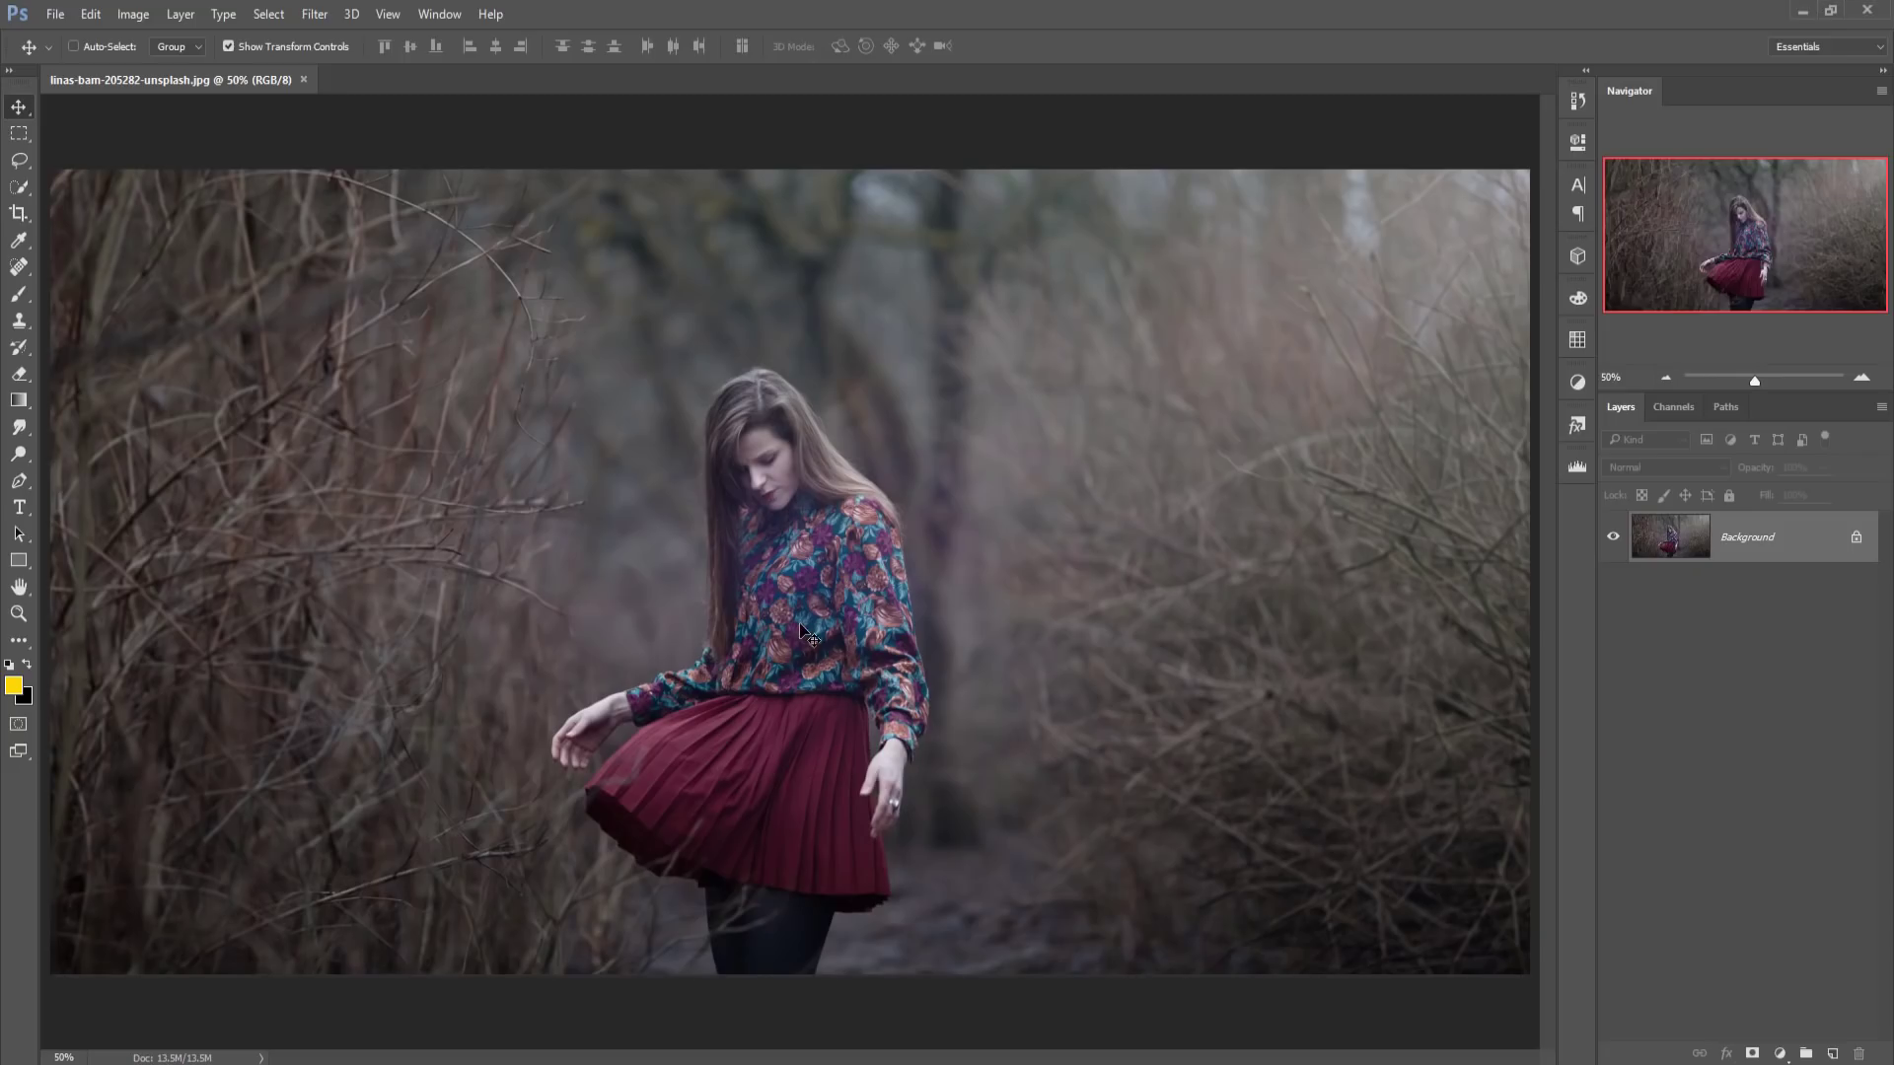
- Create Untitled-1, a new white 1280 × 720 px document at 300 pixels per inch
{"action": "left_click", "coordinate": [56, 13]}
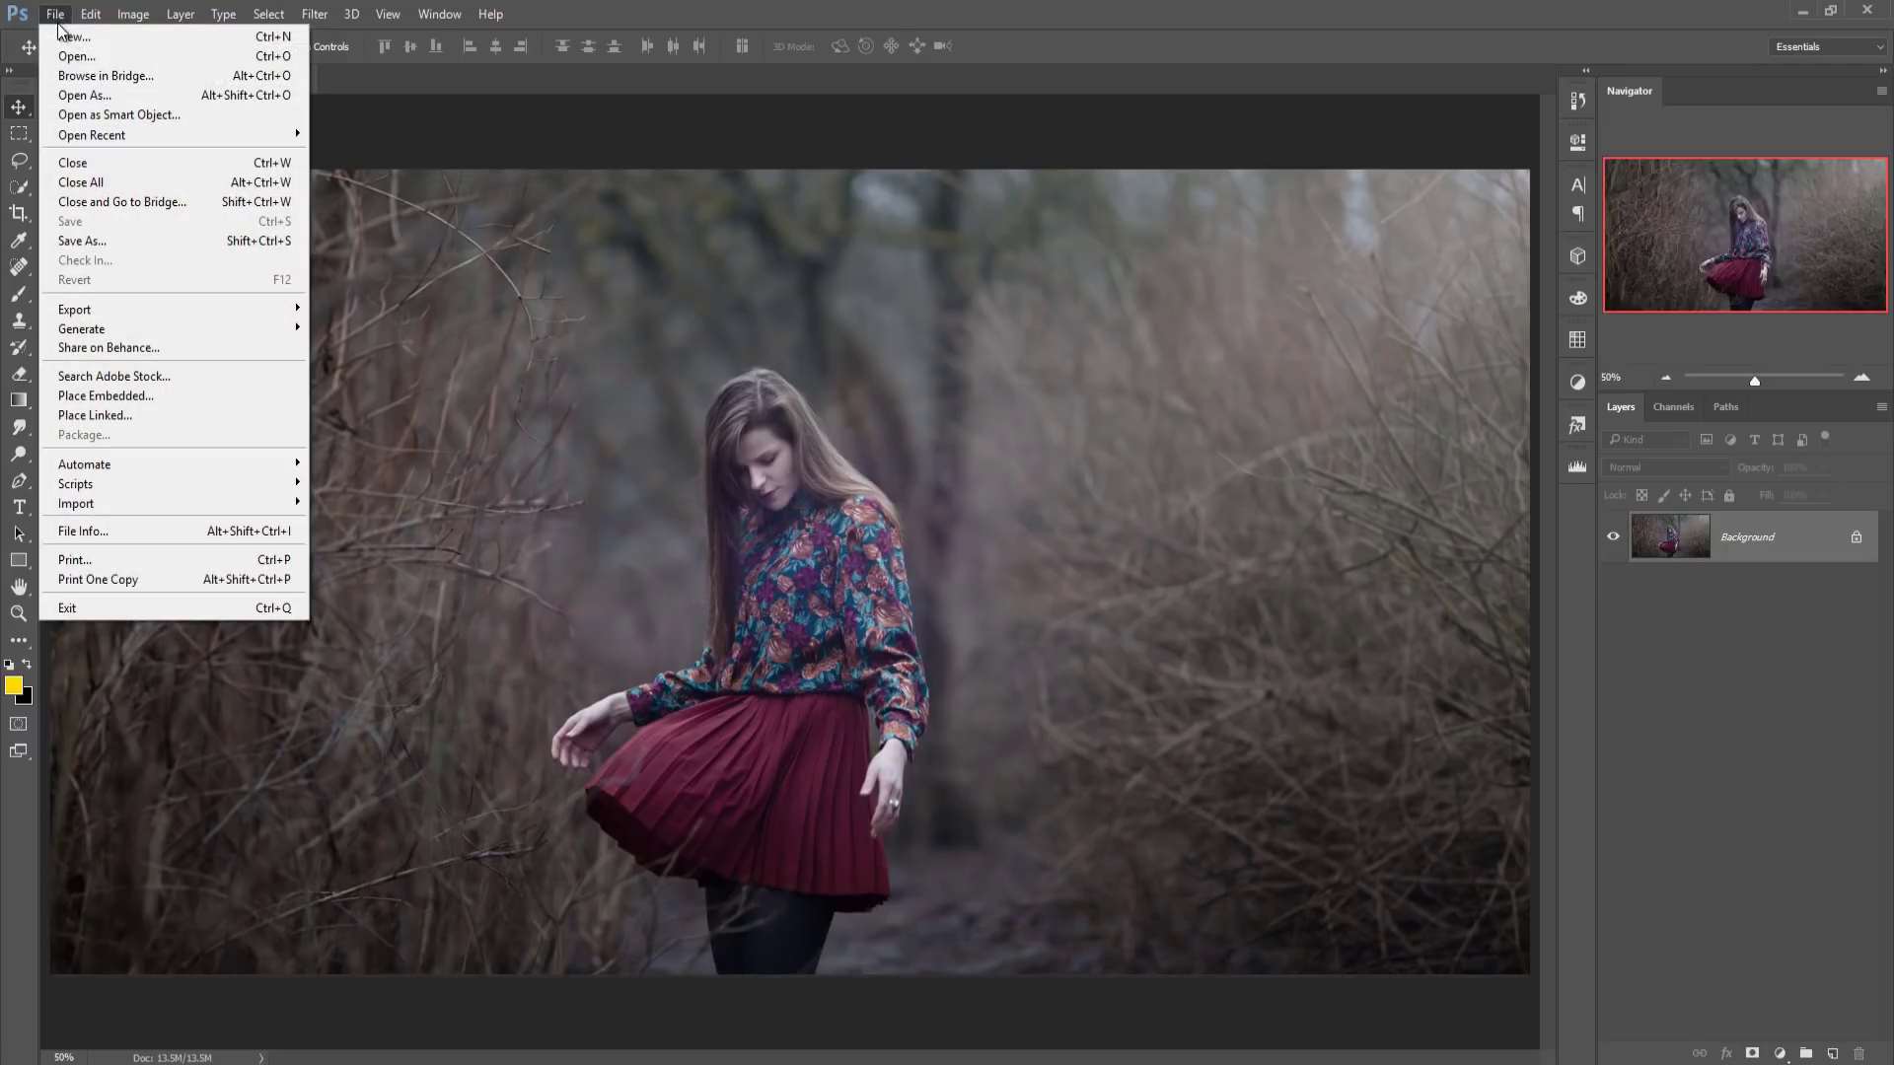
{"action": "left_click", "coordinate": [74, 34]}
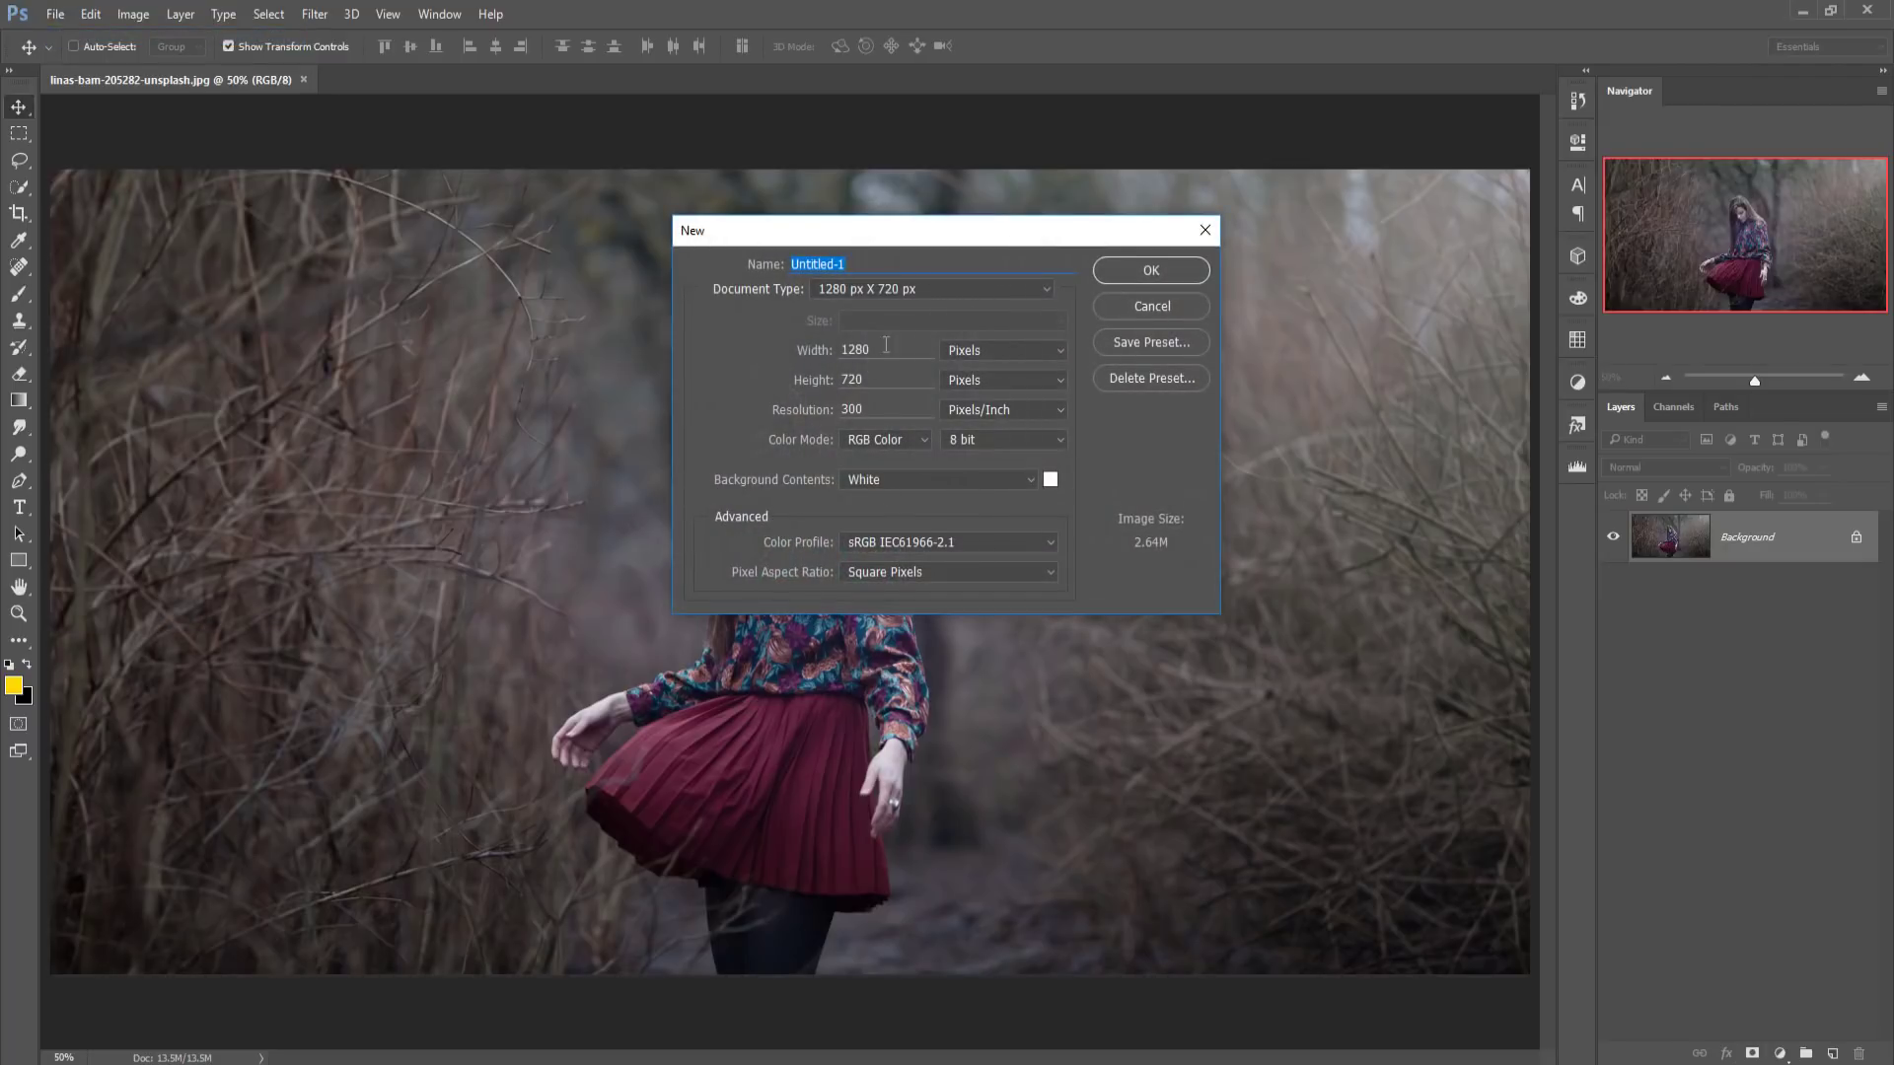
{"action": "left_click", "coordinate": [886, 347]}
{"action": "left_click", "coordinate": [1131, 280]}
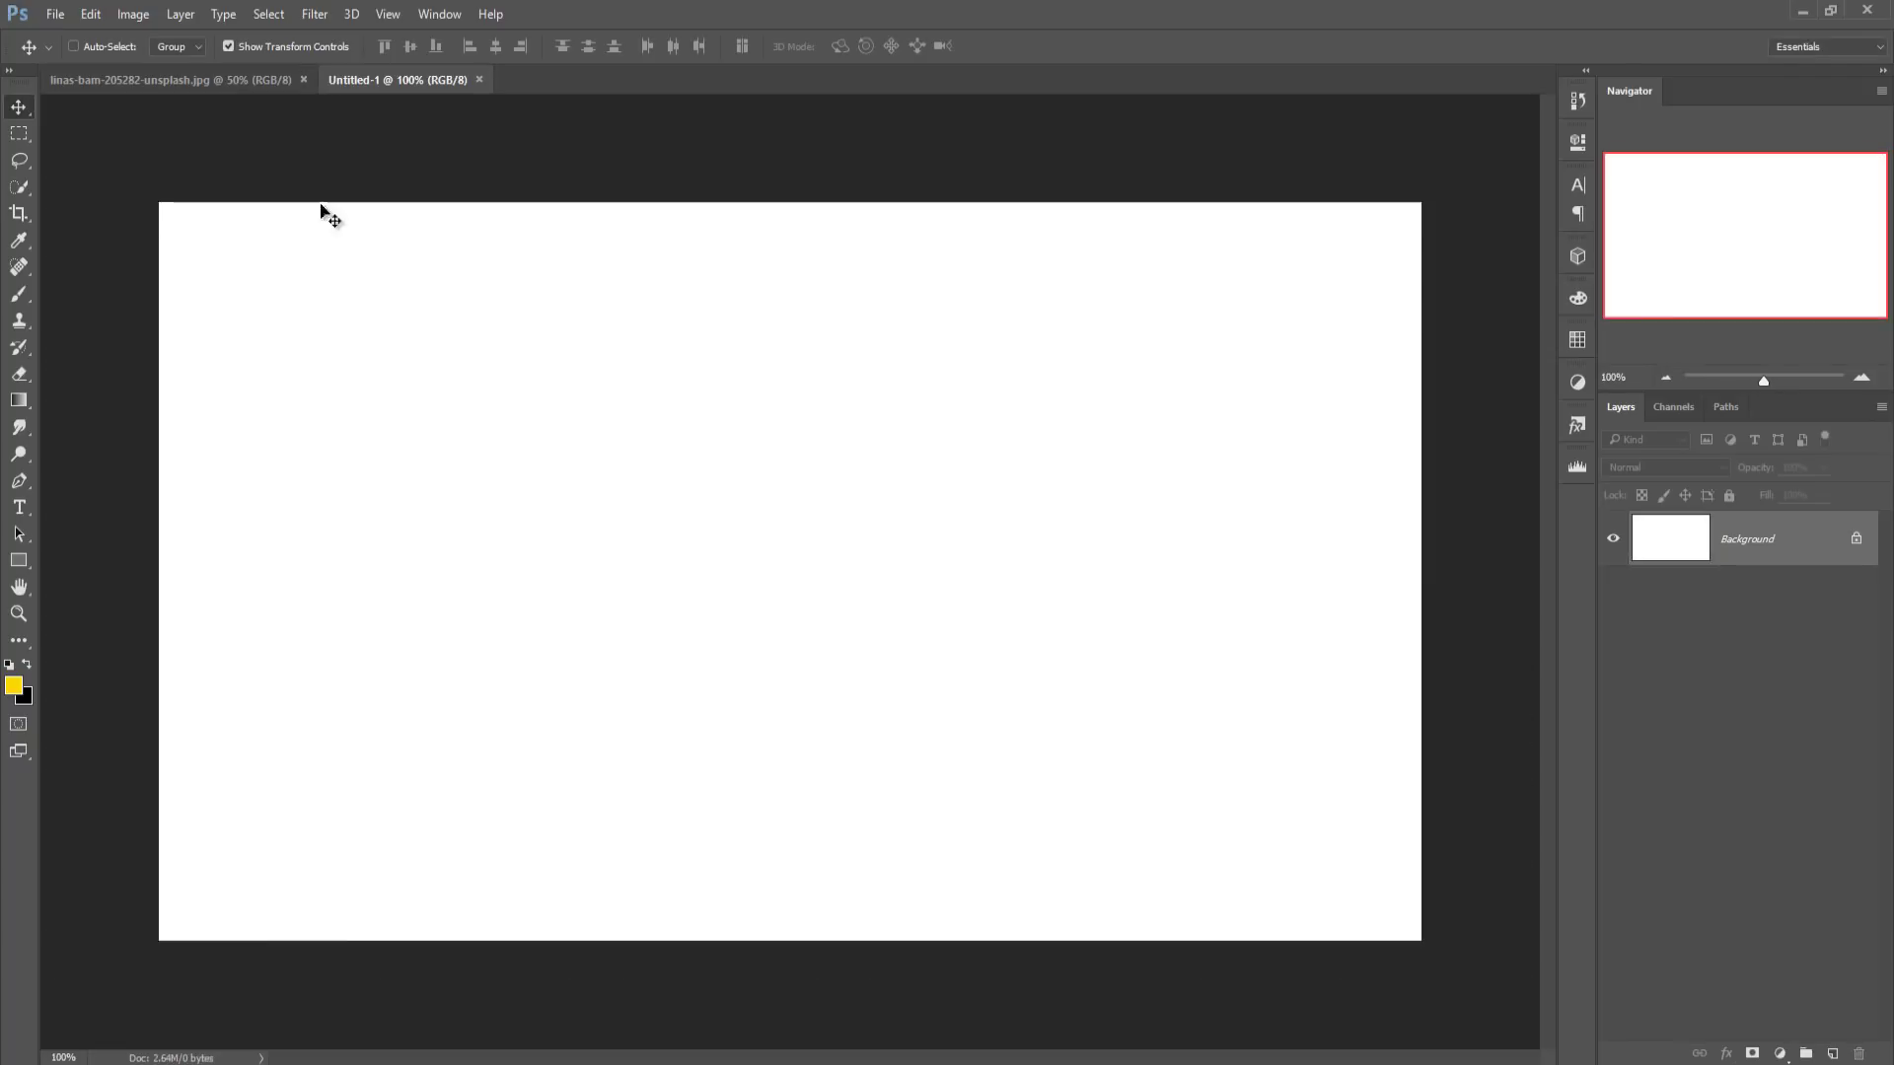
- Float the forest photo and drag it into Untitled-1 as Layer 1, then close its window
{"action": "left_click", "coordinate": [186, 81]}
{"action": "left_click_drag", "start_coordinate": [186, 81], "coordinate": [655, 179]}
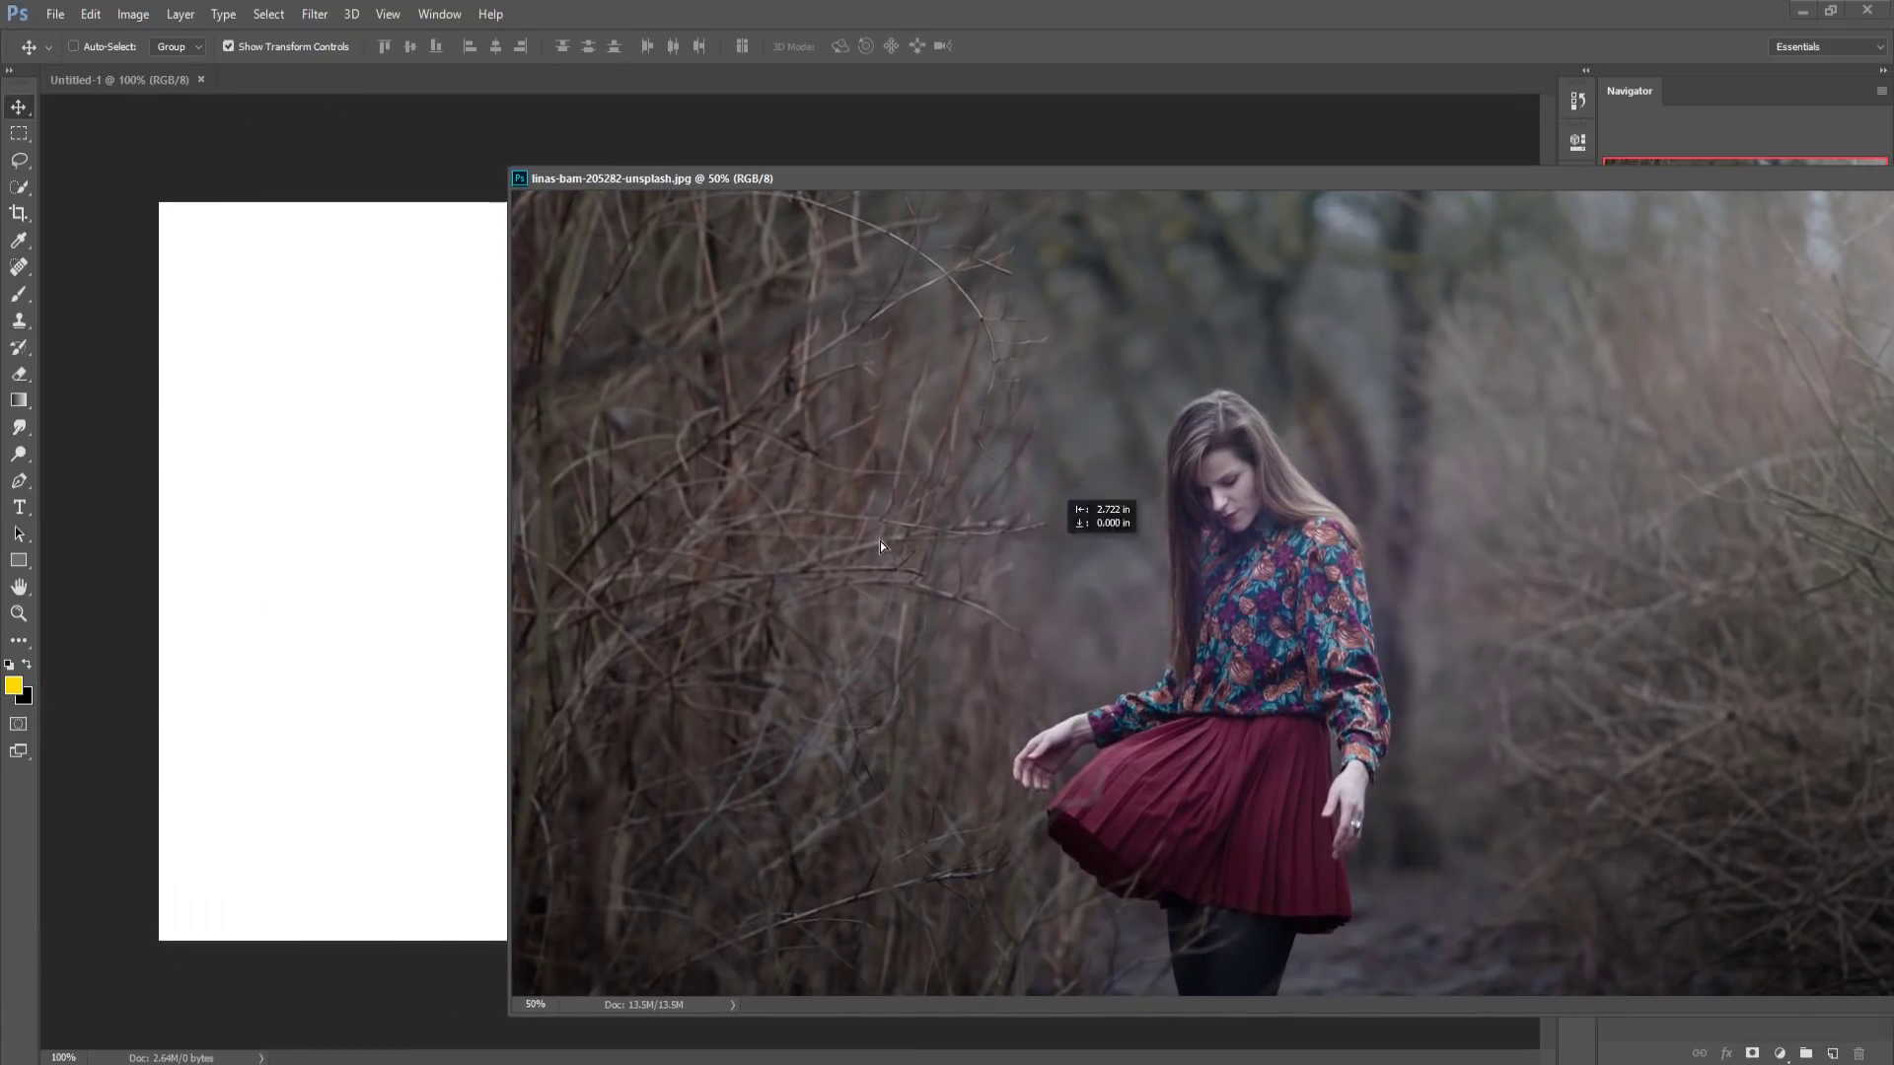
{"action": "left_click_drag", "start_coordinate": [880, 541], "coordinate": [452, 511]}
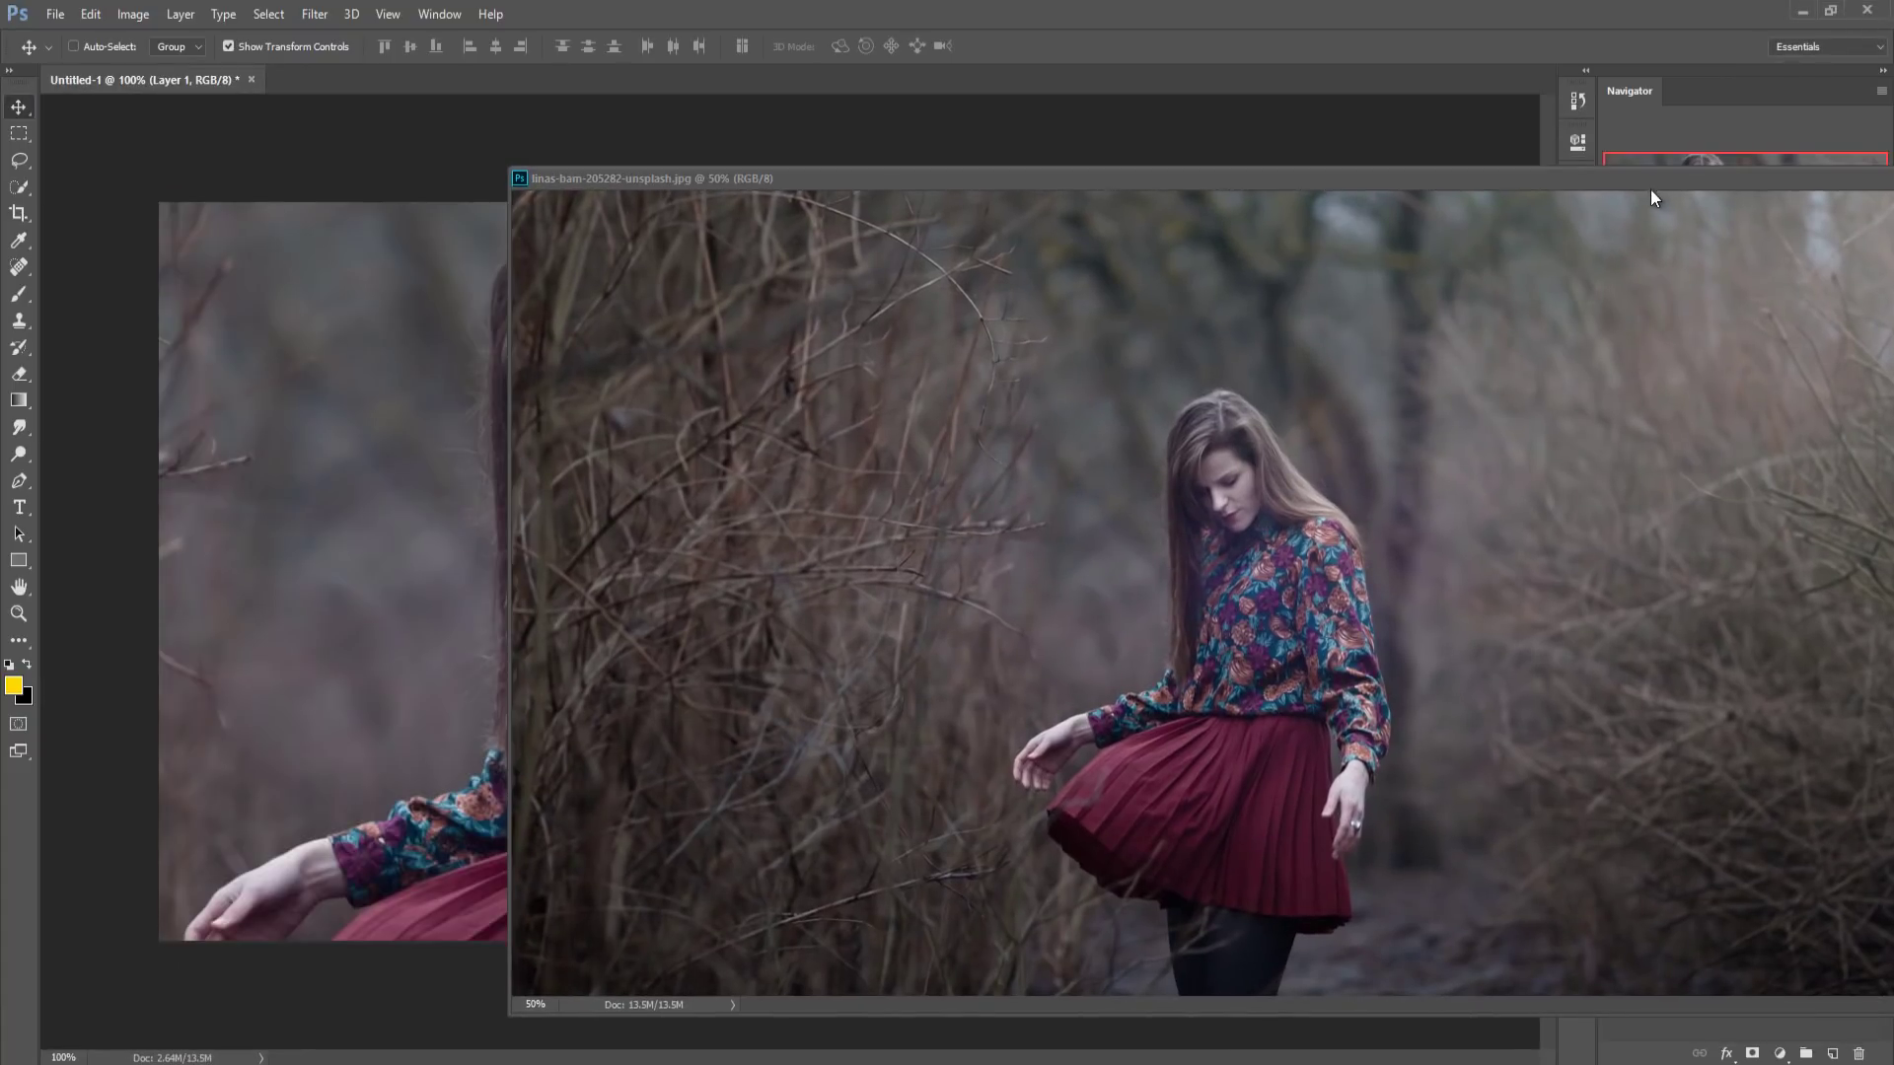
{"action": "left_click_drag", "start_coordinate": [1651, 187], "coordinate": [1298, 209]}
{"action": "left_click", "coordinate": [1623, 198]}
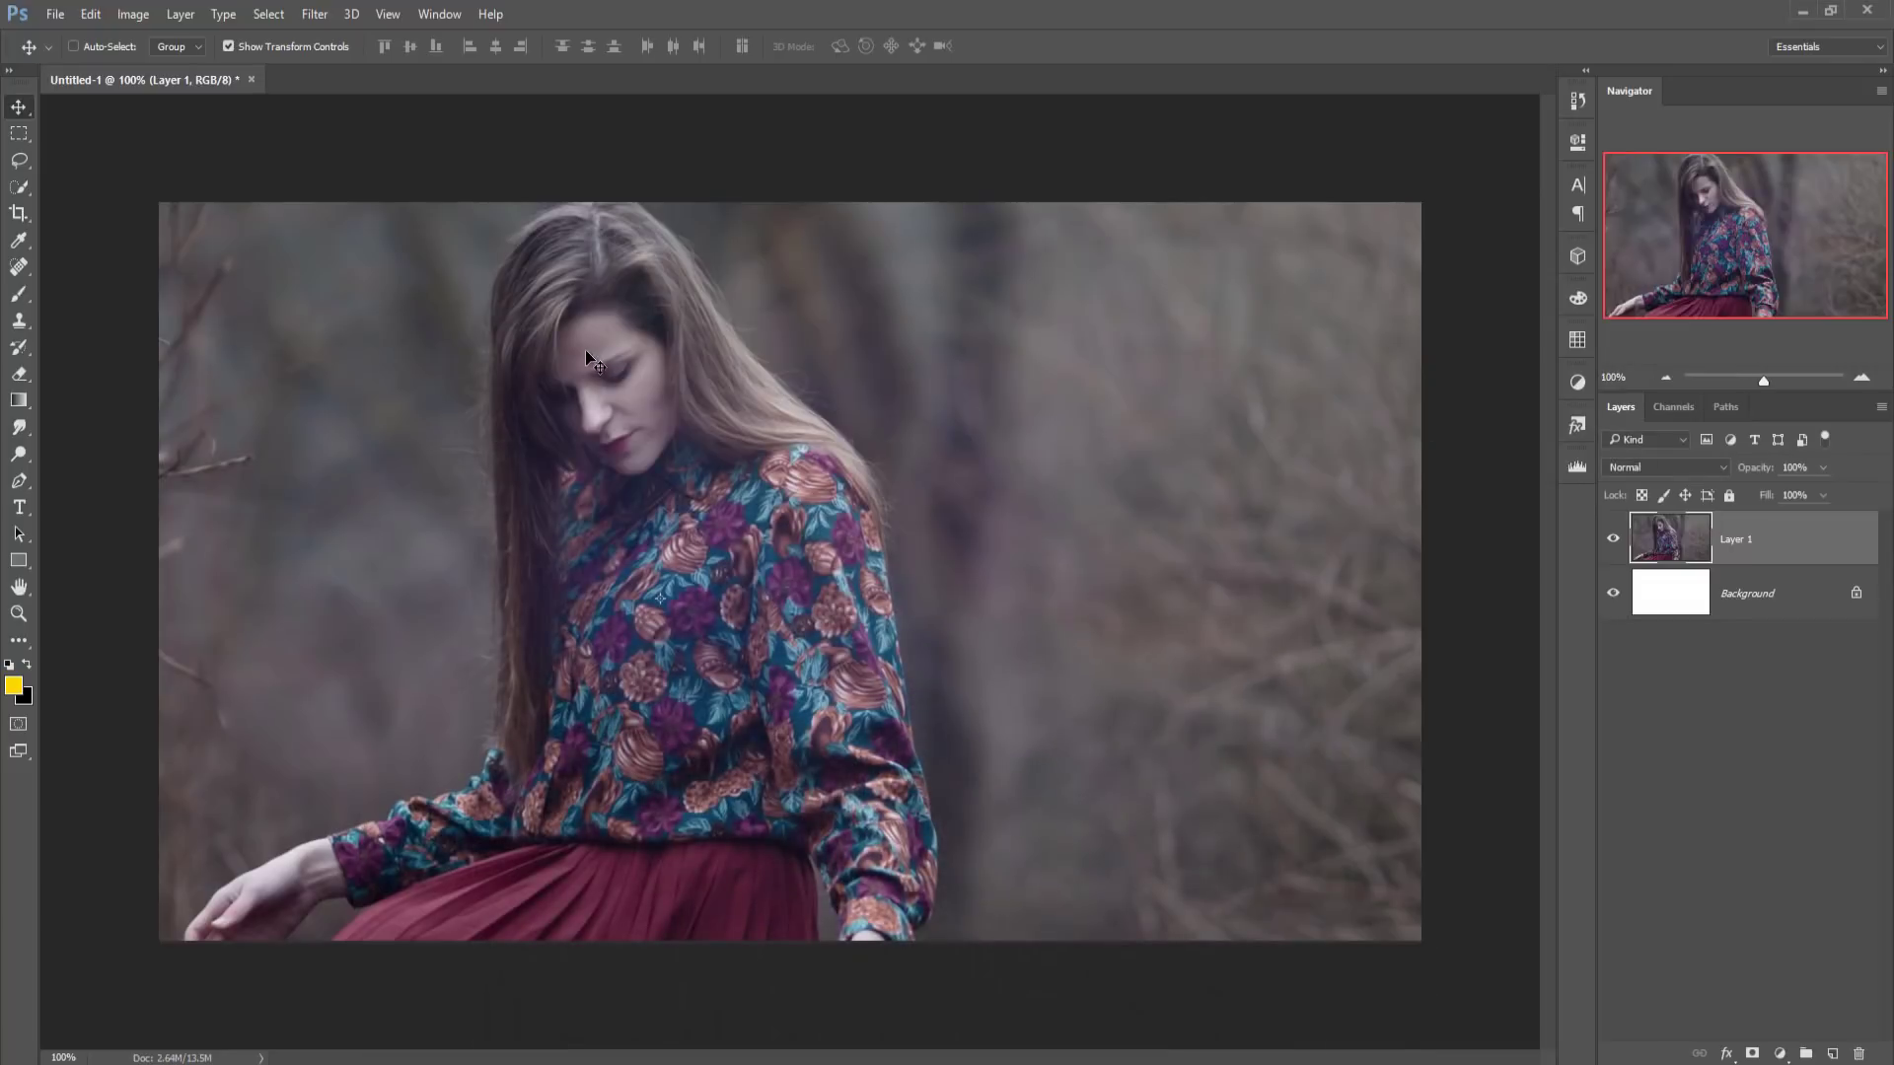
- Scale the photo to about 49.8% and centre it on the canvas
{"action": "mouse_move", "coordinate": [584, 347]}
{"action": "left_mouse_down"}
{"action": "mouse_move", "coordinate": [897, 580]}
{"action": "mouse_move", "coordinate": [597, 416]}
{"action": "left_mouse_up"}
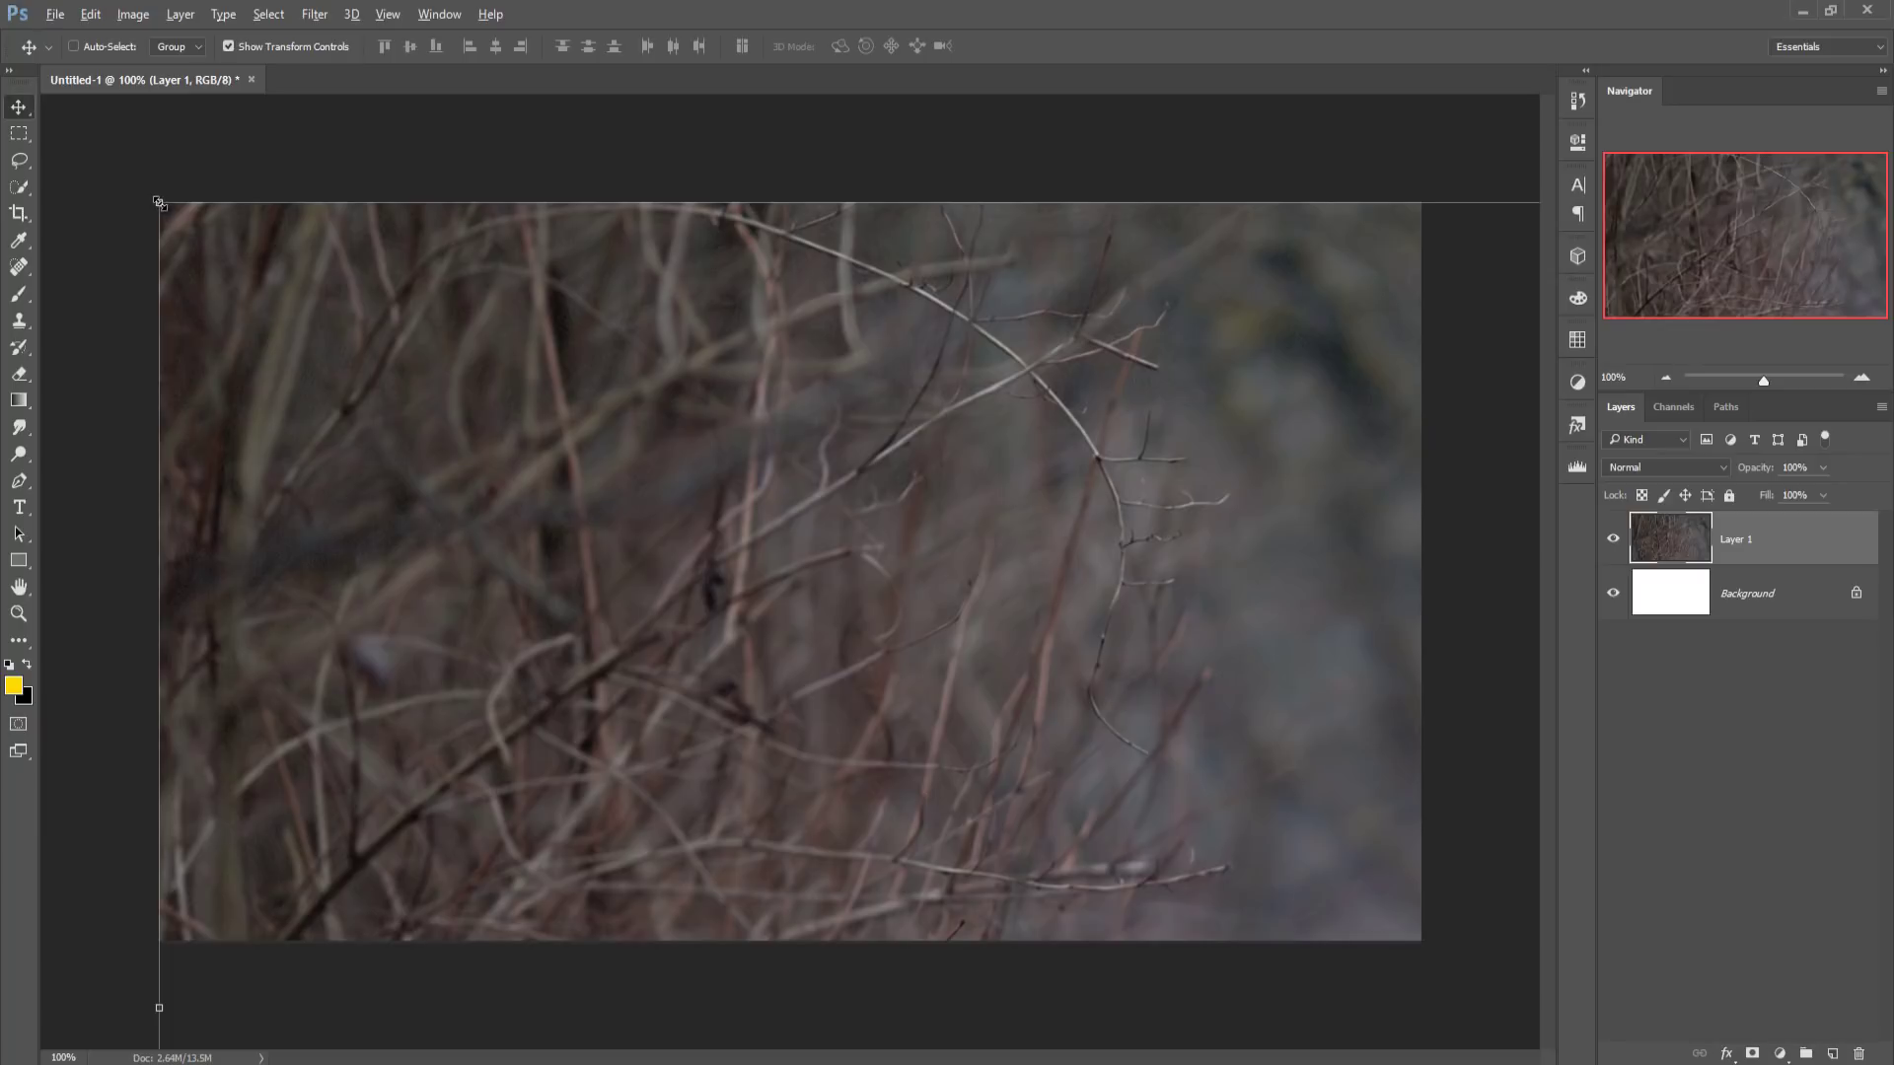
{"action": "left_click_drag", "start_coordinate": [158, 202], "coordinate": [902, 601]}
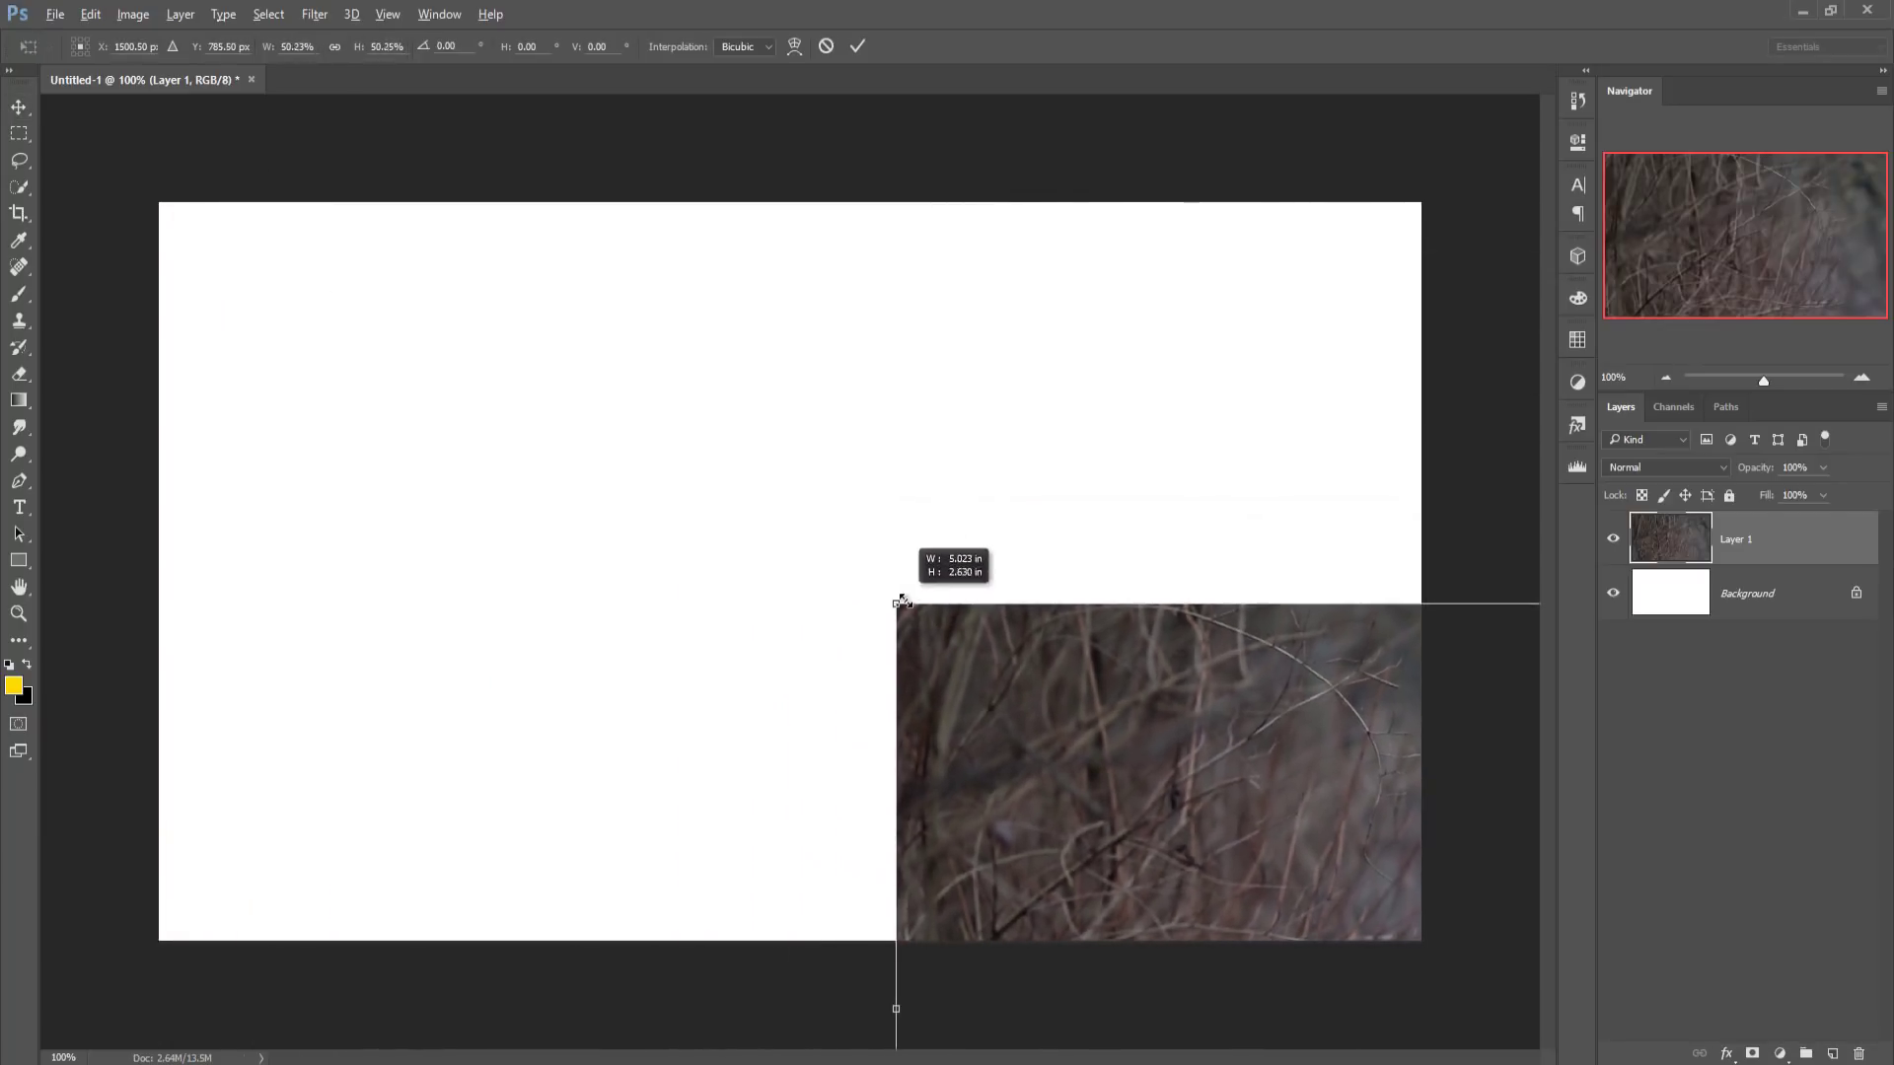
{"action": "mouse_move", "coordinate": [1036, 697]}
{"action": "left_mouse_down"}
{"action": "mouse_move", "coordinate": [234, 269]}
{"action": "mouse_move", "coordinate": [204, 277]}
{"action": "mouse_move", "coordinate": [199, 240]}
{"action": "left_mouse_up"}
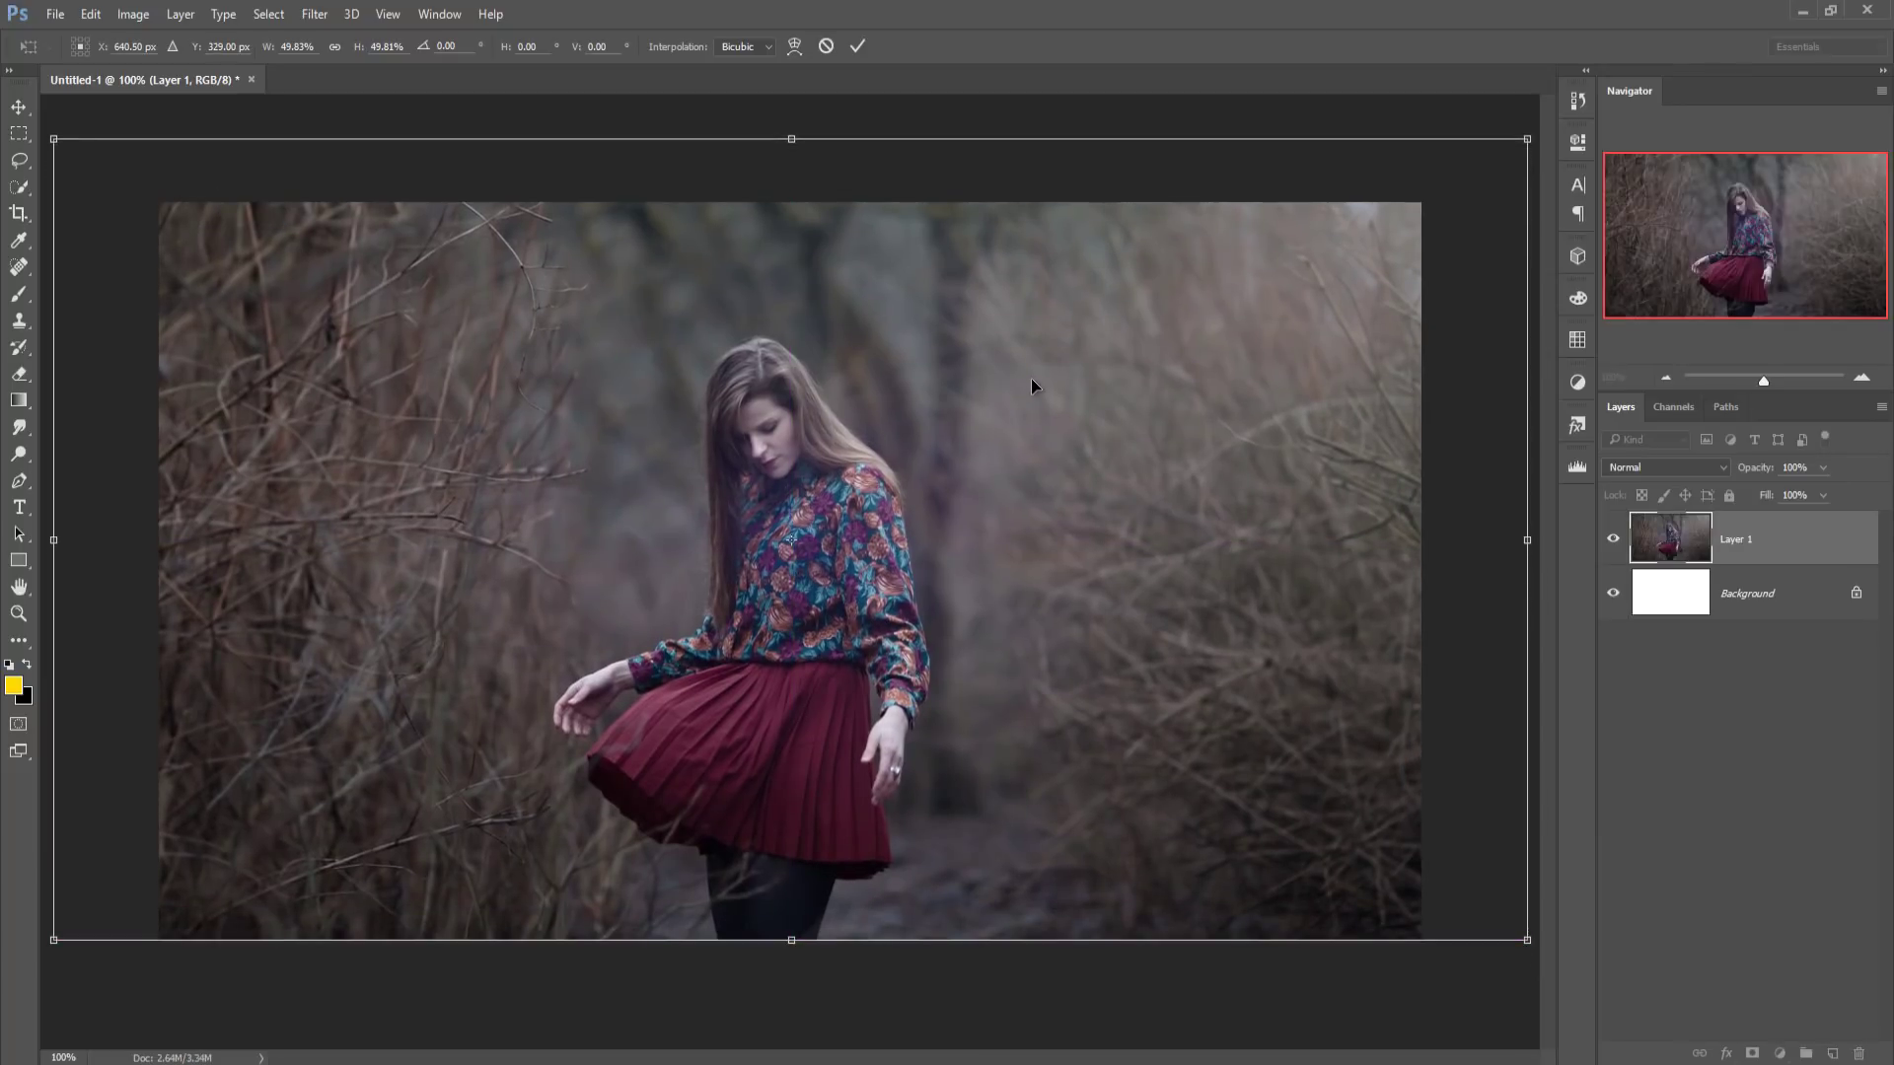
{"action": "key", "text": "ctrl+minus"}
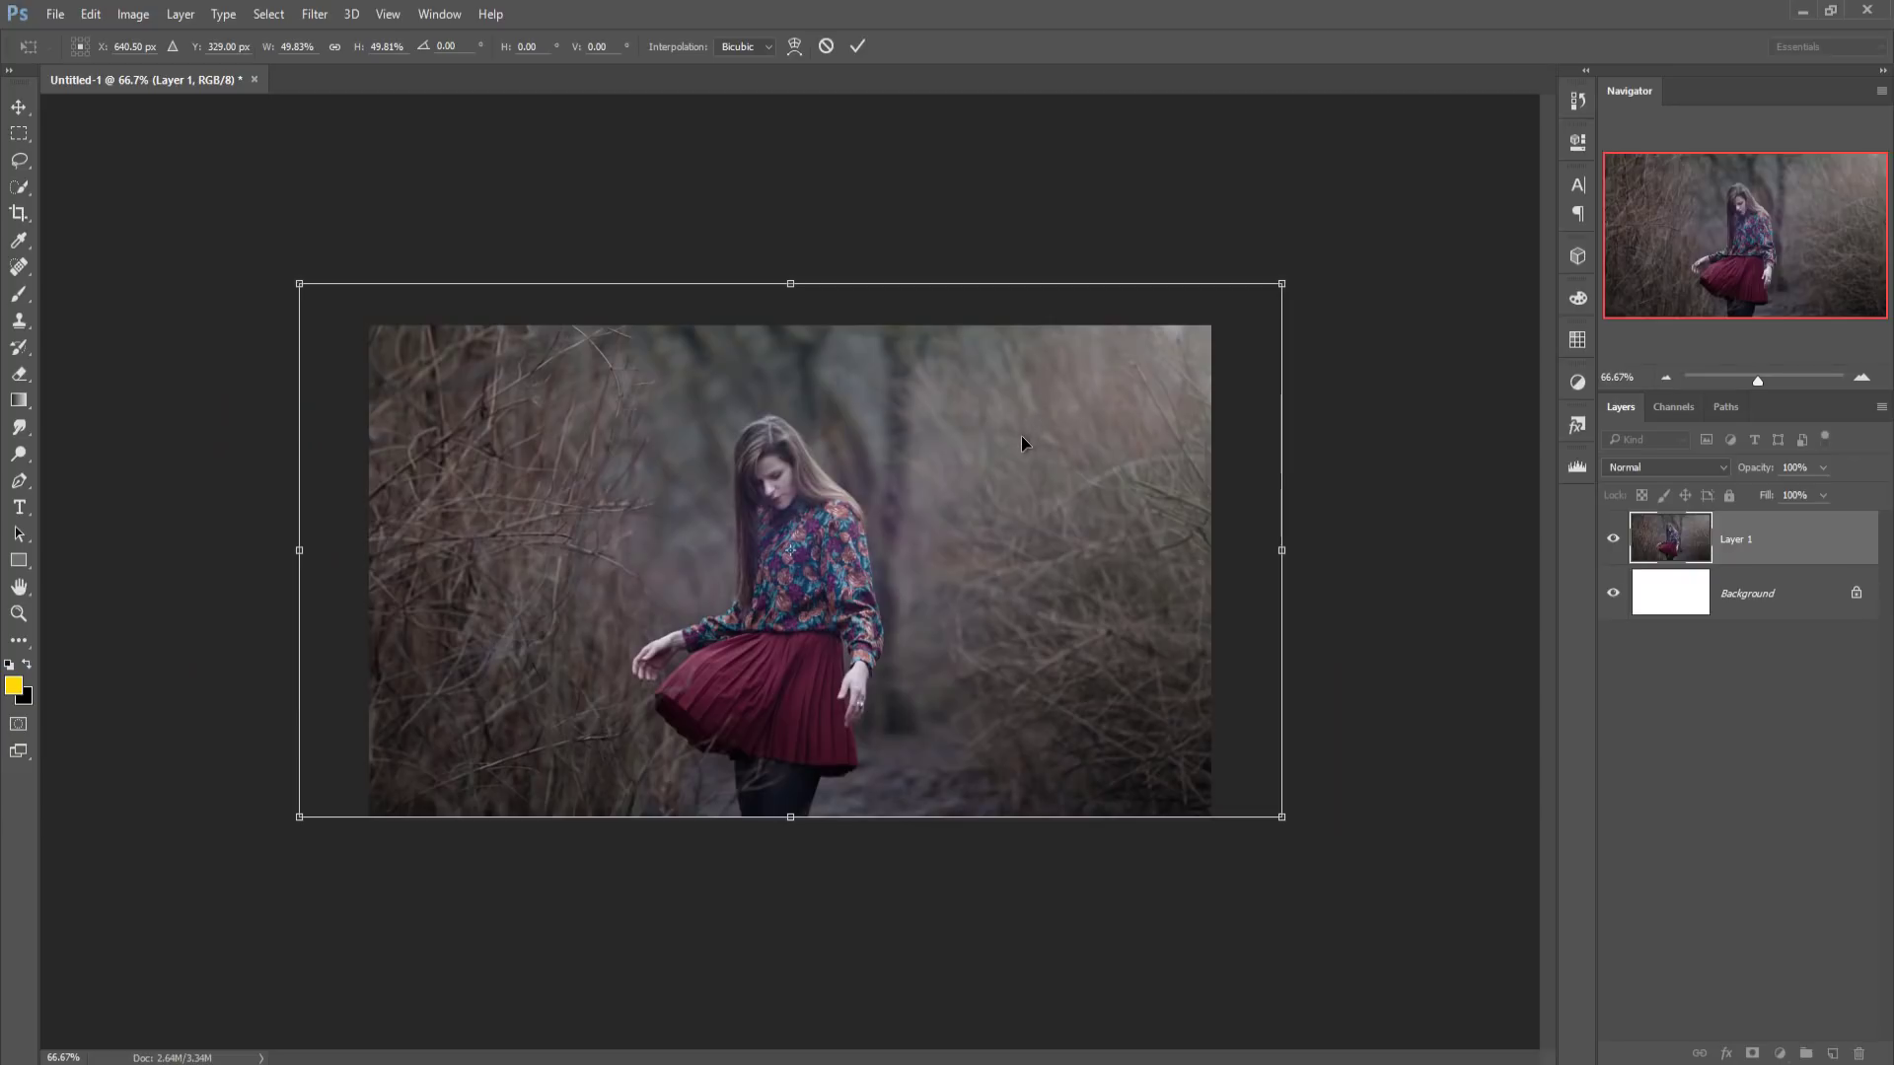
{"action": "left_click_drag", "start_coordinate": [949, 508], "coordinate": [950, 507]}
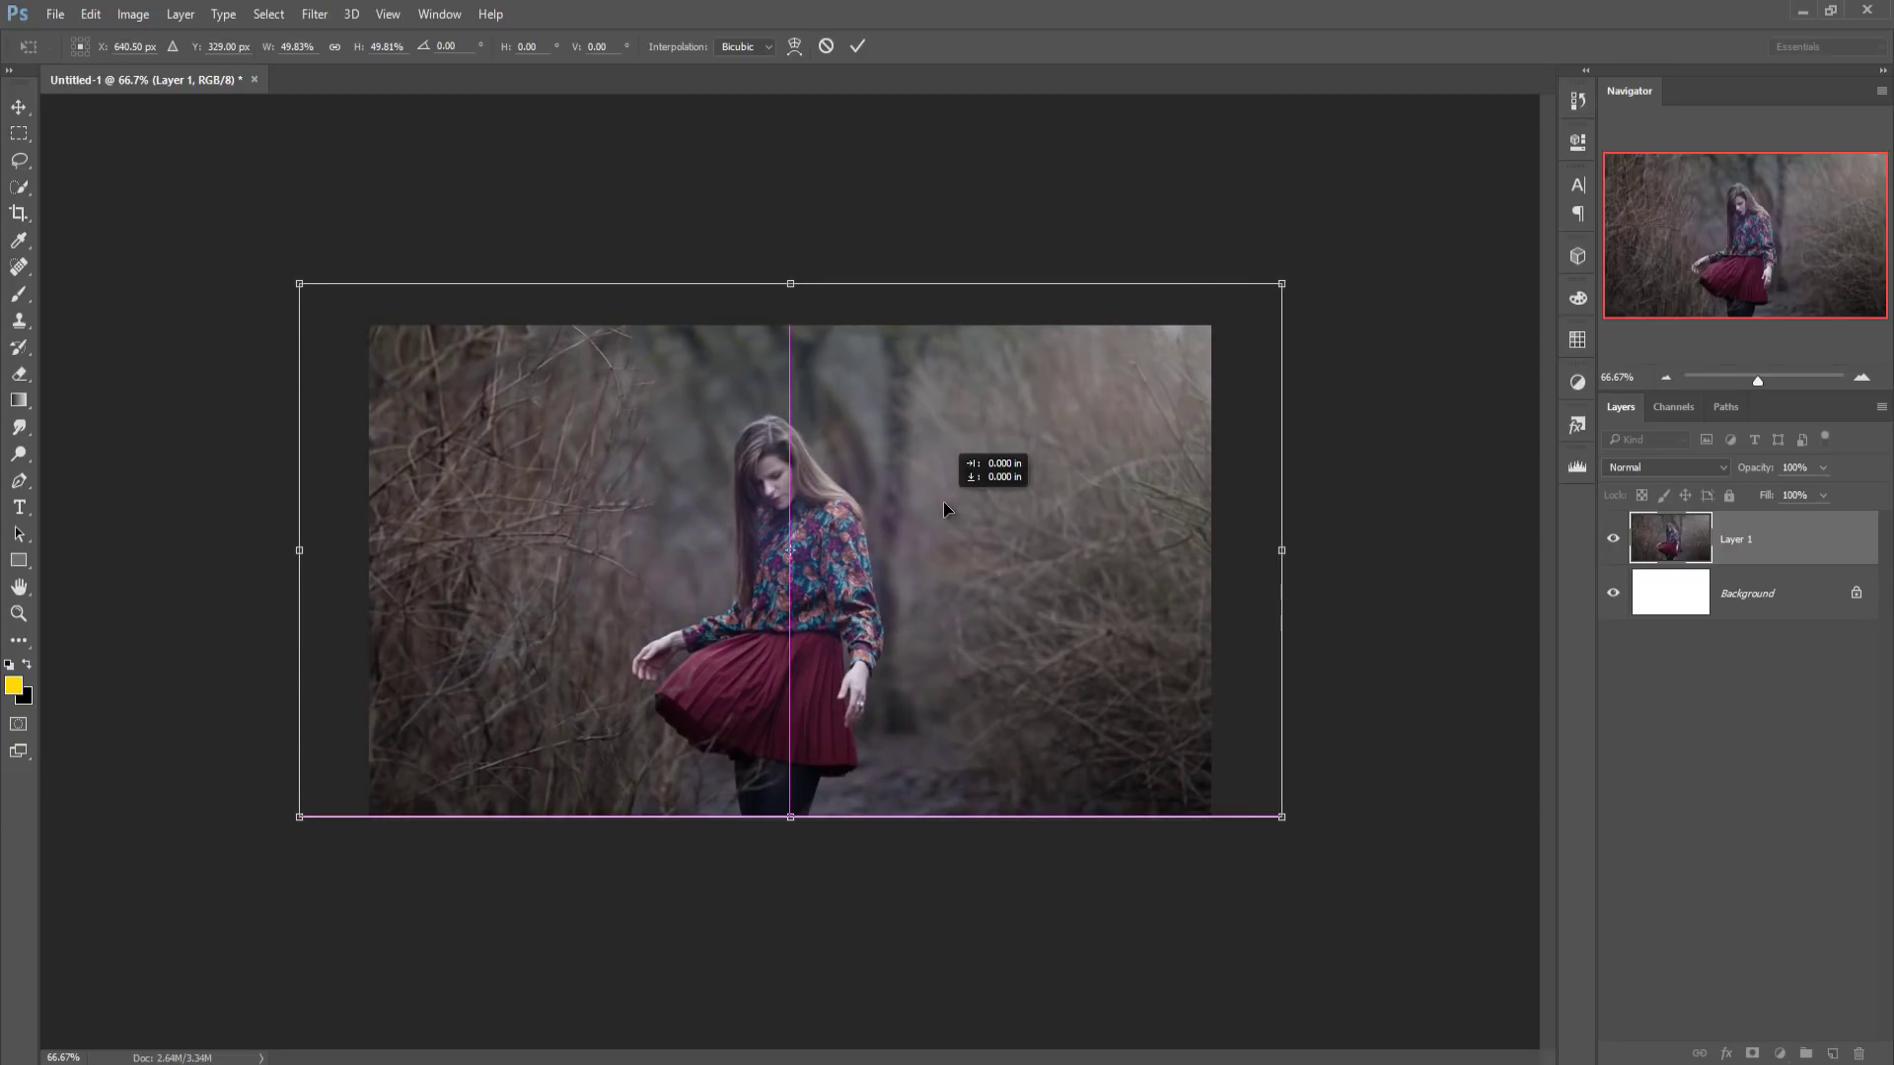
{"action": "left_click", "coordinate": [855, 50]}
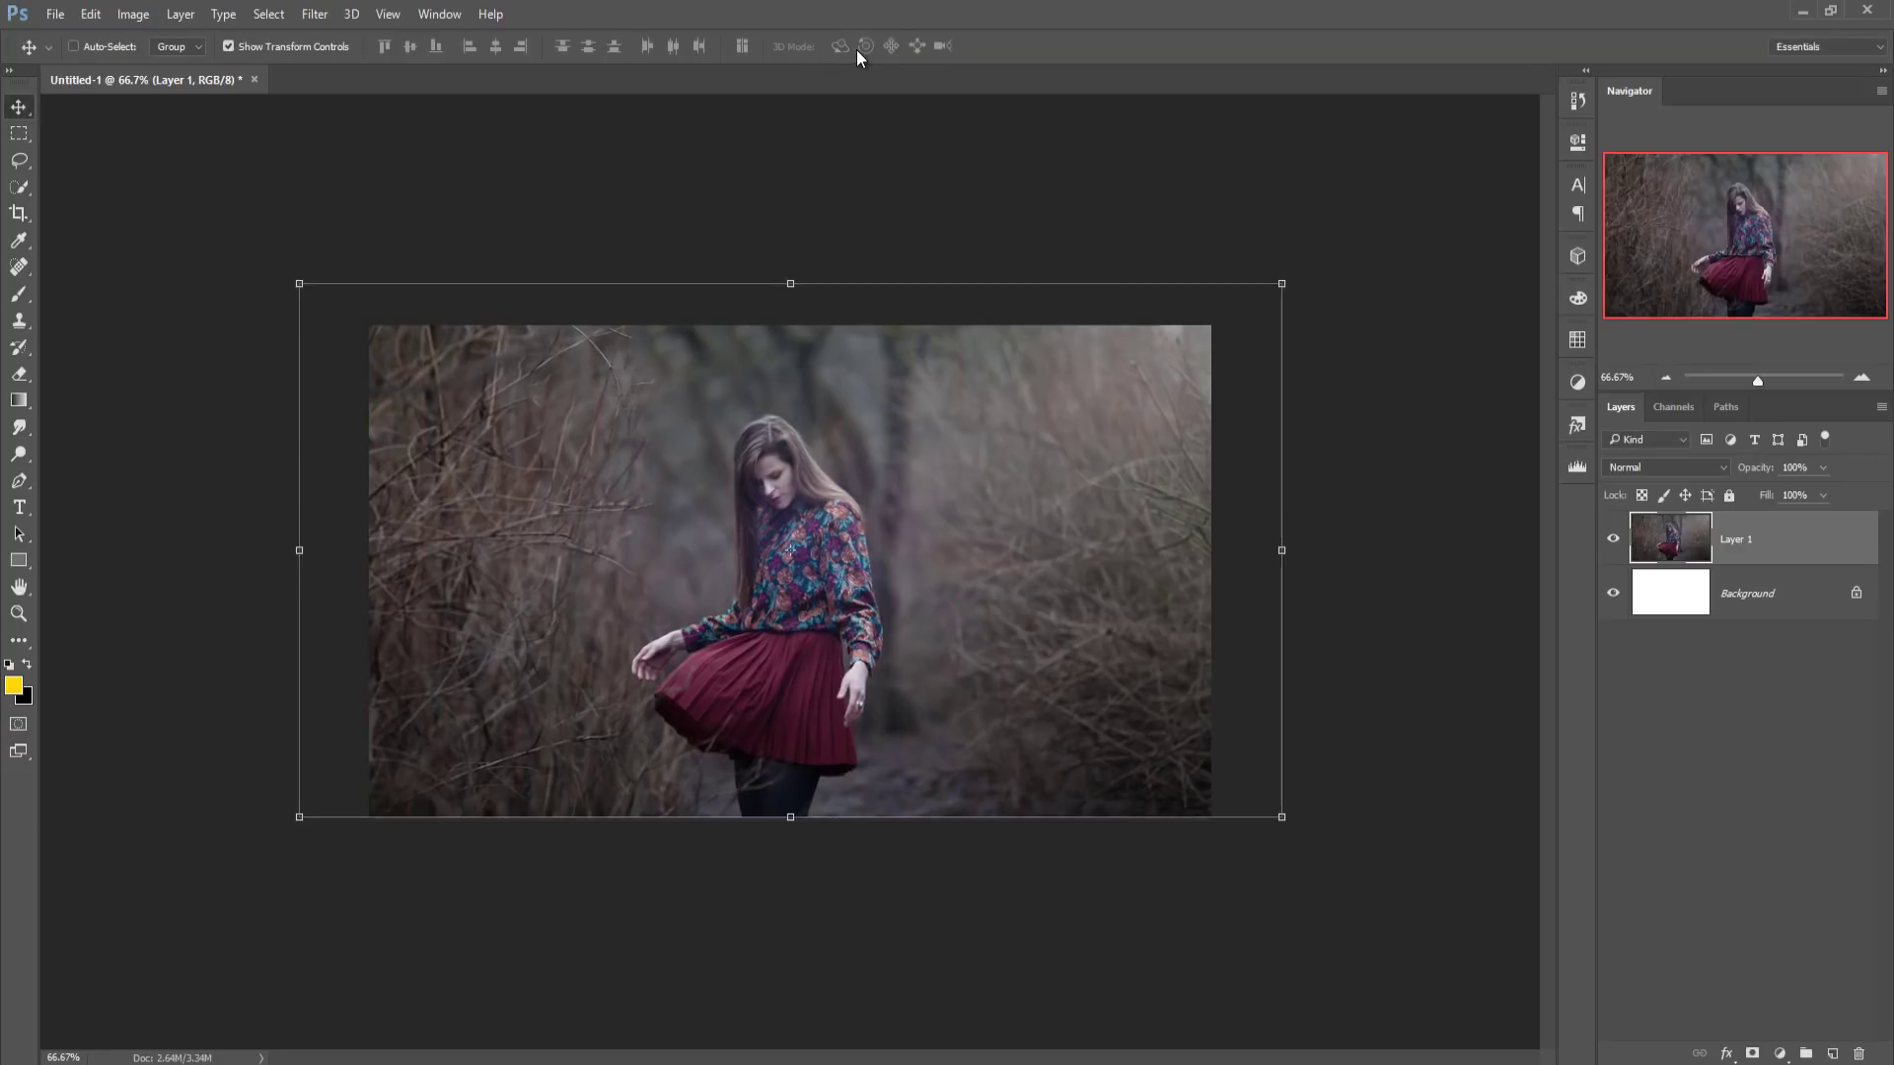
{"action": "key", "text": "ctrl+plus"}
{"action": "key", "text": "ctrl+plus"}
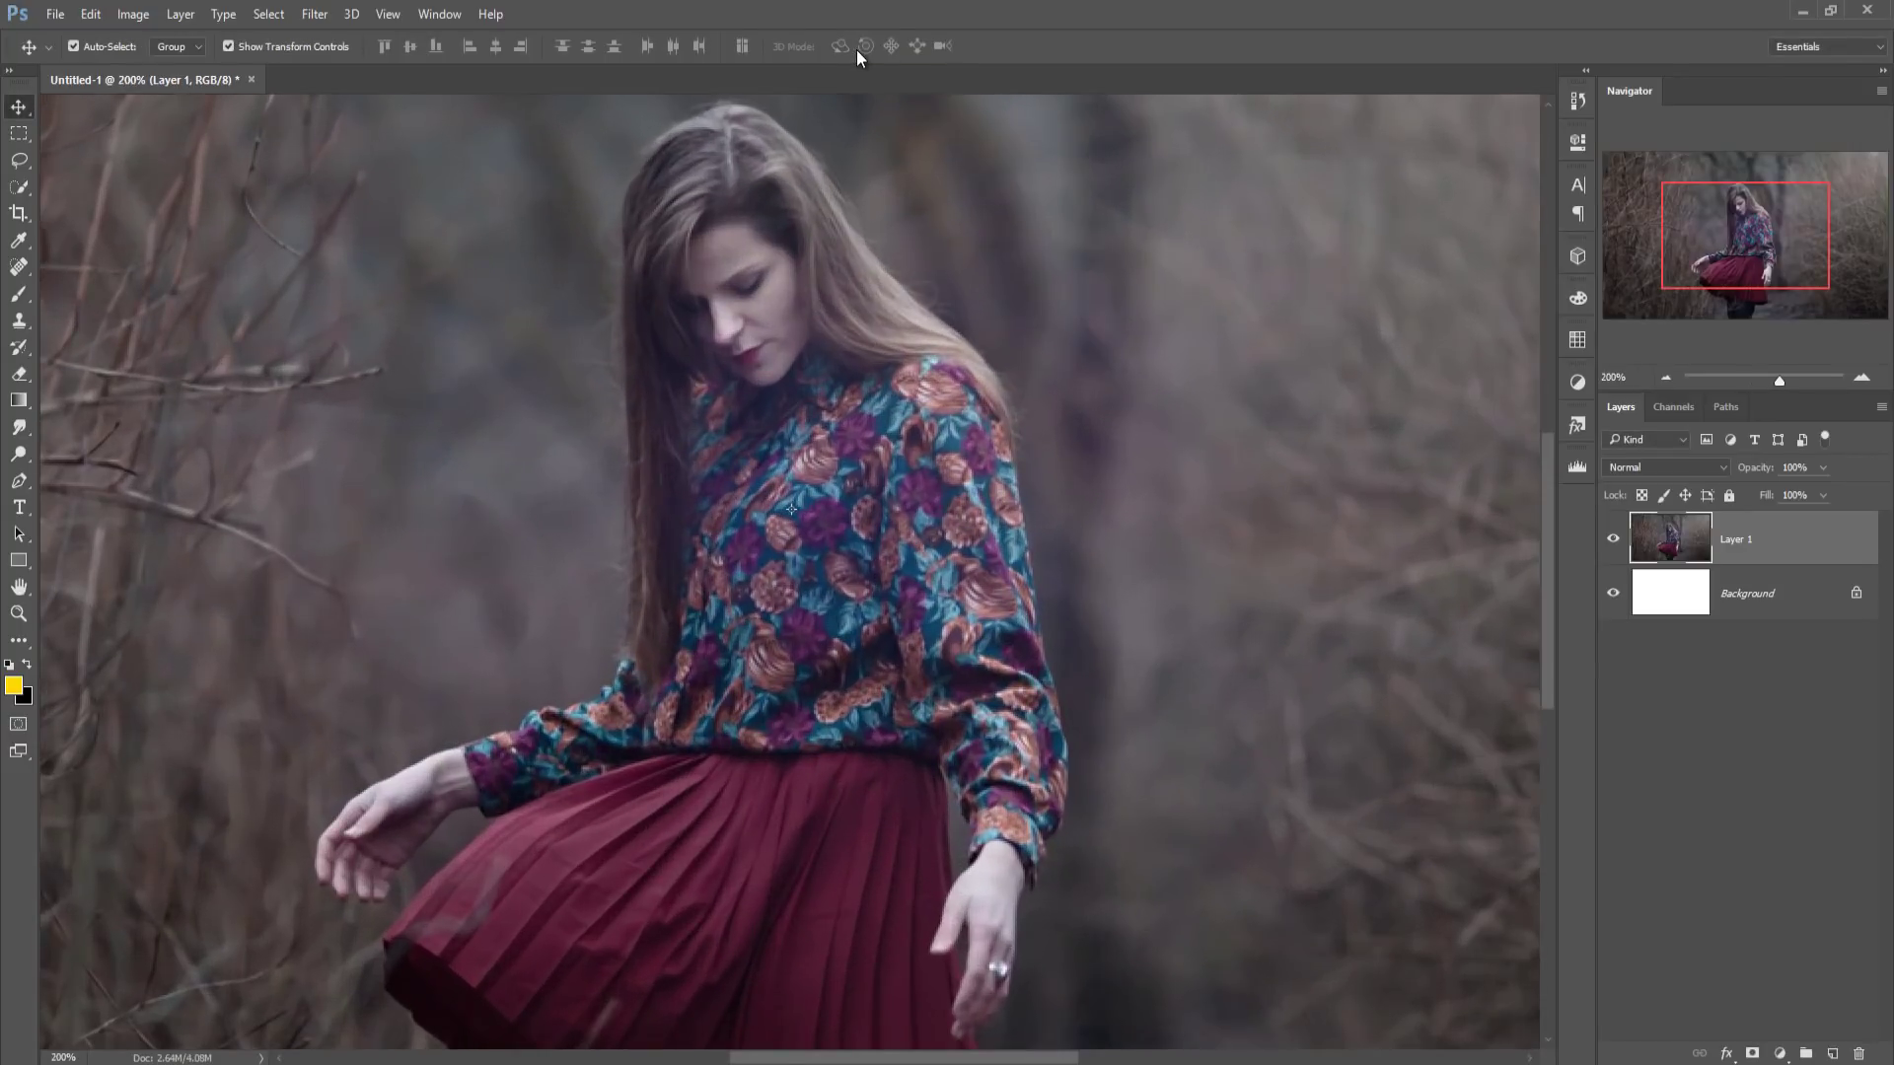
{"action": "key", "text": "ctrl+minus"}
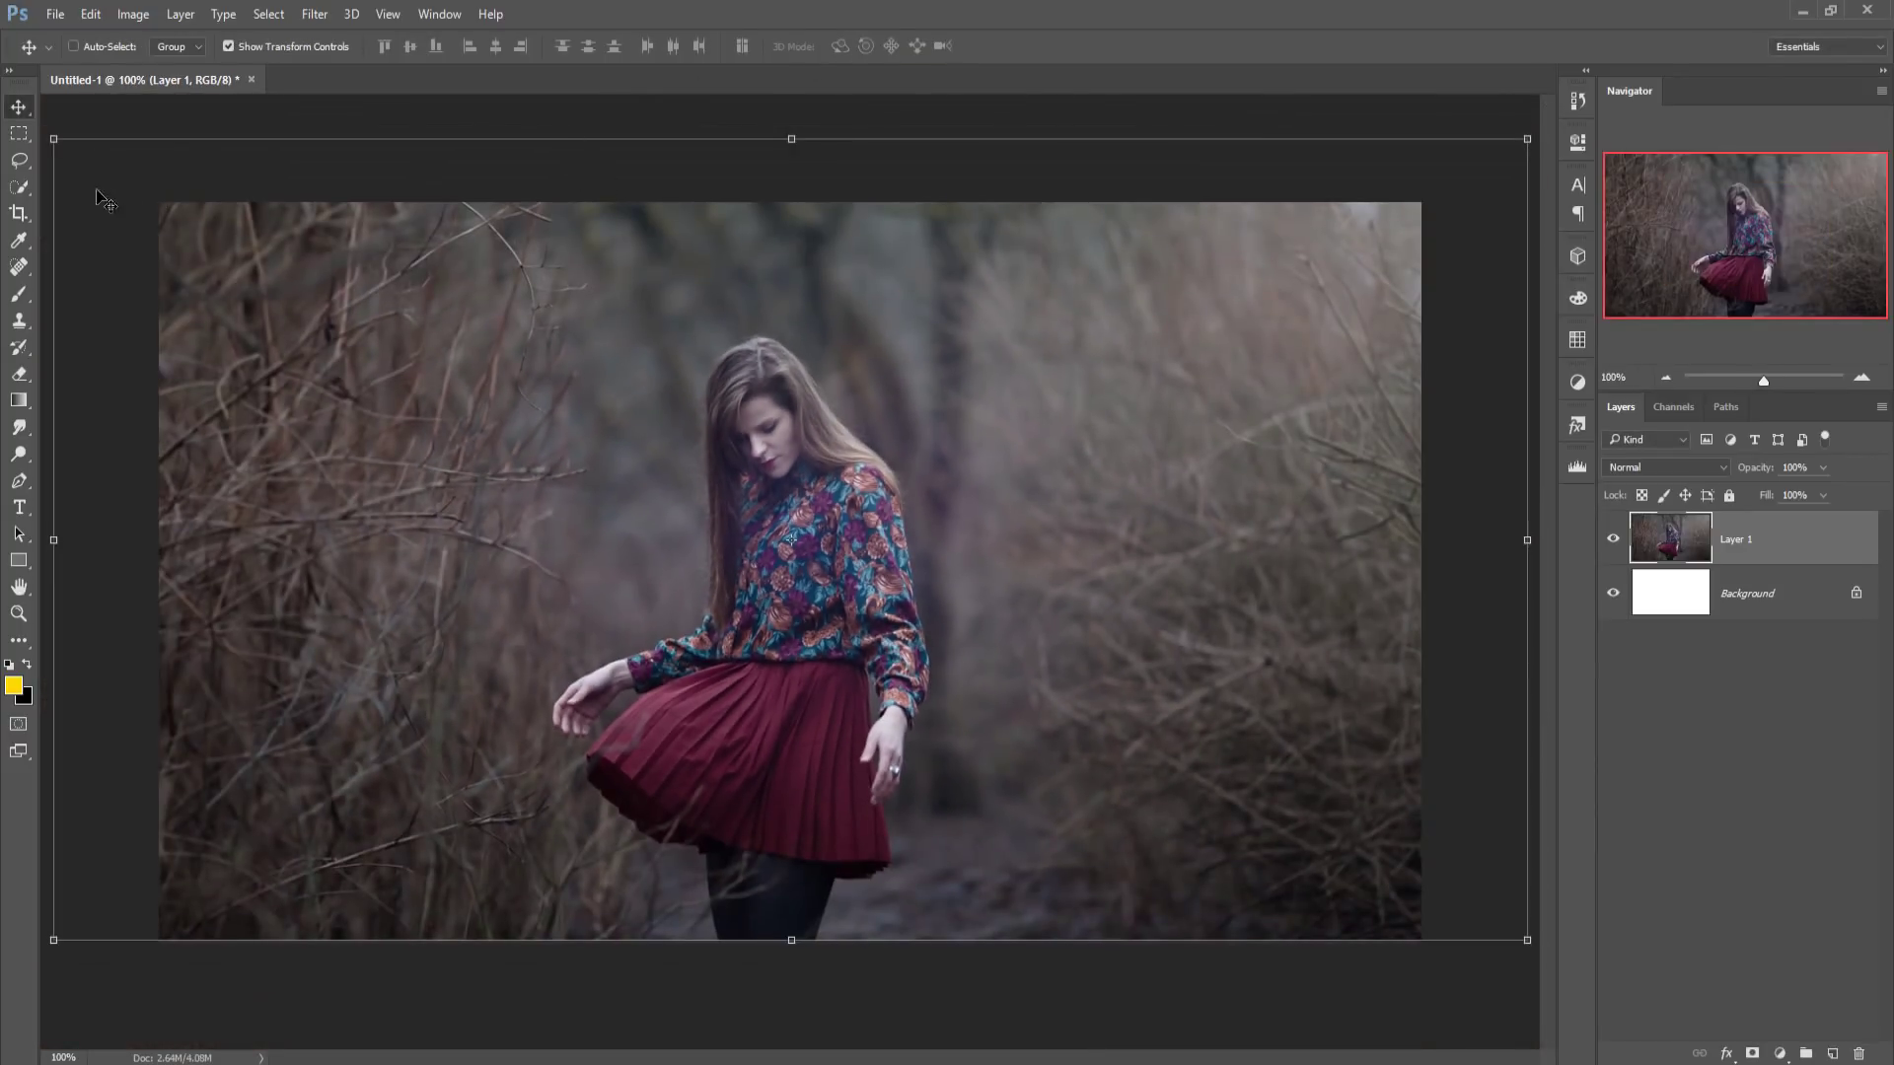
- Crop the image to the canvas edges
{"action": "left_click", "coordinate": [19, 215]}
{"action": "left_click", "coordinate": [821, 462]}
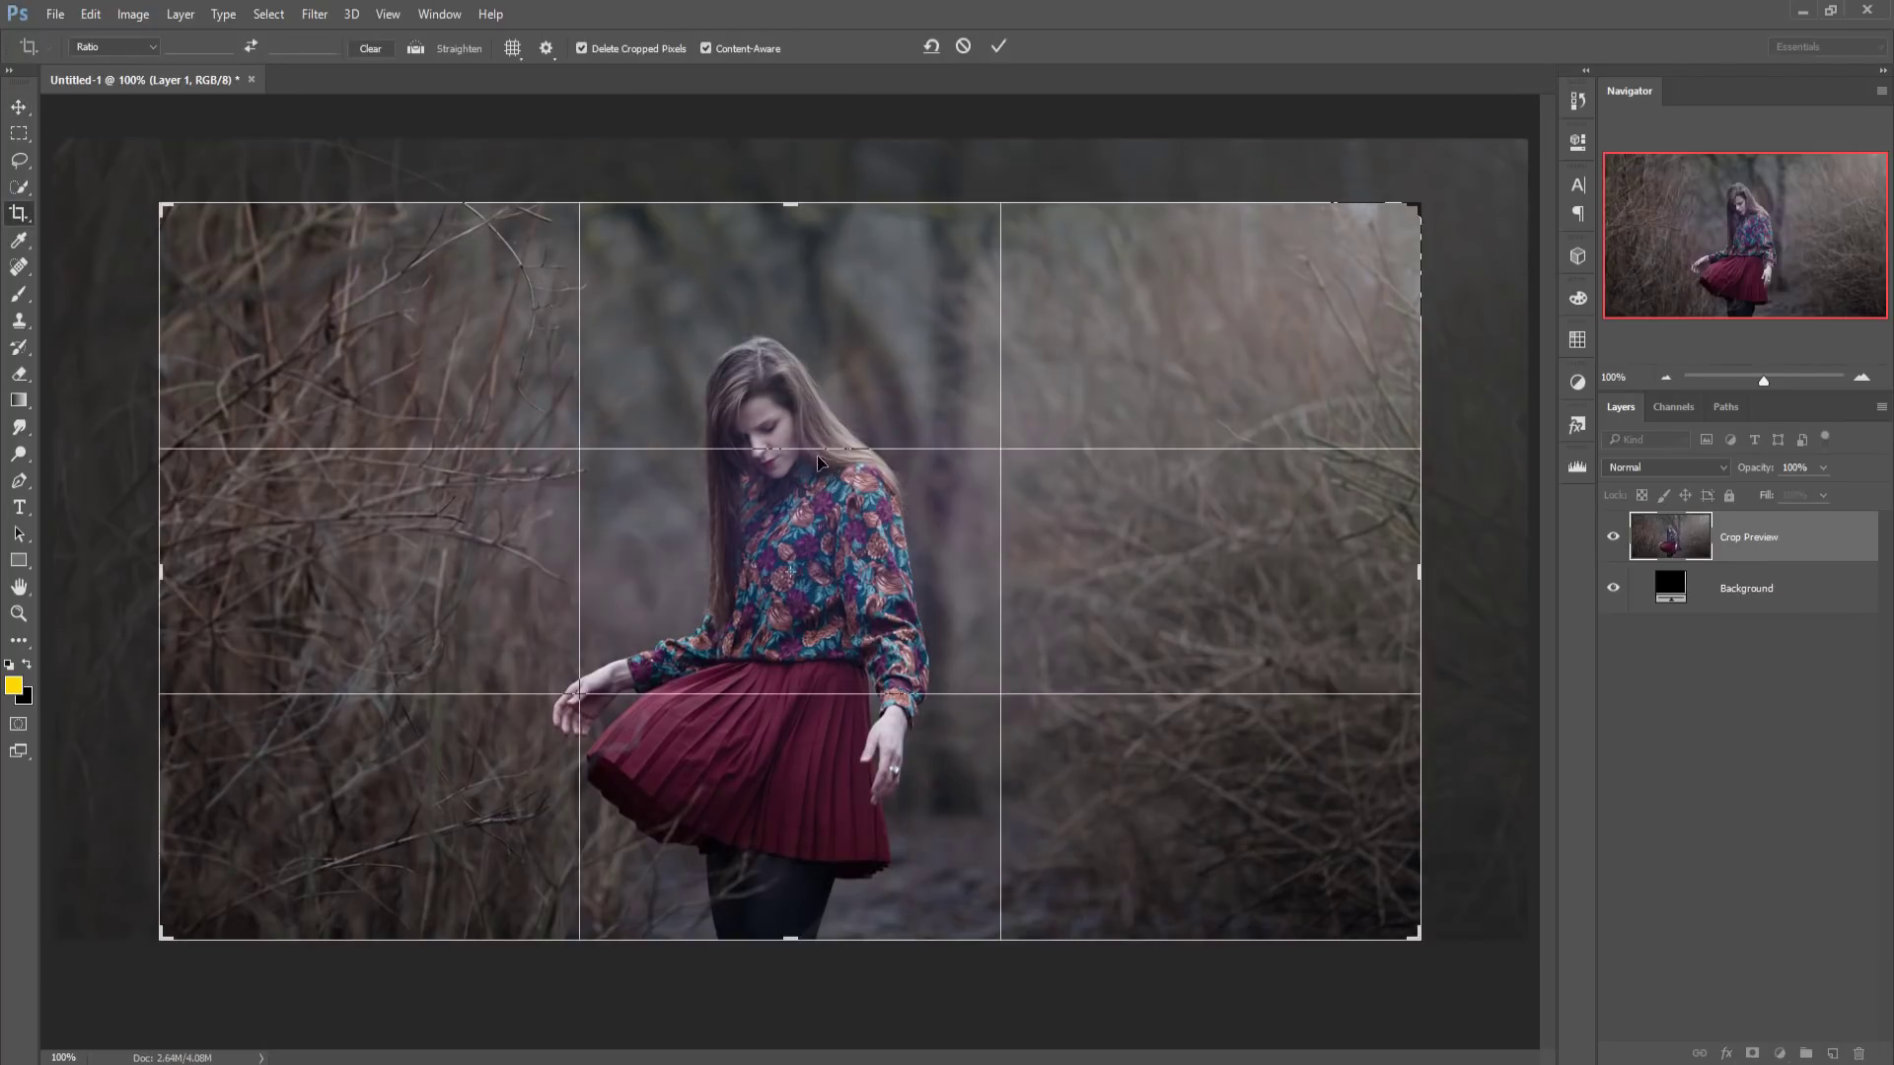
{"action": "left_click", "coordinate": [997, 51]}
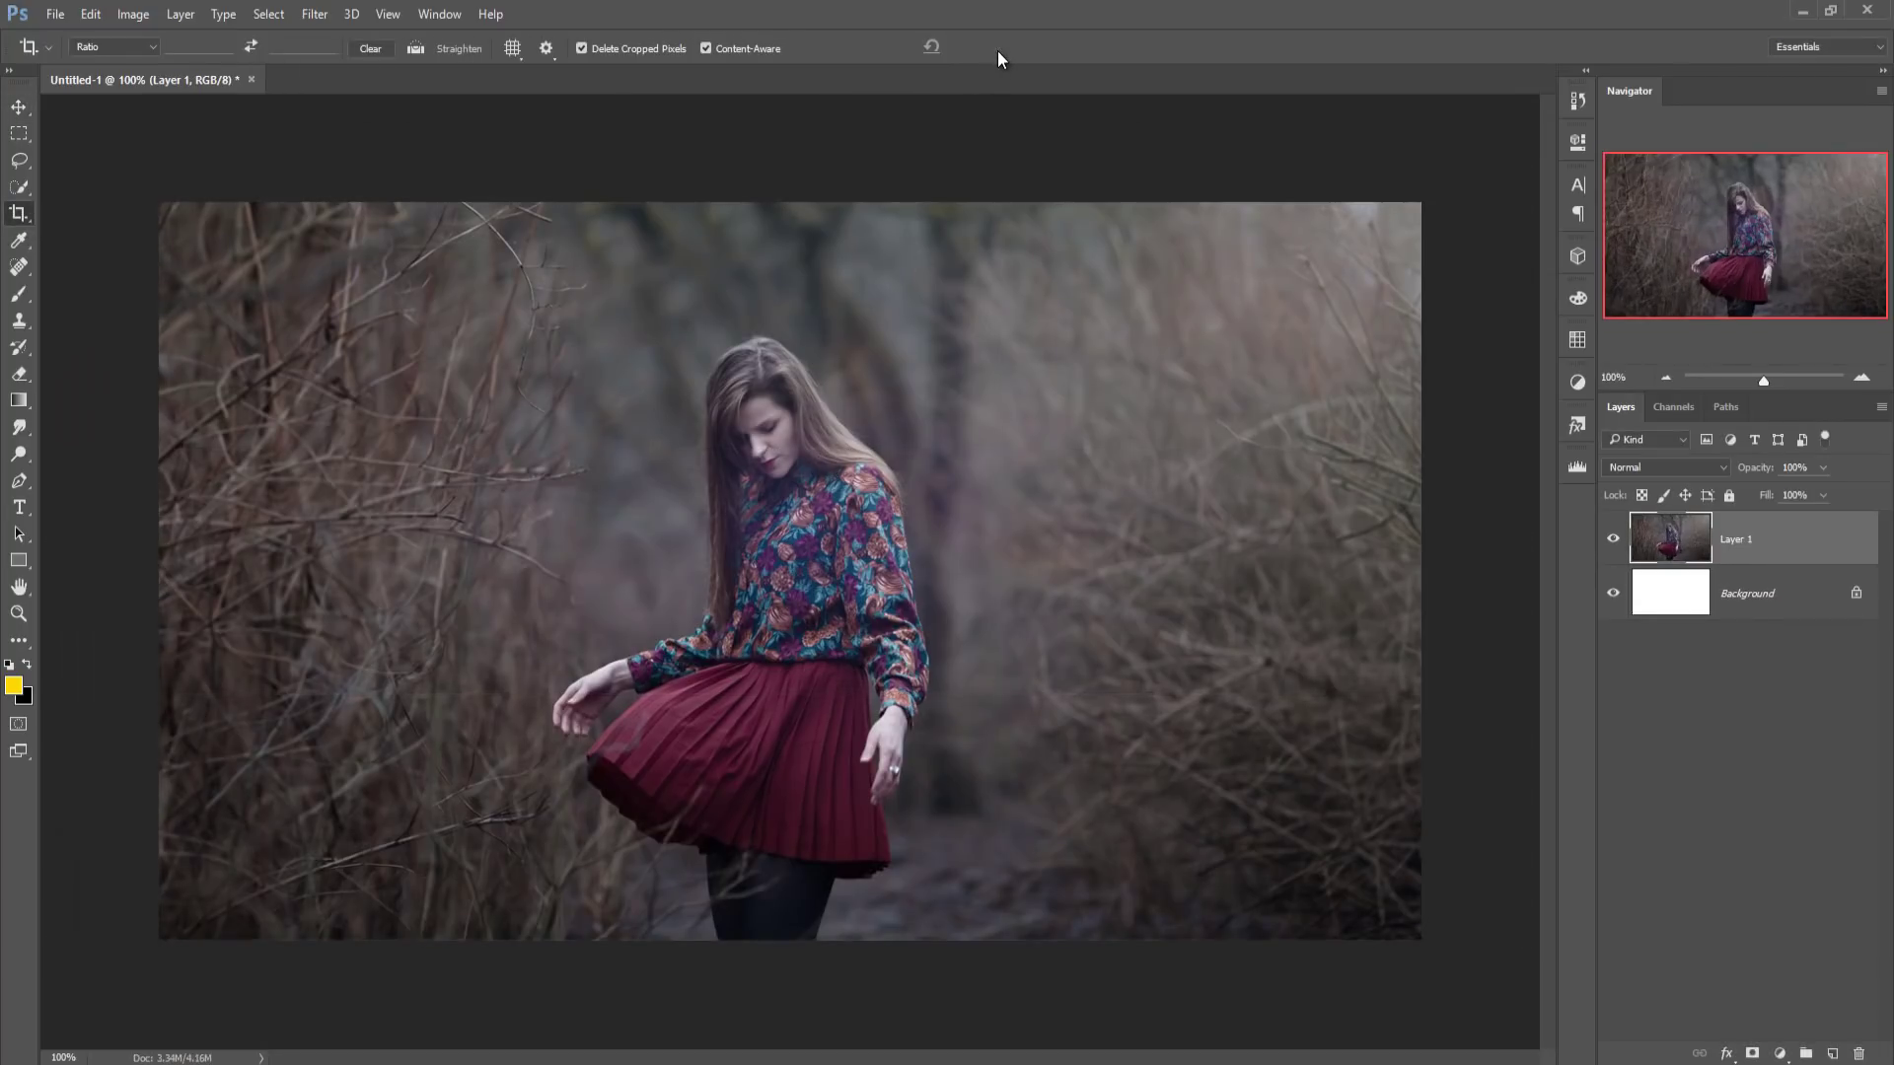
- Switch to the Pen Tool and zoom in on the woman
{"action": "key", "text": "v"}
{"action": "right_click", "coordinate": [22, 486]}
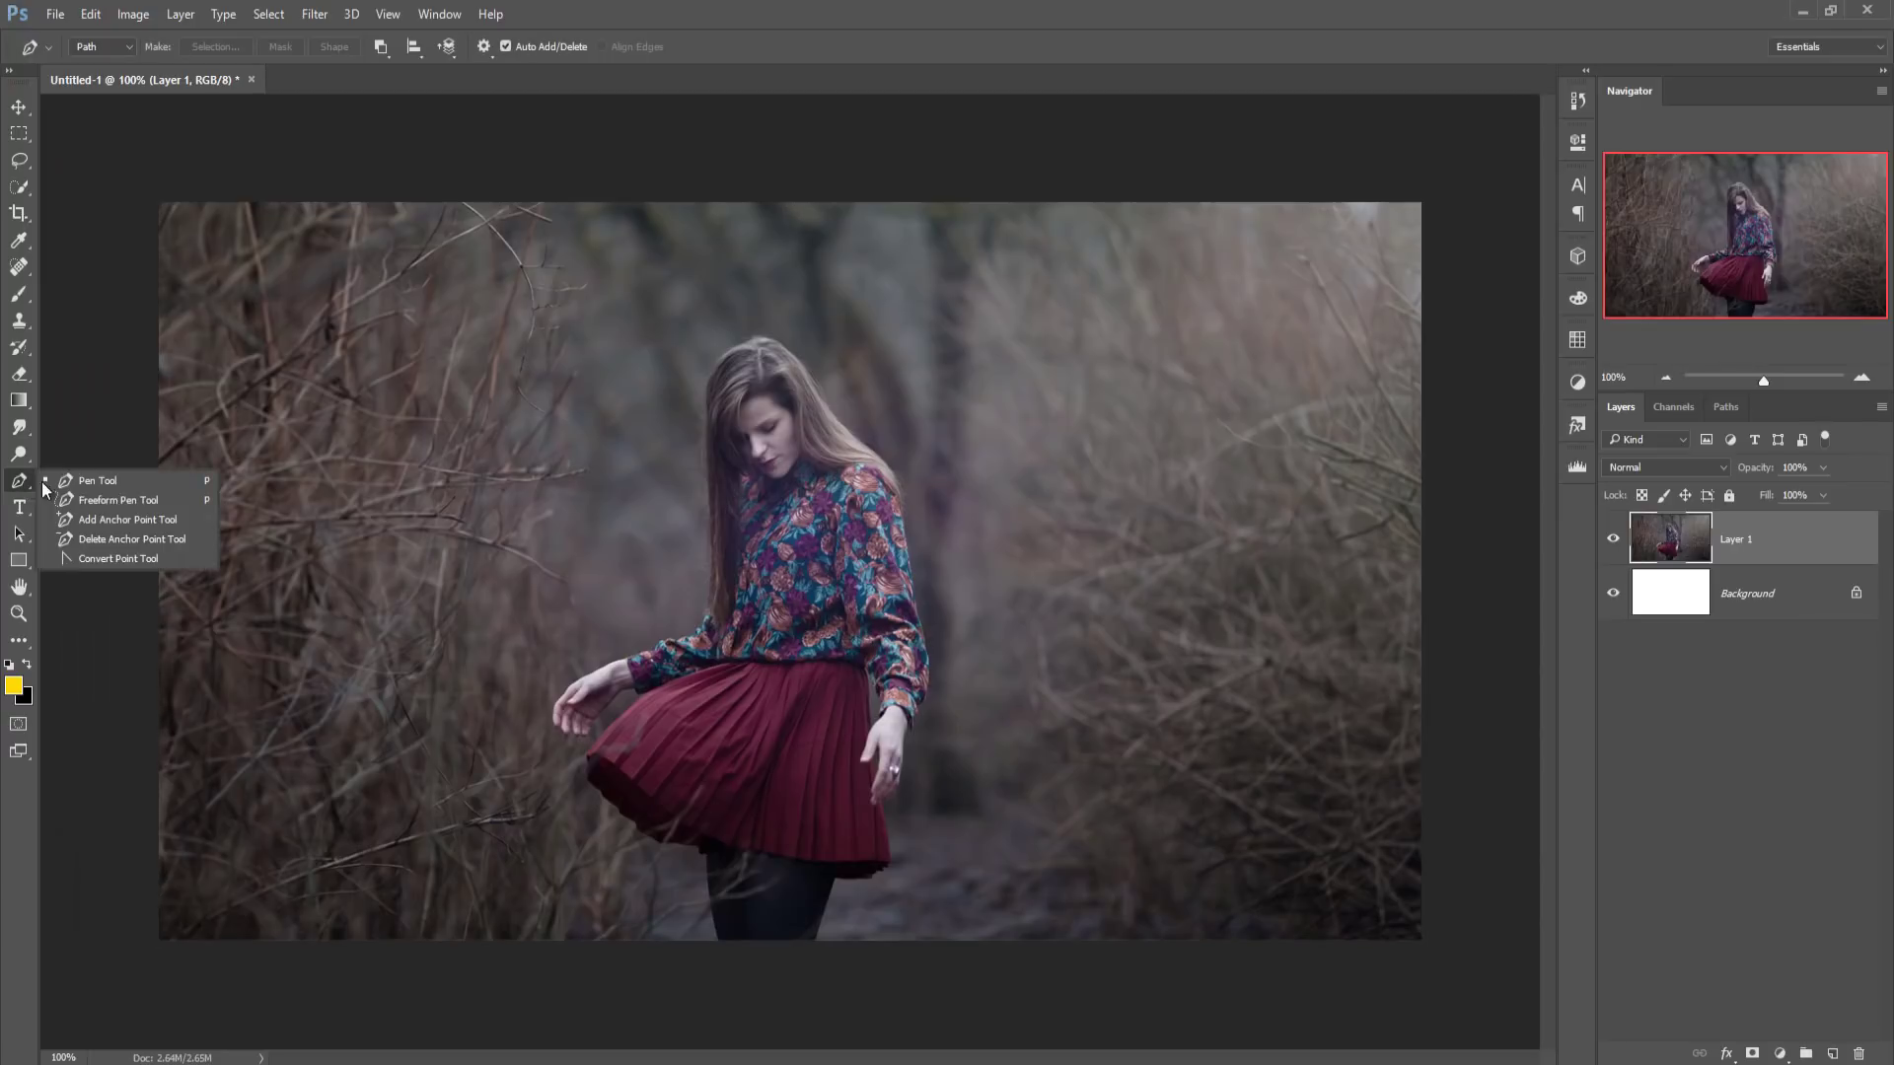
{"action": "left_click", "coordinate": [81, 481]}
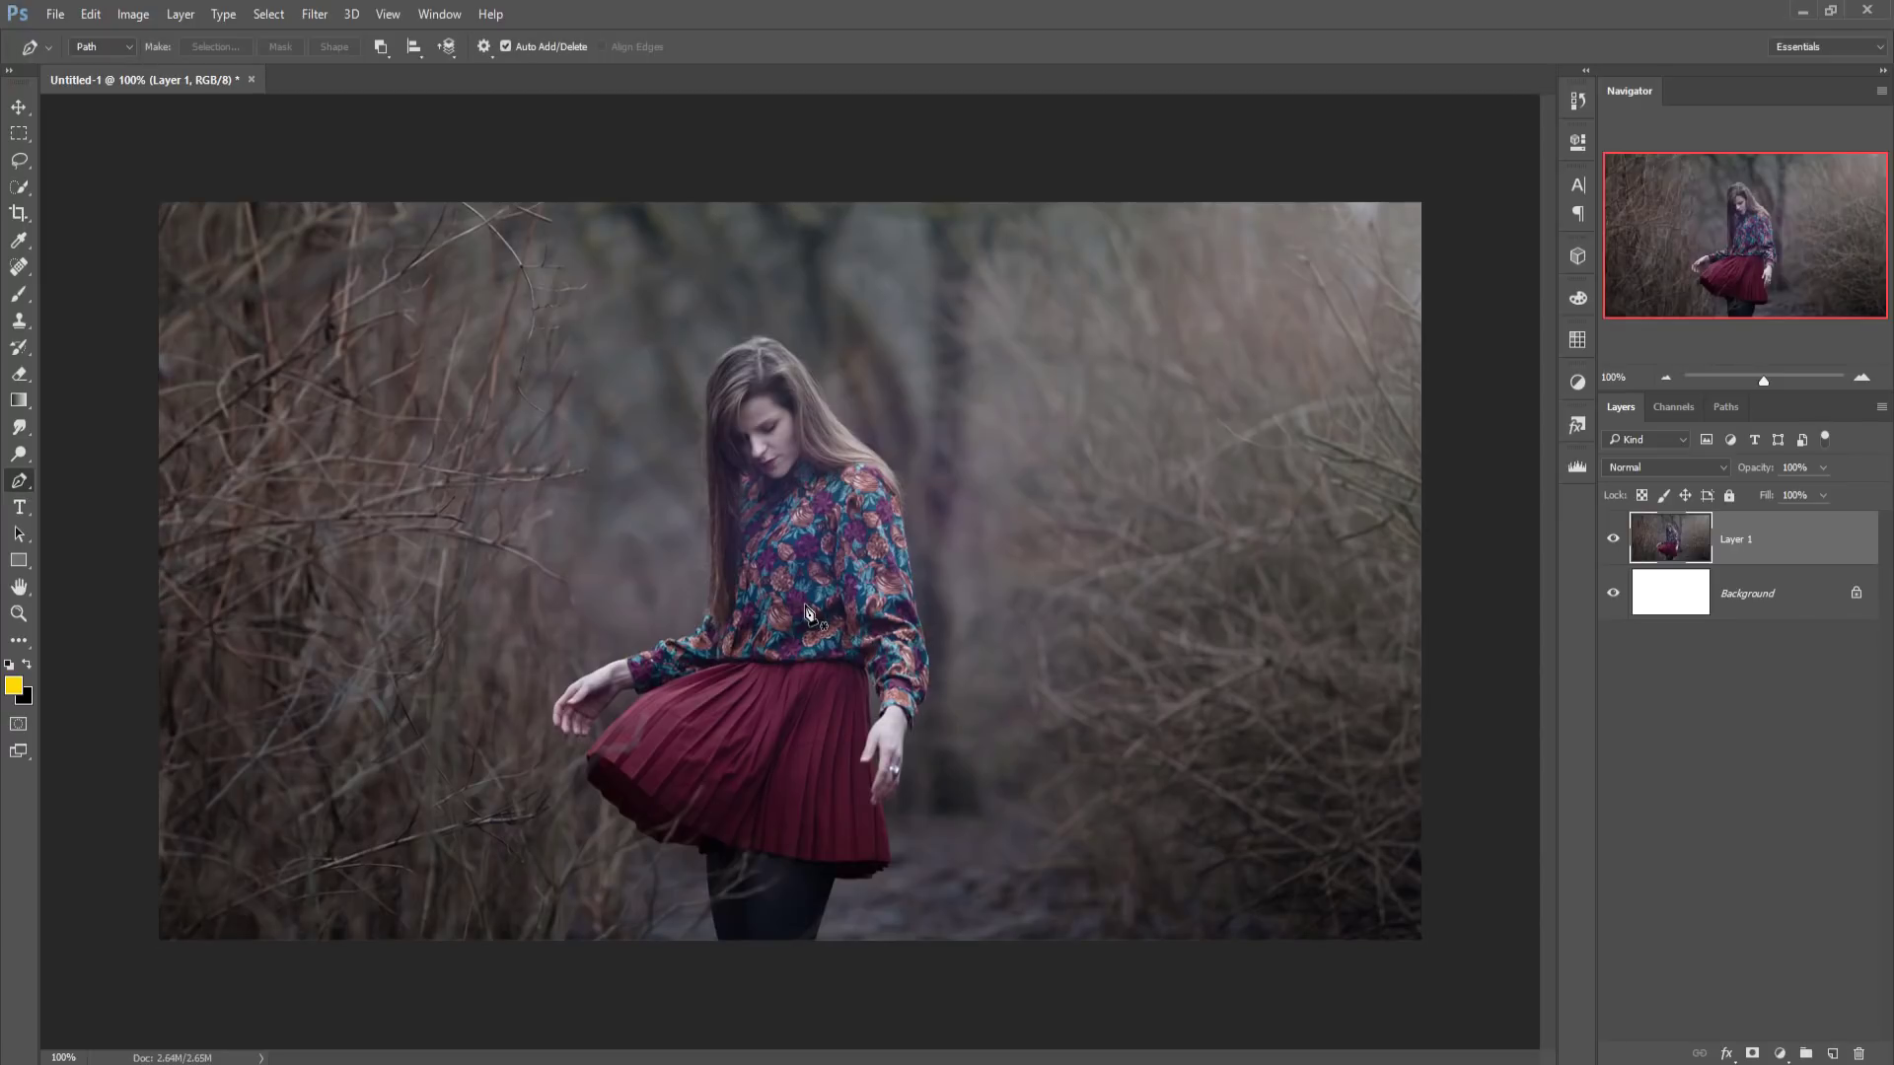
{"action": "scroll", "coordinate": [805, 605], "scroll_direction": "up", "scroll_amount": 1}
{"action": "scroll", "coordinate": [805, 606], "scroll_direction": "up", "scroll_amount": 1}
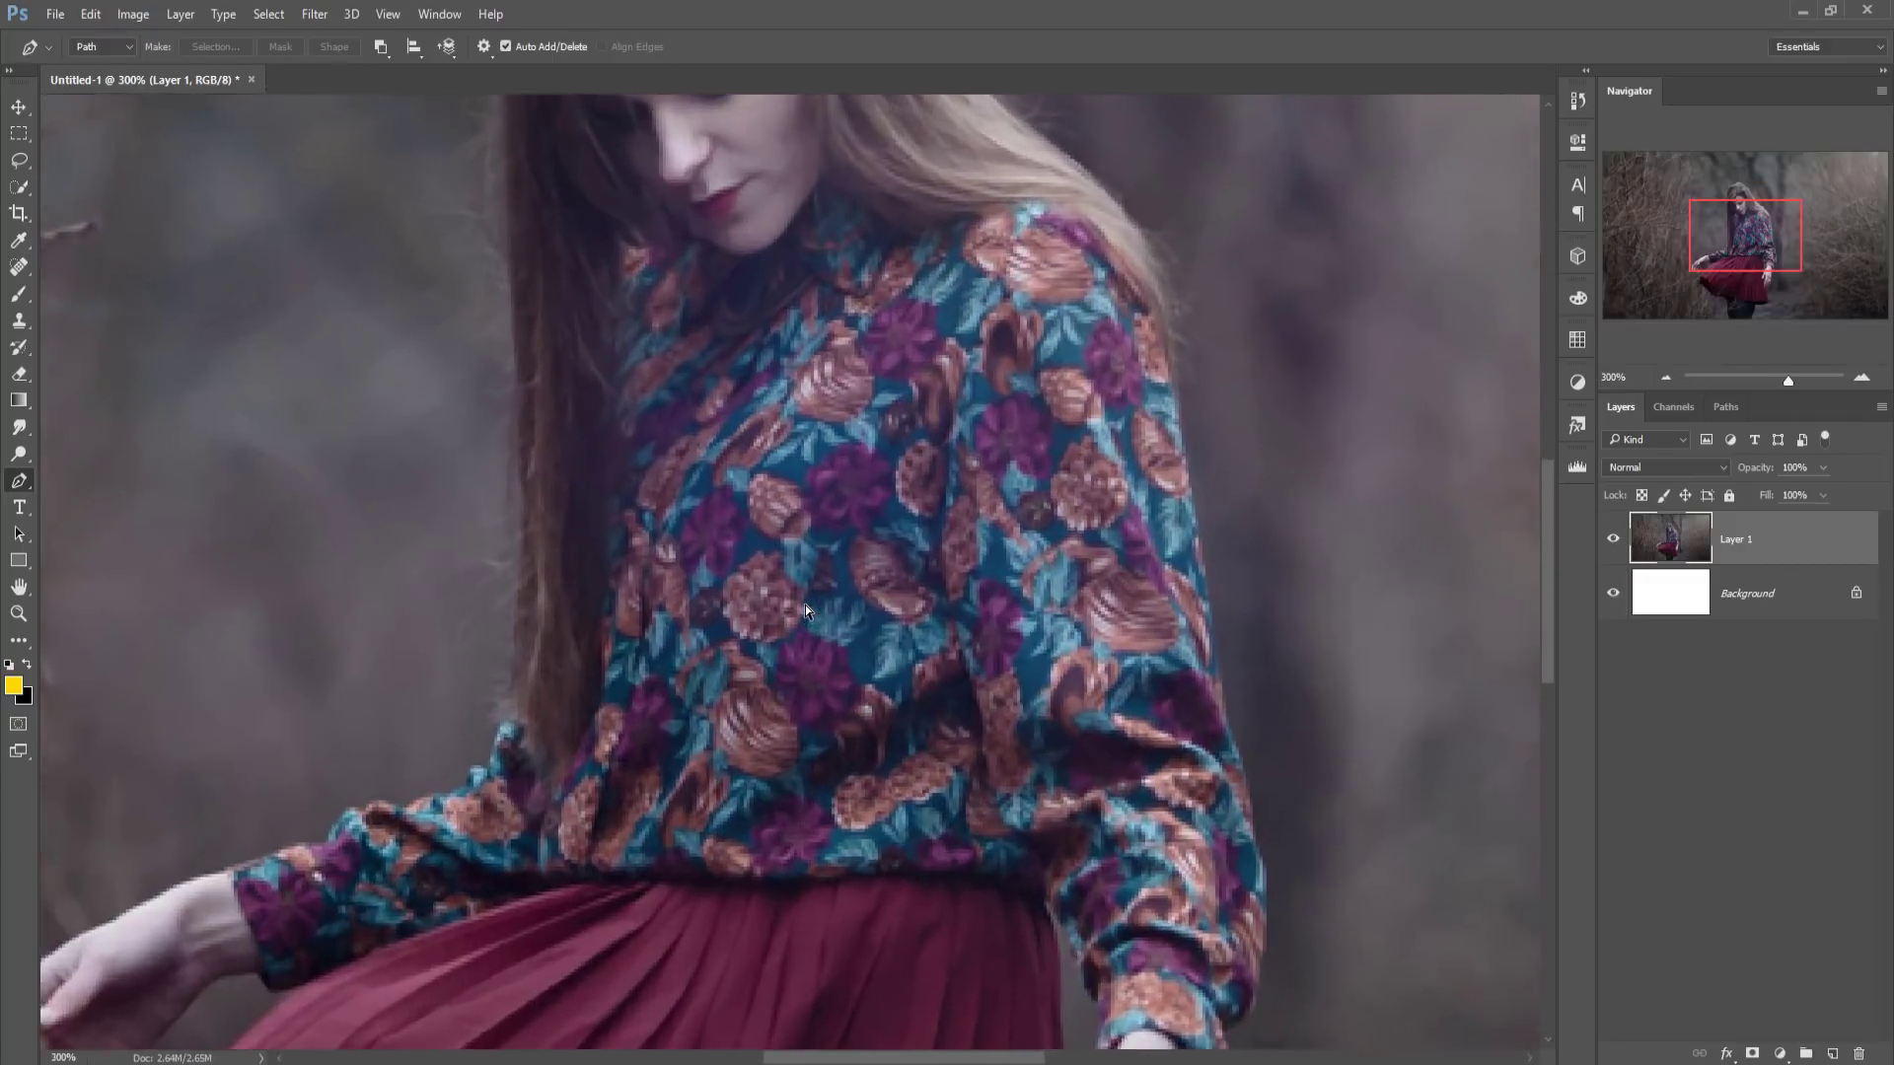
{"action": "scroll", "coordinate": [805, 606], "scroll_direction": "up", "scroll_amount": 1}
{"action": "scroll", "coordinate": [805, 606], "scroll_direction": "up", "scroll_amount": 1}
{"action": "scroll", "coordinate": [799, 778], "scroll_direction": "down", "scroll_amount": 1}
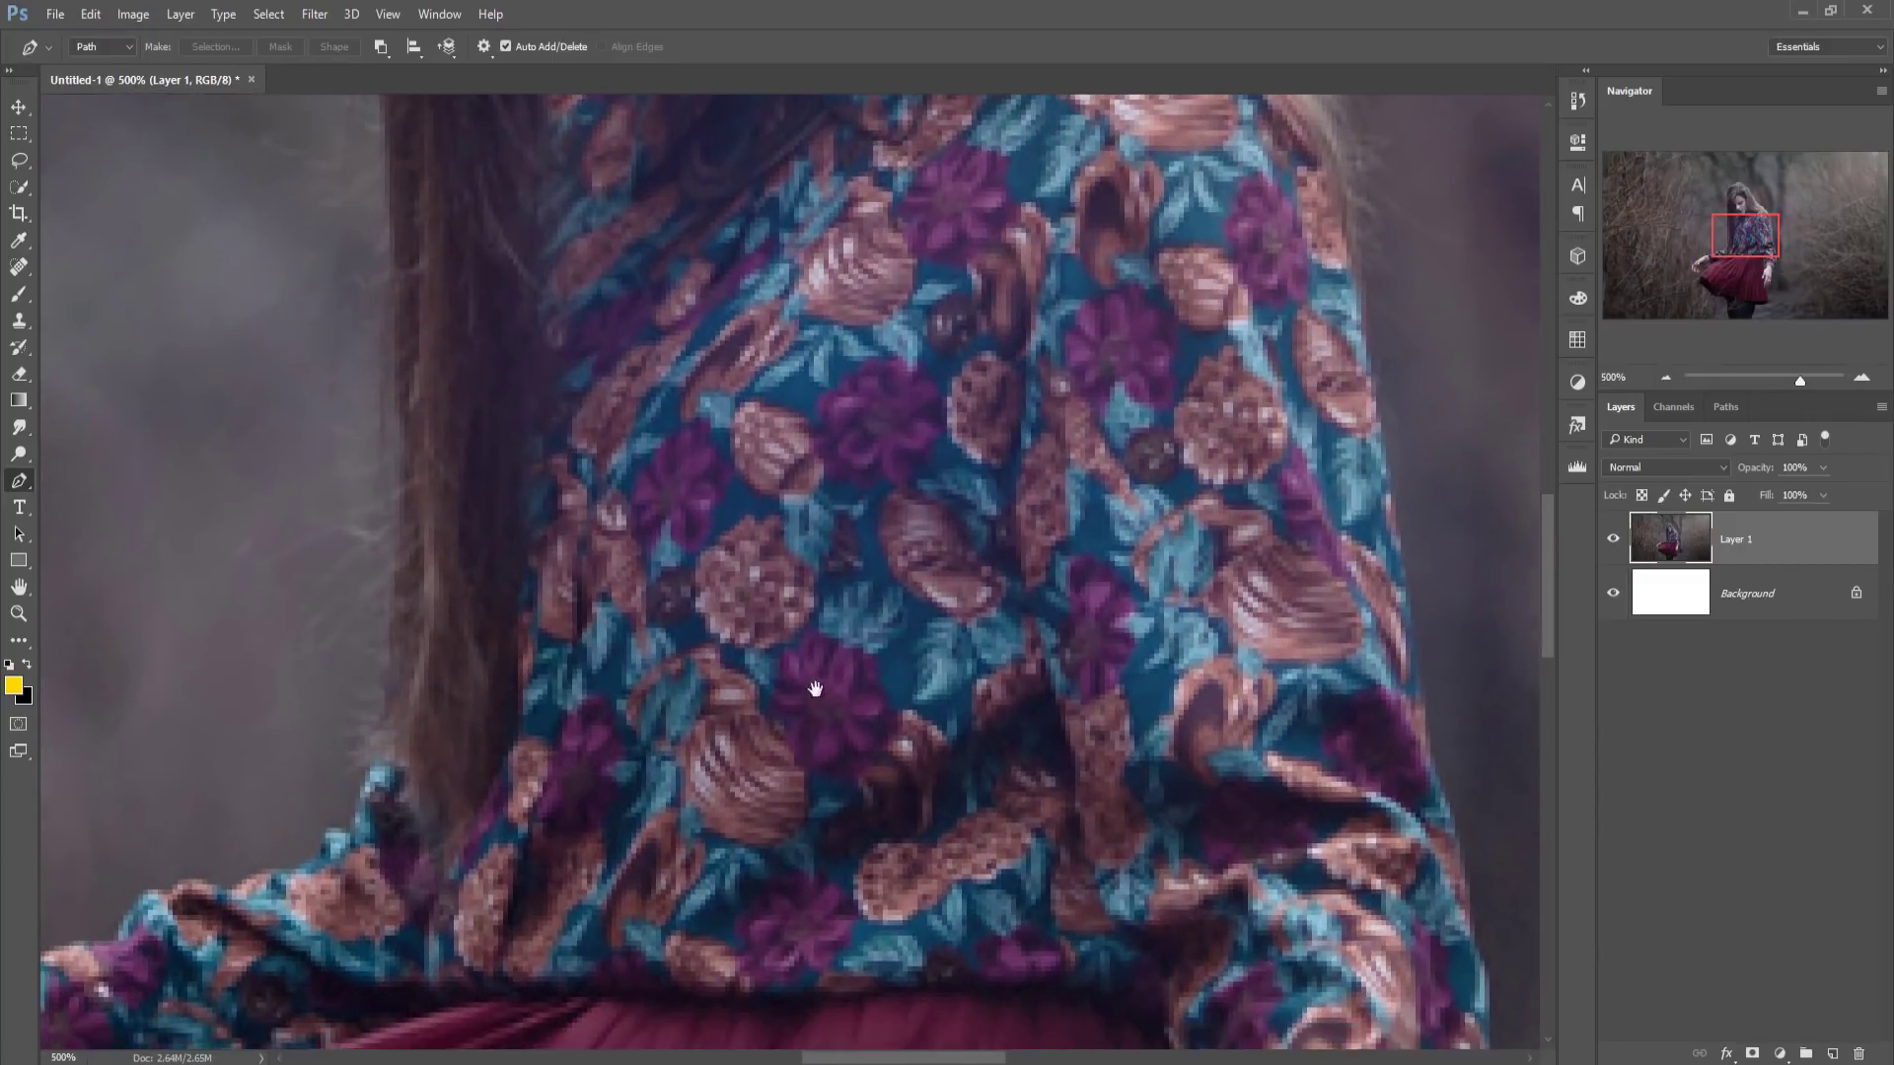
{"action": "scroll", "coordinate": [816, 677], "scroll_direction": "down", "scroll_amount": 4}
{"action": "scroll", "coordinate": [816, 536], "scroll_direction": "down", "scroll_amount": 3}
{"action": "scroll", "coordinate": [791, 583], "scroll_direction": "down", "scroll_amount": 3}
{"action": "scroll", "coordinate": [844, 632], "scroll_direction": "down", "scroll_amount": 3}
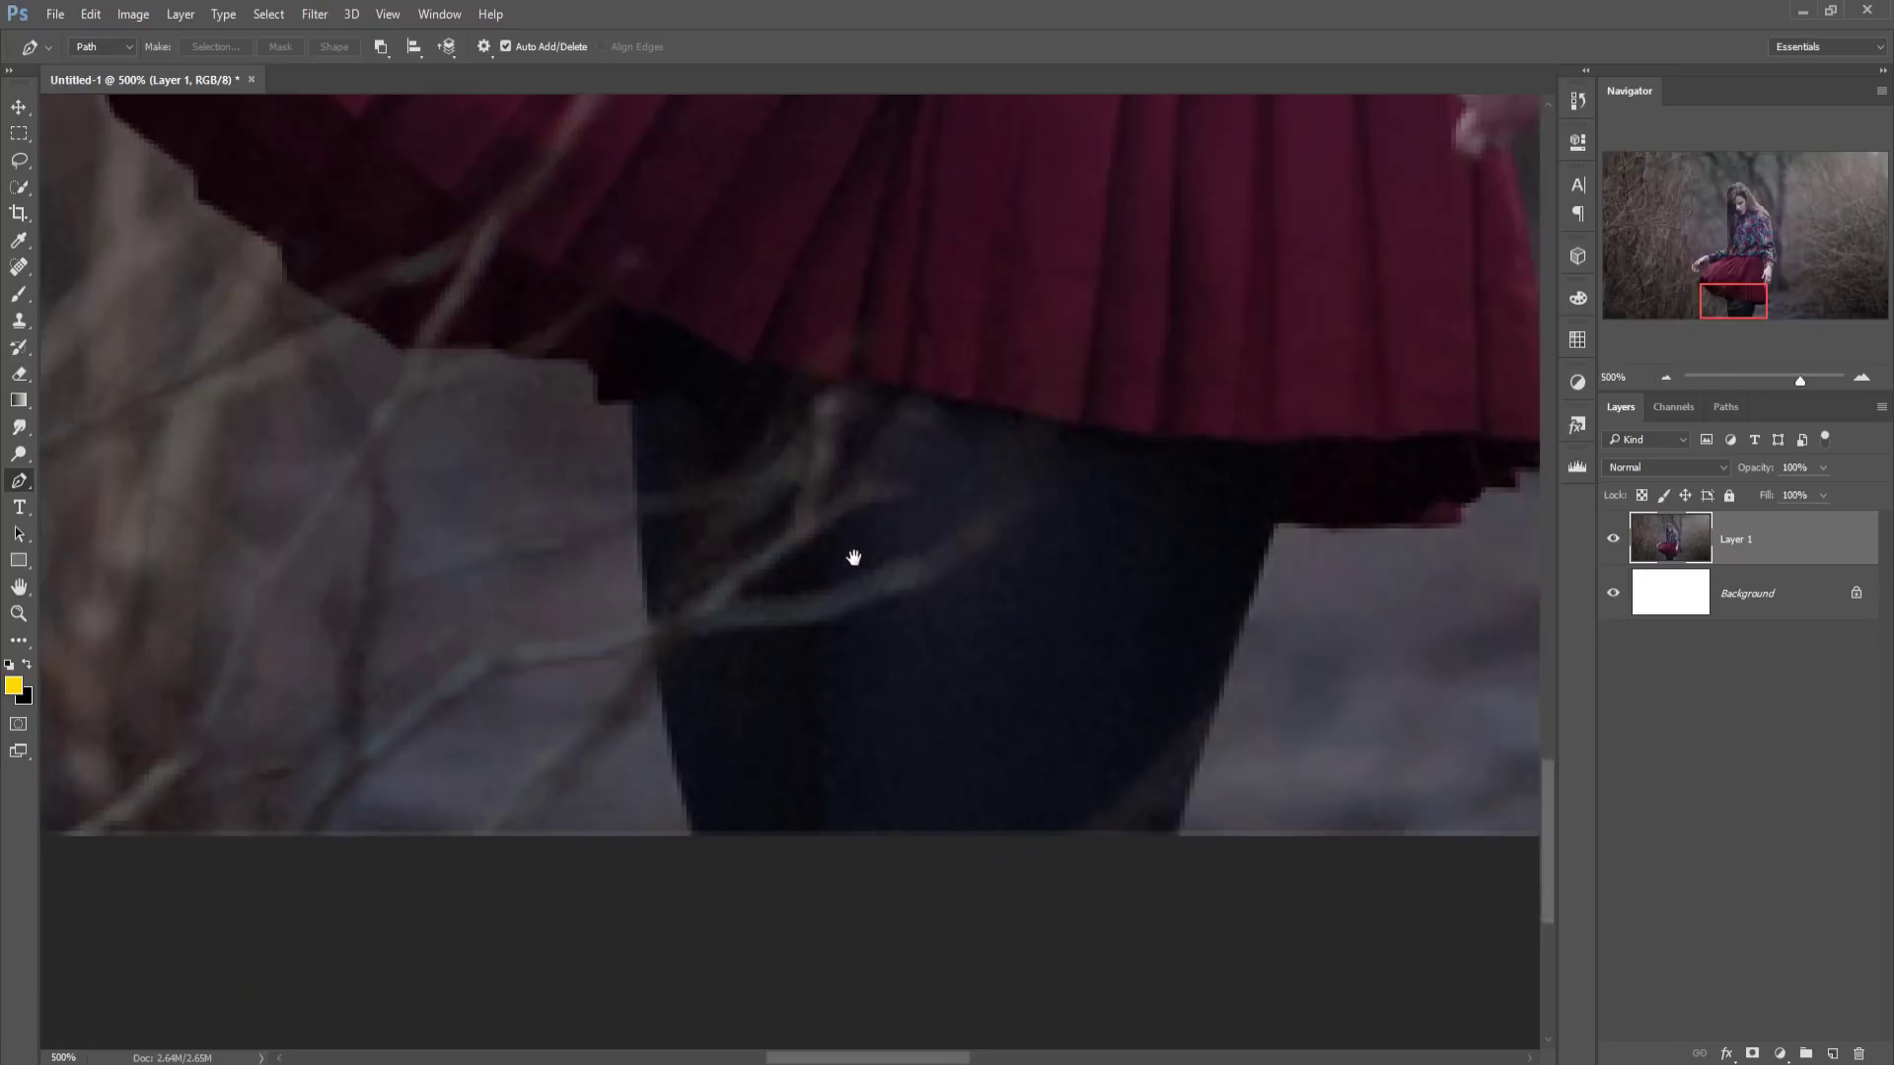
{"action": "scroll", "coordinate": [850, 555], "scroll_direction": "down", "scroll_amount": 2}
{"action": "scroll", "coordinate": [851, 723], "scroll_direction": "up", "scroll_amount": 1}
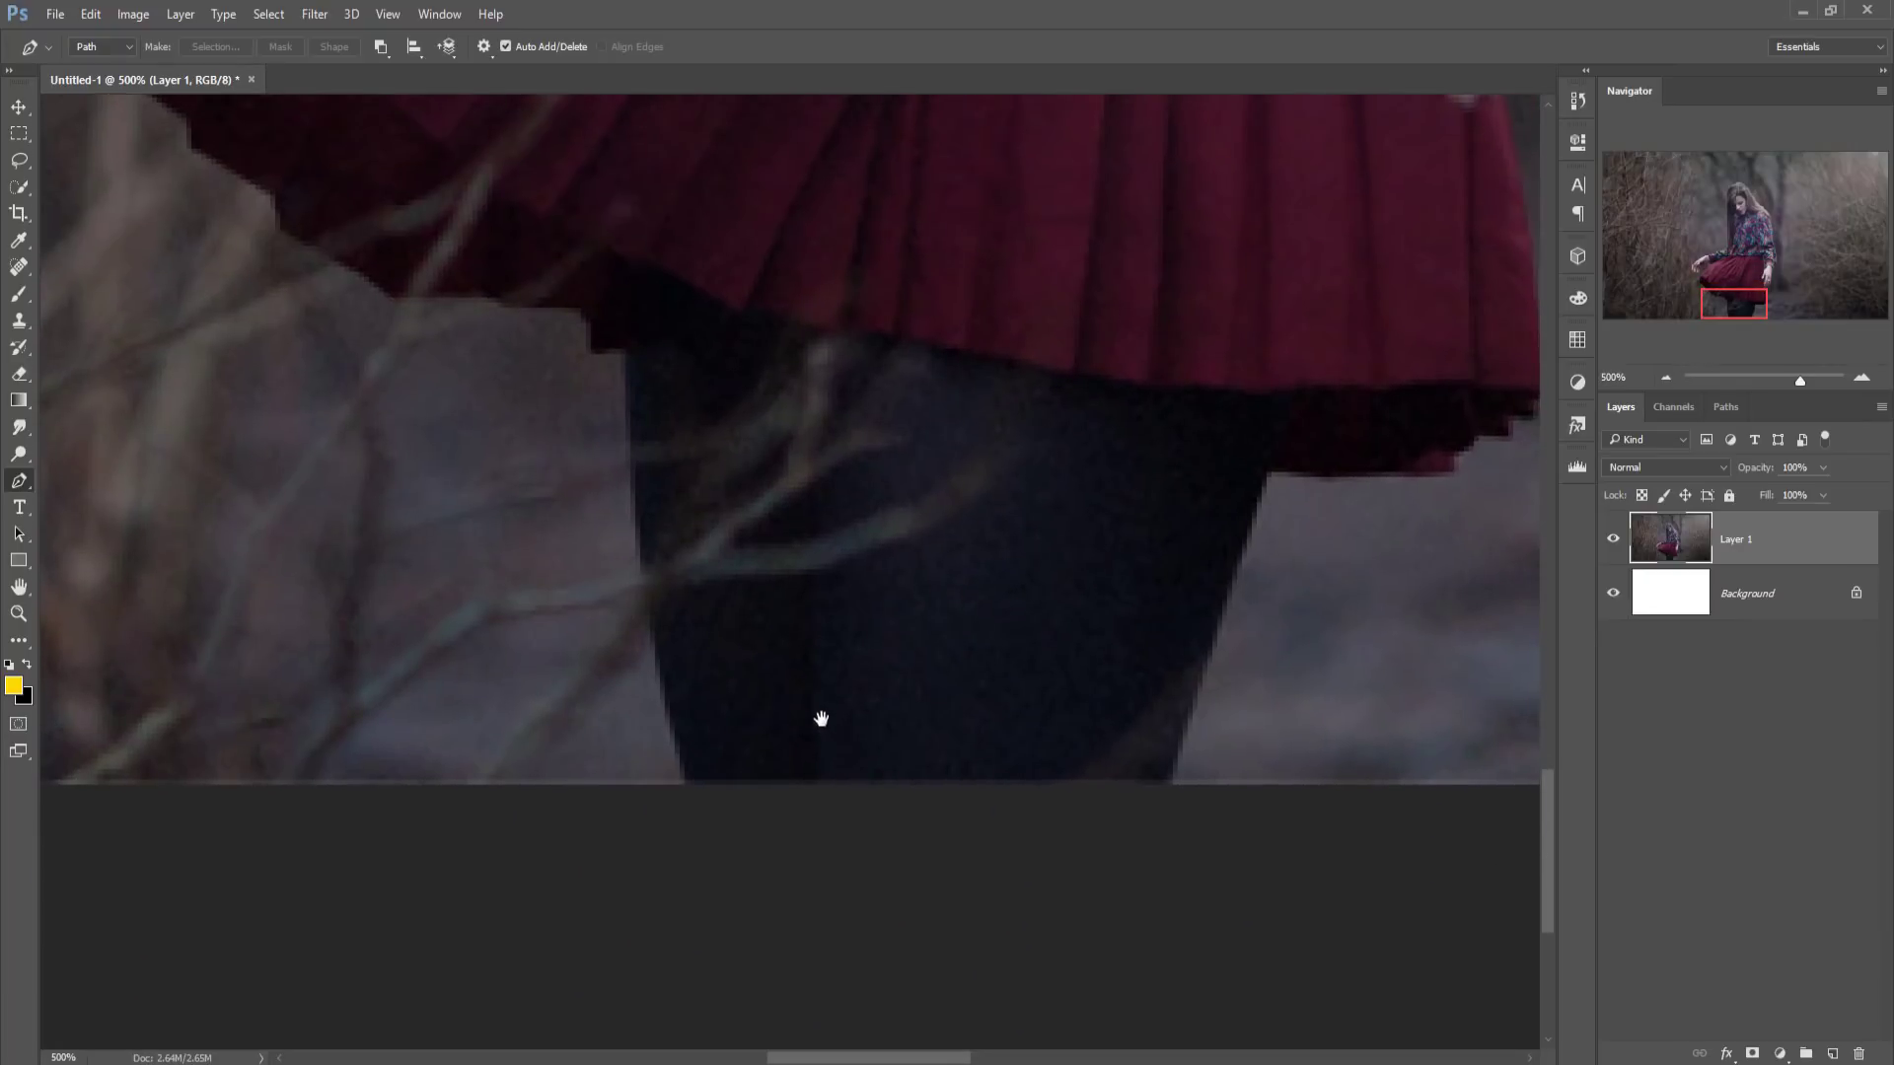
- Start the path at the bottom edge and trace up the leg and skirt hem
{"action": "left_click", "coordinate": [684, 786]}
{"action": "left_click", "coordinate": [664, 697]}
{"action": "left_click", "coordinate": [641, 548]}
{"action": "left_click", "coordinate": [627, 355]}
{"action": "left_click", "coordinate": [561, 309]}
{"action": "left_click", "coordinate": [310, 247]}
{"action": "scroll", "coordinate": [592, 493], "scroll_direction": "up", "scroll_amount": 3}
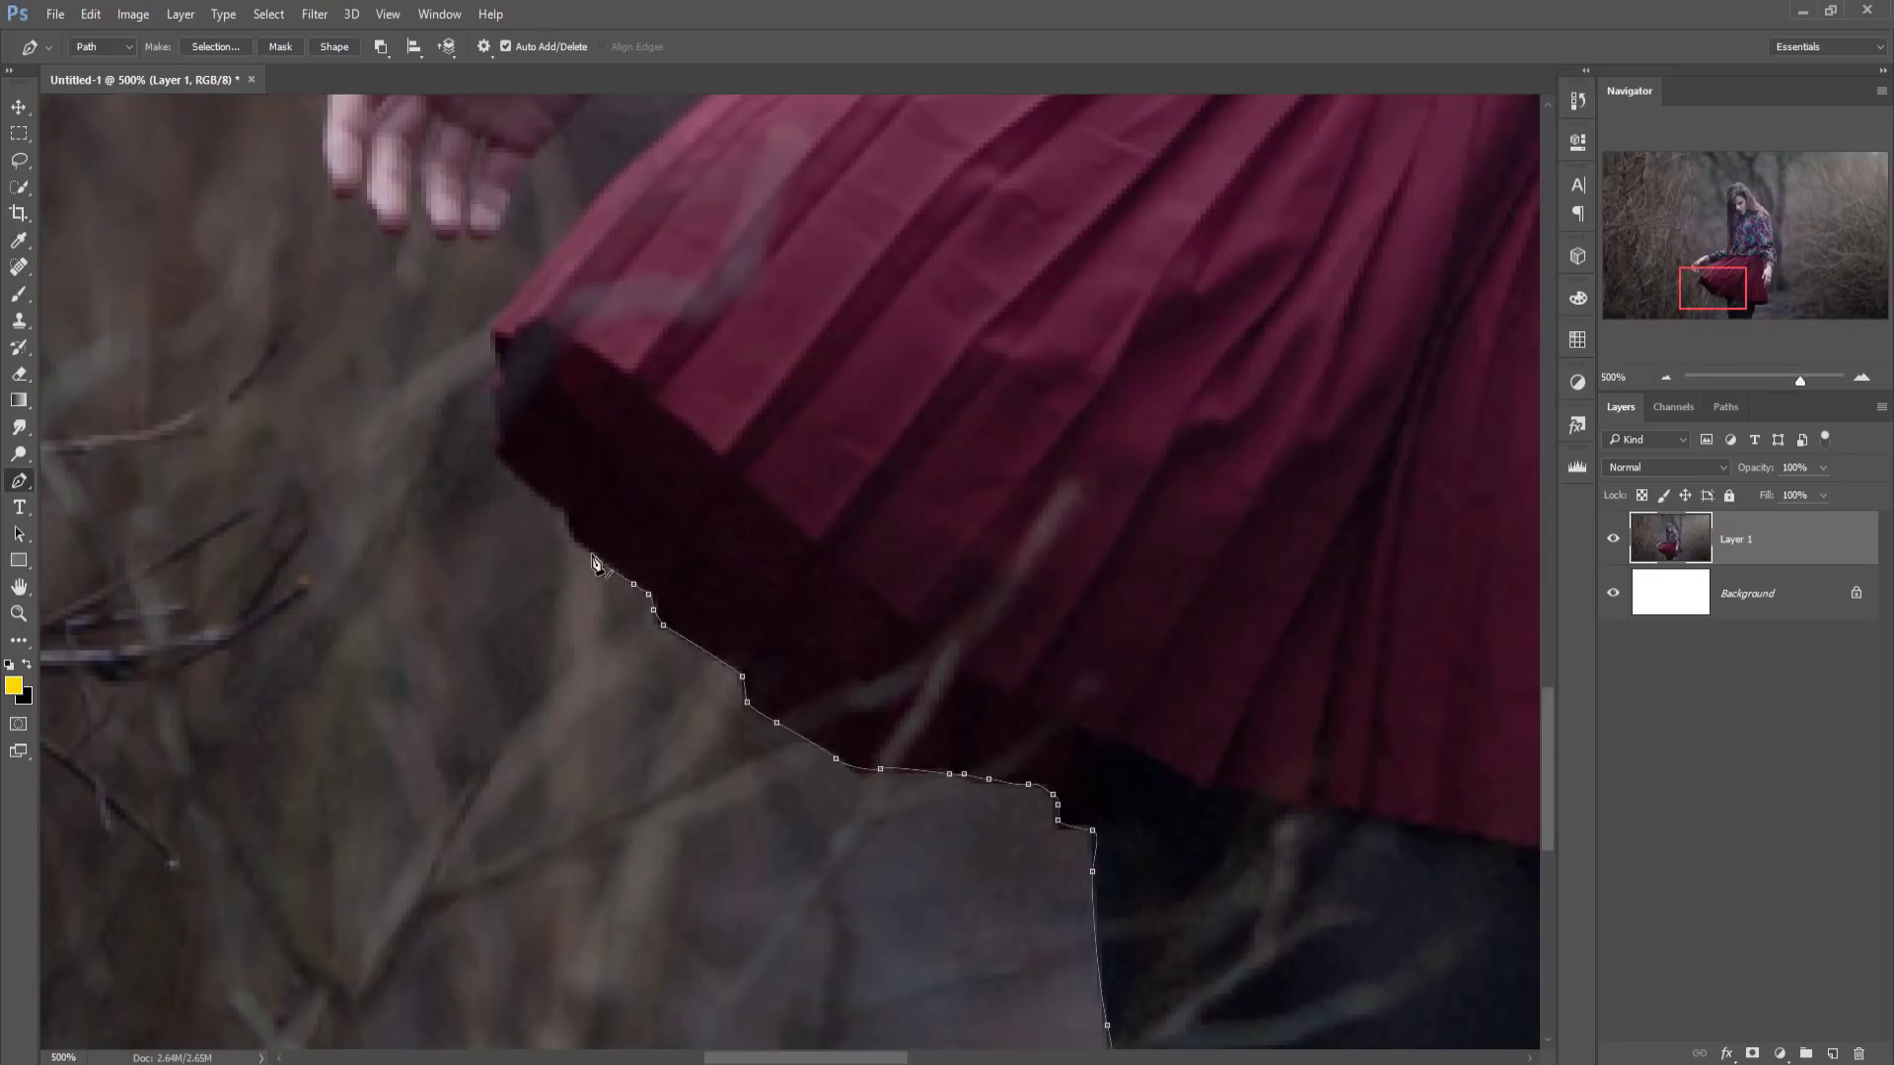
{"action": "left_click", "coordinate": [523, 474]}
{"action": "left_click", "coordinate": [508, 321]}
{"action": "scroll", "coordinate": [702, 510], "scroll_direction": "up", "scroll_amount": 5}
{"action": "left_click", "coordinate": [730, 499]}
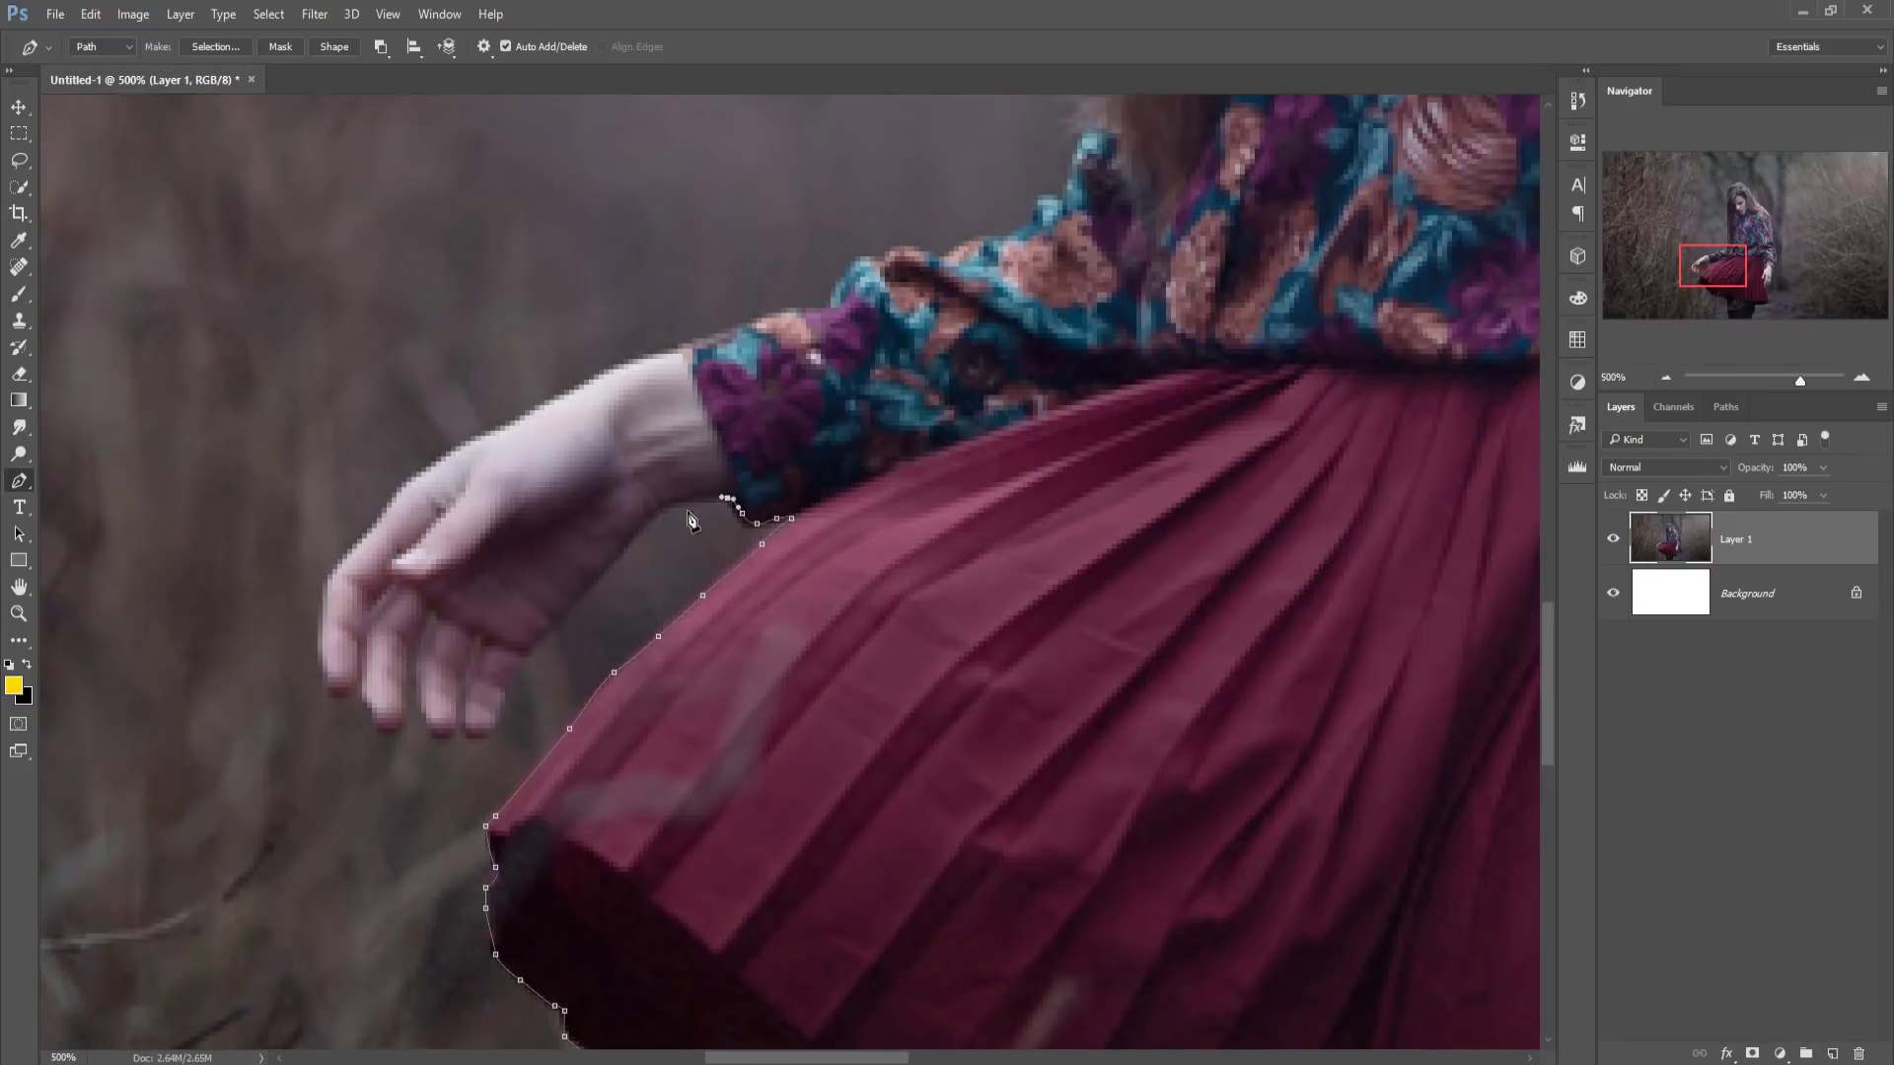
- Trace the path from the sleeve cuff around the fingers and along the top of the arm
{"action": "left_click", "coordinate": [684, 504]}
{"action": "left_click", "coordinate": [559, 616]}
{"action": "left_click", "coordinate": [500, 707]}
{"action": "left_click", "coordinate": [434, 613]}
{"action": "left_click", "coordinate": [387, 728]}
{"action": "left_click", "coordinate": [328, 683]}
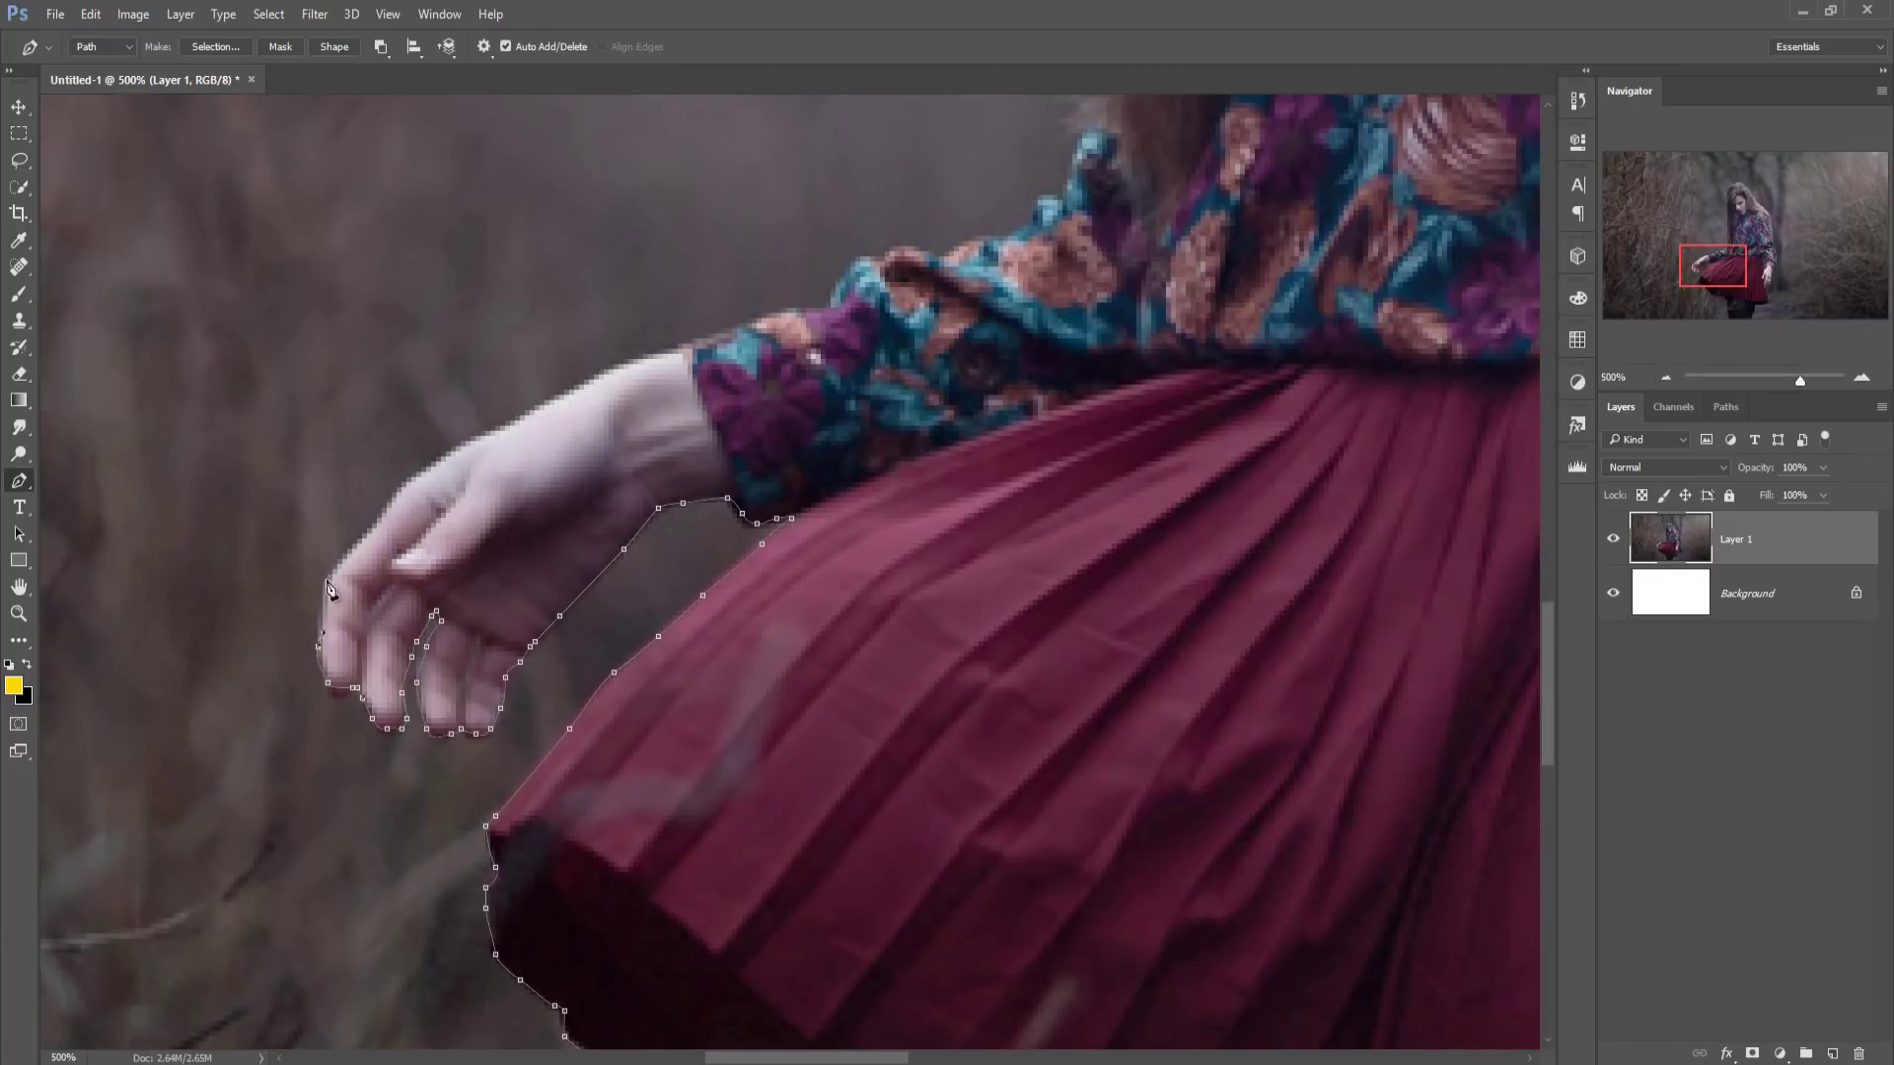
{"action": "key", "text": "ctrl+plus"}
{"action": "left_click", "coordinate": [333, 470]}
{"action": "left_click", "coordinate": [432, 414]}
{"action": "left_click", "coordinate": [474, 390]}
{"action": "left_click", "coordinate": [538, 353]}
{"action": "left_click", "coordinate": [604, 328]}
- Trace down the other sleeve cuff and hand back toward the skirt hem
{"action": "scroll", "coordinate": [1004, 185], "scroll_direction": "up", "scroll_amount": 3}
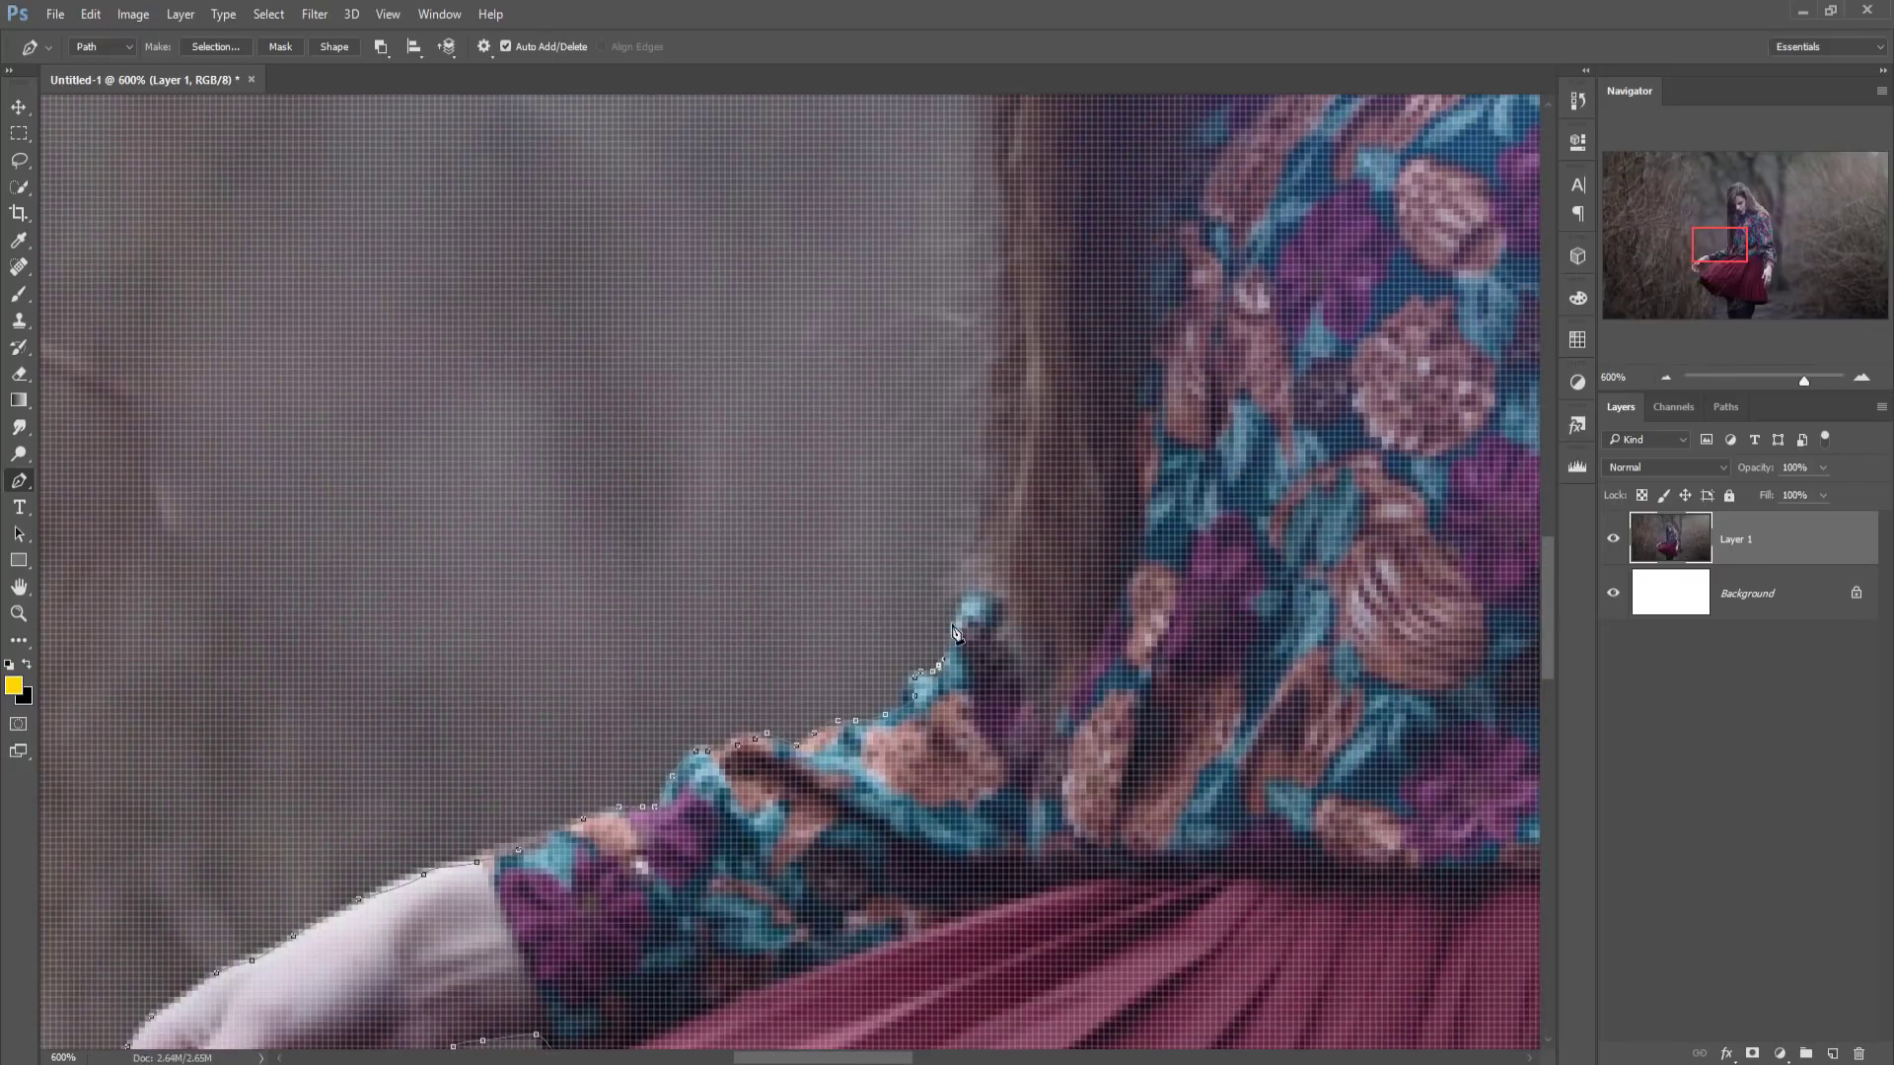
{"action": "scroll", "coordinate": [987, 197], "scroll_direction": "up", "scroll_amount": 3}
{"action": "scroll", "coordinate": [947, 217], "scroll_direction": "up", "scroll_amount": 3}
{"action": "scroll", "coordinate": [917, 237], "scroll_direction": "up", "scroll_amount": 3}
{"action": "scroll", "coordinate": [896, 250], "scroll_direction": "right", "scroll_amount": 2}
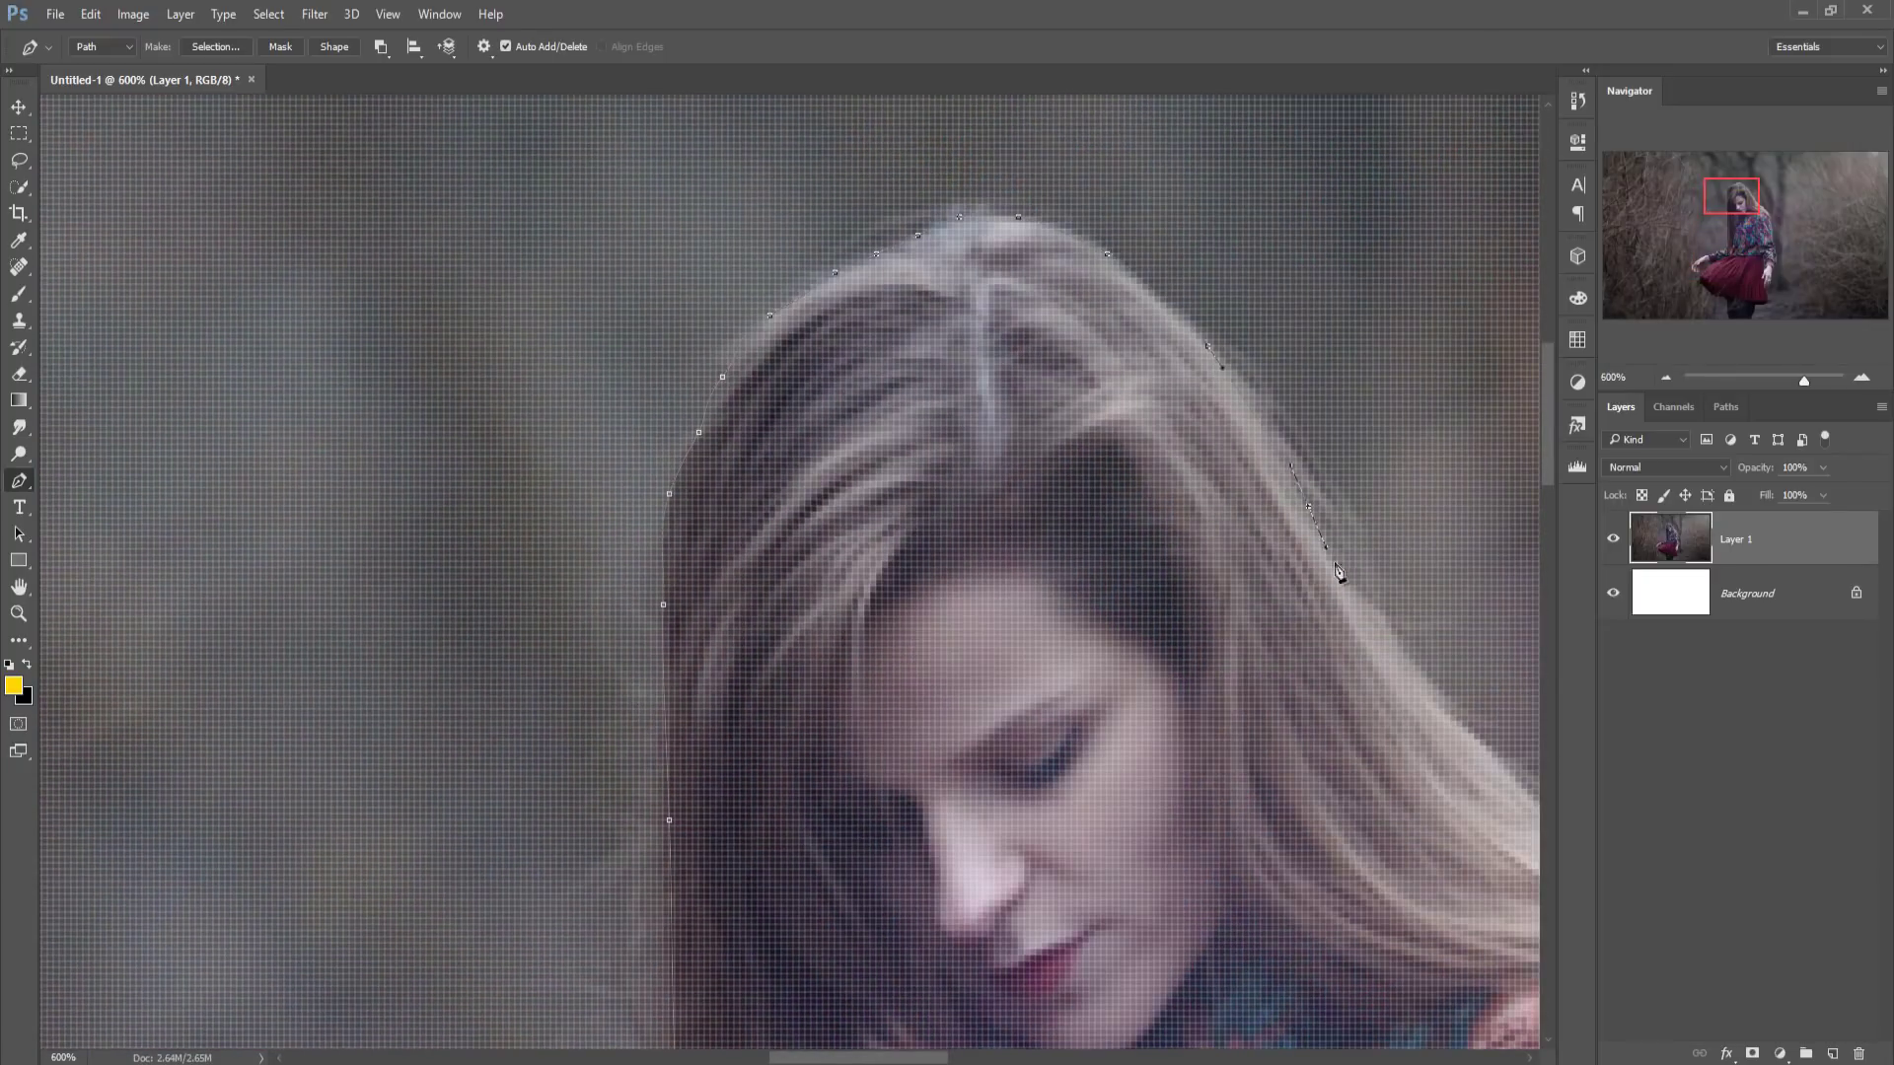
{"action": "scroll", "coordinate": [1339, 572], "scroll_direction": "down", "scroll_amount": 3}
{"action": "scroll", "coordinate": [1090, 664], "scroll_direction": "down", "scroll_amount": 3}
{"action": "scroll", "coordinate": [1090, 655], "scroll_direction": "down", "scroll_amount": 3}
{"action": "scroll", "coordinate": [1002, 553], "scroll_direction": "down", "scroll_amount": 3}
{"action": "scroll", "coordinate": [935, 336], "scroll_direction": "right", "scroll_amount": 2}
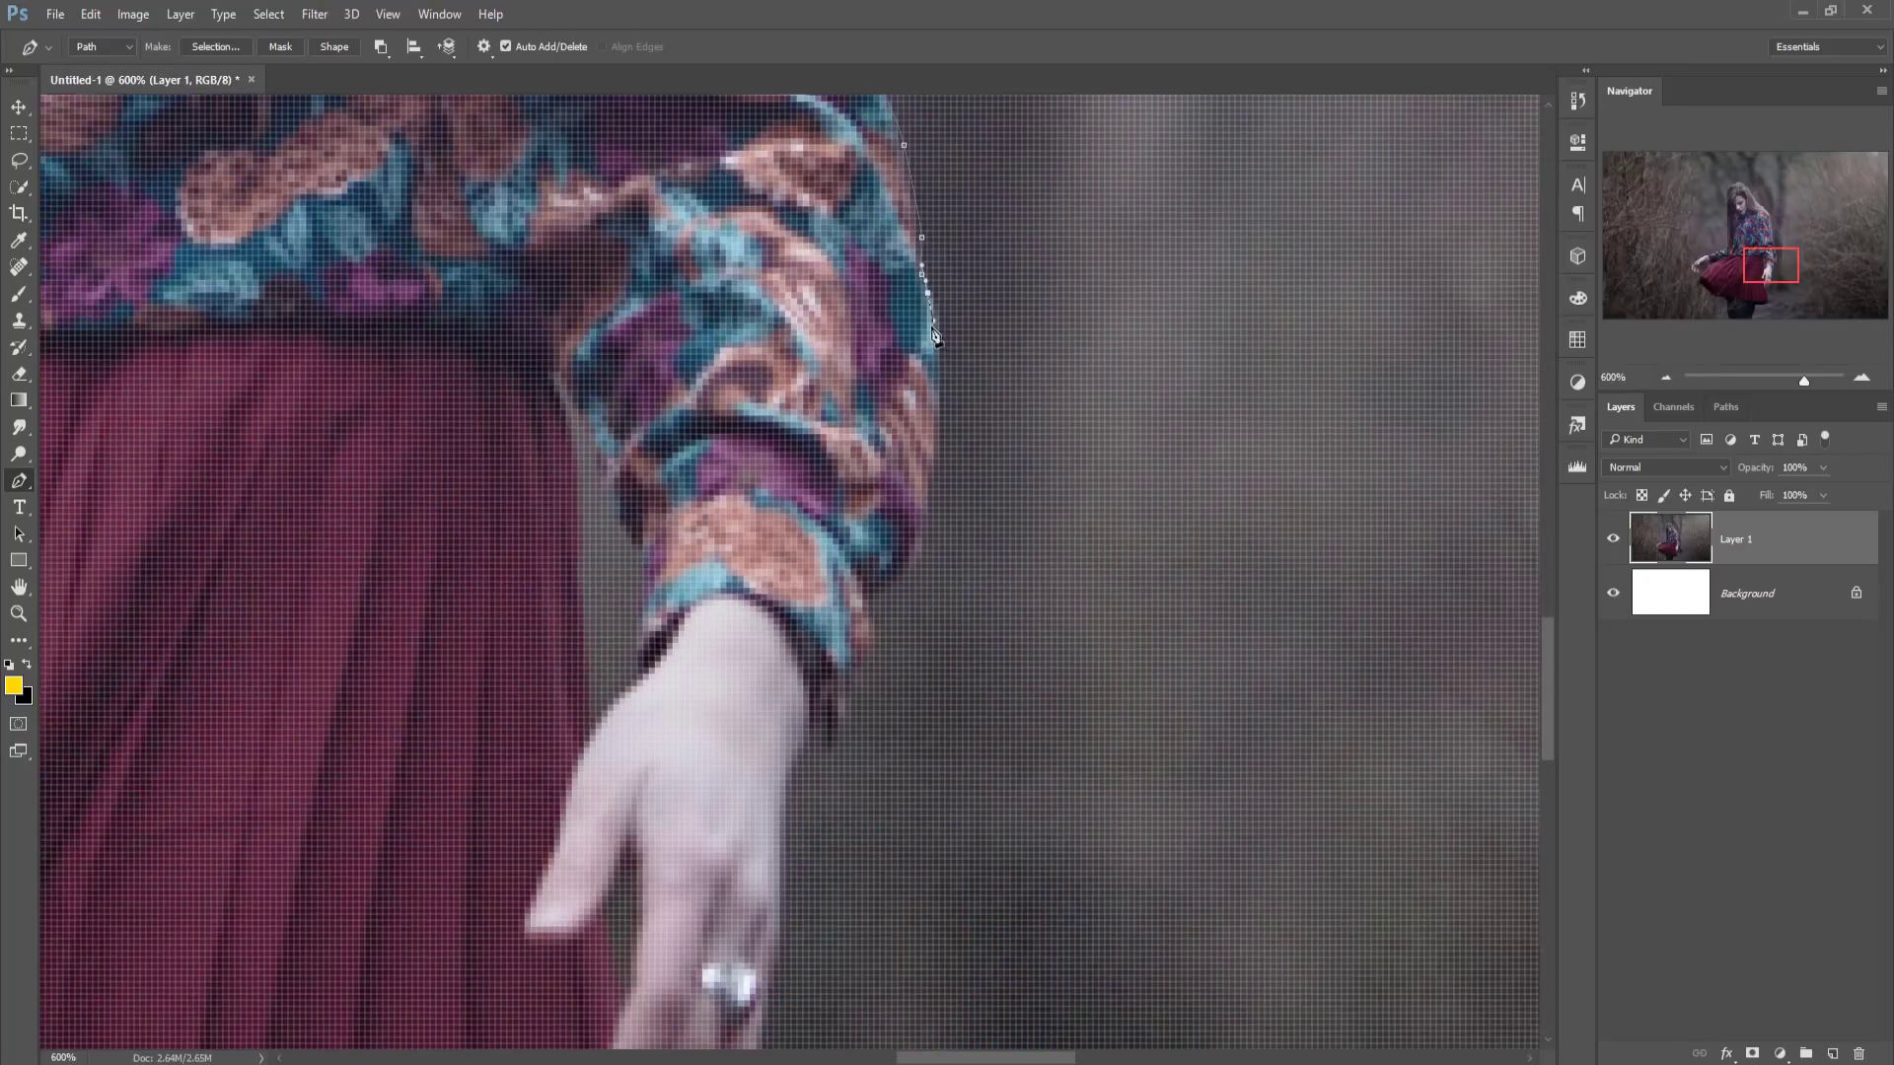
{"action": "left_click", "coordinate": [937, 390]}
{"action": "left_click", "coordinate": [887, 592]}
{"action": "left_click", "coordinate": [833, 730]}
{"action": "scroll", "coordinate": [833, 730], "scroll_direction": "down", "scroll_amount": 5}
{"action": "left_click", "coordinate": [771, 715]}
{"action": "scroll", "coordinate": [767, 592], "scroll_direction": "down", "scroll_amount": 5}
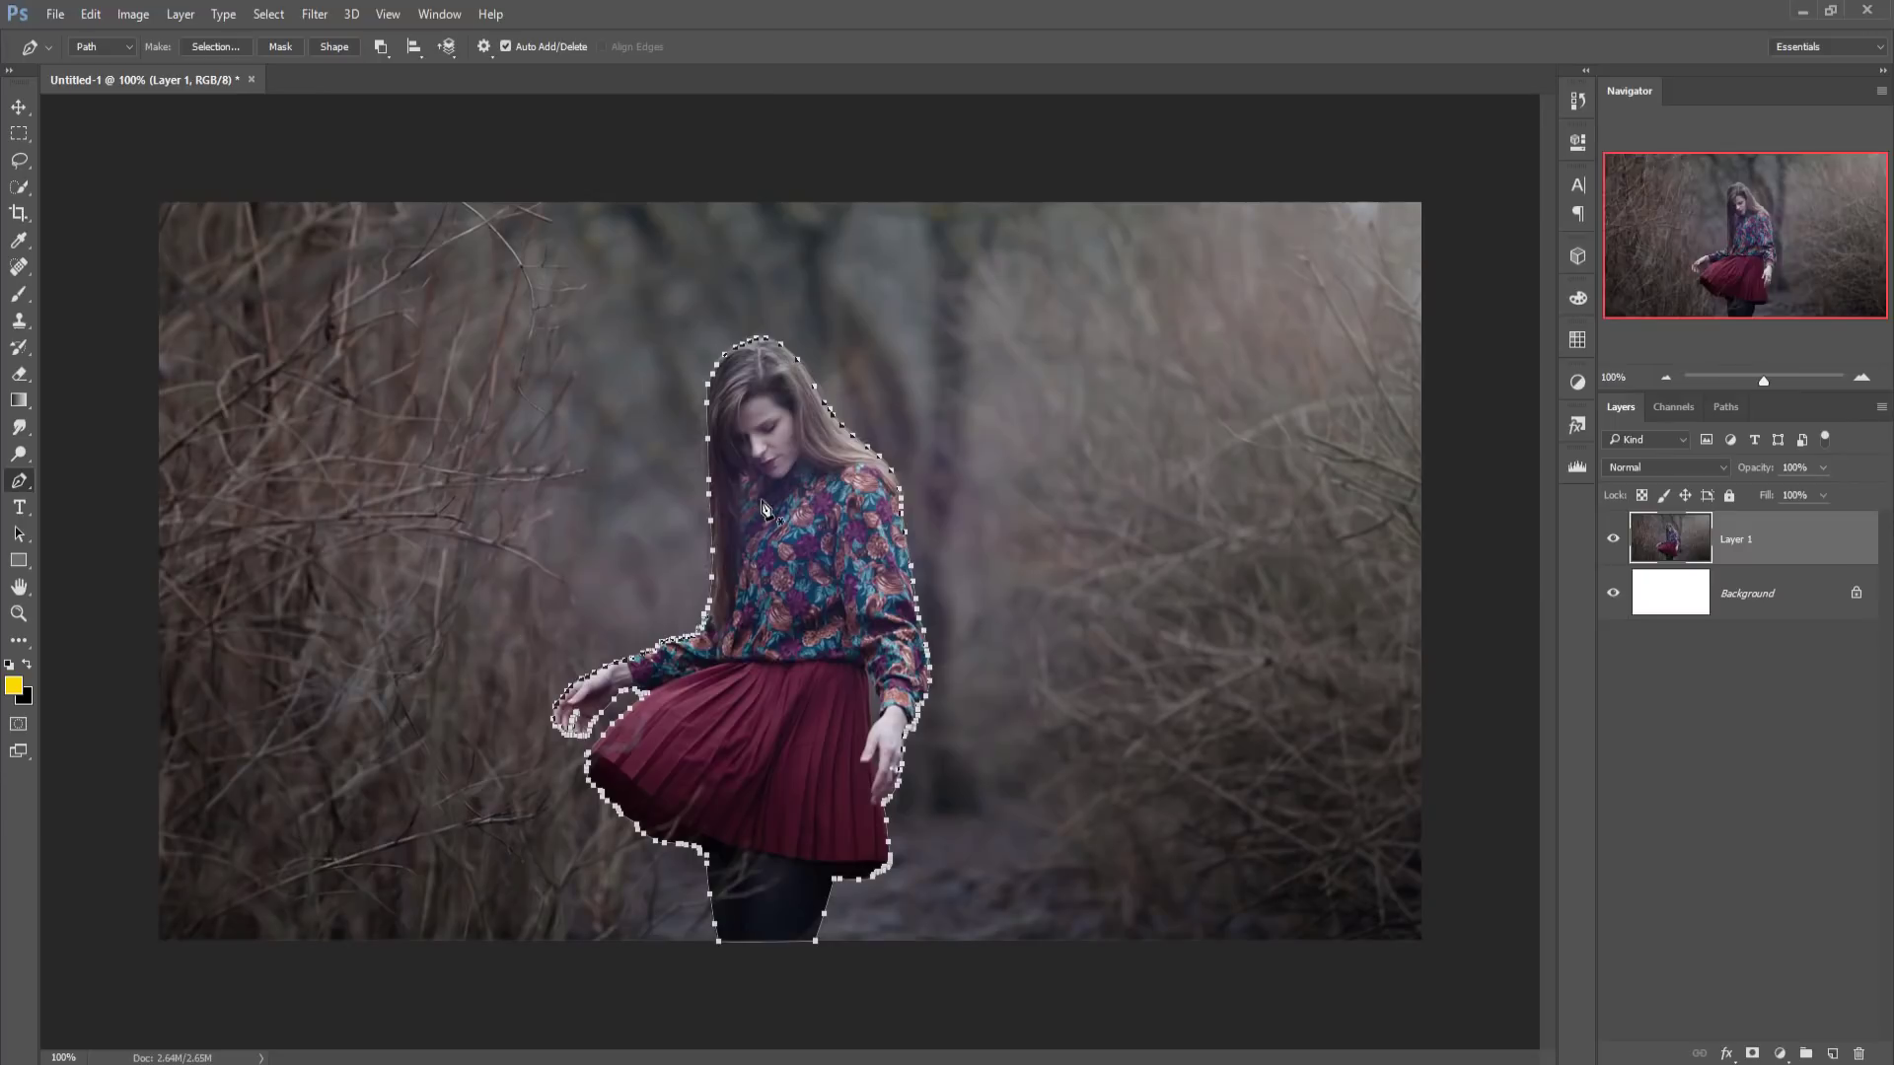
- Turn the traced path into a selection around the woman
{"action": "right_click", "coordinate": [765, 508]}
{"action": "left_click", "coordinate": [867, 592]}
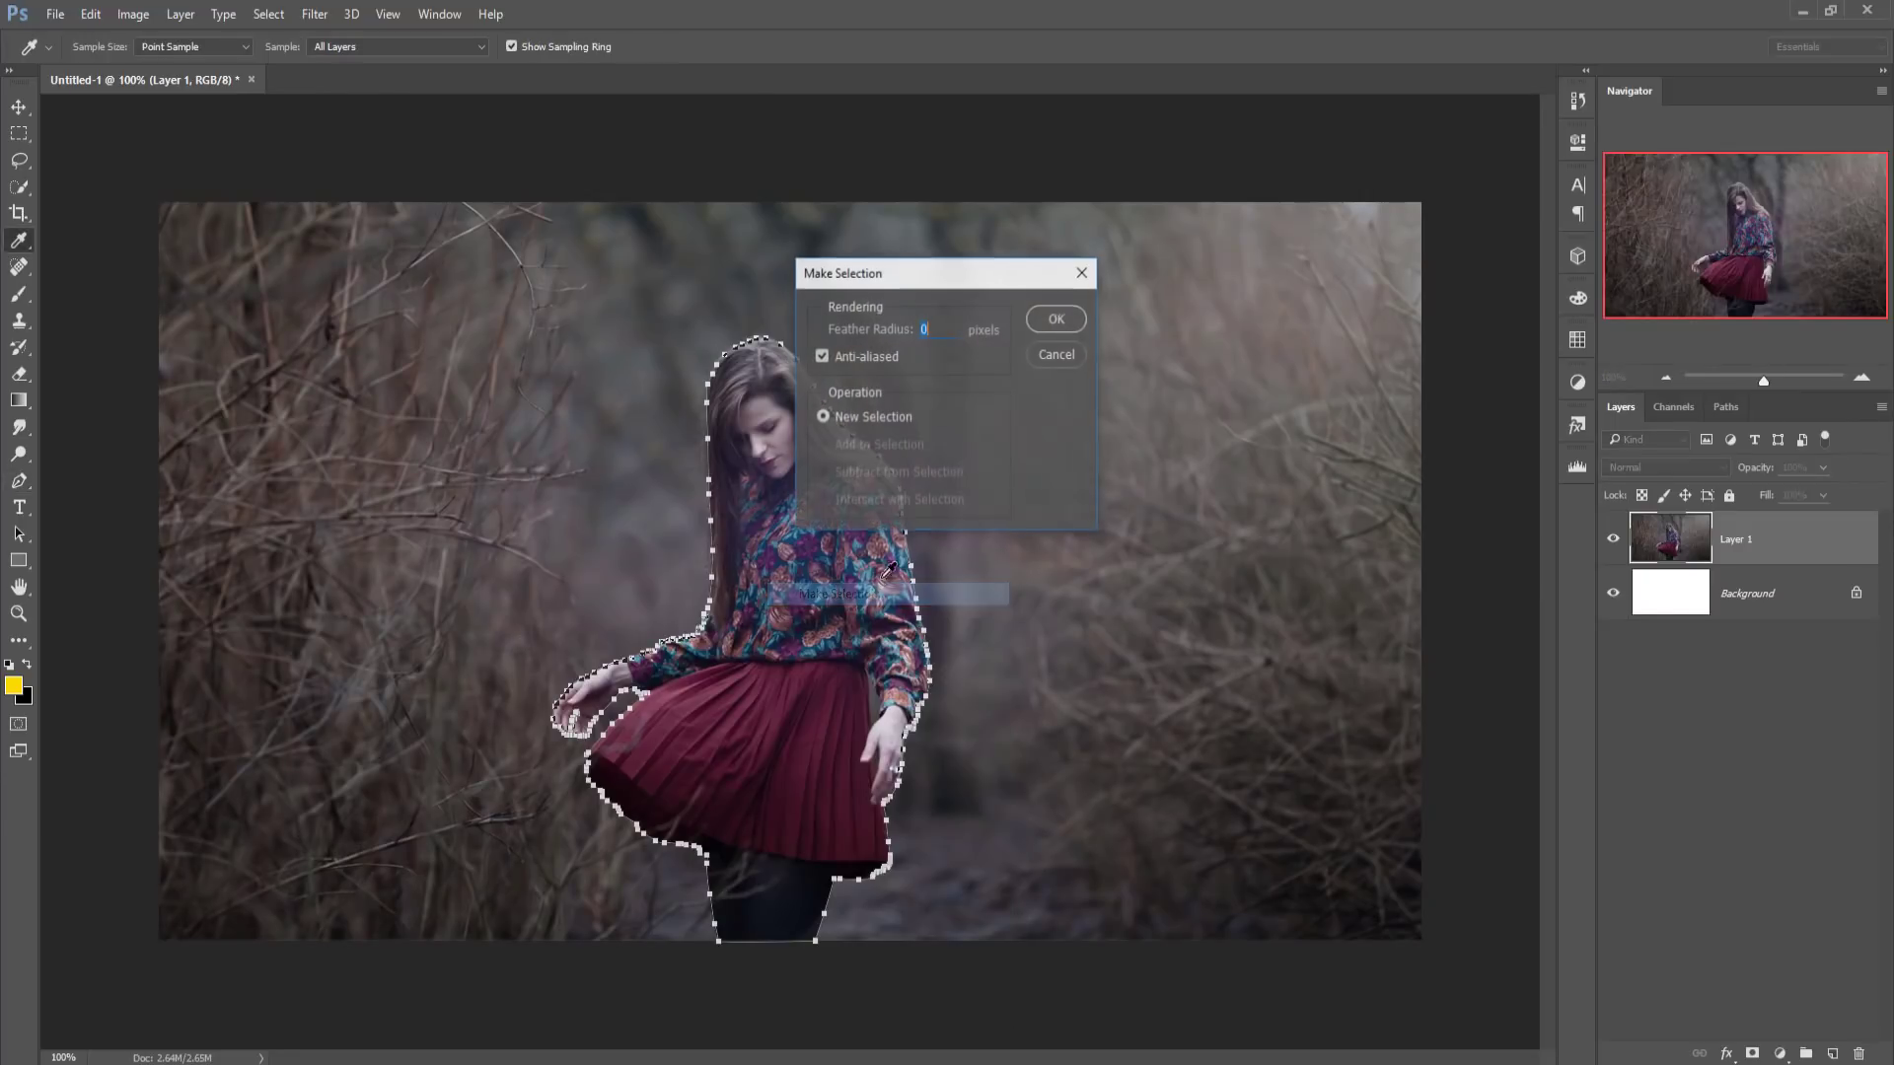
{"action": "left_click", "coordinate": [1048, 324]}
{"action": "key", "text": "ctrl+shift+i"}
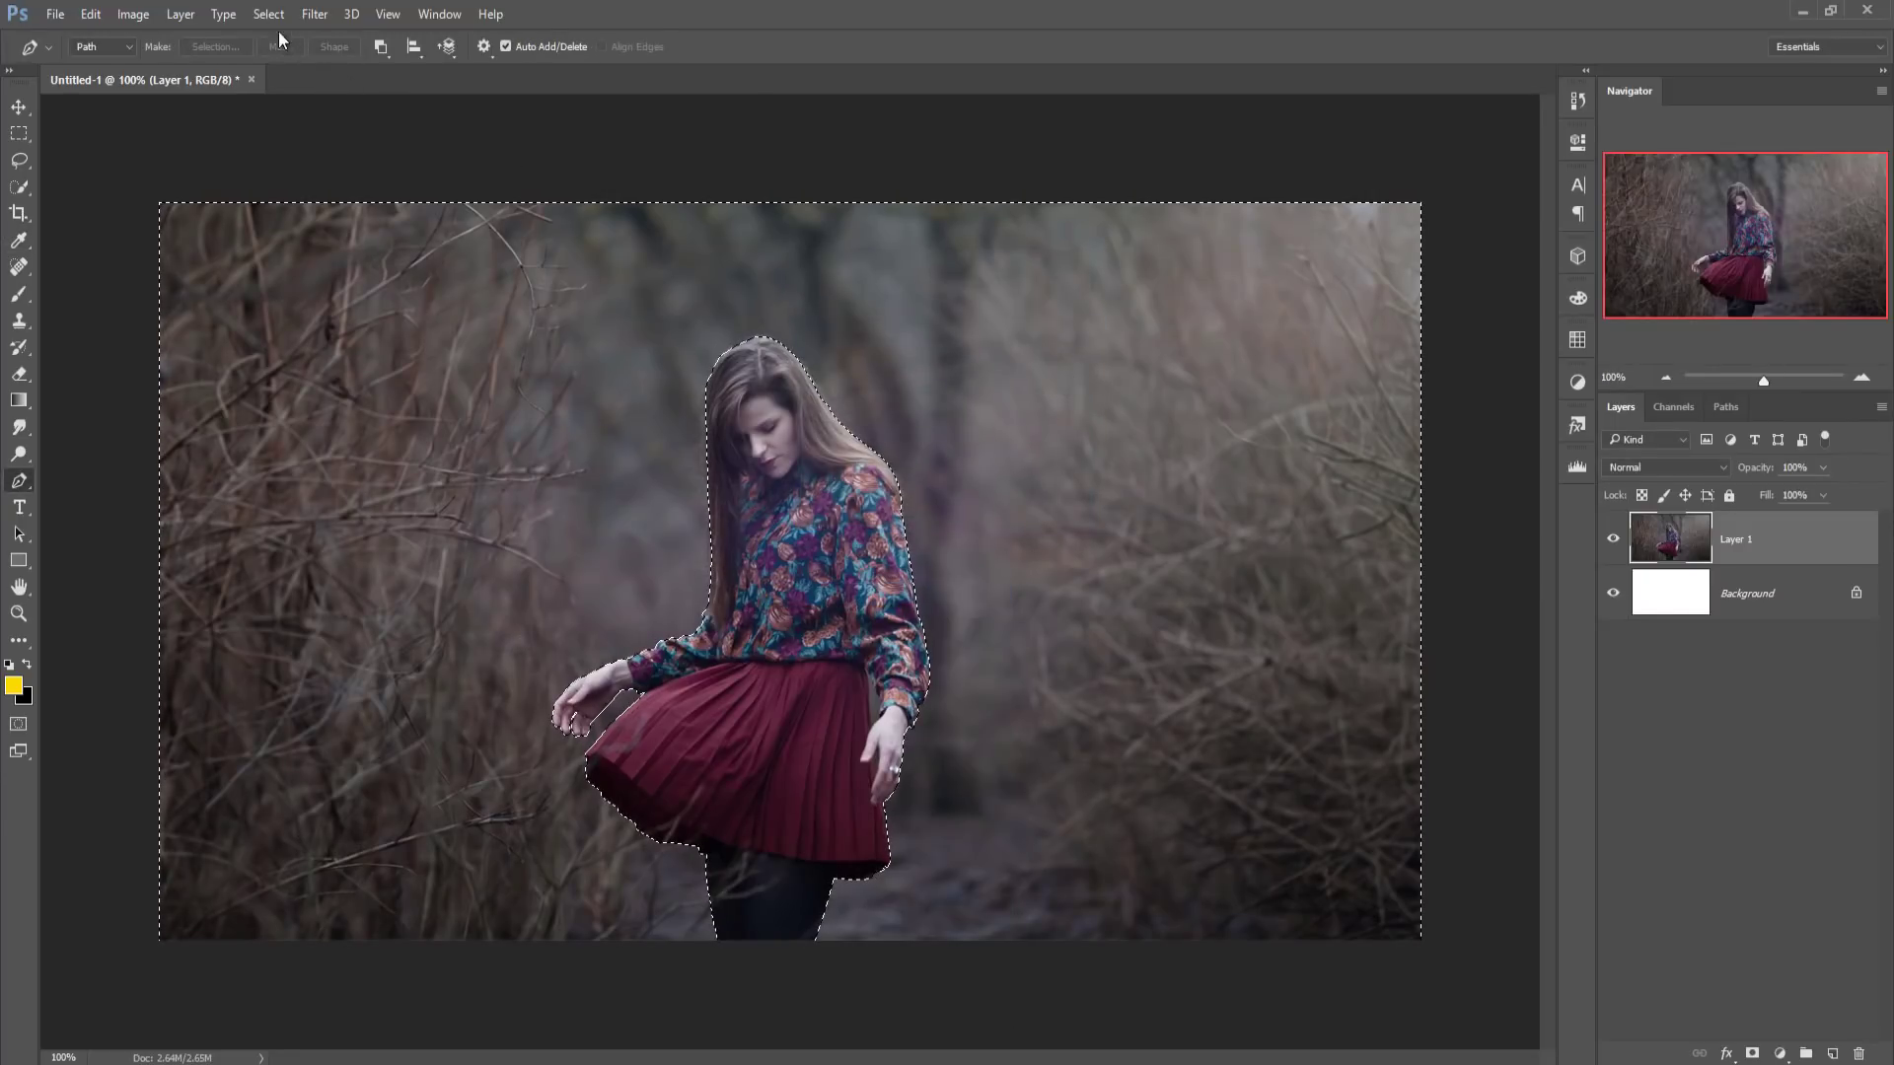
{"action": "left_click", "coordinate": [268, 13]}
{"action": "left_click", "coordinate": [296, 49]}
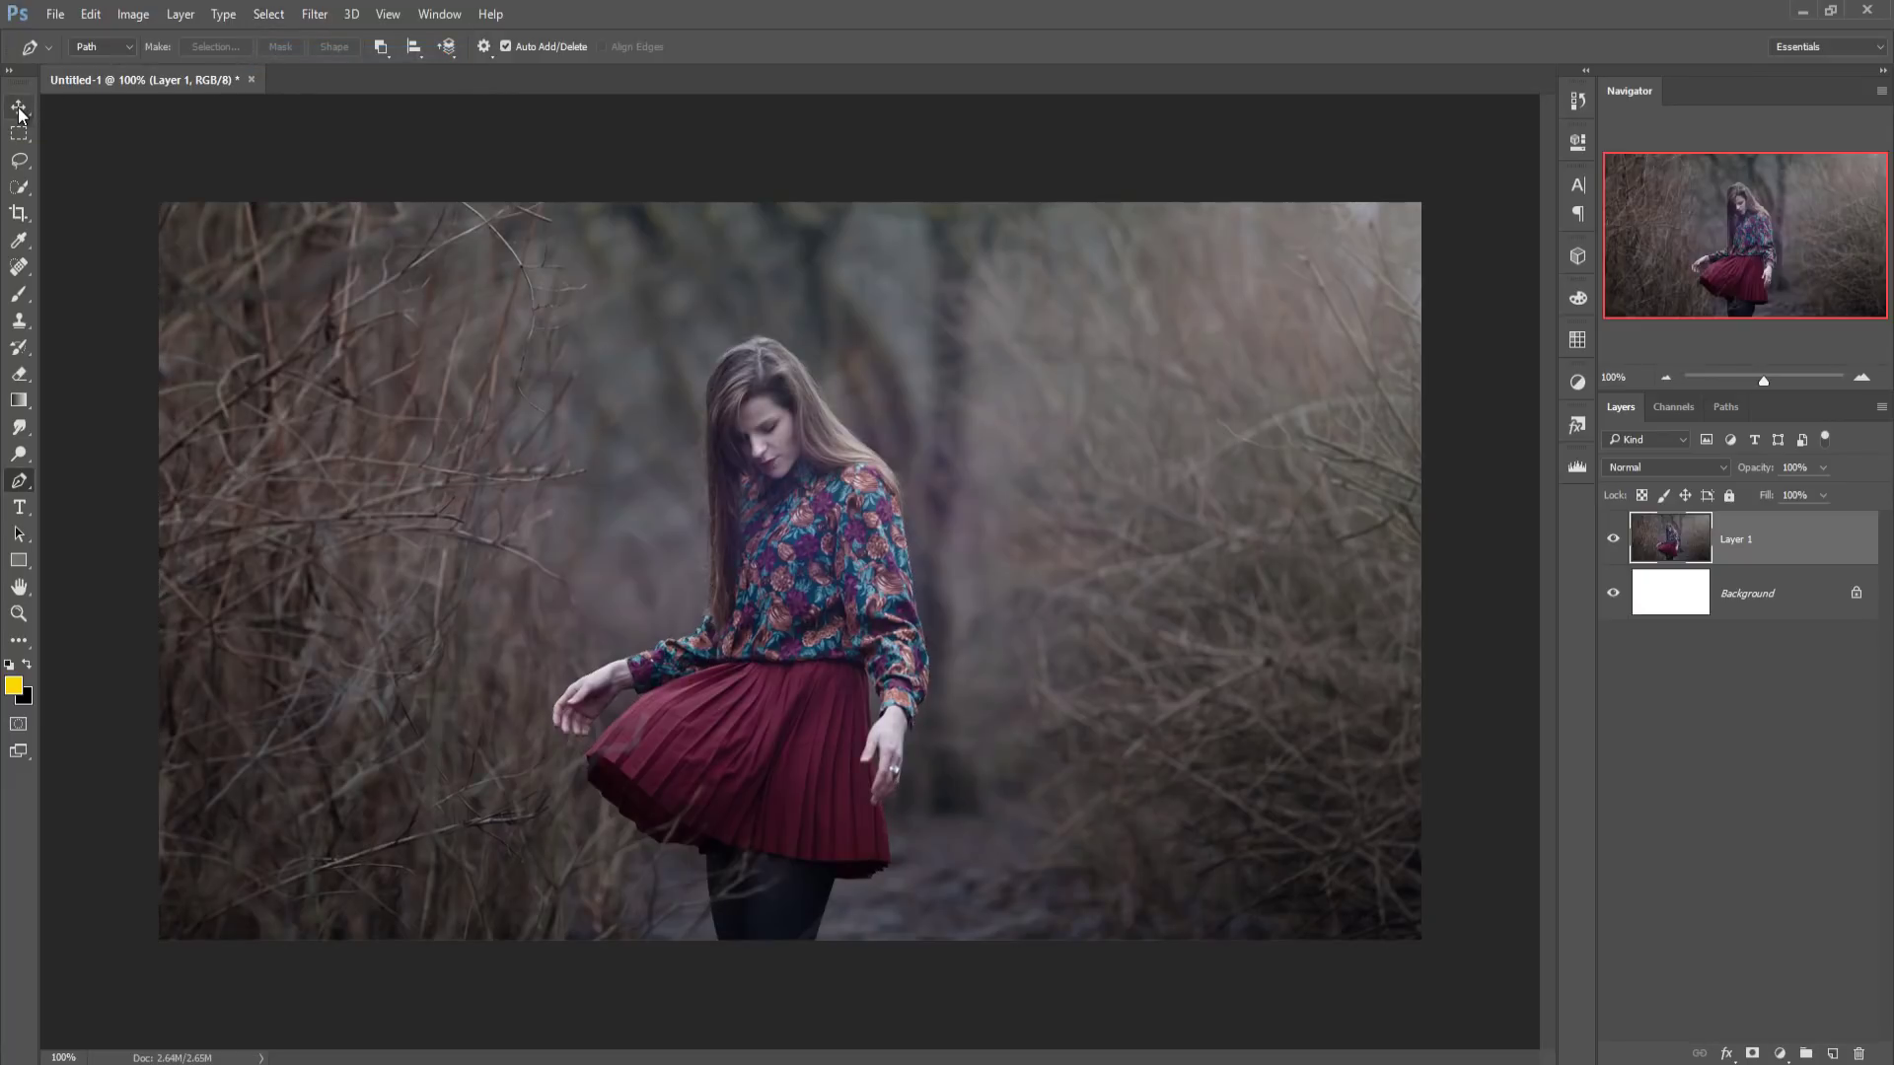
{"action": "key", "text": "ctrl+z"}
- Invert the selection to the woman, then copy and paste her onto new Layer 2
{"action": "left_click", "coordinate": [287, 14]}
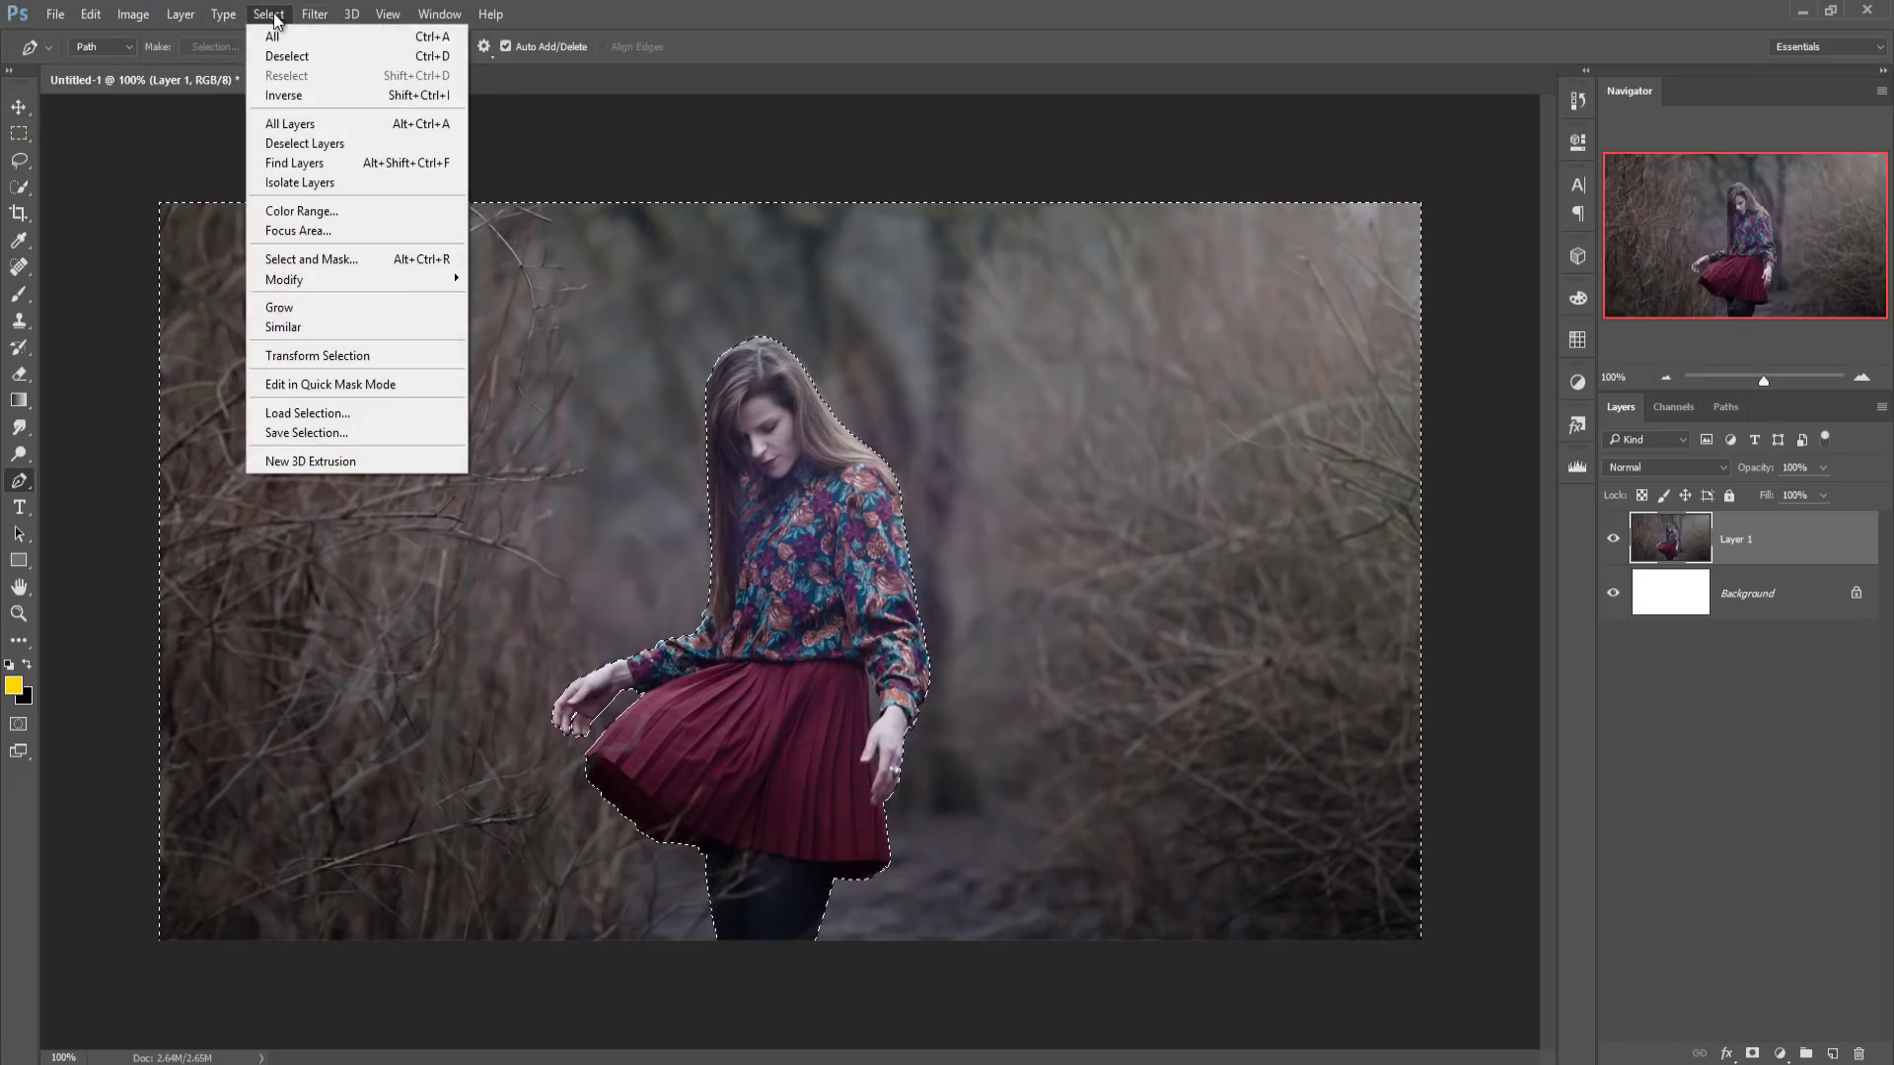
{"action": "left_click", "coordinate": [280, 94]}
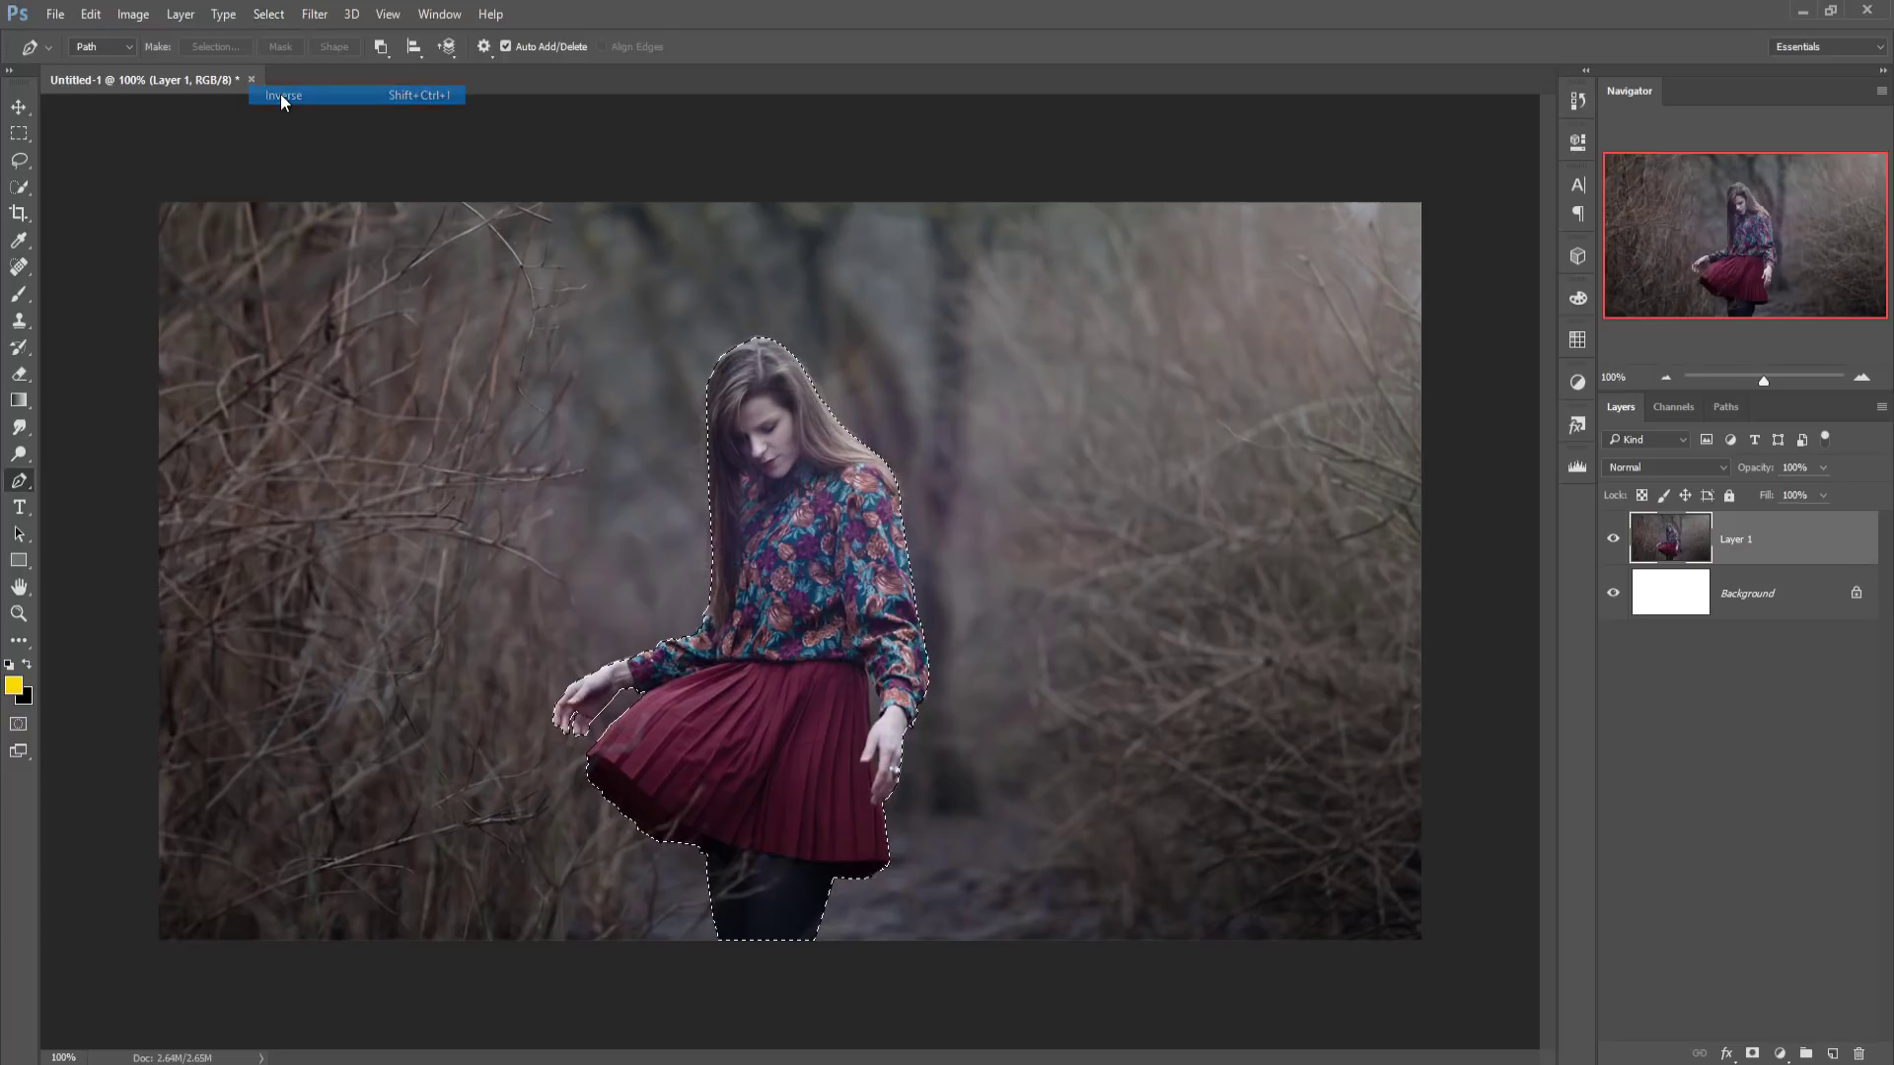
{"action": "left_click", "coordinate": [21, 111]}
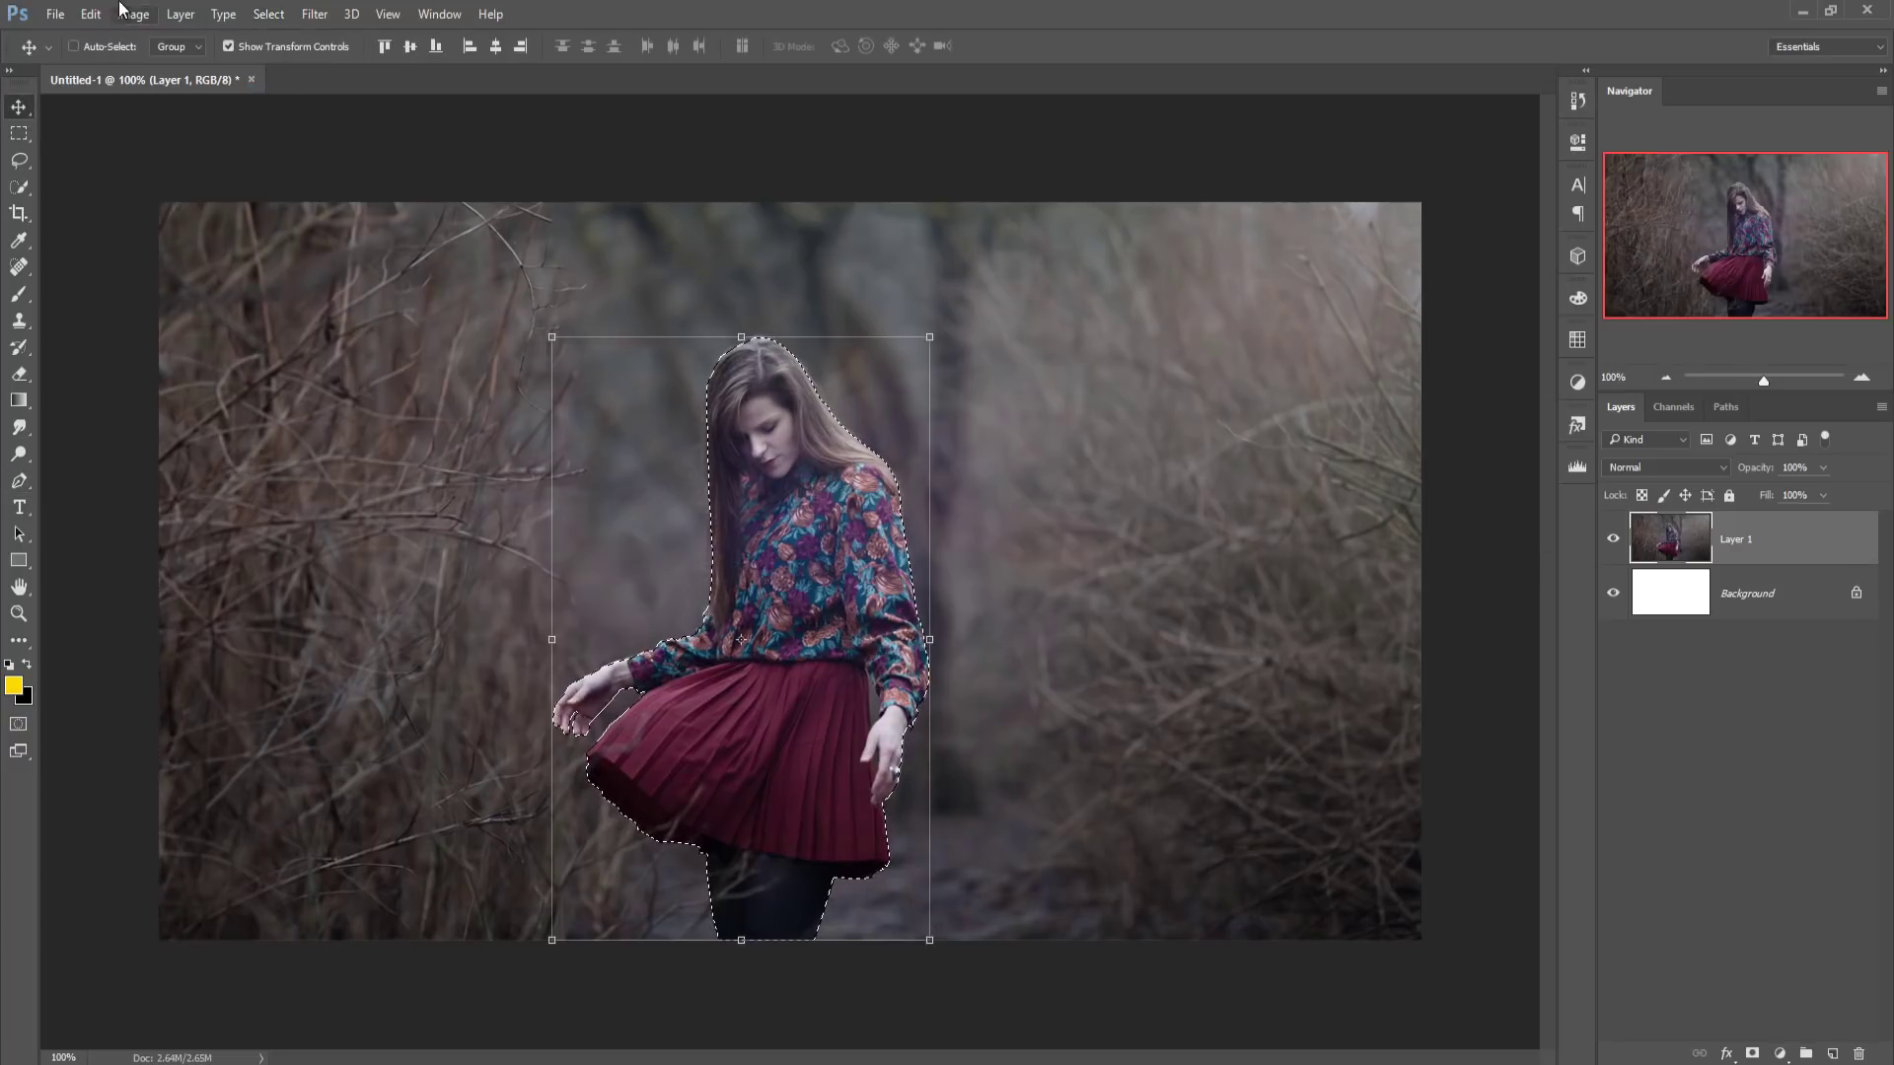
{"action": "left_click", "coordinate": [91, 14]}
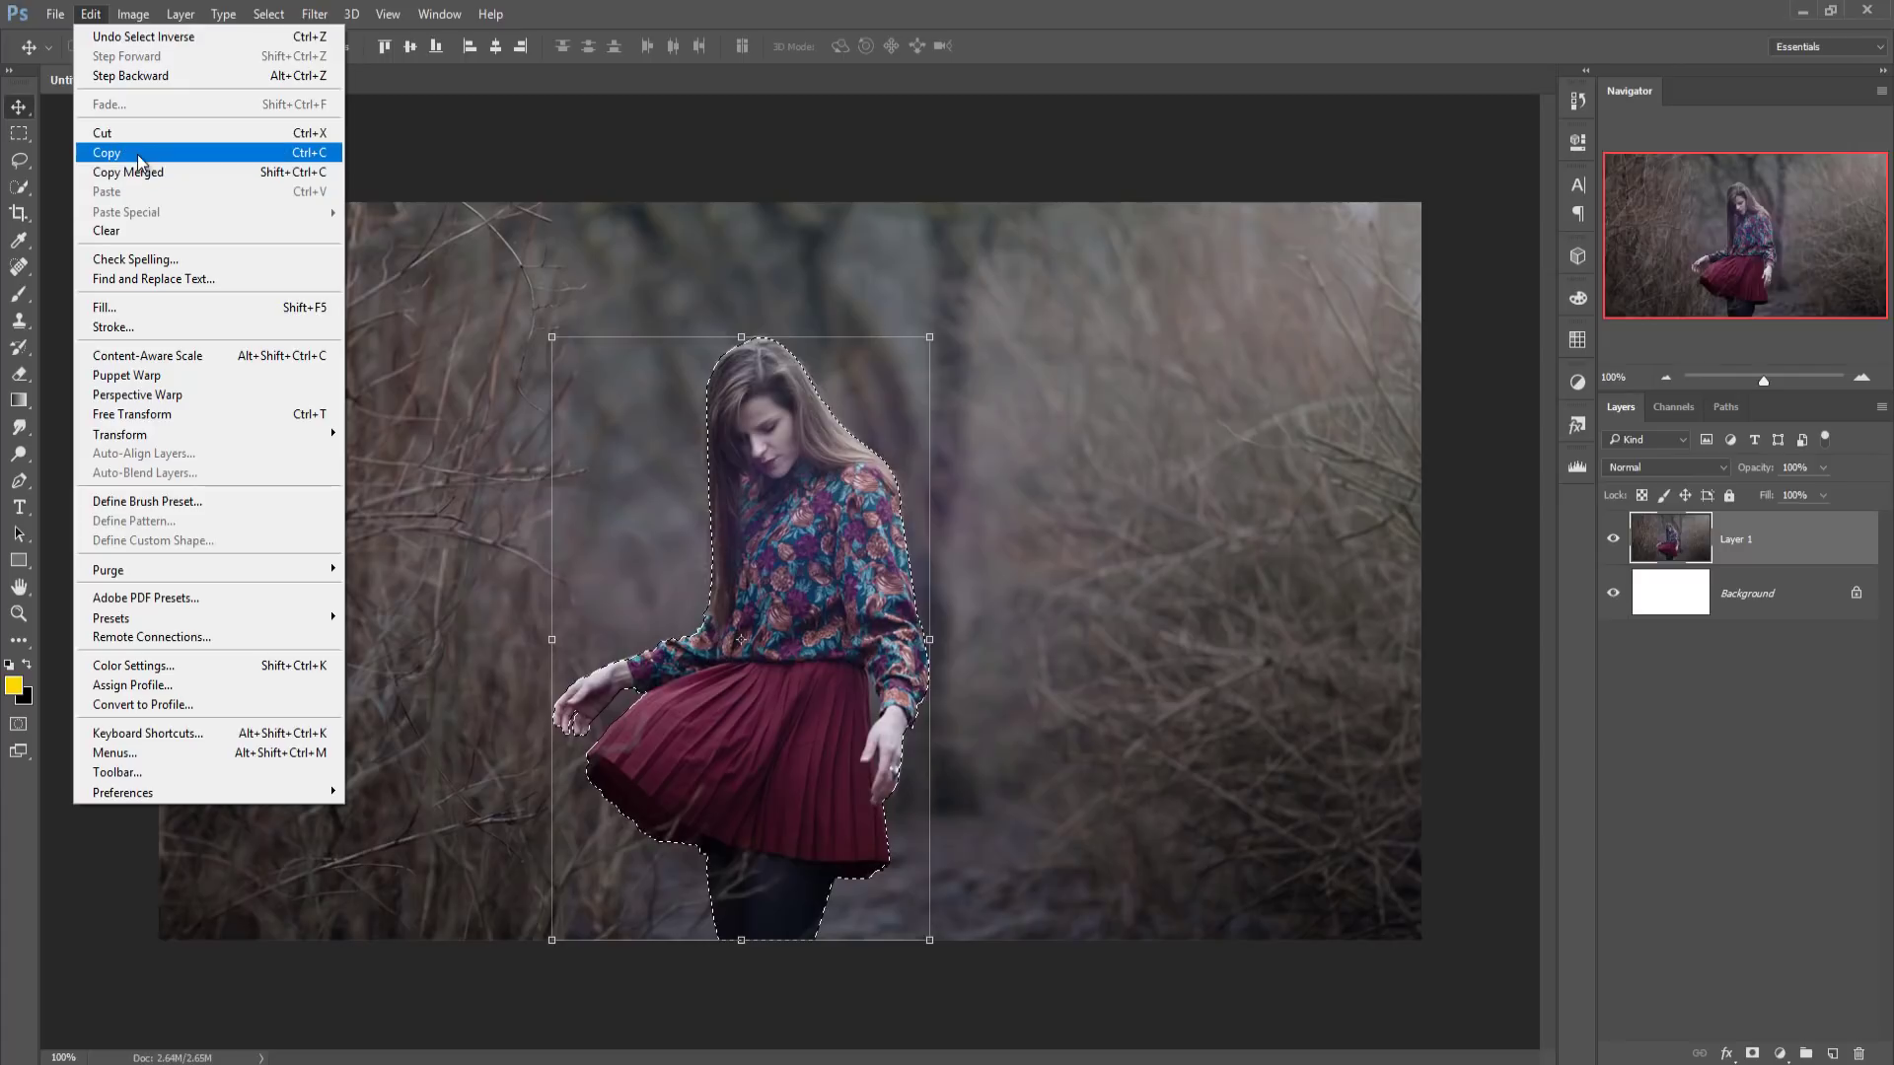
{"action": "left_click", "coordinate": [138, 154]}
{"action": "left_click", "coordinate": [90, 16]}
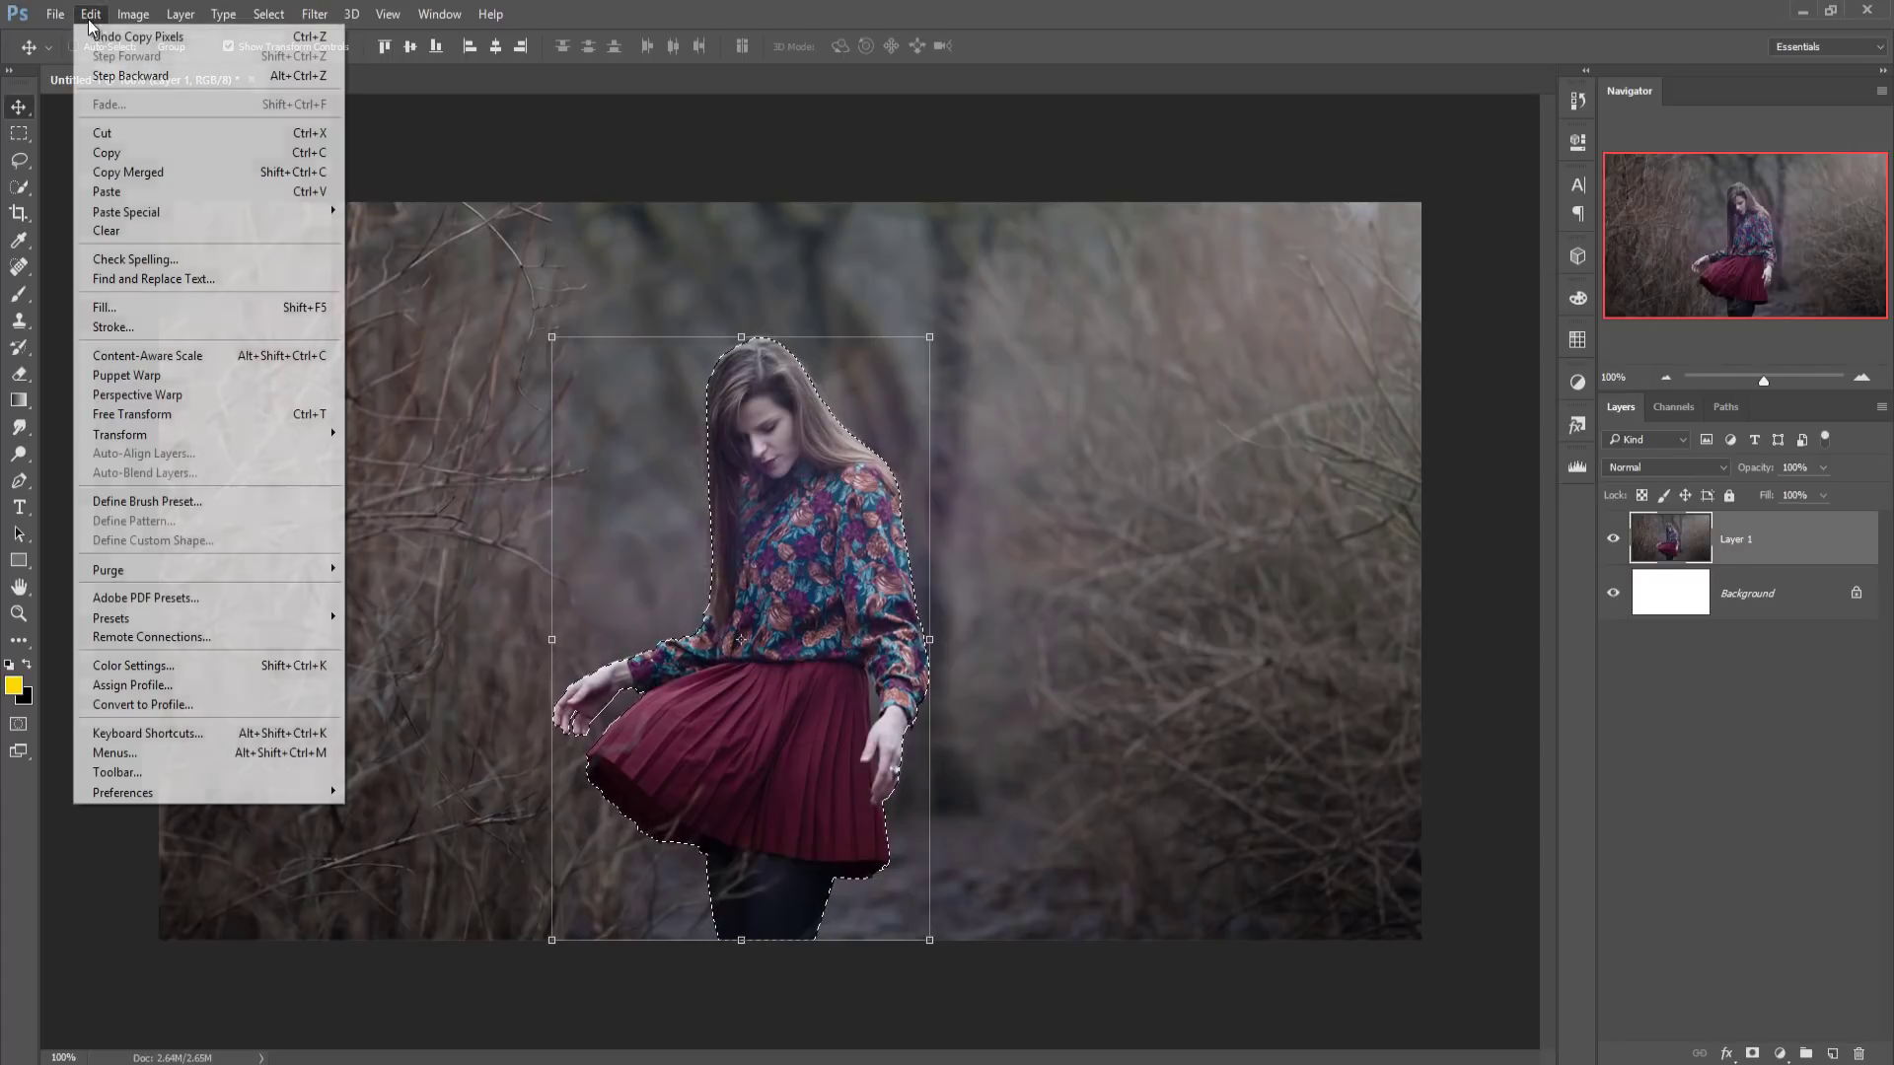
{"action": "left_click", "coordinate": [107, 191]}
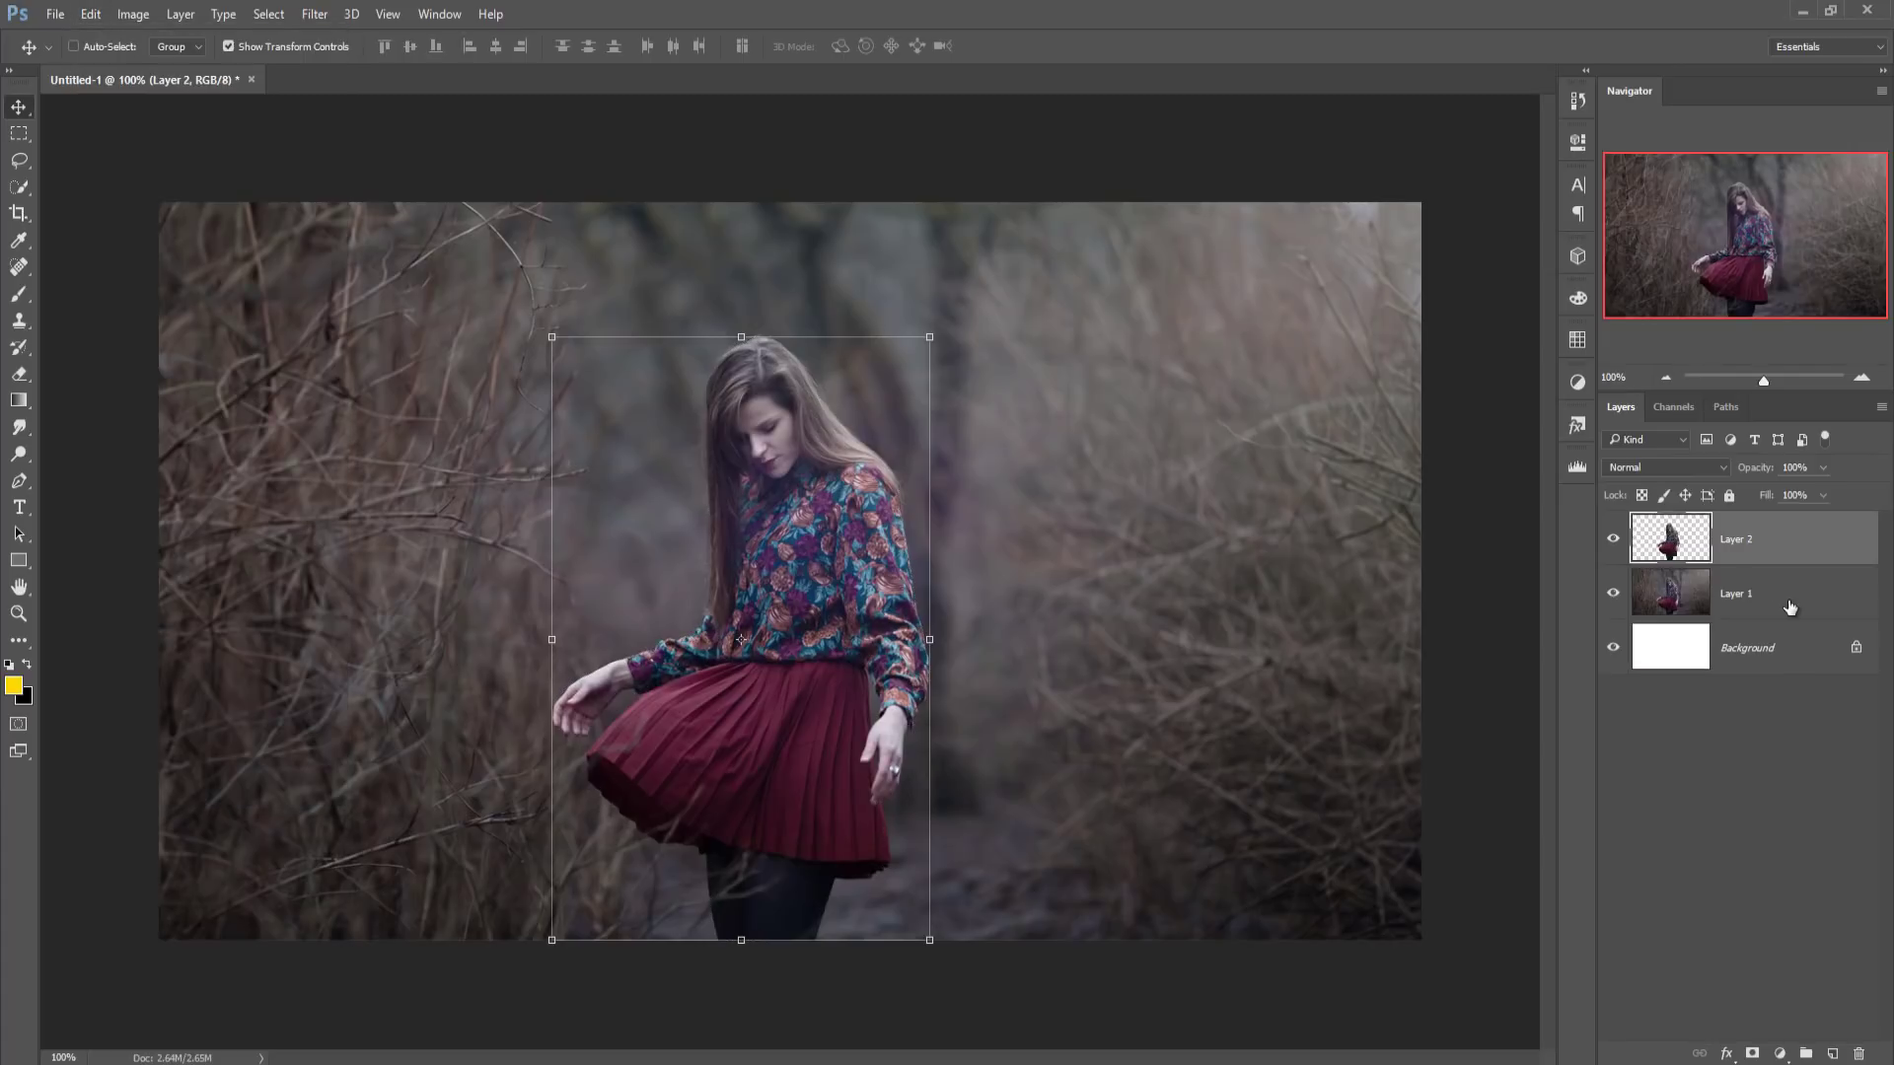
{"action": "left_click", "coordinate": [1677, 604]}
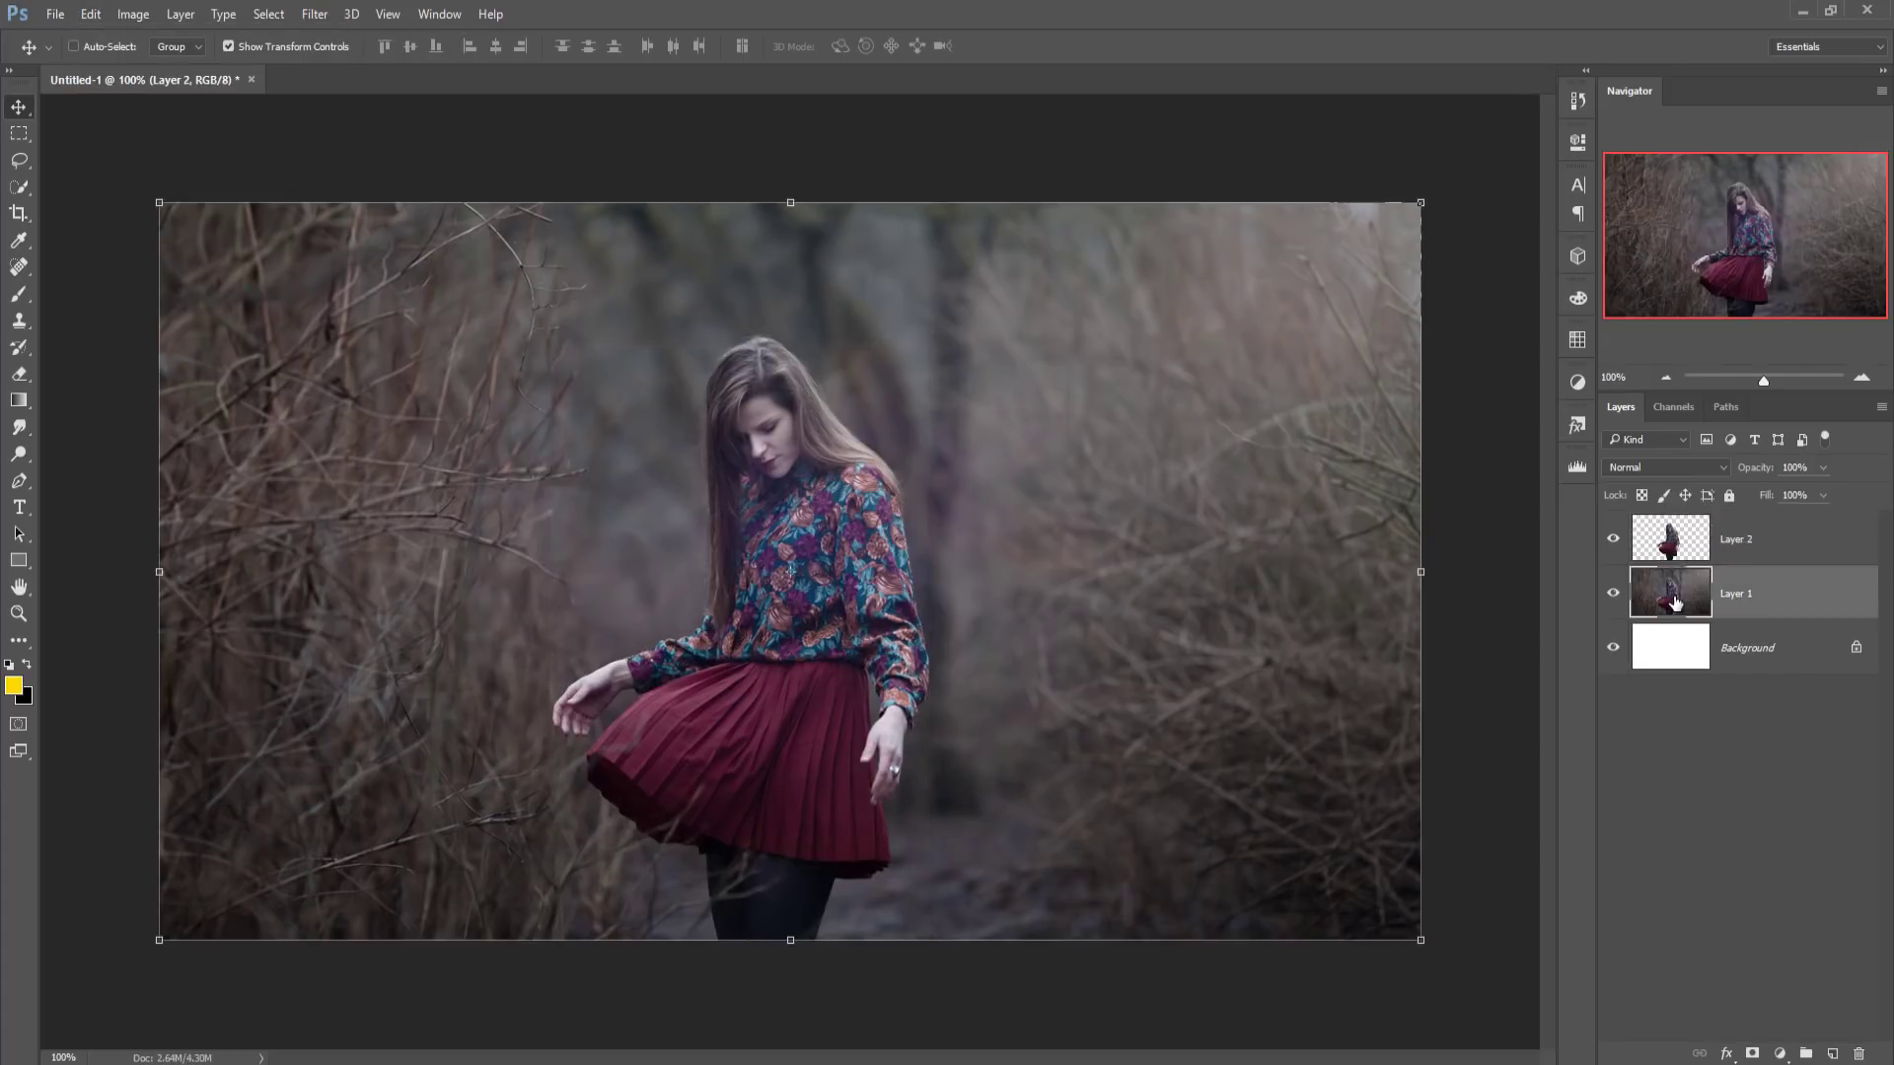
- Toggle Layer 1's visibility to check the cut-out and make Layer 2 active
{"action": "left_click", "coordinate": [1614, 596]}
{"action": "left_click", "coordinate": [1614, 594]}
{"action": "left_click", "coordinate": [1670, 548]}
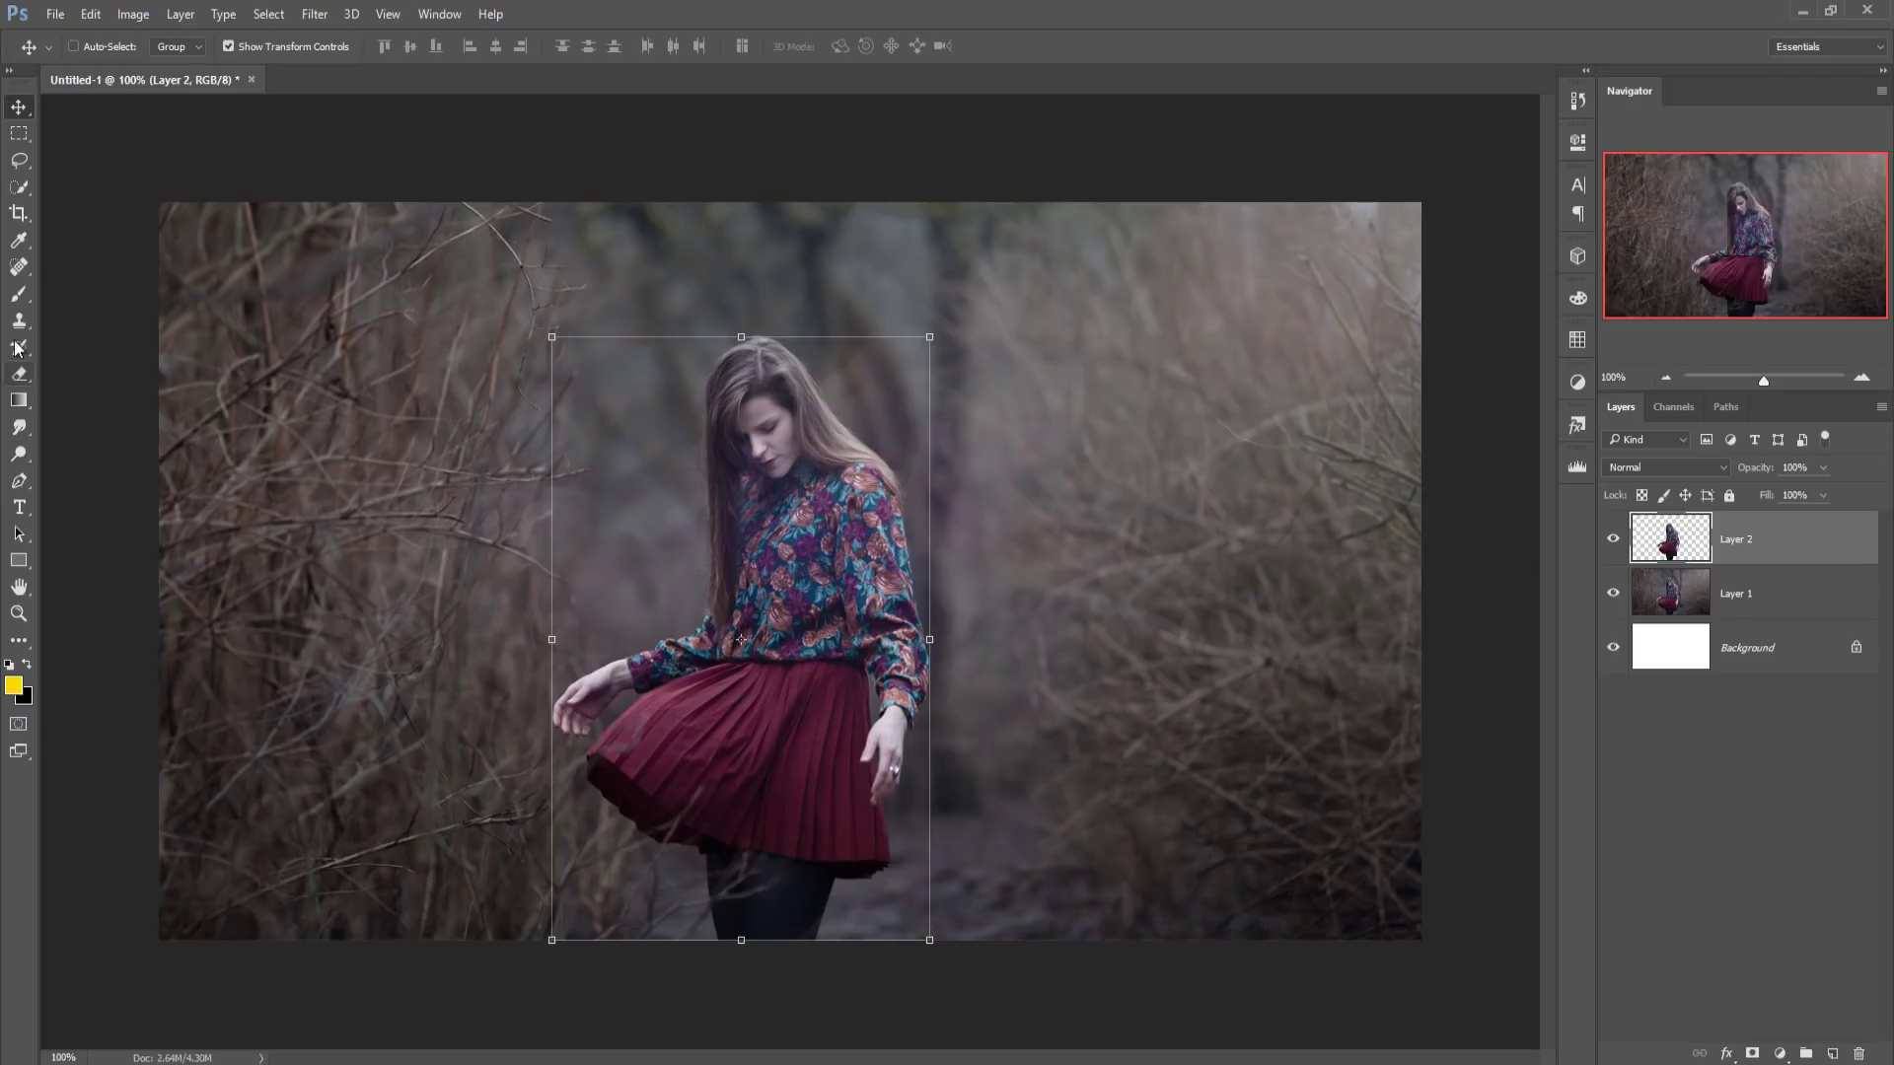
- Paint a Quick Selection over the woman from head to legs, then activate Layer 1
{"action": "left_click", "coordinate": [14, 305]}
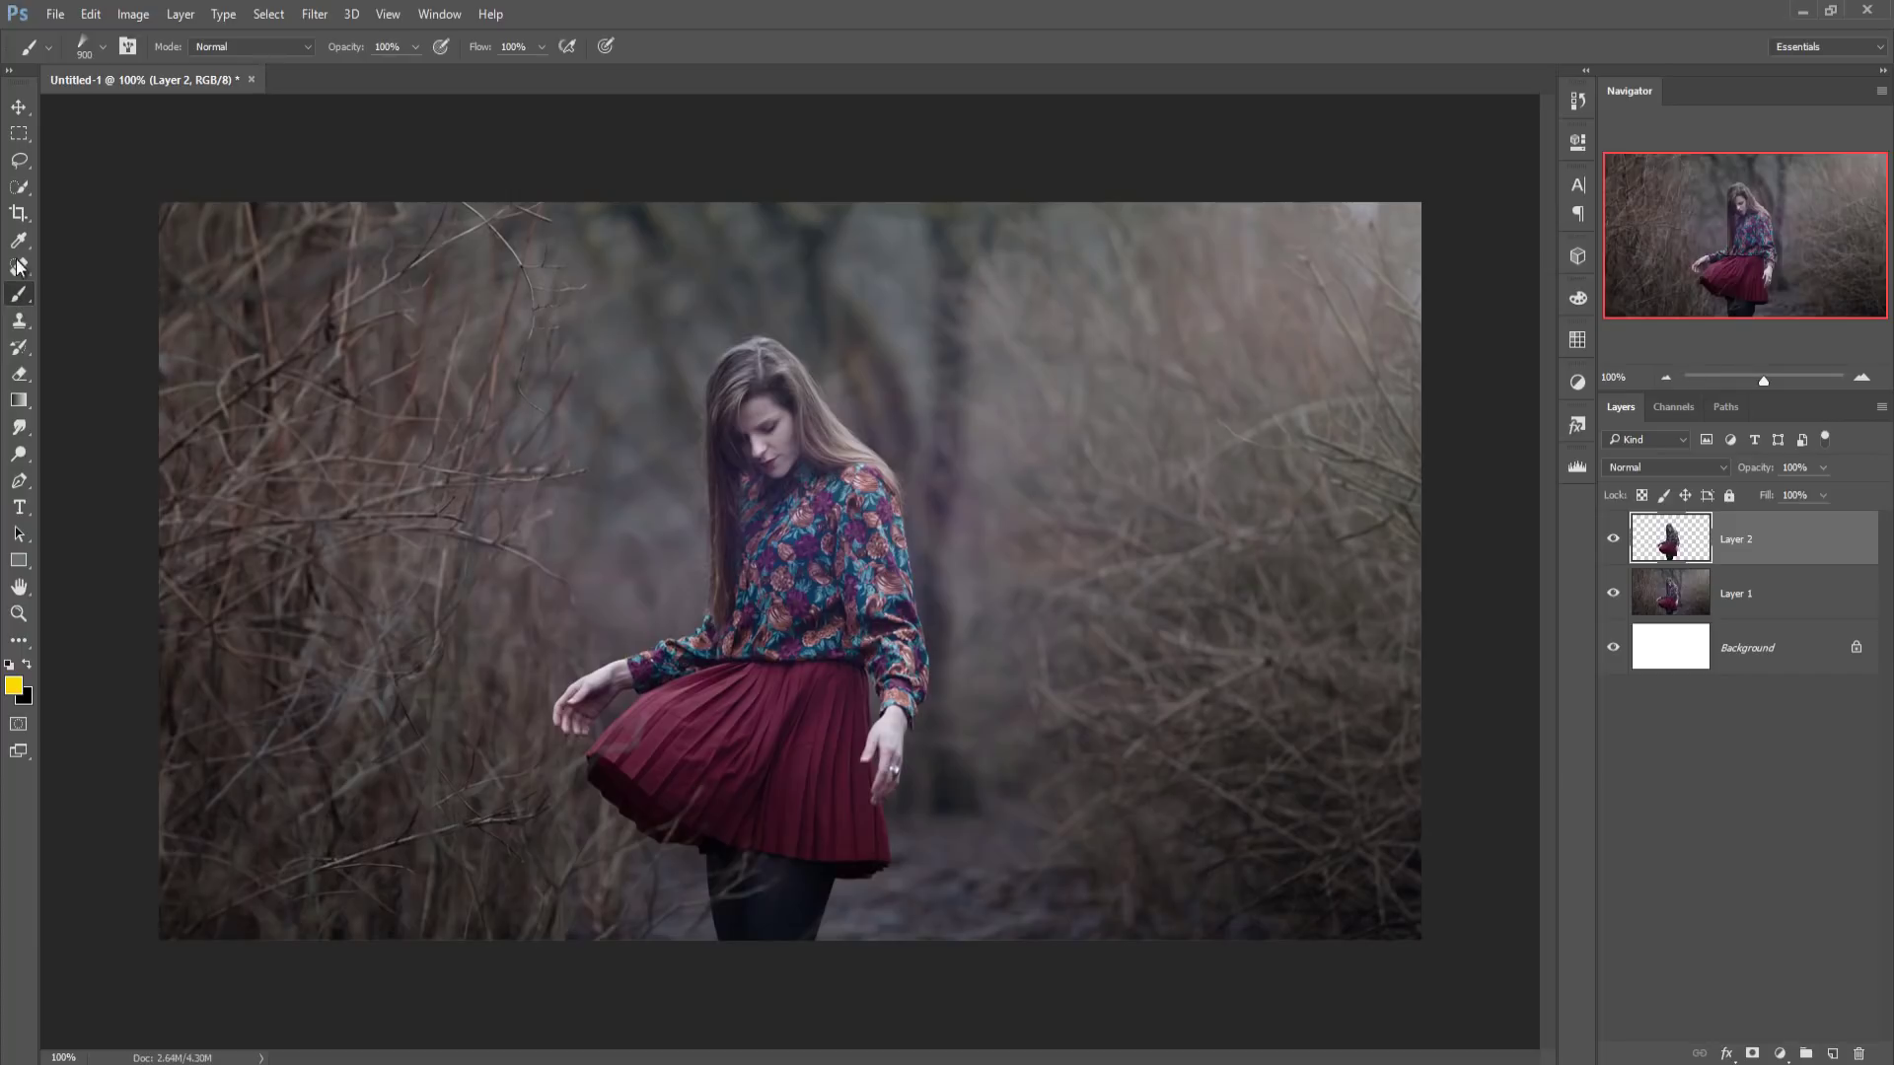
{"action": "left_click", "coordinate": [19, 187]}
{"action": "left_click_drag", "start_coordinate": [754, 325], "coordinate": [853, 457]}
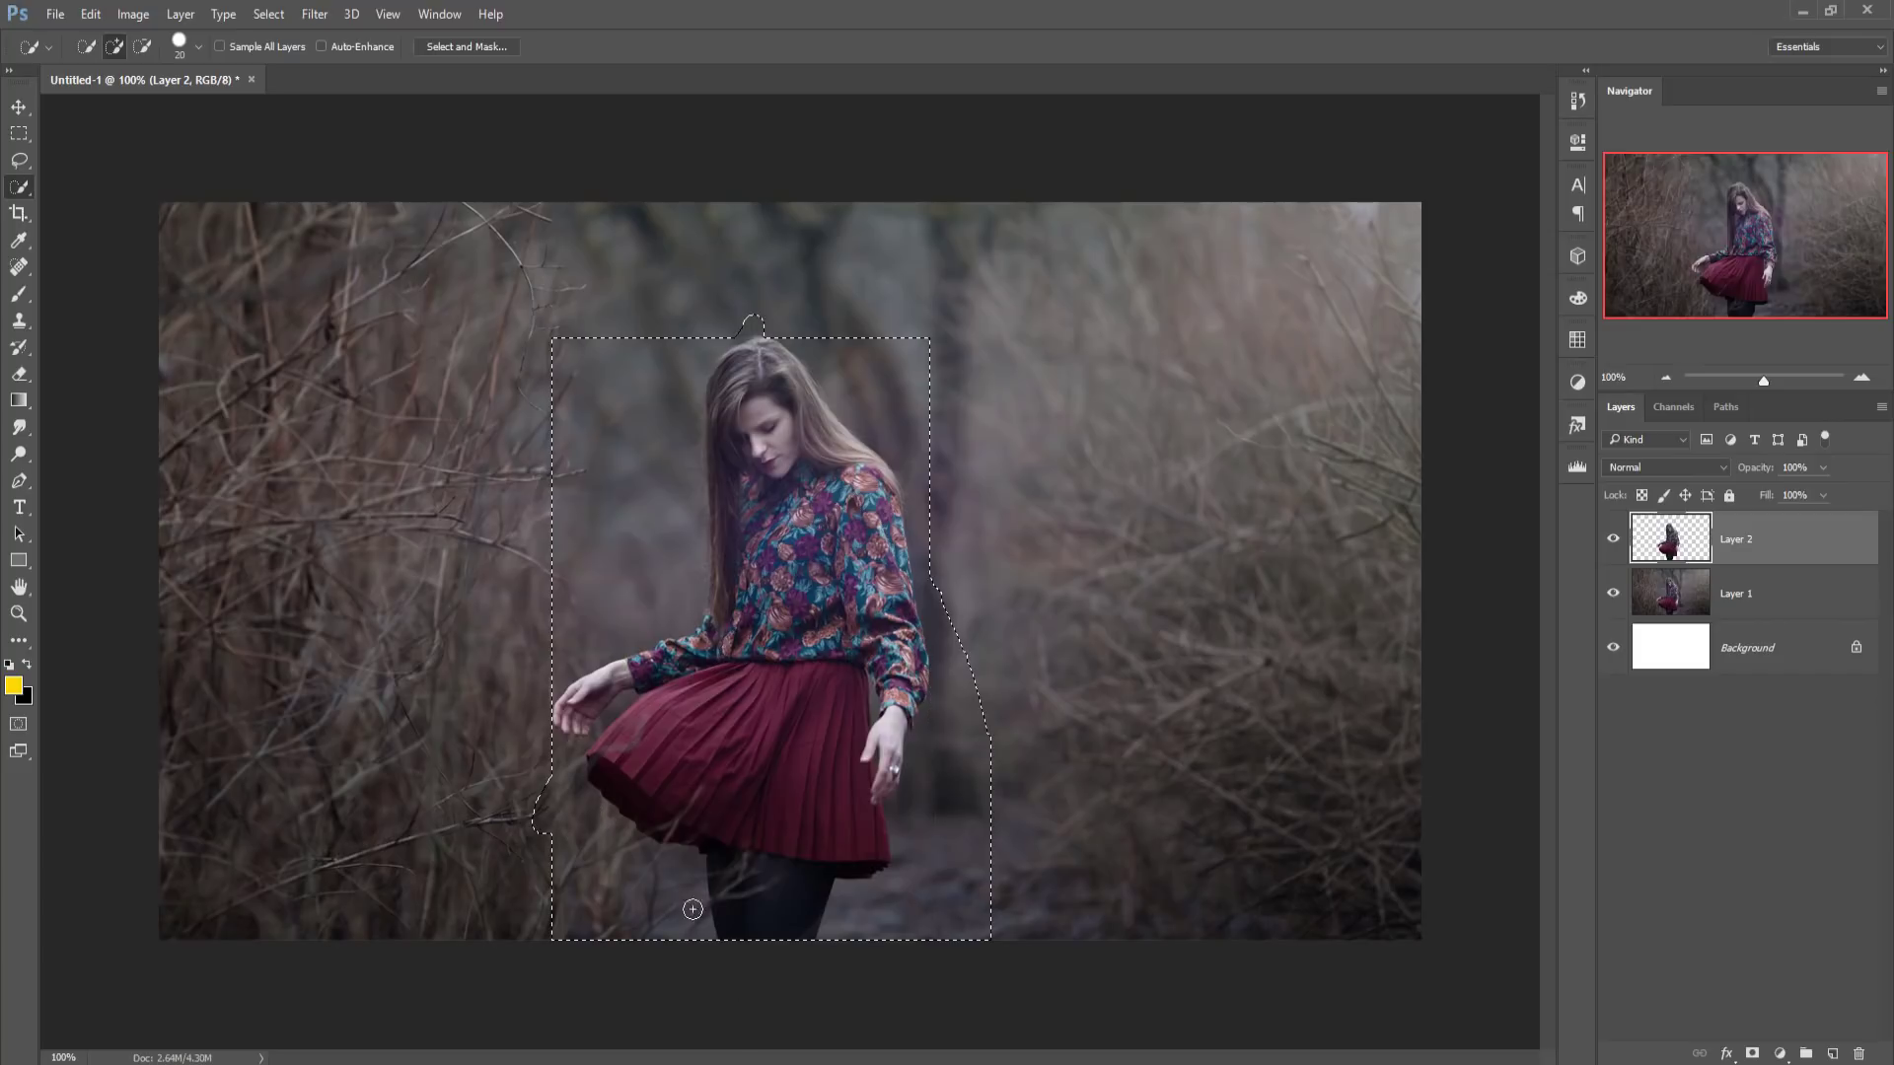
{"action": "left_click_drag", "start_coordinate": [583, 788], "coordinate": [542, 659]}
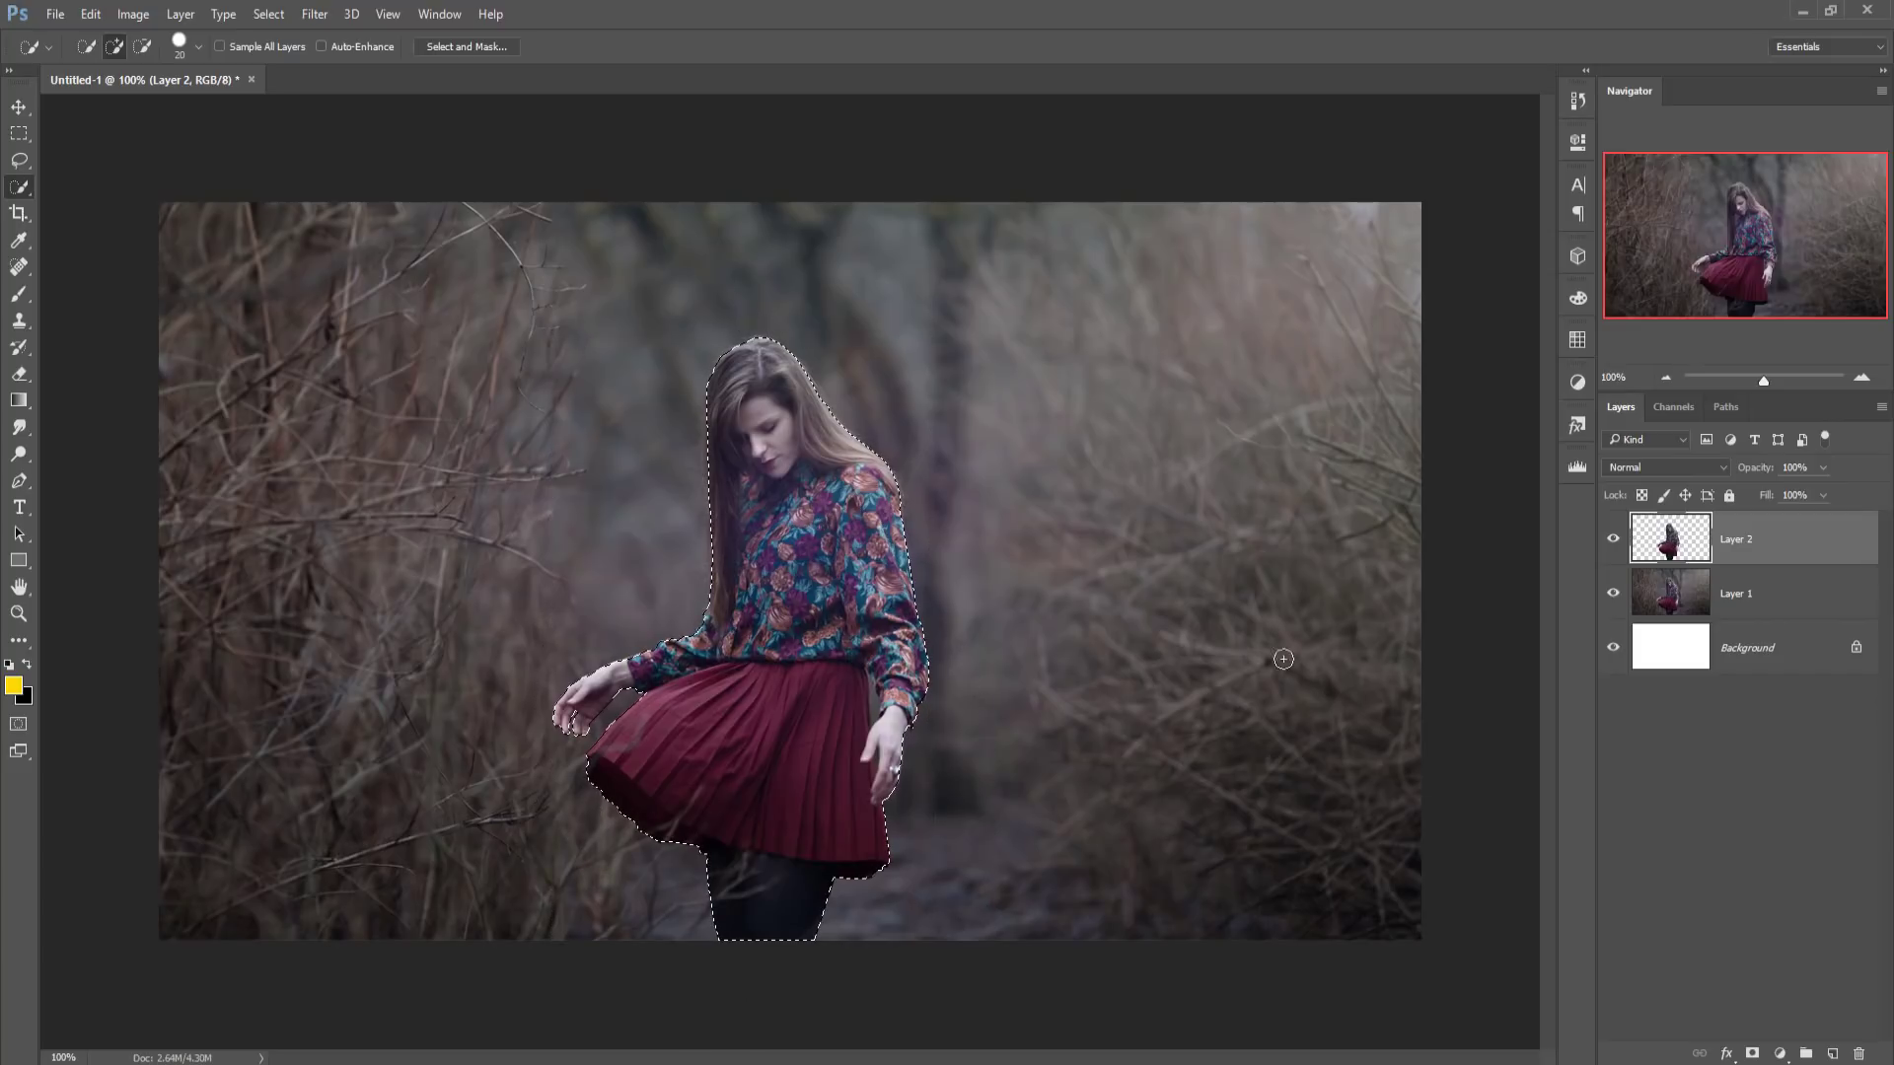
{"action": "left_click", "coordinate": [1667, 606]}
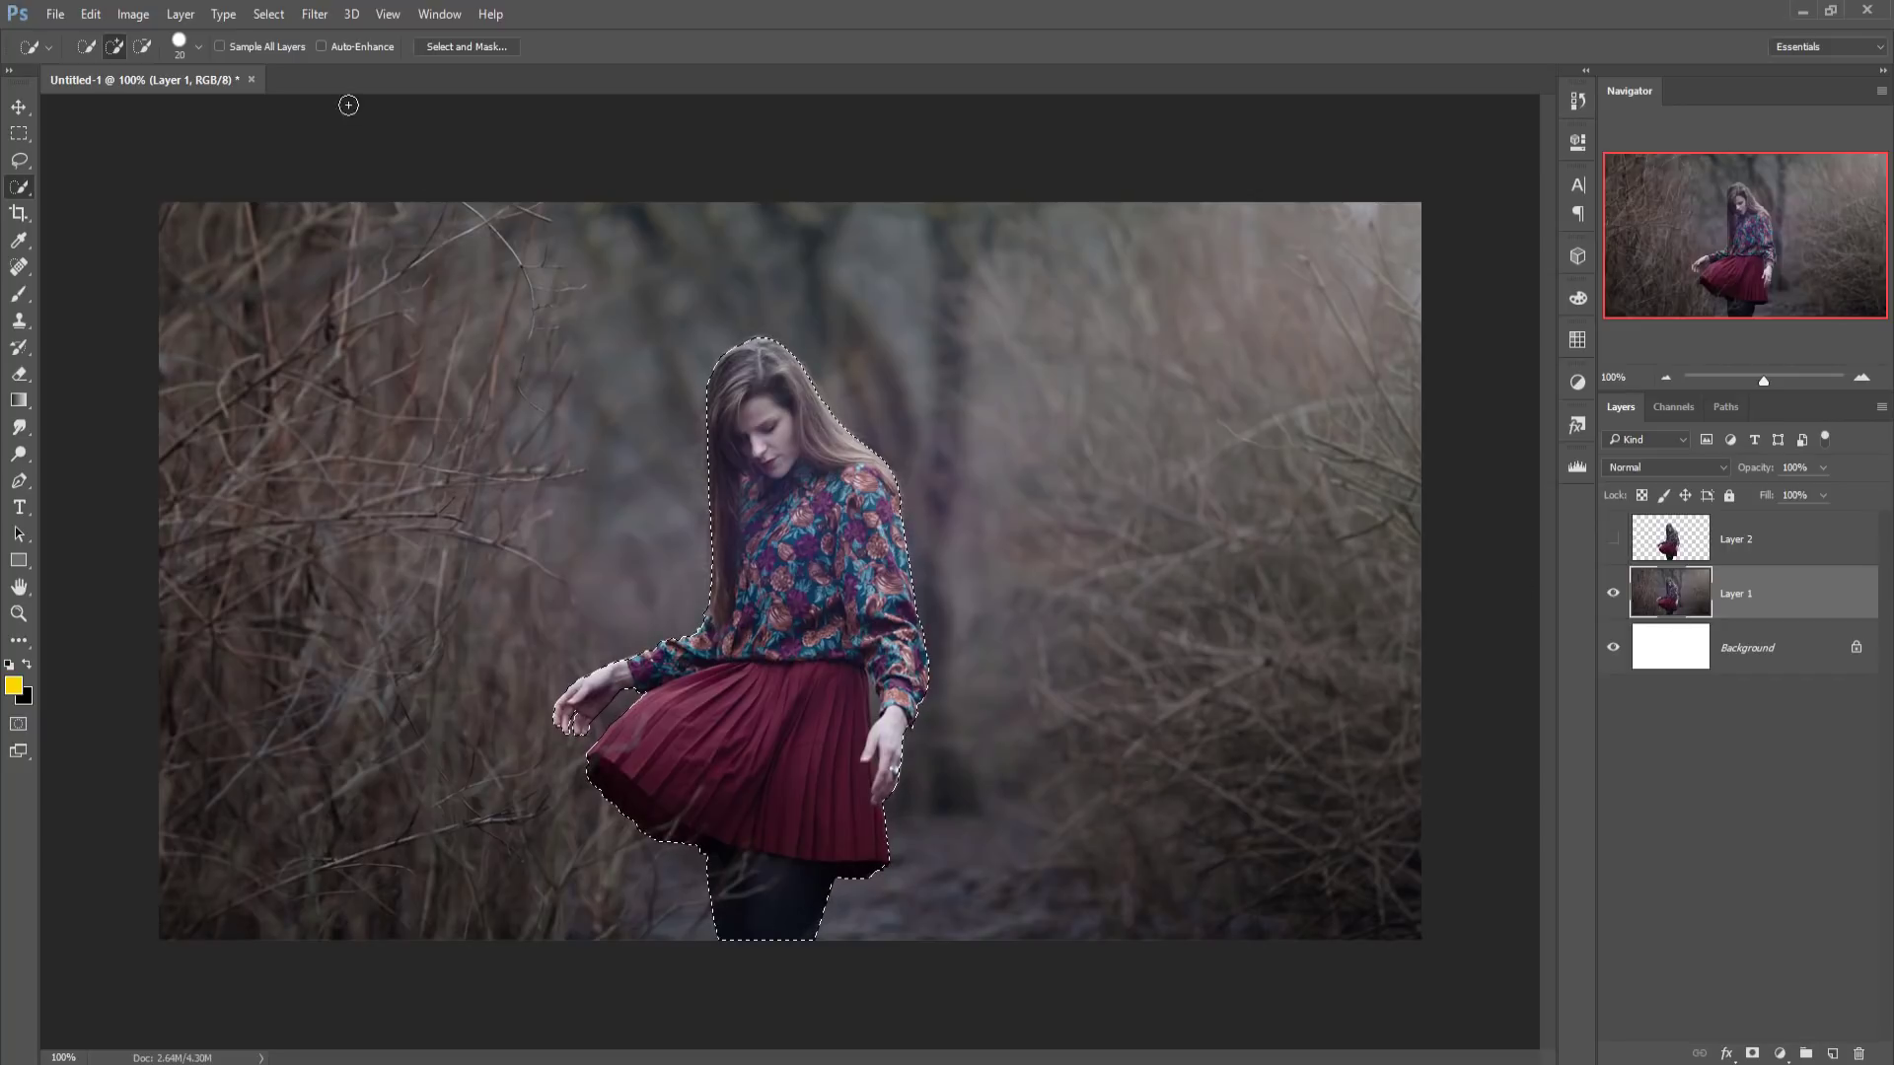
- Grow the woman's selection slightly with Select > Modify > Expand, skipping Contract
{"action": "left_click", "coordinate": [270, 18]}
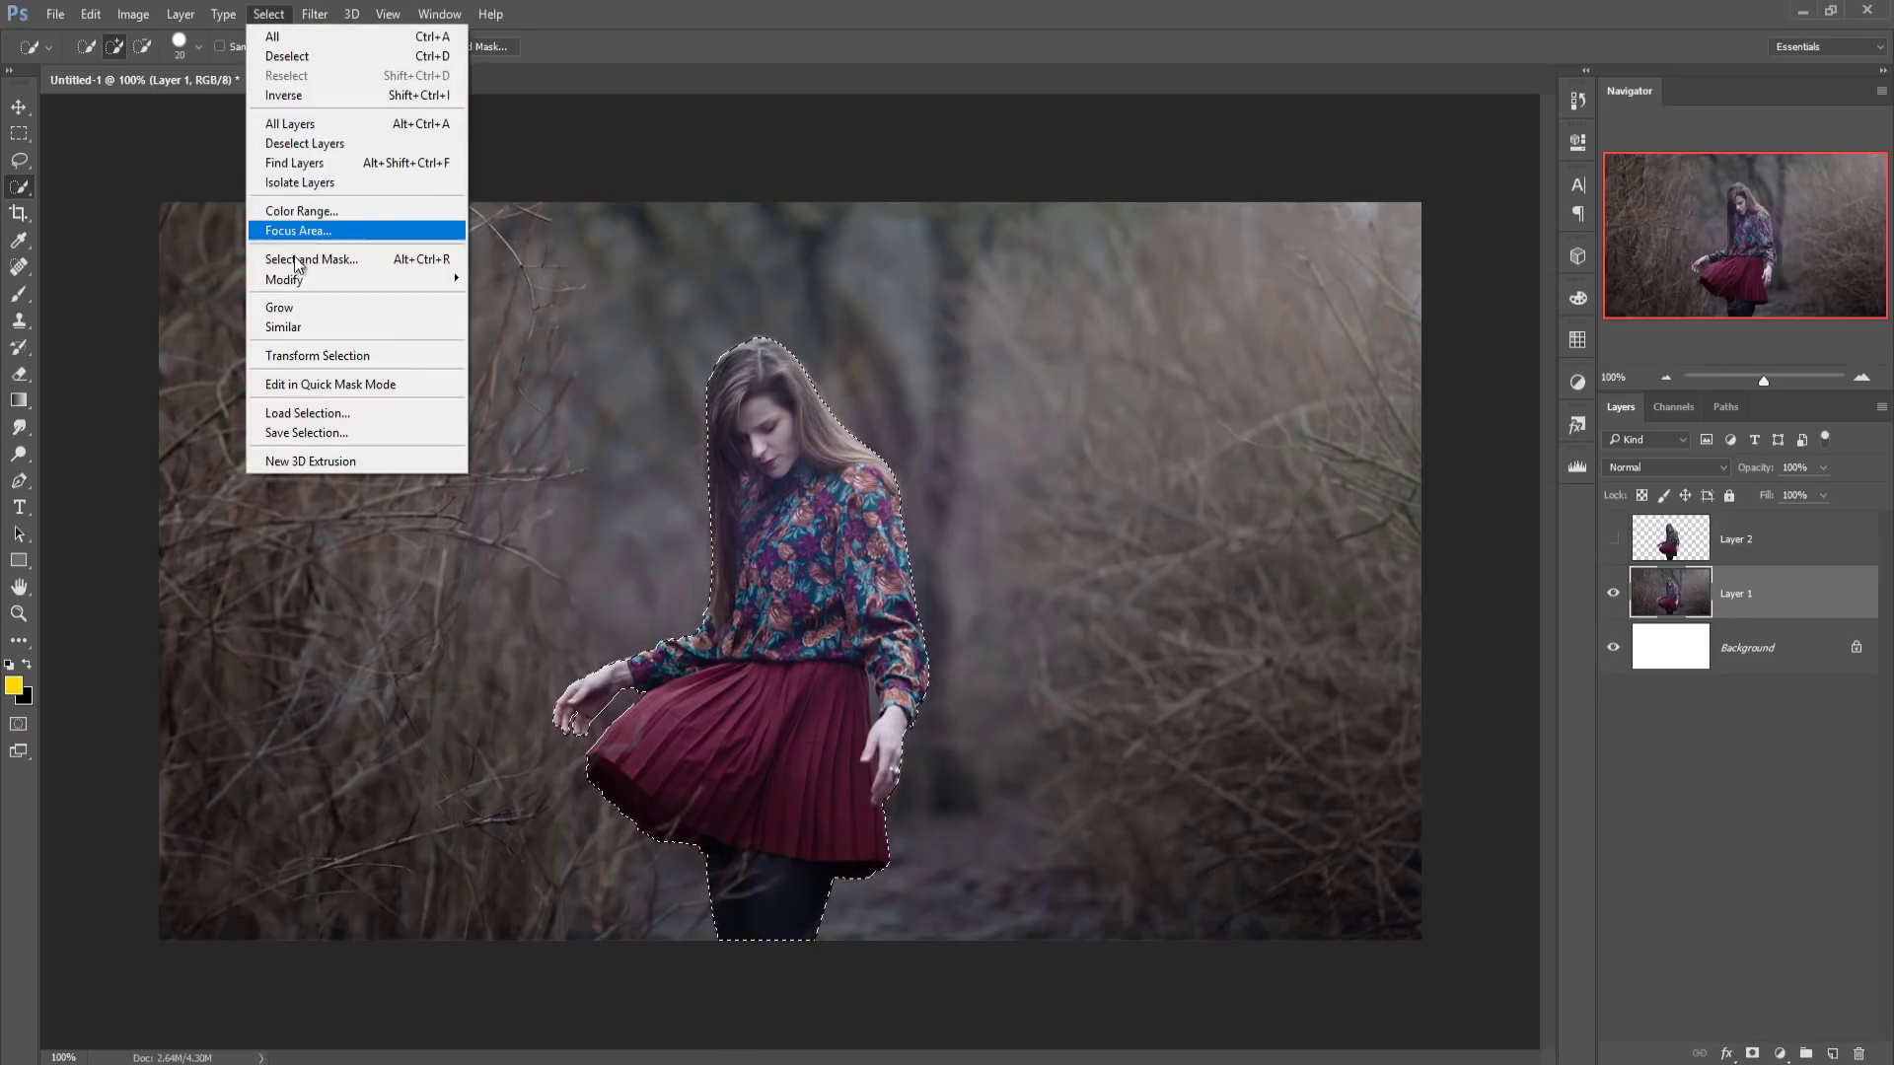
{"action": "mouse_move", "coordinate": [355, 280]}
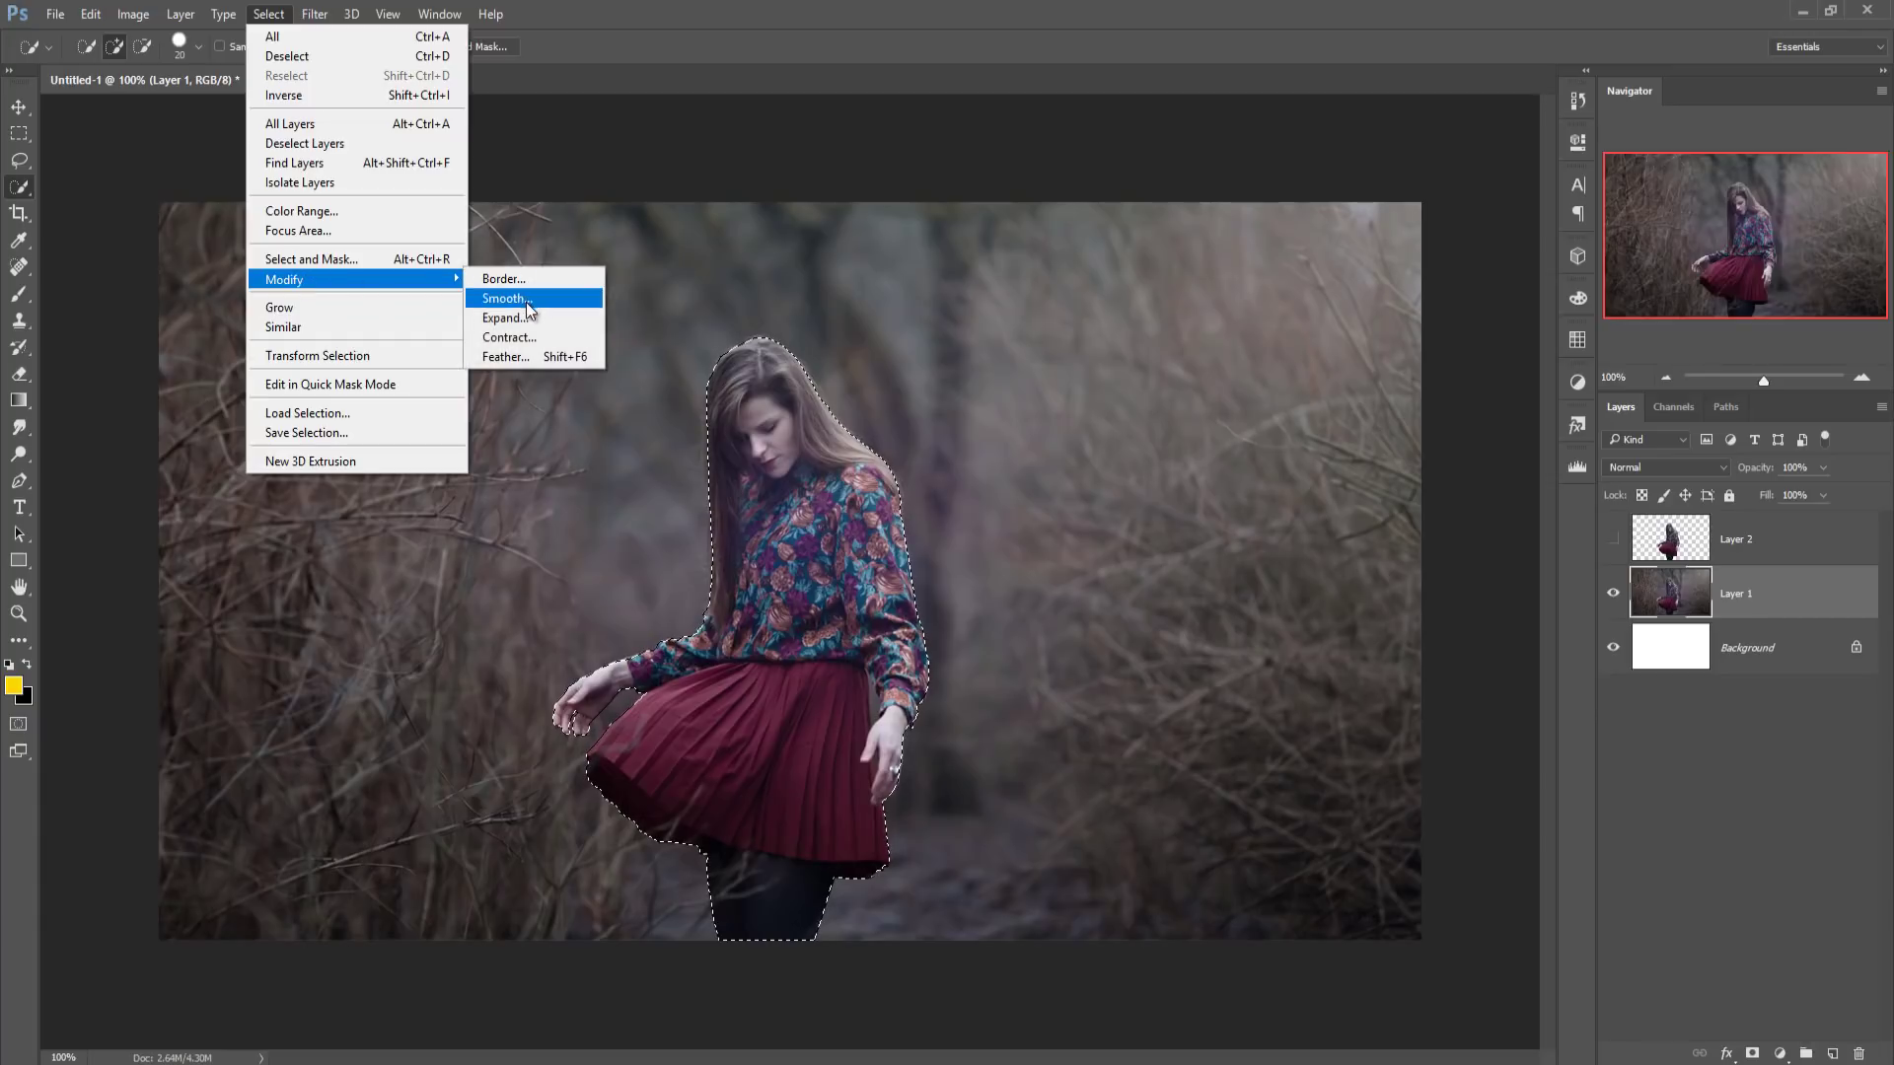
{"action": "left_click", "coordinate": [521, 337]}
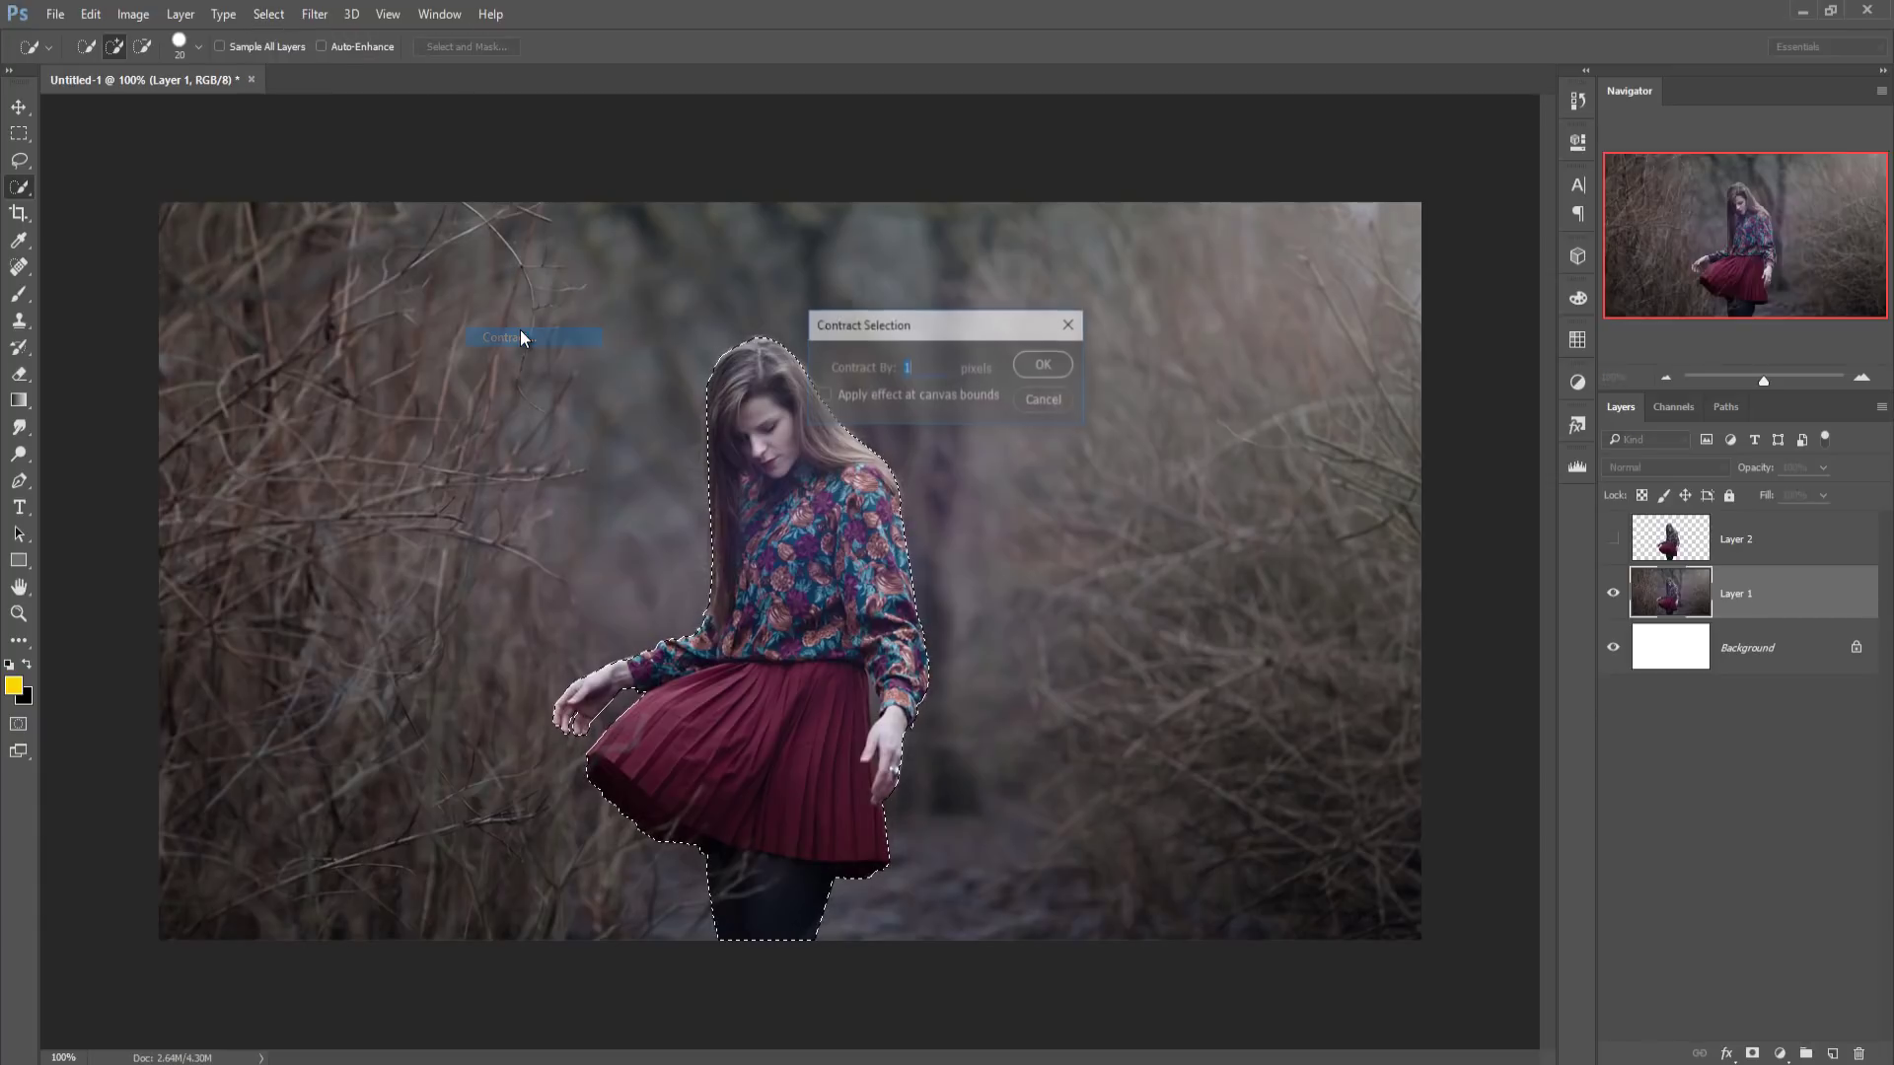
{"action": "left_click", "coordinate": [1076, 324]}
{"action": "left_click", "coordinate": [284, 20]}
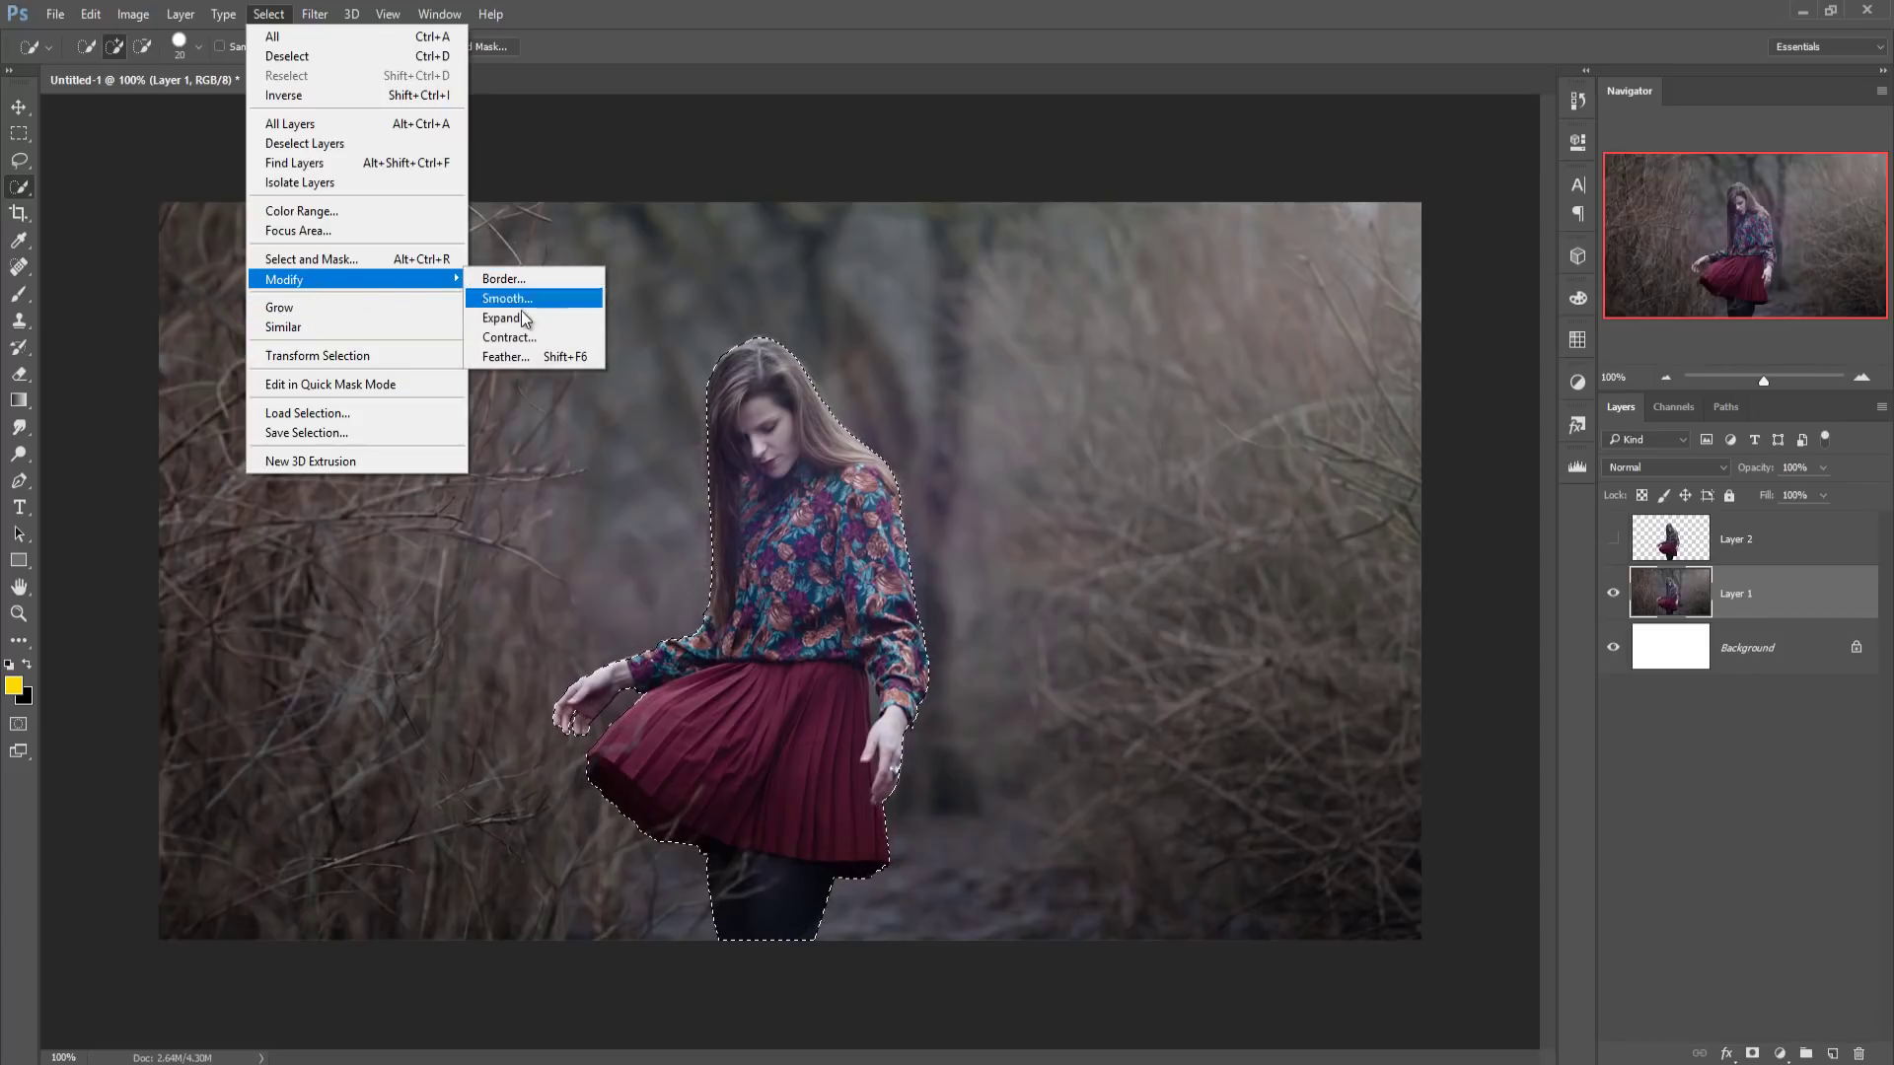
{"action": "left_click", "coordinate": [533, 320]}
{"action": "left_click", "coordinate": [1030, 366]}
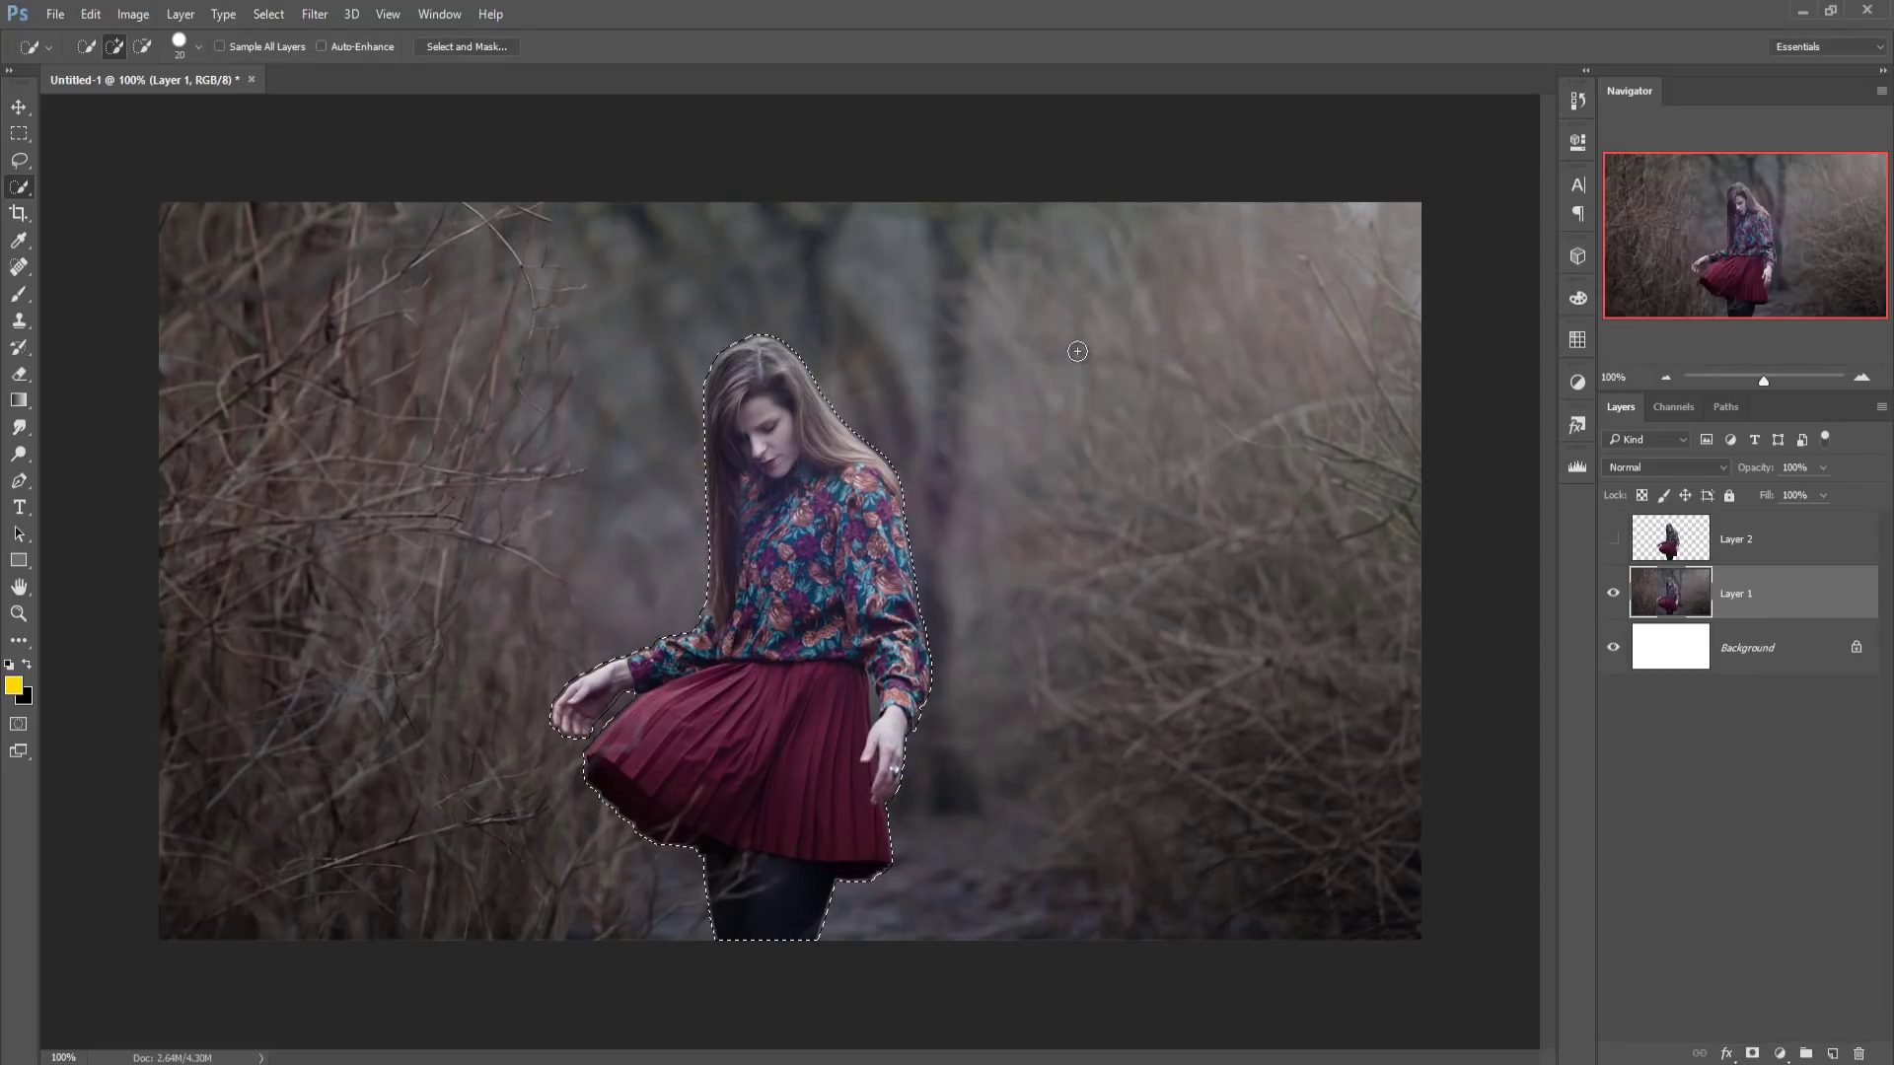
- Fill the selection with Content-Aware to erase the woman from Layer 1
{"action": "left_click", "coordinate": [90, 14]}
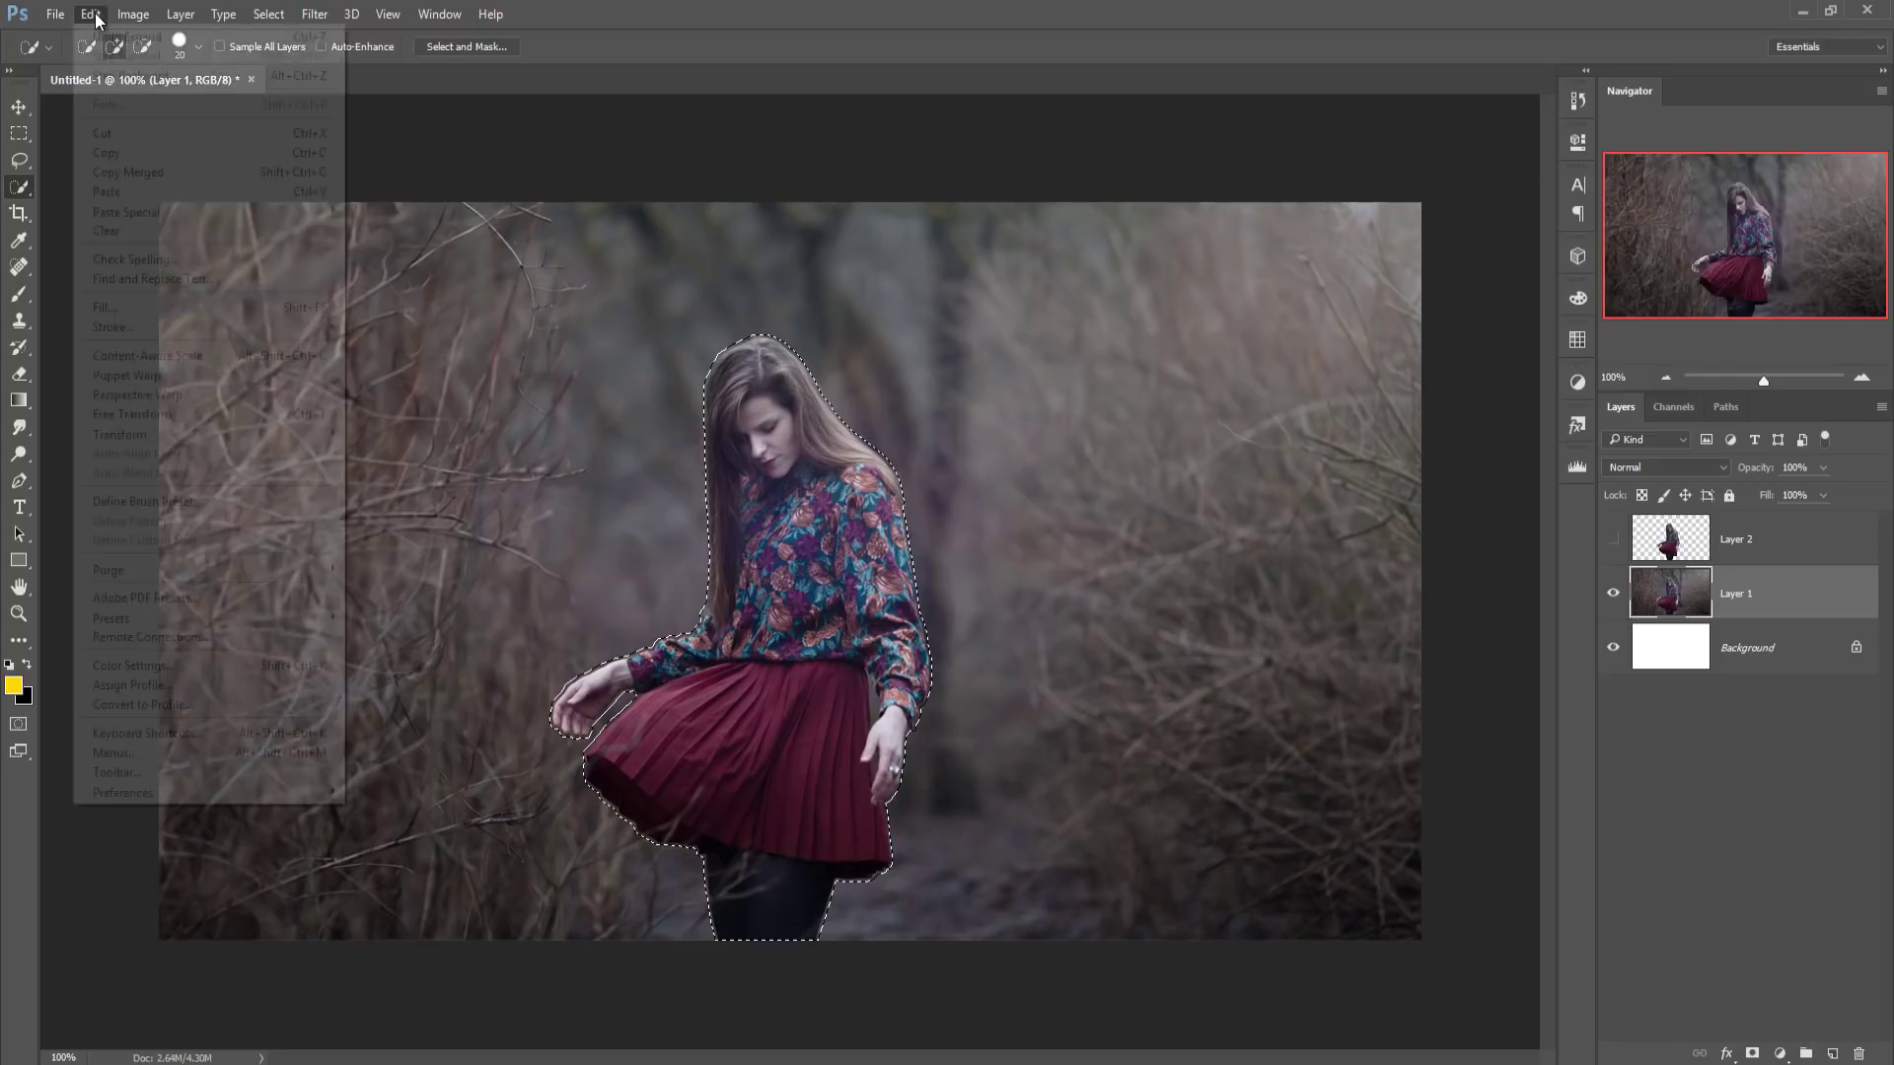
{"action": "left_click", "coordinate": [109, 305]}
{"action": "left_click", "coordinate": [987, 315]}
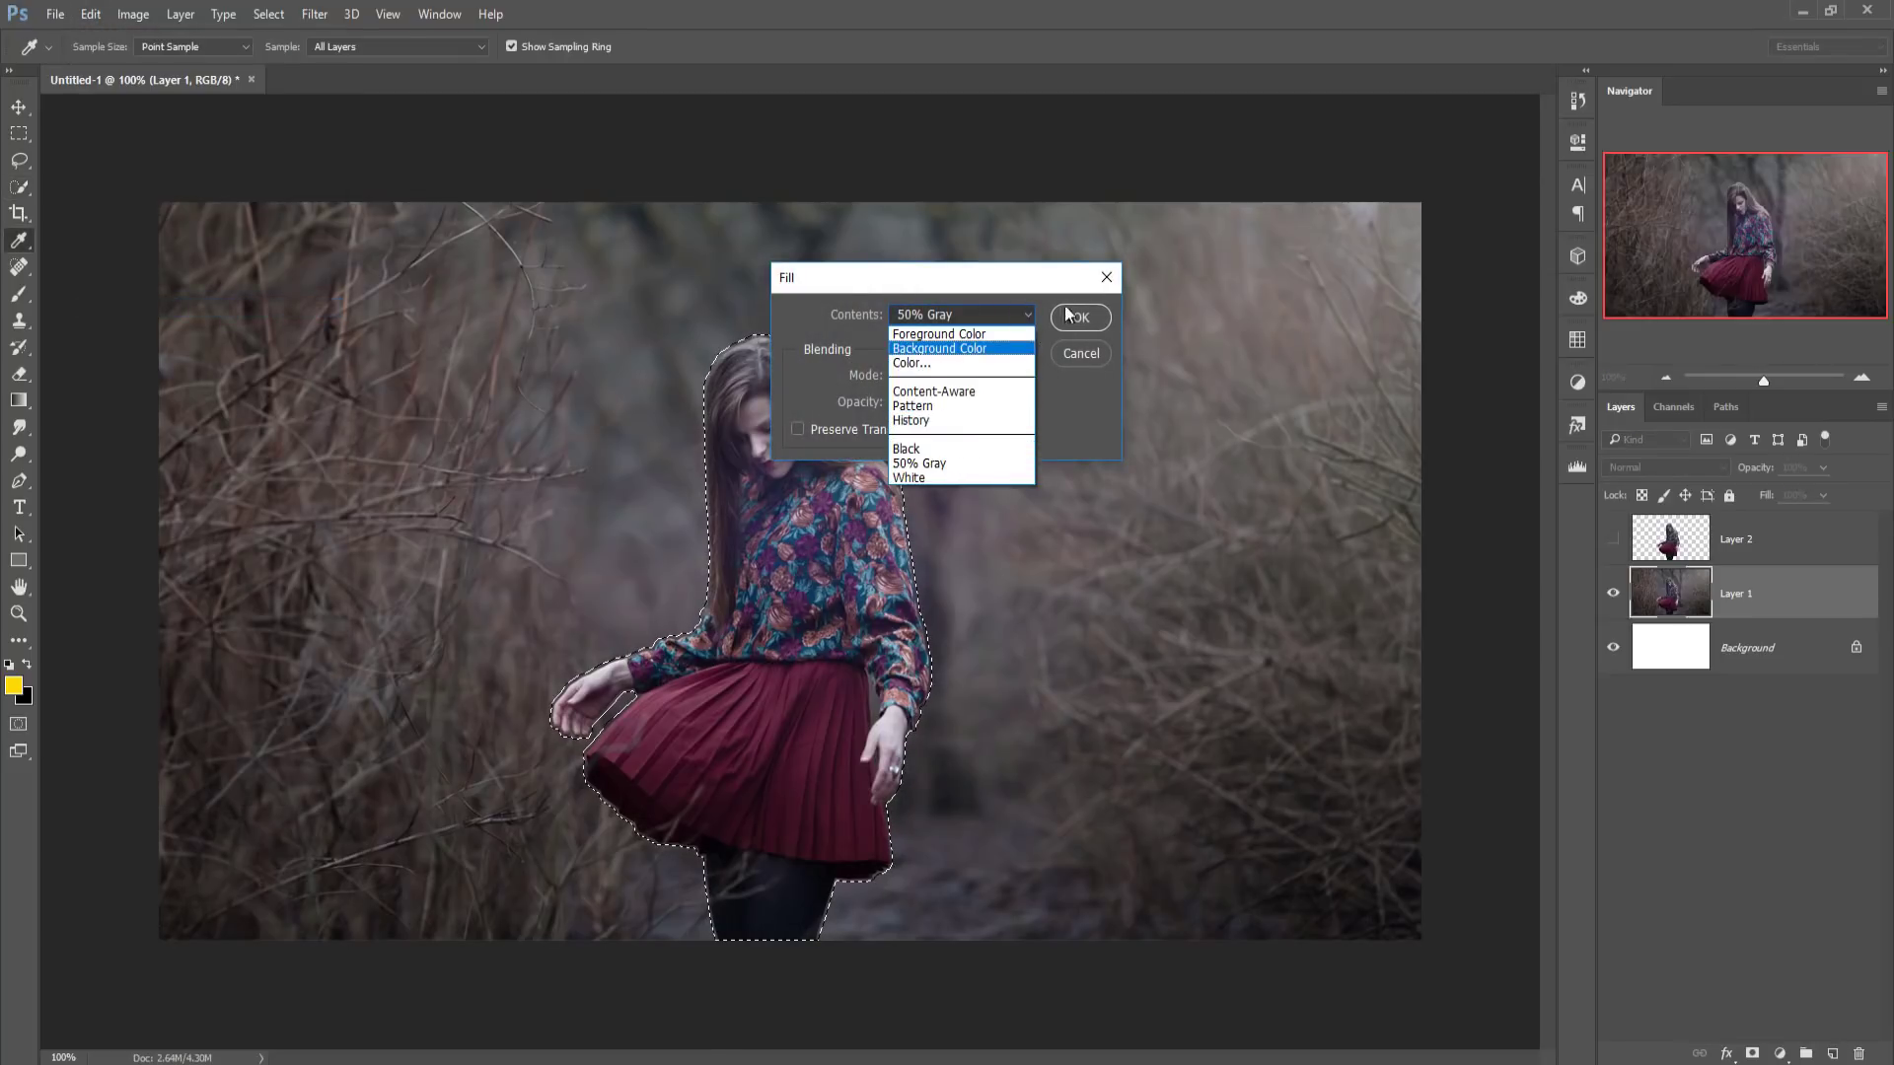
{"action": "left_click", "coordinate": [1093, 281]}
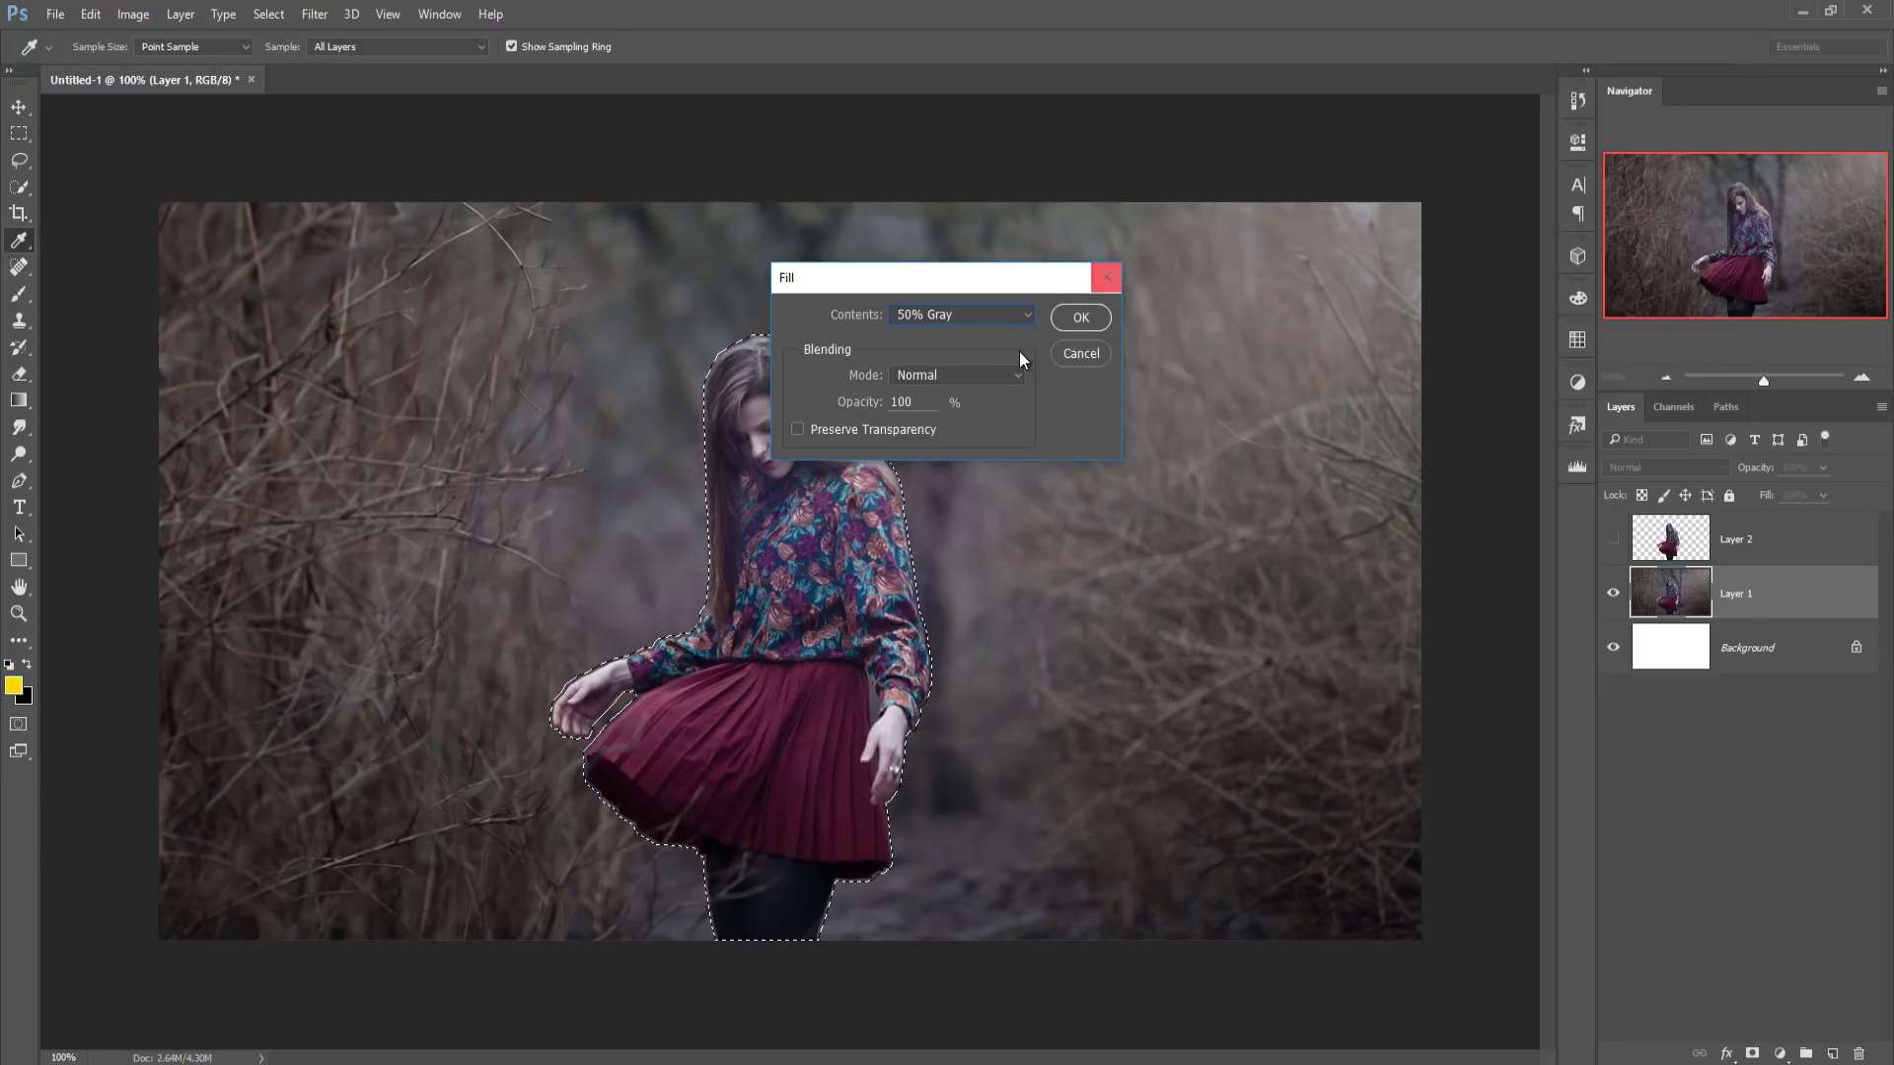
{"action": "left_click", "coordinate": [1026, 316]}
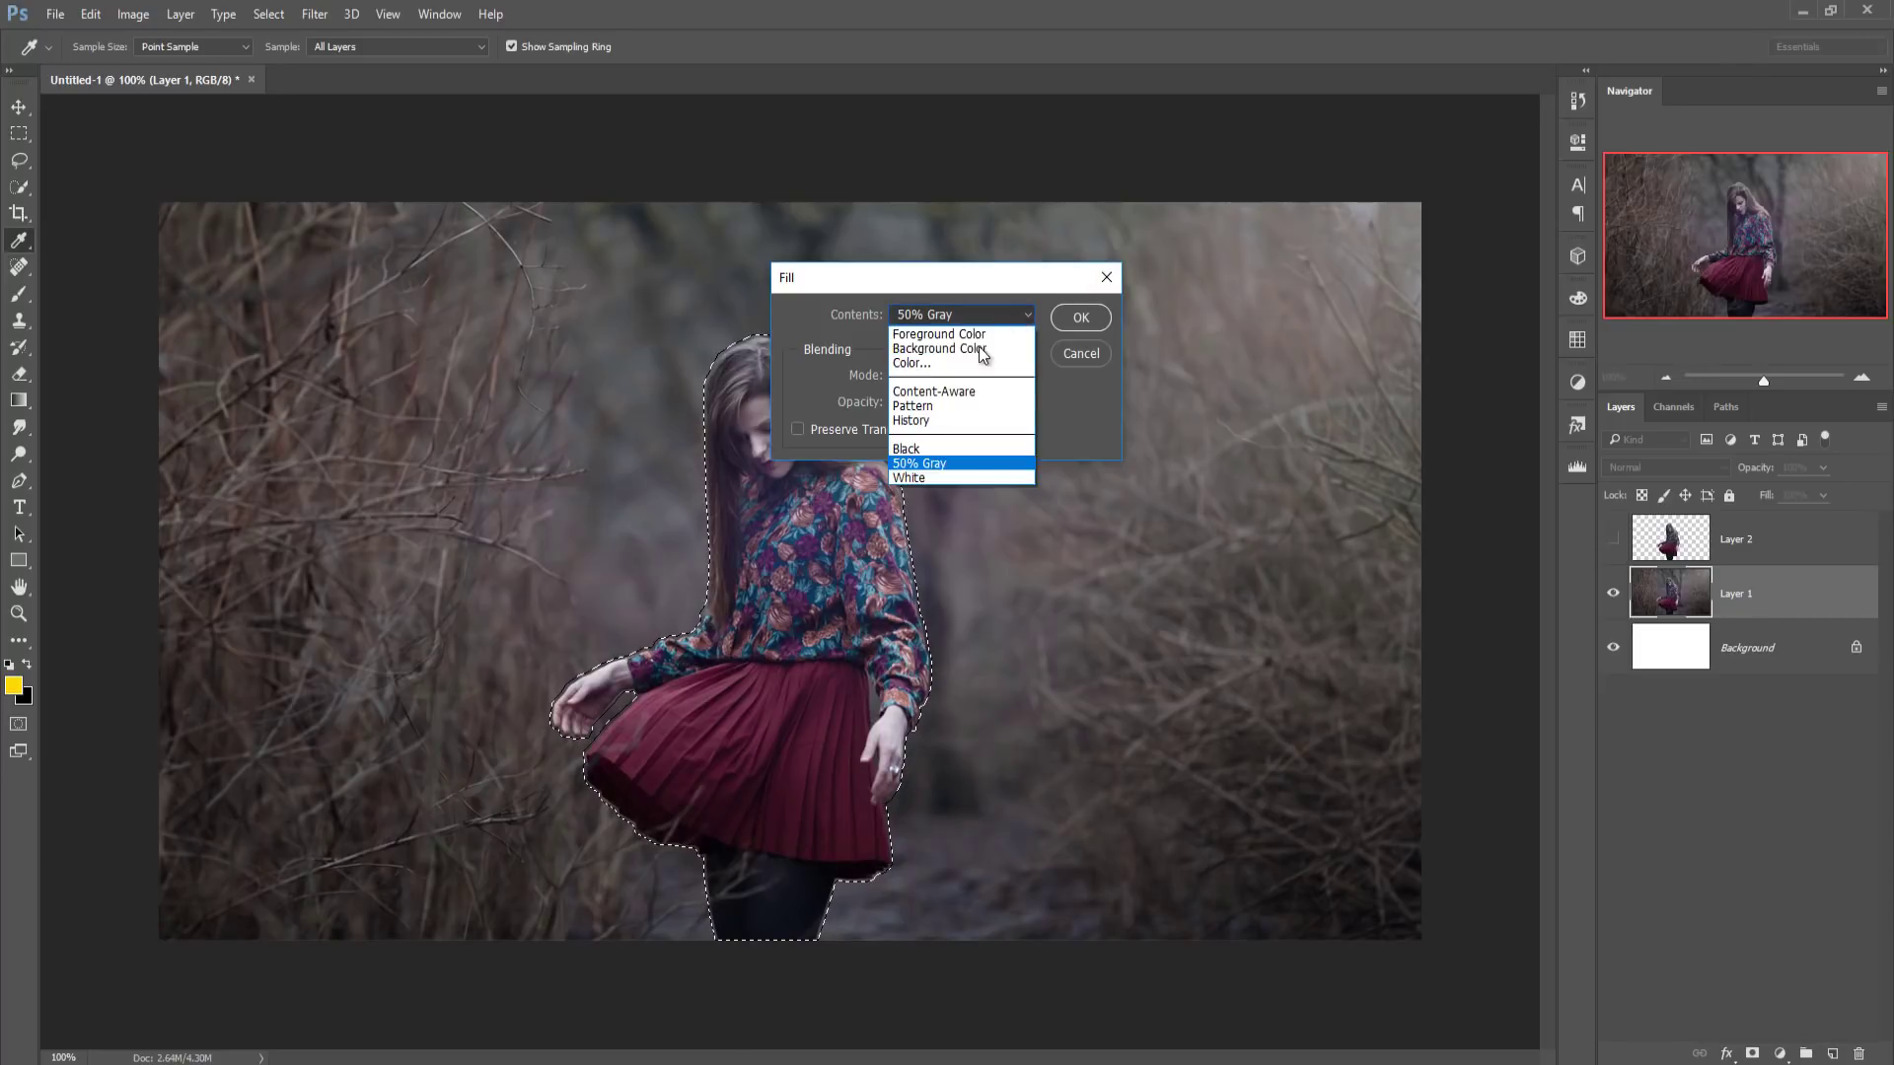
{"action": "left_click", "coordinate": [927, 393]}
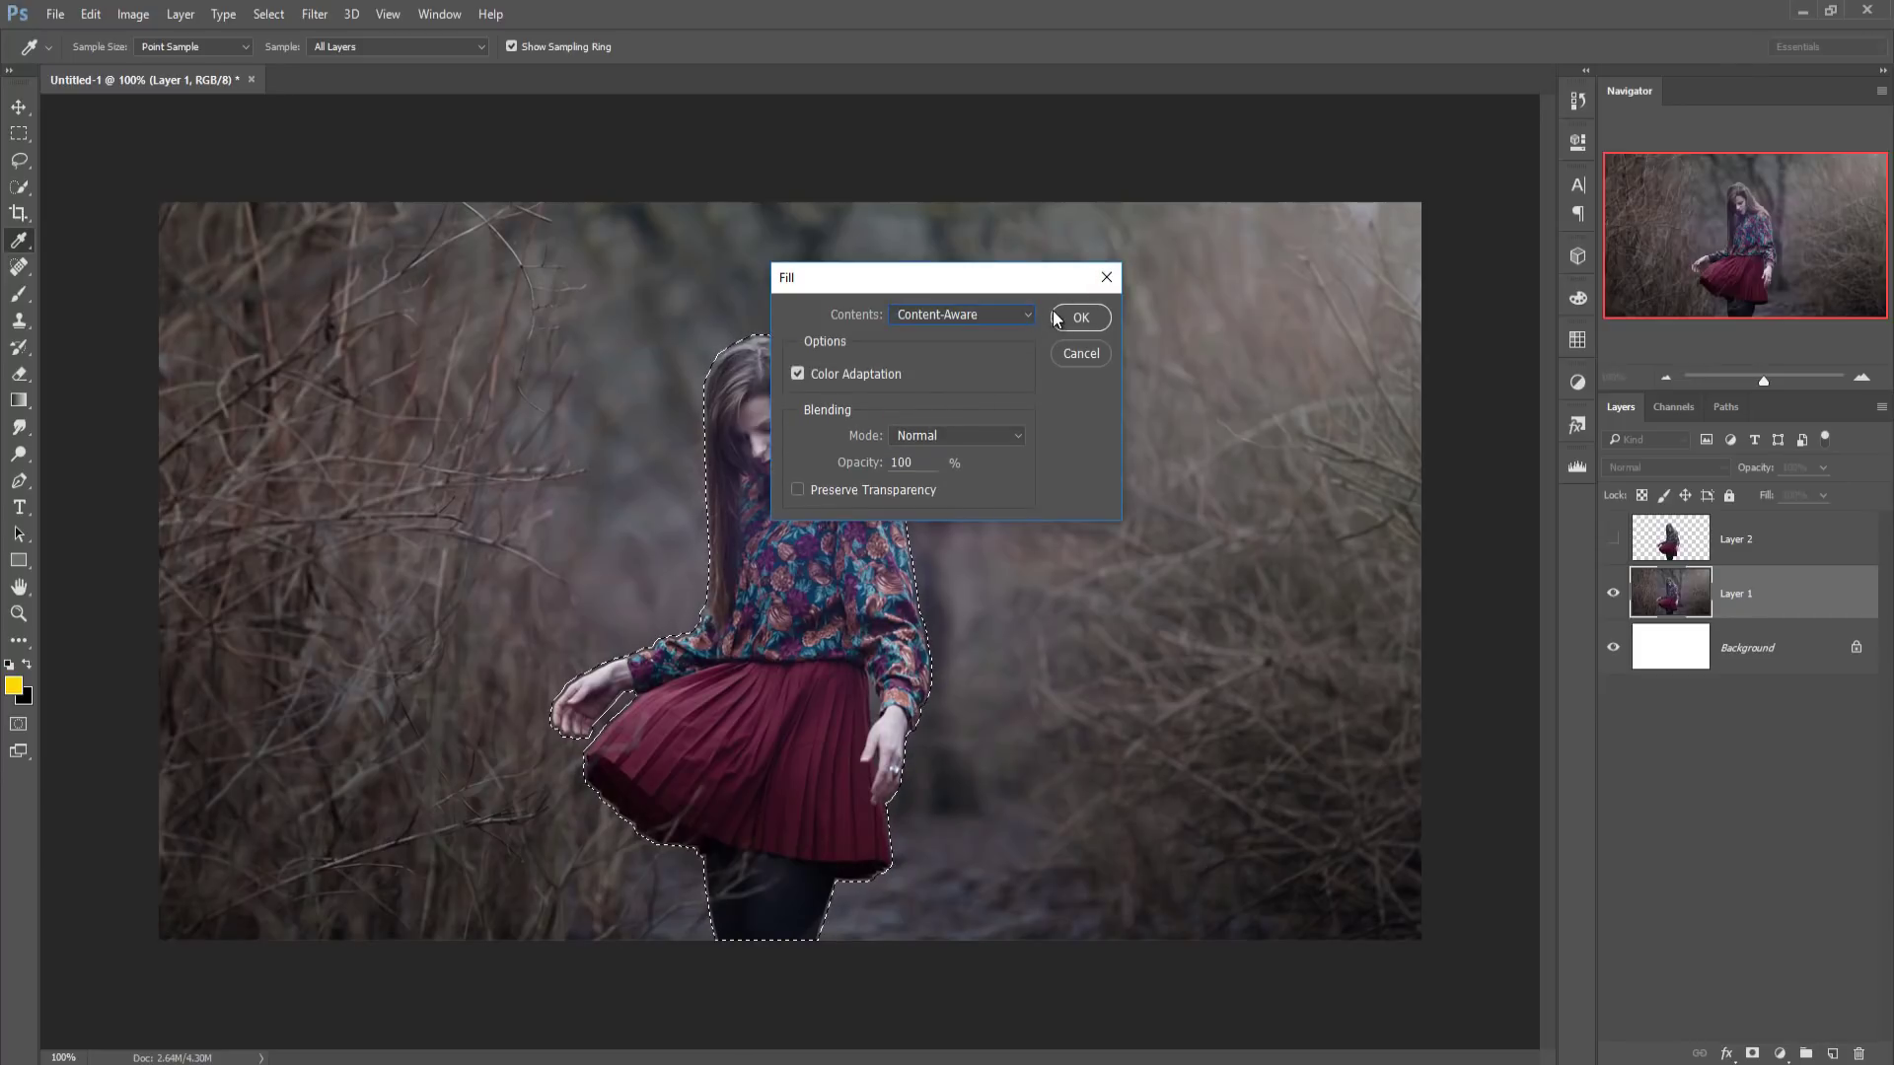
{"action": "left_click", "coordinate": [1079, 317]}
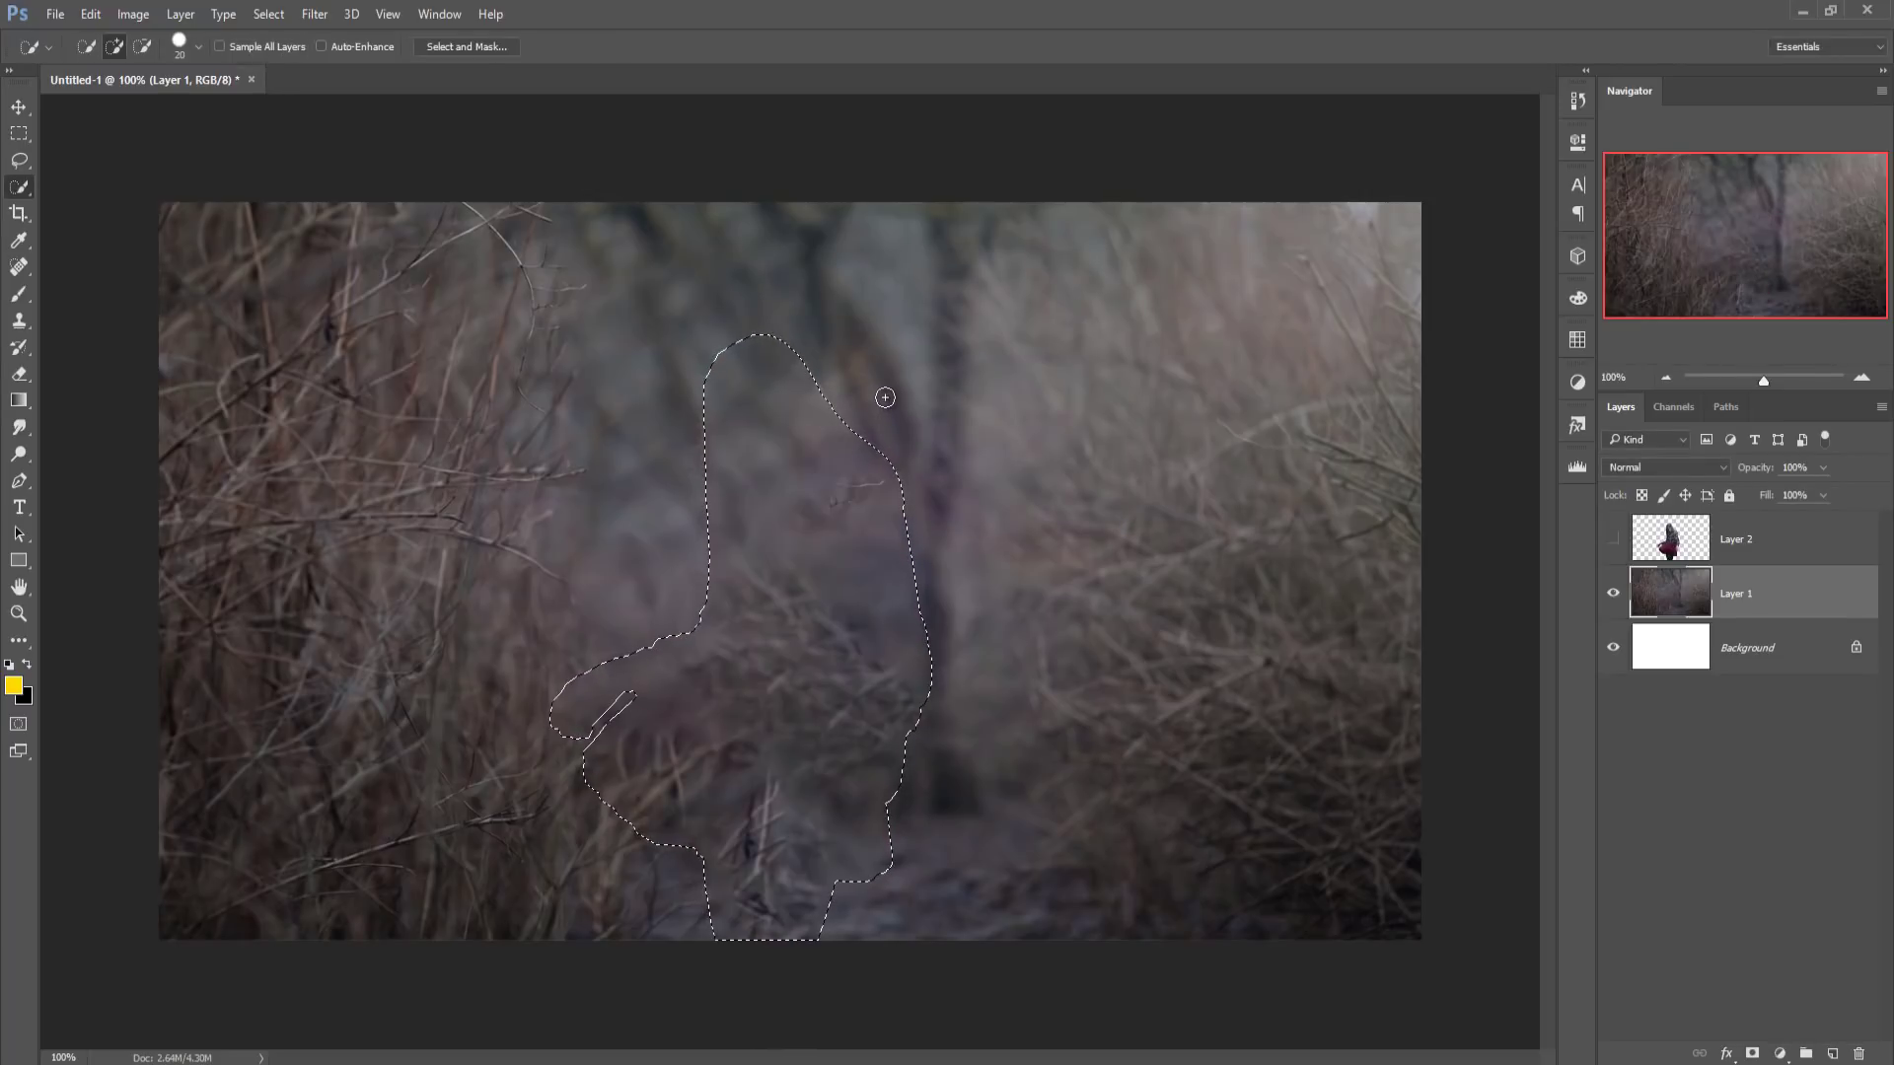
- Deselect, switch to the Move tool, and make Layer 2's cut-out visible again
{"action": "left_click", "coordinate": [268, 14]}
{"action": "left_click", "coordinate": [276, 53]}
{"action": "key", "text": "v"}
{"action": "left_click", "coordinate": [1613, 541]}
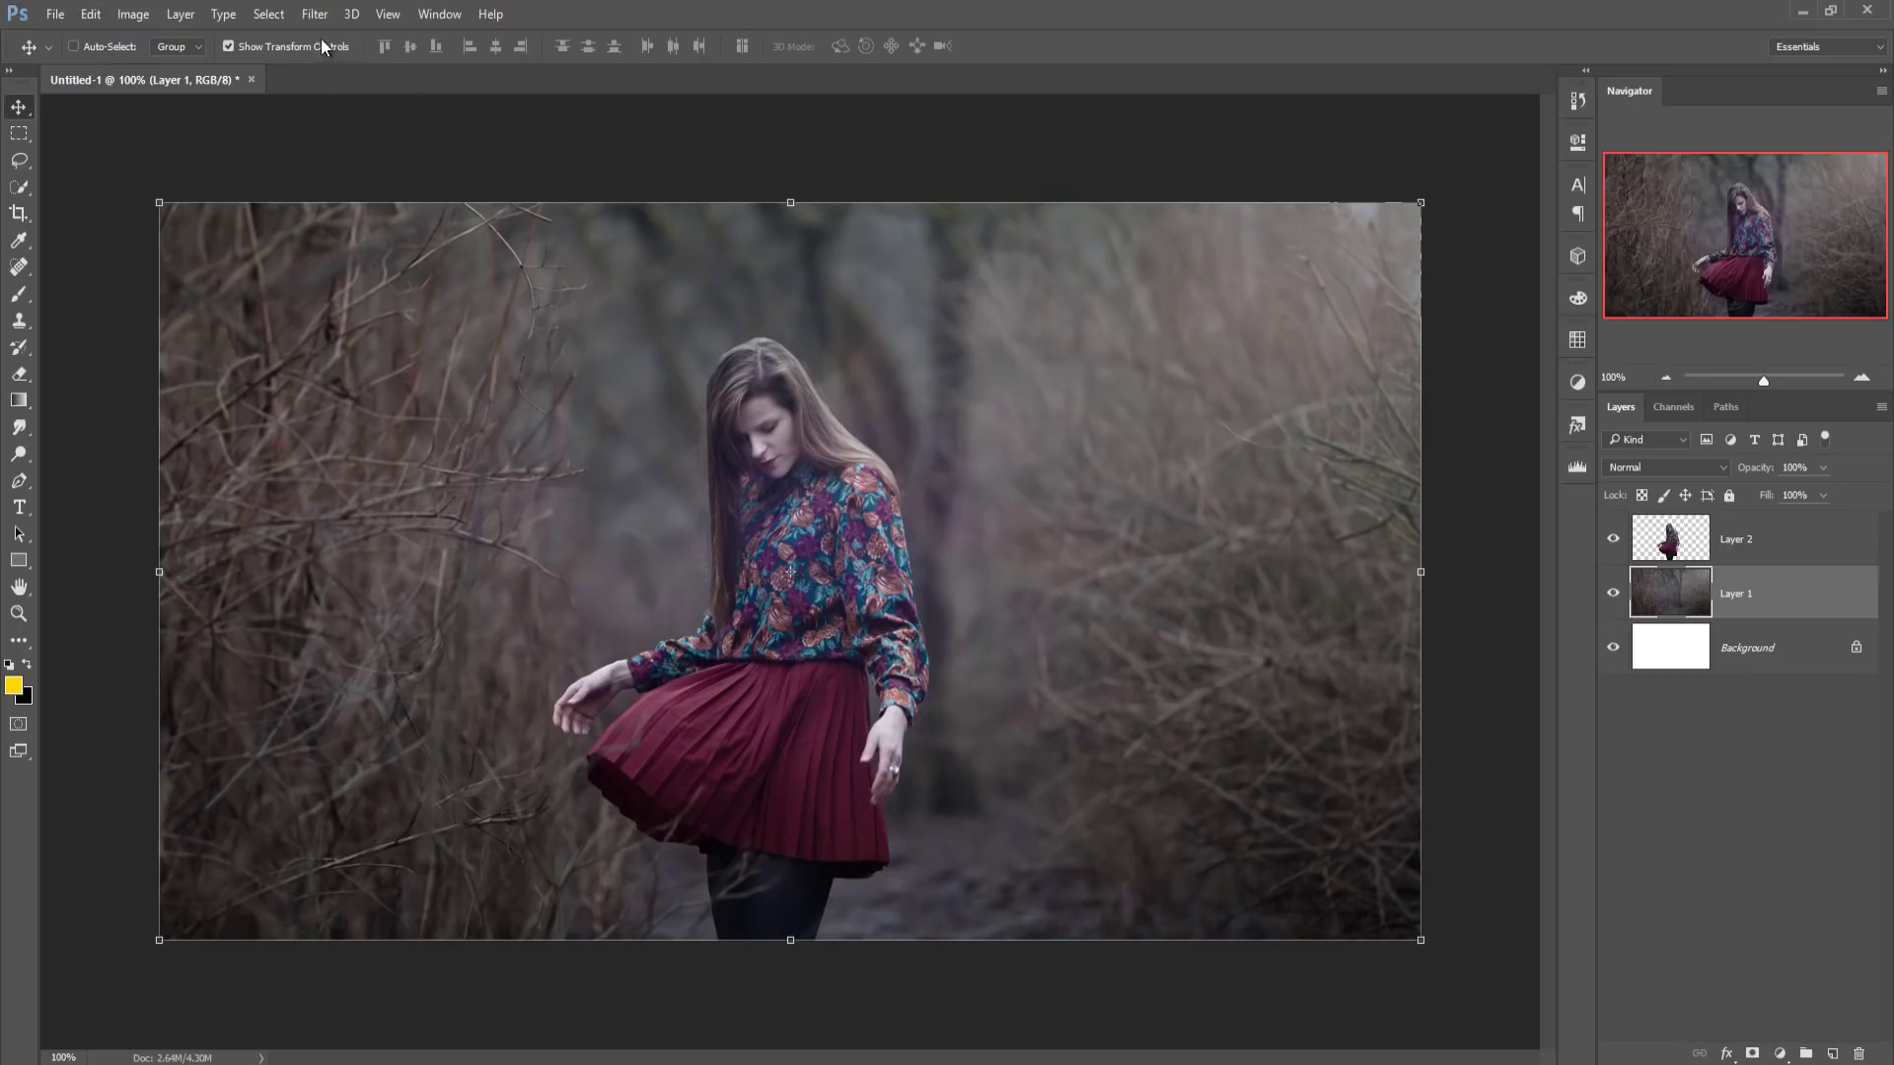
- Duplicate Layer 1 as Layer 1 copy
{"action": "right_click", "coordinate": [1725, 614]}
{"action": "left_click", "coordinate": [1492, 247]}
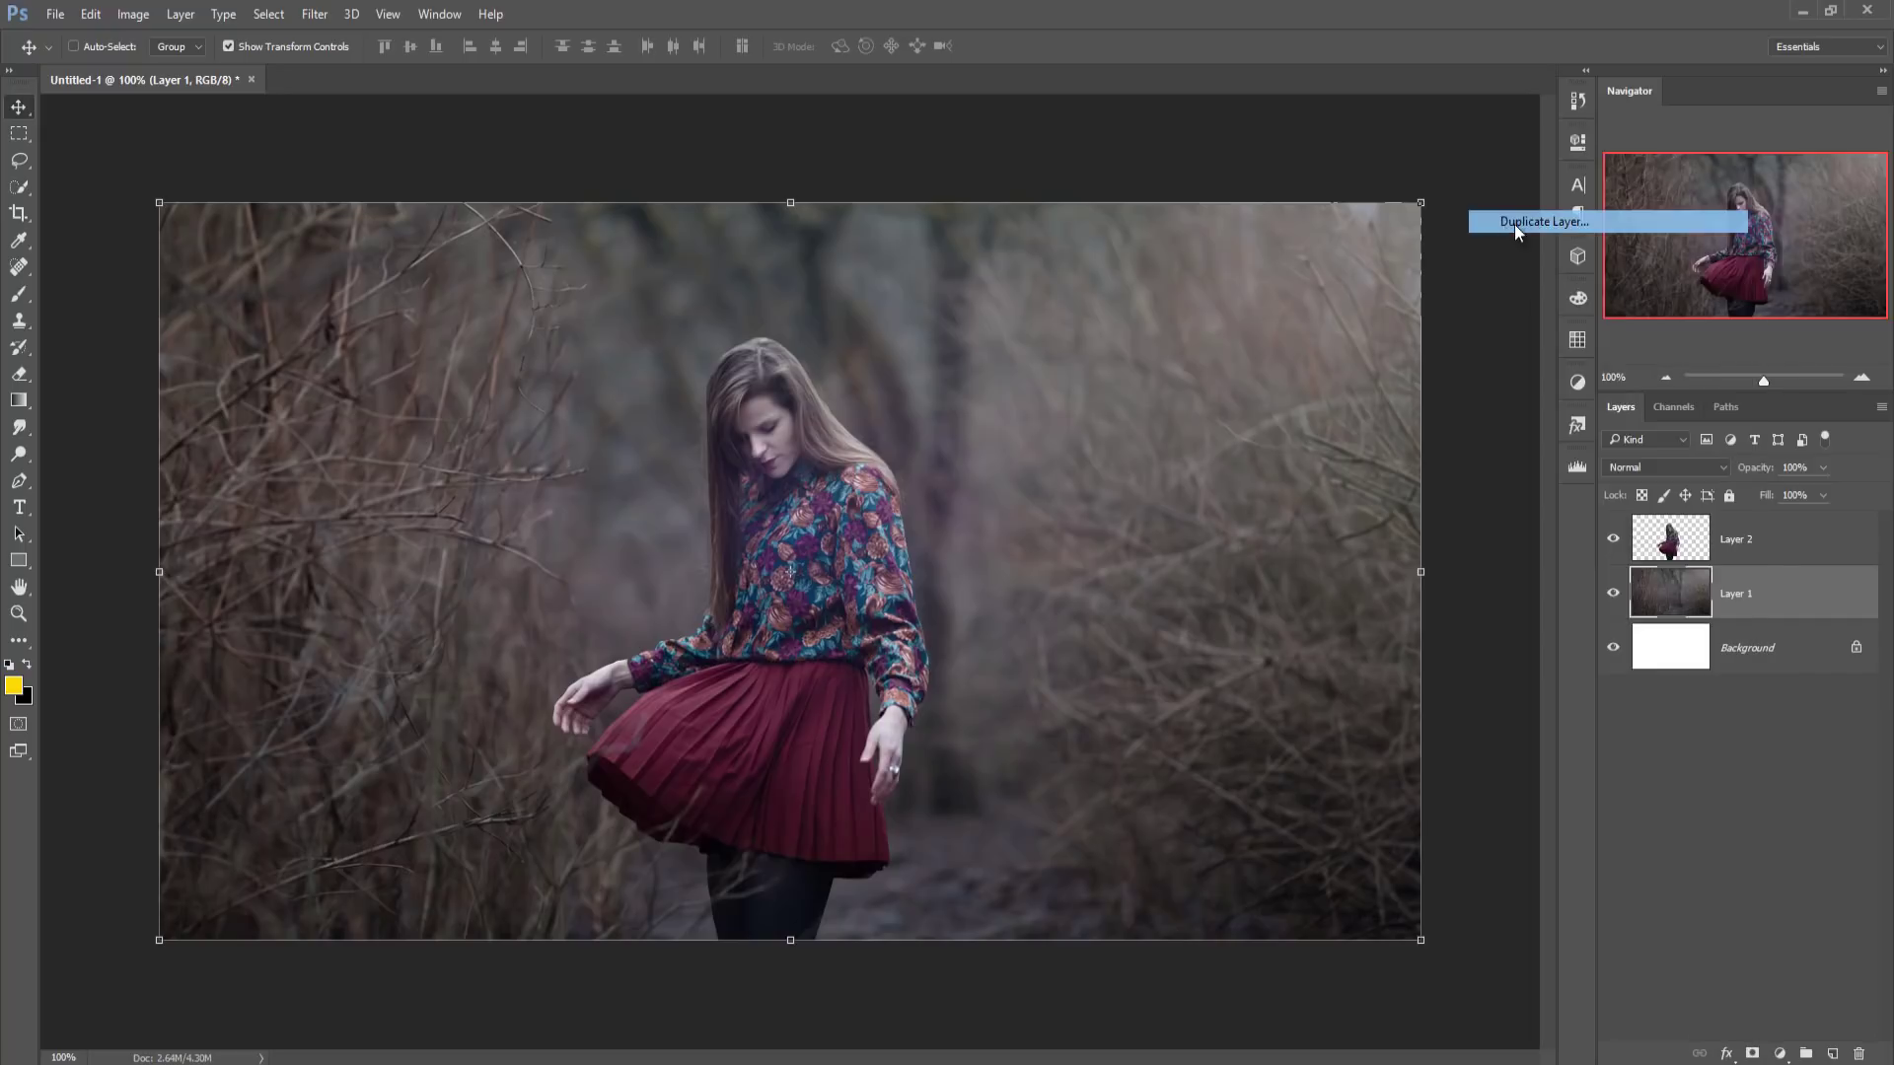
{"action": "left_click", "coordinate": [1118, 332]}
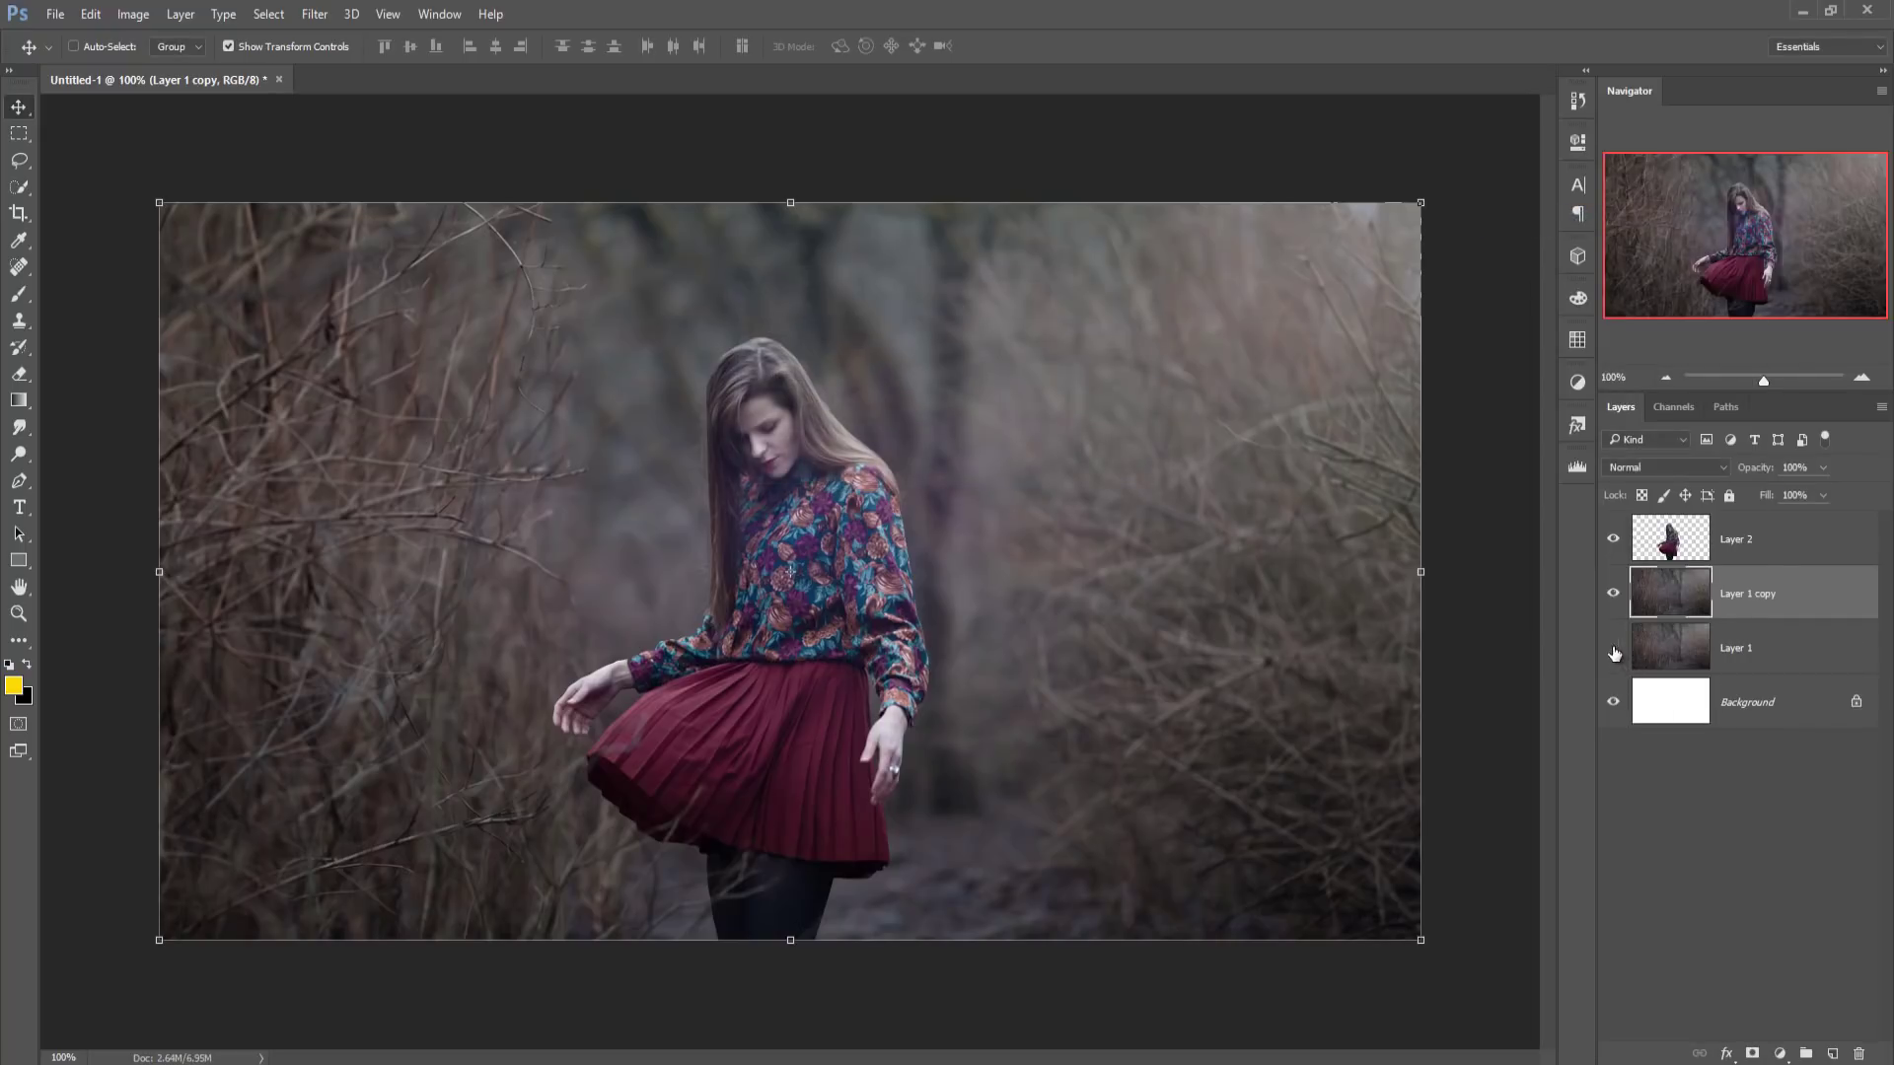
- Apply a Gaussian Blur to Layer 1 copy and keep it as the active layer
{"action": "left_click", "coordinate": [310, 15]}
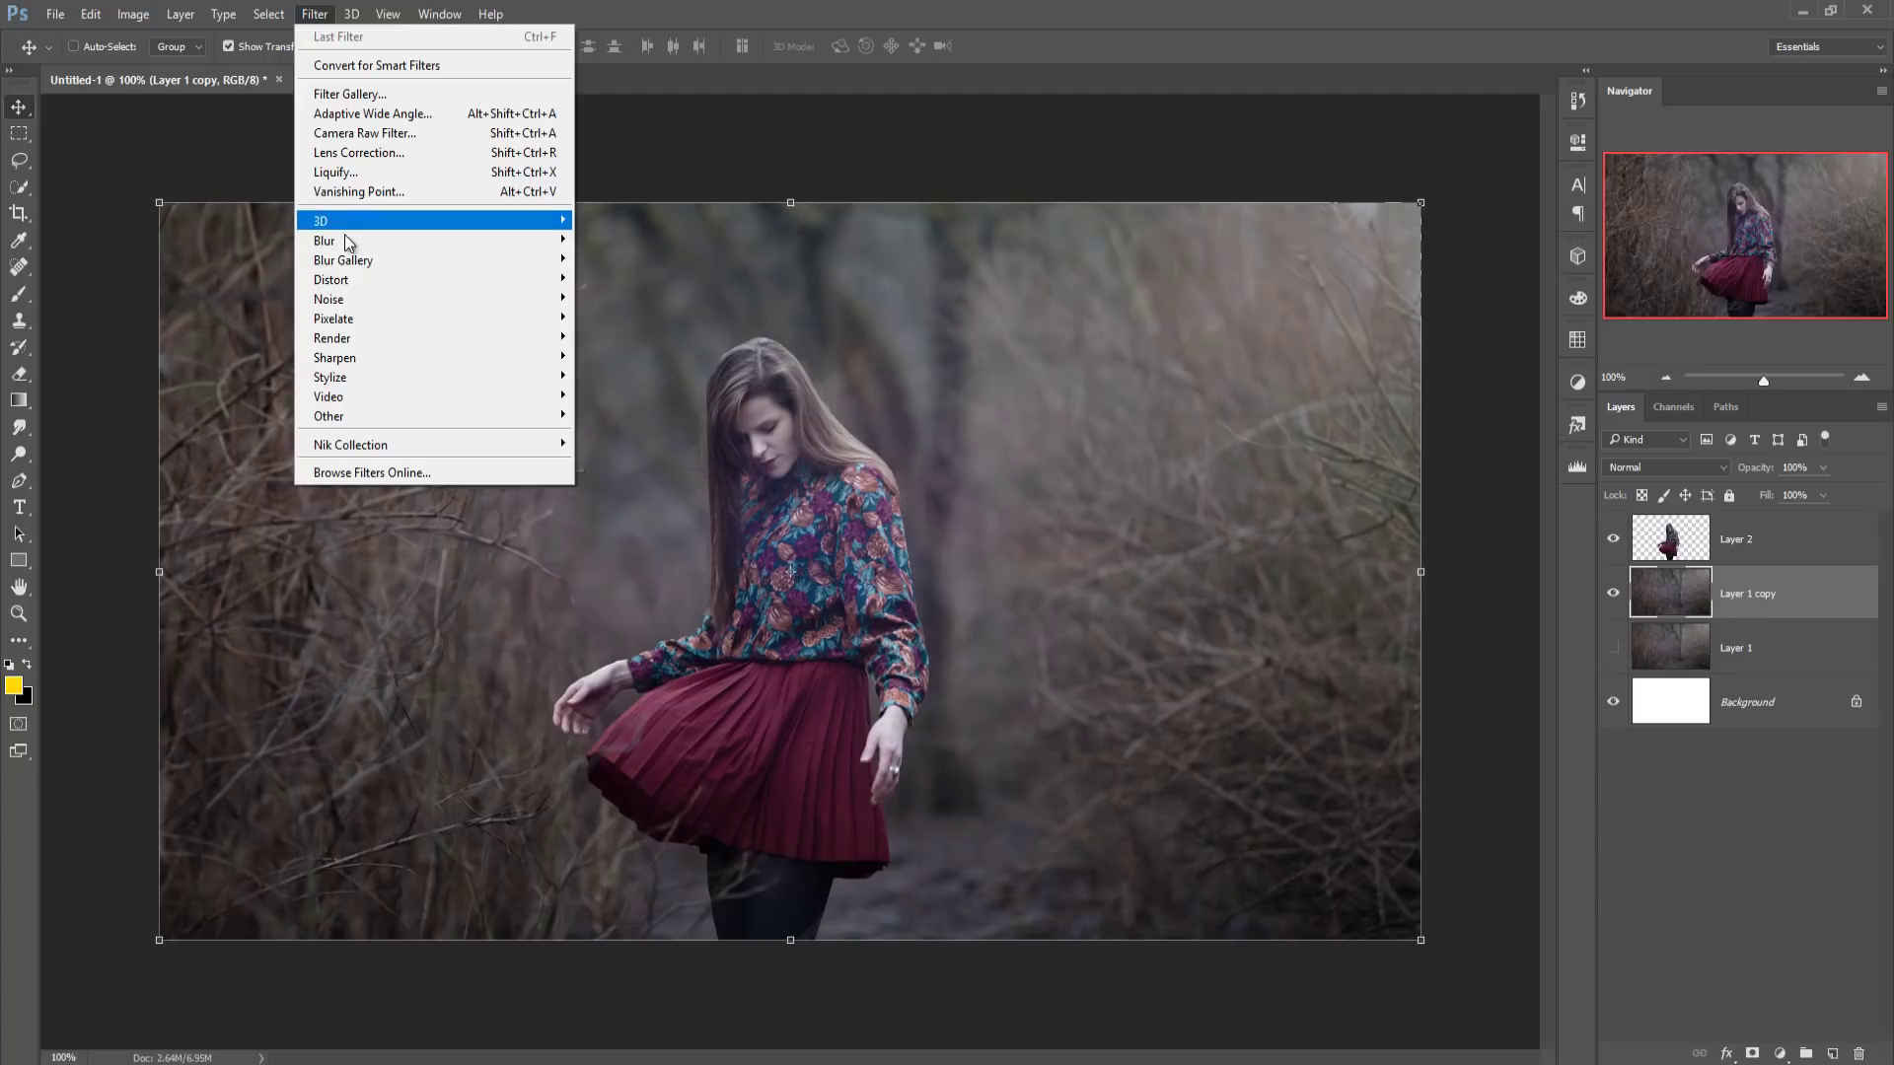
{"action": "mouse_move", "coordinate": [429, 239]}
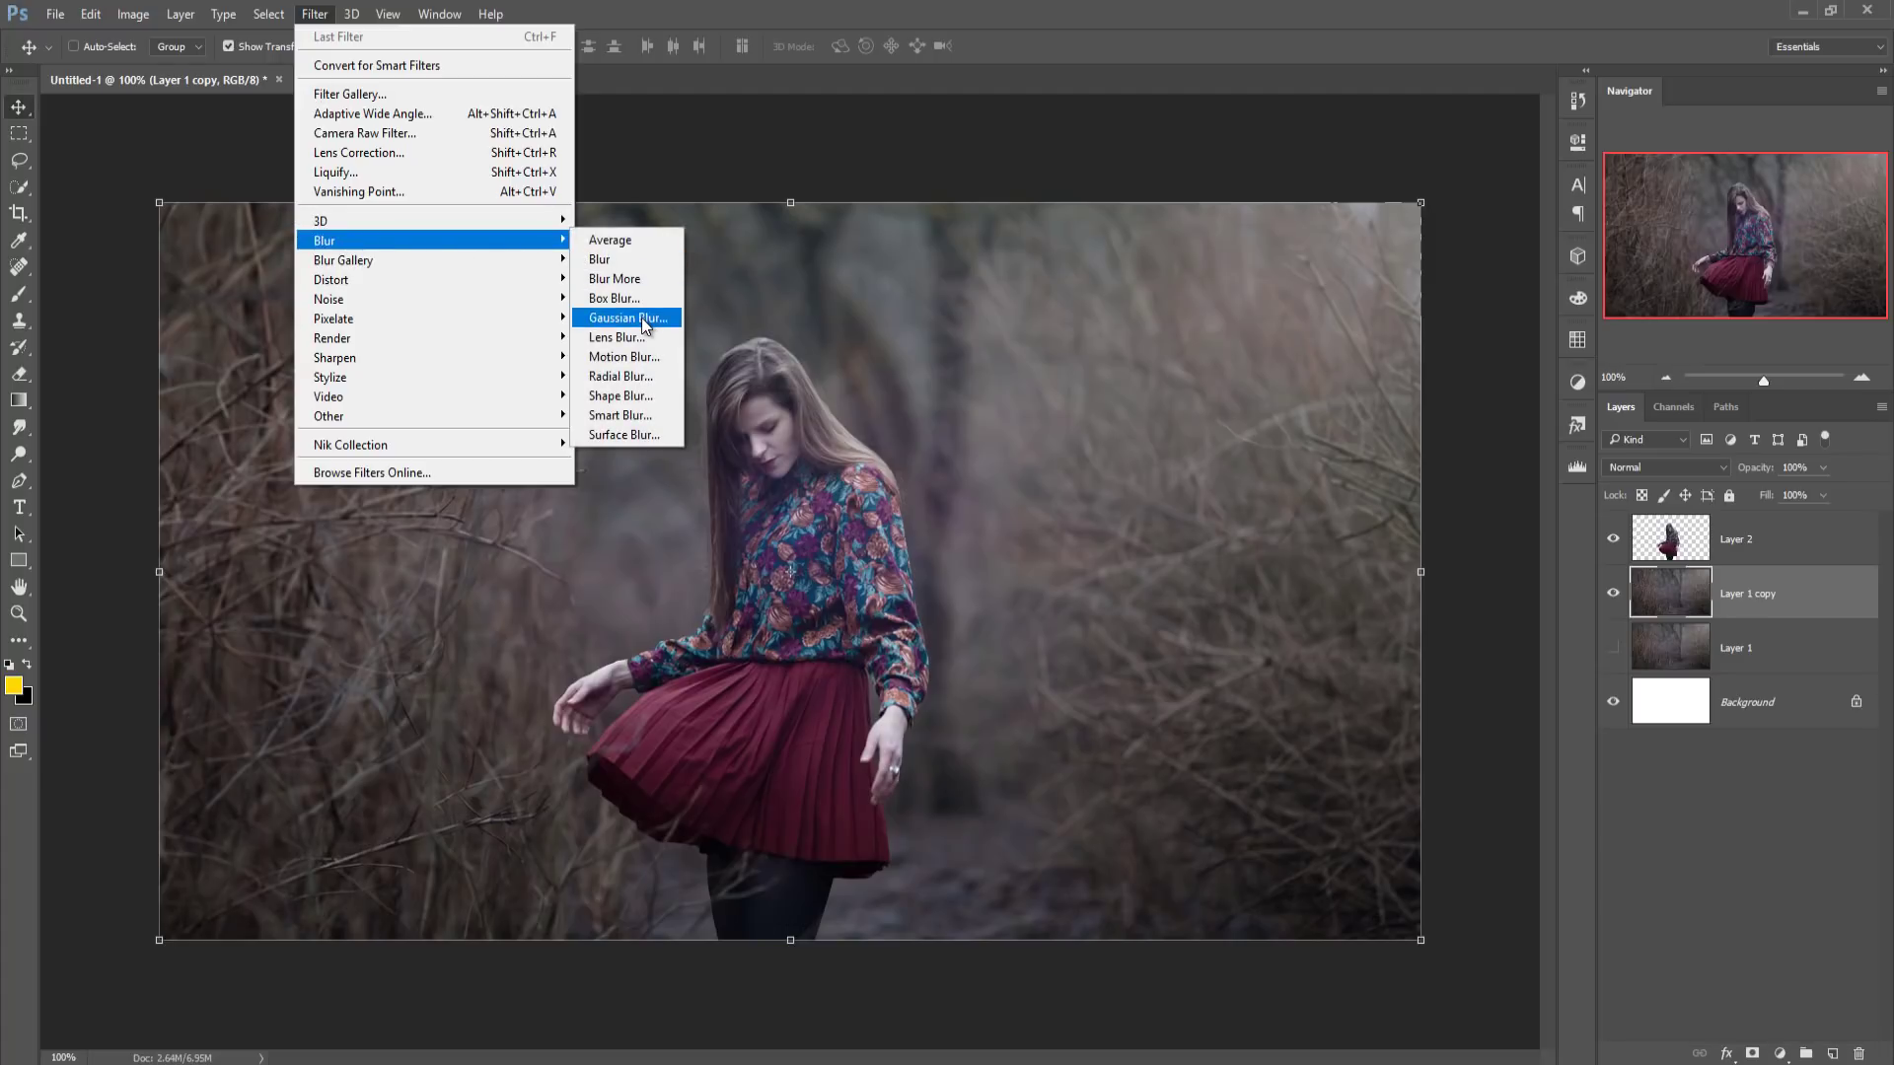
{"action": "left_click", "coordinate": [644, 317]}
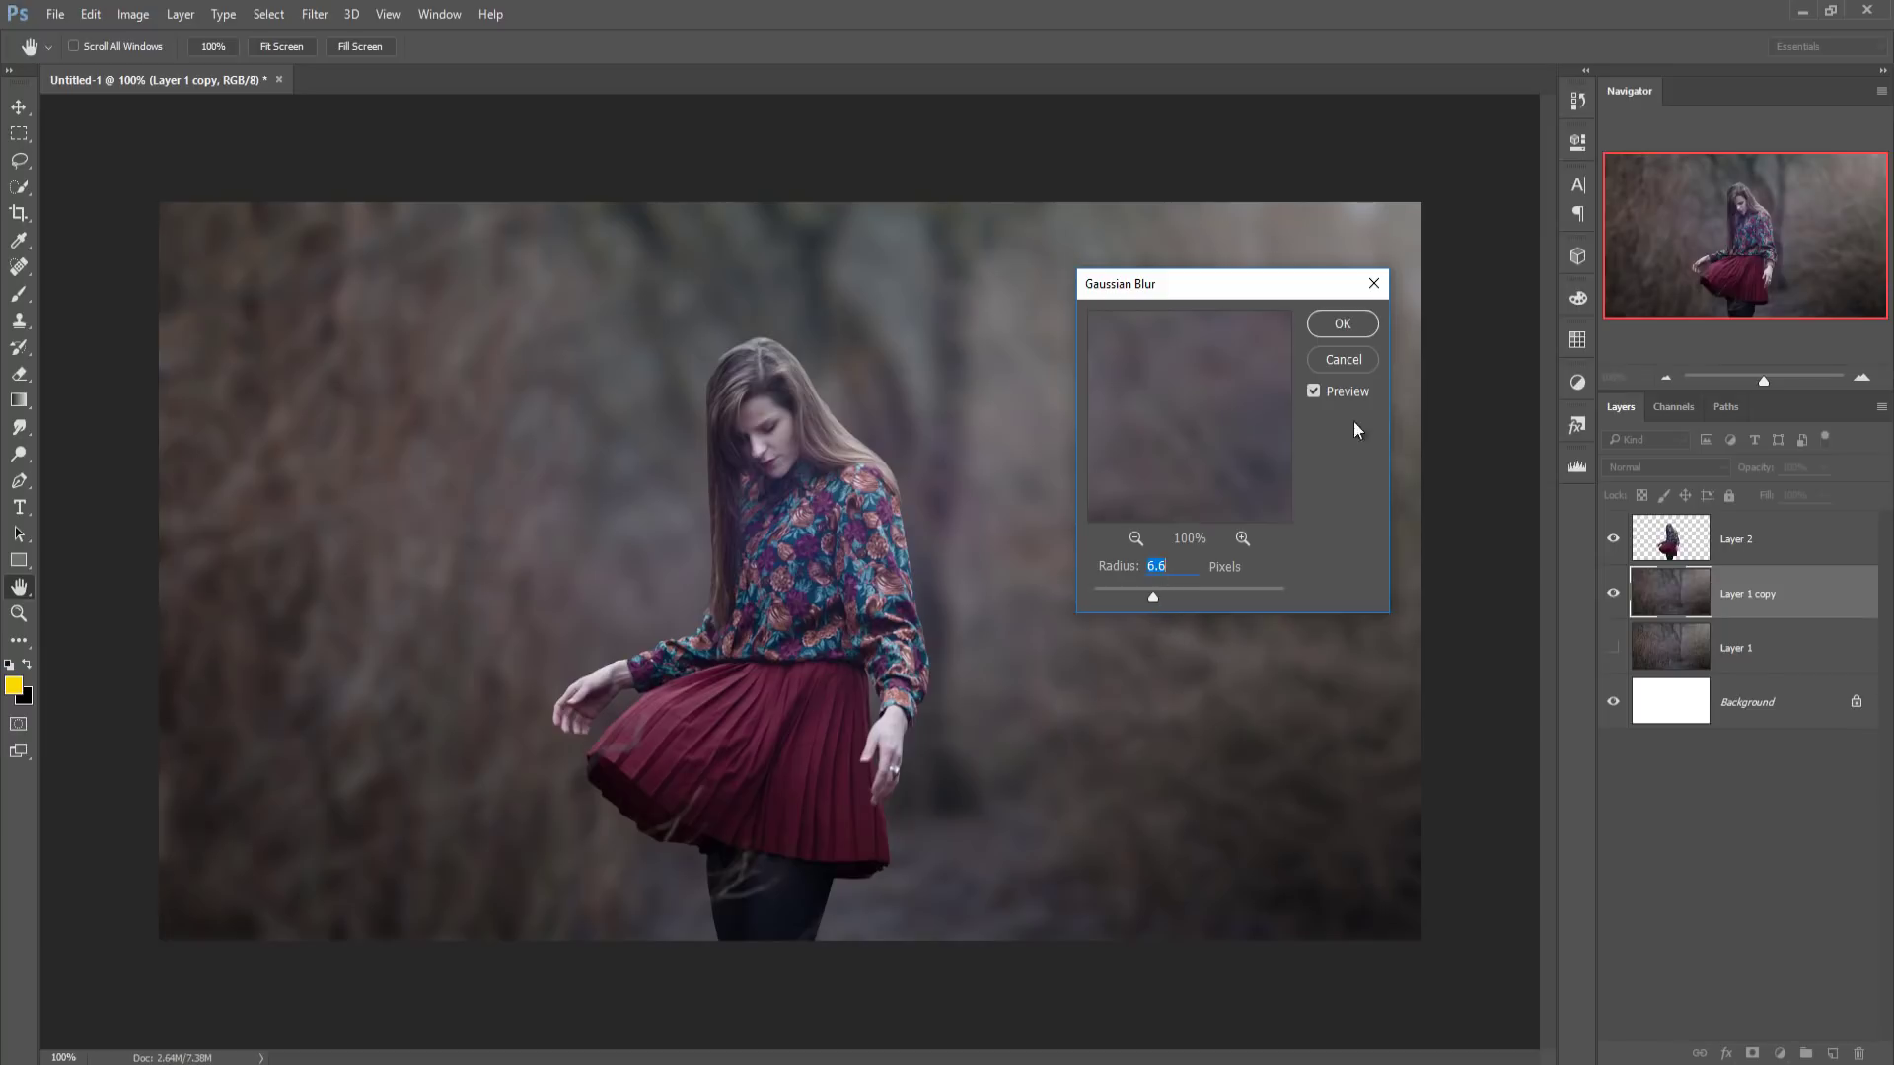
{"action": "left_click", "coordinate": [1340, 321]}
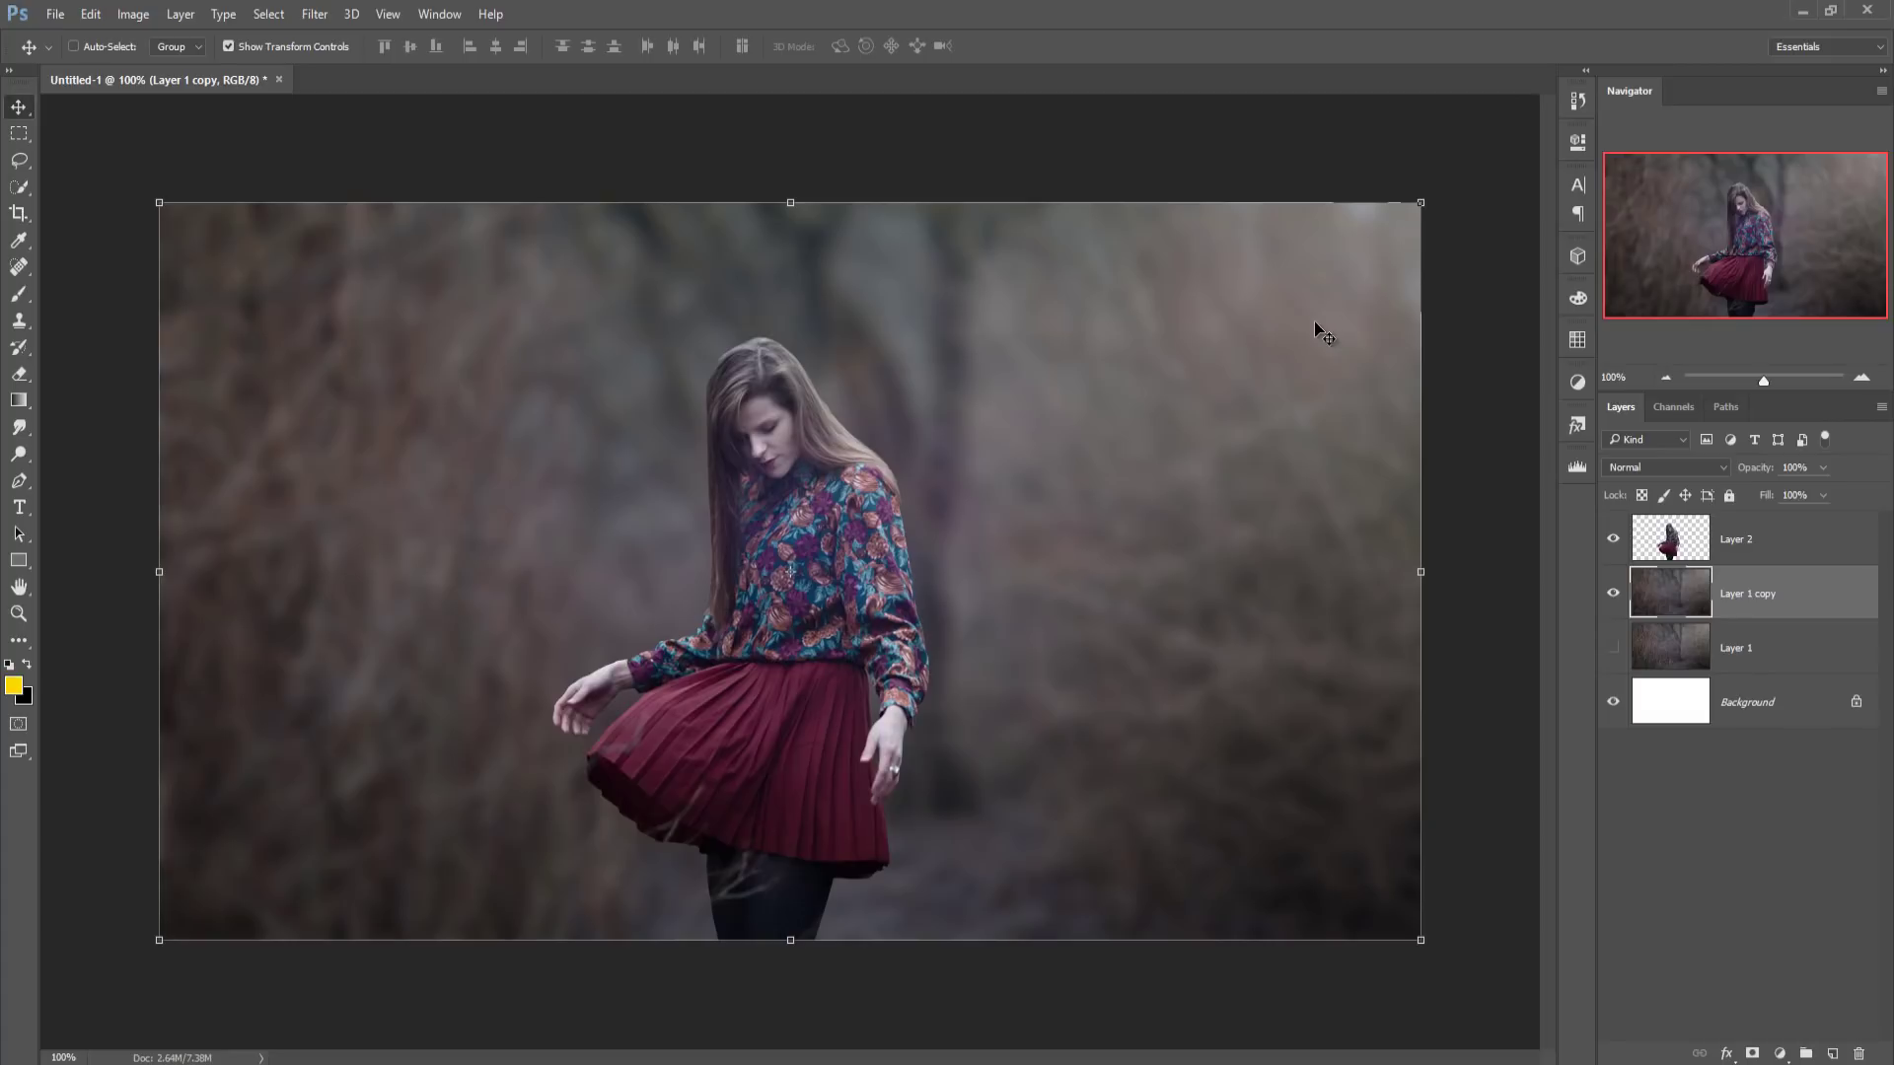
{"action": "left_click", "coordinate": [1779, 552]}
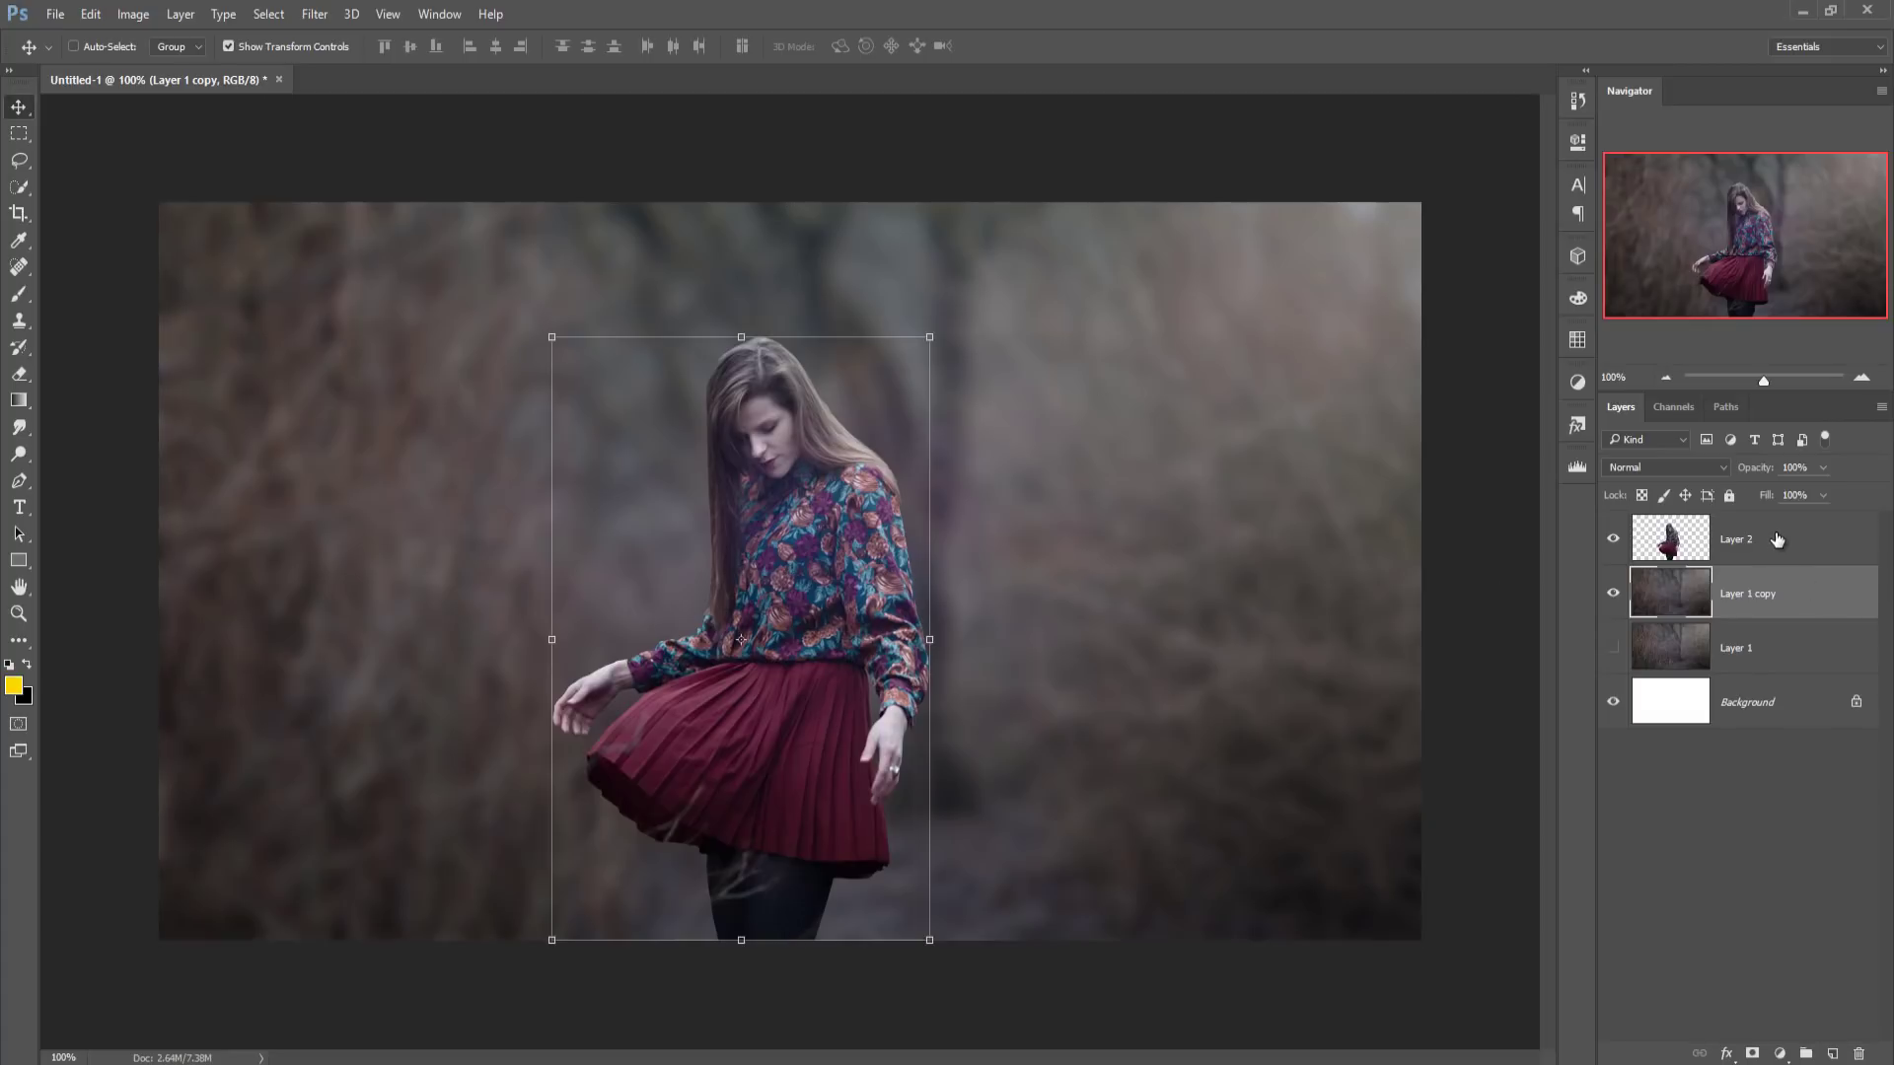
{"action": "left_click", "coordinate": [1766, 591]}
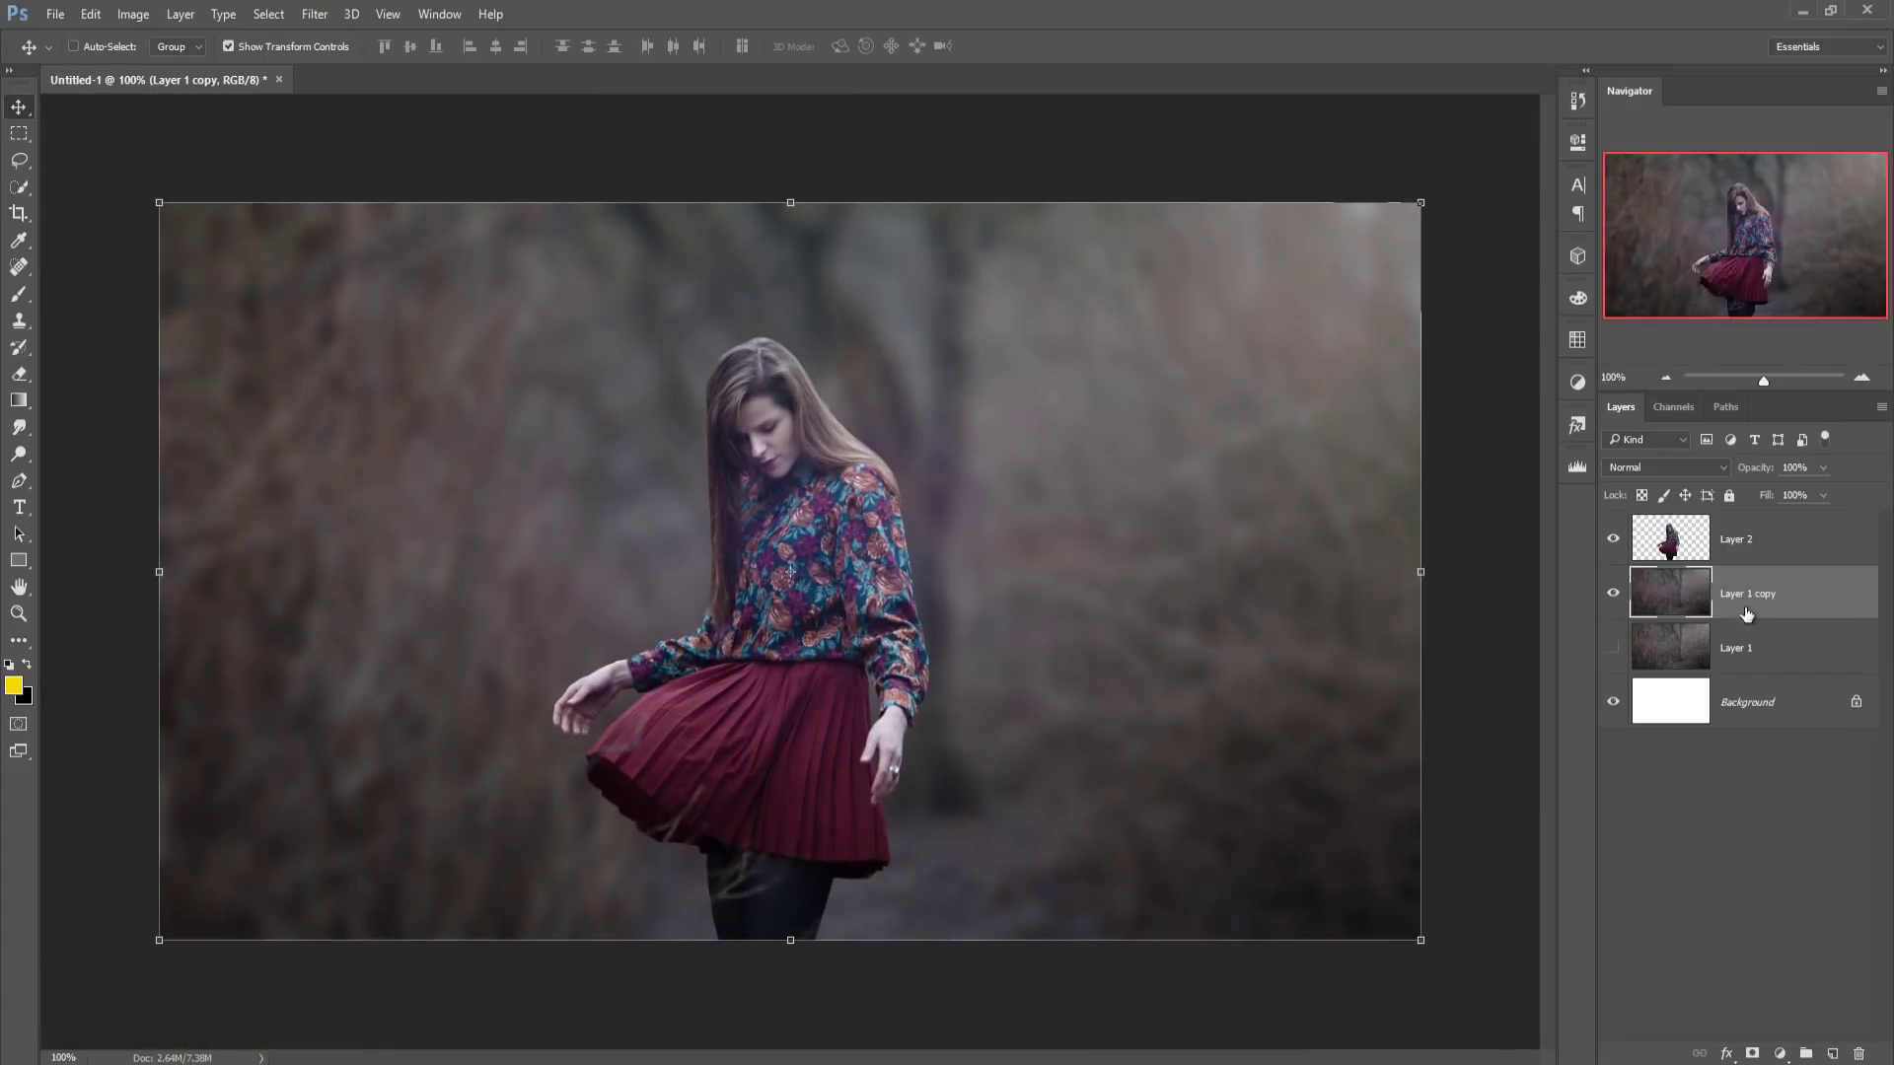
- Add new Layer 3 and pick a soft round brush at 175 px
{"action": "left_click", "coordinate": [1833, 1056]}
{"action": "left_click", "coordinate": [18, 296]}
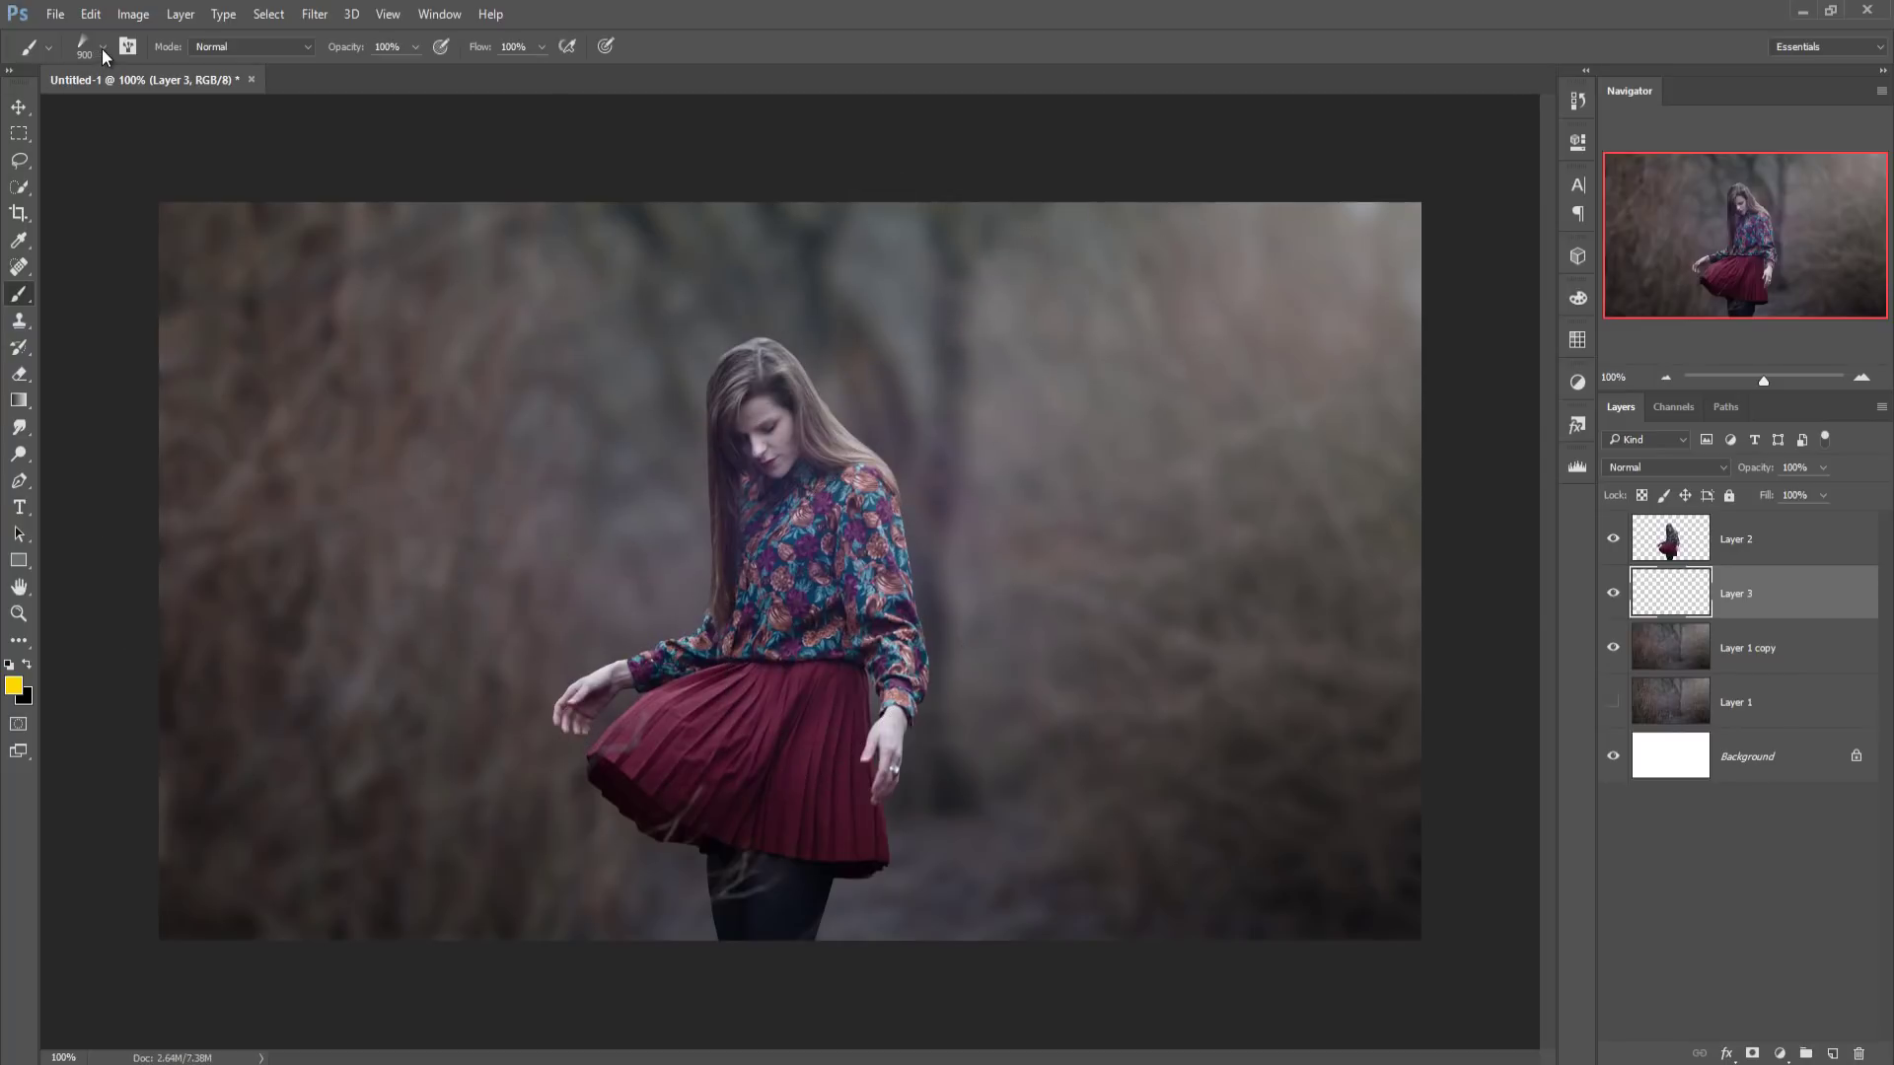
{"action": "right_click", "coordinate": [194, 356]}
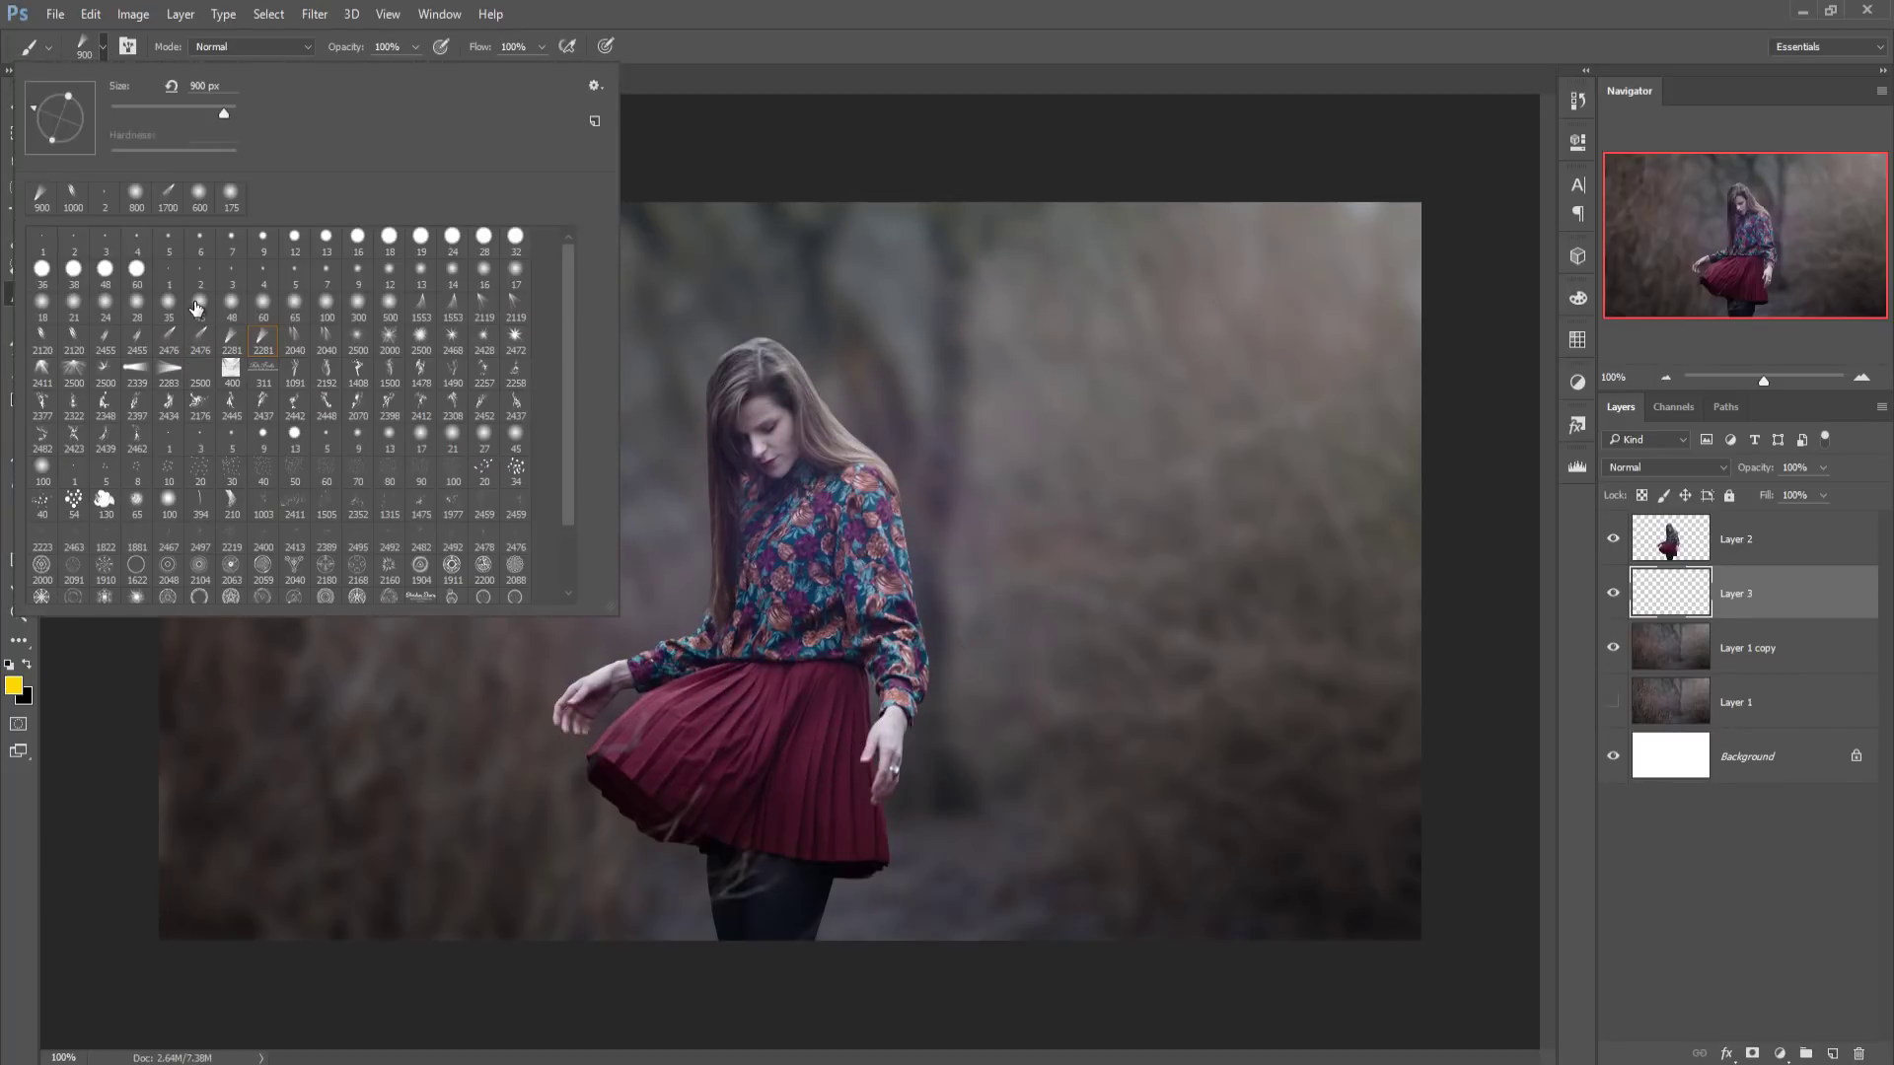
{"action": "left_click", "coordinate": [198, 306]}
{"action": "left_click", "coordinate": [1047, 8]}
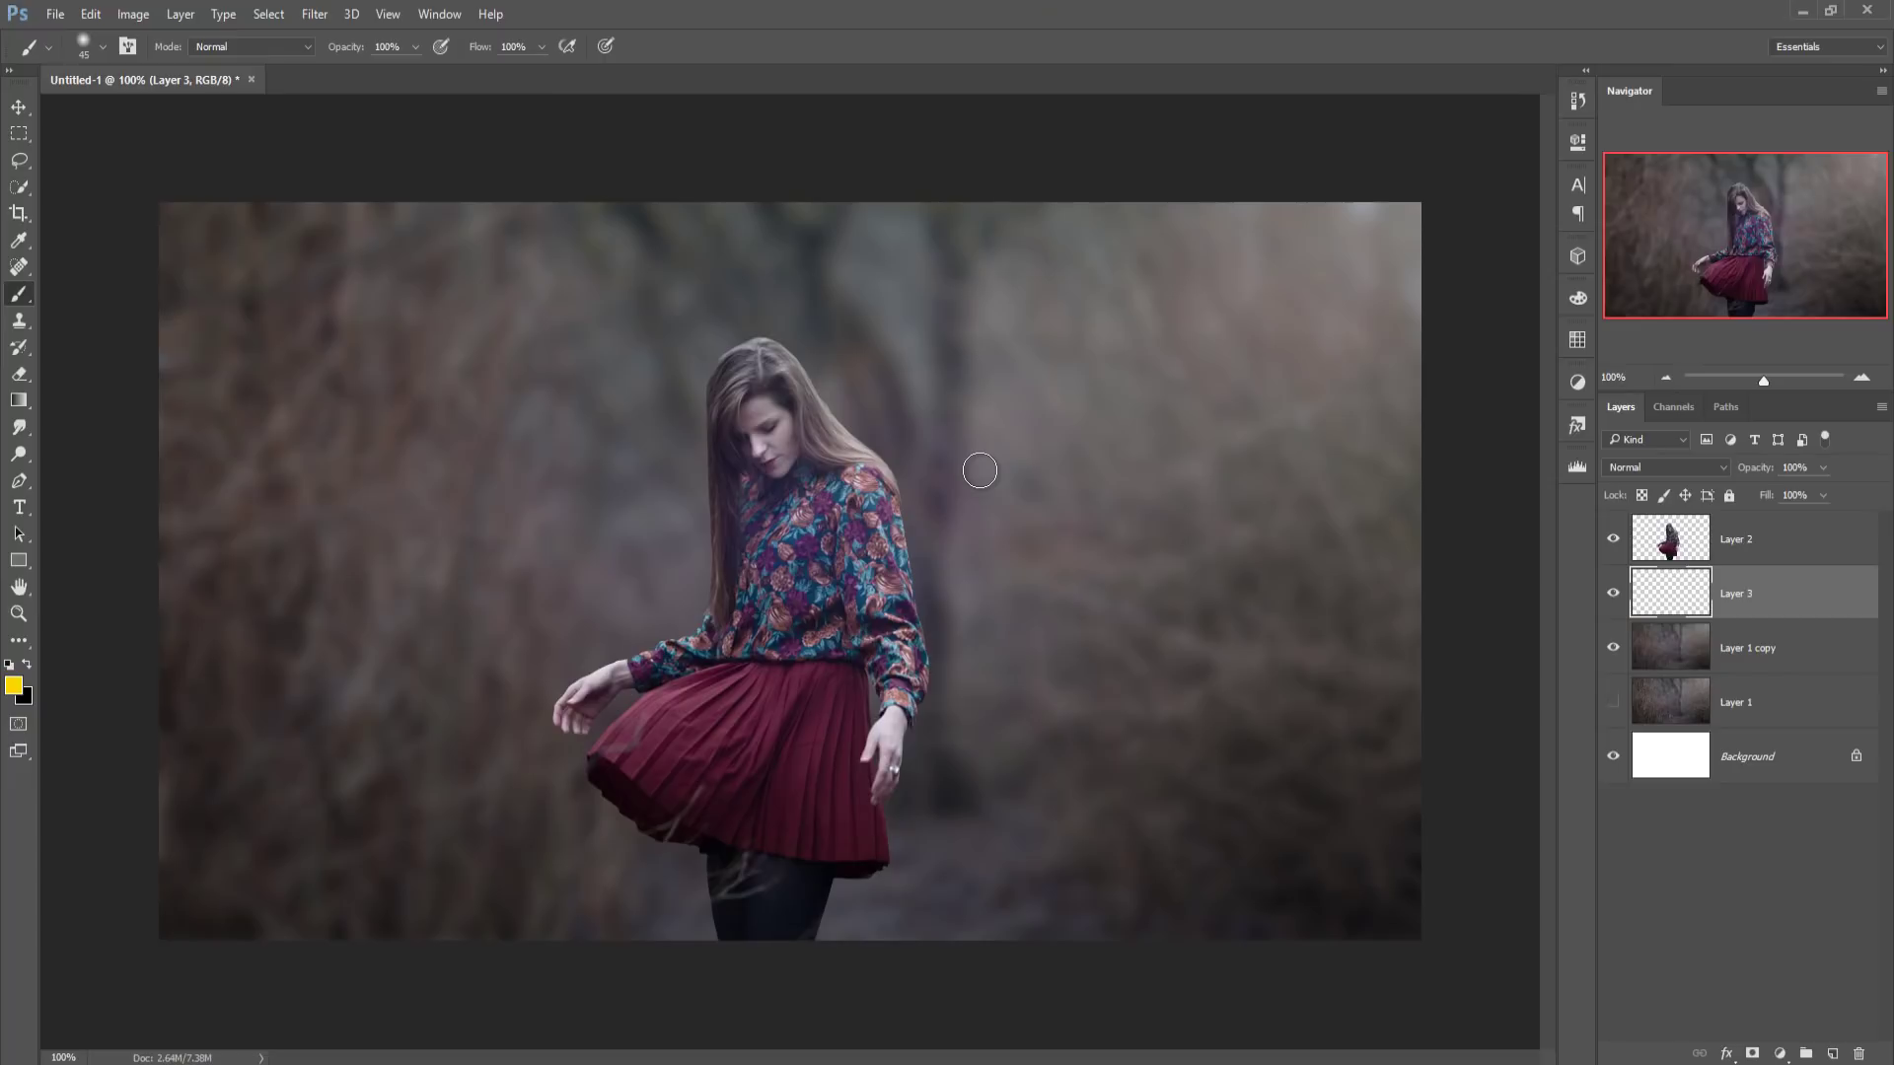
{"action": "key", "text": "bracketright"}
{"action": "key", "text": "bracketright"}
{"action": "key", "text": "bracketright"}
- Set the foreground colour to white and enlarge the brush to 500 px
{"action": "left_click", "coordinate": [13, 684]}
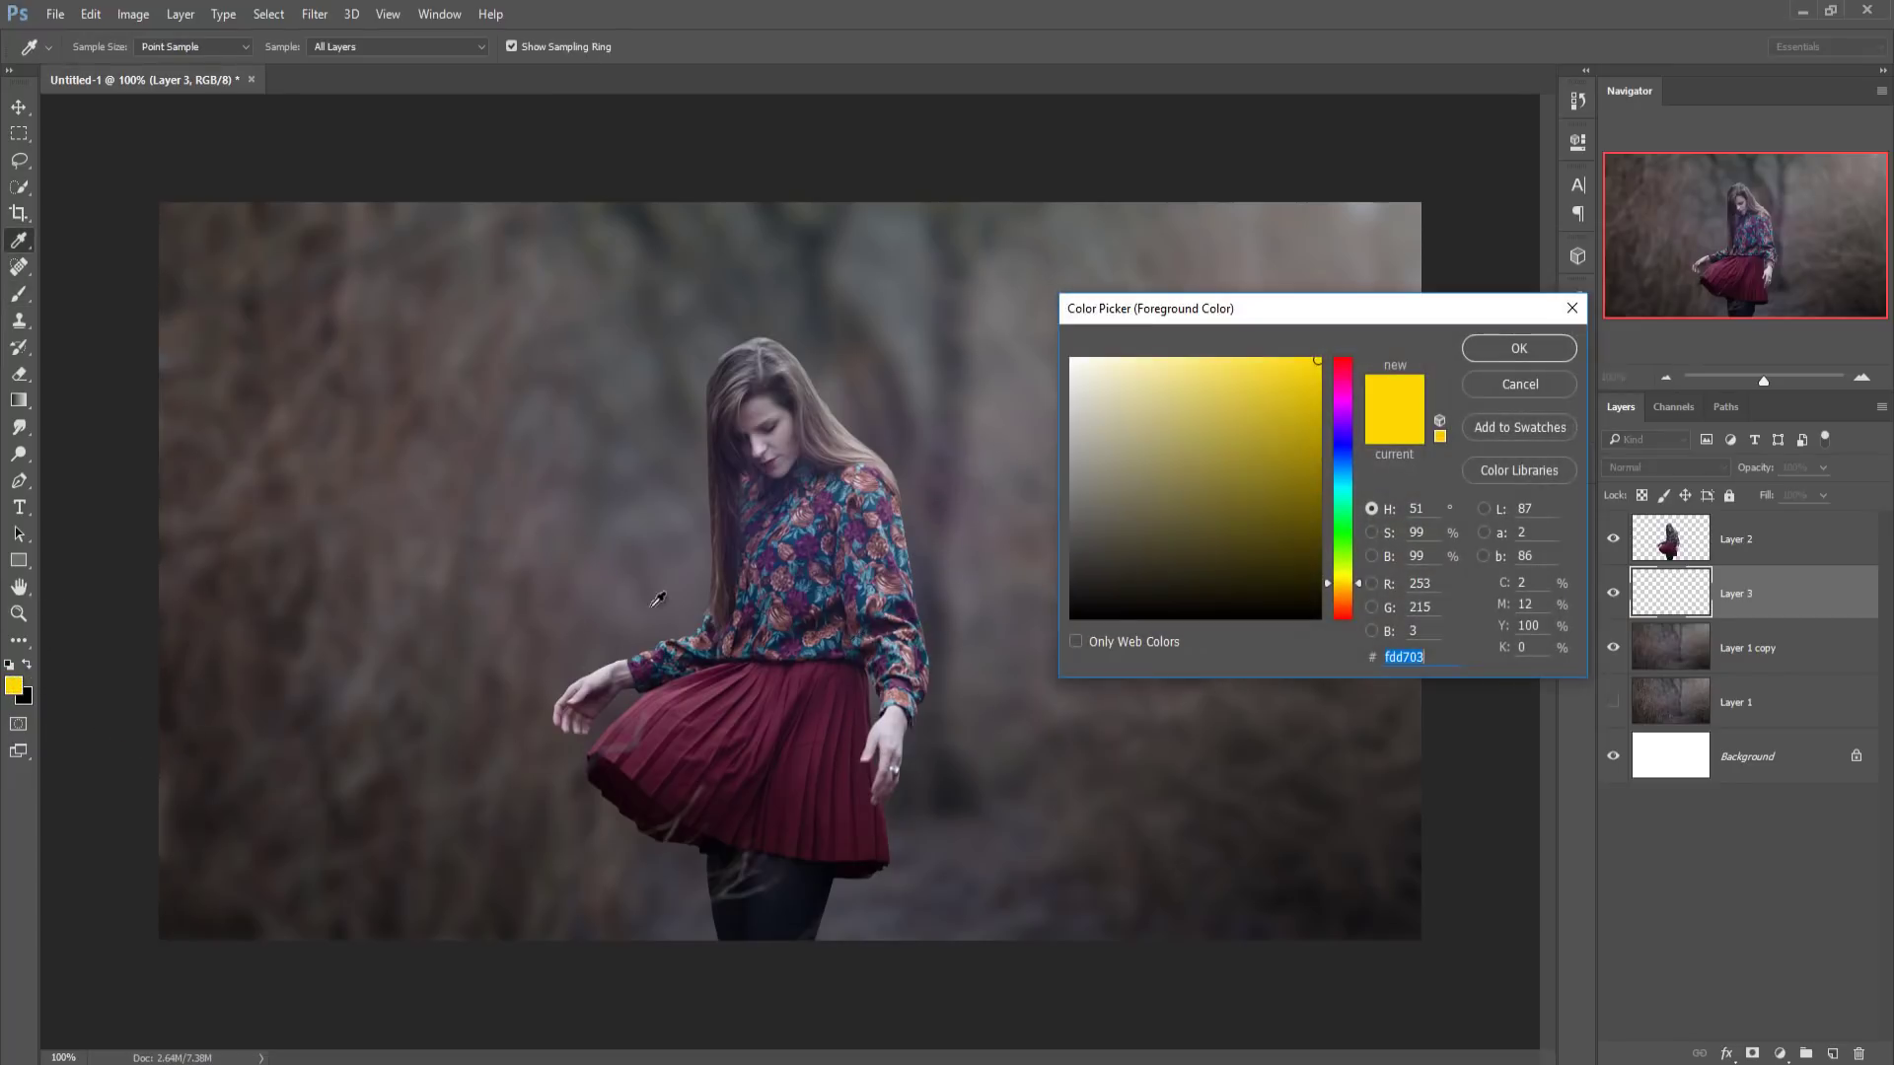
{"action": "left_click", "coordinate": [1072, 361]}
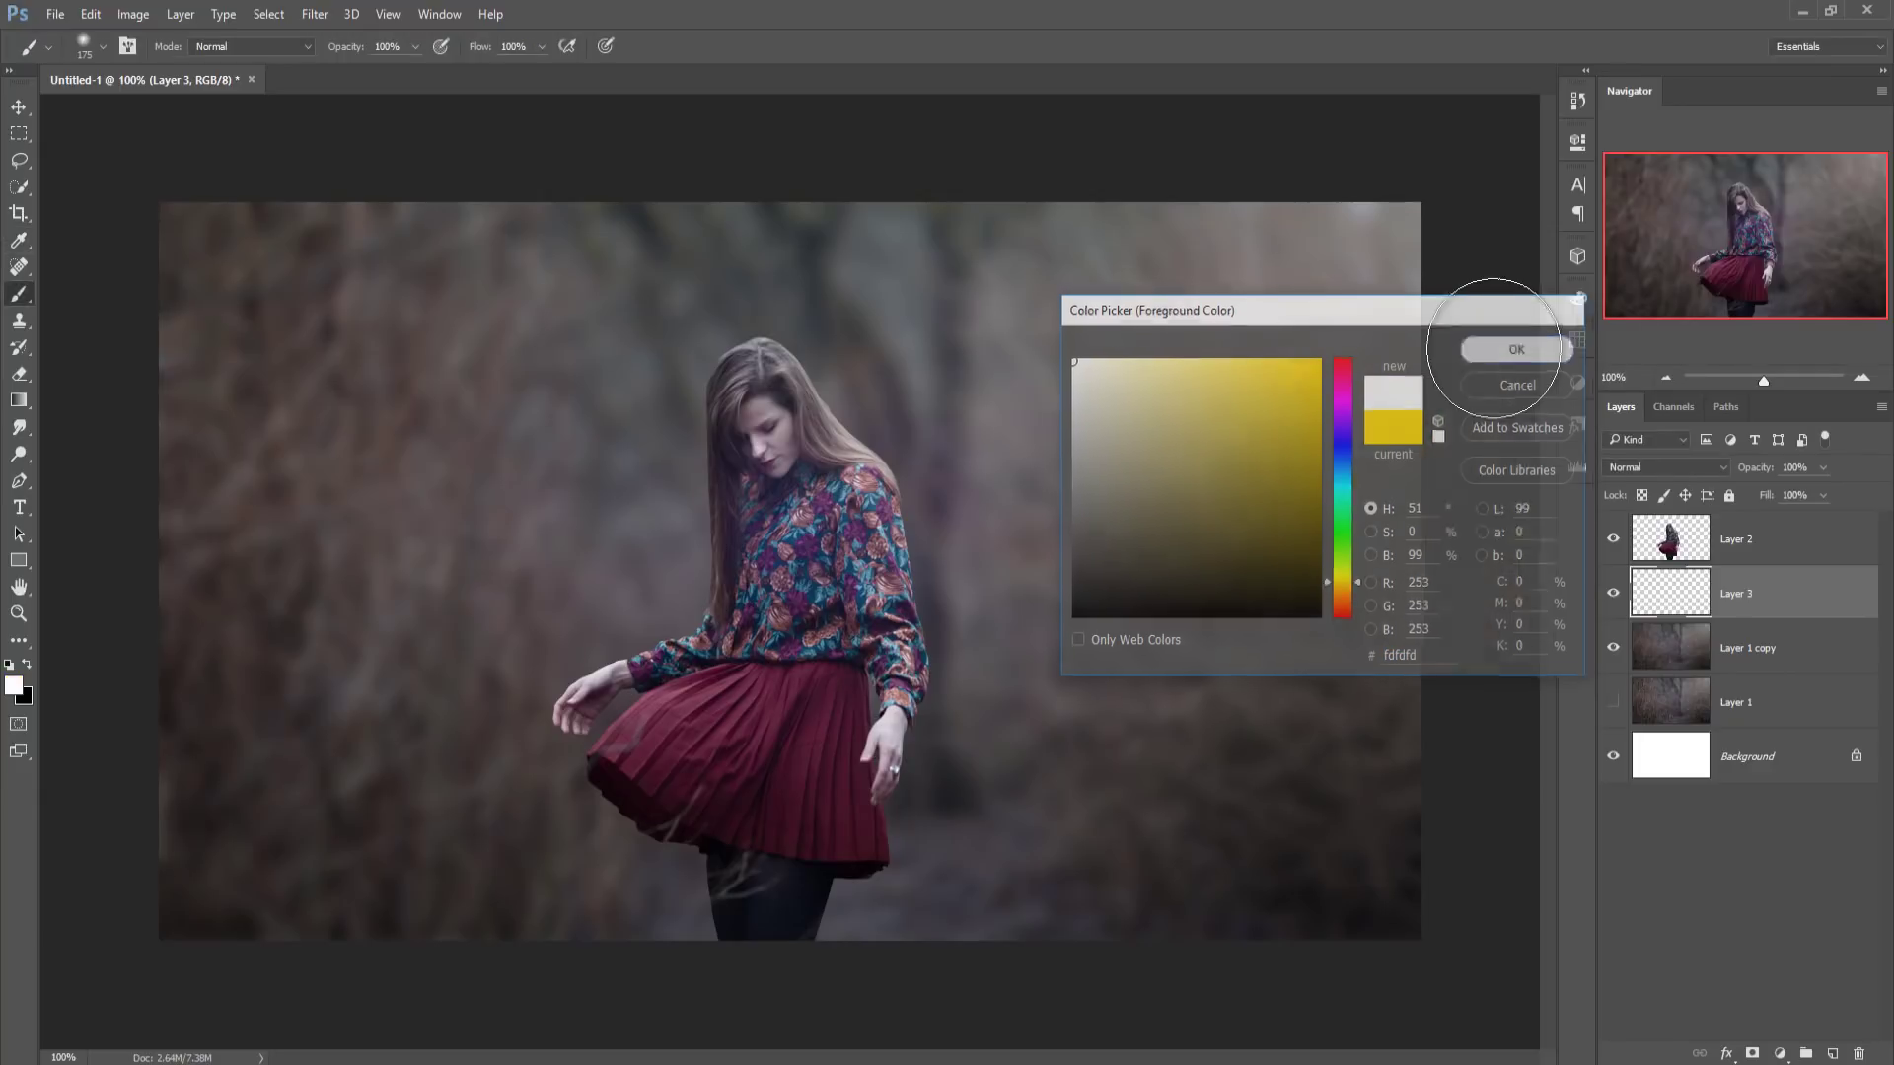
{"action": "left_click", "coordinate": [1504, 347]}
{"action": "key", "text": "bracketright"}
{"action": "key", "text": "bracketright"}
{"action": "key", "text": "bracketright"}
{"action": "key", "text": "bracketright"}
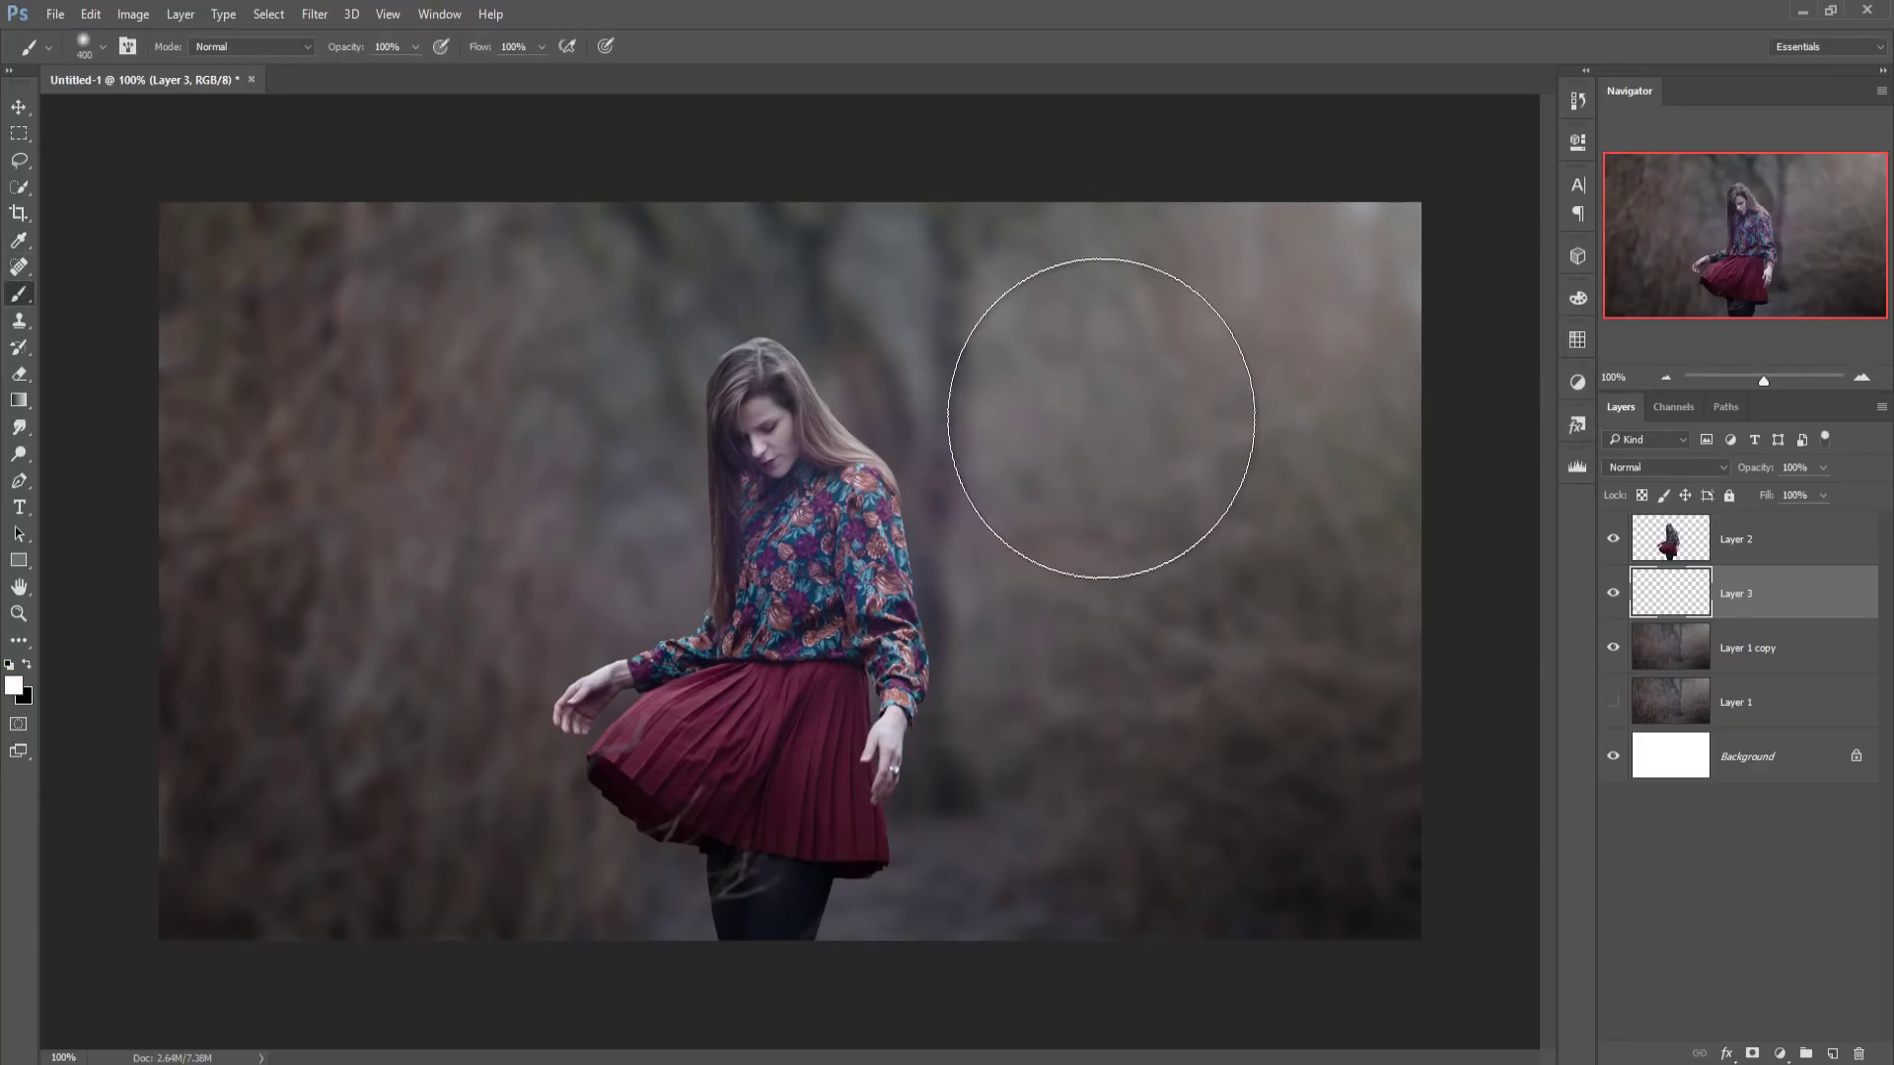
{"action": "key", "text": "bracketright"}
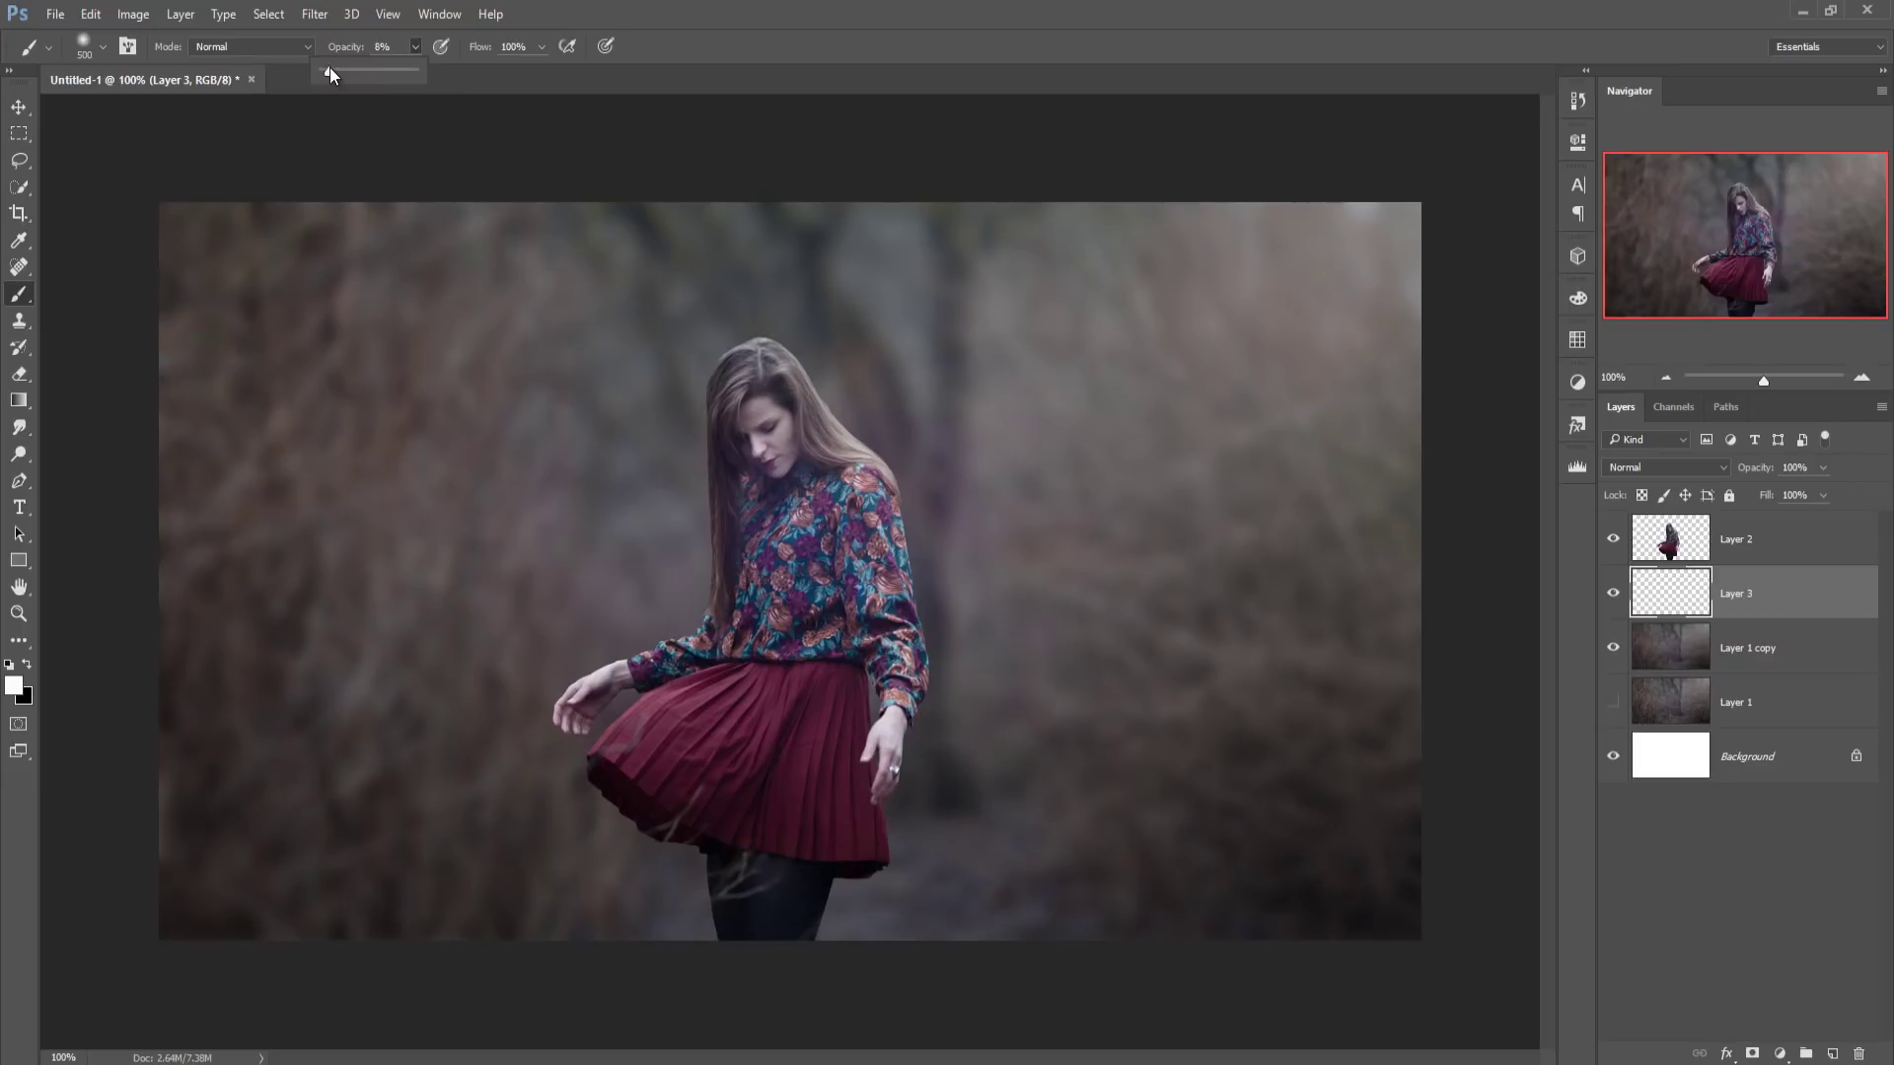
- Brush faint white haze around the woman's shoulder, right side and lower background
{"action": "left_click_drag", "start_coordinate": [987, 523], "coordinate": [878, 631]}
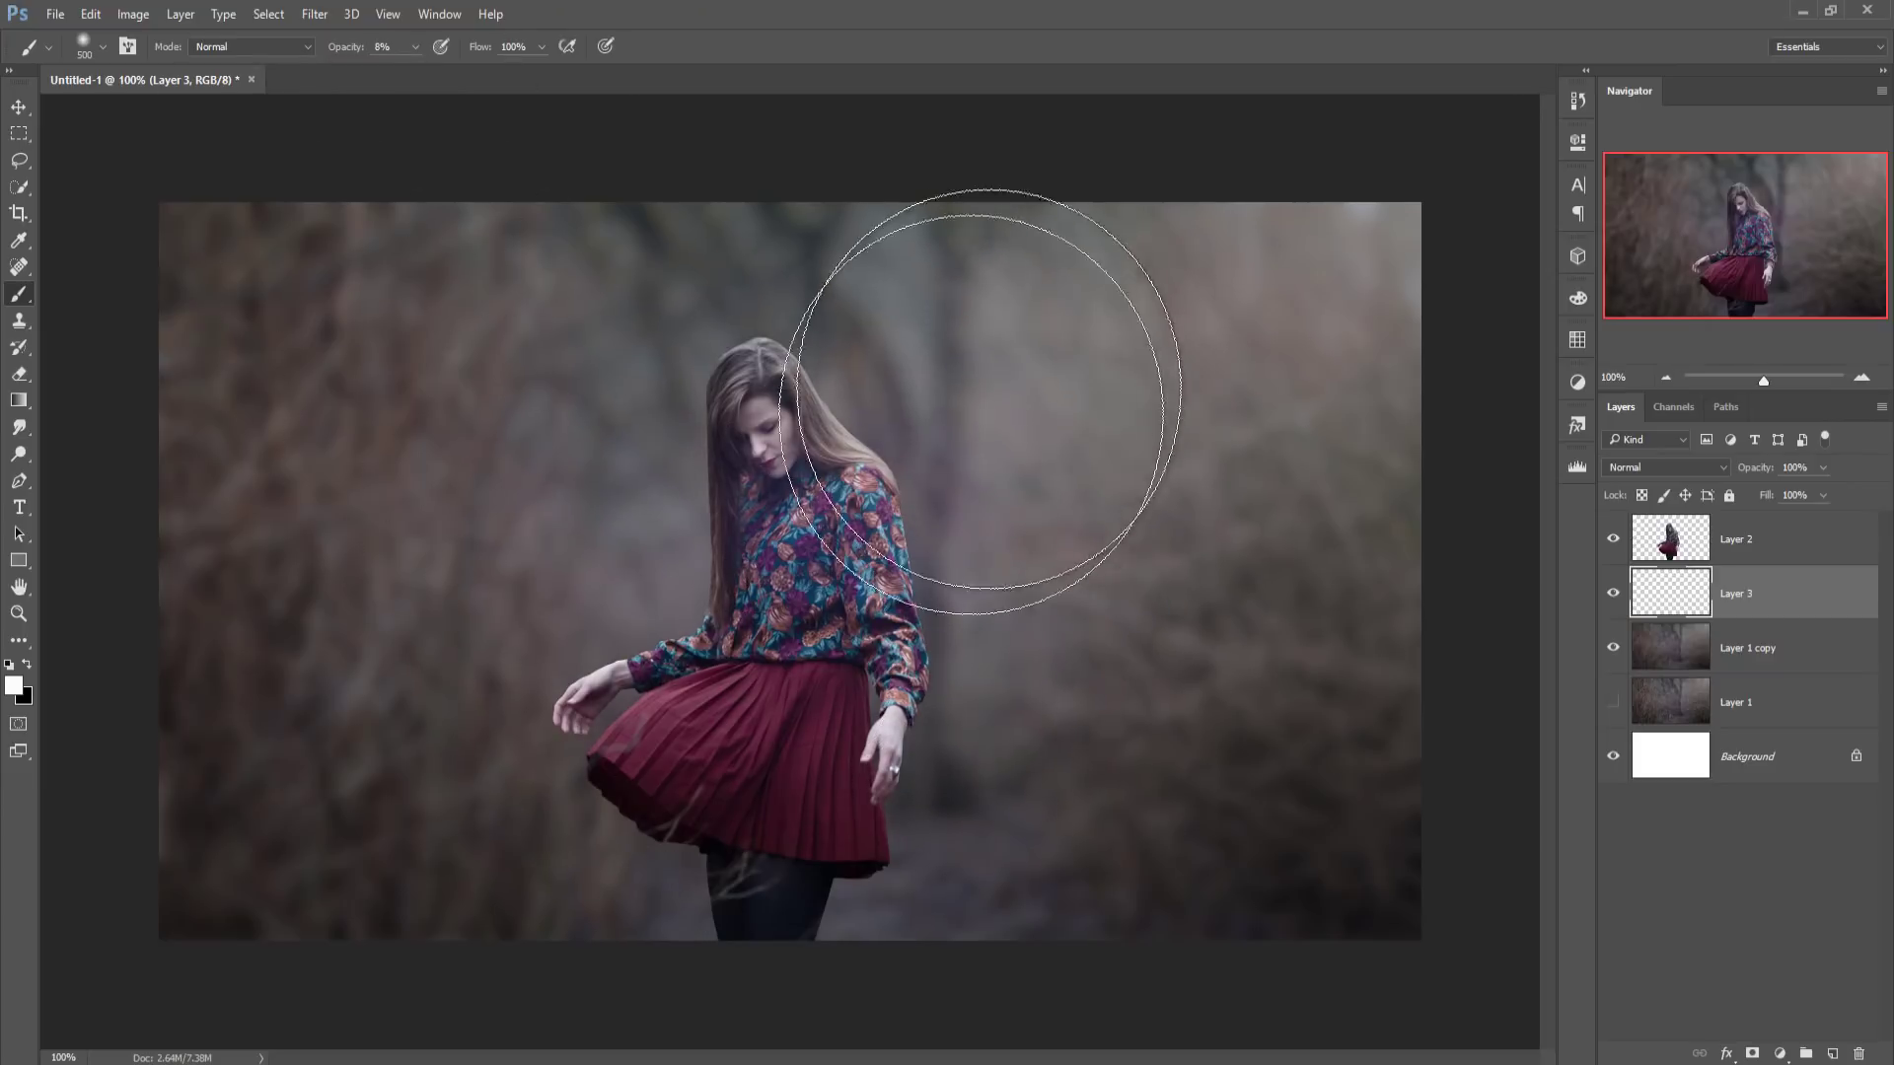
{"action": "mouse_move", "coordinate": [982, 403]}
{"action": "left_mouse_down"}
{"action": "mouse_move", "coordinate": [1226, 275]}
{"action": "mouse_move", "coordinate": [1184, 423]}
{"action": "mouse_move", "coordinate": [845, 829]}
{"action": "mouse_move", "coordinate": [557, 878]}
{"action": "mouse_move", "coordinate": [464, 947]}
{"action": "left_mouse_up"}
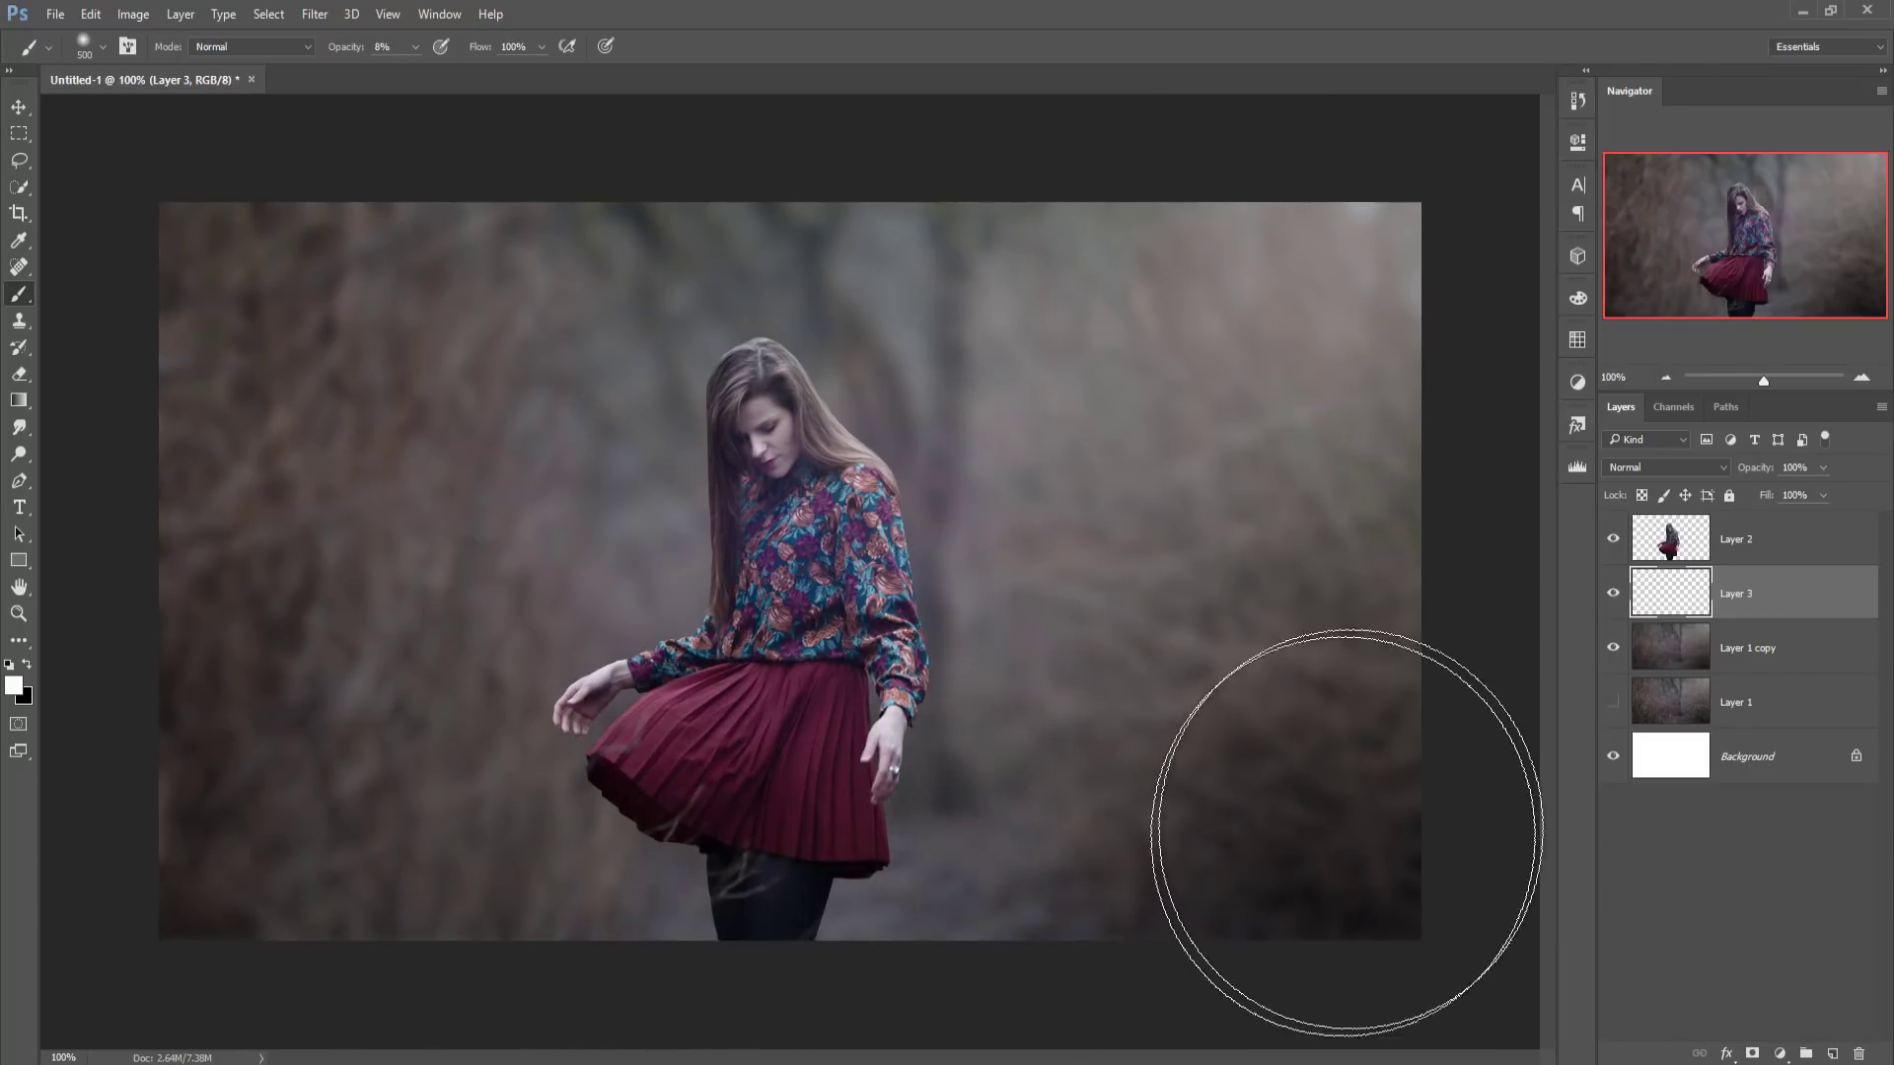
{"action": "mouse_move", "coordinate": [1347, 833]}
{"action": "left_mouse_down"}
{"action": "mouse_move", "coordinate": [1310, 444]}
{"action": "mouse_move", "coordinate": [846, 541]}
{"action": "mouse_move", "coordinate": [951, 470]}
{"action": "mouse_move", "coordinate": [1015, 388]}
{"action": "mouse_move", "coordinate": [769, 642]}
{"action": "mouse_move", "coordinate": [664, 803]}
{"action": "mouse_move", "coordinate": [765, 677]}
{"action": "mouse_move", "coordinate": [846, 474]}
{"action": "mouse_move", "coordinate": [666, 908]}
{"action": "mouse_move", "coordinate": [702, 814]}
{"action": "left_mouse_up"}
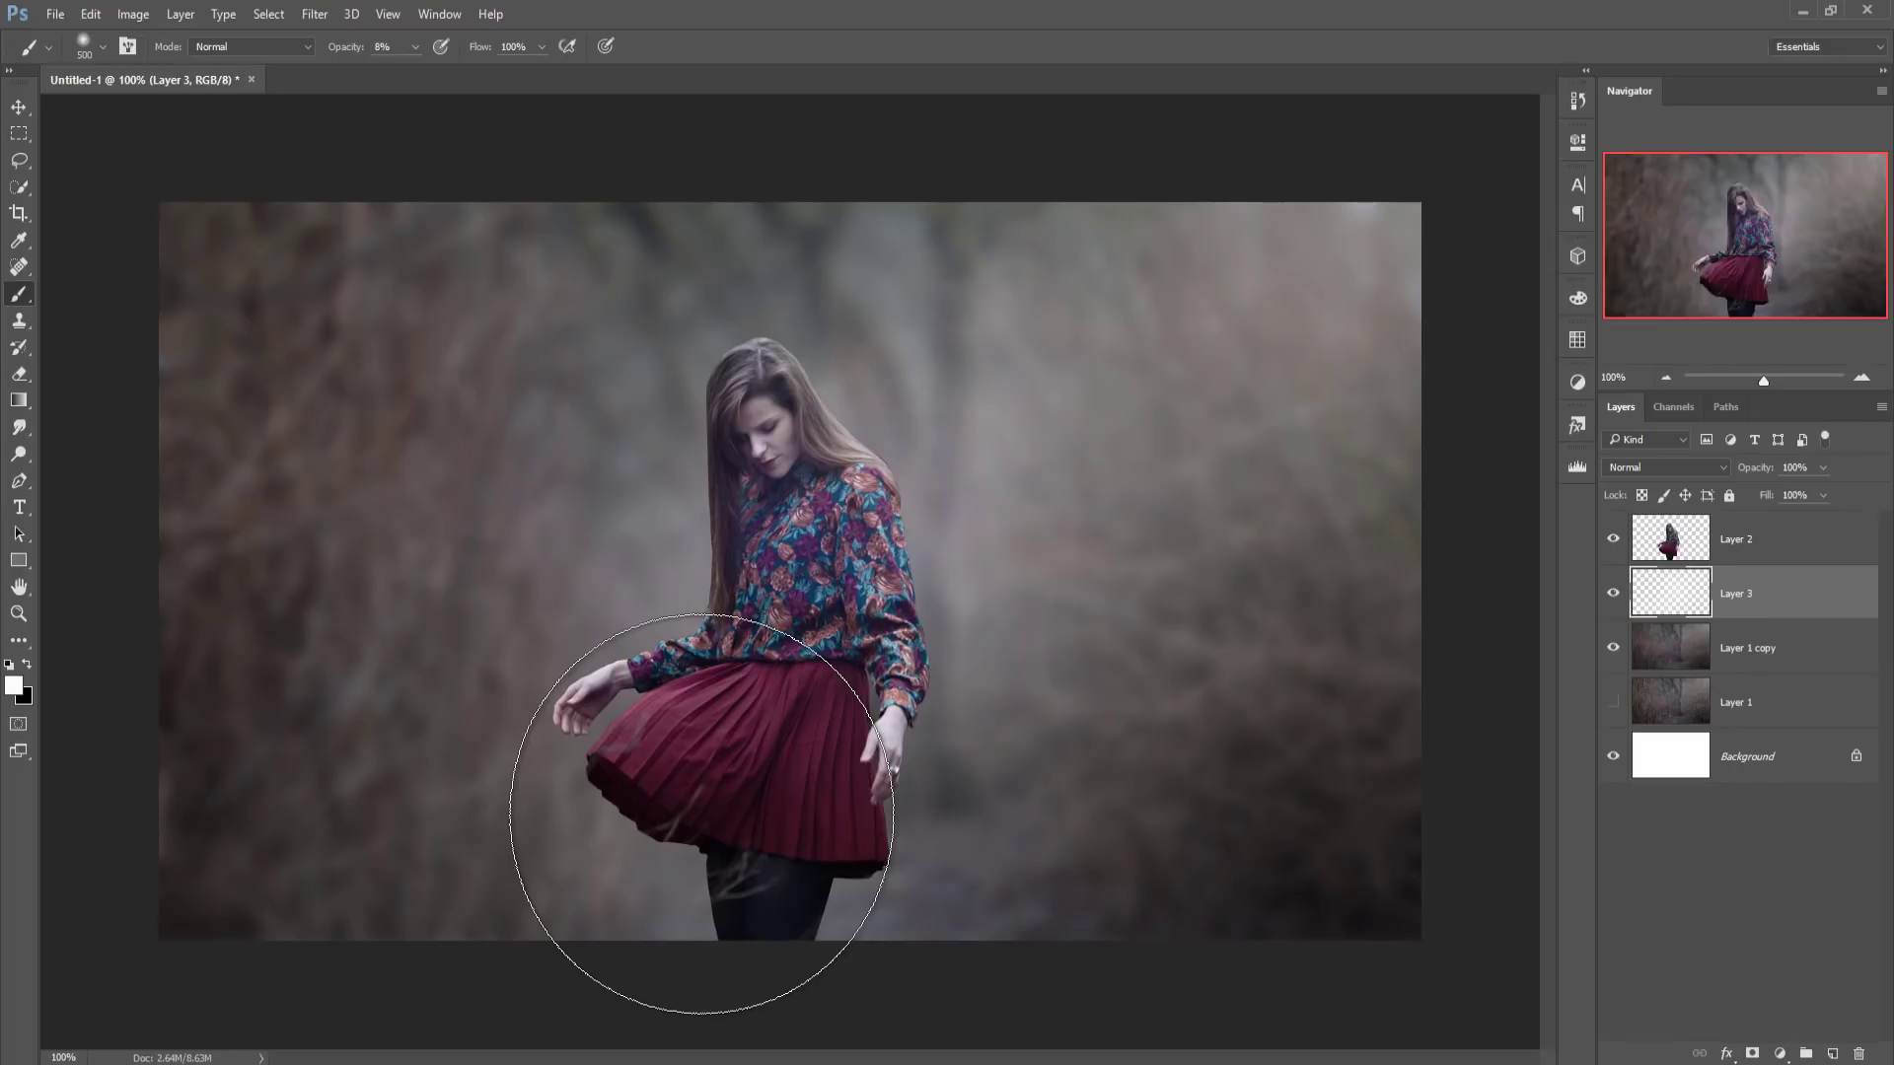
{"action": "mouse_move", "coordinate": [701, 814]}
{"action": "left_mouse_down"}
{"action": "mouse_move", "coordinate": [542, 833]}
{"action": "mouse_move", "coordinate": [423, 909]}
{"action": "mouse_move", "coordinate": [1052, 394]}
{"action": "mouse_move", "coordinate": [769, 550]}
{"action": "mouse_move", "coordinate": [962, 414]}
{"action": "mouse_move", "coordinate": [1016, 262]}
{"action": "mouse_move", "coordinate": [1036, 267]}
{"action": "mouse_move", "coordinate": [973, 533]}
{"action": "mouse_move", "coordinate": [844, 673]}
{"action": "mouse_move", "coordinate": [757, 824]}
{"action": "mouse_move", "coordinate": [516, 731]}
{"action": "left_mouse_up"}
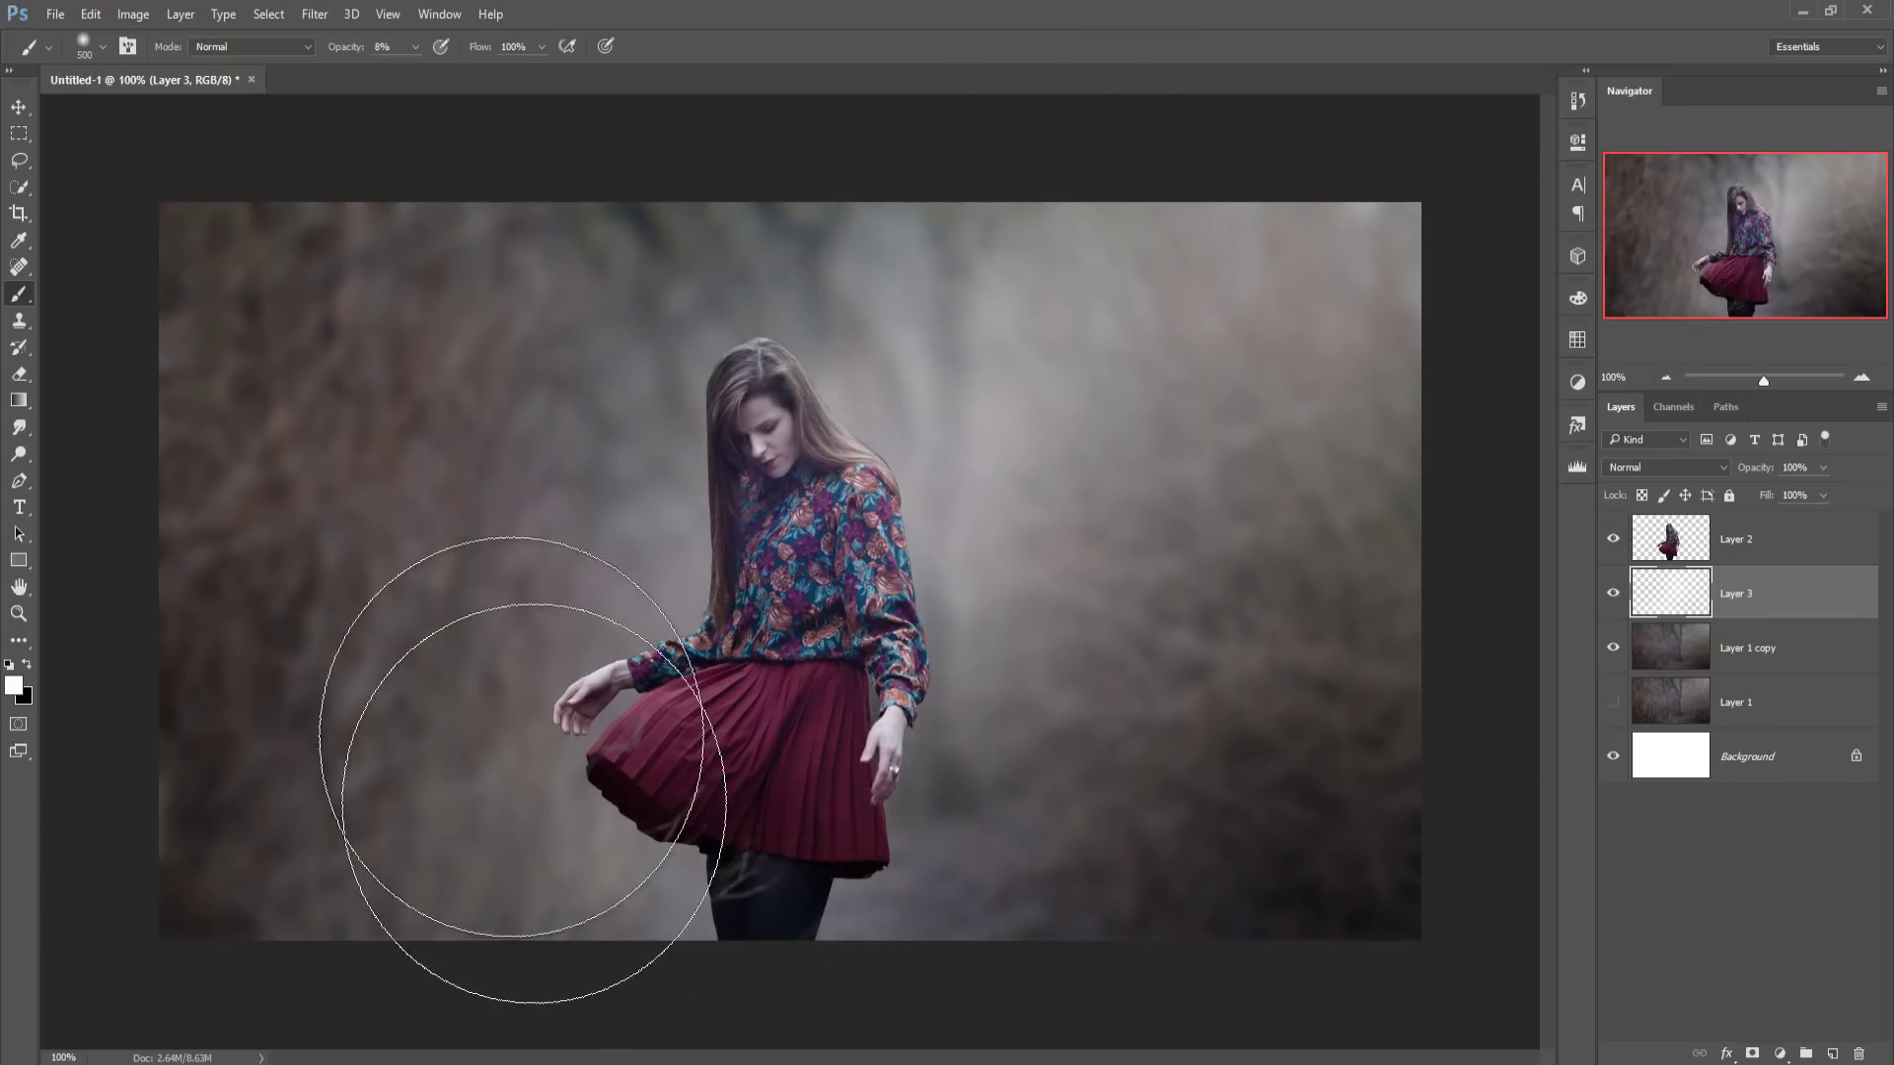
{"action": "left_click", "coordinate": [13, 109]}
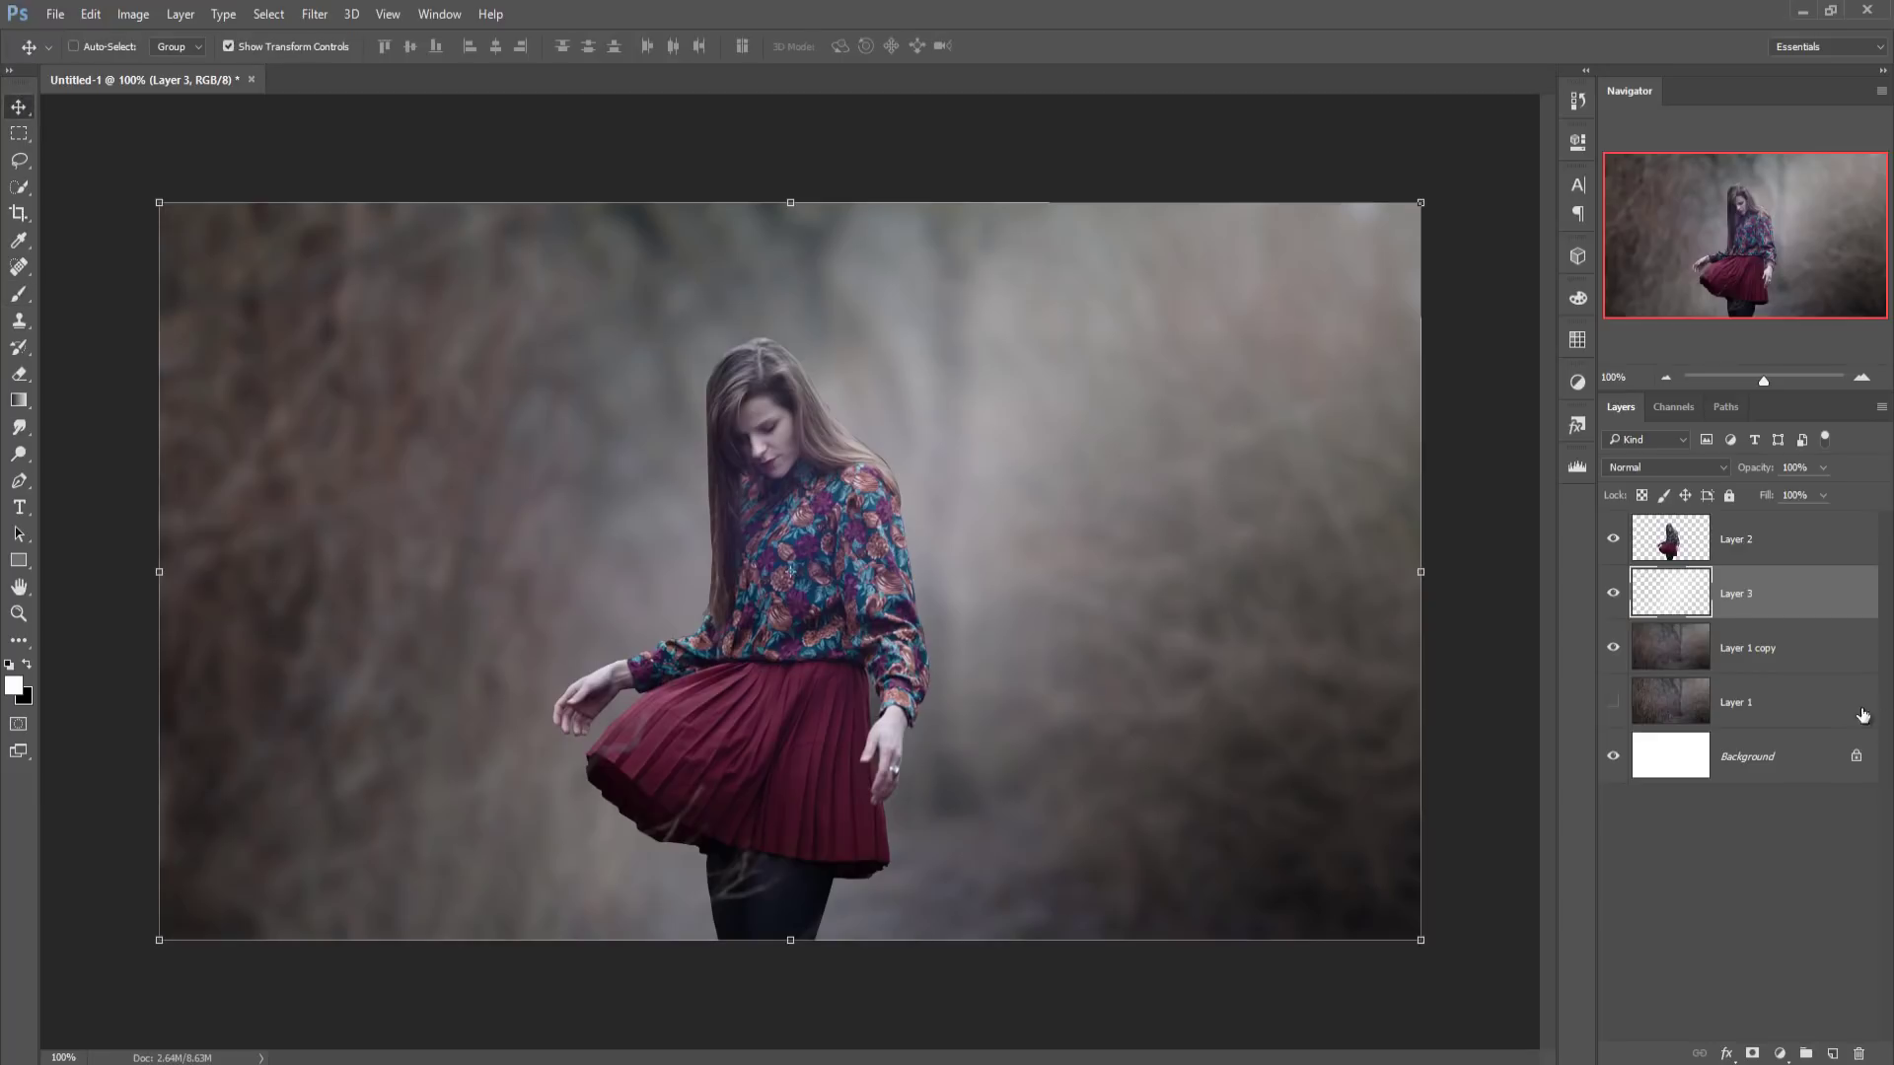
- Add a white mask to the blurred Layer 1 copy and zoom in with a 40 px brush
{"action": "left_click", "coordinate": [1693, 650]}
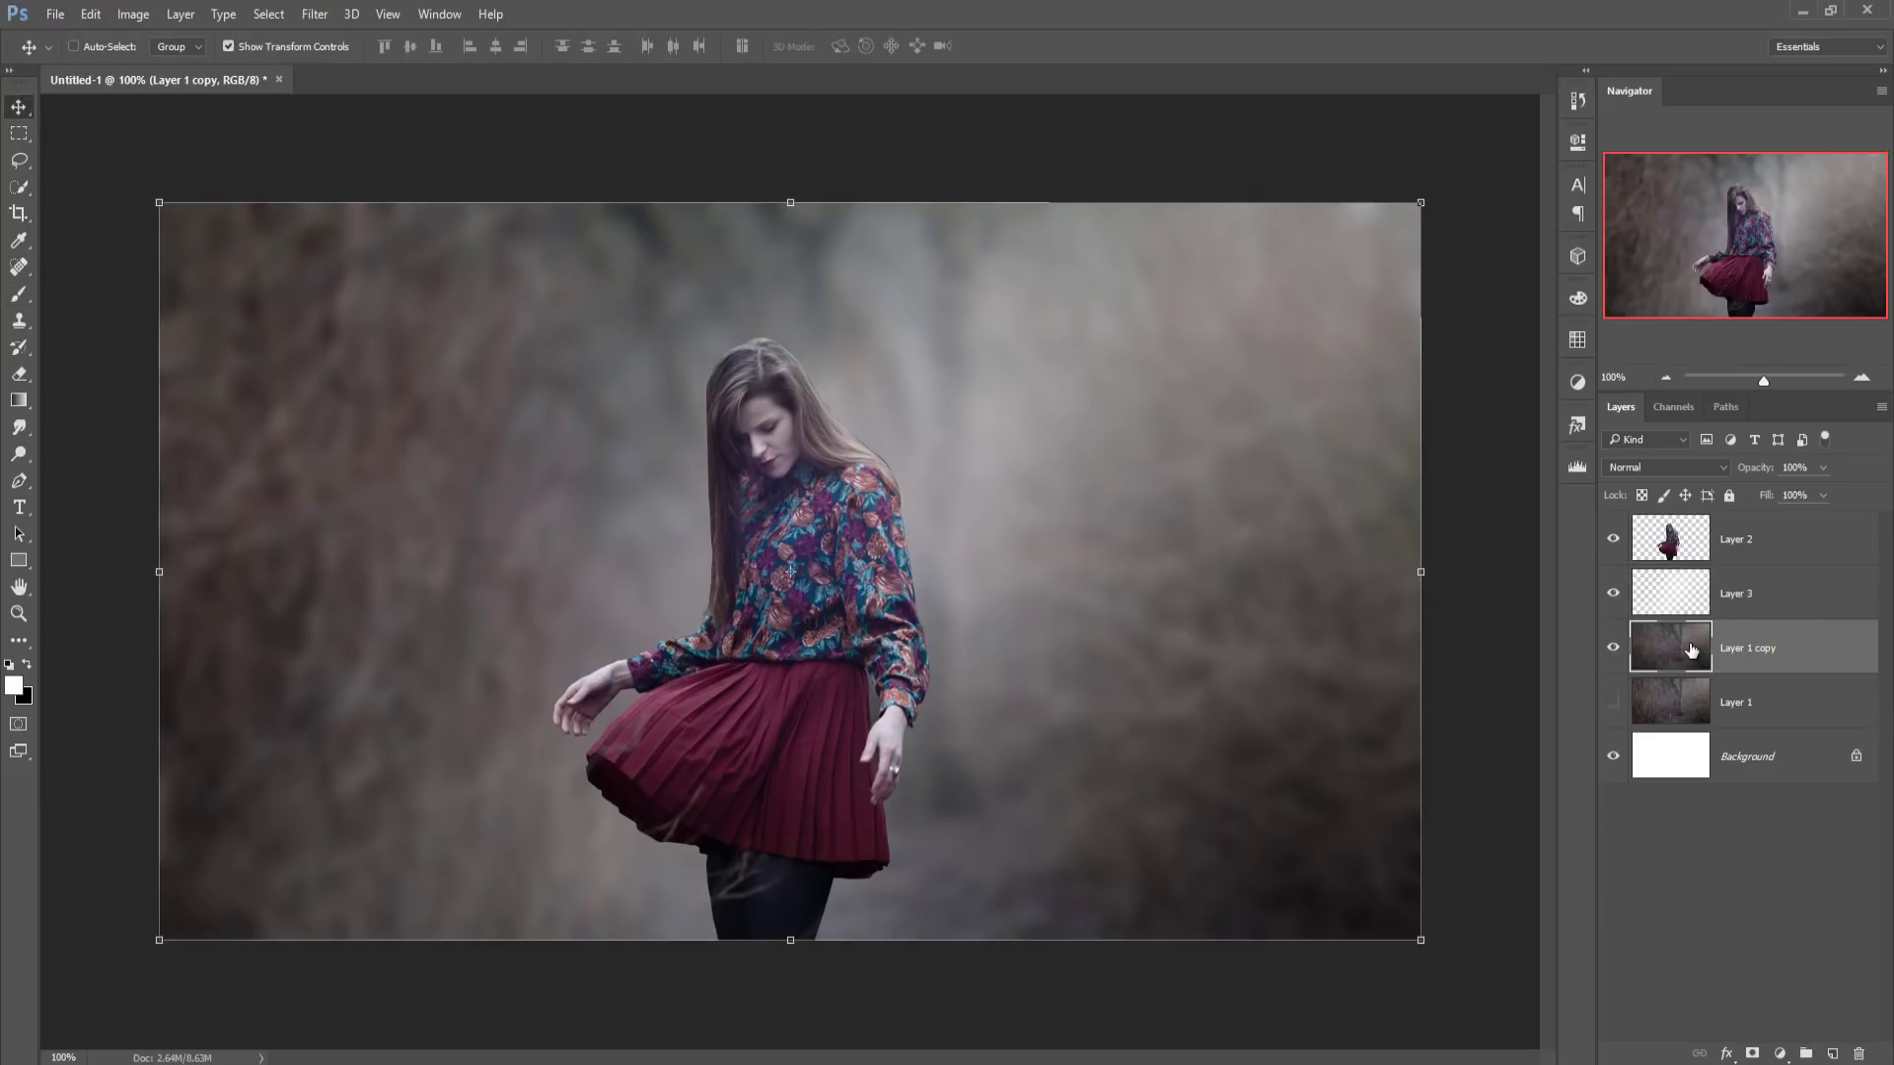
{"action": "left_click", "coordinate": [1754, 1053]}
{"action": "left_click", "coordinate": [19, 295]}
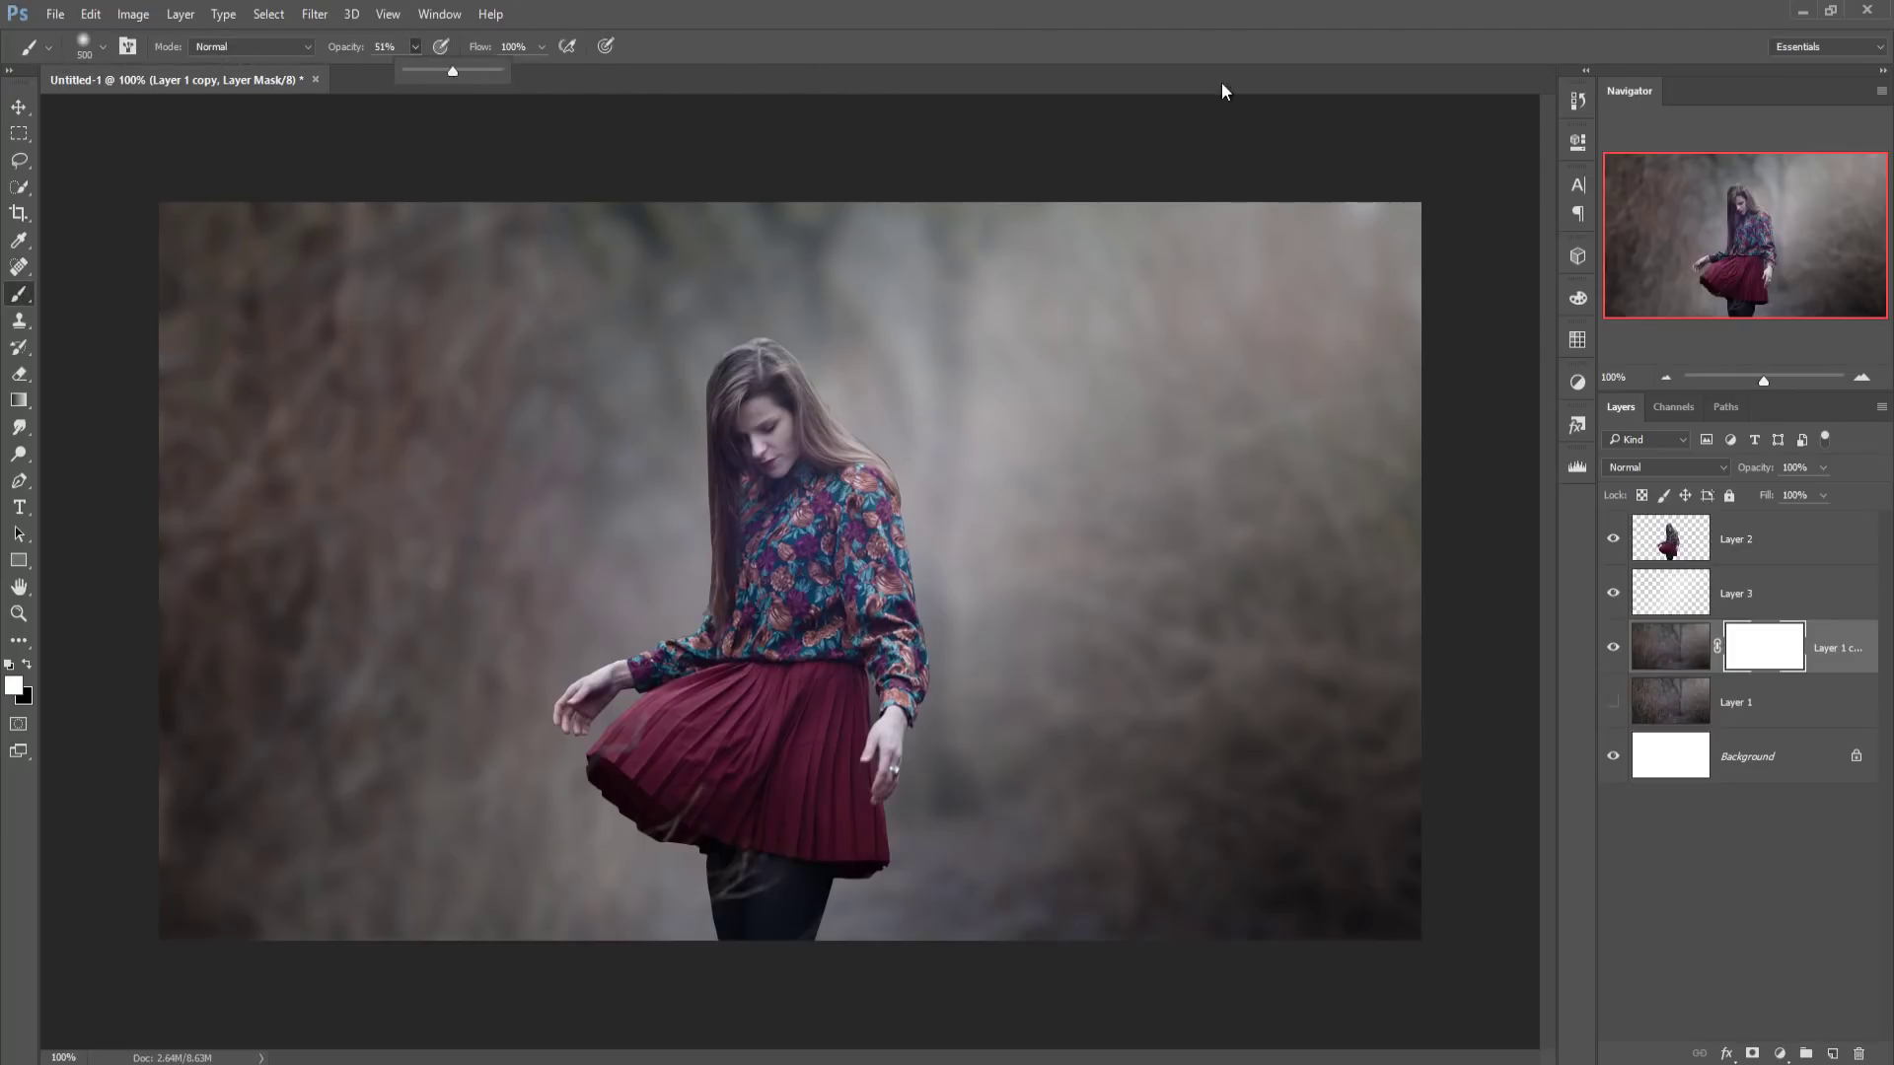
{"action": "key", "text": "ctrl+plus"}
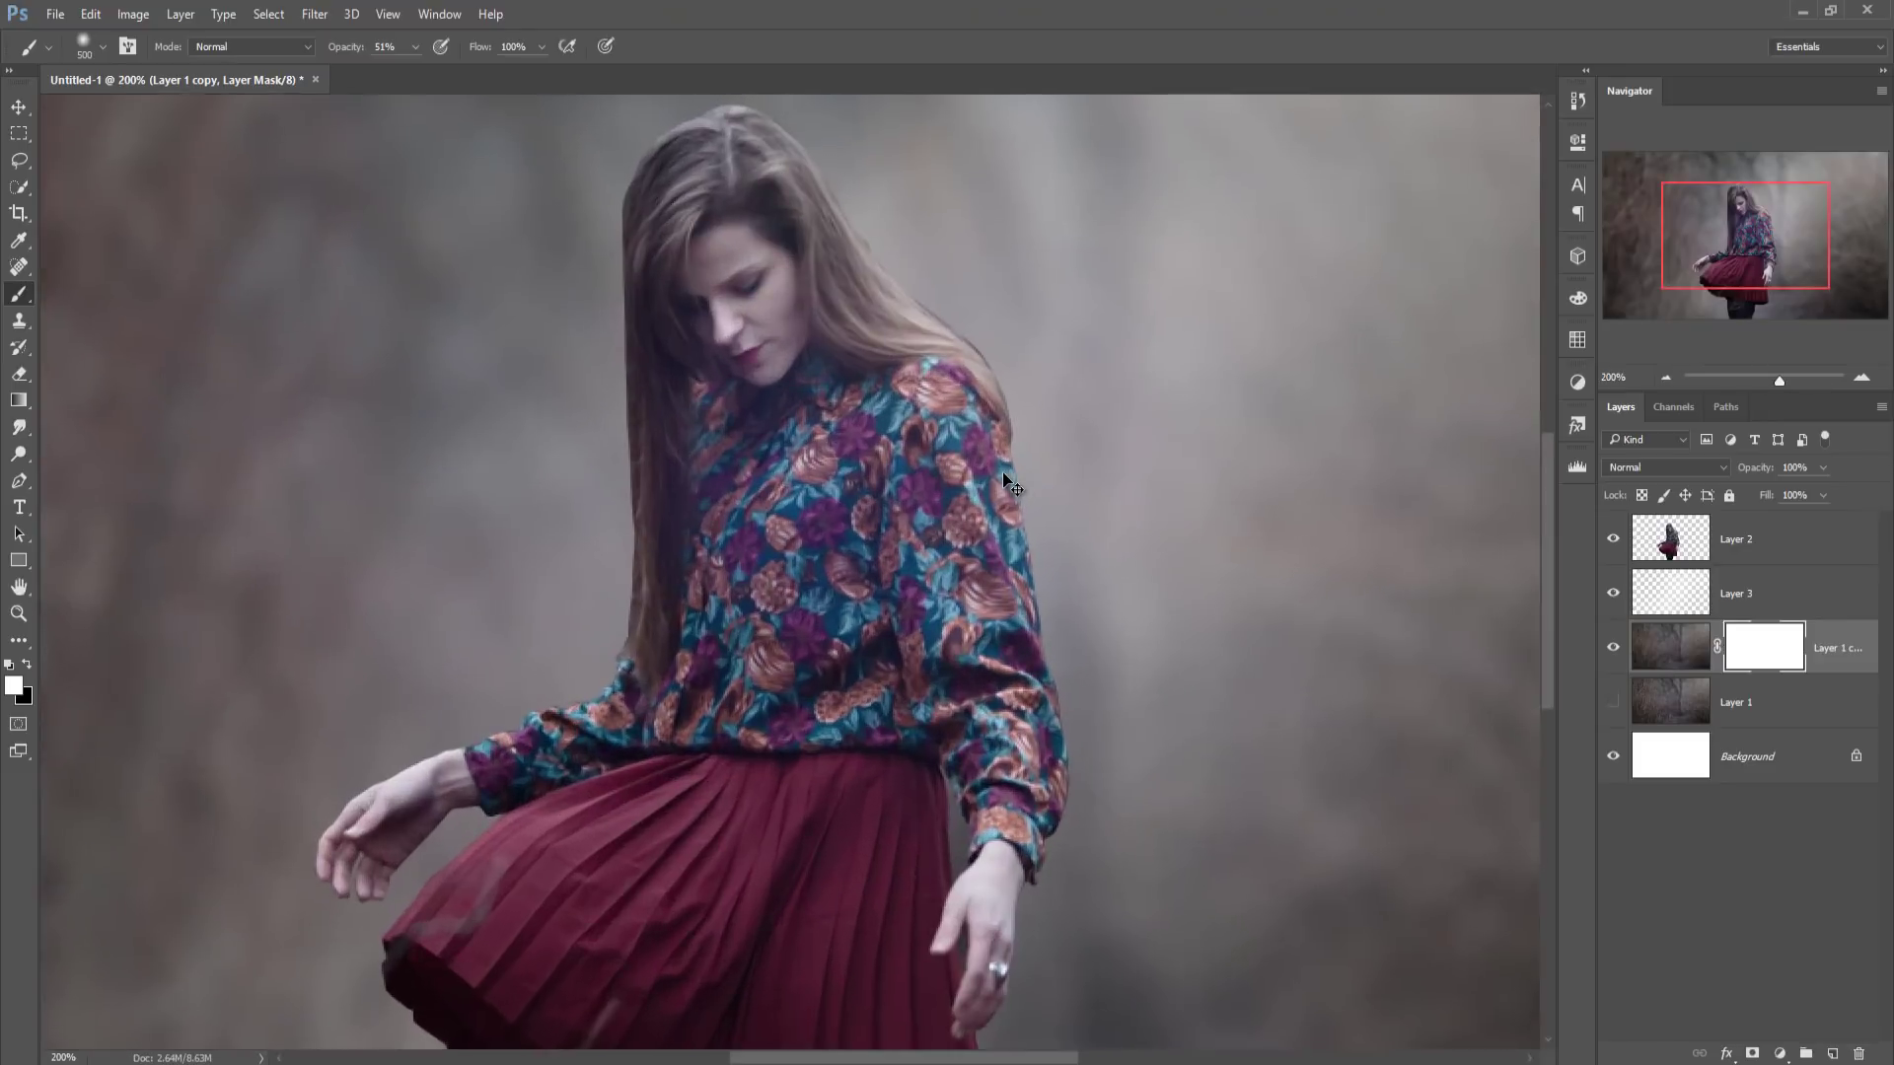
{"action": "key", "text": "ctrl+plus"}
{"action": "key", "text": "ctrl+plus"}
{"action": "left_click_drag", "start_coordinate": [730, 592], "coordinate": [822, 921]}
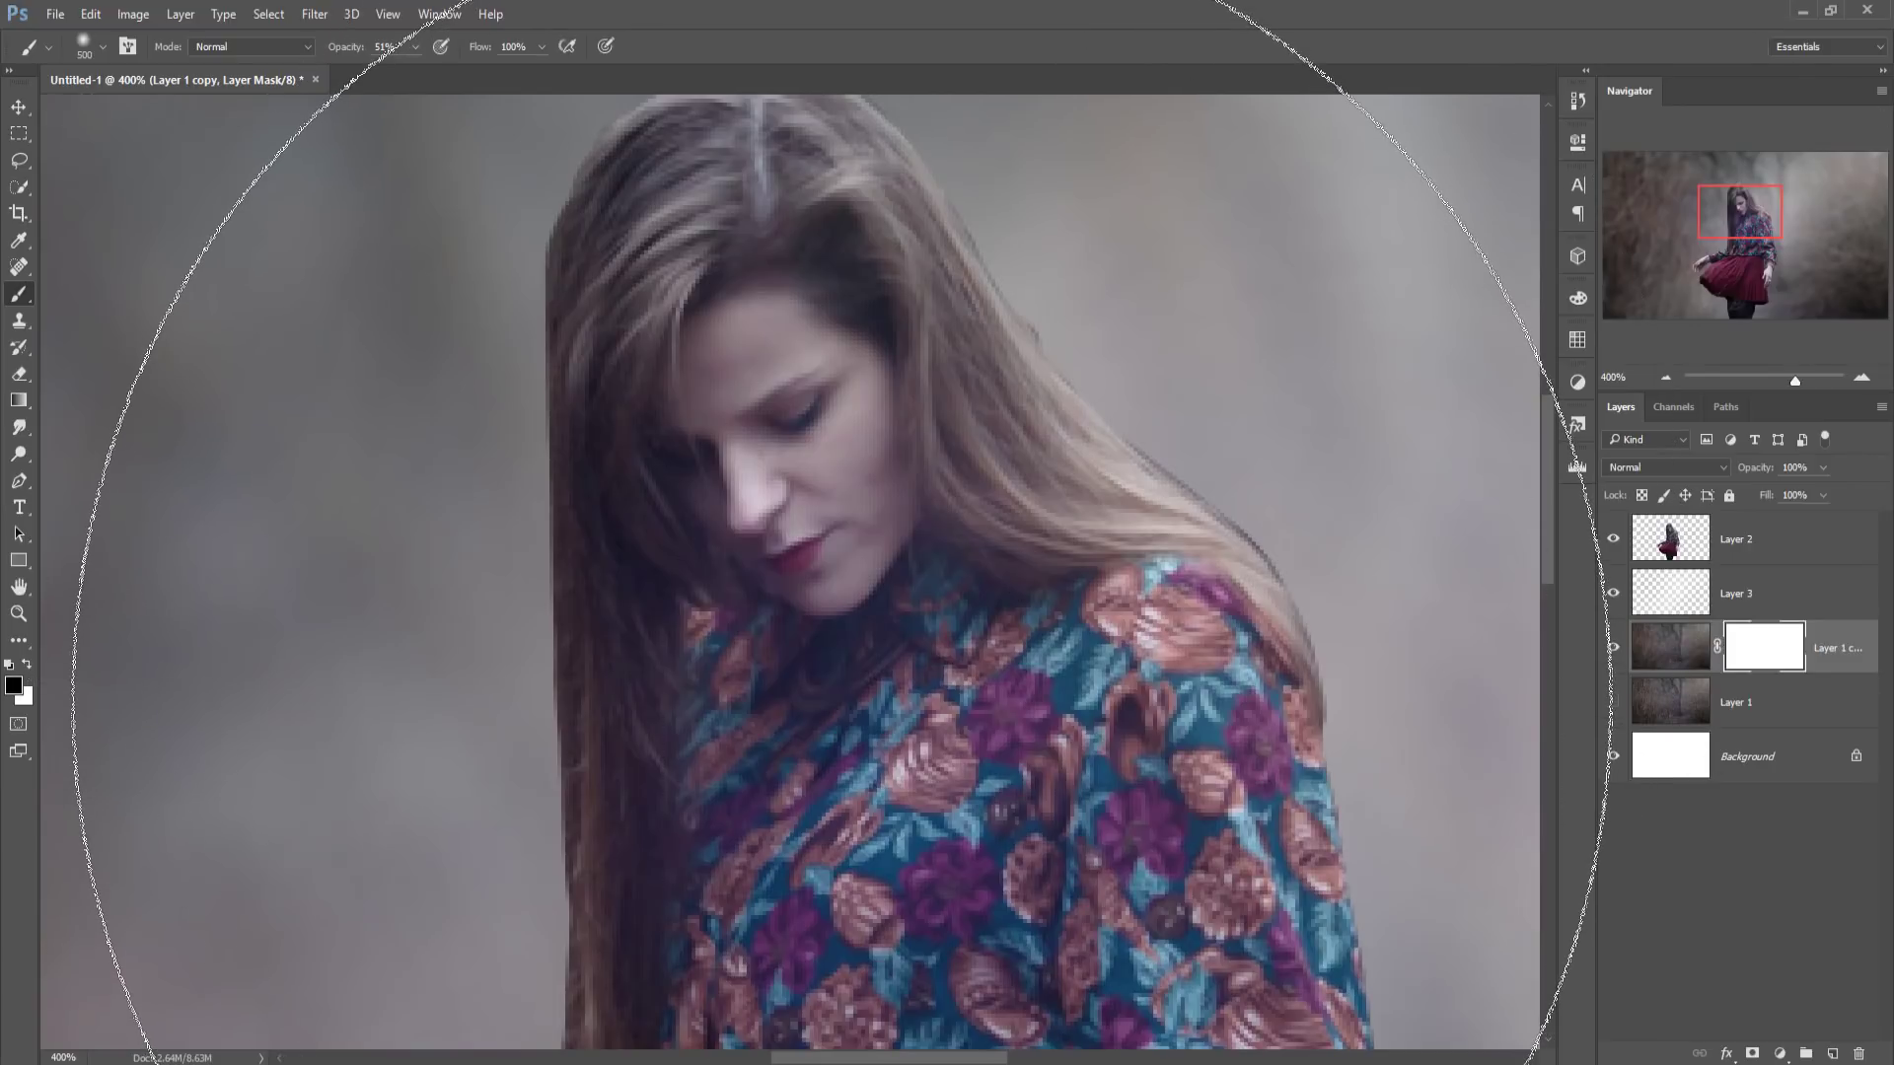
{"action": "key", "text": "bracketleft"}
{"action": "key", "text": "bracketleft"}
{"action": "key", "text": "bracketleft"}
{"action": "key", "text": "bracketleft"}
{"action": "key", "text": "bracketleft"}
{"action": "key", "text": "bracketleft"}
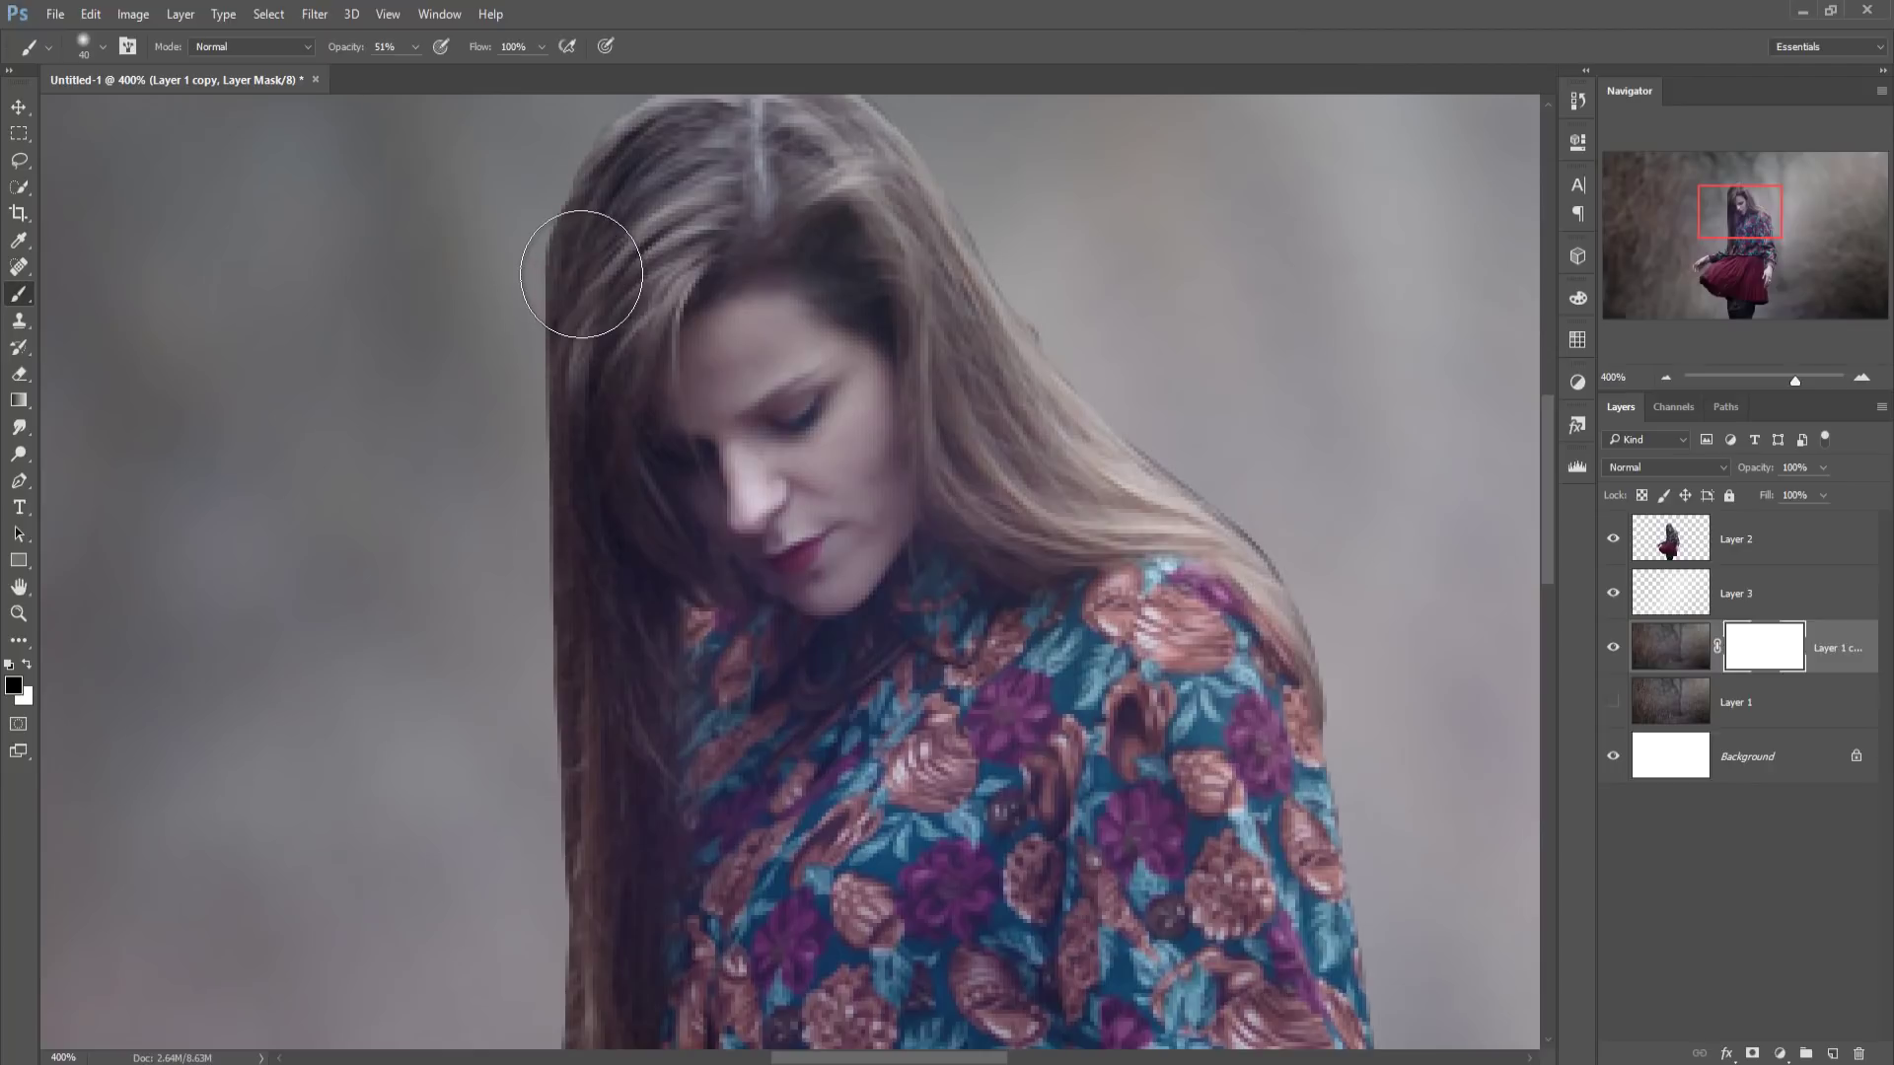
- Paint the mask along the hair's left edge and top of the head, restoring wisps
{"action": "left_click_drag", "start_coordinate": [582, 273], "coordinate": [568, 805]}
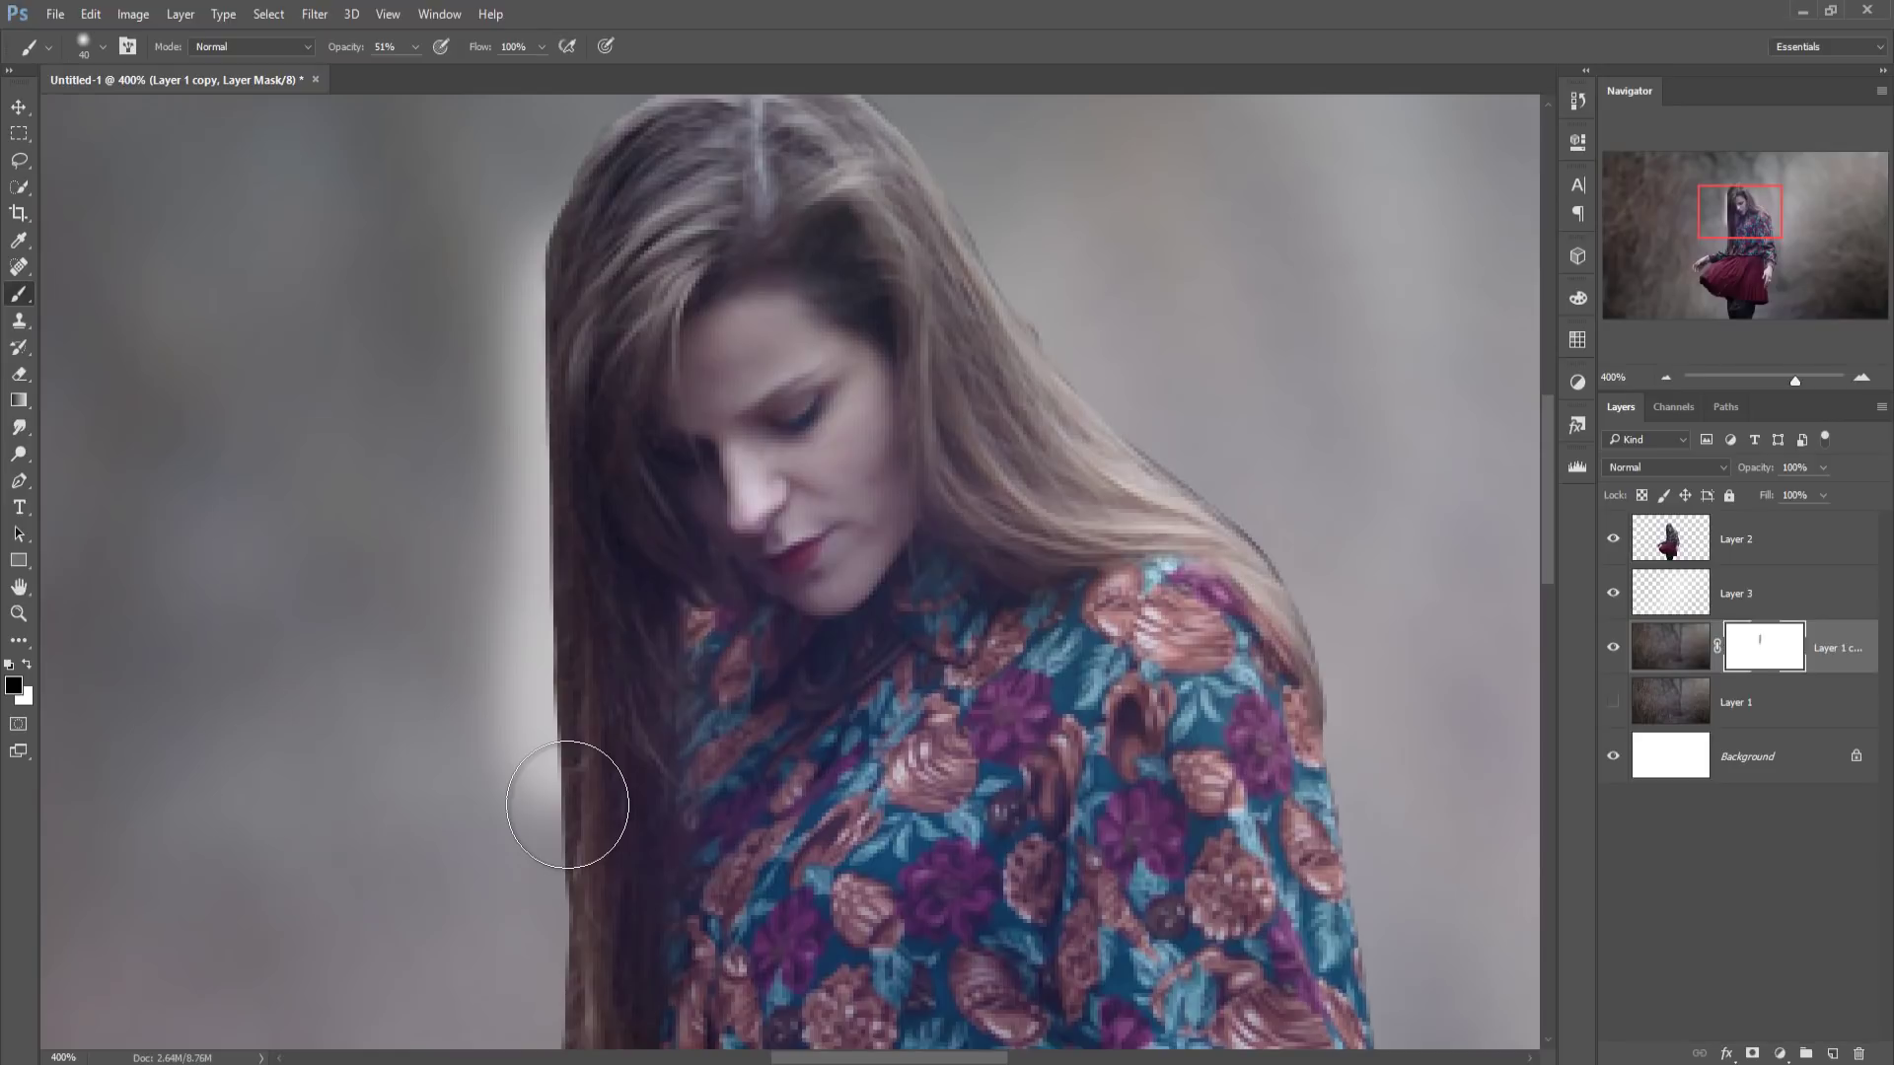
{"action": "key", "text": "ctrl+z"}
{"action": "left_click", "coordinate": [1614, 702]}
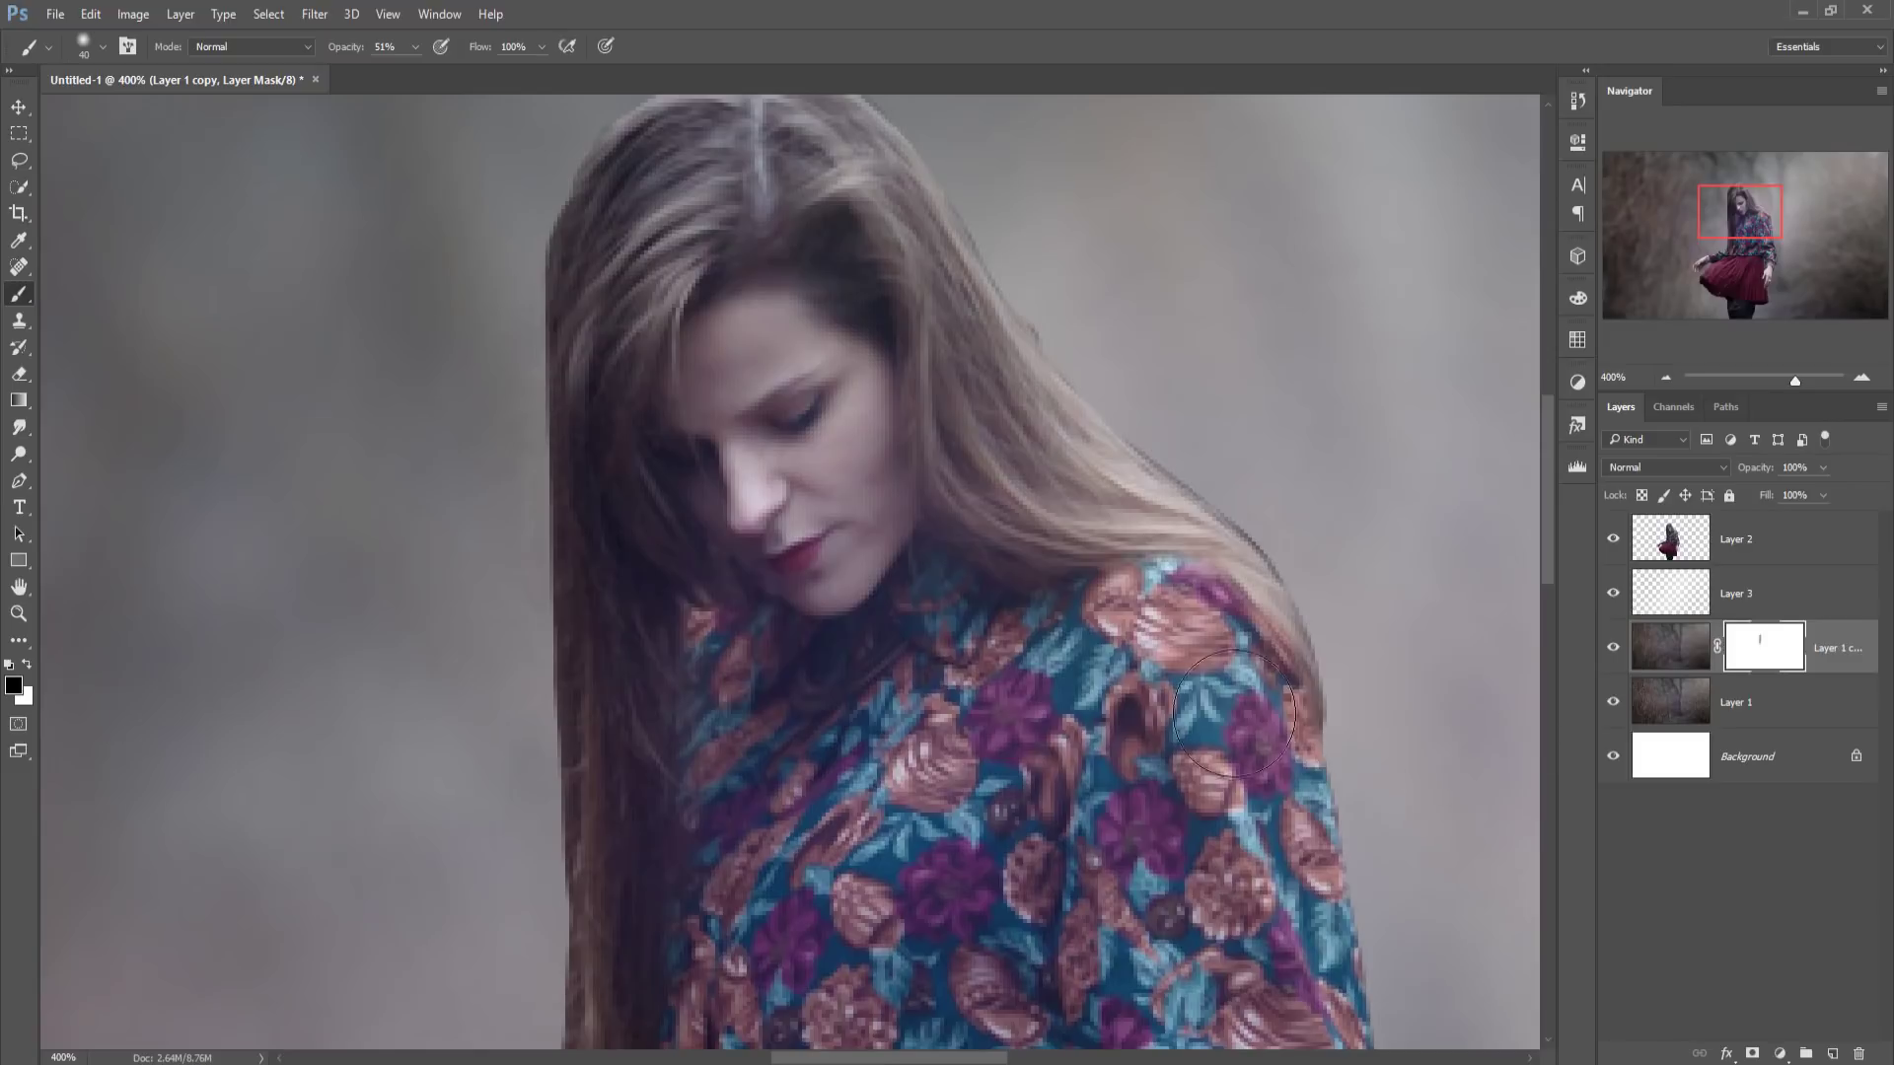
{"action": "mouse_move", "coordinate": [572, 411]}
{"action": "left_mouse_down"}
{"action": "mouse_move", "coordinate": [562, 752]}
{"action": "mouse_move", "coordinate": [592, 898]}
{"action": "mouse_move", "coordinate": [574, 676]}
{"action": "left_mouse_up"}
{"action": "left_click_drag", "start_coordinate": [659, 922], "coordinate": [780, 472]}
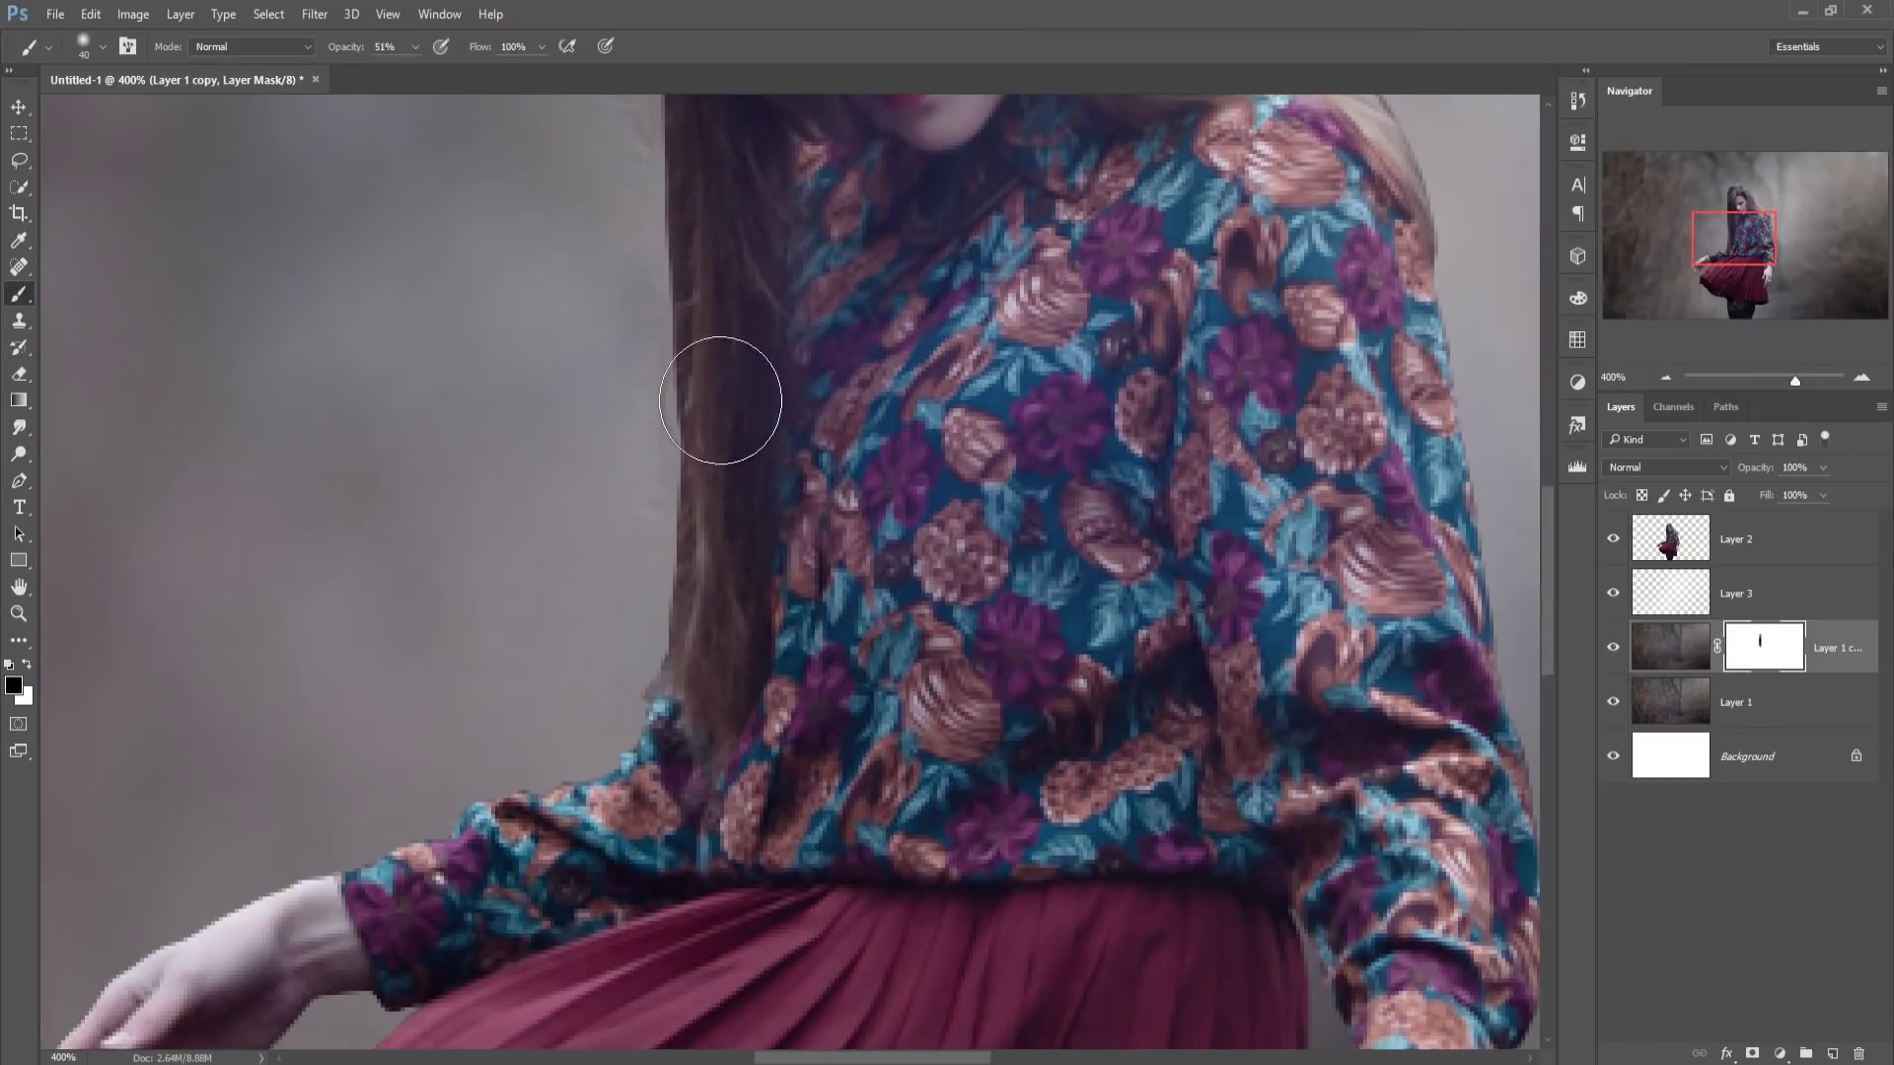
{"action": "mouse_move", "coordinate": [663, 717]}
{"action": "left_mouse_down"}
{"action": "mouse_move", "coordinate": [648, 681]}
{"action": "mouse_move", "coordinate": [697, 456]}
{"action": "mouse_move", "coordinate": [655, 613]}
{"action": "mouse_move", "coordinate": [707, 453]}
{"action": "mouse_move", "coordinate": [605, 752]}
{"action": "left_mouse_up"}
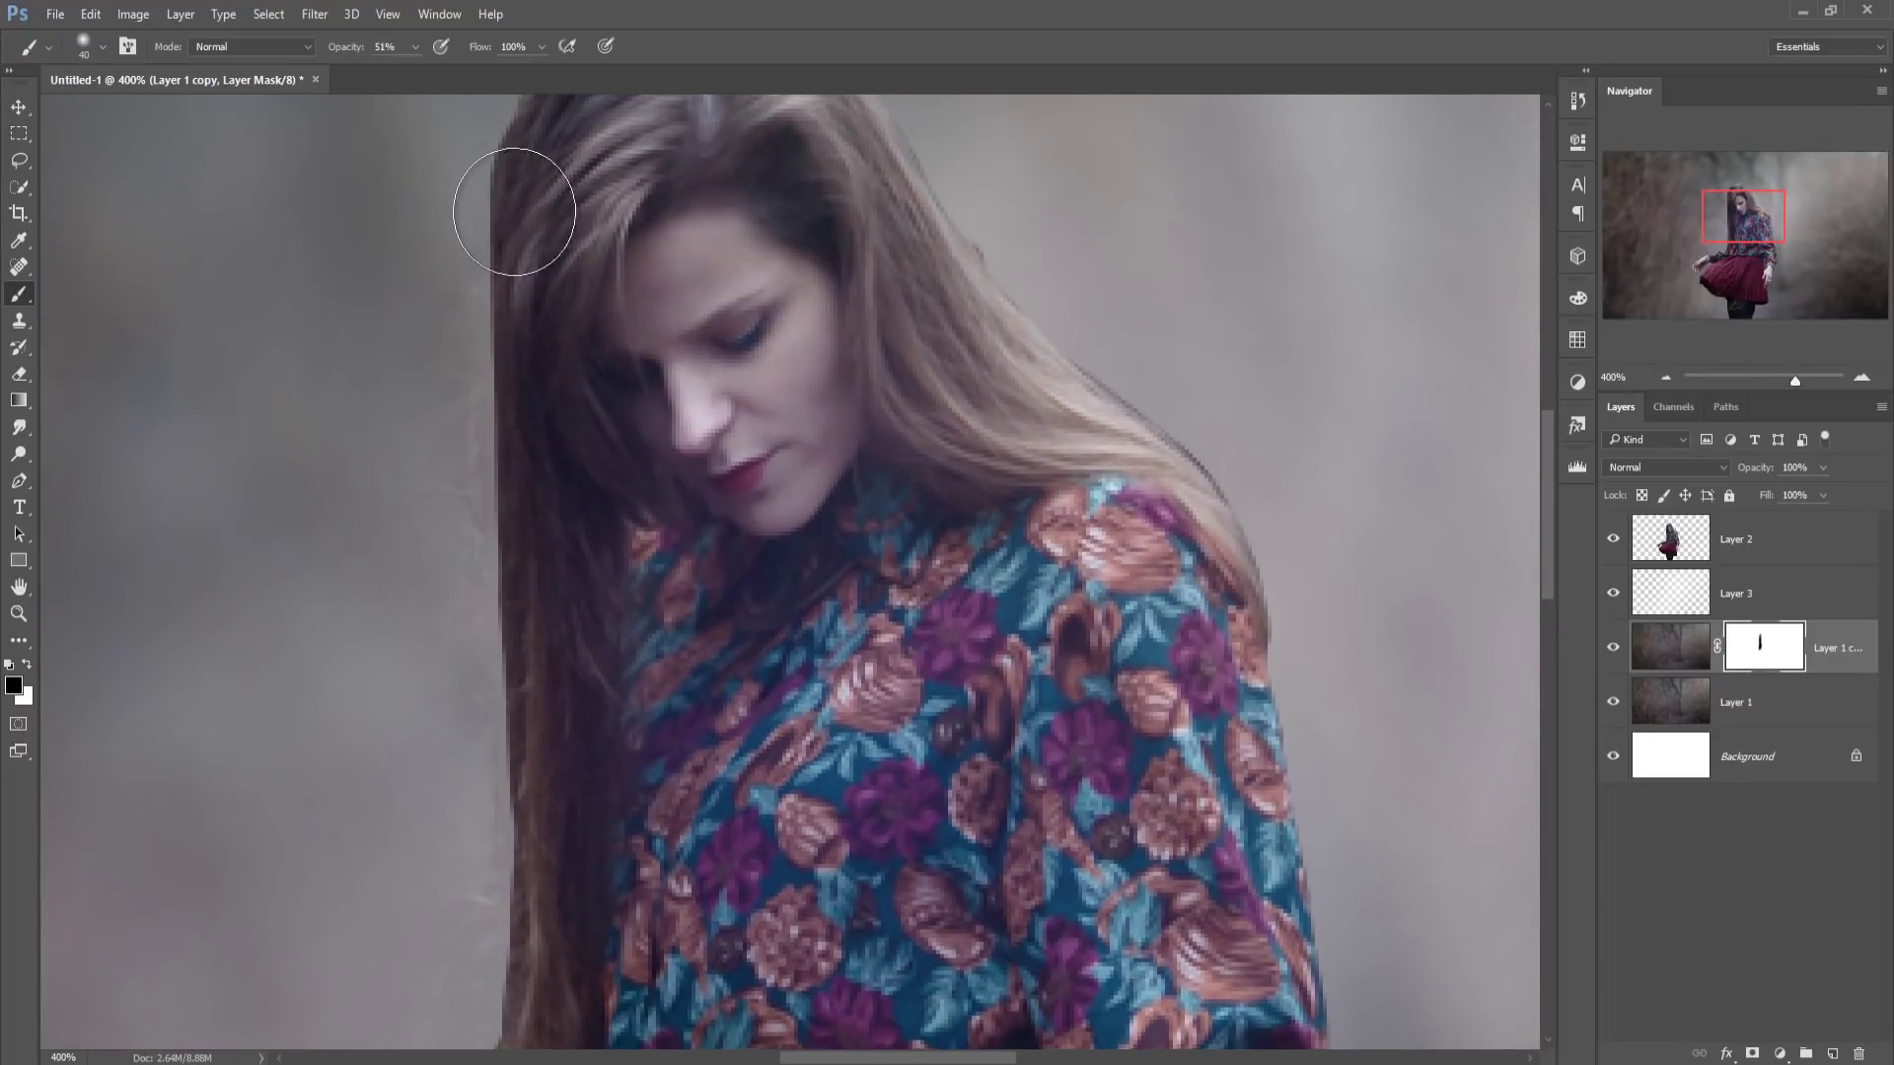
{"action": "left_click_drag", "start_coordinate": [537, 248], "coordinate": [467, 583]}
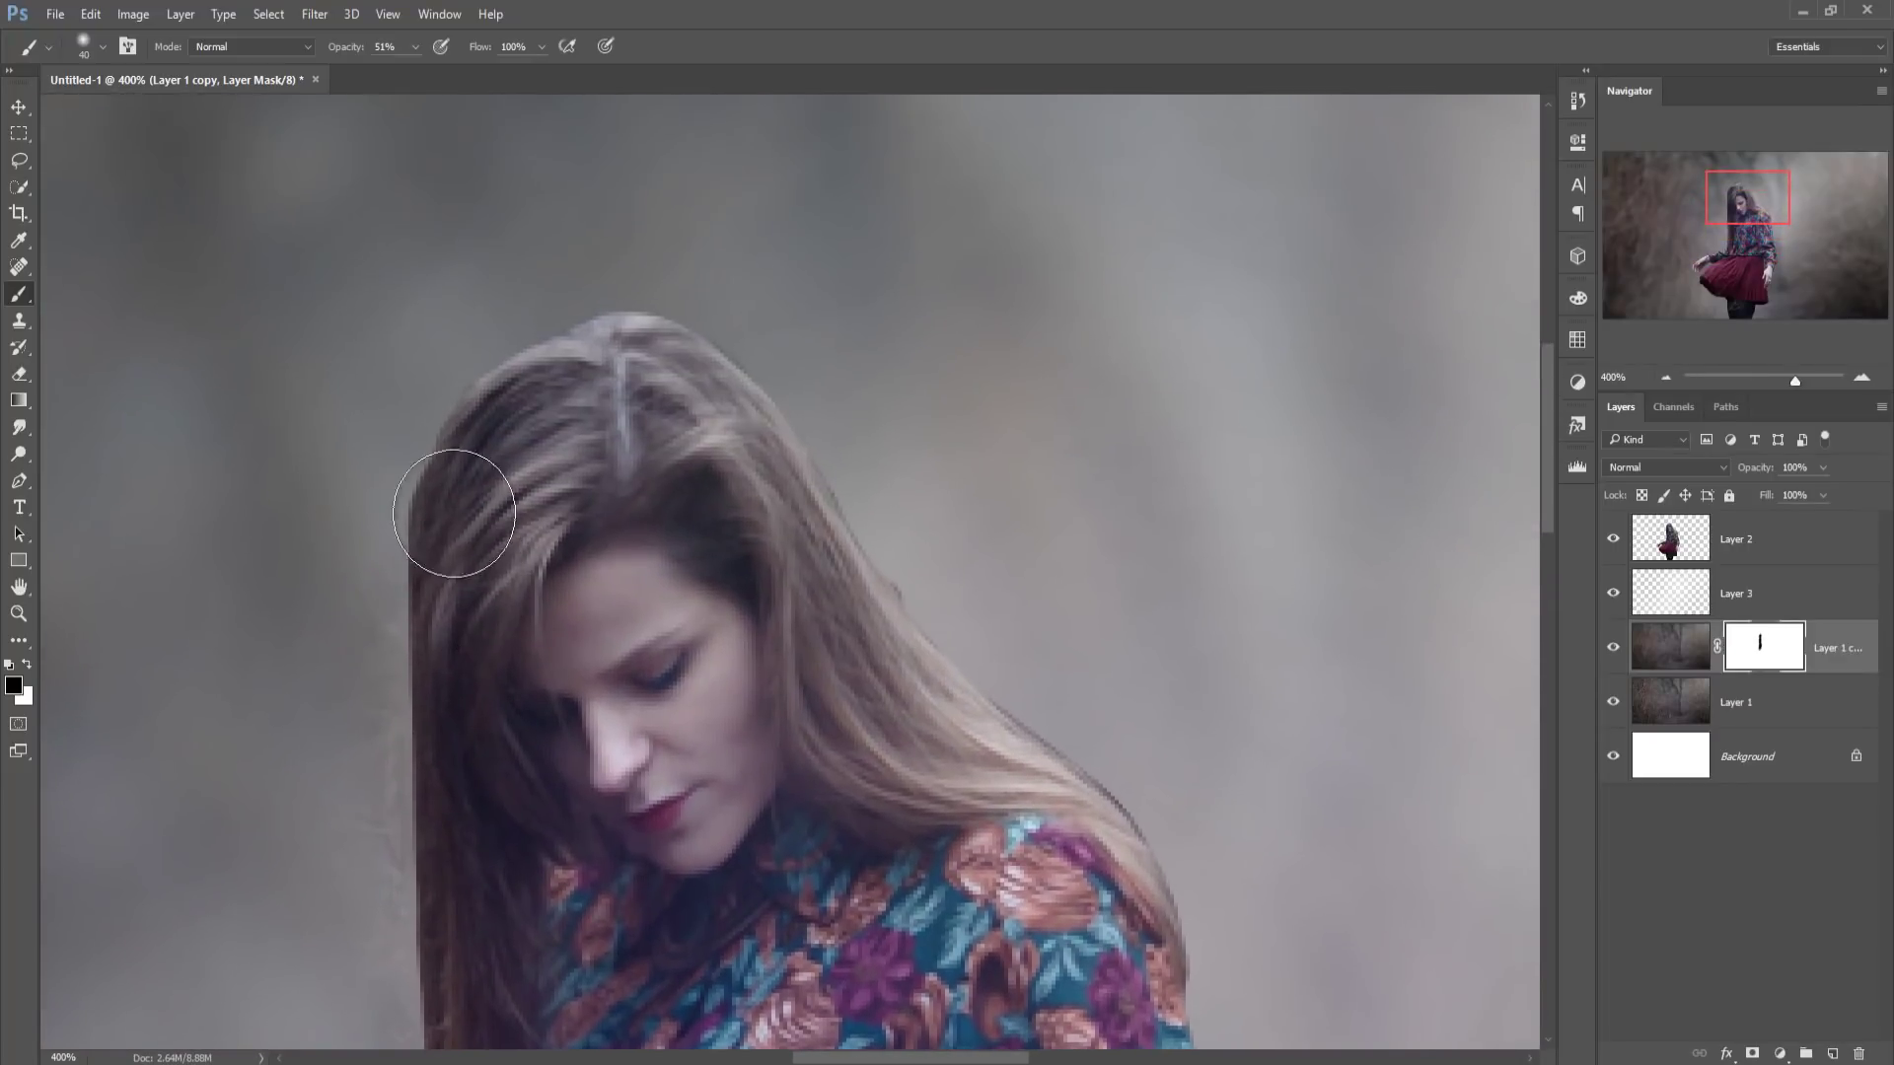
{"action": "mouse_move", "coordinate": [465, 443]}
{"action": "left_mouse_down"}
{"action": "mouse_move", "coordinate": [589, 352]}
{"action": "mouse_move", "coordinate": [876, 600]}
{"action": "mouse_move", "coordinate": [903, 661]}
{"action": "left_mouse_up"}
- With a 35 px brush, refine the mask along the hair edges and the right shoulder halo
{"action": "left_click", "coordinate": [415, 47]}
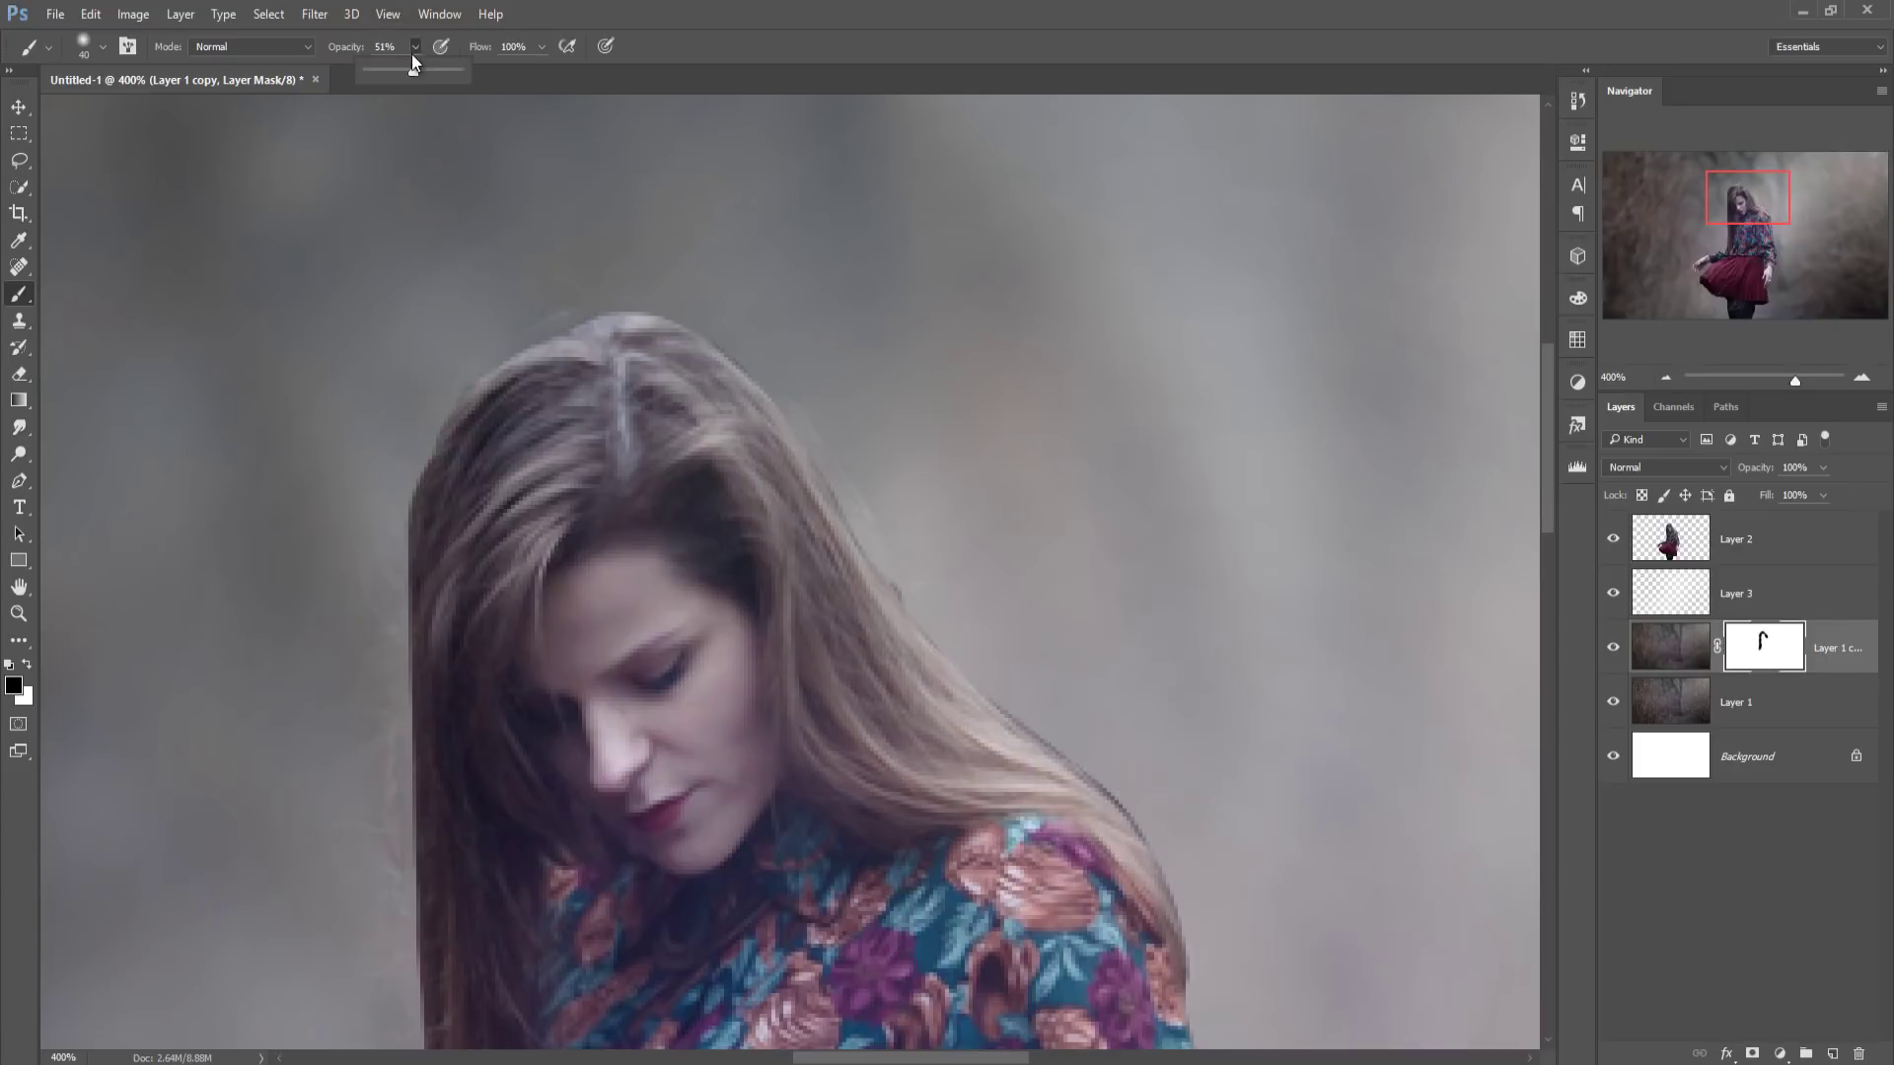
{"action": "key", "text": "bracketleft"}
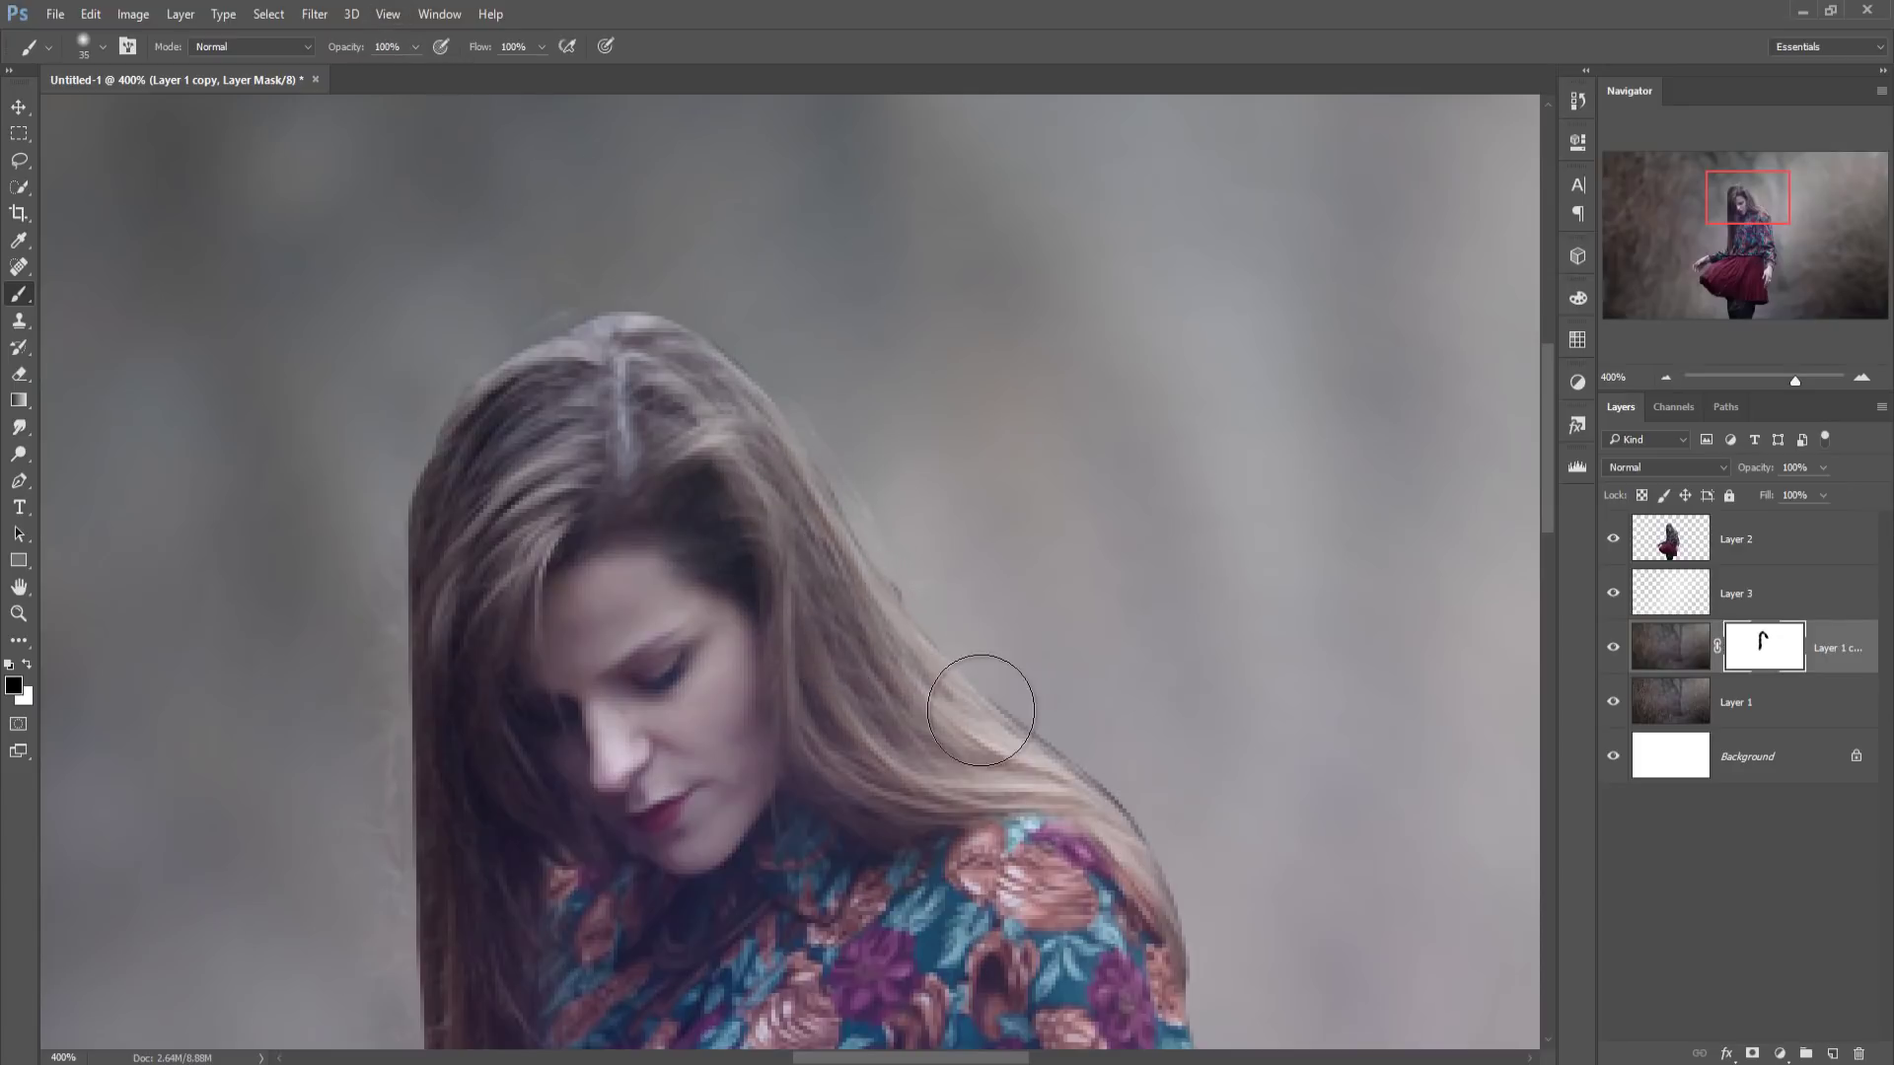
{"action": "mouse_move", "coordinate": [869, 595]}
{"action": "left_mouse_down"}
{"action": "mouse_move", "coordinate": [1037, 776]}
{"action": "mouse_move", "coordinate": [1145, 942]}
{"action": "mouse_move", "coordinate": [1031, 838]}
{"action": "left_mouse_up"}
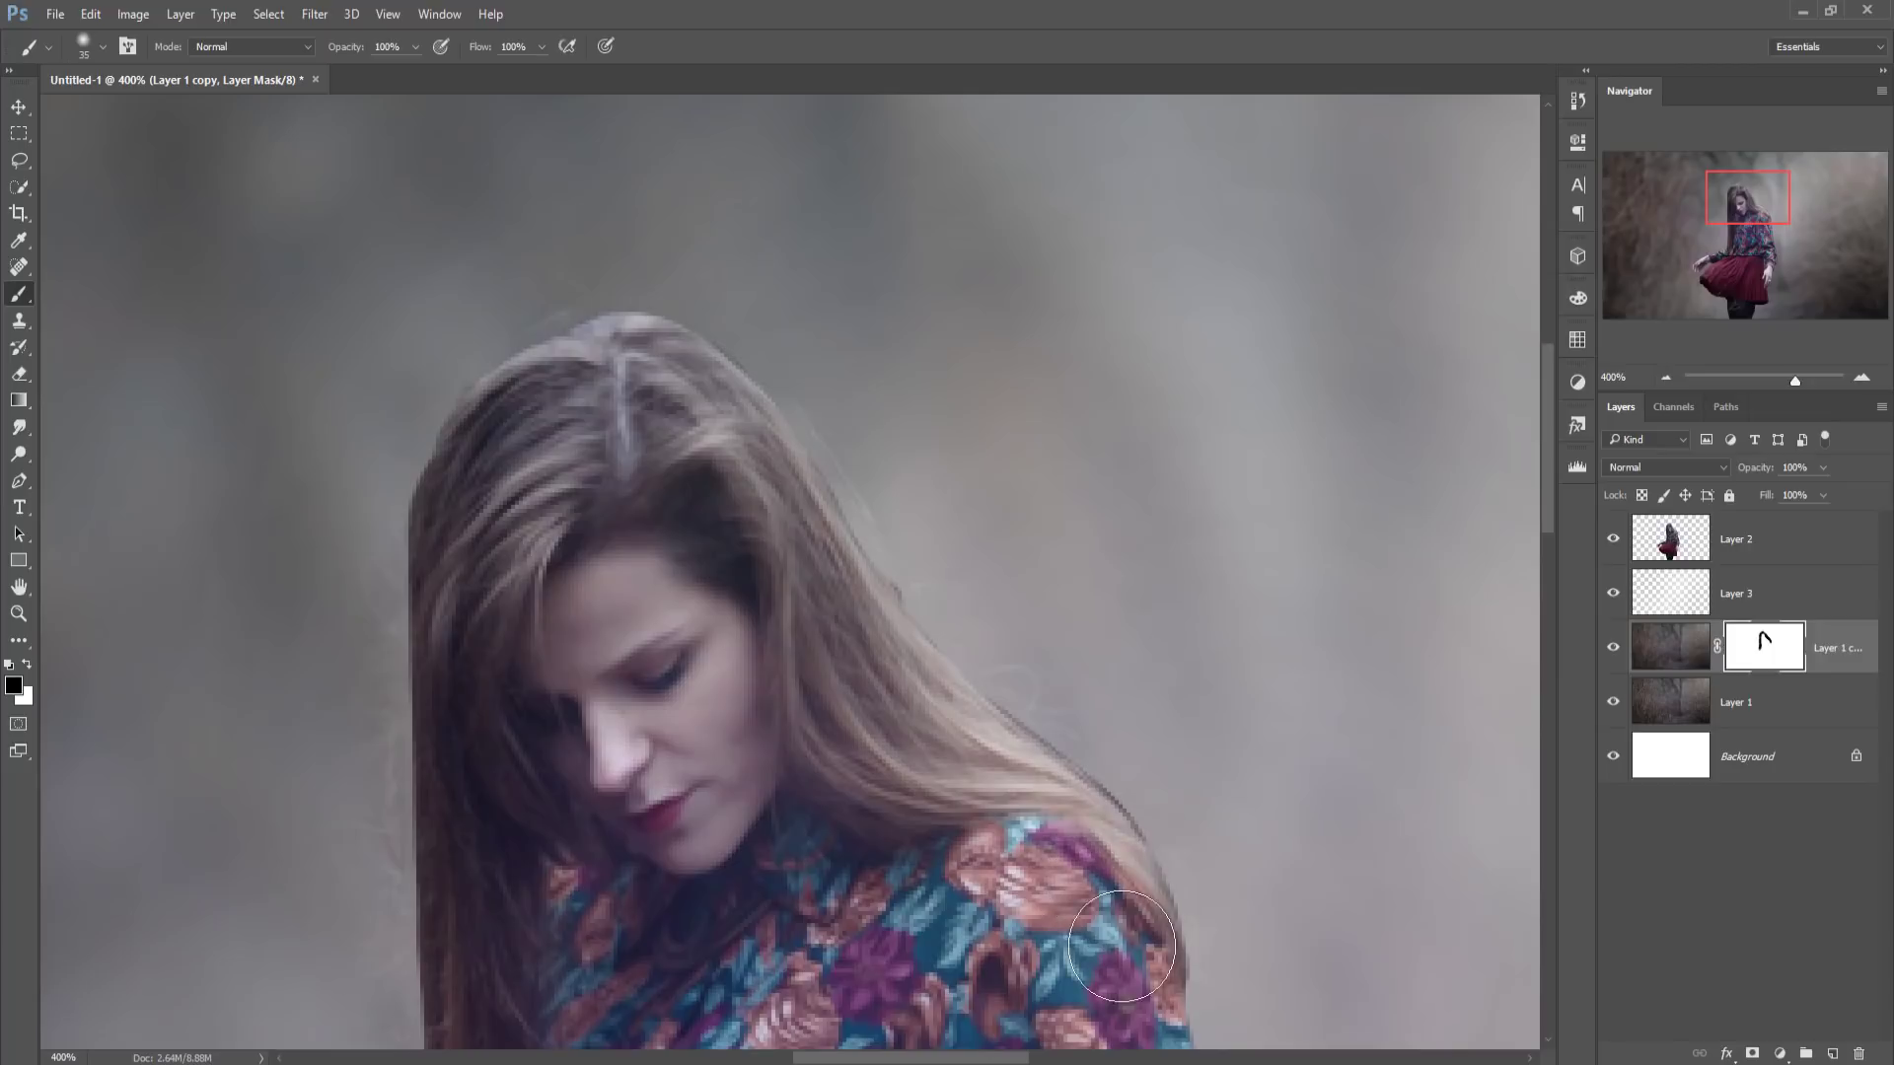
{"action": "left_click_drag", "start_coordinate": [655, 343], "coordinate": [705, 385]}
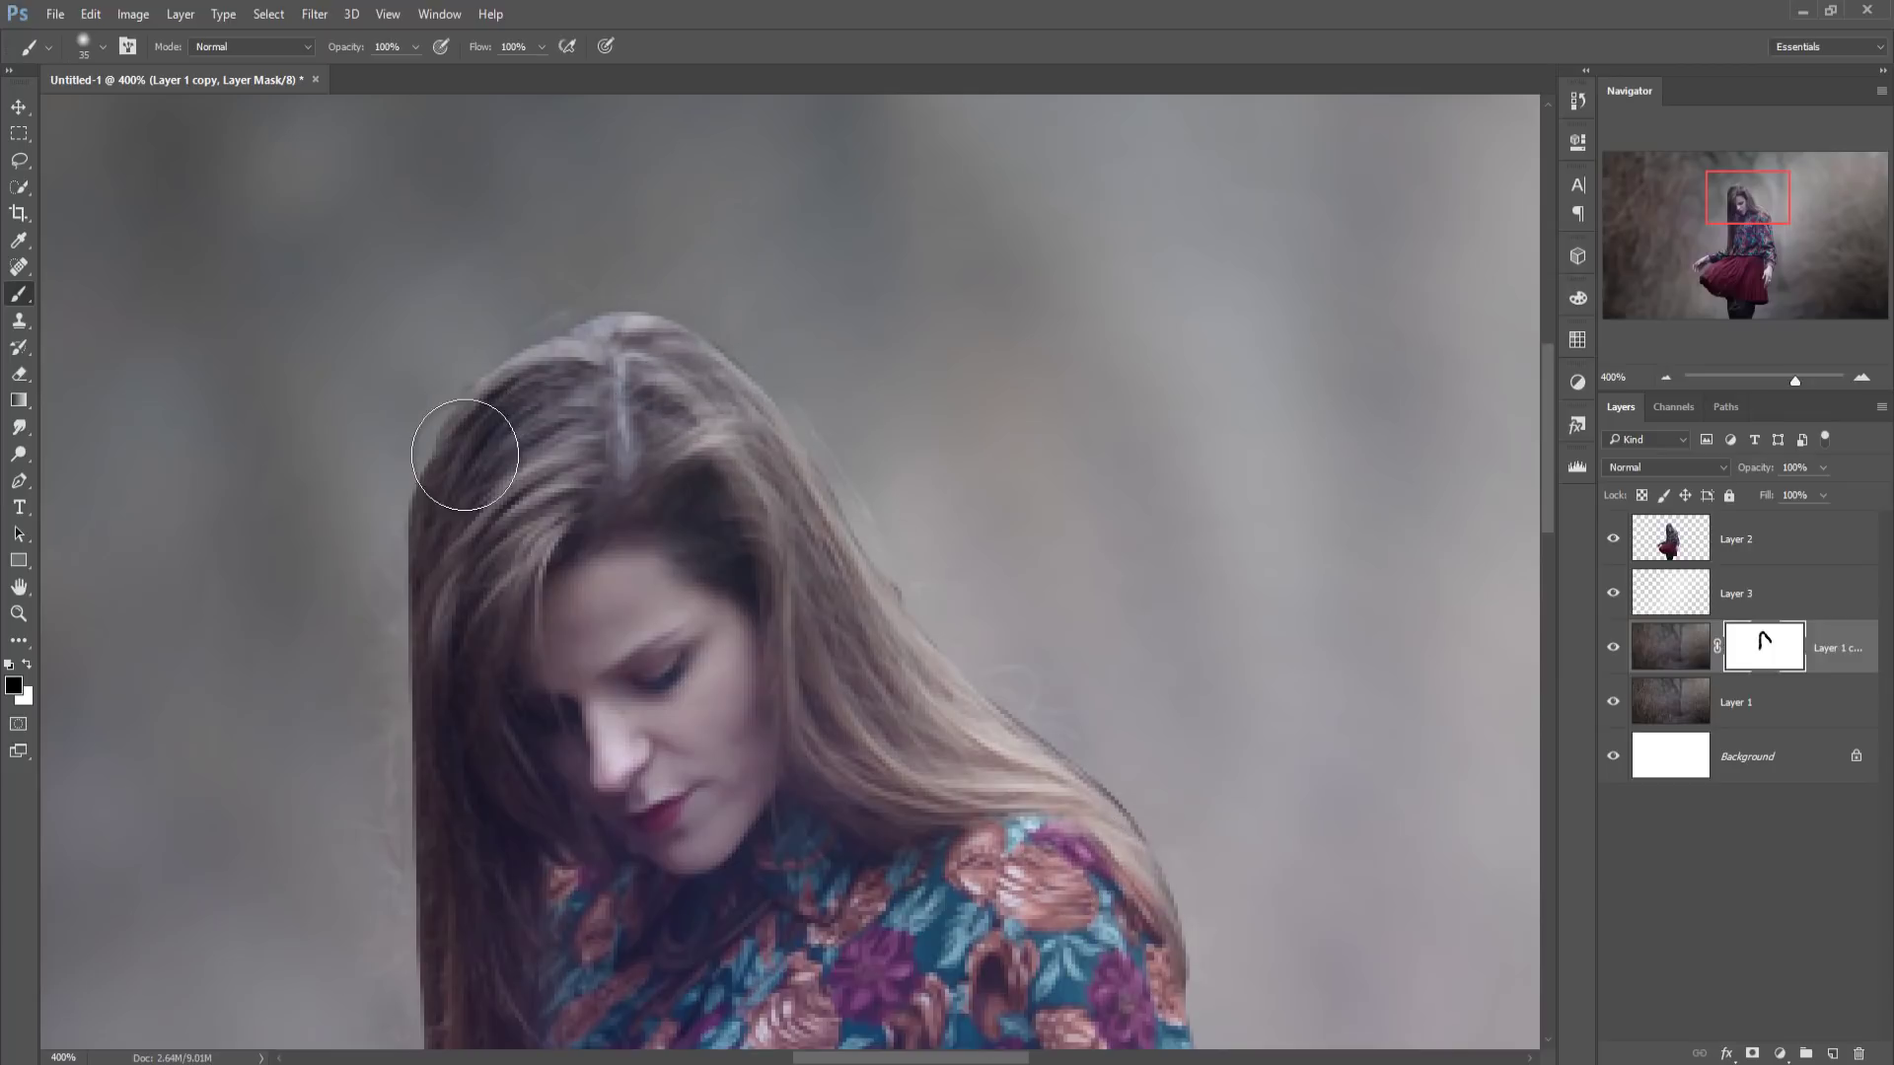
{"action": "left_click_drag", "start_coordinate": [439, 590], "coordinate": [431, 869]}
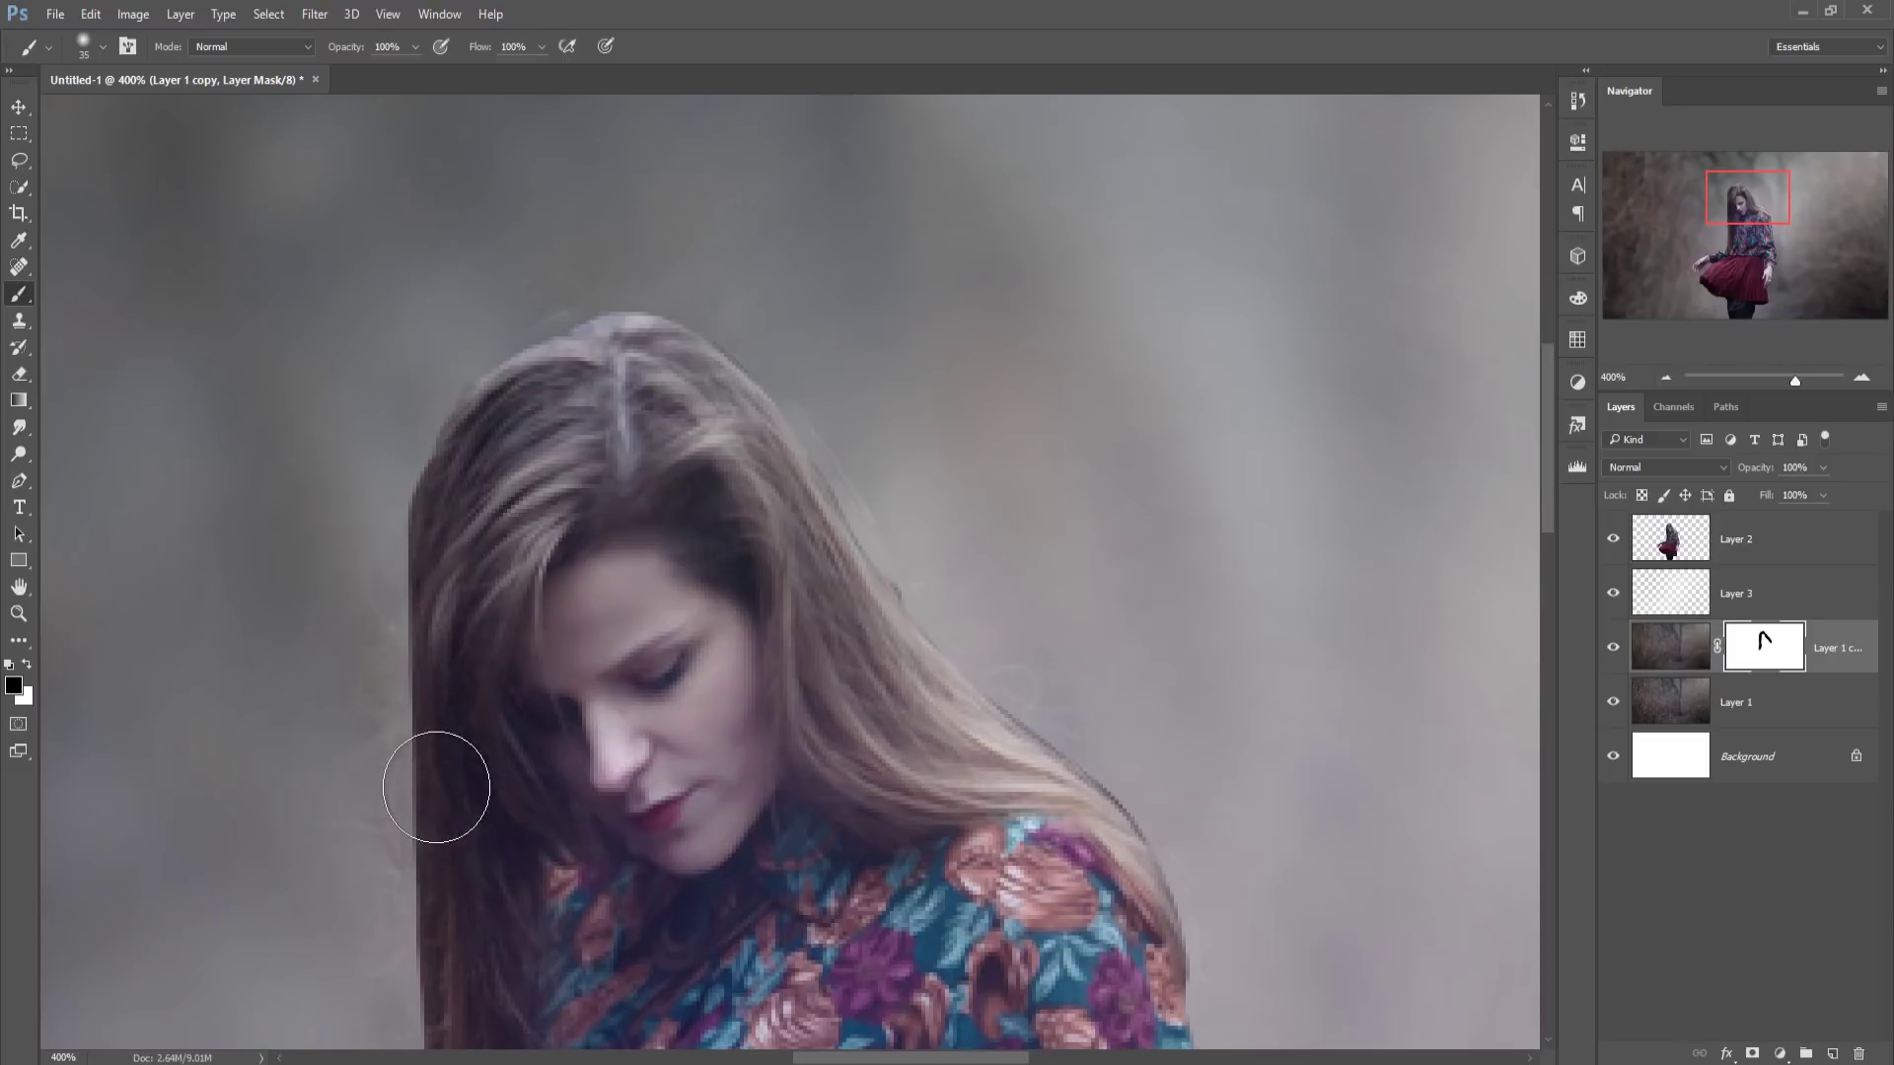
{"action": "left_click_drag", "start_coordinate": [514, 805], "coordinate": [642, 465]}
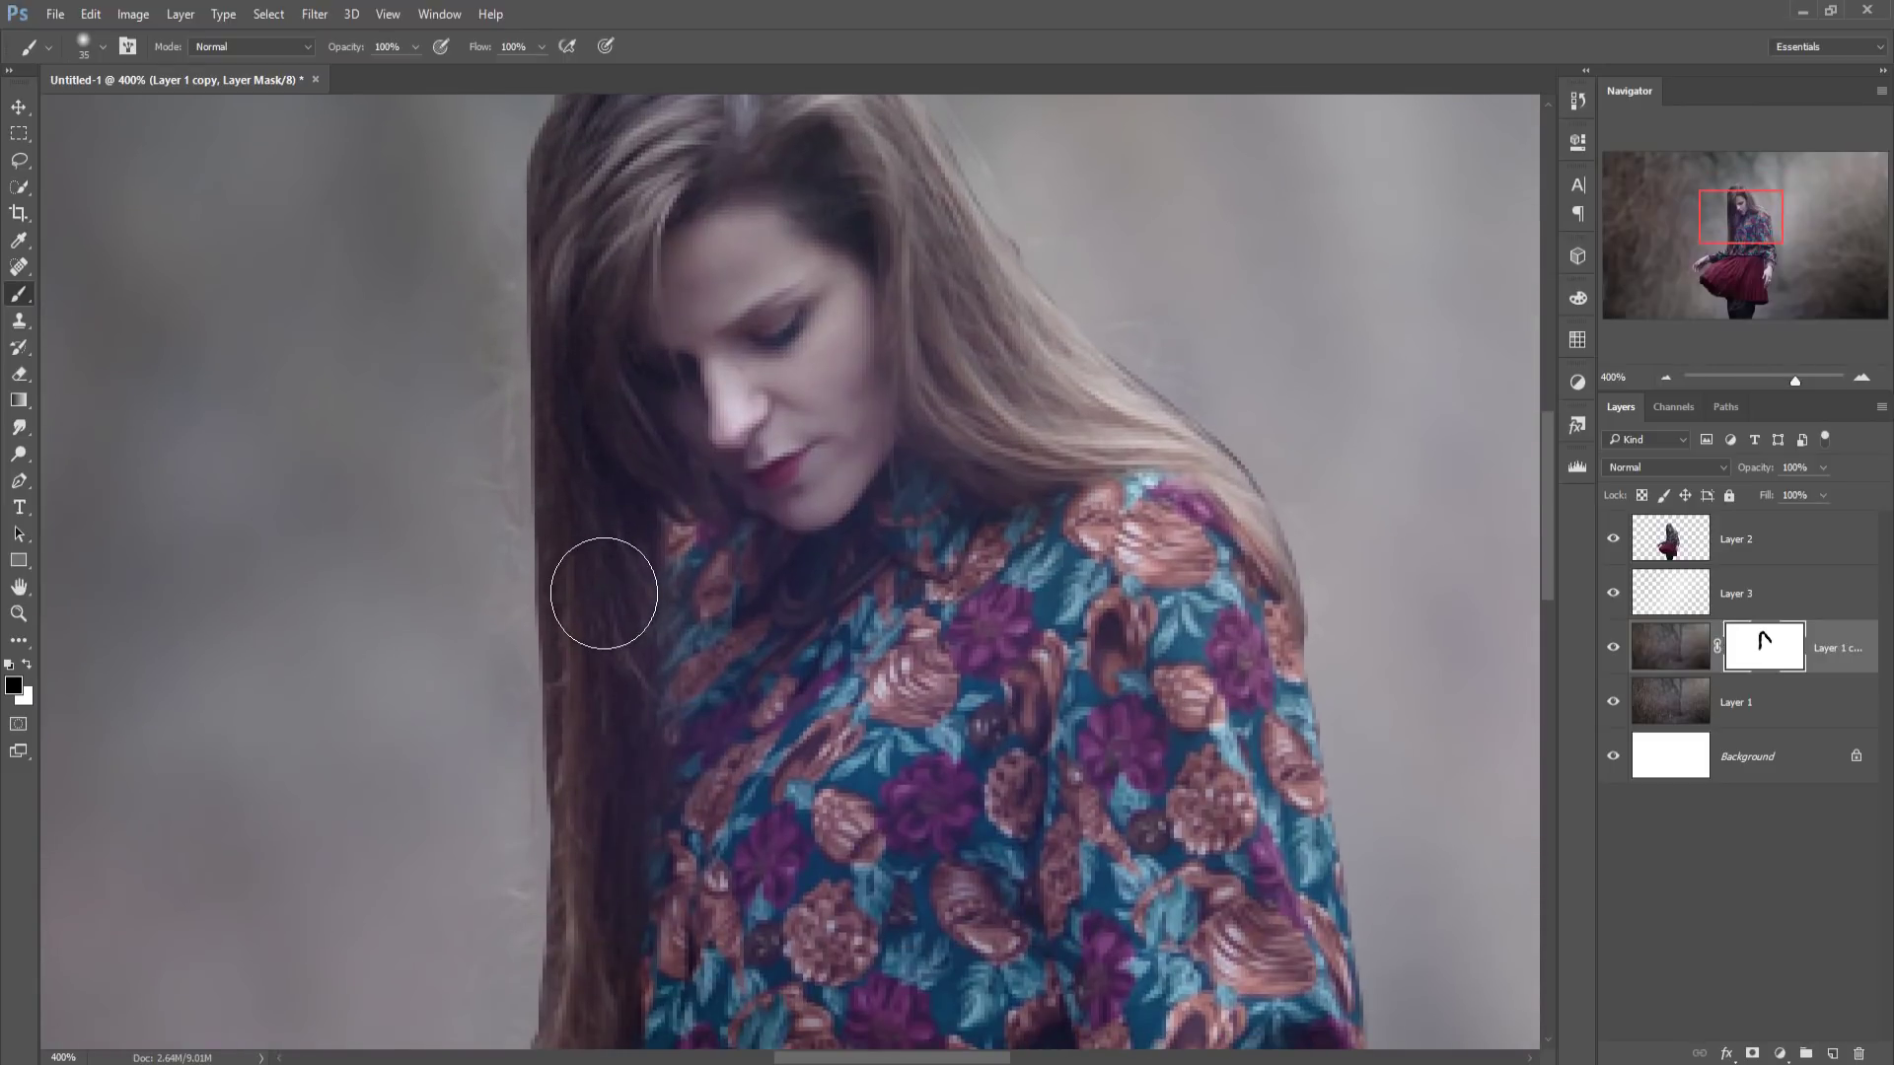
{"action": "mouse_move", "coordinate": [604, 594]}
{"action": "left_mouse_down"}
{"action": "mouse_move", "coordinate": [568, 607]}
{"action": "mouse_move", "coordinate": [562, 773]}
{"action": "mouse_move", "coordinate": [541, 897]}
{"action": "mouse_move", "coordinate": [529, 888]}
{"action": "mouse_move", "coordinate": [558, 888]}
{"action": "mouse_move", "coordinate": [588, 938]}
{"action": "mouse_move", "coordinate": [655, 888]}
{"action": "mouse_move", "coordinate": [705, 730]}
{"action": "mouse_move", "coordinate": [561, 975]}
{"action": "mouse_move", "coordinate": [592, 901]}
{"action": "mouse_move", "coordinate": [592, 921]}
{"action": "mouse_move", "coordinate": [642, 888]}
{"action": "left_mouse_up"}
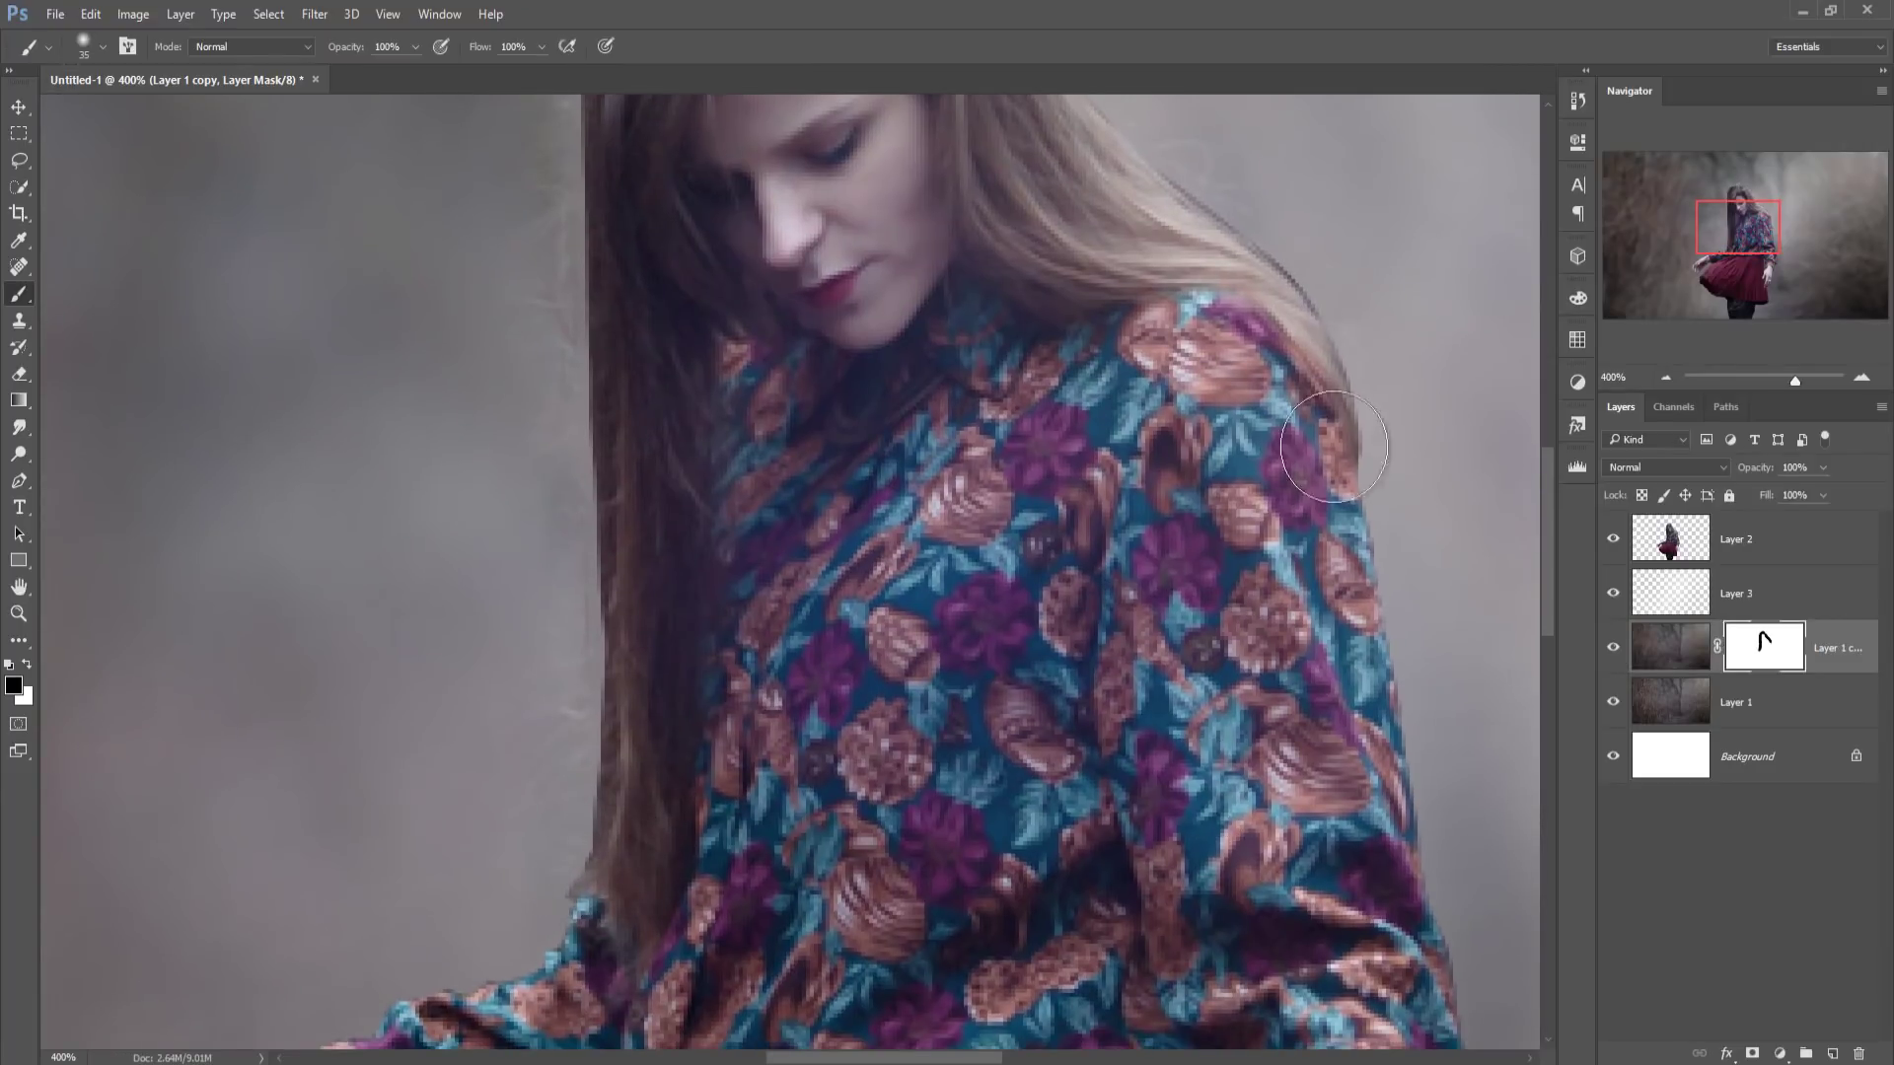
{"action": "mouse_move", "coordinate": [1333, 447]}
{"action": "left_mouse_down"}
{"action": "mouse_move", "coordinate": [1362, 507]}
{"action": "mouse_move", "coordinate": [1320, 559]}
{"action": "left_mouse_up"}
{"action": "left_click_drag", "start_coordinate": [1319, 558], "coordinate": [1344, 641]}
{"action": "scroll", "coordinate": [1049, 584], "scroll_direction": "down", "scroll_amount": 3}
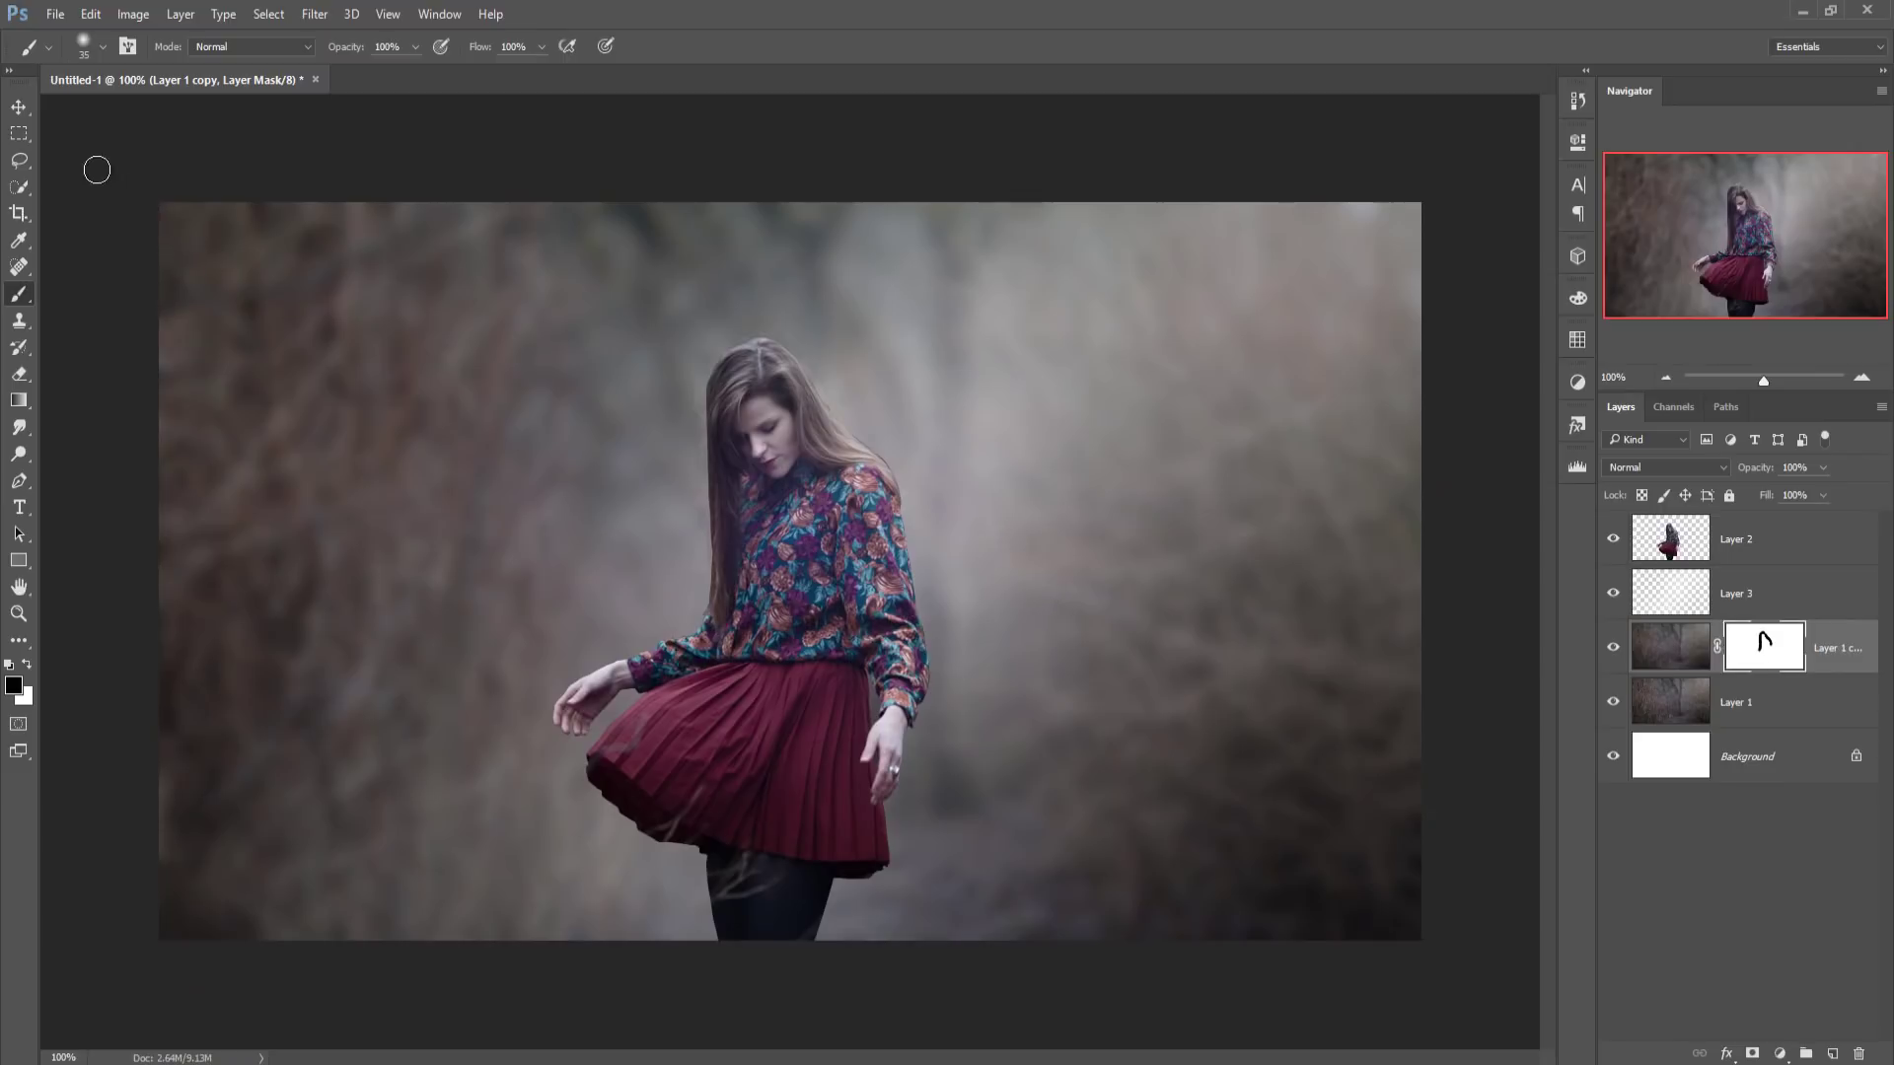
- Copy the smoke photo into the woman document above Layer 3 and close the smoke file
{"action": "left_click", "coordinate": [17, 109]}
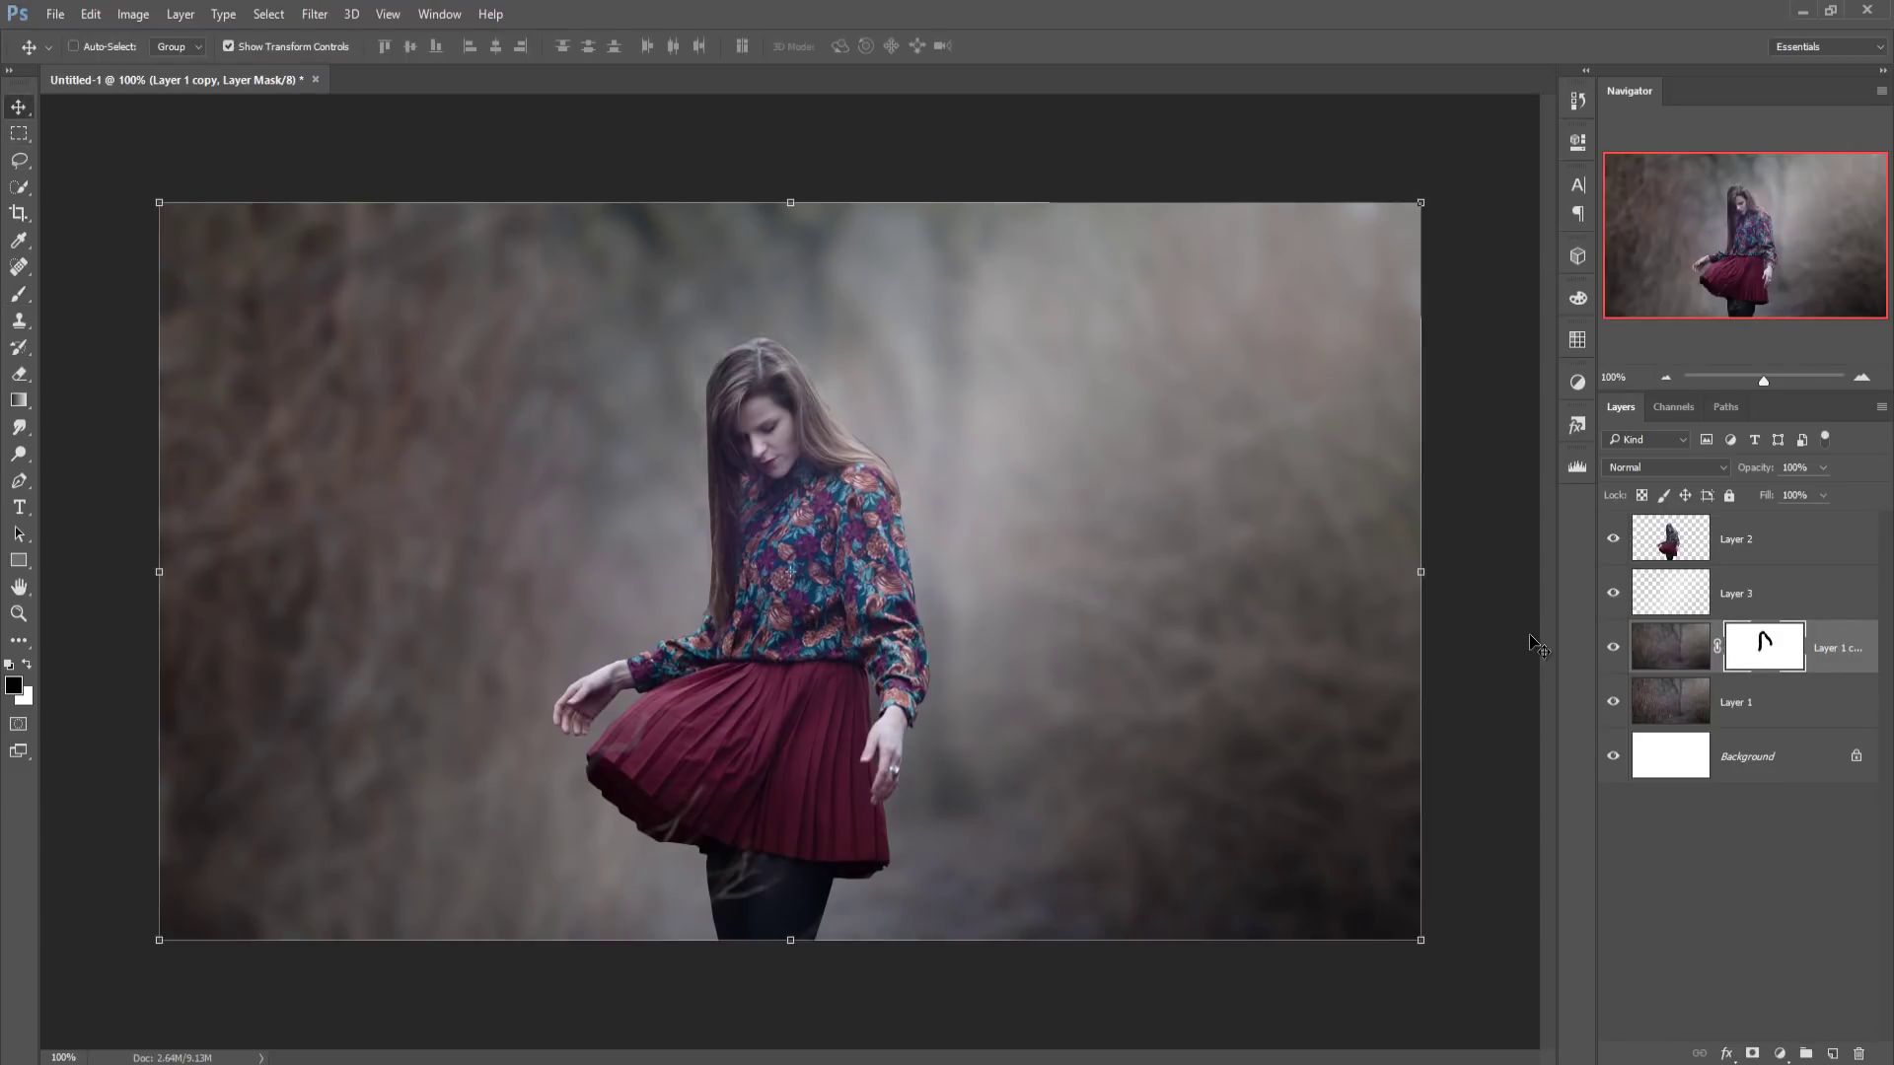
{"action": "left_click", "coordinate": [1796, 604]}
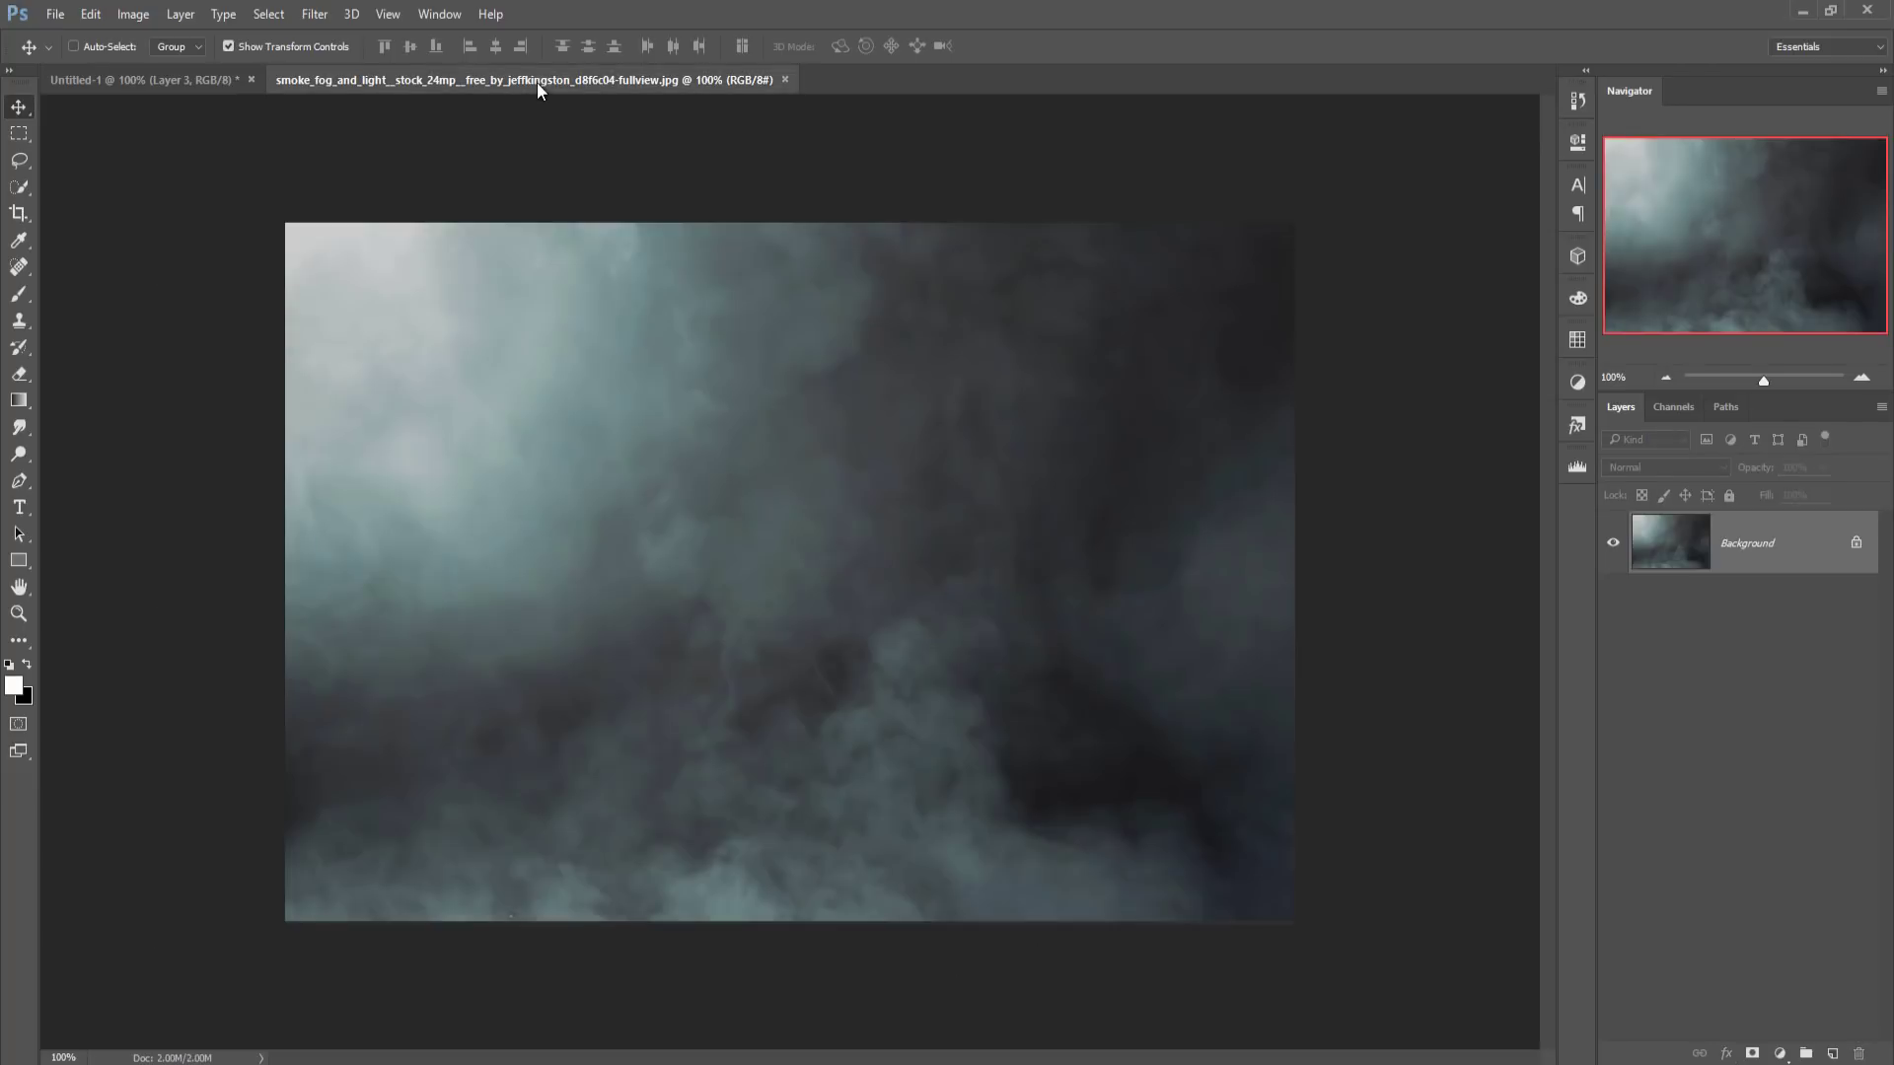
{"action": "left_click_drag", "start_coordinate": [537, 81], "coordinate": [531, 122]}
{"action": "left_click_drag", "start_coordinate": [533, 124], "coordinate": [1162, 125]}
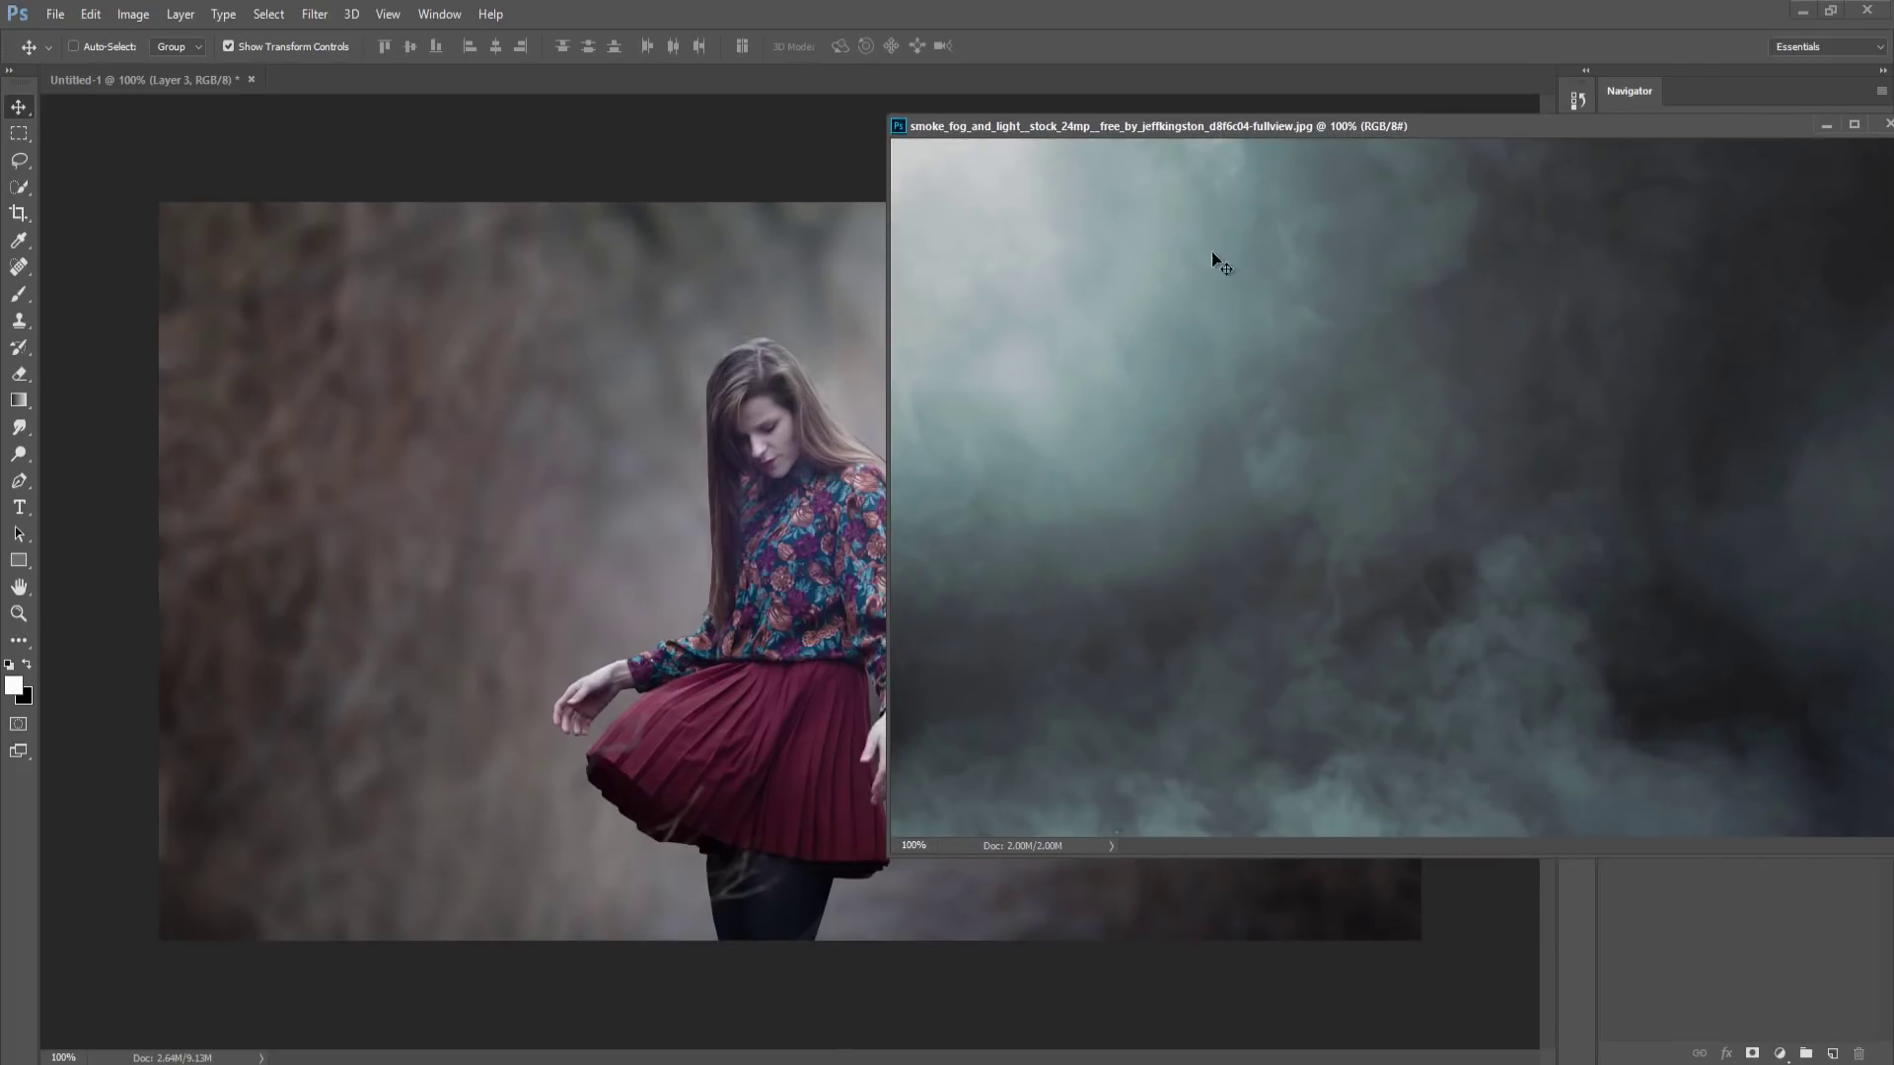
{"action": "left_click_drag", "start_coordinate": [1286, 480], "coordinate": [795, 570]}
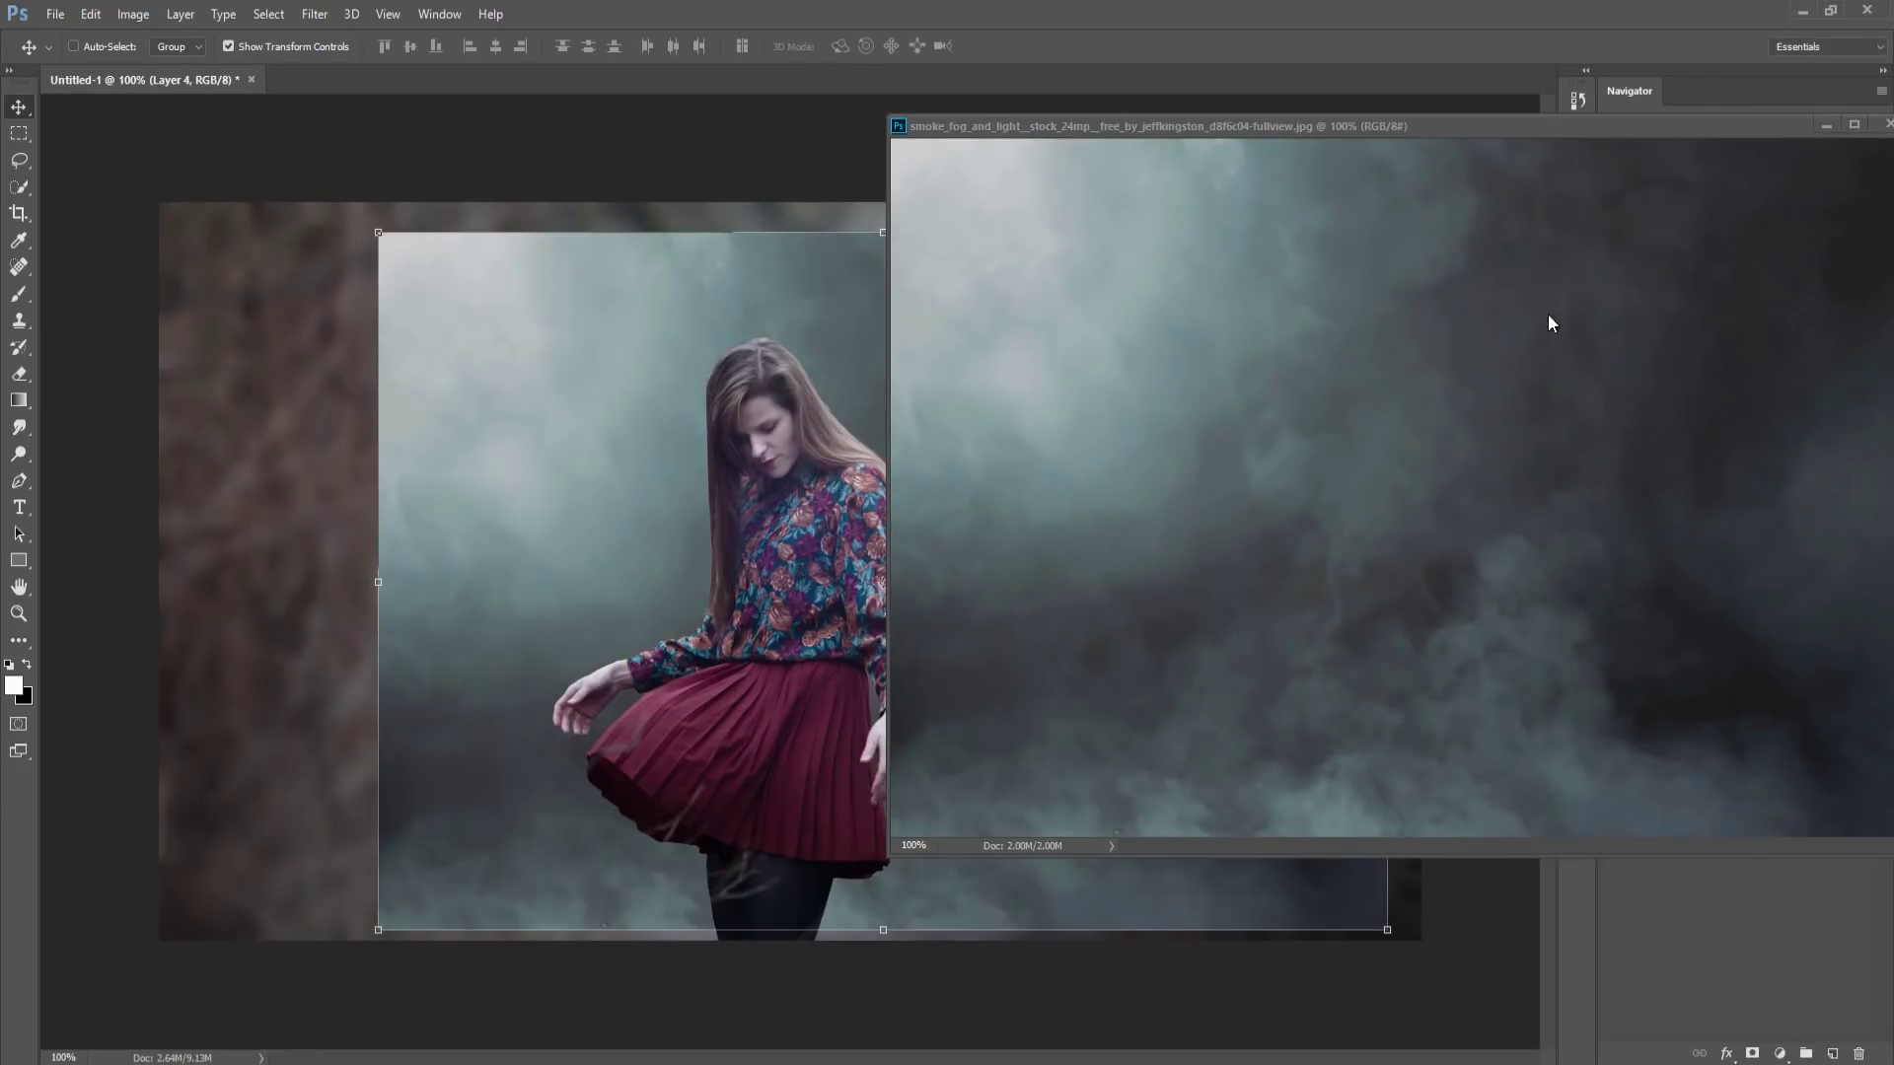
{"action": "key", "text": "ctrl+w"}
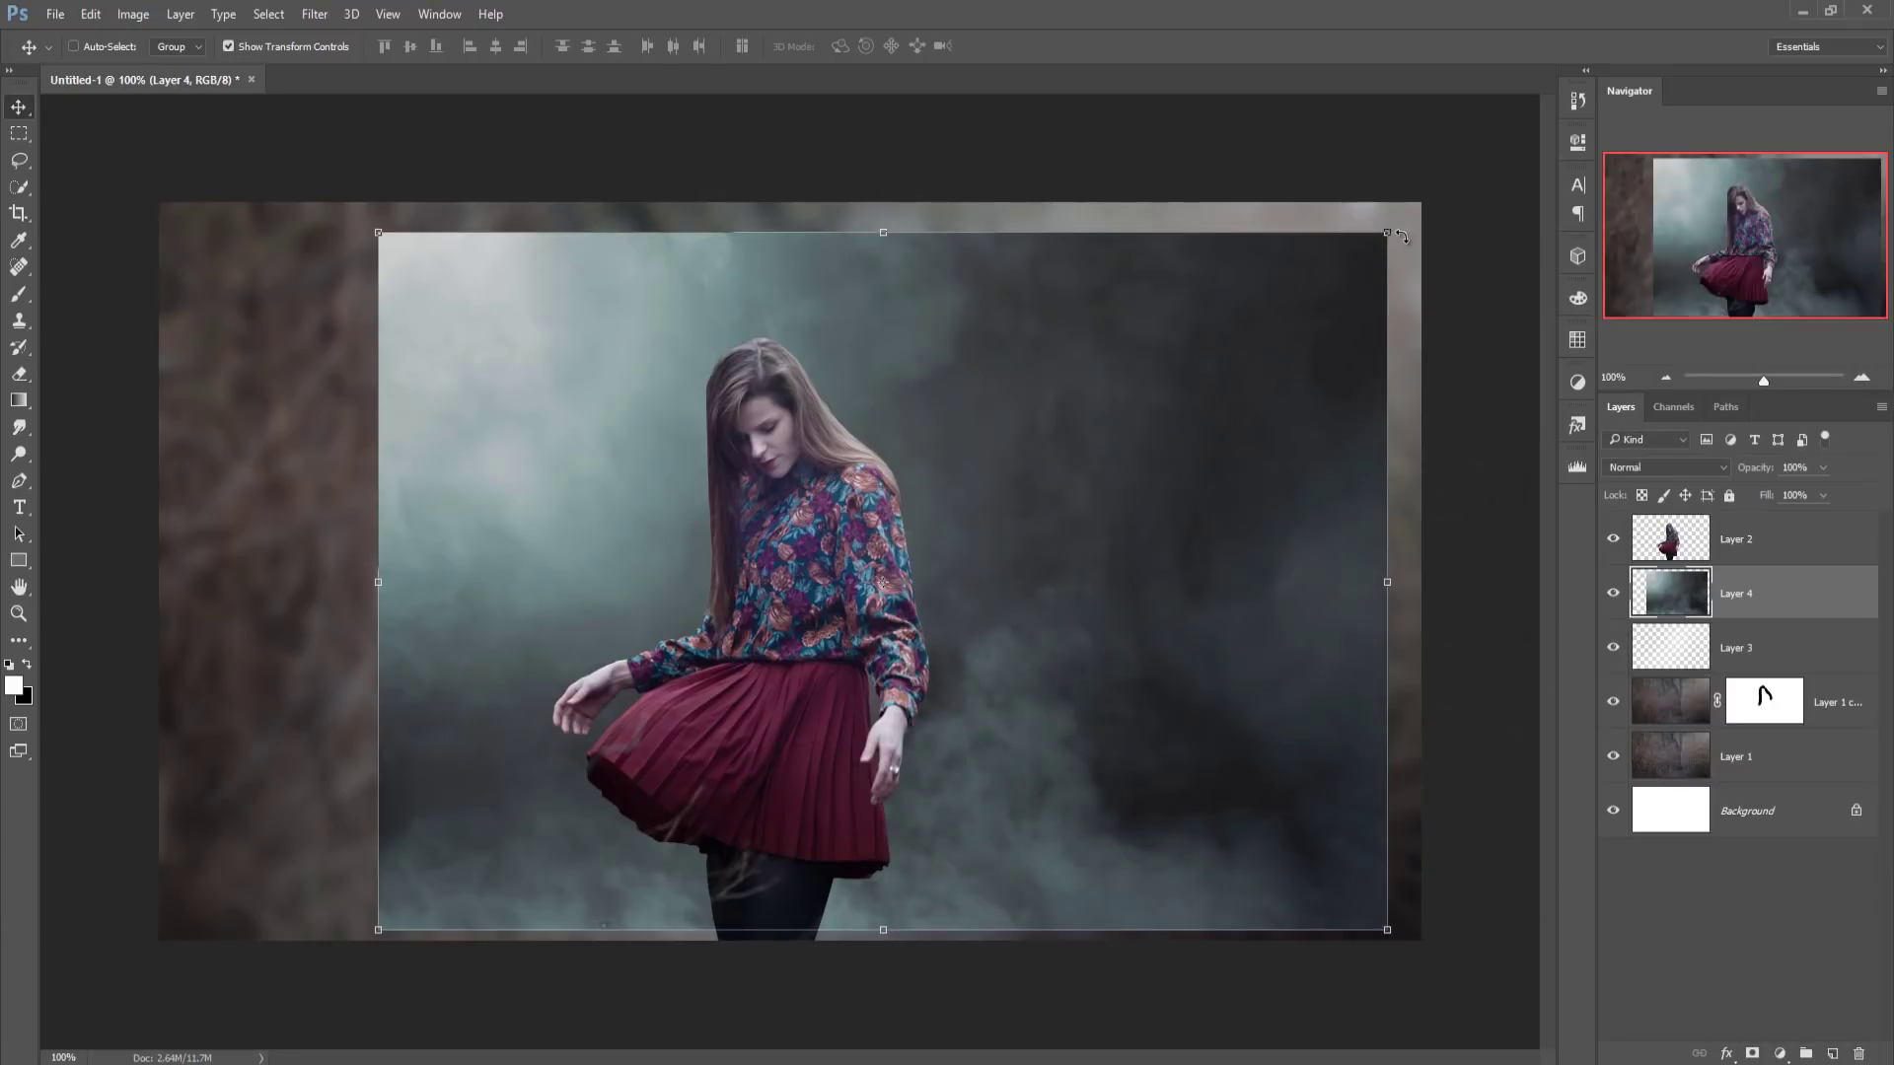
- Scale the smoke layer to about 130.7% and position it to cover the canvas
{"action": "left_click_drag", "start_coordinate": [1388, 235], "coordinate": [1590, 202]}
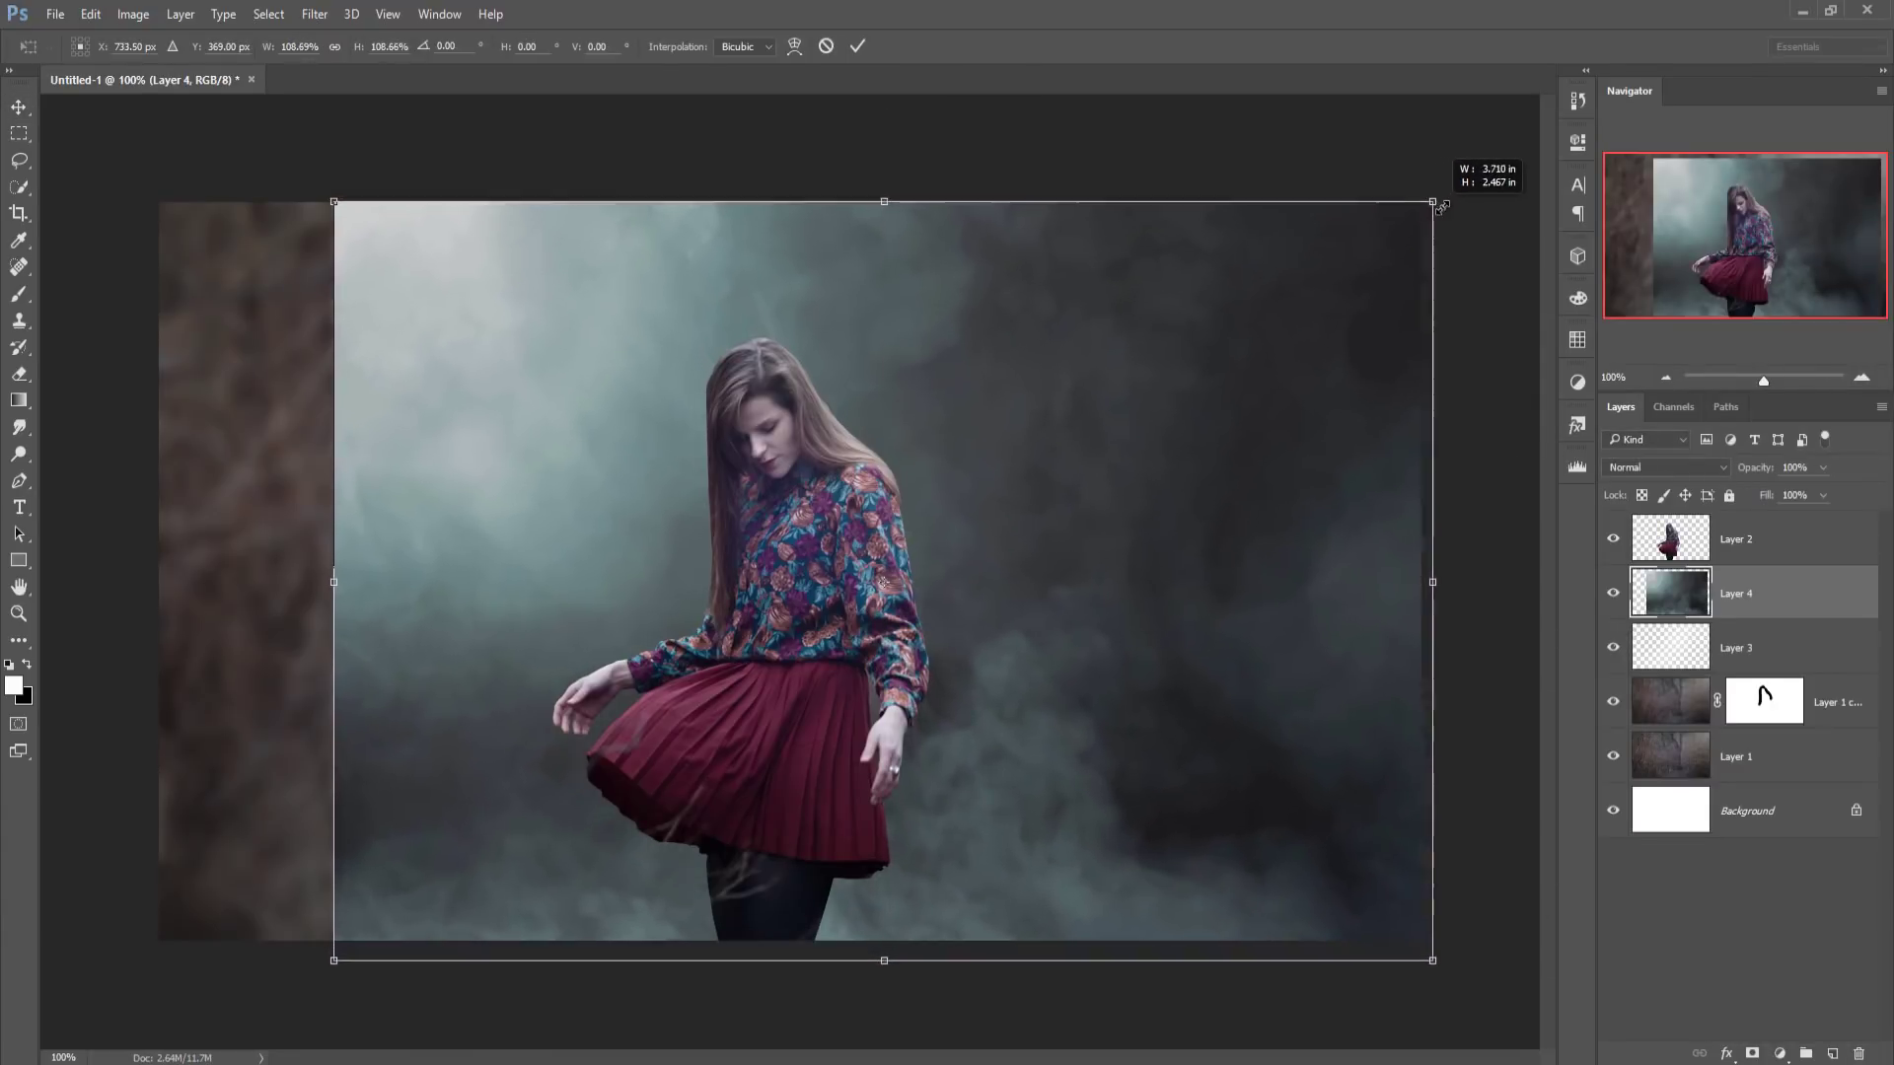
{"action": "left_click_drag", "start_coordinate": [1285, 501], "coordinate": [1168, 407]}
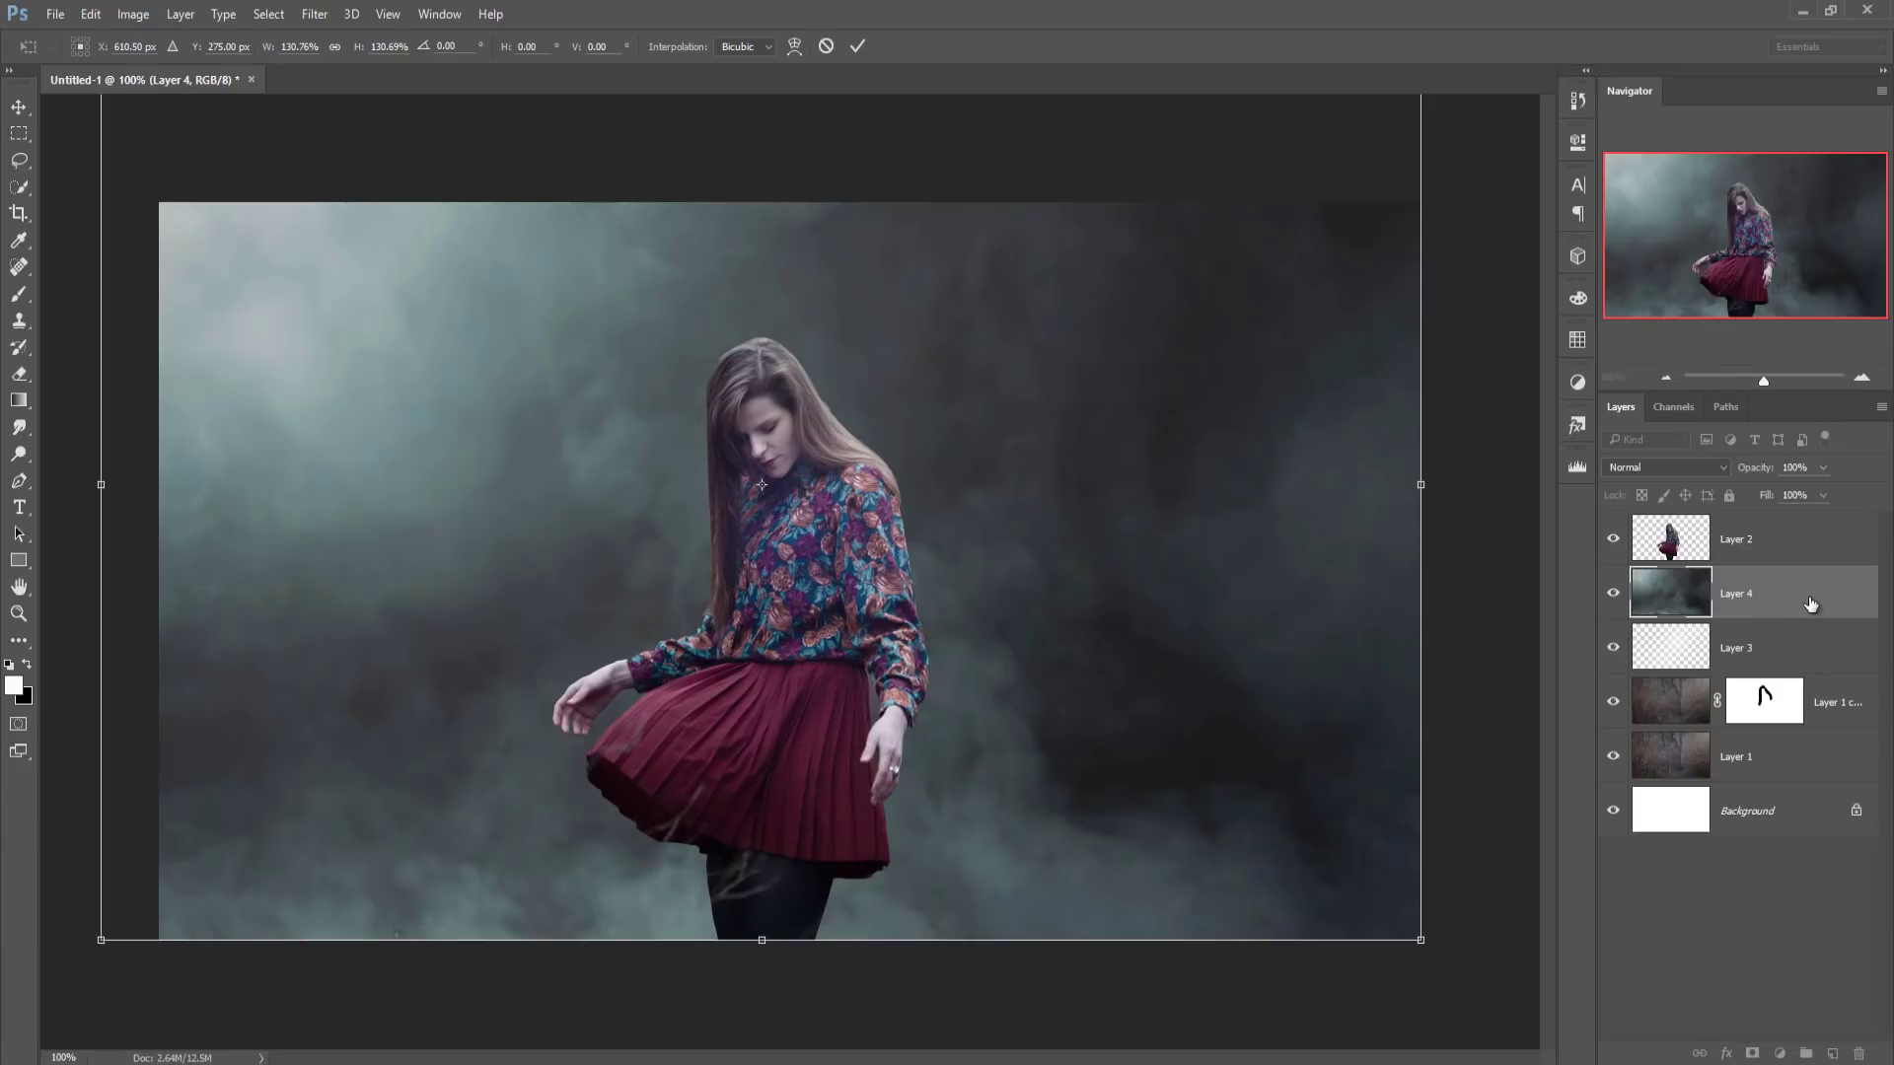
{"action": "left_click", "coordinate": [856, 48]}
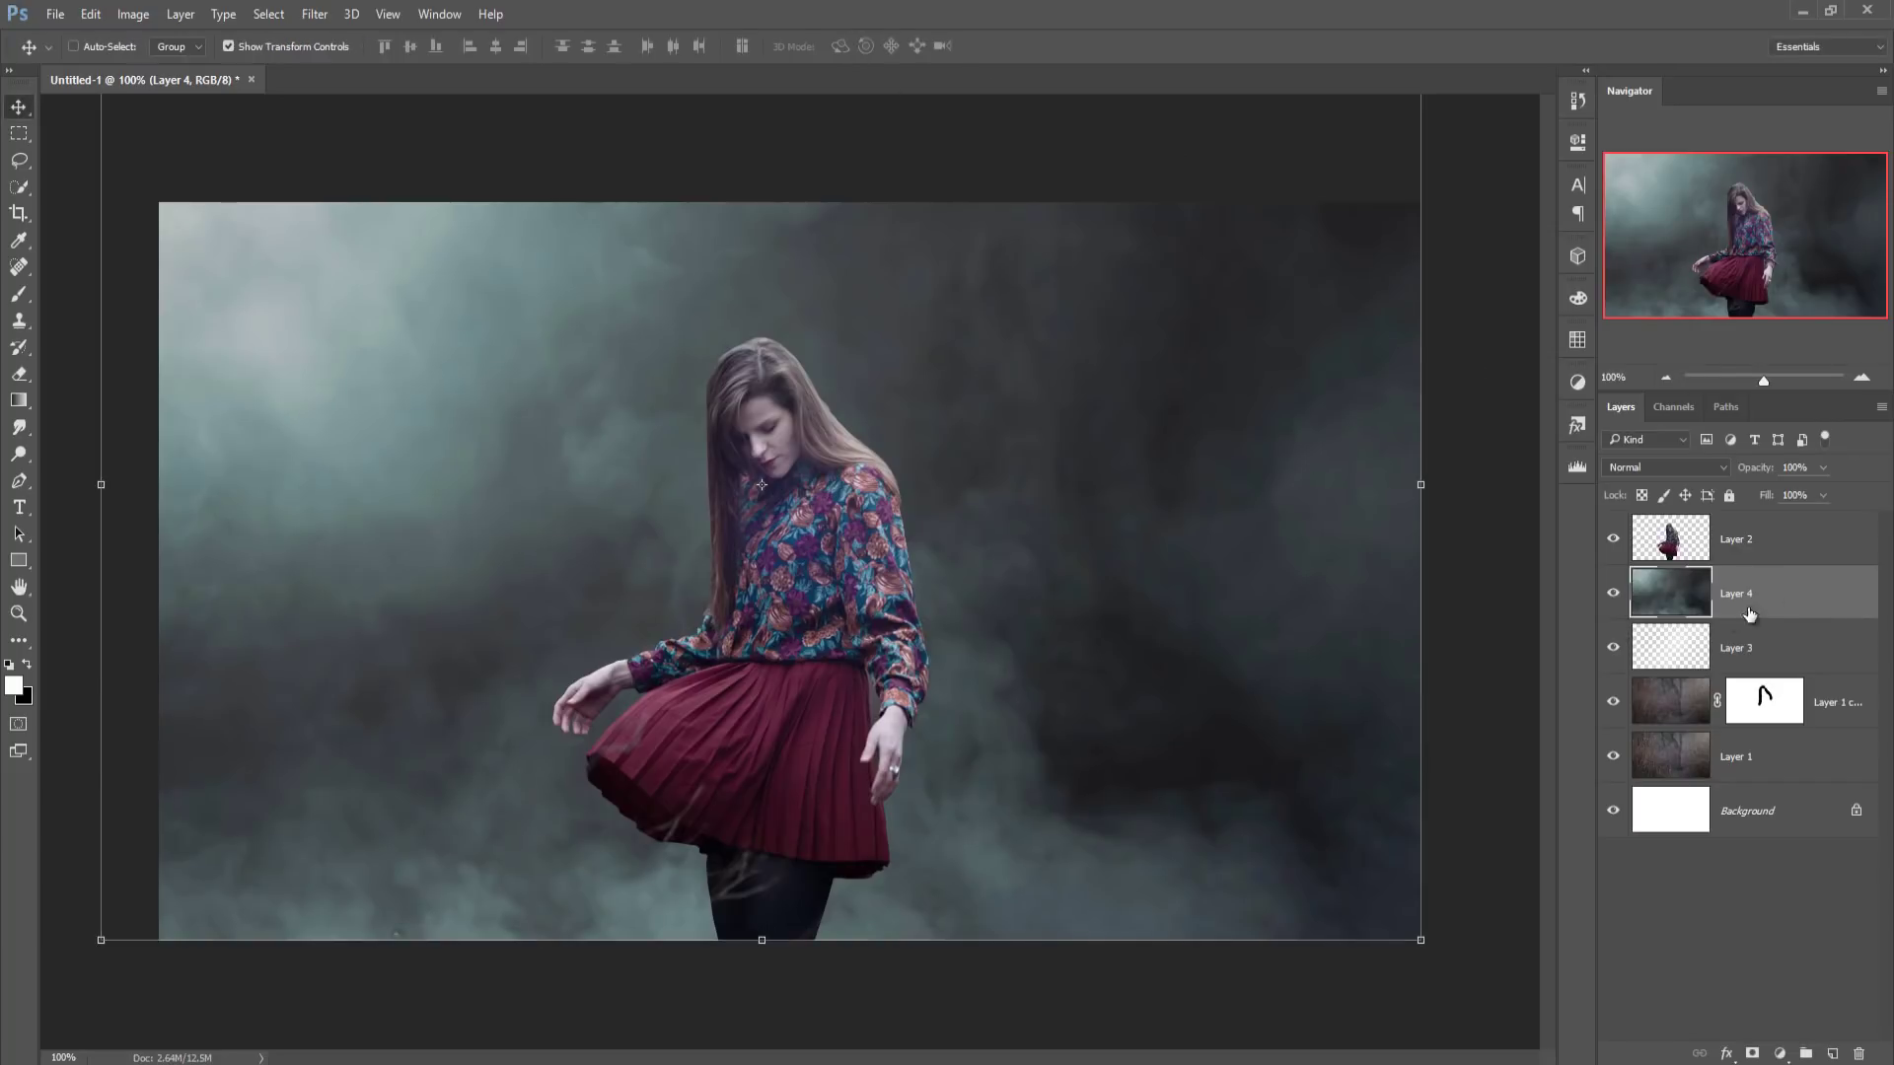
- Move Layer 4 above Layer 2, add a layer mask, and set a black brush at 10% opacity
{"action": "left_click_drag", "start_coordinate": [1779, 582], "coordinate": [1757, 543]}
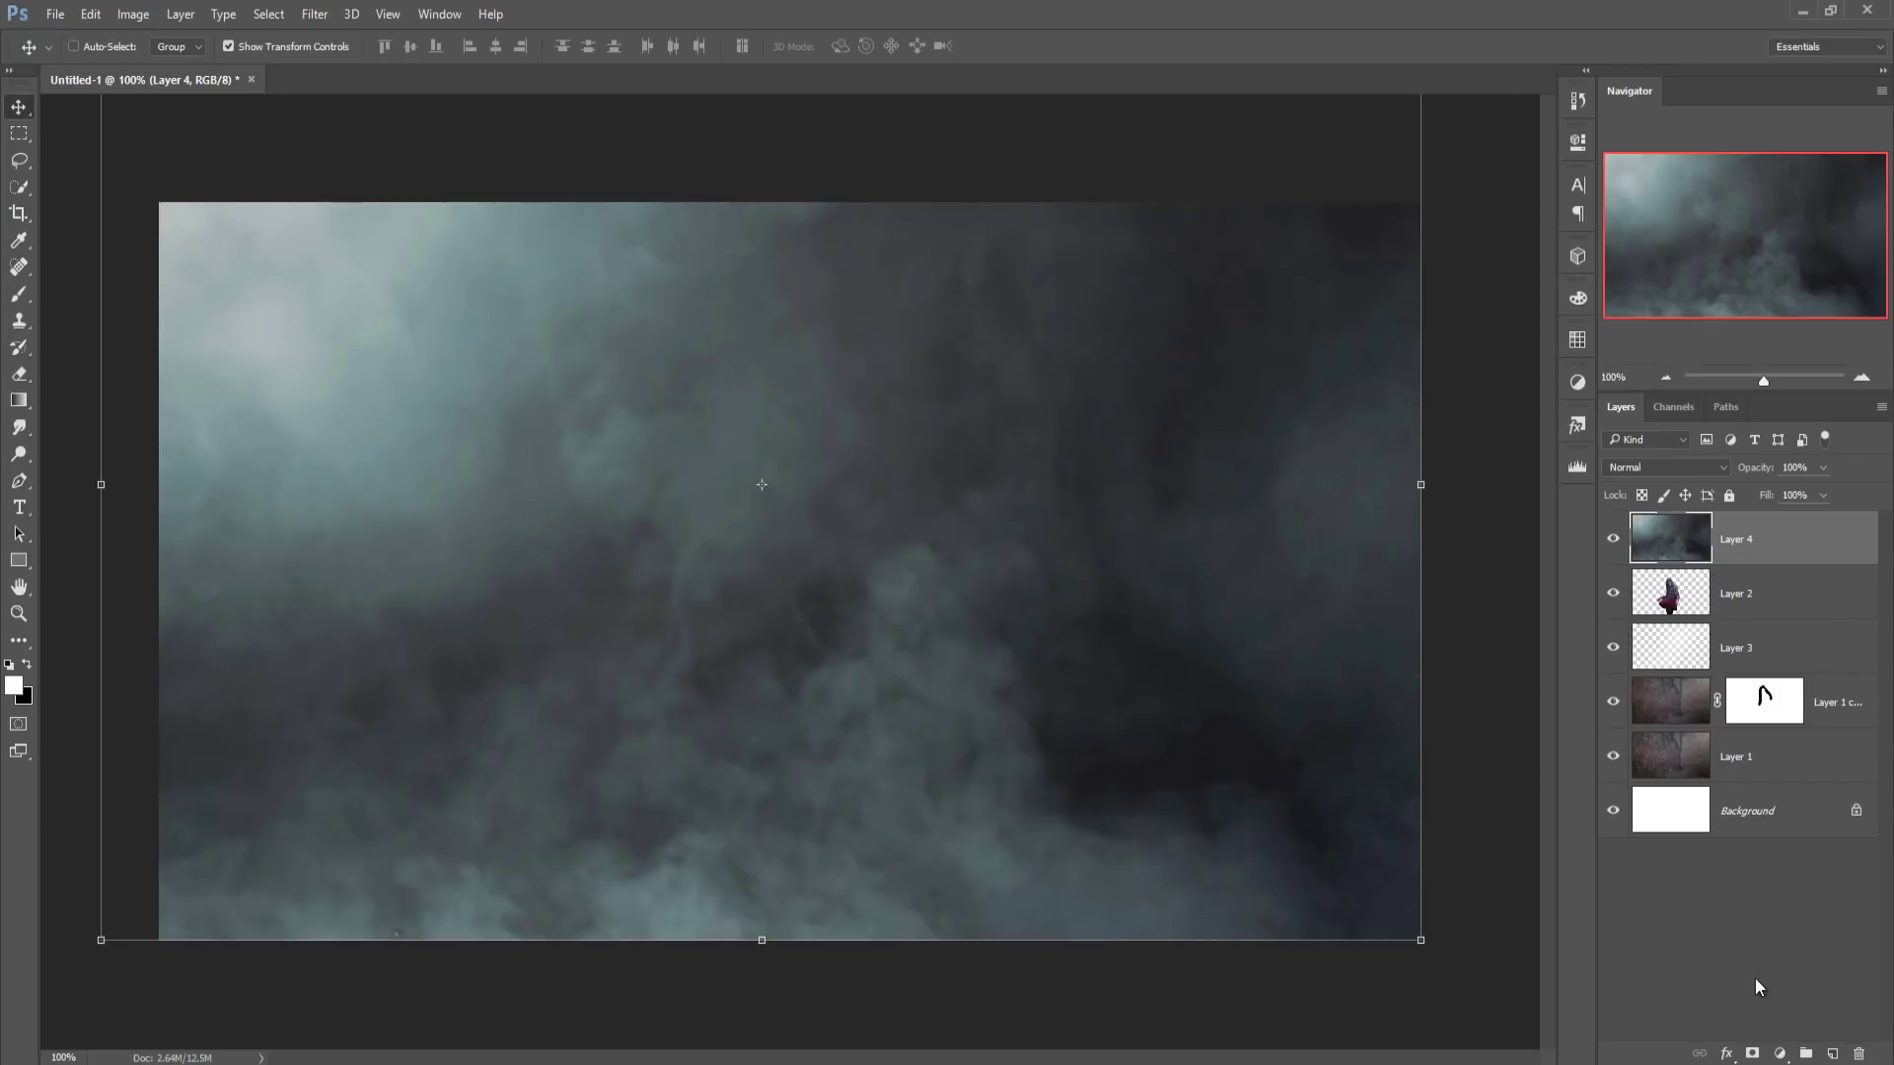
{"action": "left_click", "coordinate": [1751, 1054]}
{"action": "left_click", "coordinate": [19, 294]}
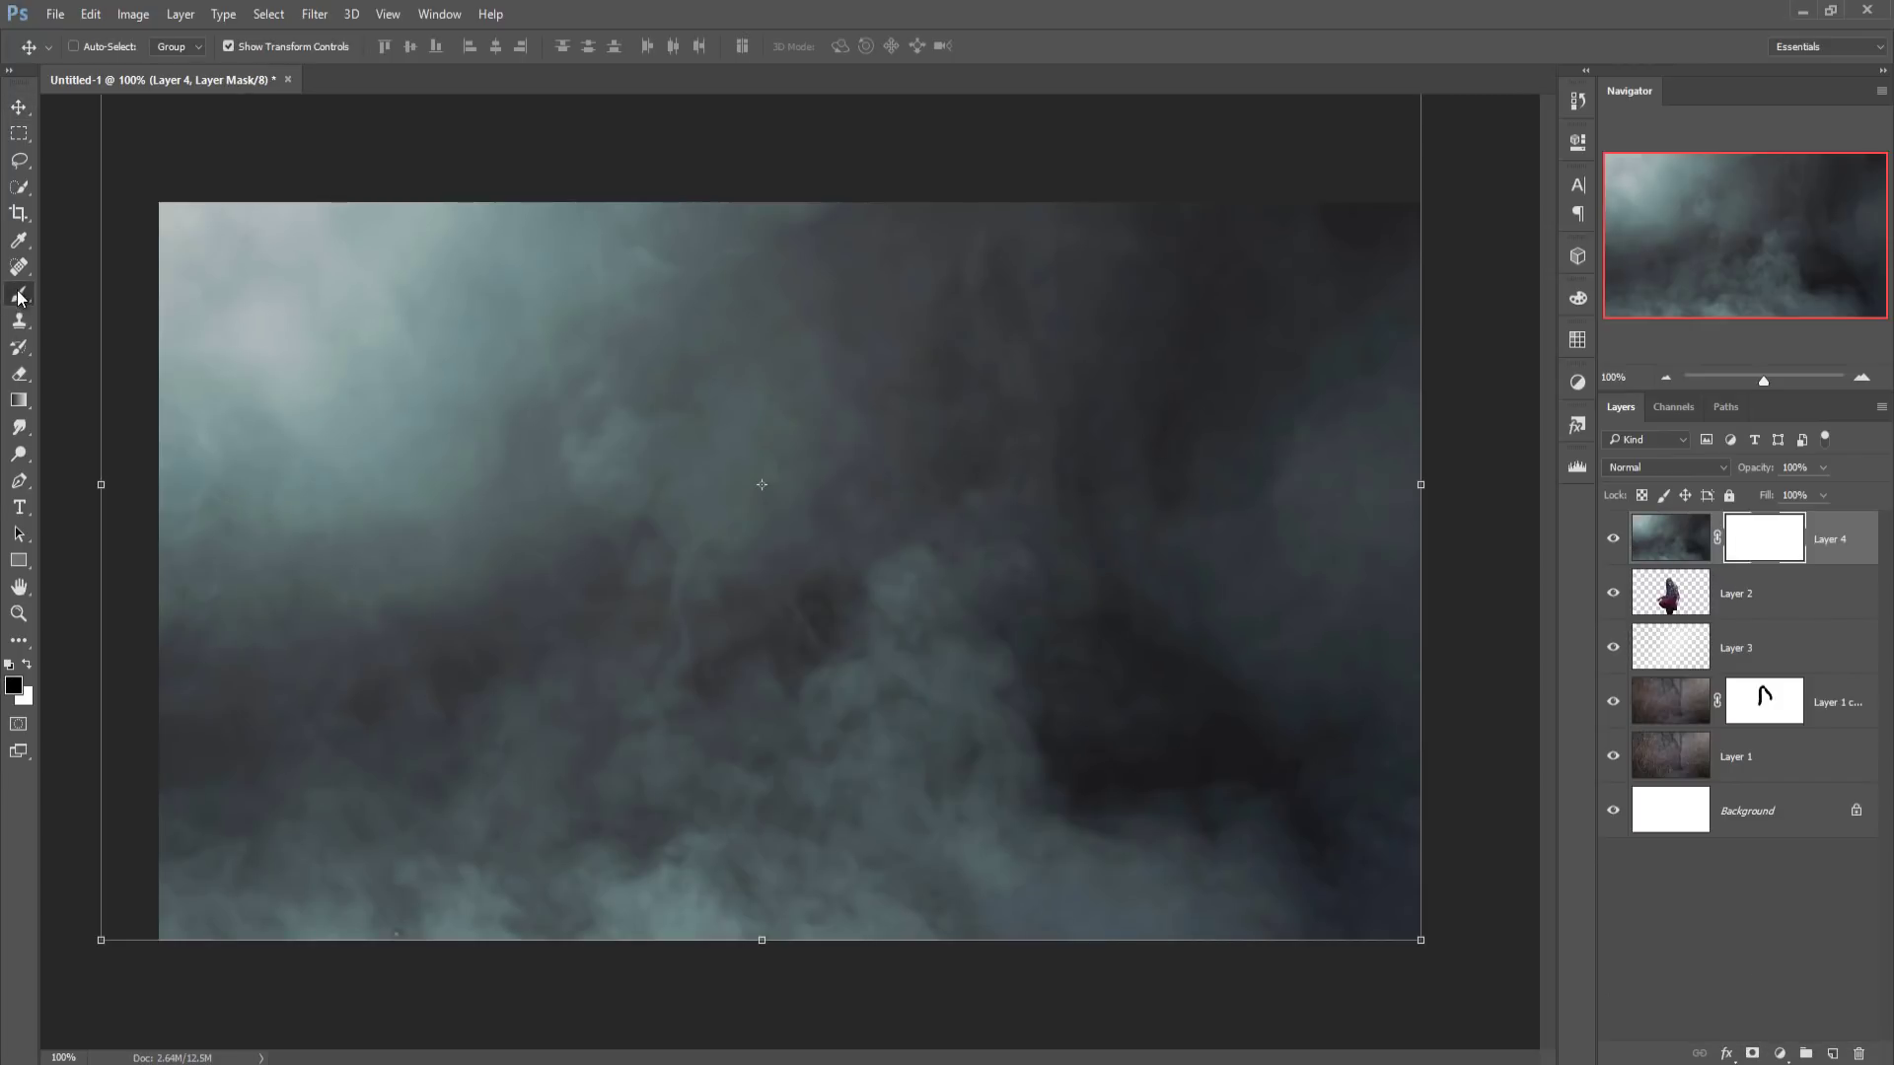
{"action": "key", "text": "x"}
{"action": "left_click", "coordinate": [415, 47]}
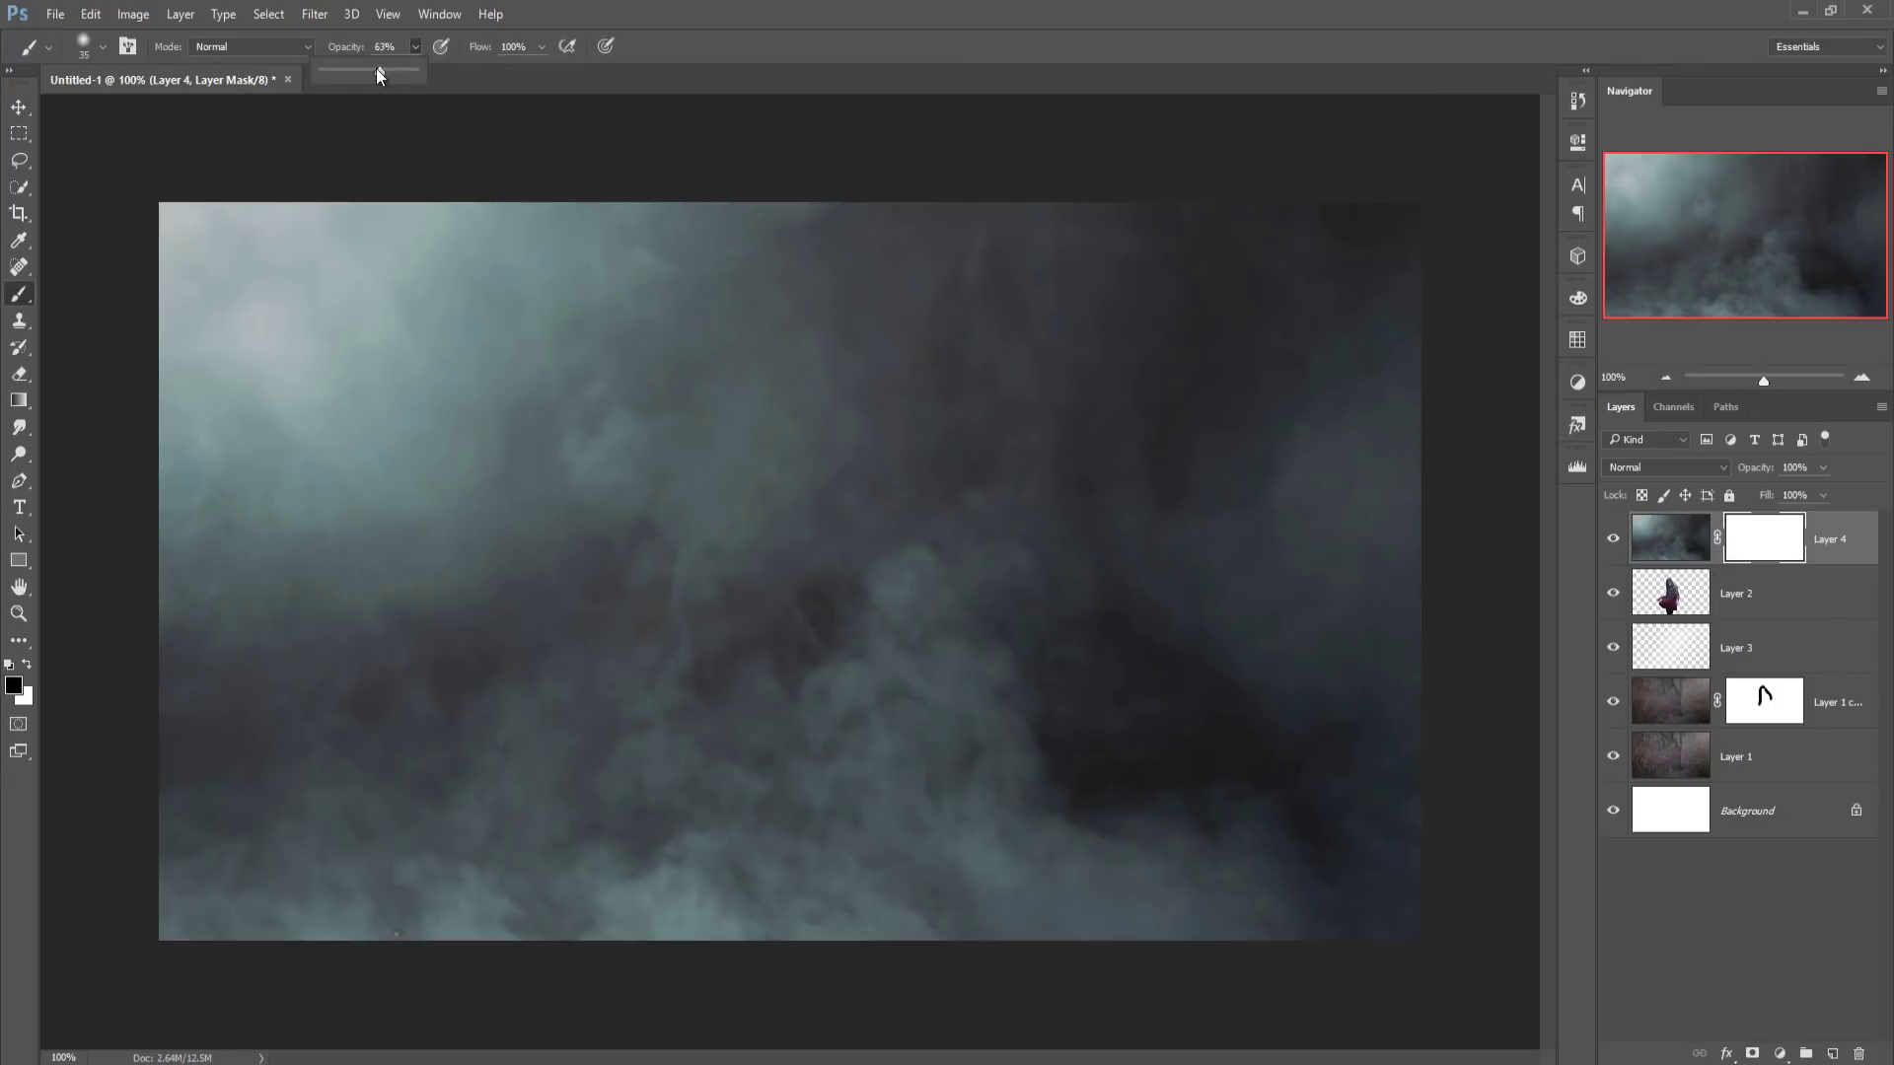
{"action": "left_click_drag", "start_coordinate": [338, 66], "coordinate": [336, 68]}
{"action": "left_click_drag", "start_coordinate": [334, 69], "coordinate": [332, 71]}
- Raise brush opacity to 11%, enlarge it to 500 px, and fade the smoke upper-left
{"action": "left_click", "coordinate": [424, 251]}
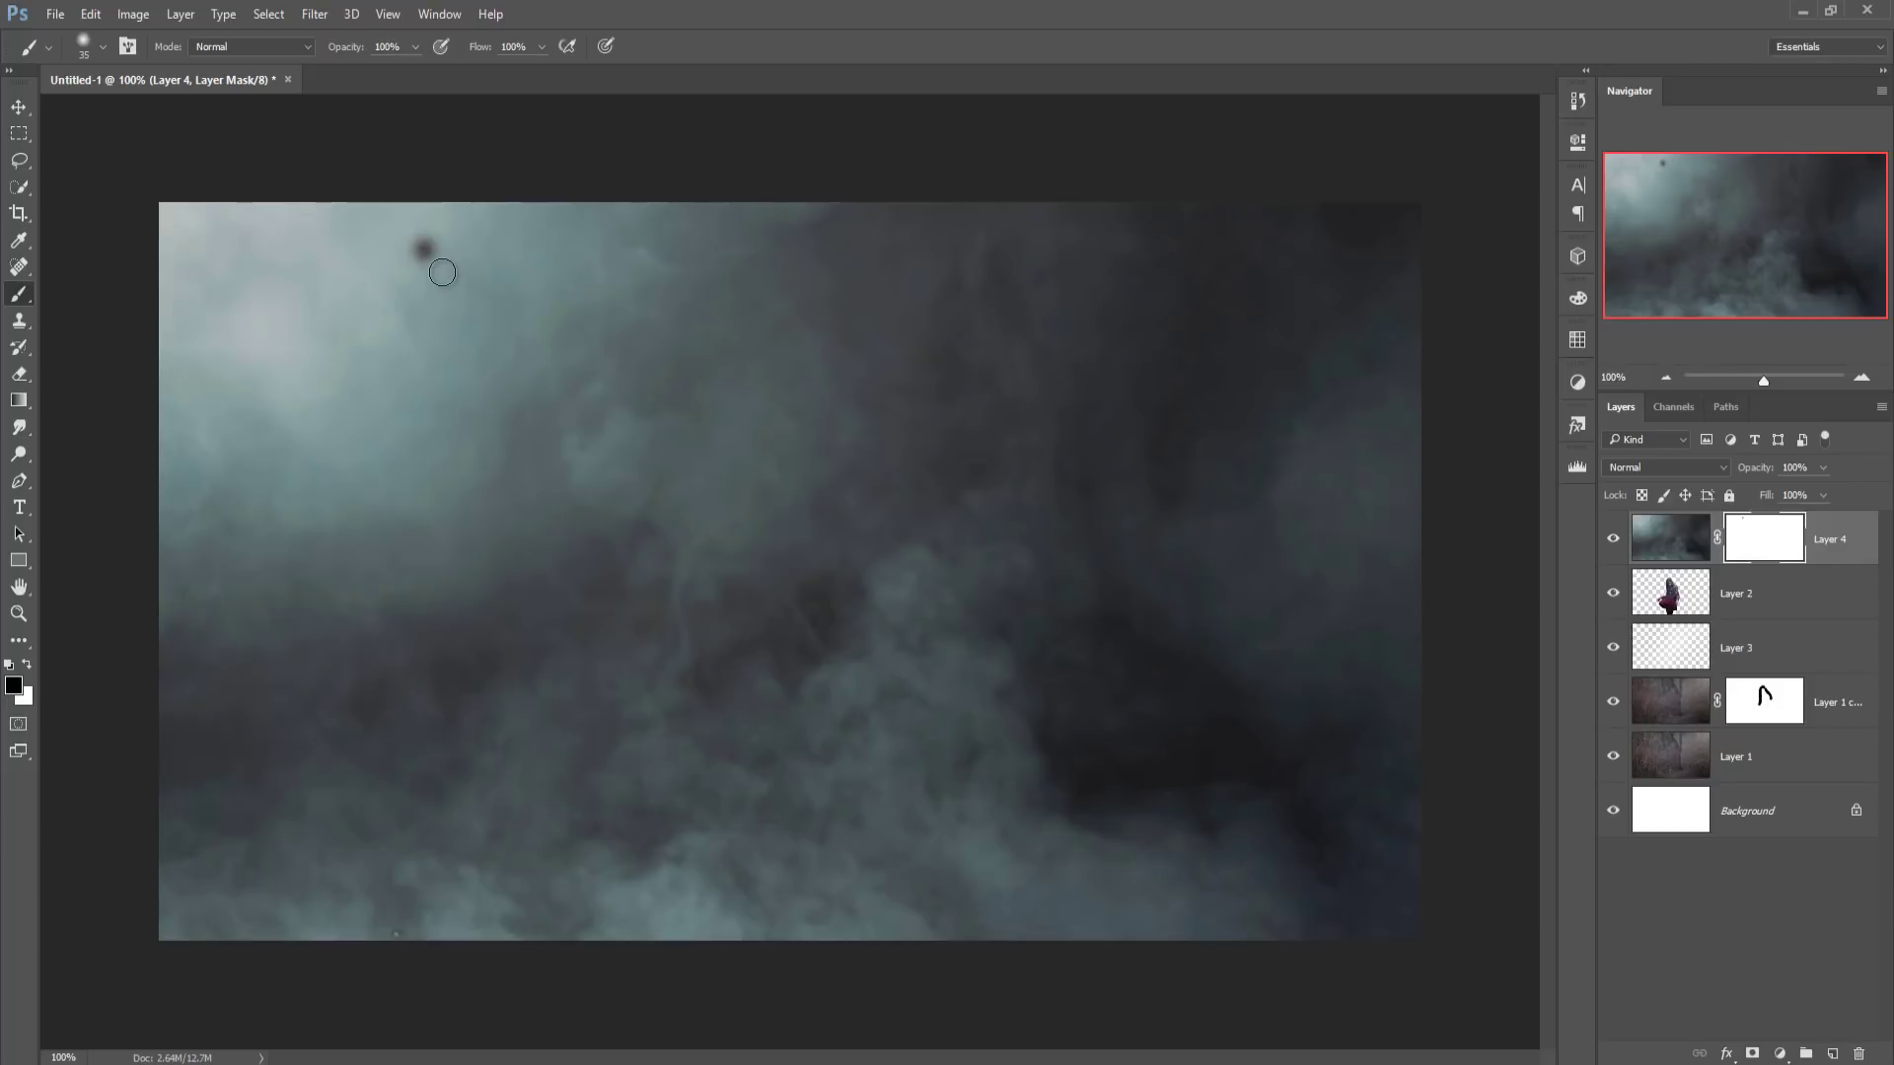
{"action": "left_click", "coordinate": [415, 47]}
{"action": "left_click_drag", "start_coordinate": [332, 69], "coordinate": [333, 71]}
{"action": "left_click", "coordinate": [514, 291]}
{"action": "key", "text": "bracketright"}
{"action": "key", "text": "bracketright"}
{"action": "key", "text": "bracketright"}
{"action": "key", "text": "bracketright"}
{"action": "key", "text": "bracketright"}
{"action": "key", "text": "bracketright"}
{"action": "key", "text": "bracketright"}
{"action": "key", "text": "bracketright"}
{"action": "key", "text": "bracketright"}
{"action": "key", "text": "bracketright"}
{"action": "key", "text": "bracketright"}
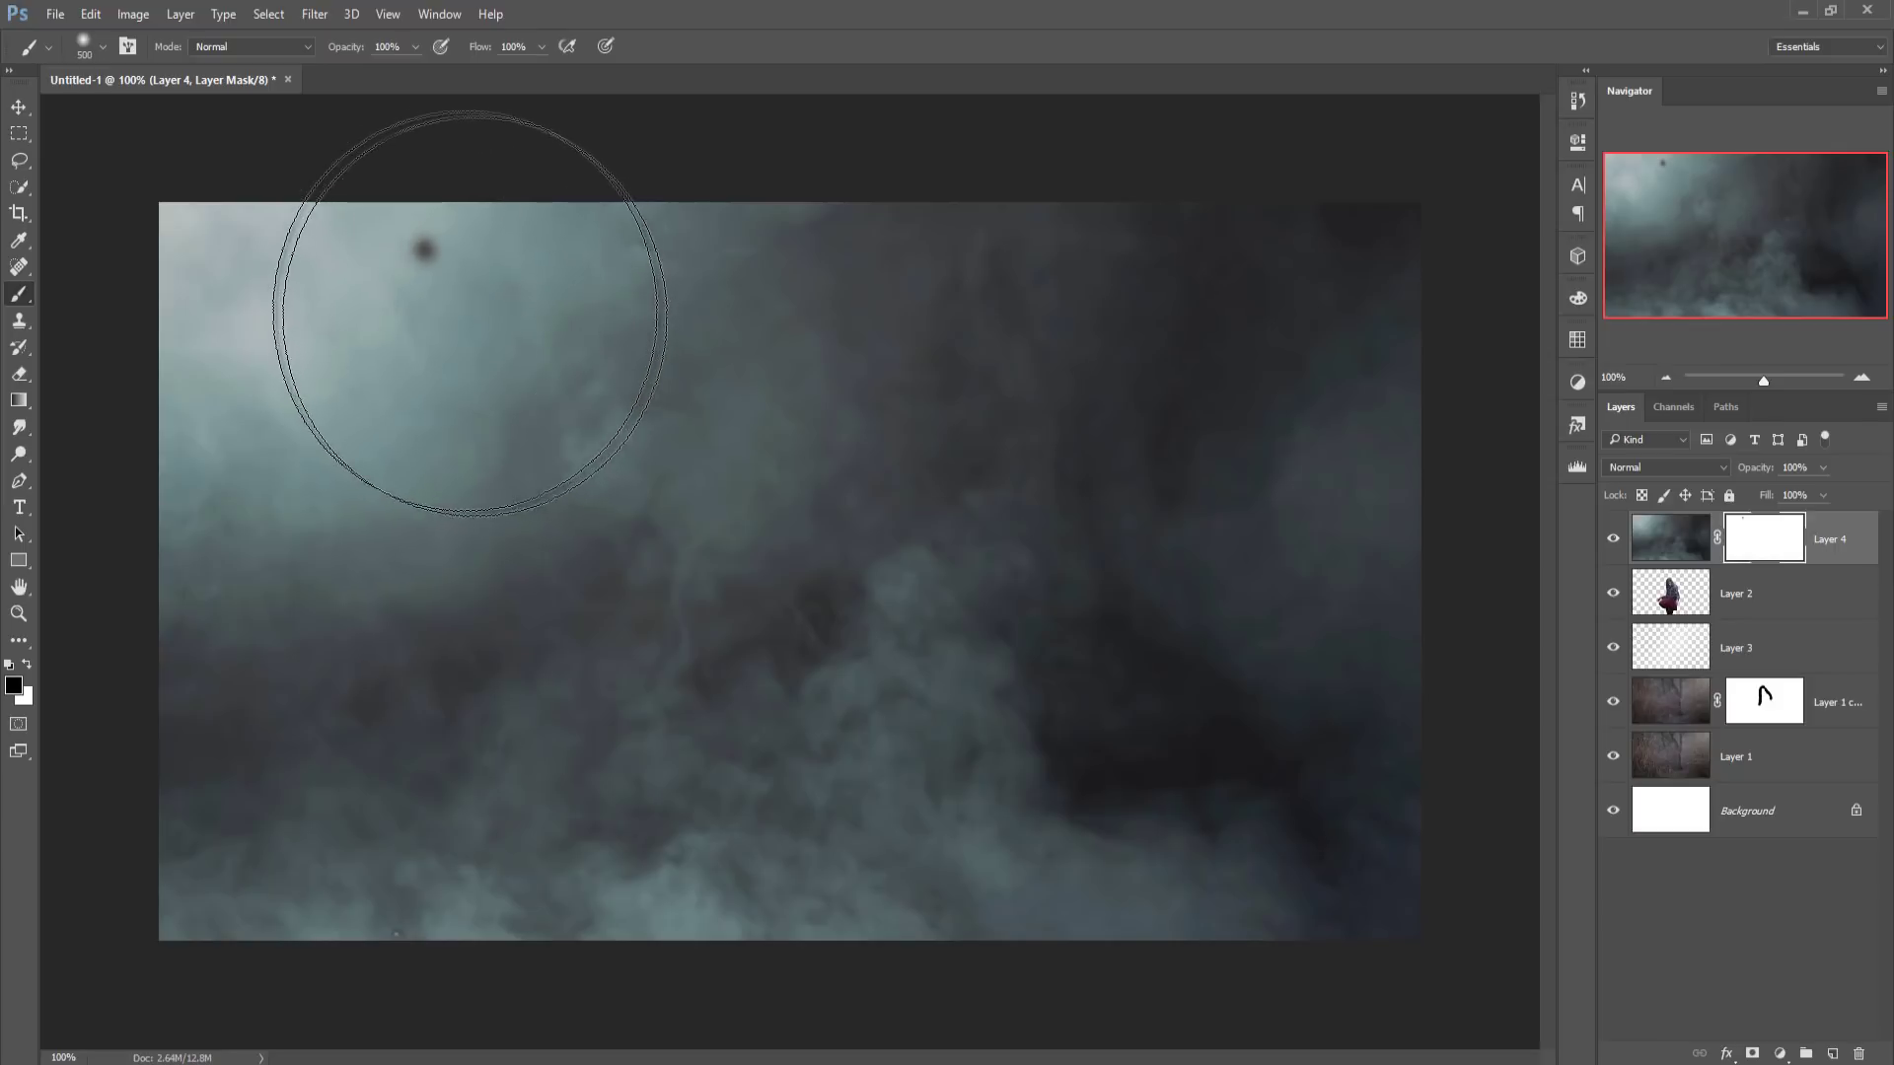
{"action": "mouse_move", "coordinate": [464, 276]}
{"action": "left_mouse_down"}
{"action": "mouse_move", "coordinate": [444, 284]}
{"action": "mouse_move", "coordinate": [489, 309]}
{"action": "left_mouse_up"}
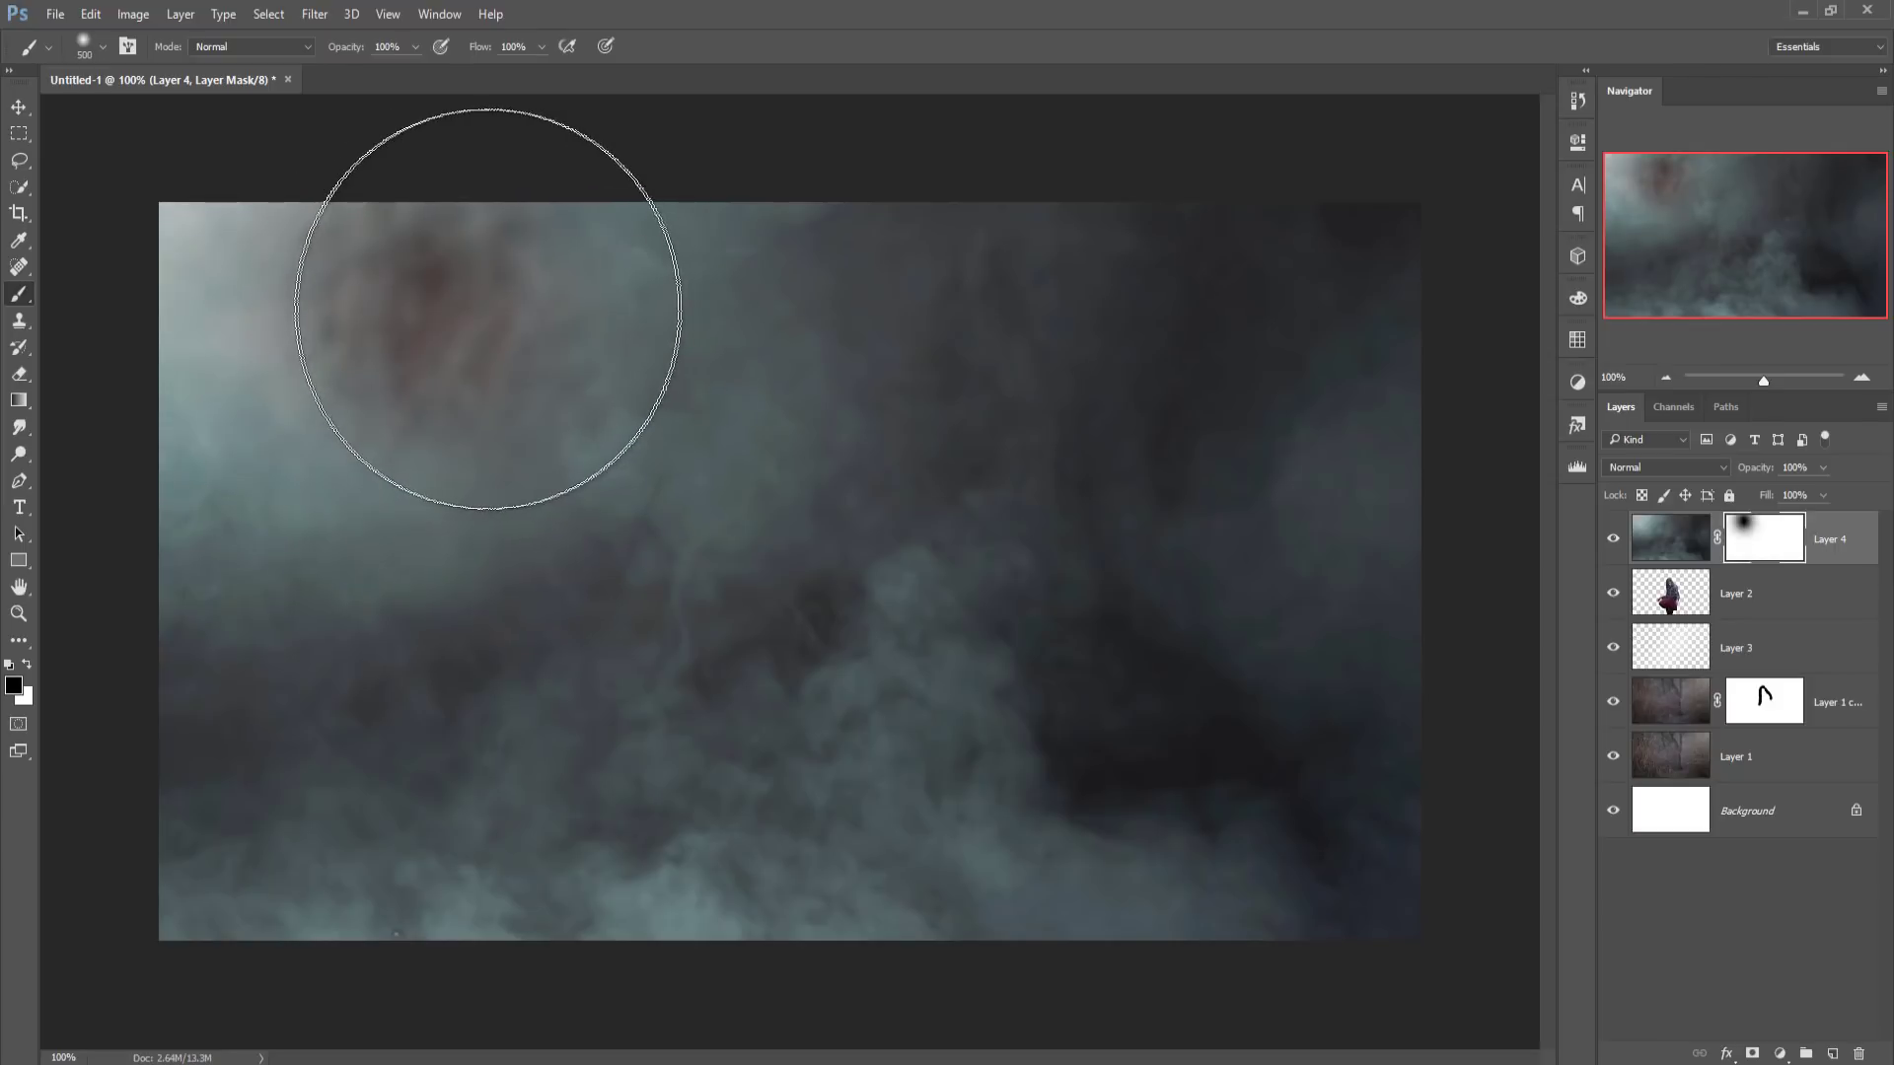
{"action": "left_click", "coordinate": [415, 47]}
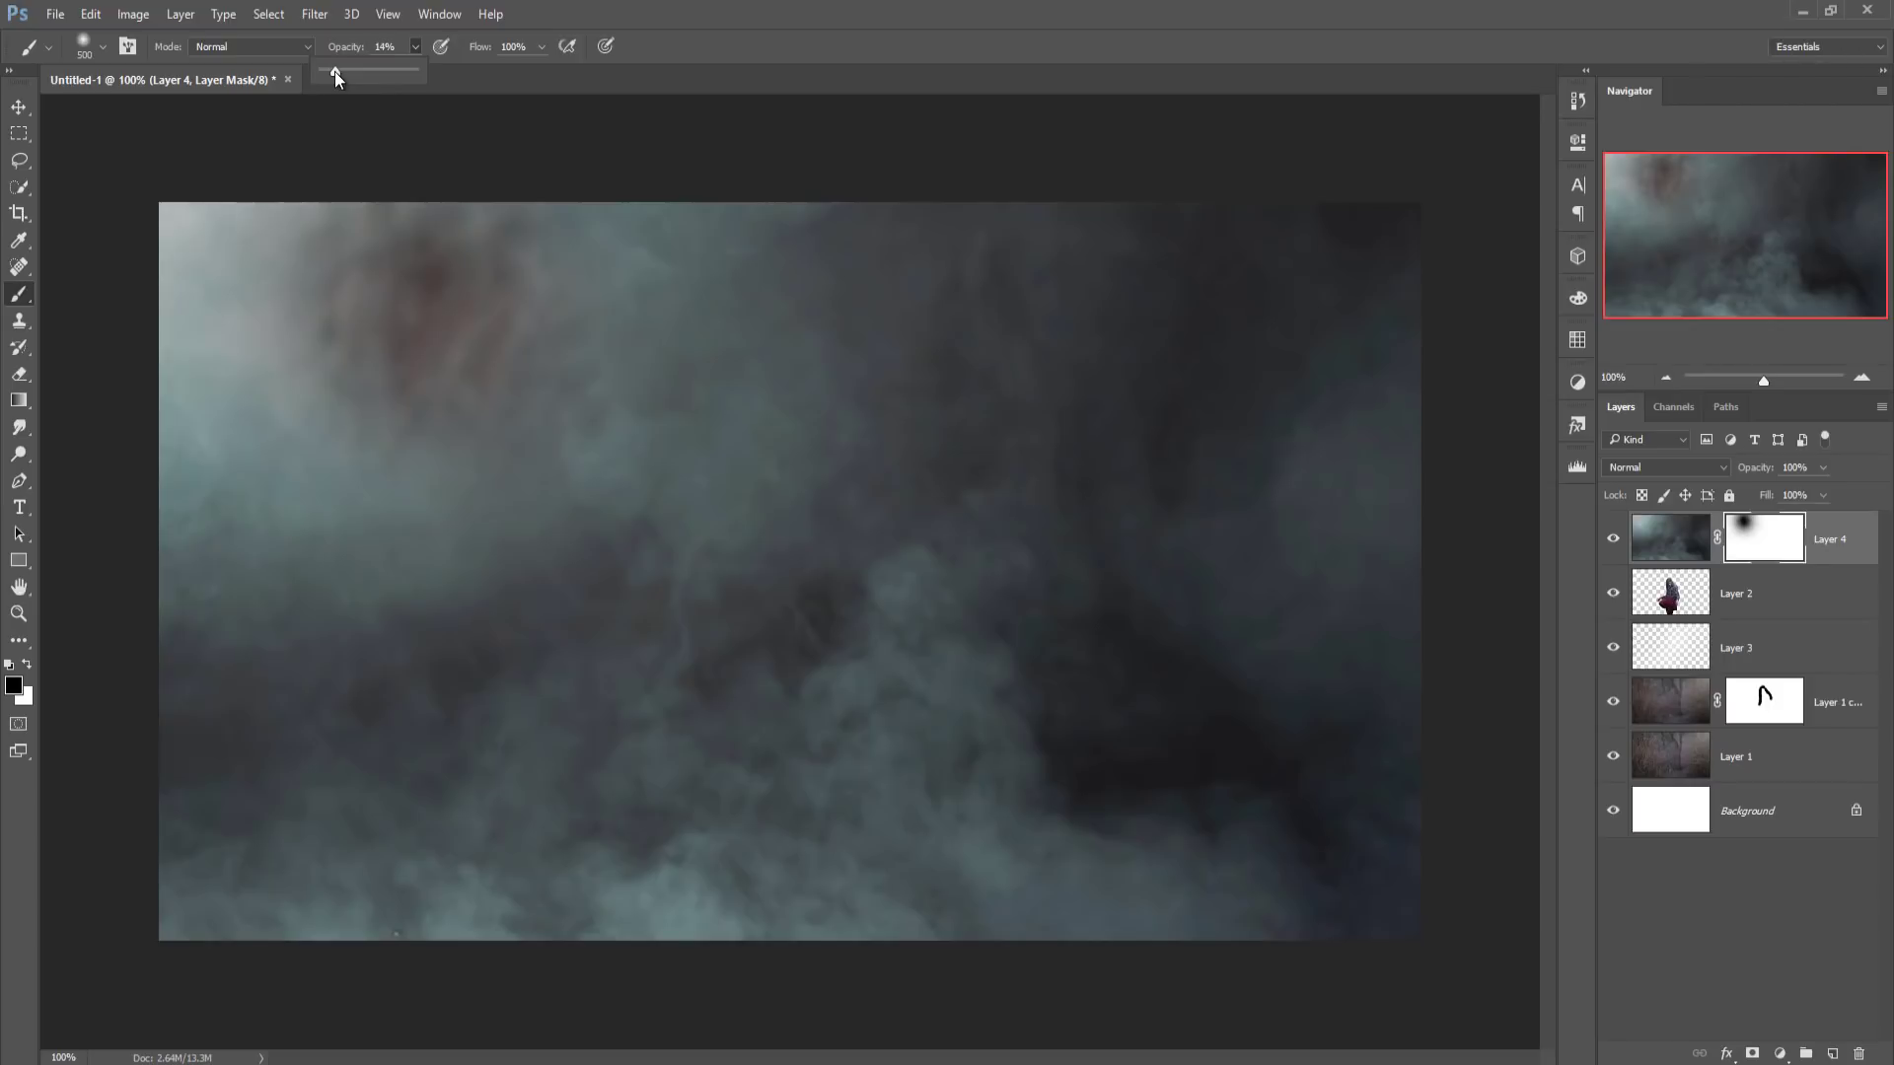
- At 13% opacity, fade the smoke across the top-left, left side and upper right
{"action": "left_click_drag", "start_coordinate": [335, 71], "coordinate": [327, 107]}
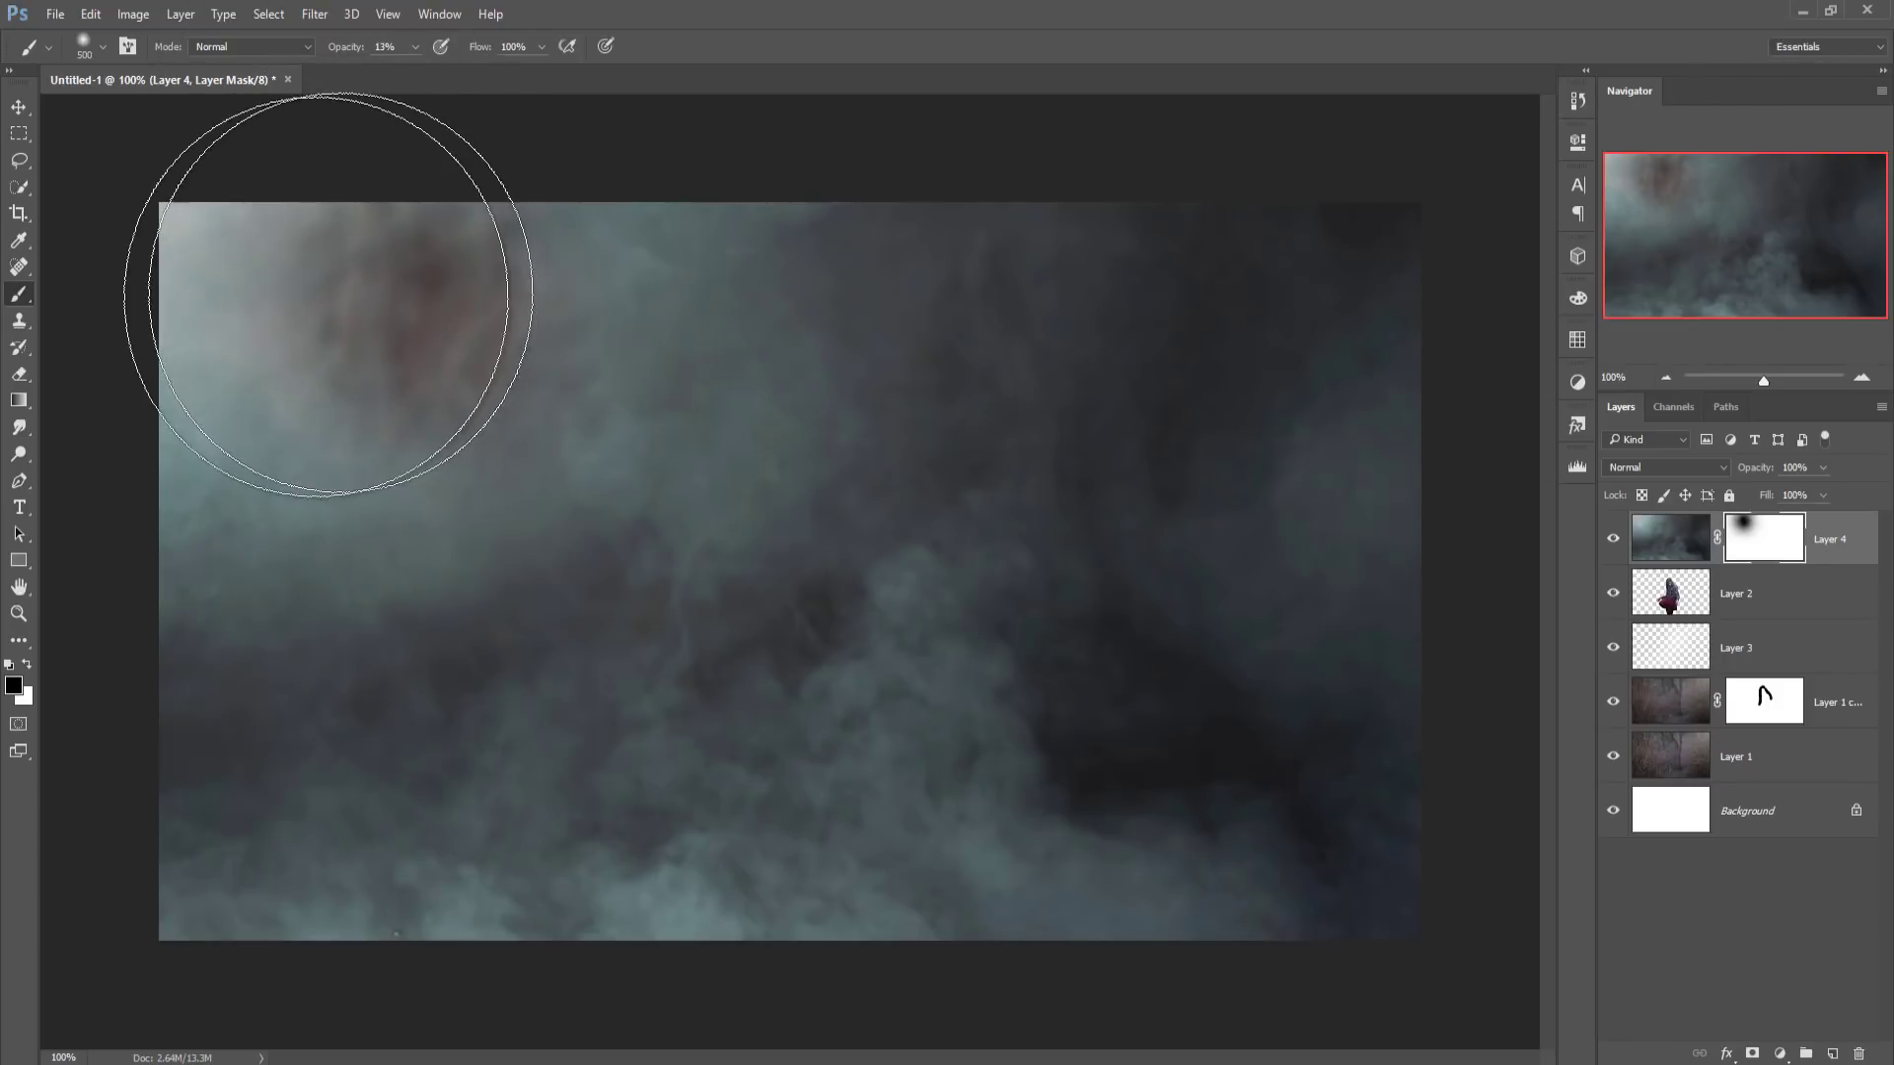
{"action": "mouse_move", "coordinate": [327, 294]}
{"action": "left_mouse_down"}
{"action": "mouse_move", "coordinate": [246, 287]}
{"action": "mouse_move", "coordinate": [442, 287]}
{"action": "mouse_move", "coordinate": [330, 287]}
{"action": "mouse_move", "coordinate": [424, 335]}
{"action": "mouse_move", "coordinate": [669, 339]}
{"action": "mouse_move", "coordinate": [799, 301]}
{"action": "mouse_move", "coordinate": [822, 316]}
{"action": "mouse_move", "coordinate": [677, 372]}
{"action": "mouse_move", "coordinate": [648, 507]}
{"action": "mouse_move", "coordinate": [493, 513]}
{"action": "mouse_move", "coordinate": [437, 619]}
{"action": "mouse_move", "coordinate": [422, 605]}
{"action": "mouse_move", "coordinate": [795, 563]}
{"action": "mouse_move", "coordinate": [1009, 332]}
{"action": "mouse_move", "coordinate": [855, 317]}
{"action": "mouse_move", "coordinate": [972, 389]}
{"action": "mouse_move", "coordinate": [908, 444]}
{"action": "mouse_move", "coordinate": [732, 439]}
{"action": "mouse_move", "coordinate": [592, 381]}
{"action": "mouse_move", "coordinate": [803, 528]}
{"action": "mouse_move", "coordinate": [773, 570]}
{"action": "mouse_move", "coordinate": [775, 680]}
{"action": "mouse_move", "coordinate": [971, 325]}
{"action": "mouse_move", "coordinate": [1197, 368]}
{"action": "mouse_move", "coordinate": [1151, 449]}
{"action": "mouse_move", "coordinate": [1180, 381]}
{"action": "mouse_move", "coordinate": [1150, 233]}
{"action": "mouse_move", "coordinate": [1040, 339]}
{"action": "mouse_move", "coordinate": [1052, 368]}
{"action": "mouse_move", "coordinate": [1023, 305]}
{"action": "mouse_move", "coordinate": [1120, 444]}
{"action": "mouse_move", "coordinate": [1141, 592]}
{"action": "mouse_move", "coordinate": [1276, 439]}
{"action": "mouse_move", "coordinate": [1209, 325]}
{"action": "mouse_move", "coordinate": [1341, 719]}
{"action": "mouse_move", "coordinate": [1213, 706]}
{"action": "mouse_move", "coordinate": [1272, 718]}
{"action": "mouse_move", "coordinate": [908, 613]}
{"action": "left_mouse_up"}
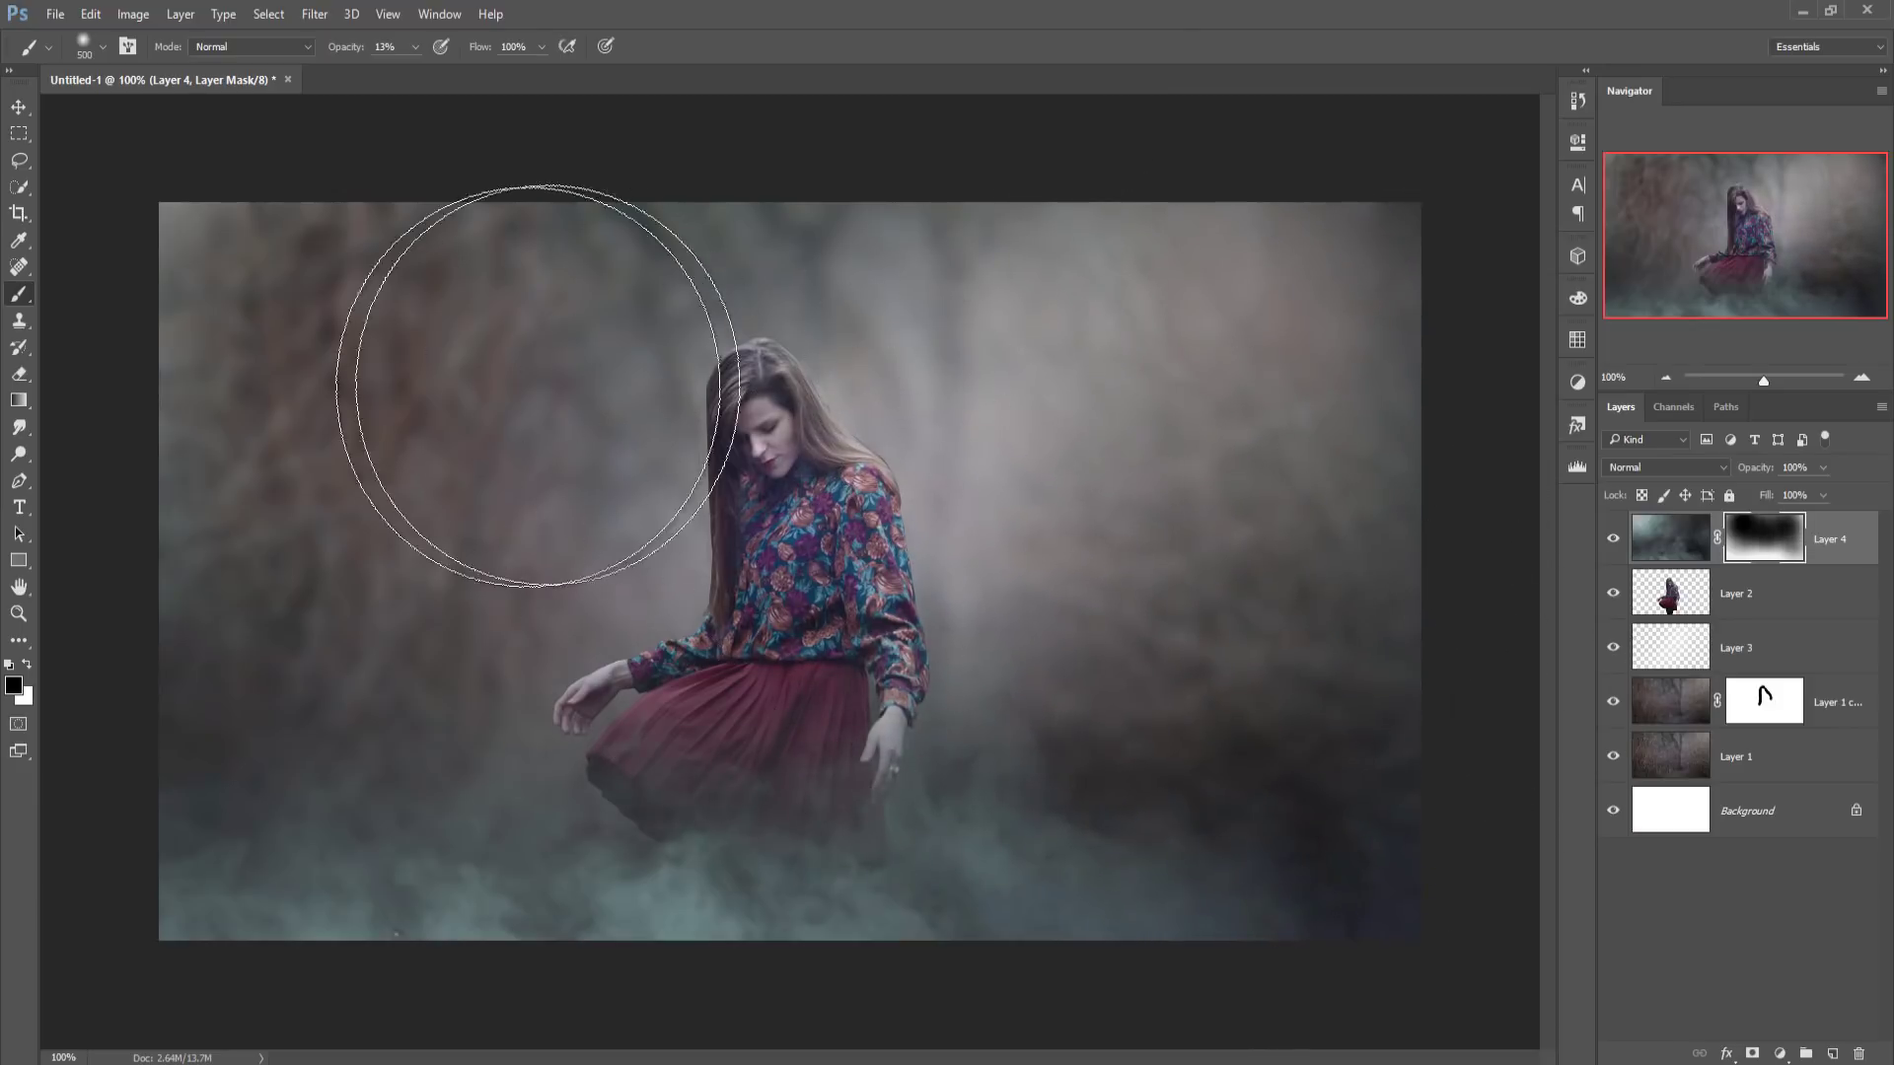
{"action": "mouse_move", "coordinate": [537, 387]}
{"action": "left_mouse_down"}
{"action": "mouse_move", "coordinate": [338, 254]}
{"action": "mouse_move", "coordinate": [128, 464]}
{"action": "mouse_move", "coordinate": [105, 570]}
{"action": "mouse_move", "coordinate": [486, 368]}
{"action": "mouse_move", "coordinate": [803, 339]}
{"action": "mouse_move", "coordinate": [1141, 419]}
{"action": "mouse_move", "coordinate": [1091, 385]}
{"action": "mouse_move", "coordinate": [1315, 431]}
{"action": "mouse_move", "coordinate": [1408, 690]}
{"action": "mouse_move", "coordinate": [1464, 750]}
{"action": "mouse_move", "coordinate": [825, 233]}
{"action": "mouse_move", "coordinate": [1374, 550]}
{"action": "mouse_move", "coordinate": [1407, 605]}
{"action": "mouse_move", "coordinate": [1107, 925]}
{"action": "mouse_move", "coordinate": [922, 908]}
{"action": "mouse_move", "coordinate": [845, 951]}
{"action": "mouse_move", "coordinate": [592, 867]}
{"action": "mouse_move", "coordinate": [296, 858]}
{"action": "mouse_move", "coordinate": [233, 909]}
{"action": "mouse_move", "coordinate": [1312, 893]}
{"action": "left_mouse_up"}
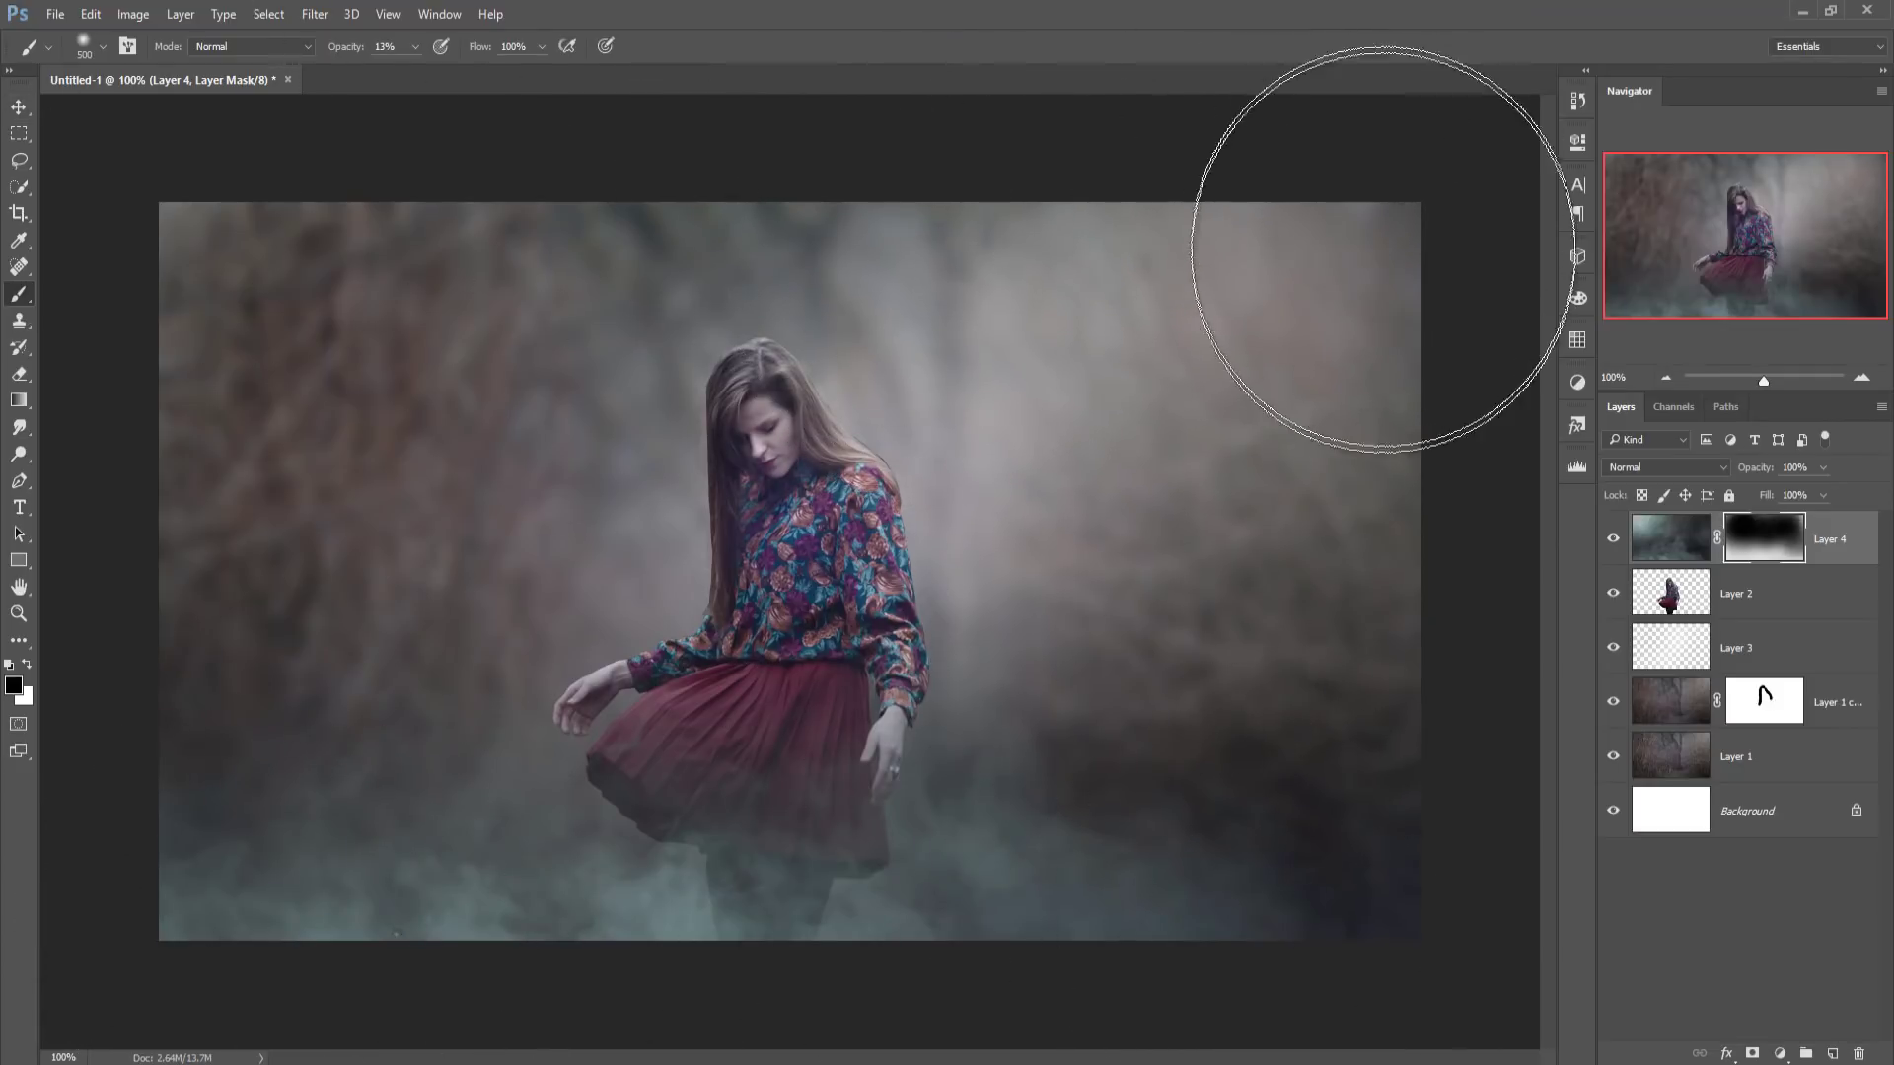
{"action": "mouse_move", "coordinate": [1383, 249]}
{"action": "left_mouse_down"}
{"action": "mouse_move", "coordinate": [1394, 338]}
{"action": "mouse_move", "coordinate": [1353, 329]}
{"action": "mouse_move", "coordinate": [1353, 372]}
{"action": "mouse_move", "coordinate": [1221, 296]}
{"action": "left_mouse_up"}
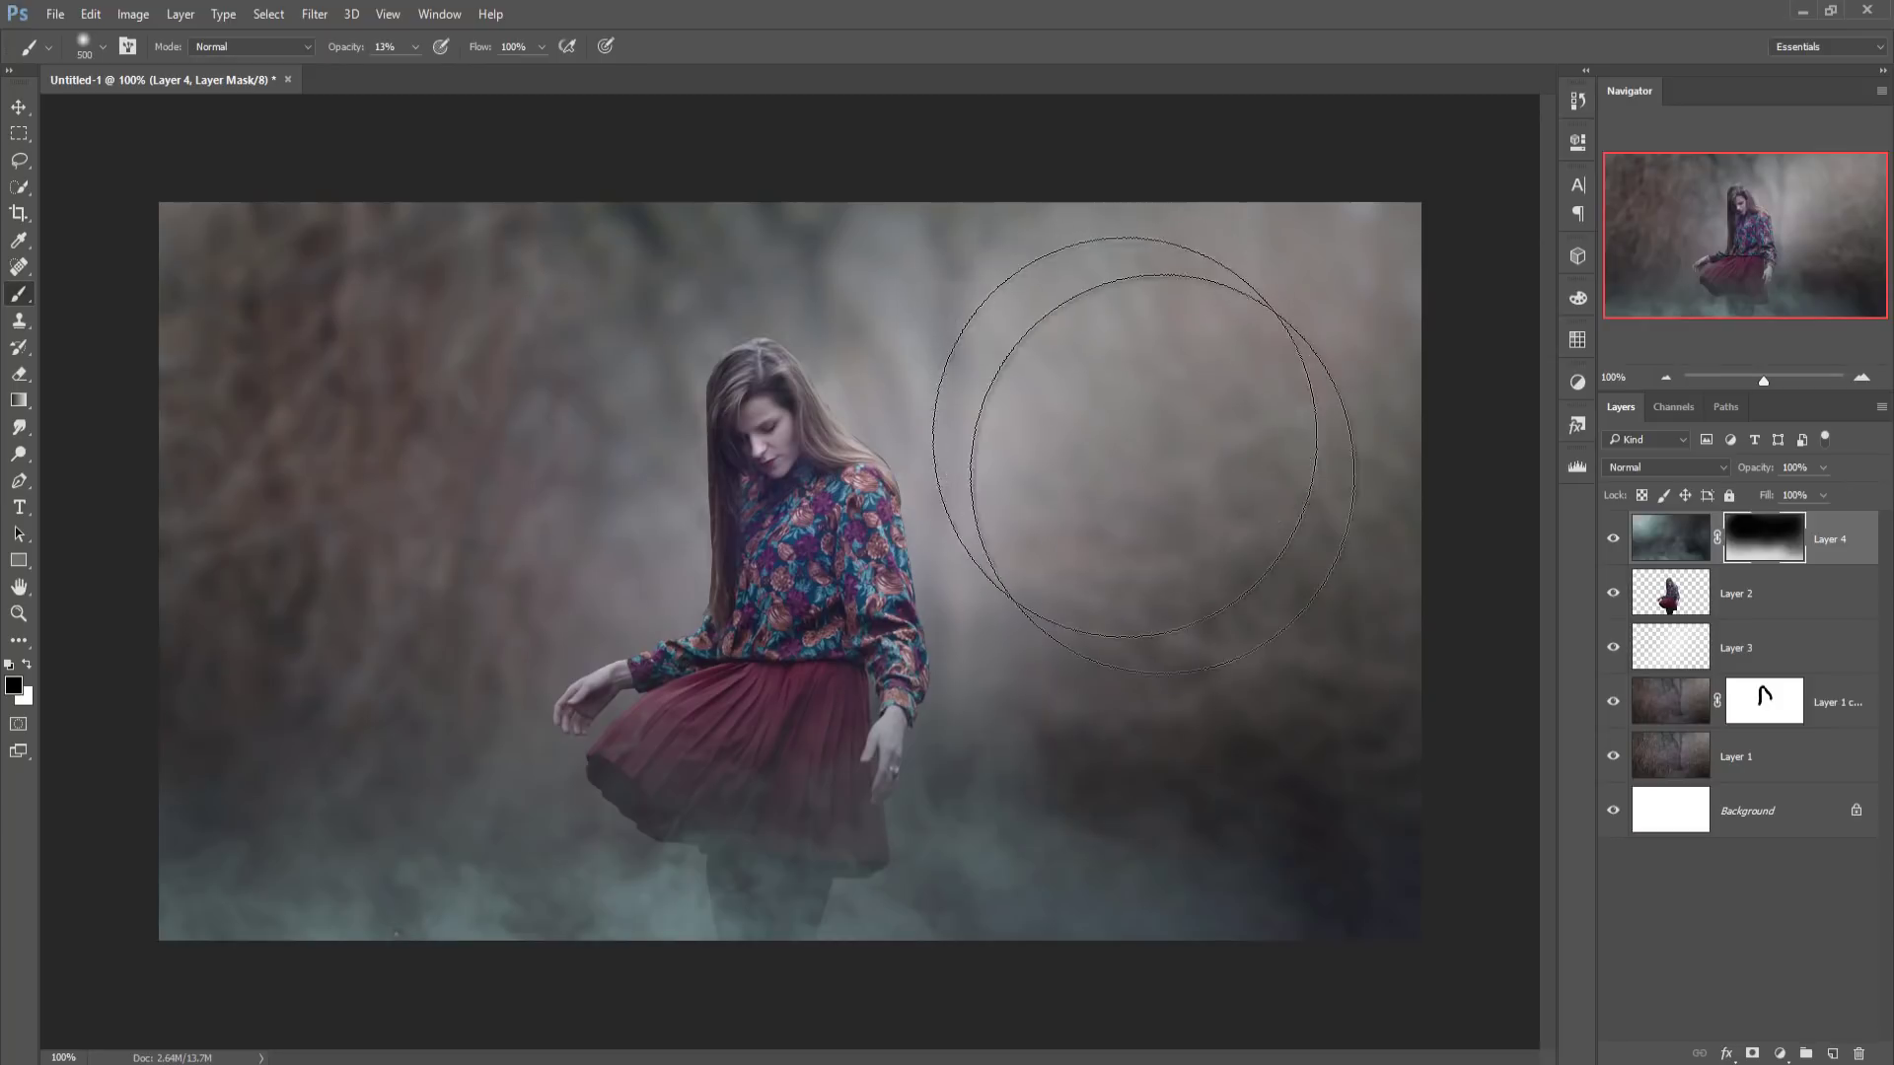
- Duplicate the smoke layer as Layer 4 copy and shift it to the right
{"action": "key", "text": "v"}
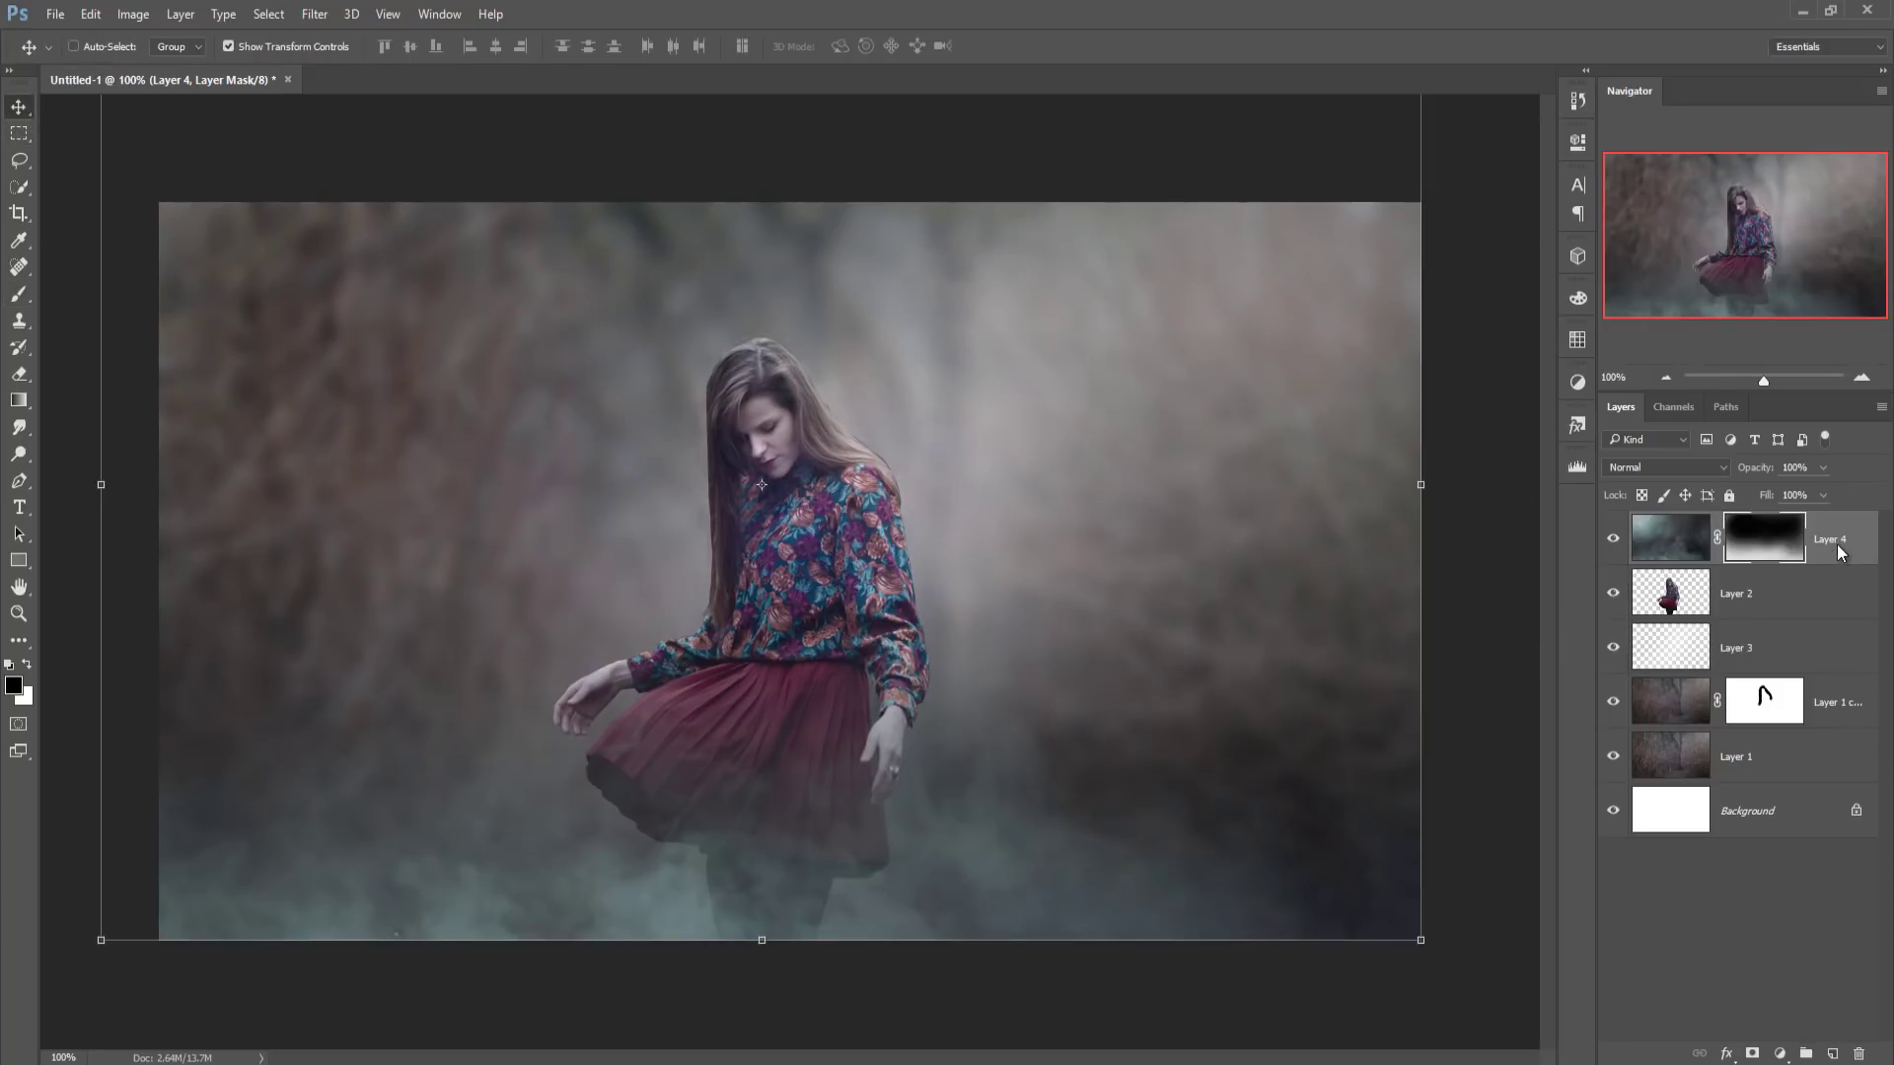
{"action": "right_click", "coordinate": [1840, 552]}
{"action": "left_click", "coordinate": [1677, 190]}
{"action": "right_click", "coordinate": [1832, 548]}
{"action": "left_click", "coordinate": [1677, 231]}
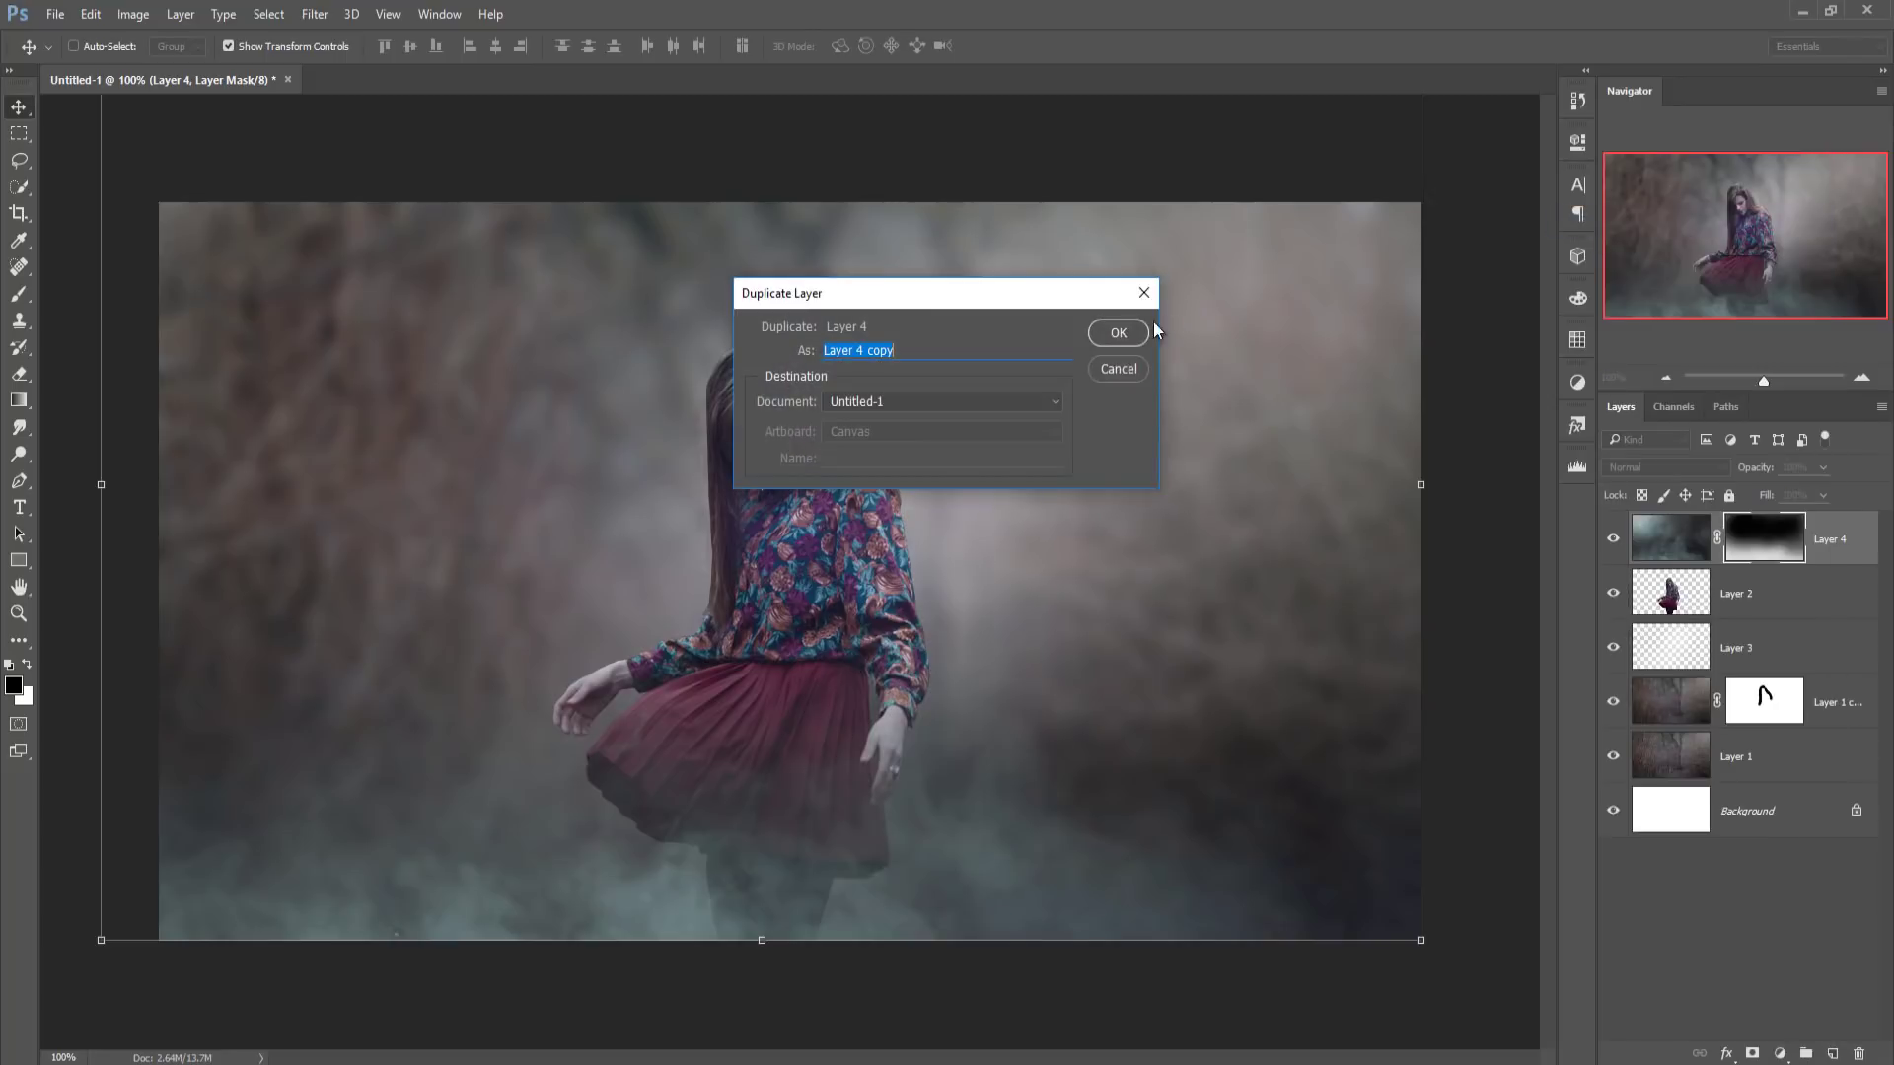
{"action": "left_click", "coordinate": [1135, 333]}
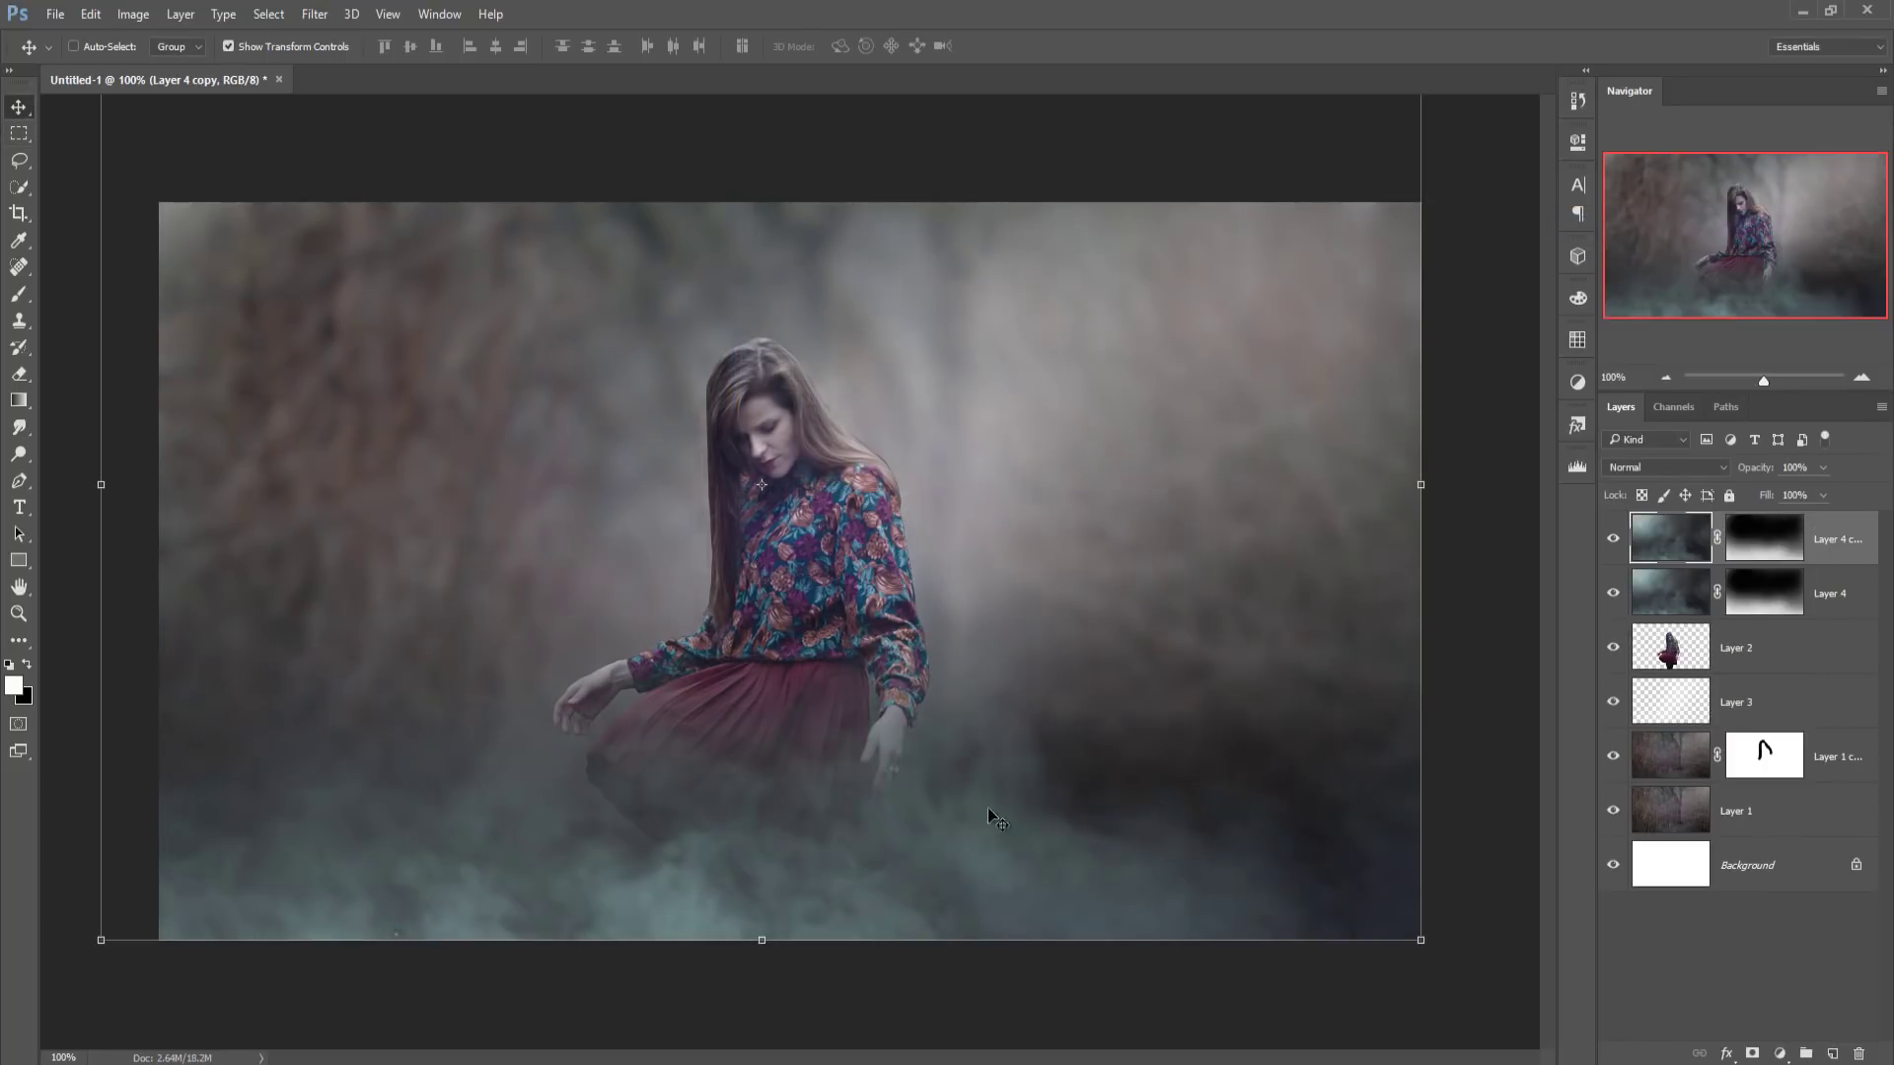
{"action": "left_click_drag", "start_coordinate": [1027, 860], "coordinate": [1465, 874]}
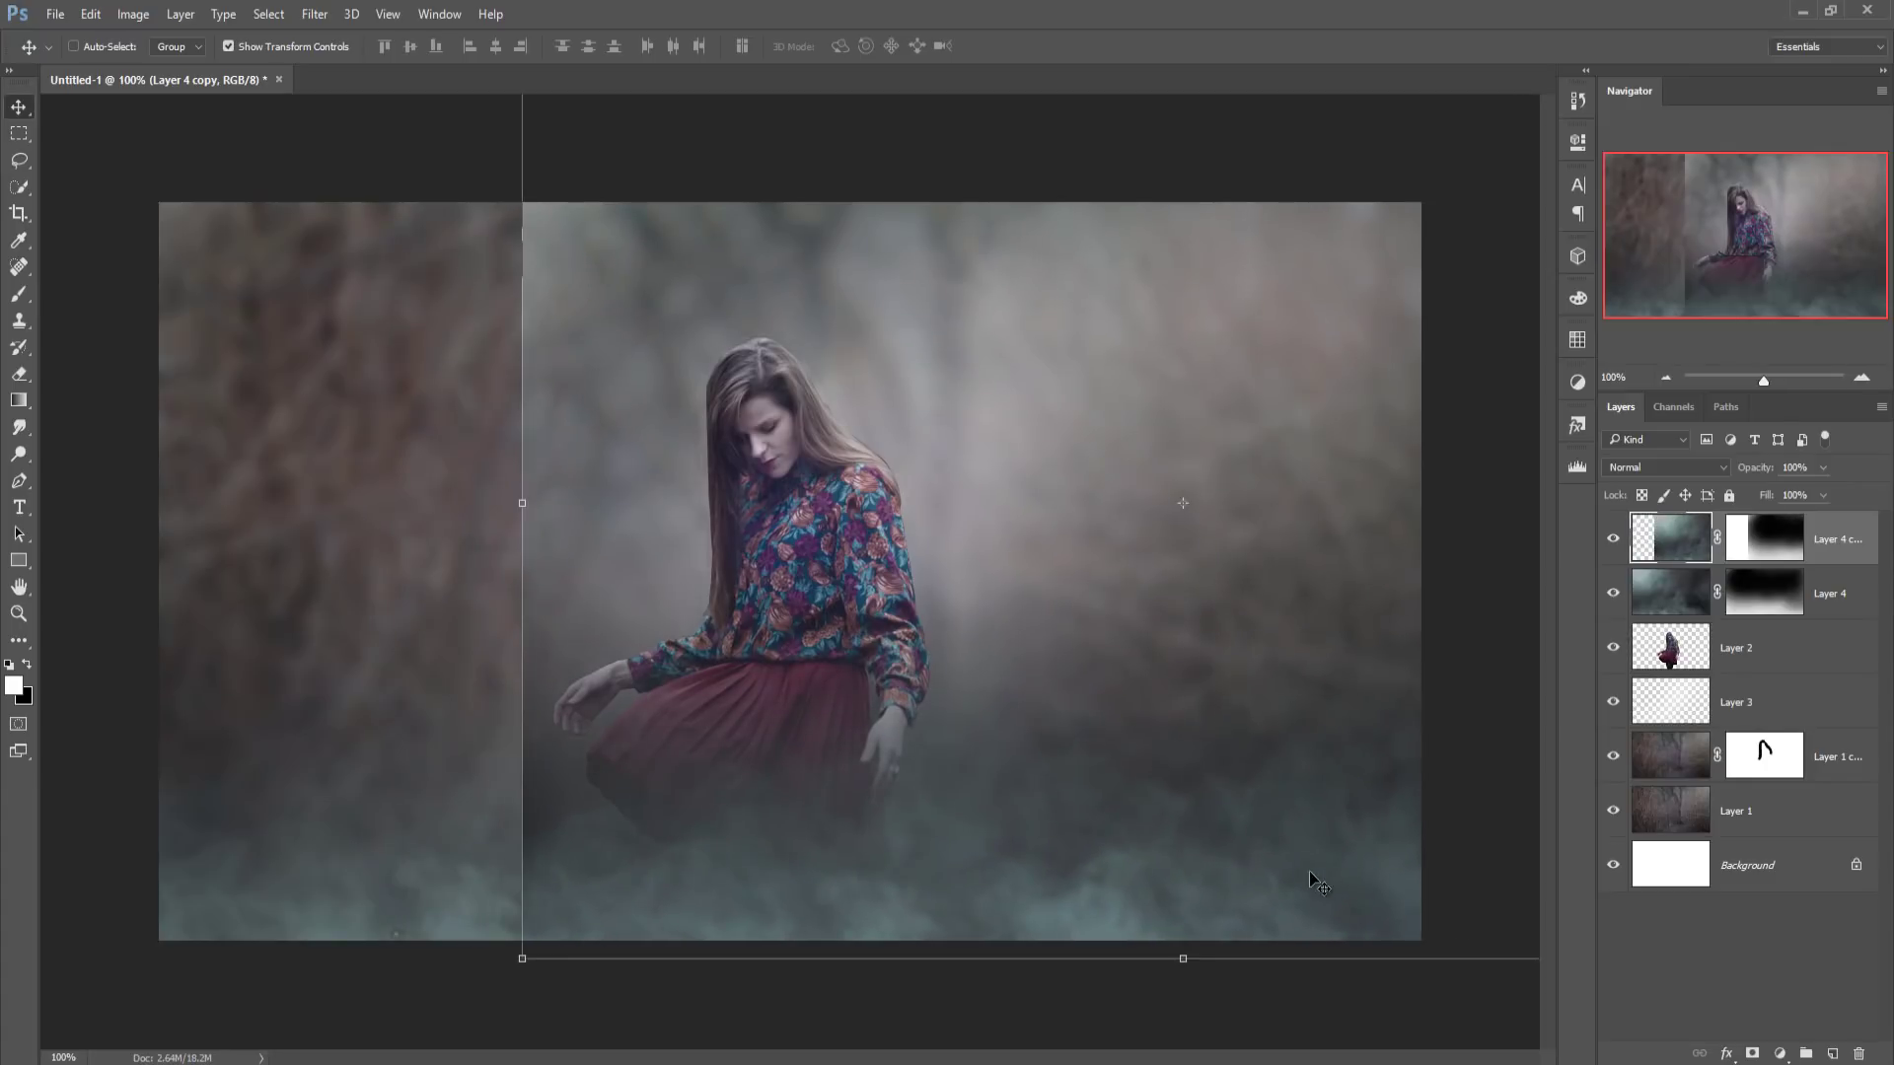
{"action": "left_click_drag", "start_coordinate": [1310, 872], "coordinate": [1299, 854]}
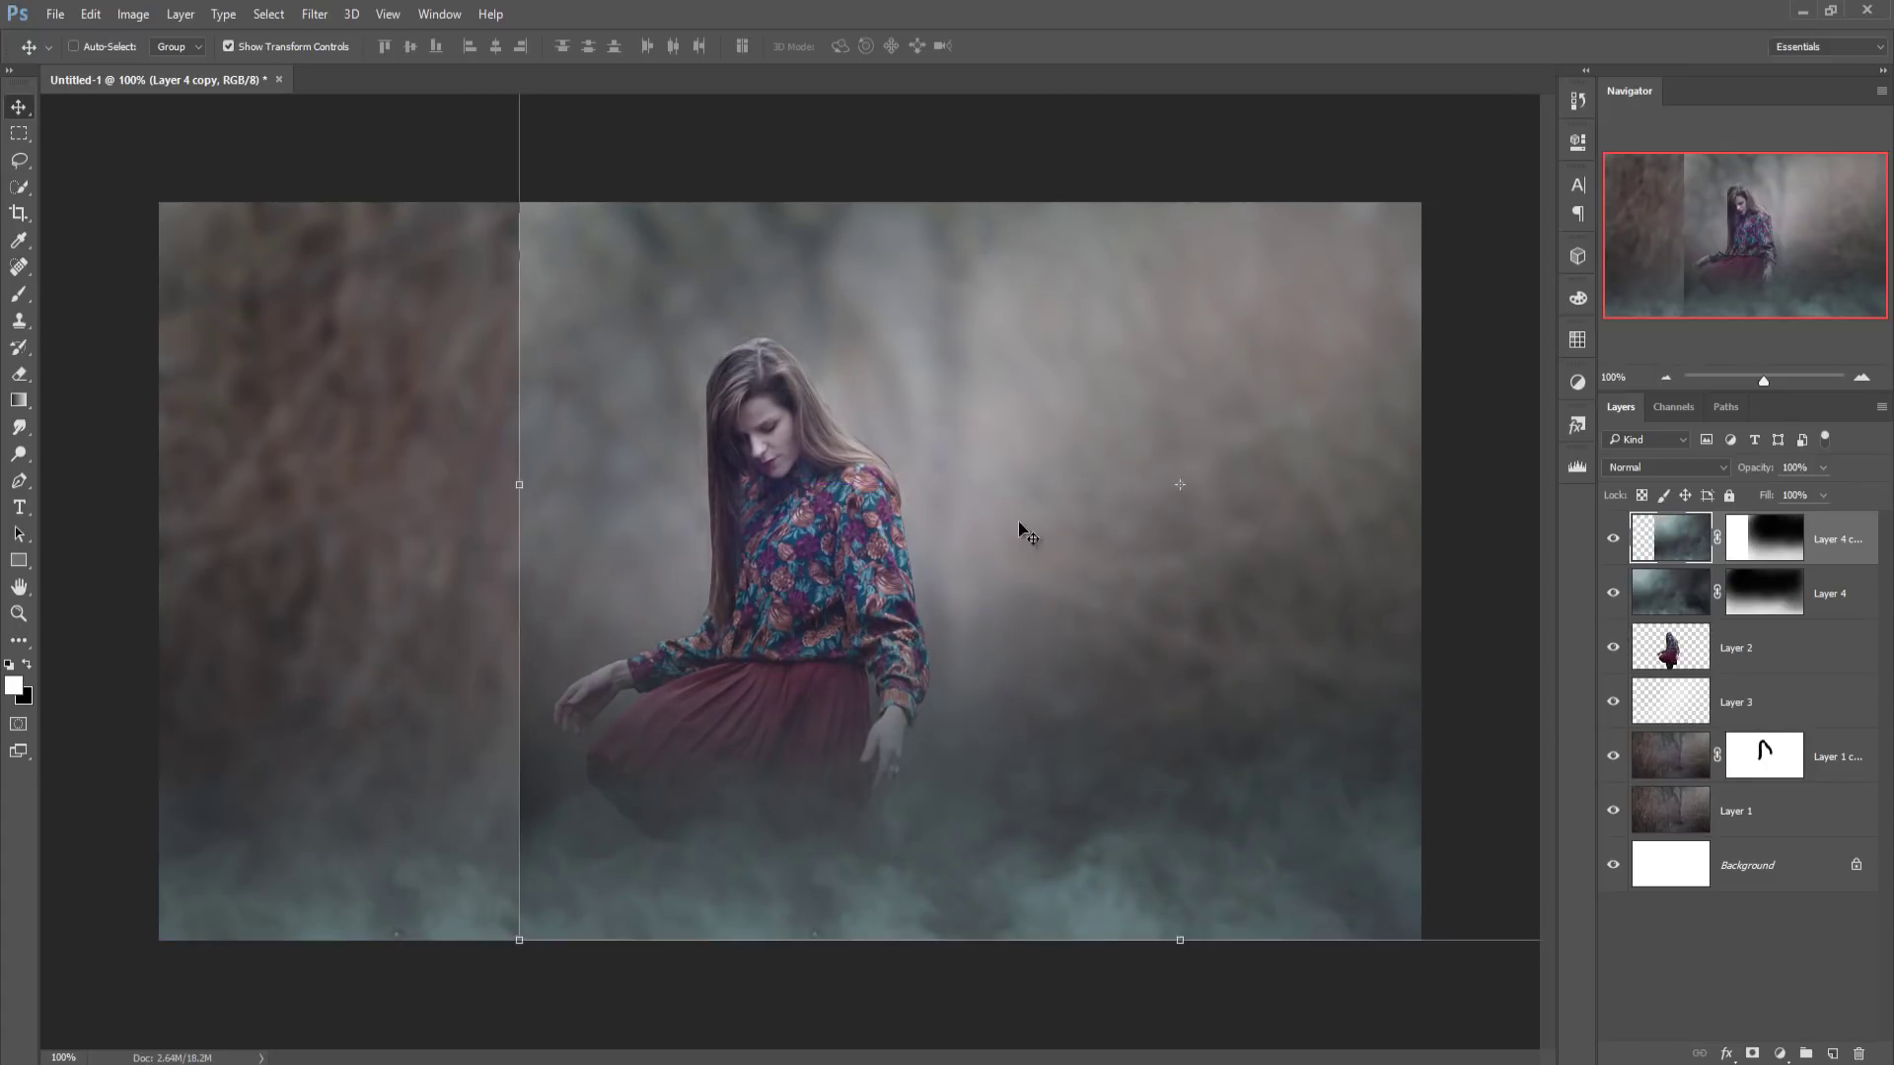
- Hide the copy's vertical seam on its mask at 100% opacity, then select Layer 2
{"action": "left_click", "coordinate": [1753, 550]}
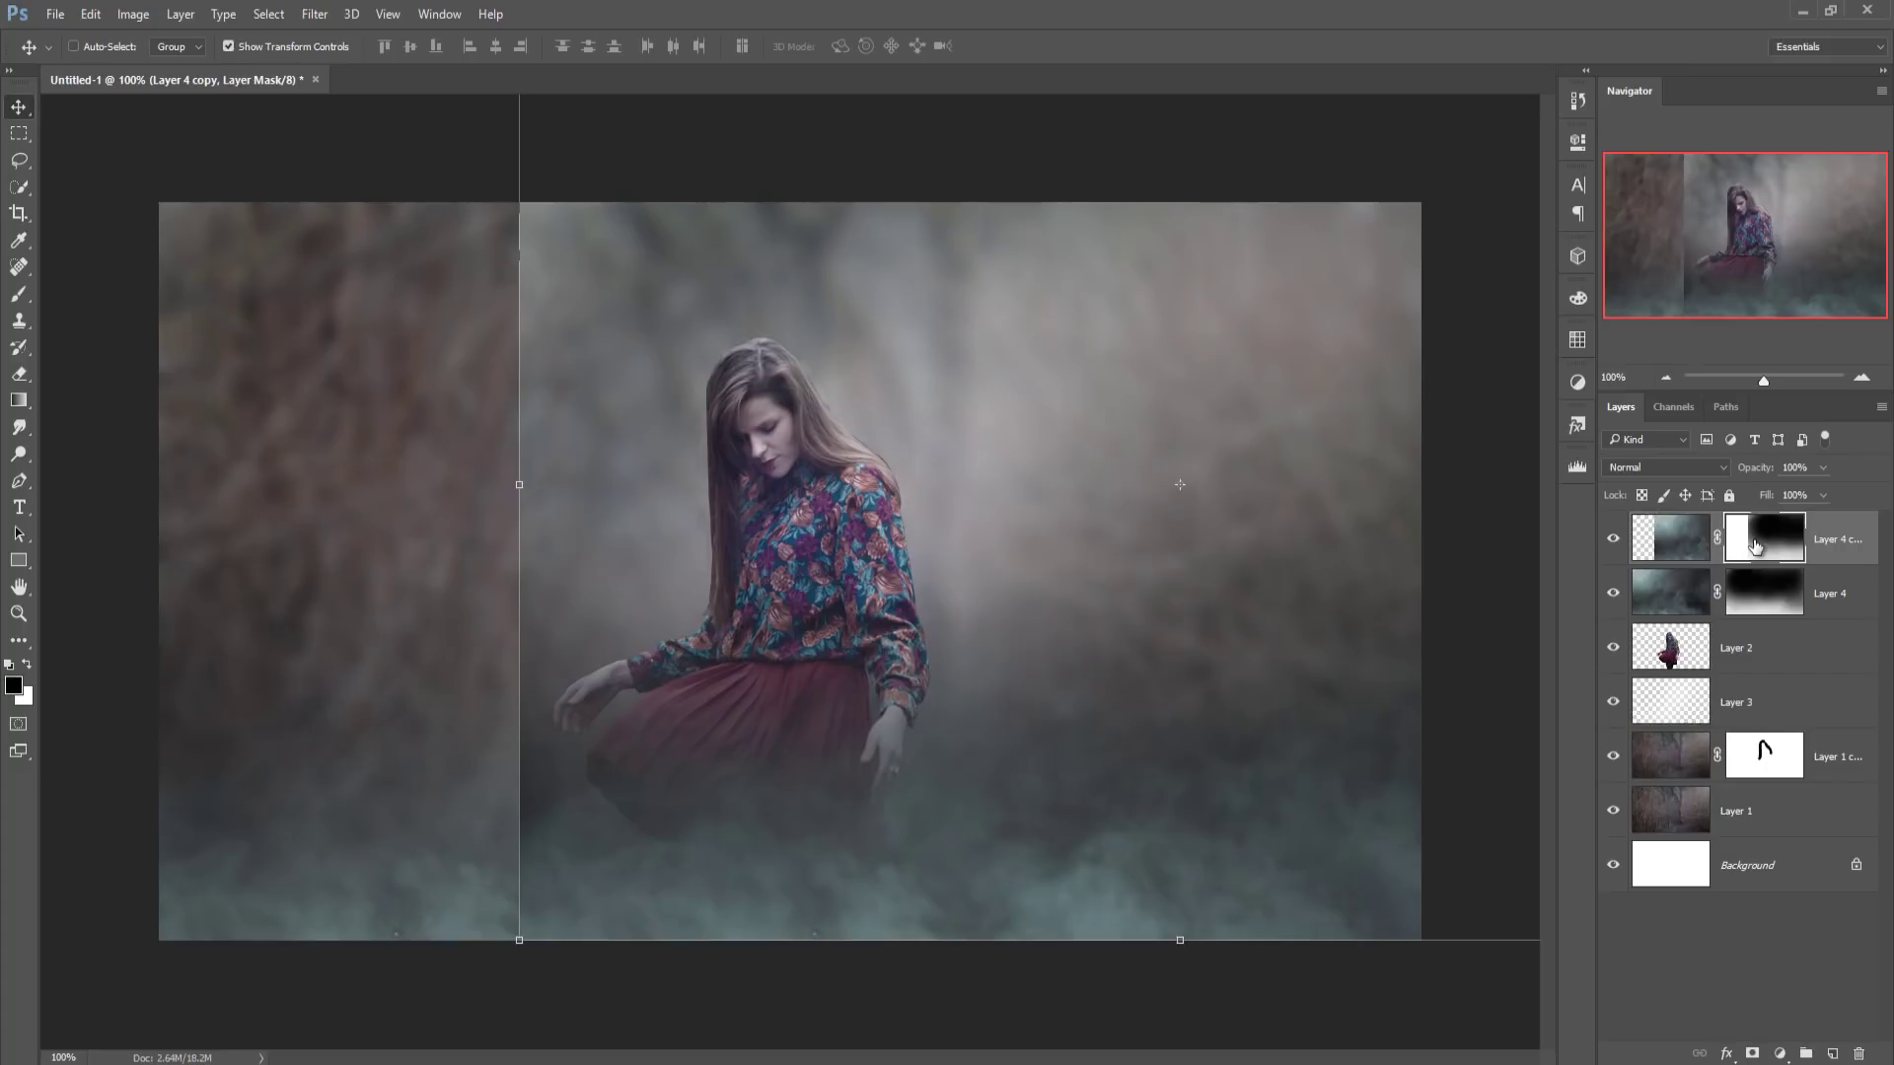
{"action": "left_click", "coordinate": [18, 298]}
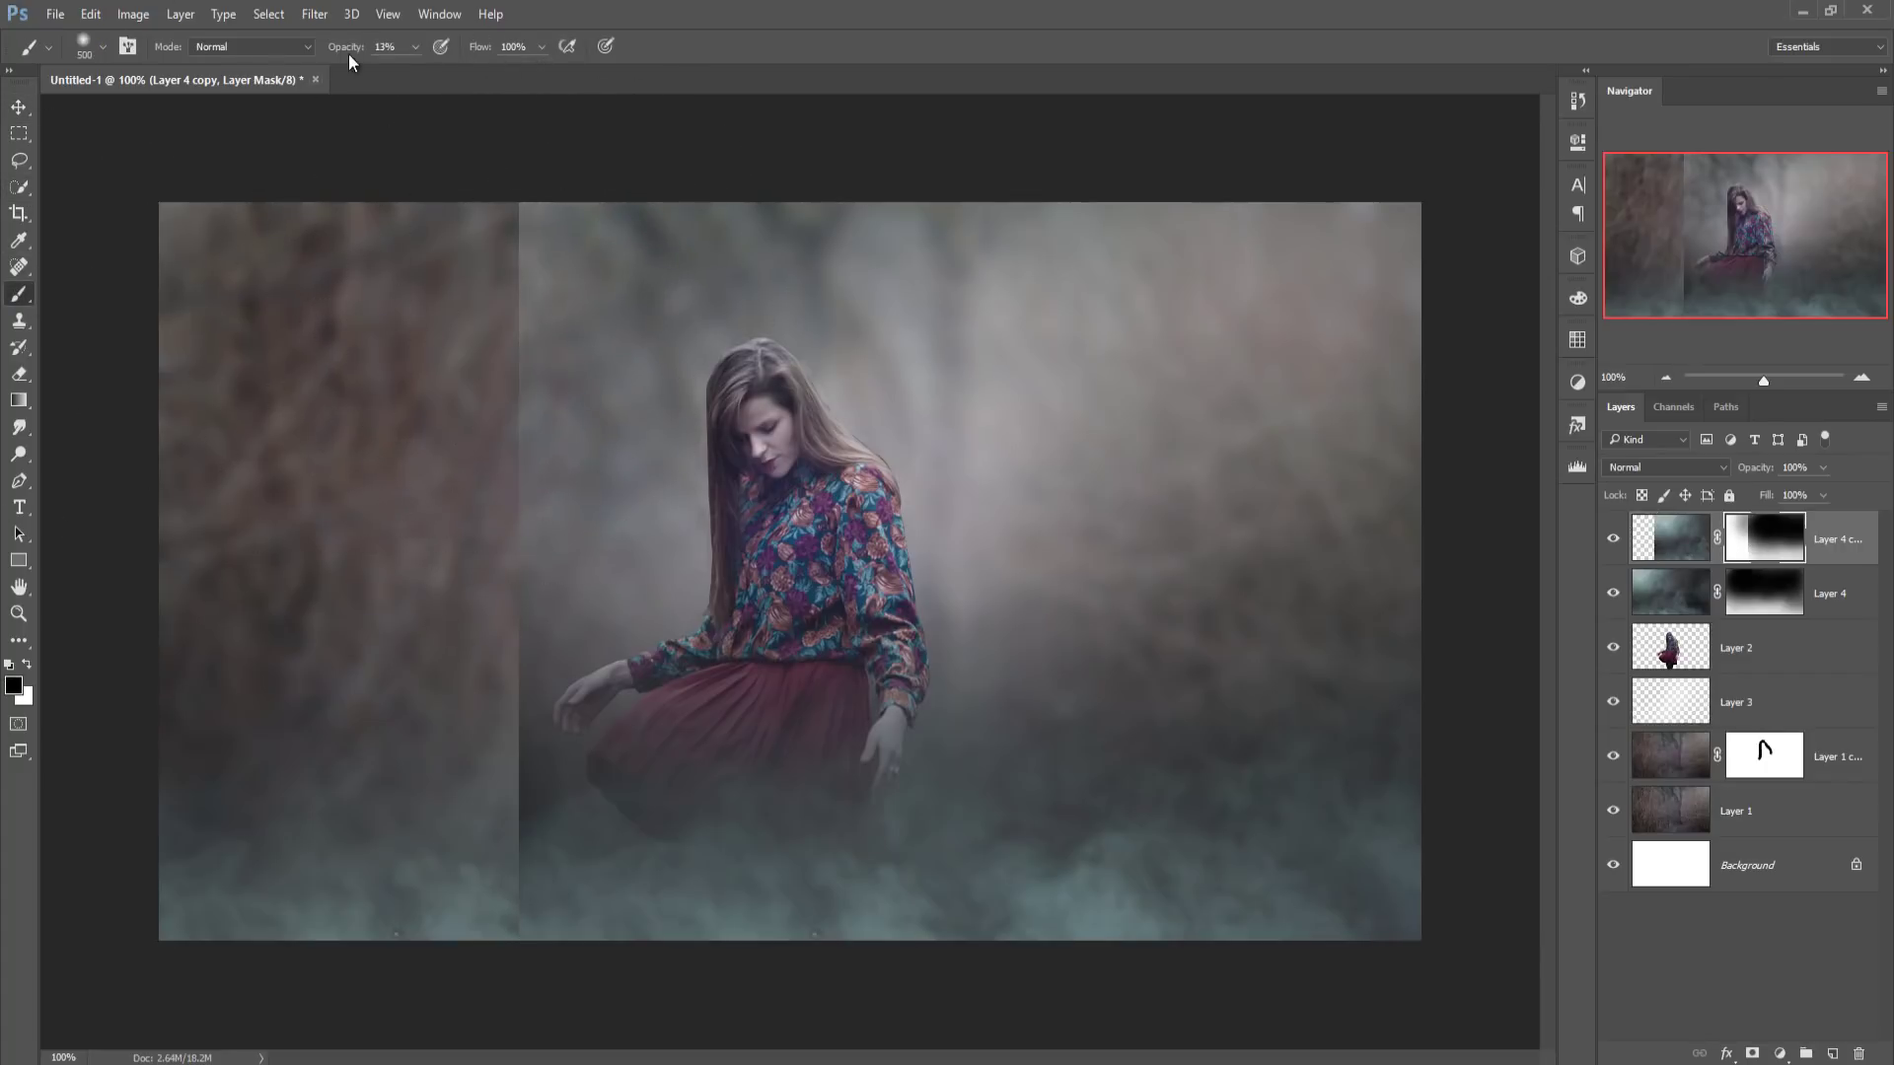
{"action": "left_click_drag", "start_coordinate": [412, 56], "coordinate": [533, 83]}
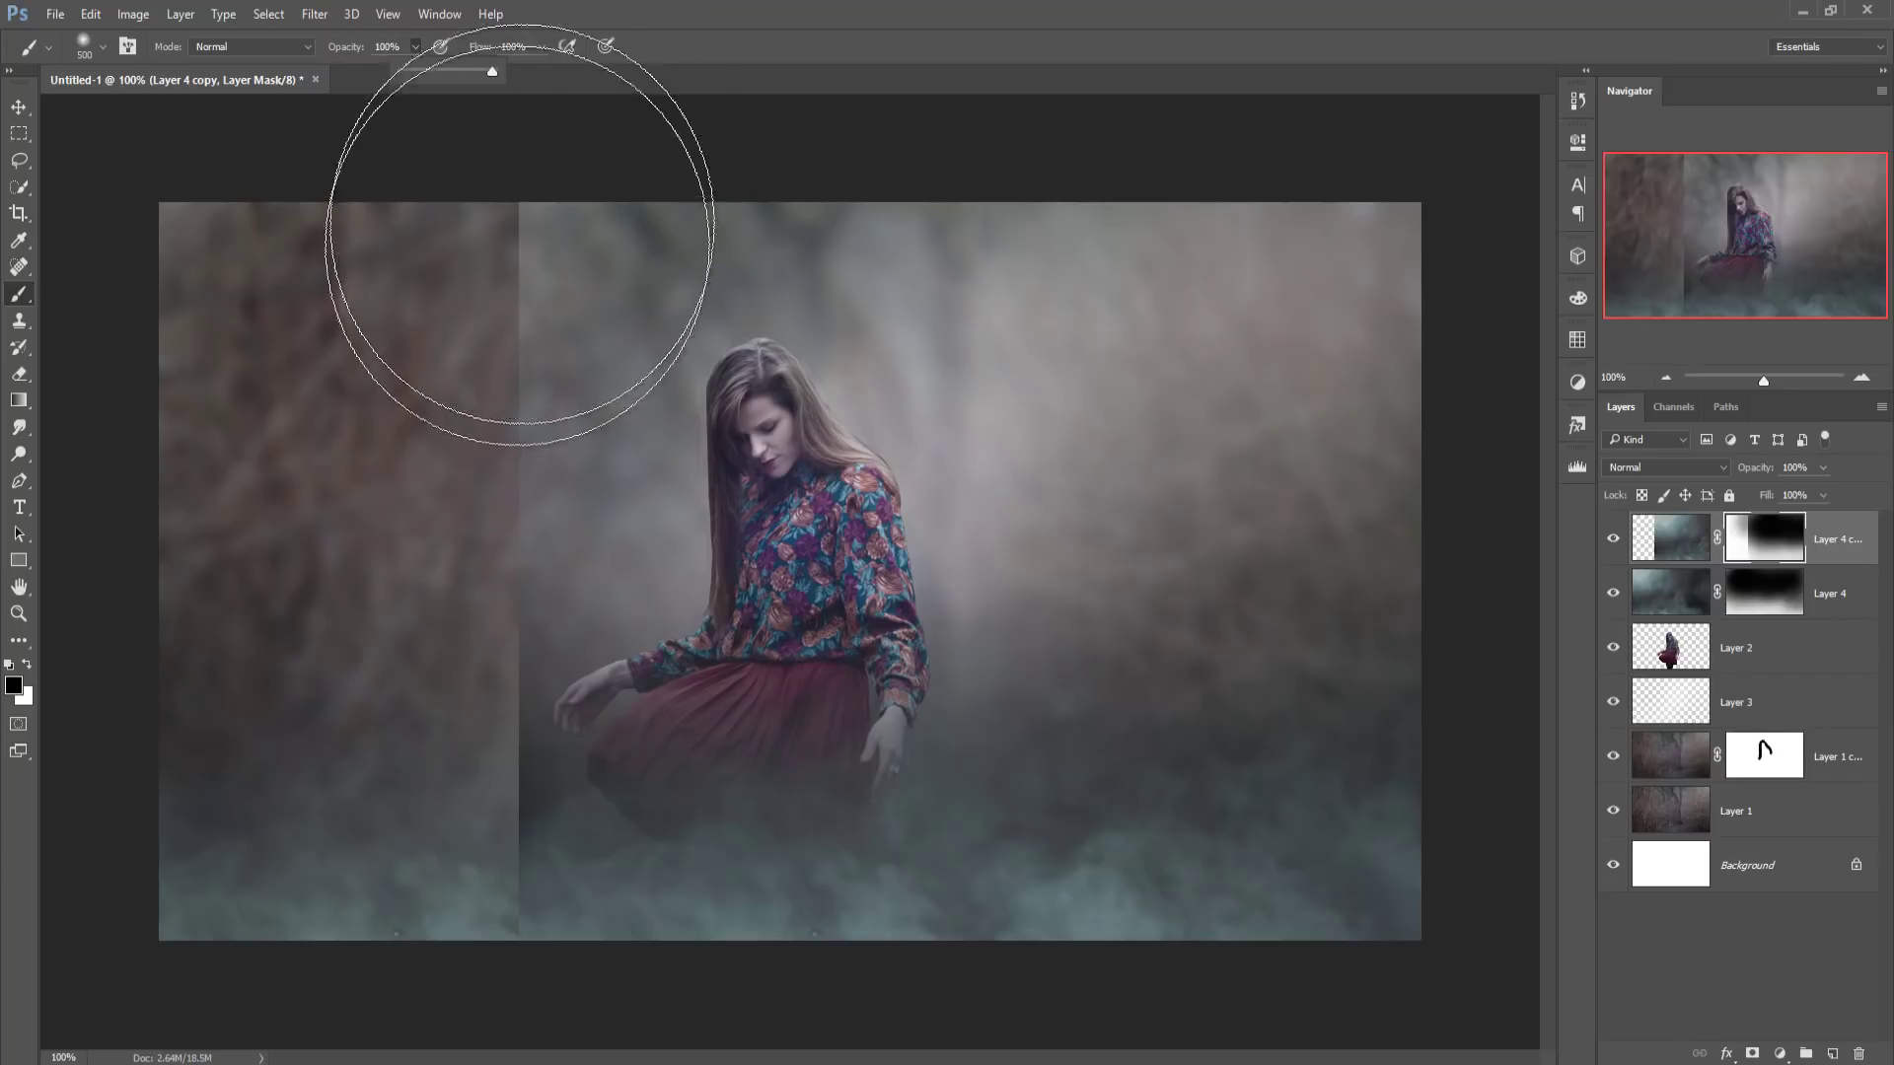
{"action": "left_click_drag", "start_coordinate": [482, 428], "coordinate": [390, 824]}
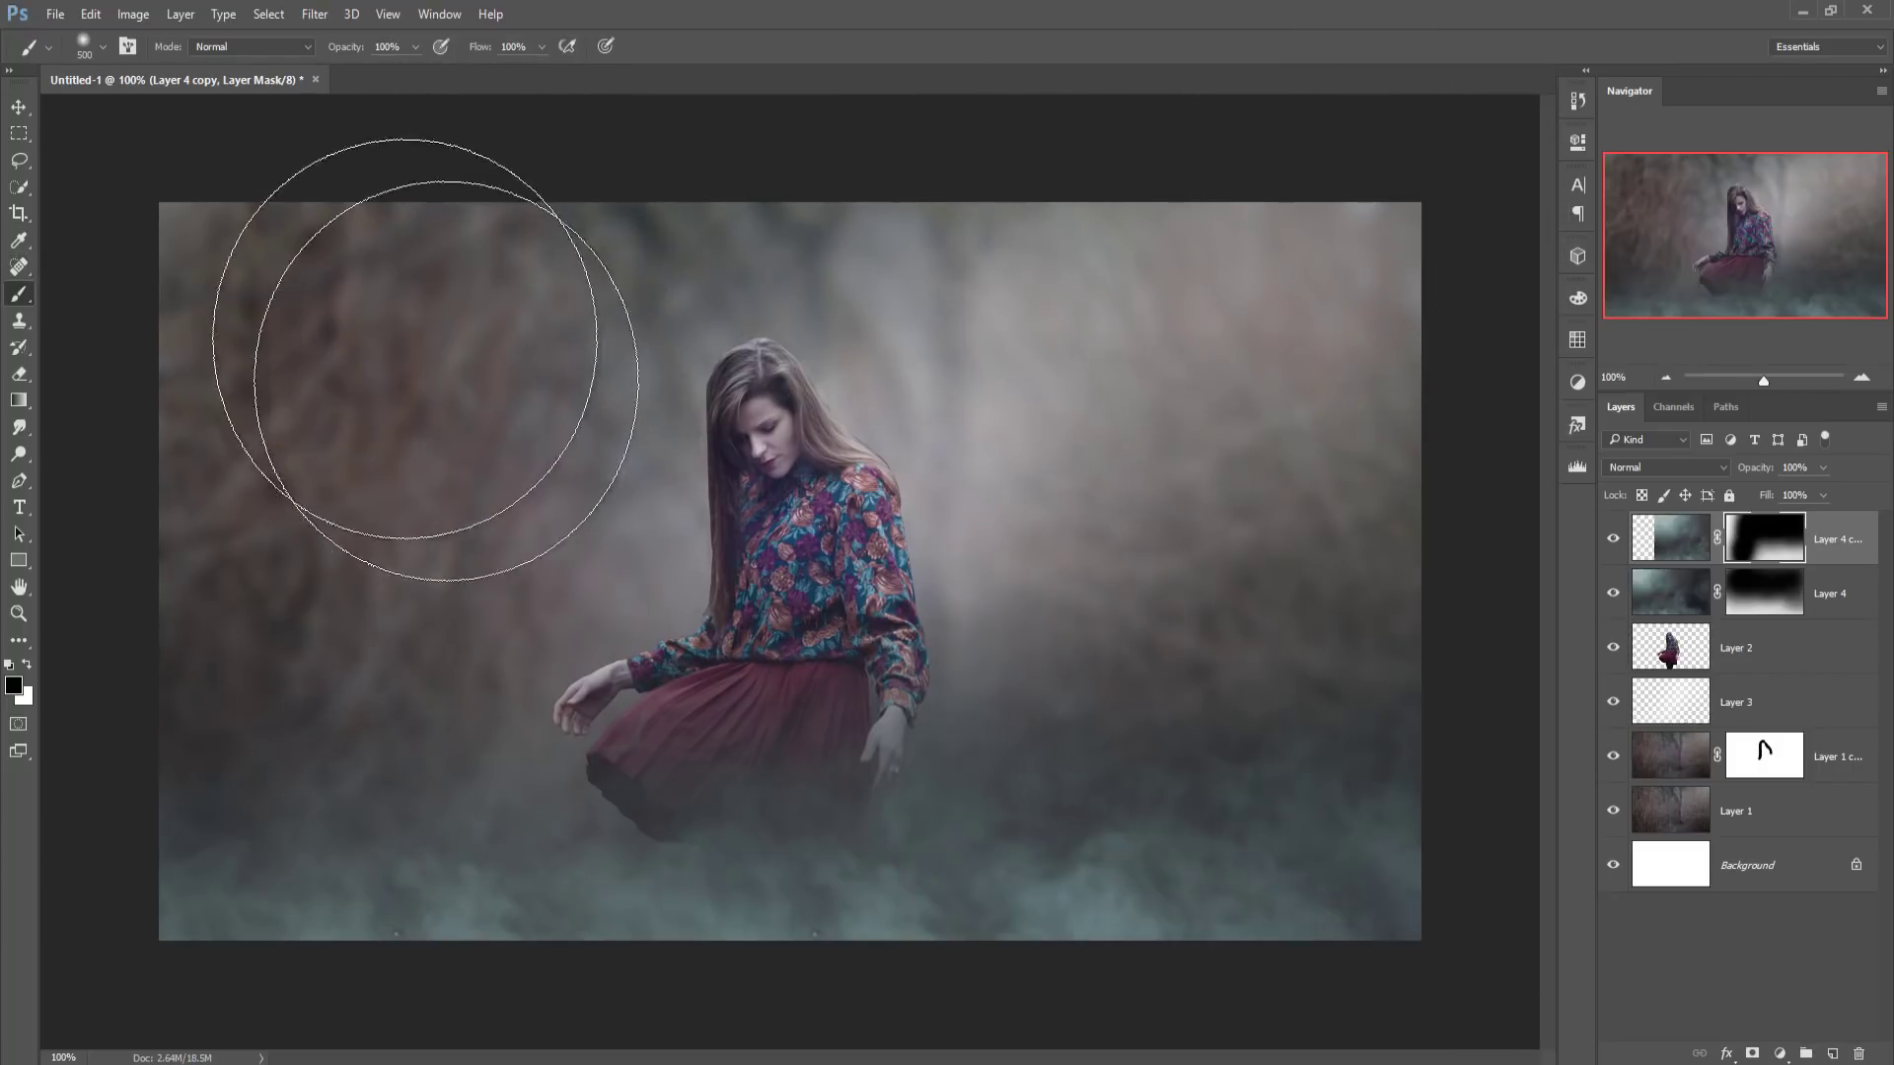
{"action": "left_click", "coordinate": [18, 106]}
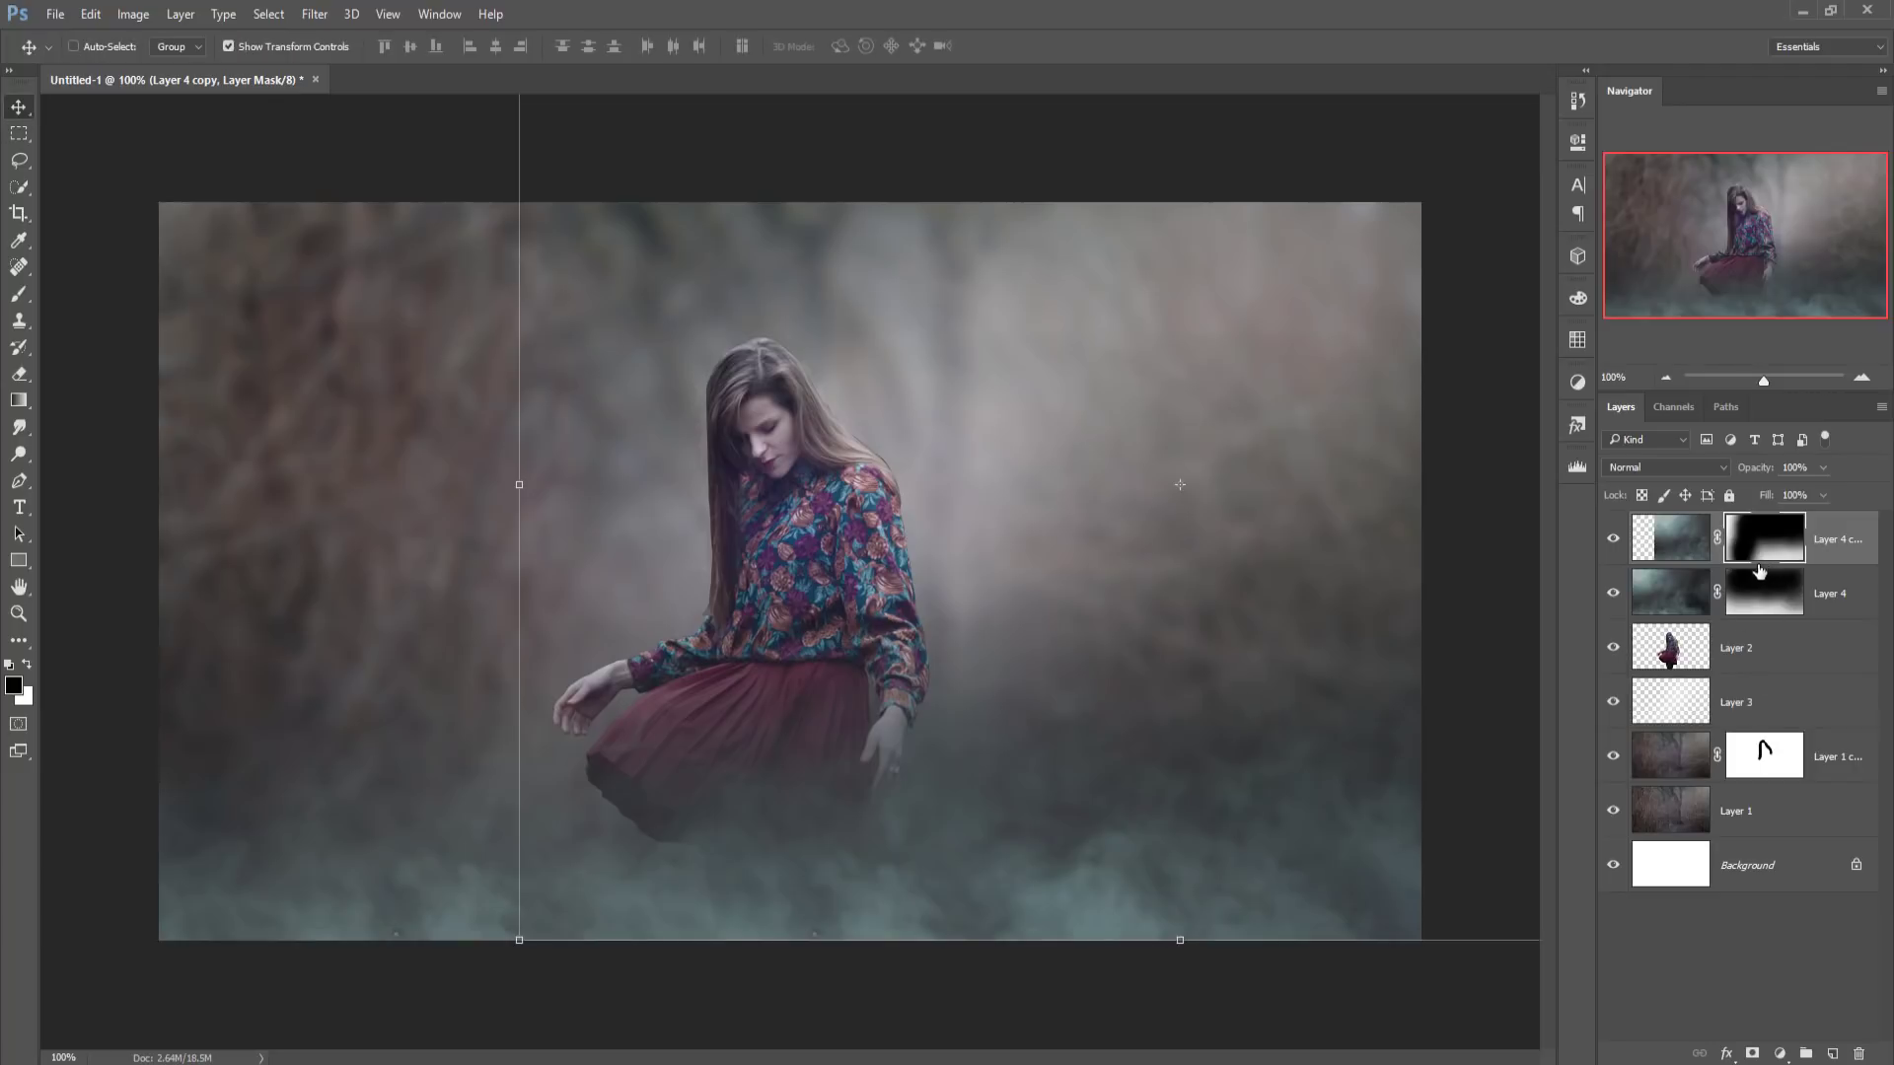
{"action": "left_click", "coordinate": [1671, 651]}
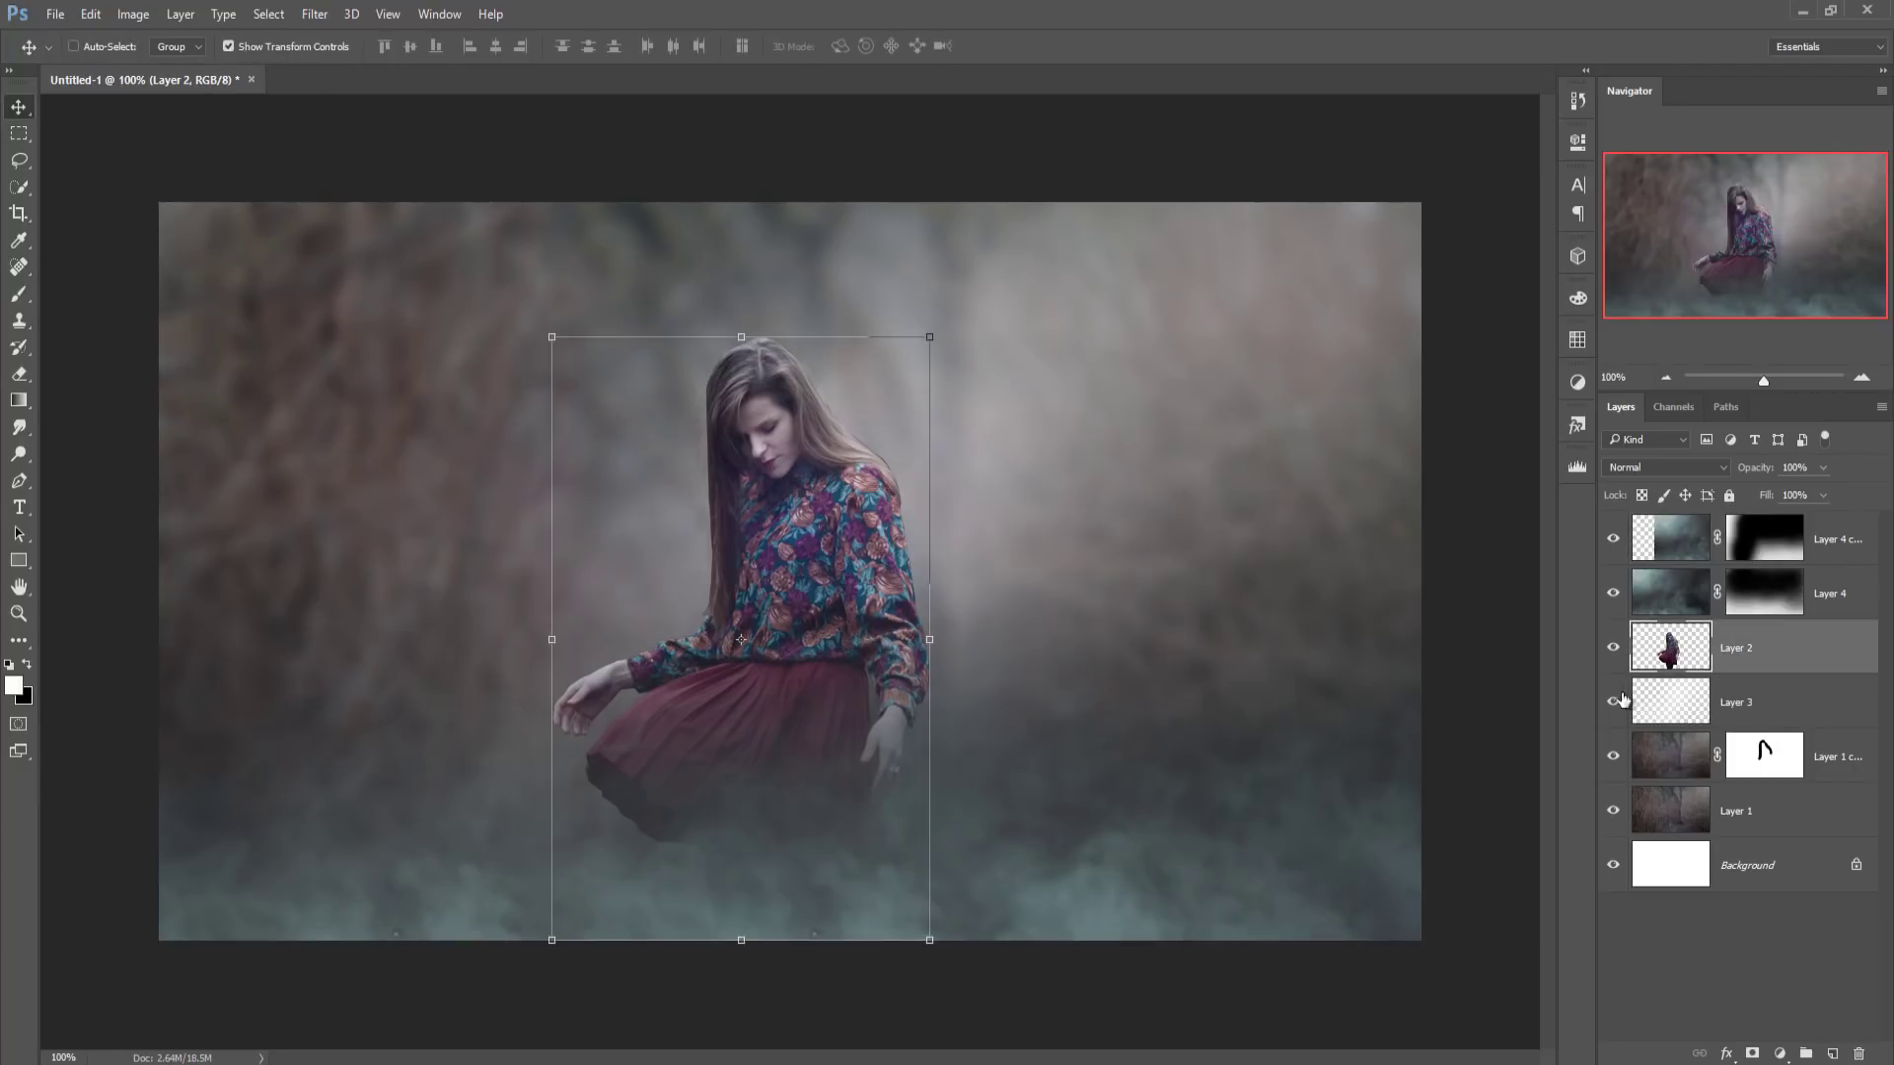
- Choose the Smudge tool with a 2 px tip and zoom to 300% on the woman
{"action": "left_click", "coordinate": [19, 427]}
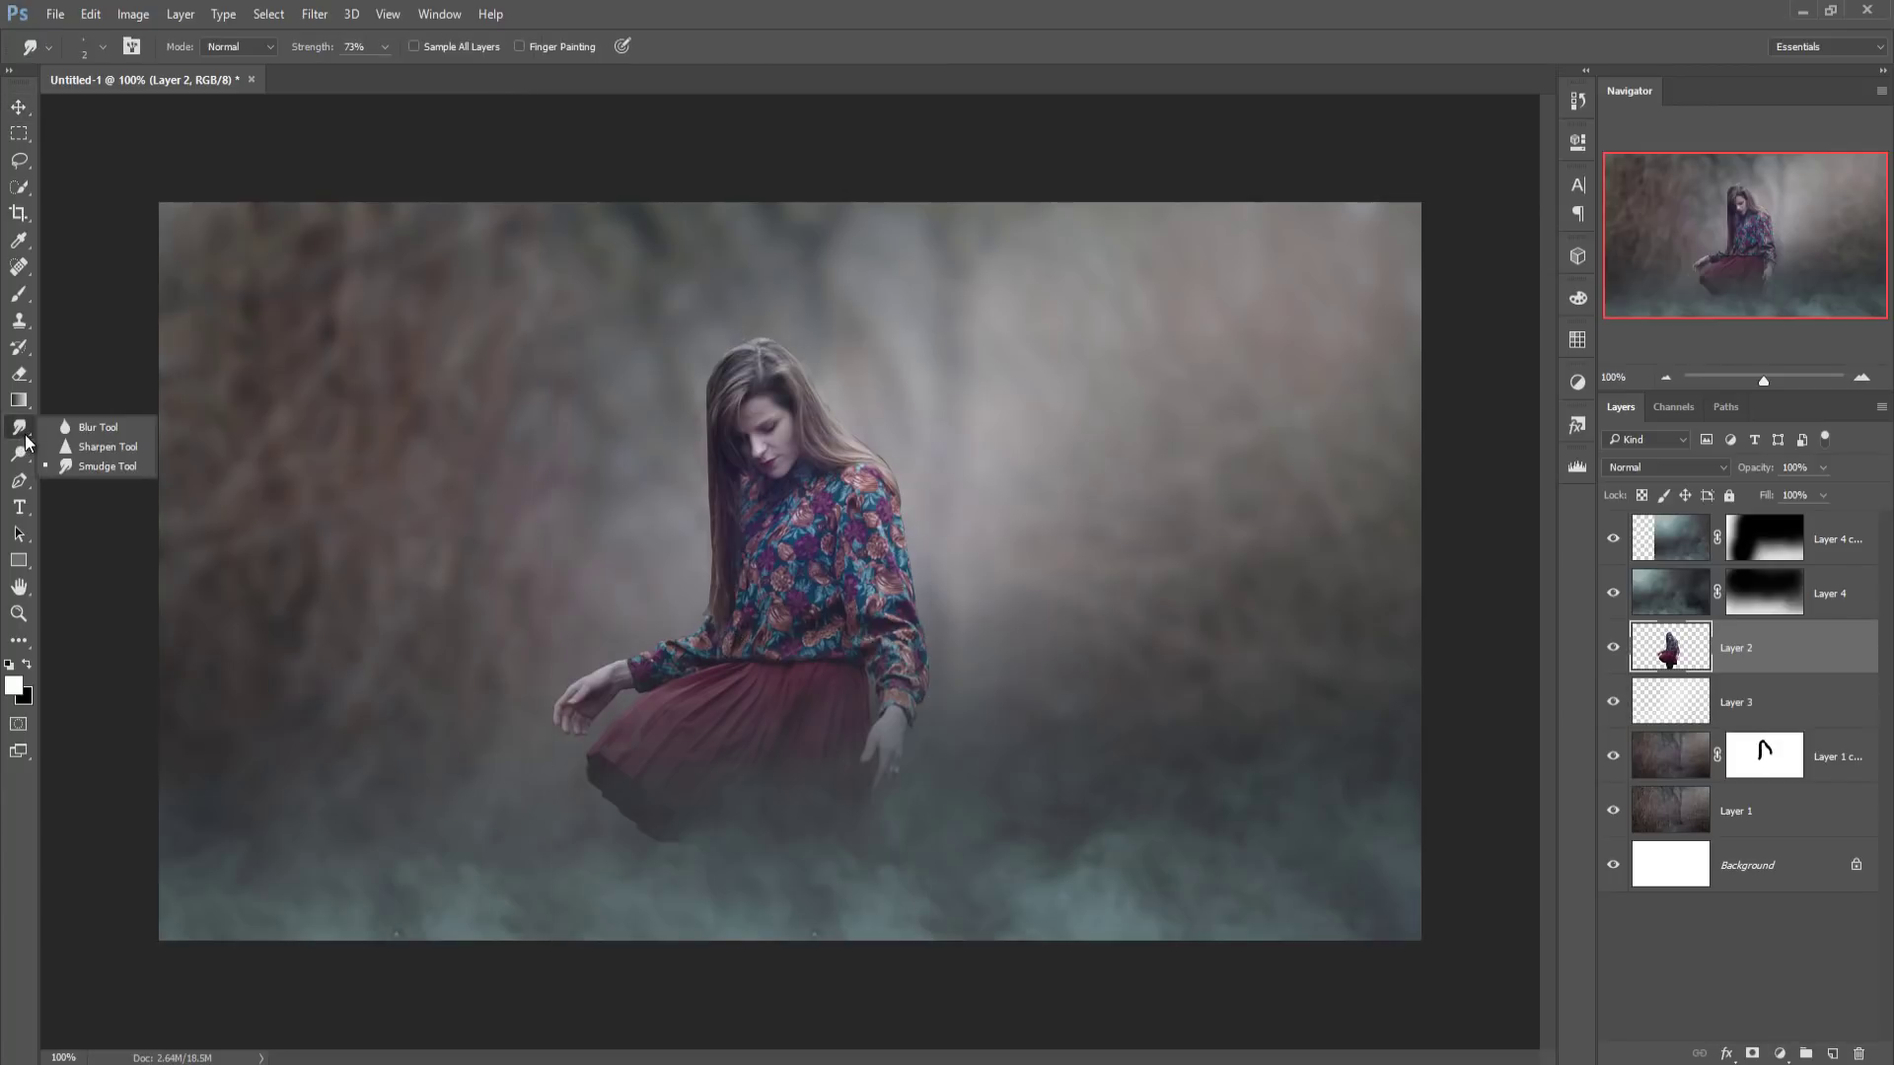
{"action": "left_click", "coordinate": [66, 468]}
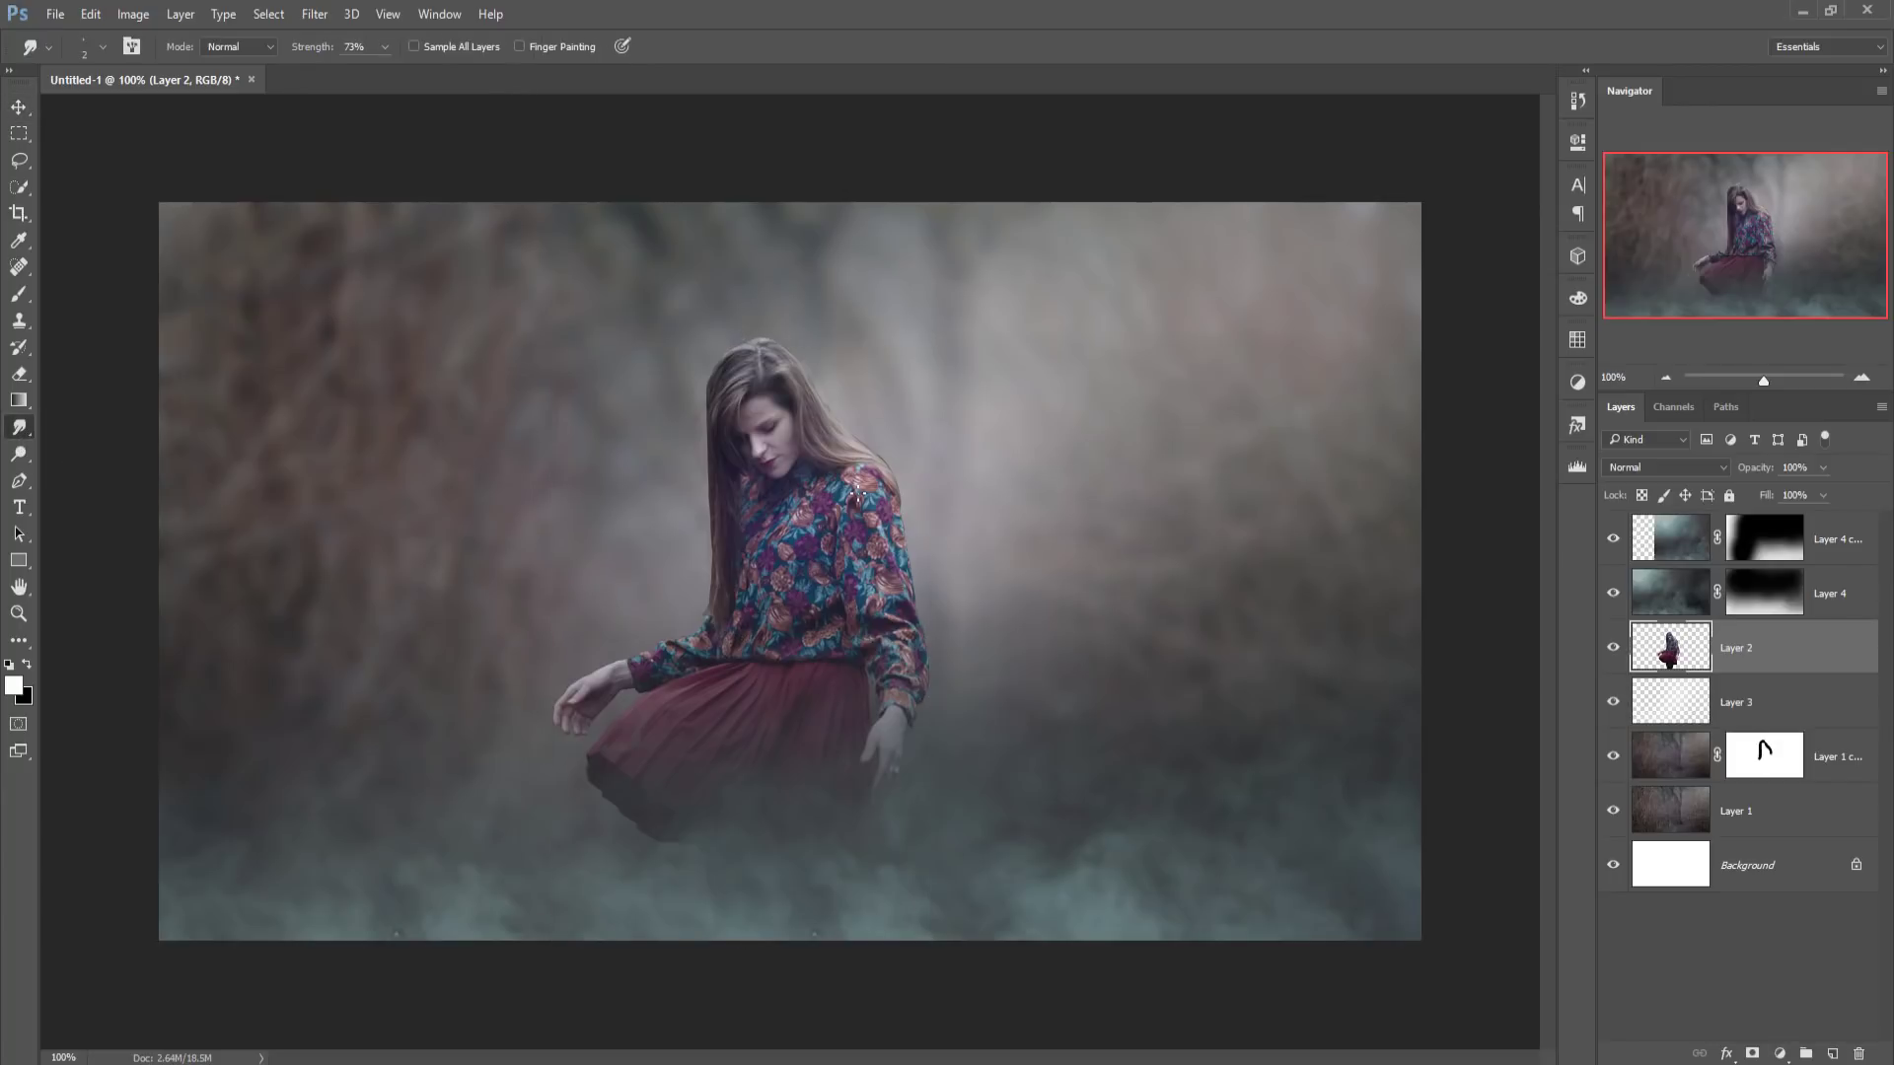
{"action": "key", "text": "ctrl+plus"}
{"action": "key", "text": "ctrl+plus"}
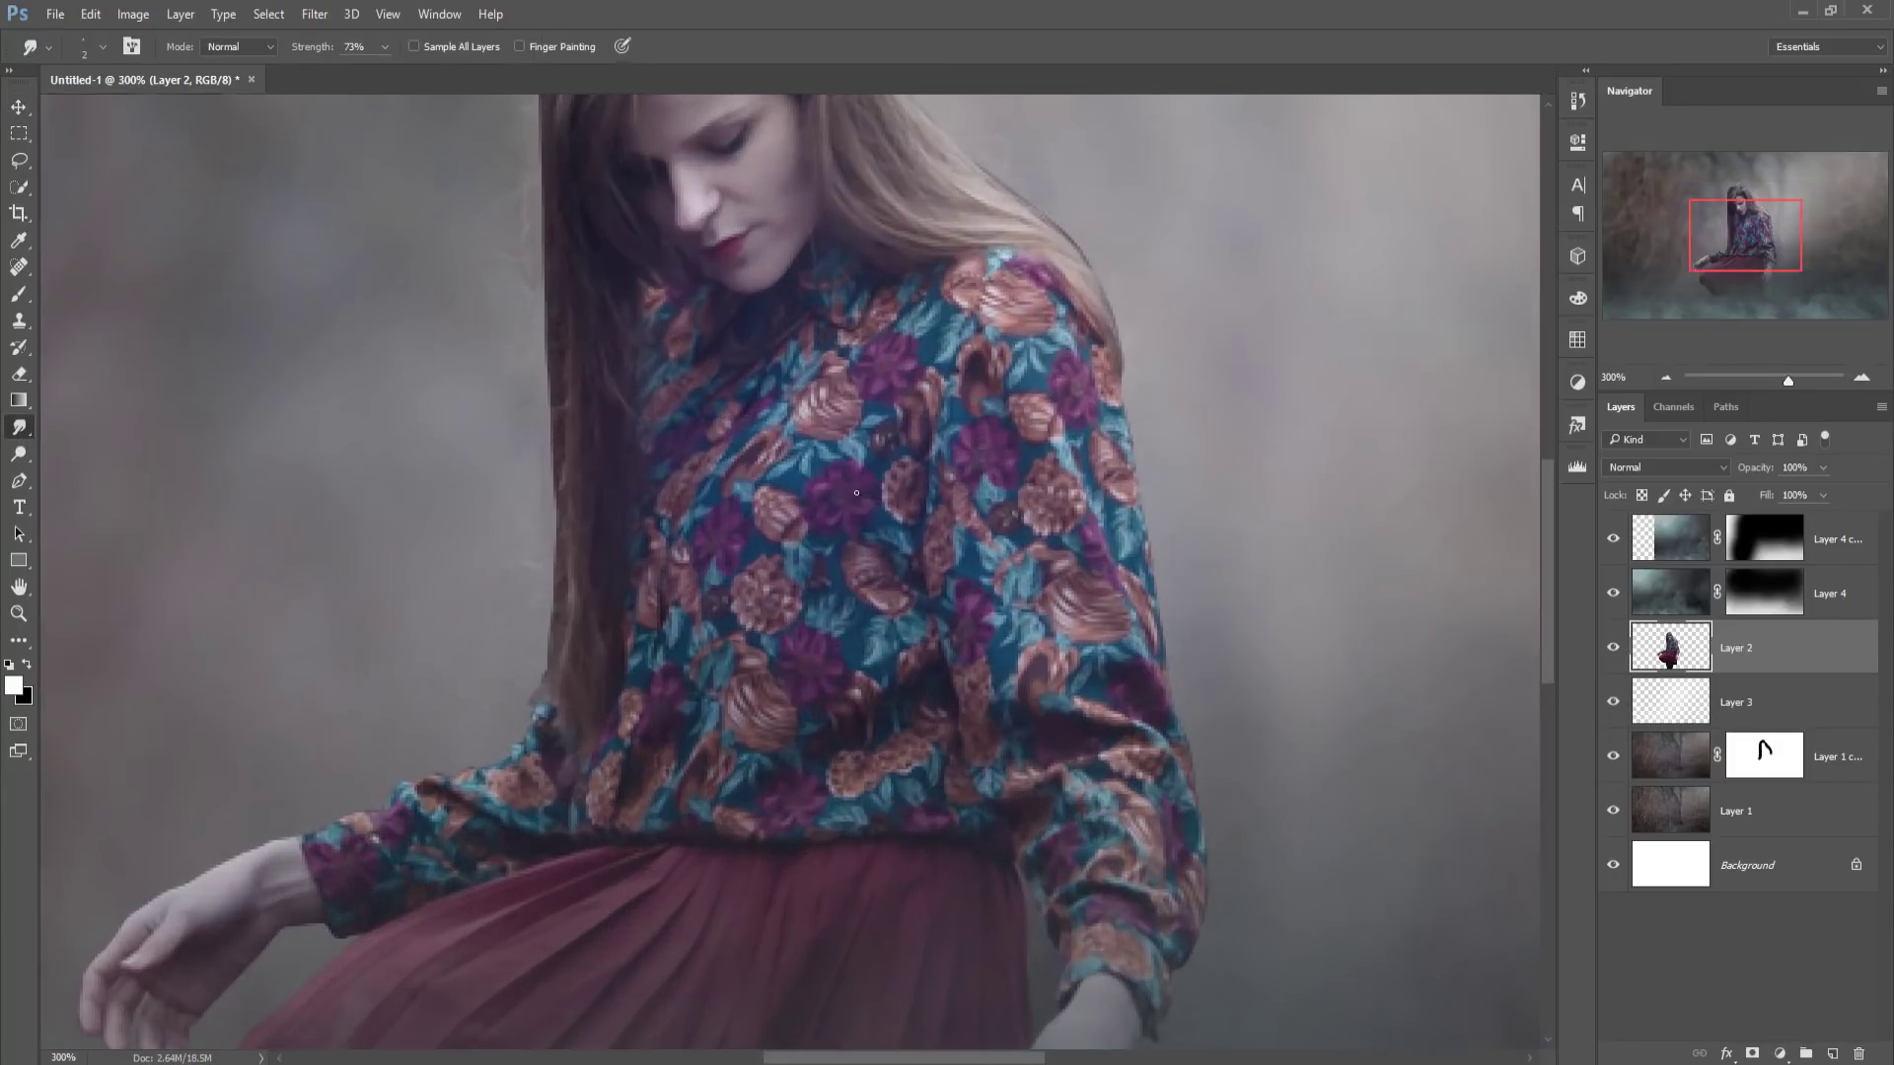
{"action": "scroll", "coordinate": [804, 415], "scroll_direction": "up", "scroll_amount": 5}
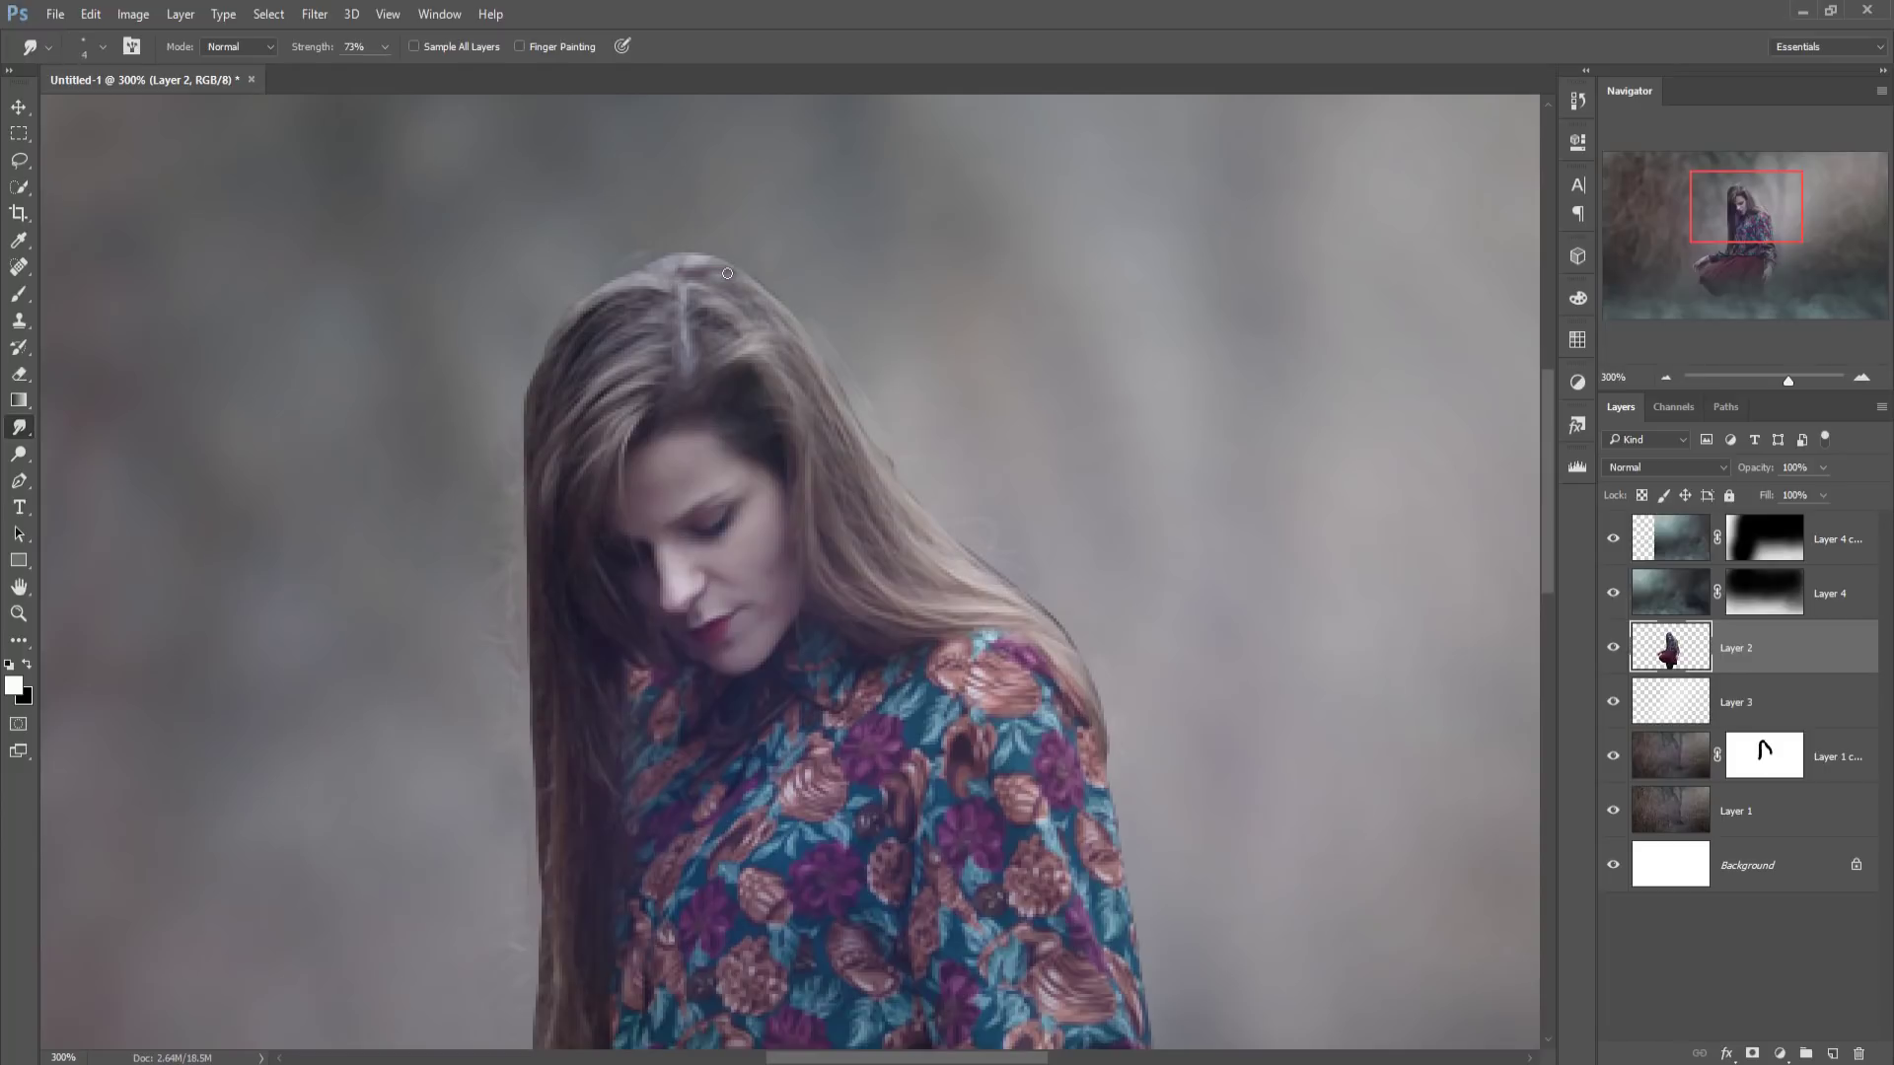
{"action": "left_click", "coordinate": [103, 54]}
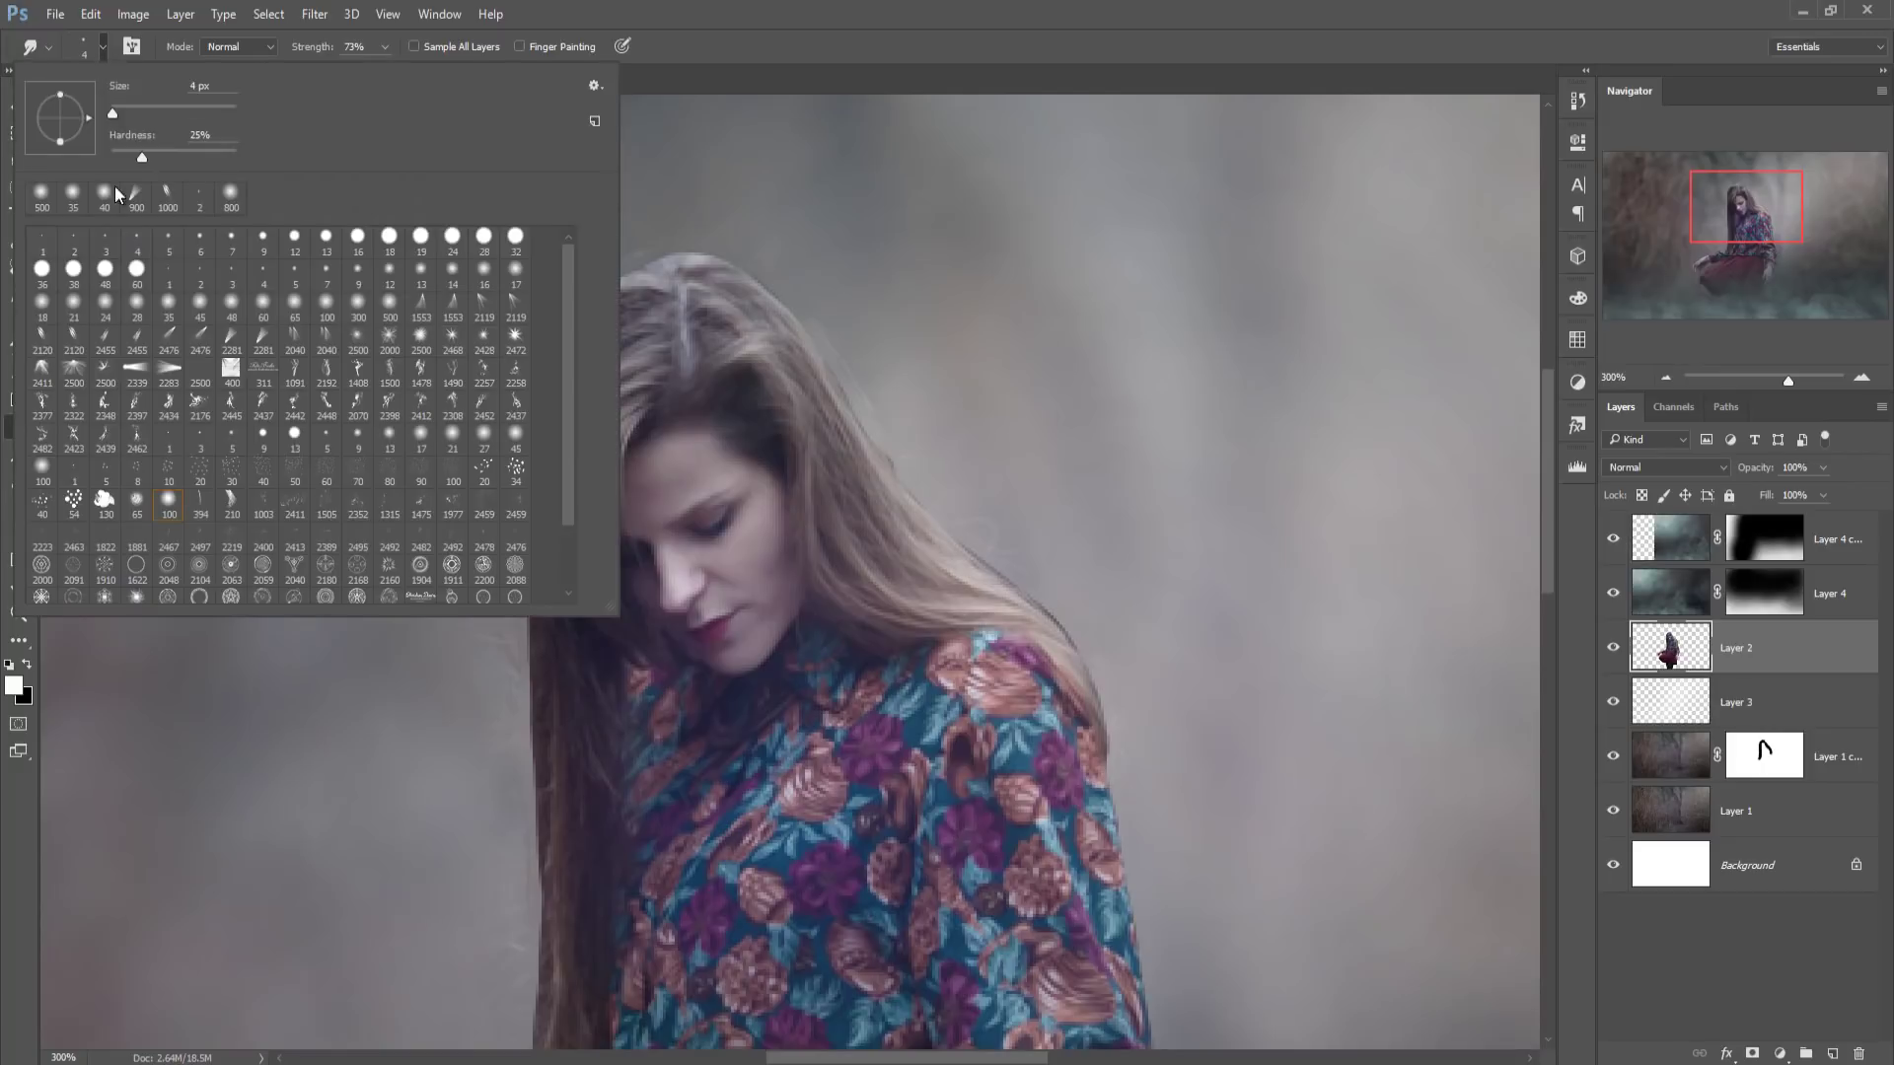
{"action": "scroll", "coordinate": [395, 394], "scroll_direction": "down", "scroll_amount": 2}
{"action": "scroll", "coordinate": [486, 454], "scroll_direction": "up", "scroll_amount": 2}
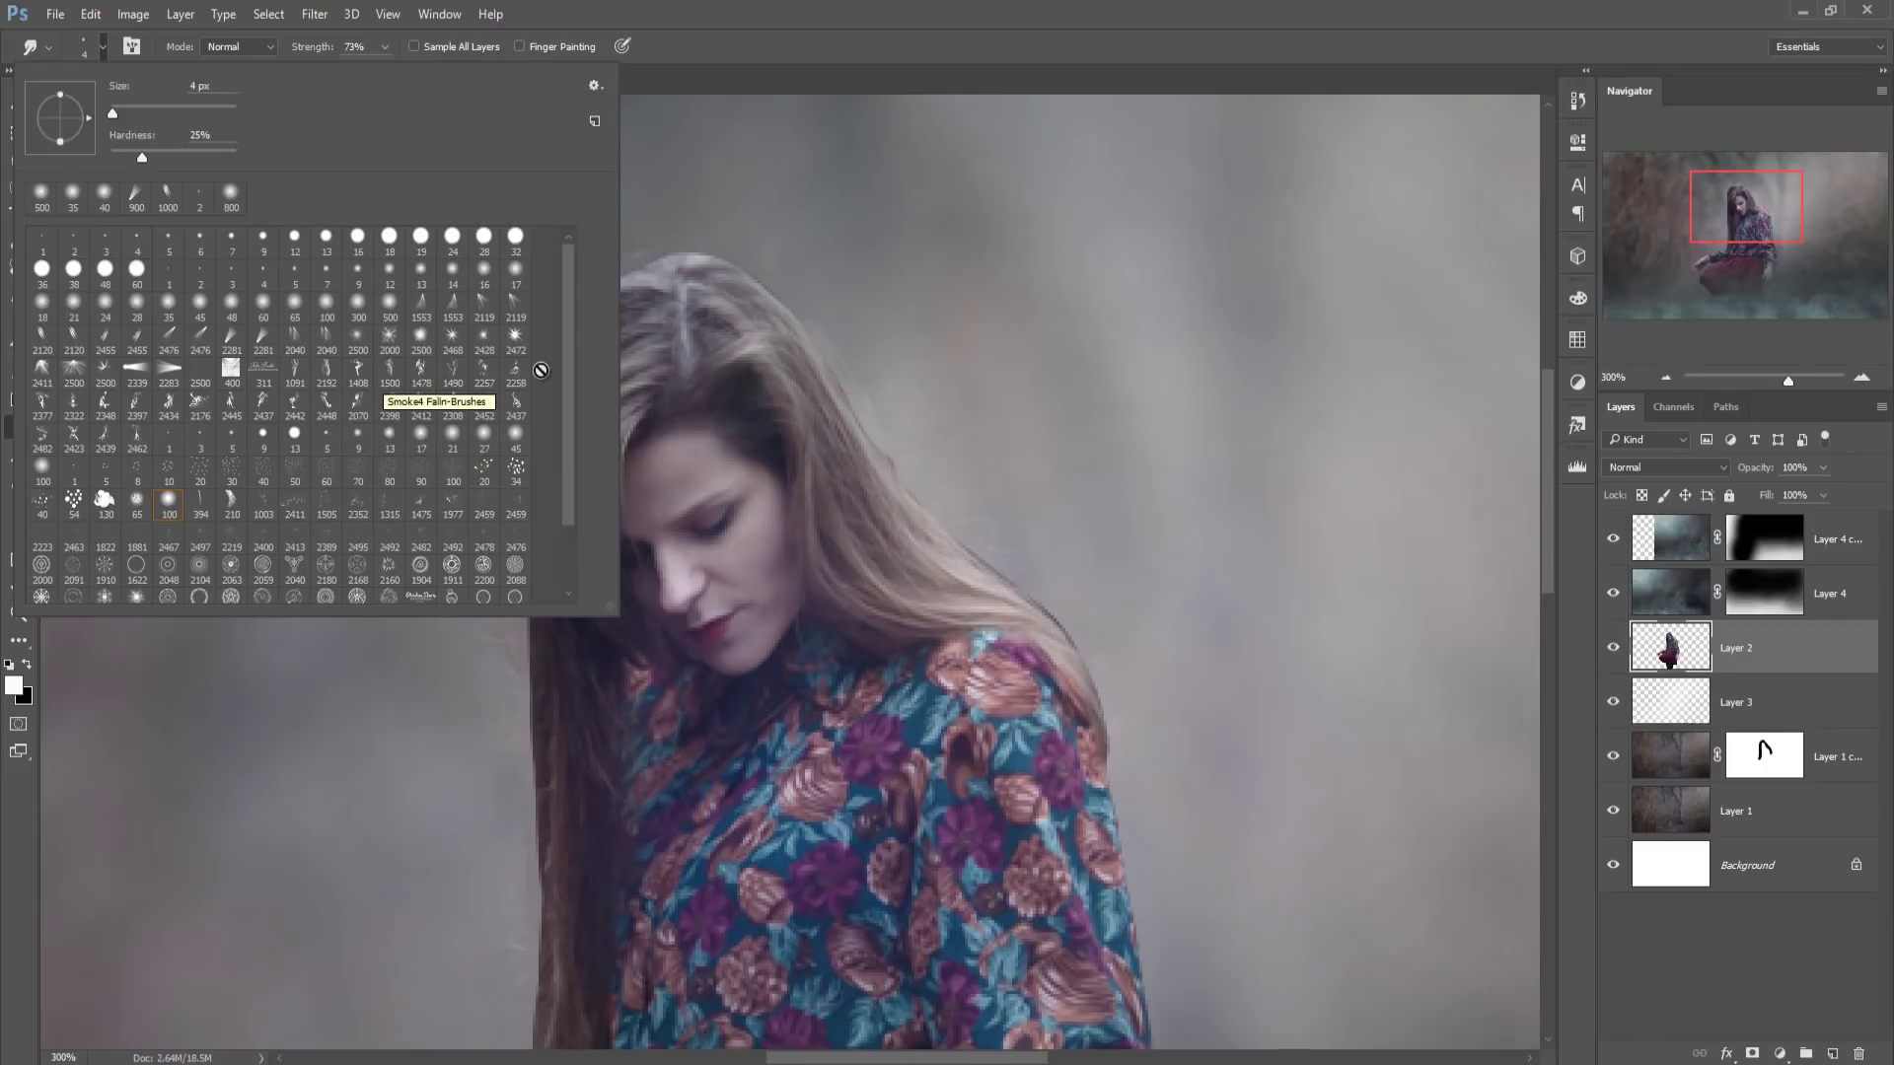
{"action": "key", "text": "Escape"}
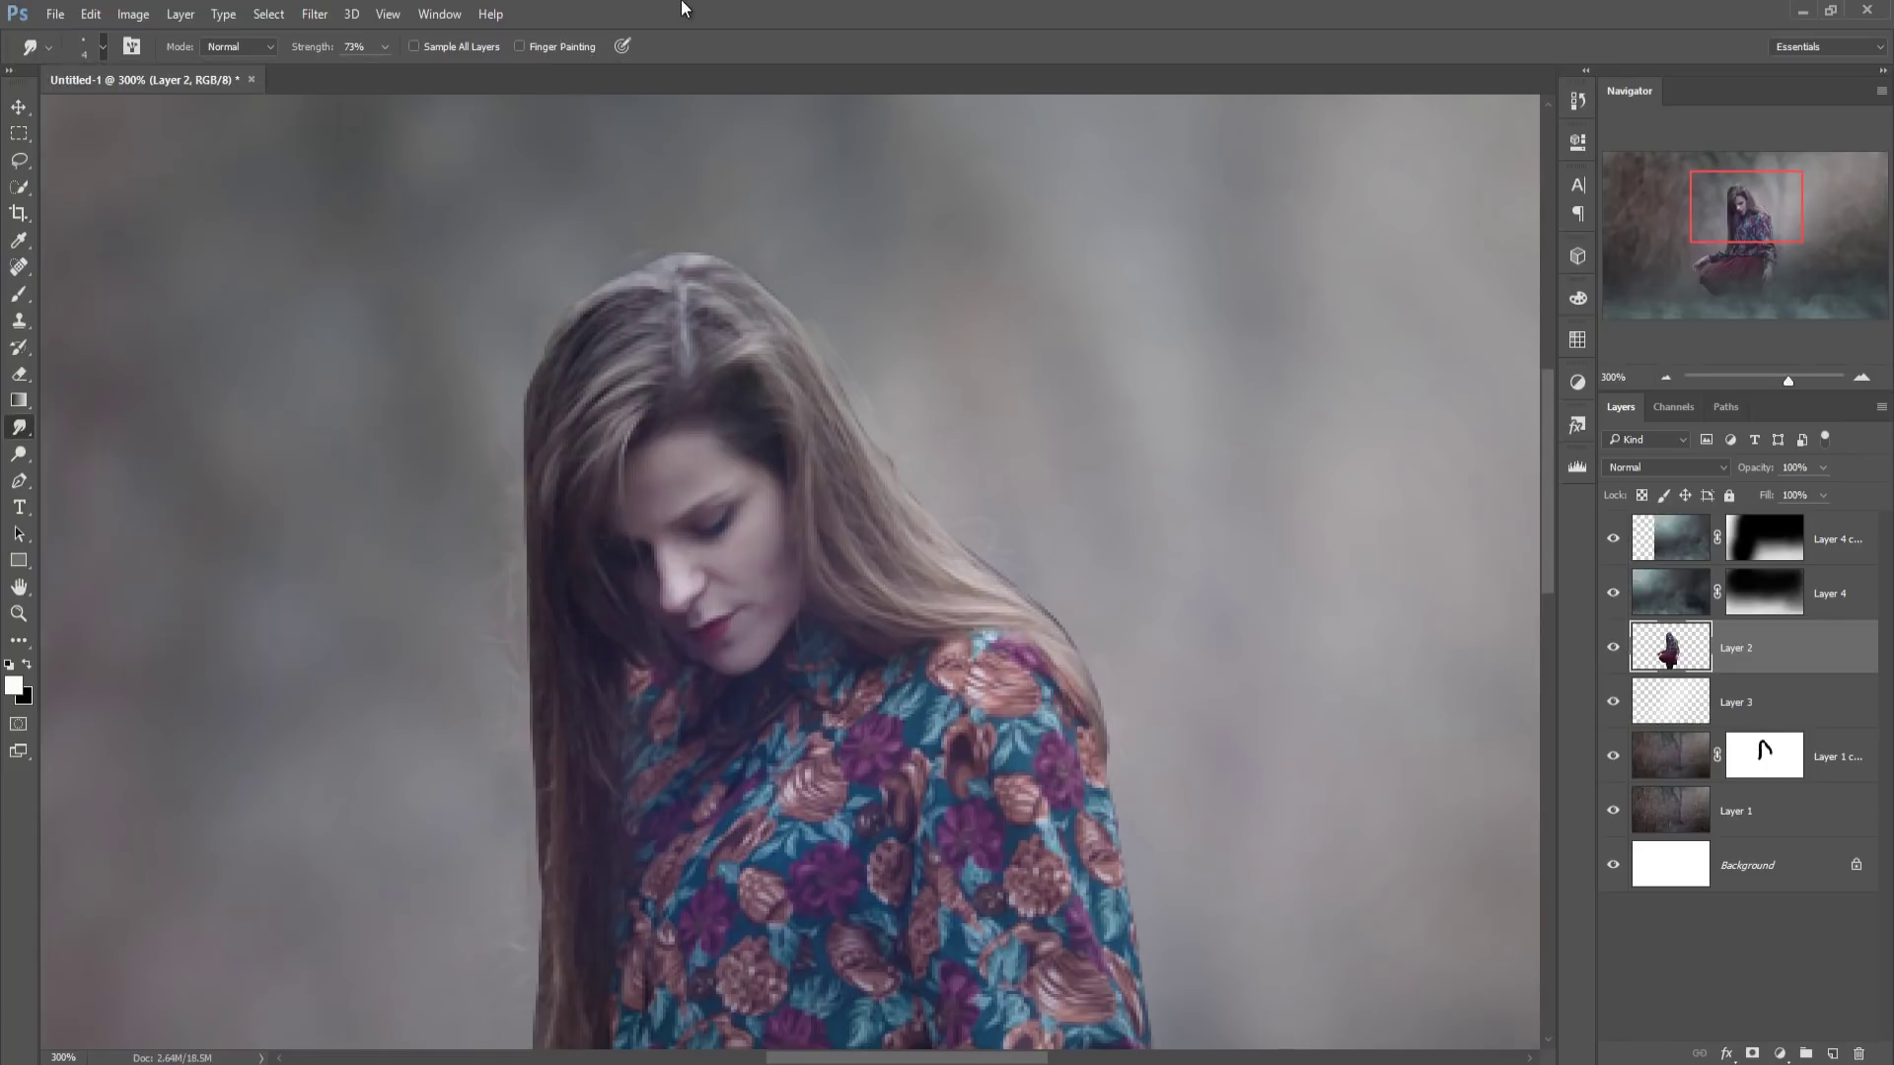
{"action": "key", "text": "b"}
{"action": "left_click", "coordinate": [19, 426]}
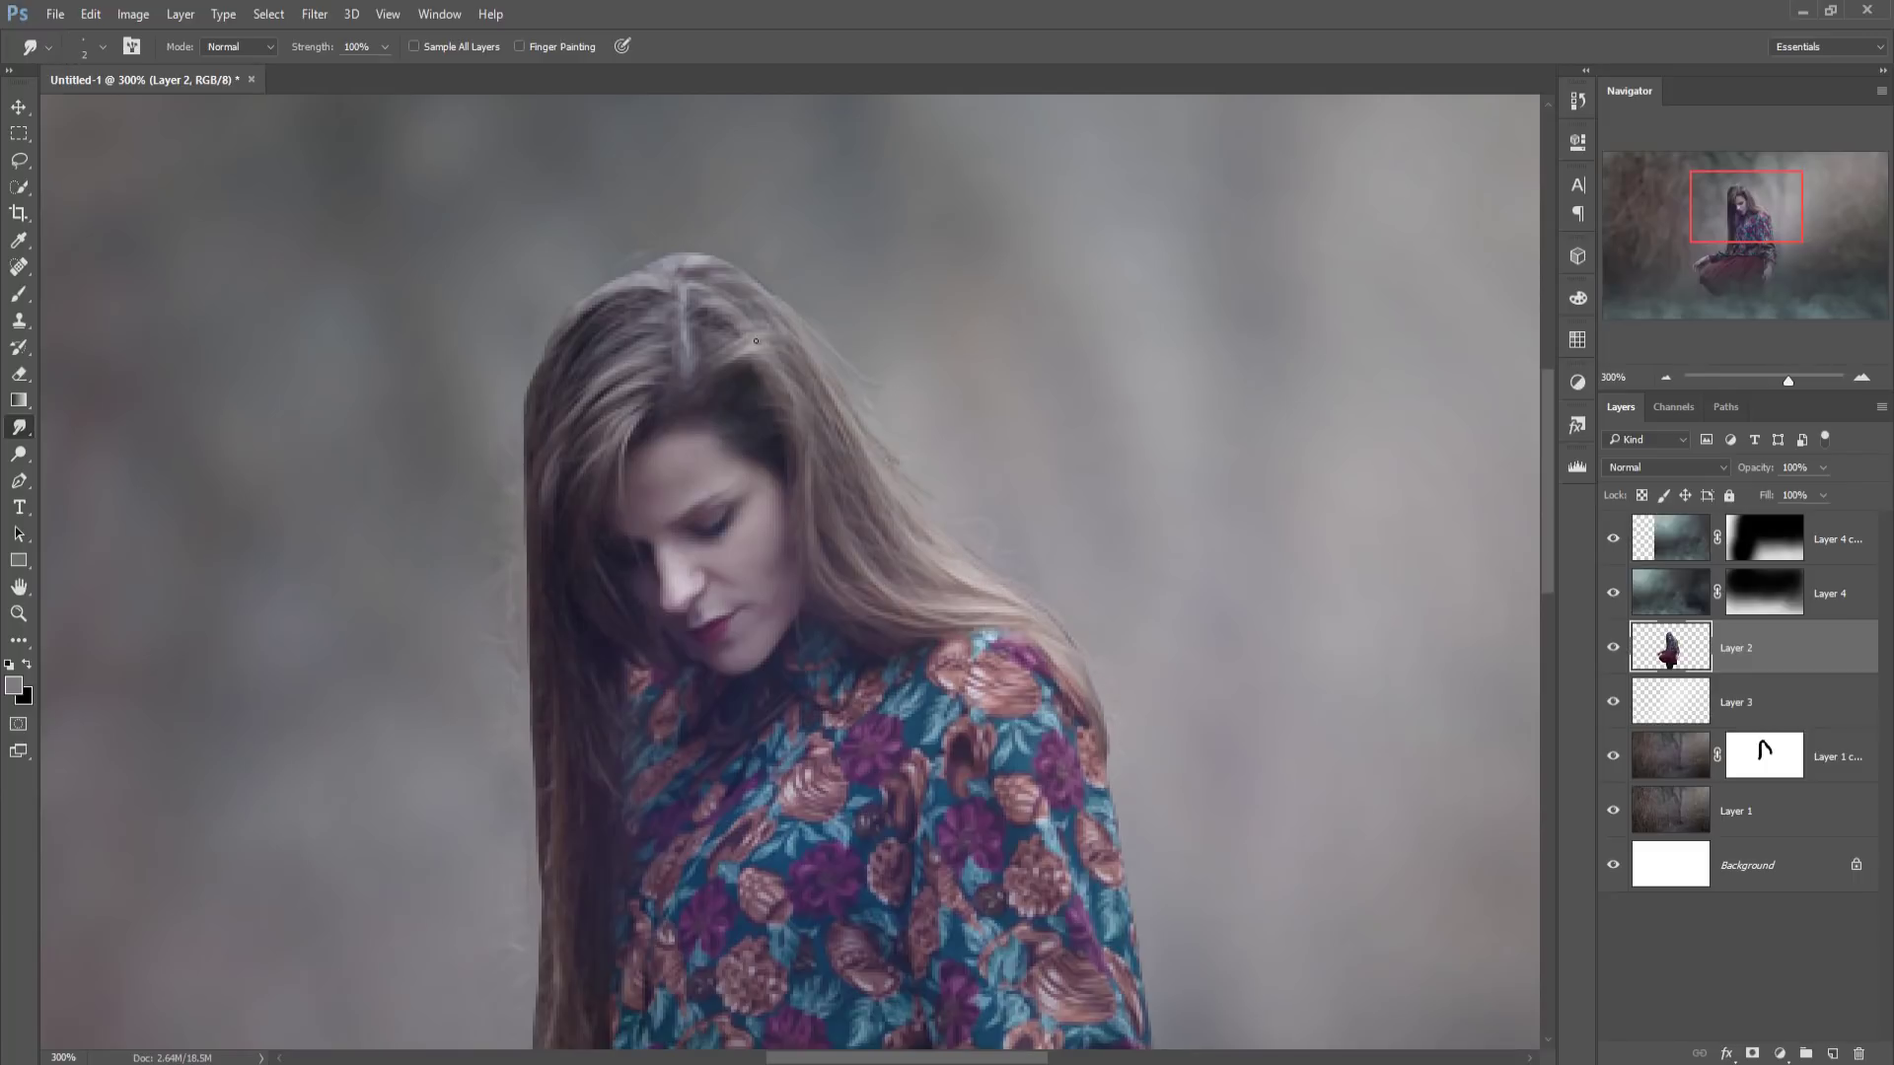
- Set smudge strength to 87% and pull hair strands outward into the fog
{"action": "left_click", "coordinate": [385, 47]}
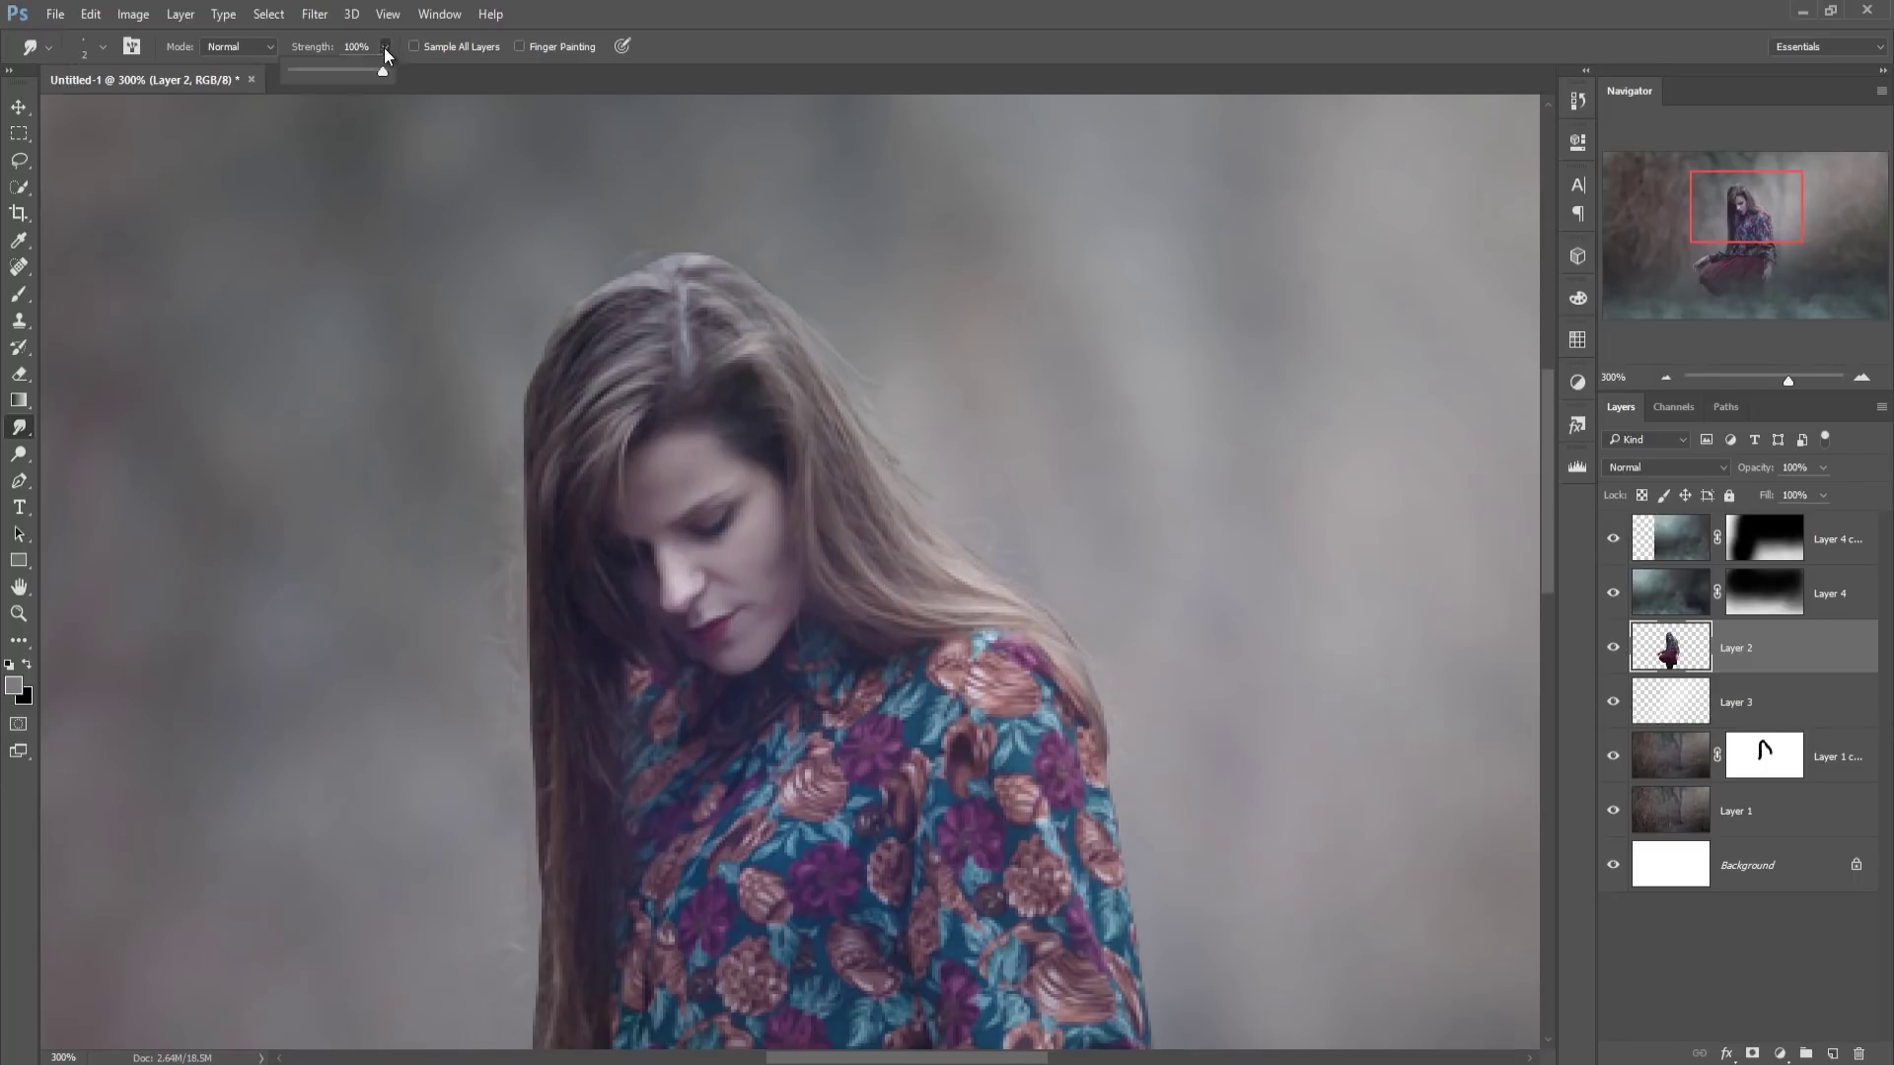
{"action": "left_click_drag", "start_coordinate": [386, 69], "coordinate": [379, 77]}
{"action": "left_click", "coordinate": [703, 293]}
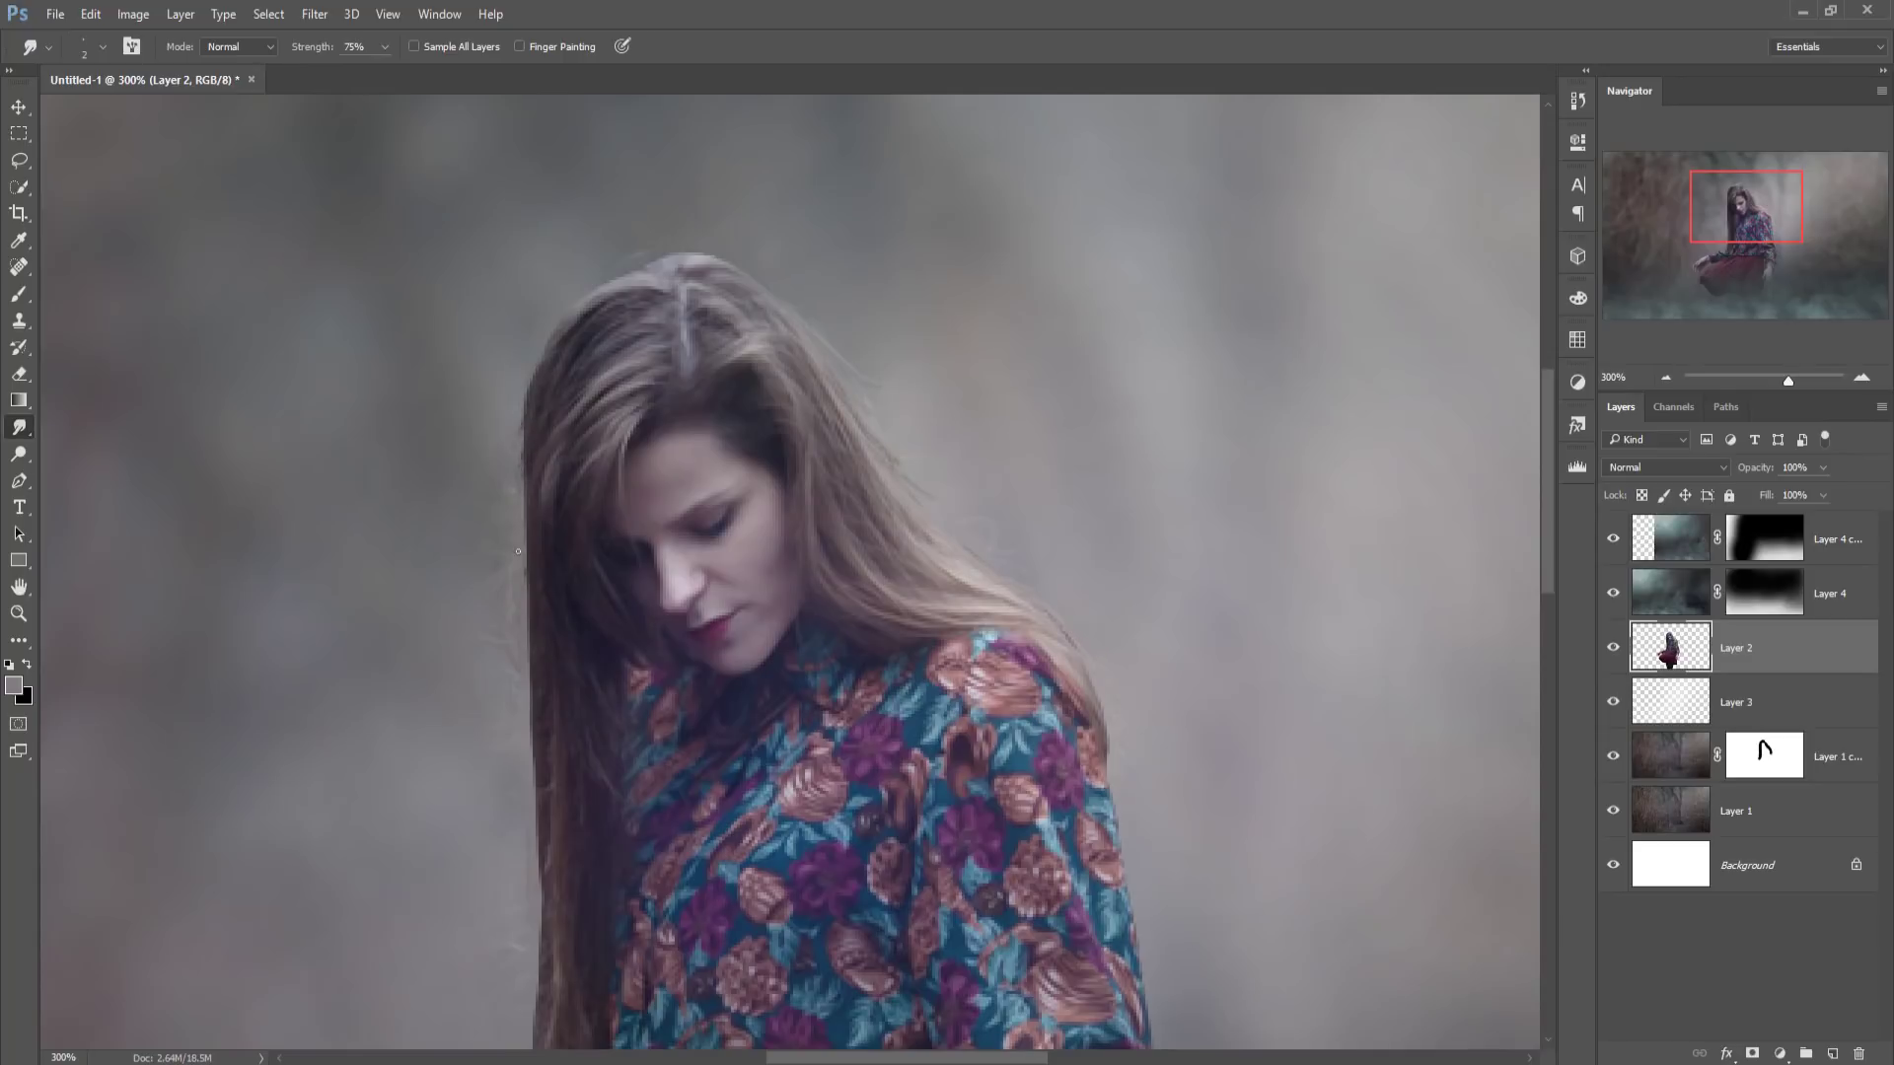
{"action": "left_click", "coordinate": [381, 51]}
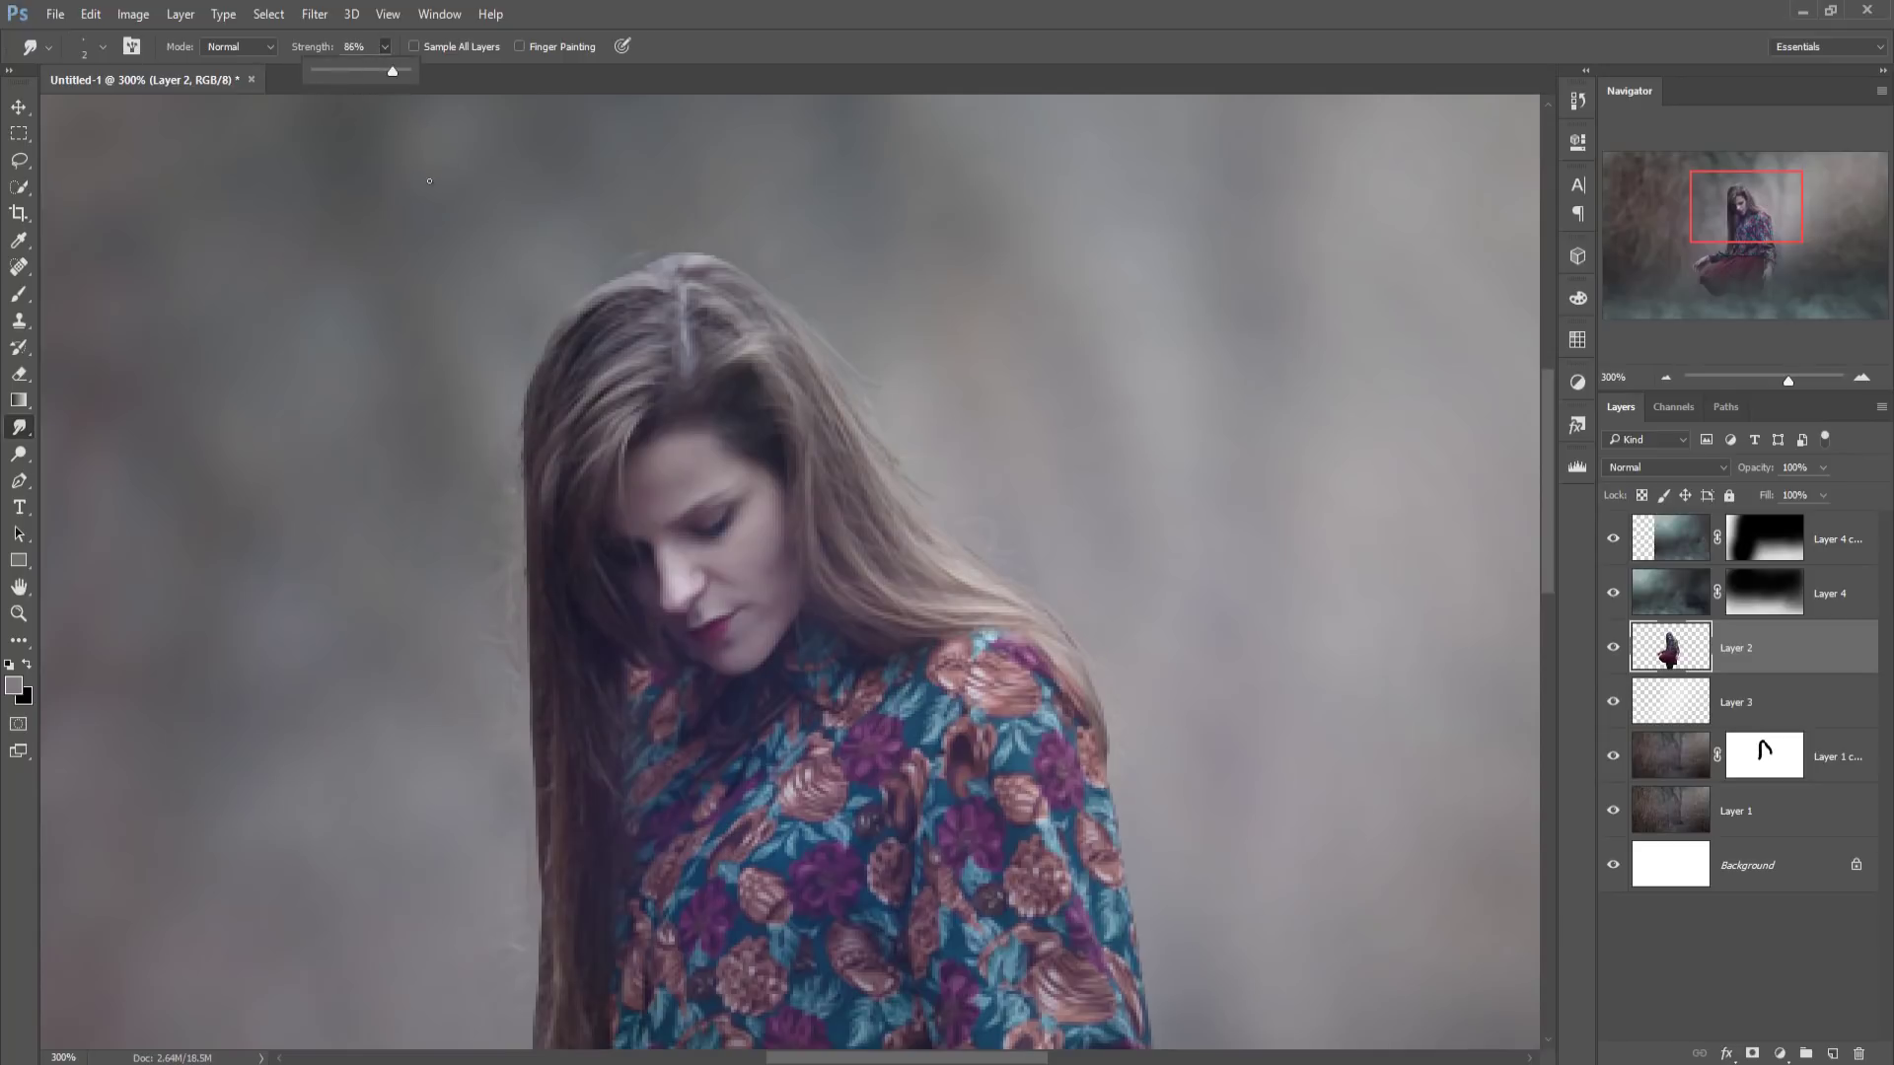
{"action": "left_click", "coordinate": [522, 446]}
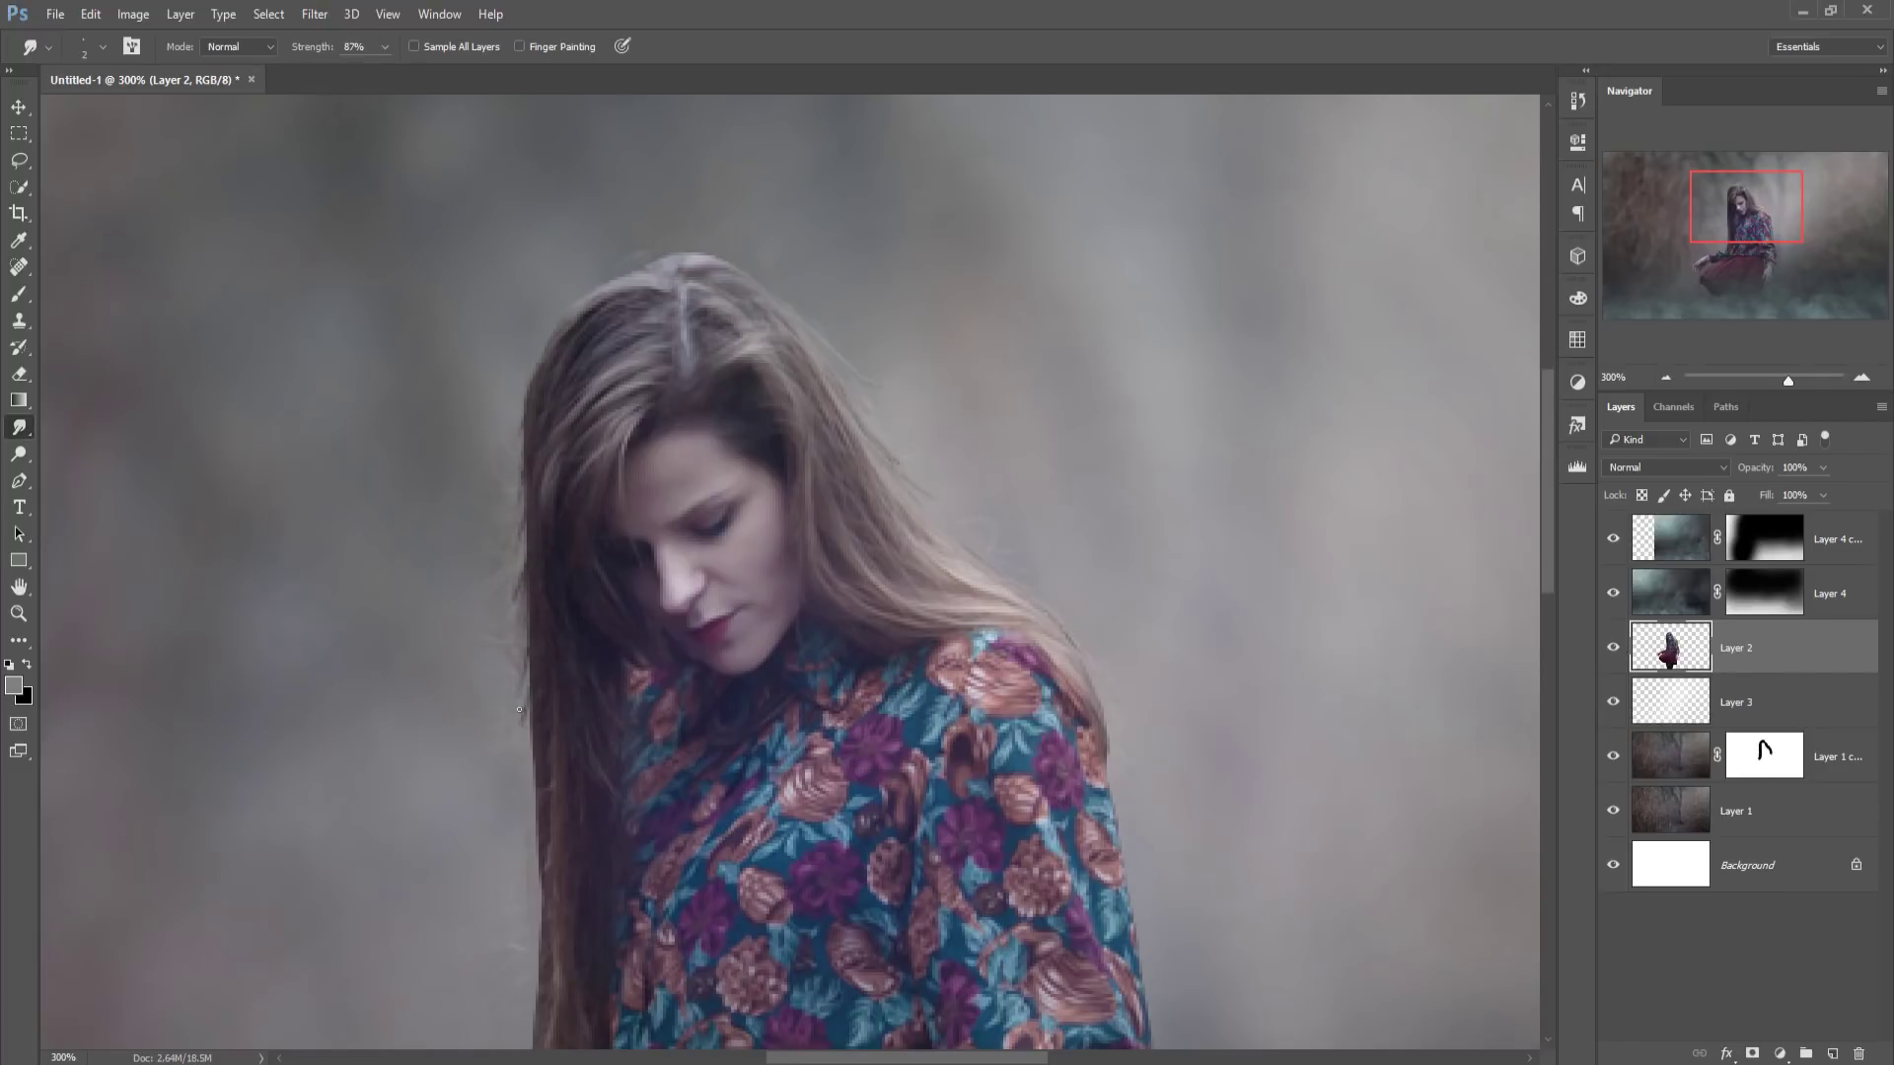
{"action": "left_click_drag", "start_coordinate": [523, 719], "coordinate": [516, 656]}
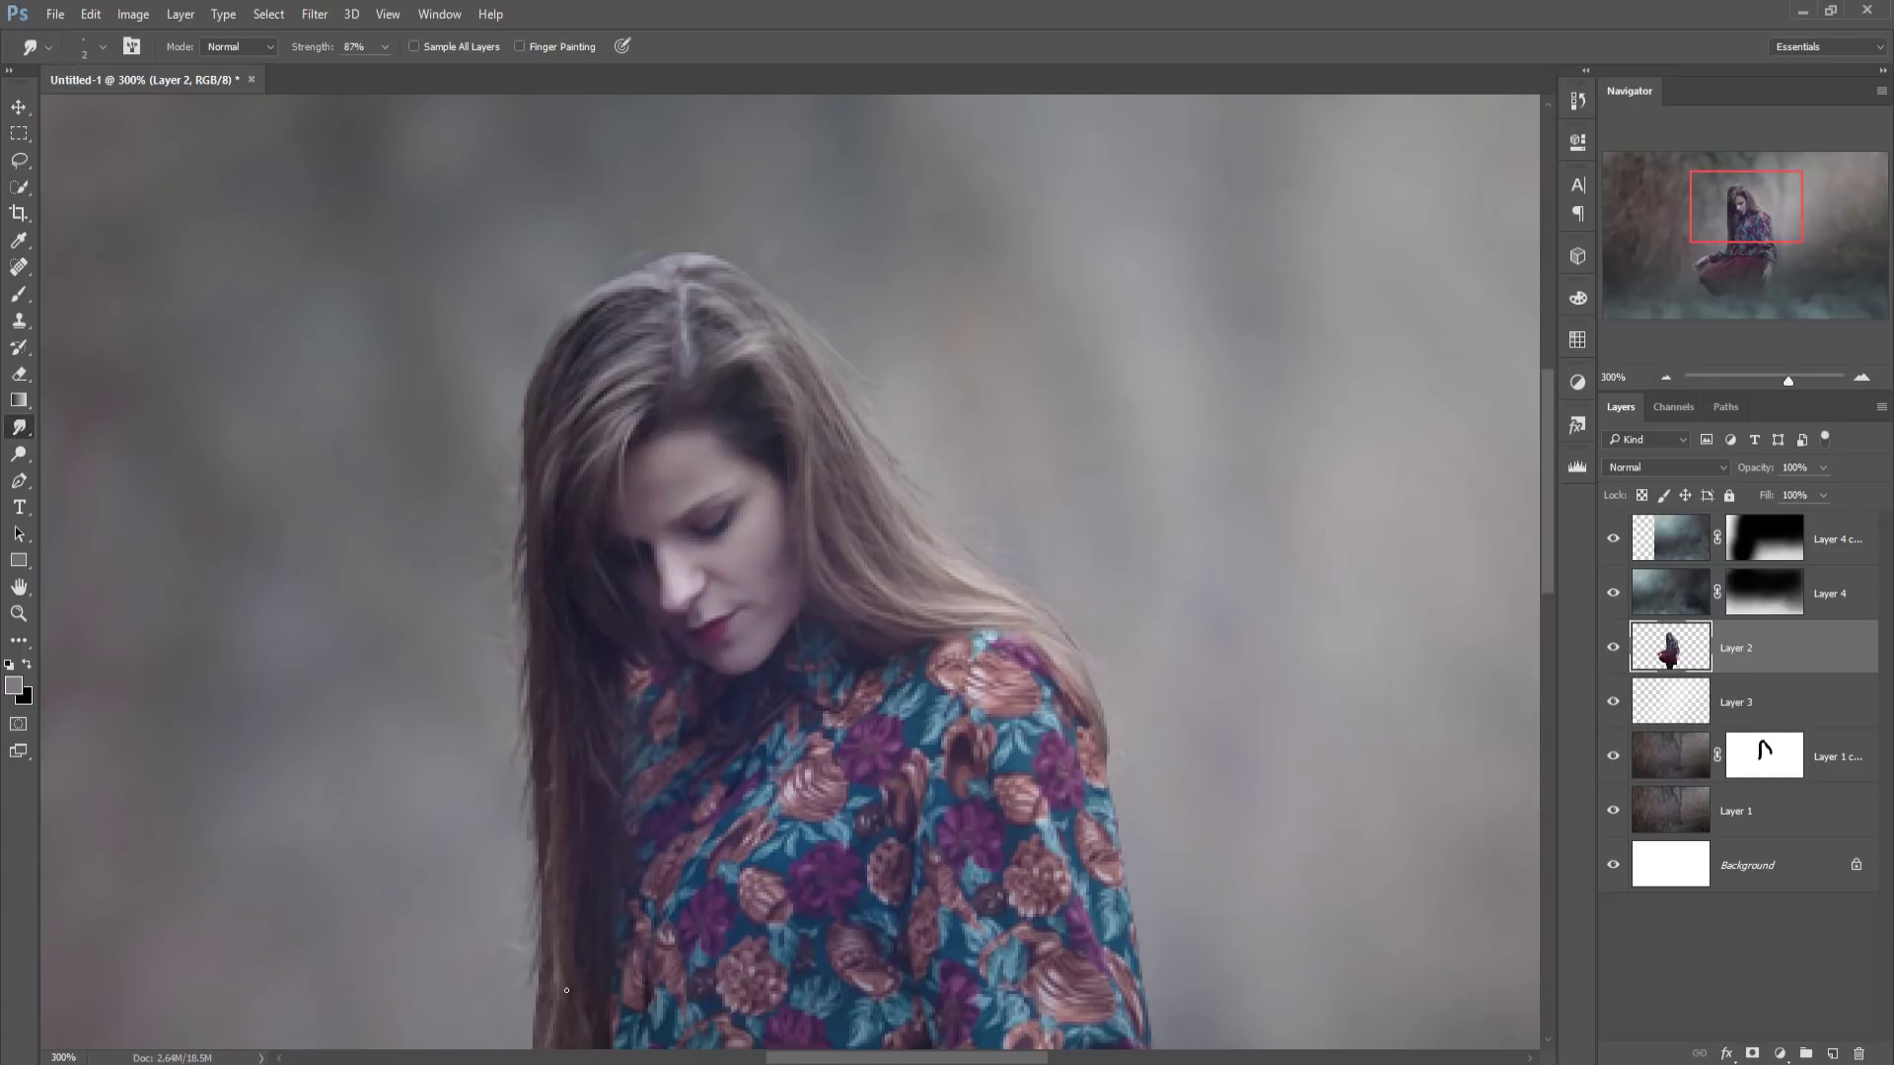
{"action": "scroll", "coordinate": [618, 898], "scroll_direction": "down", "scroll_amount": 3}
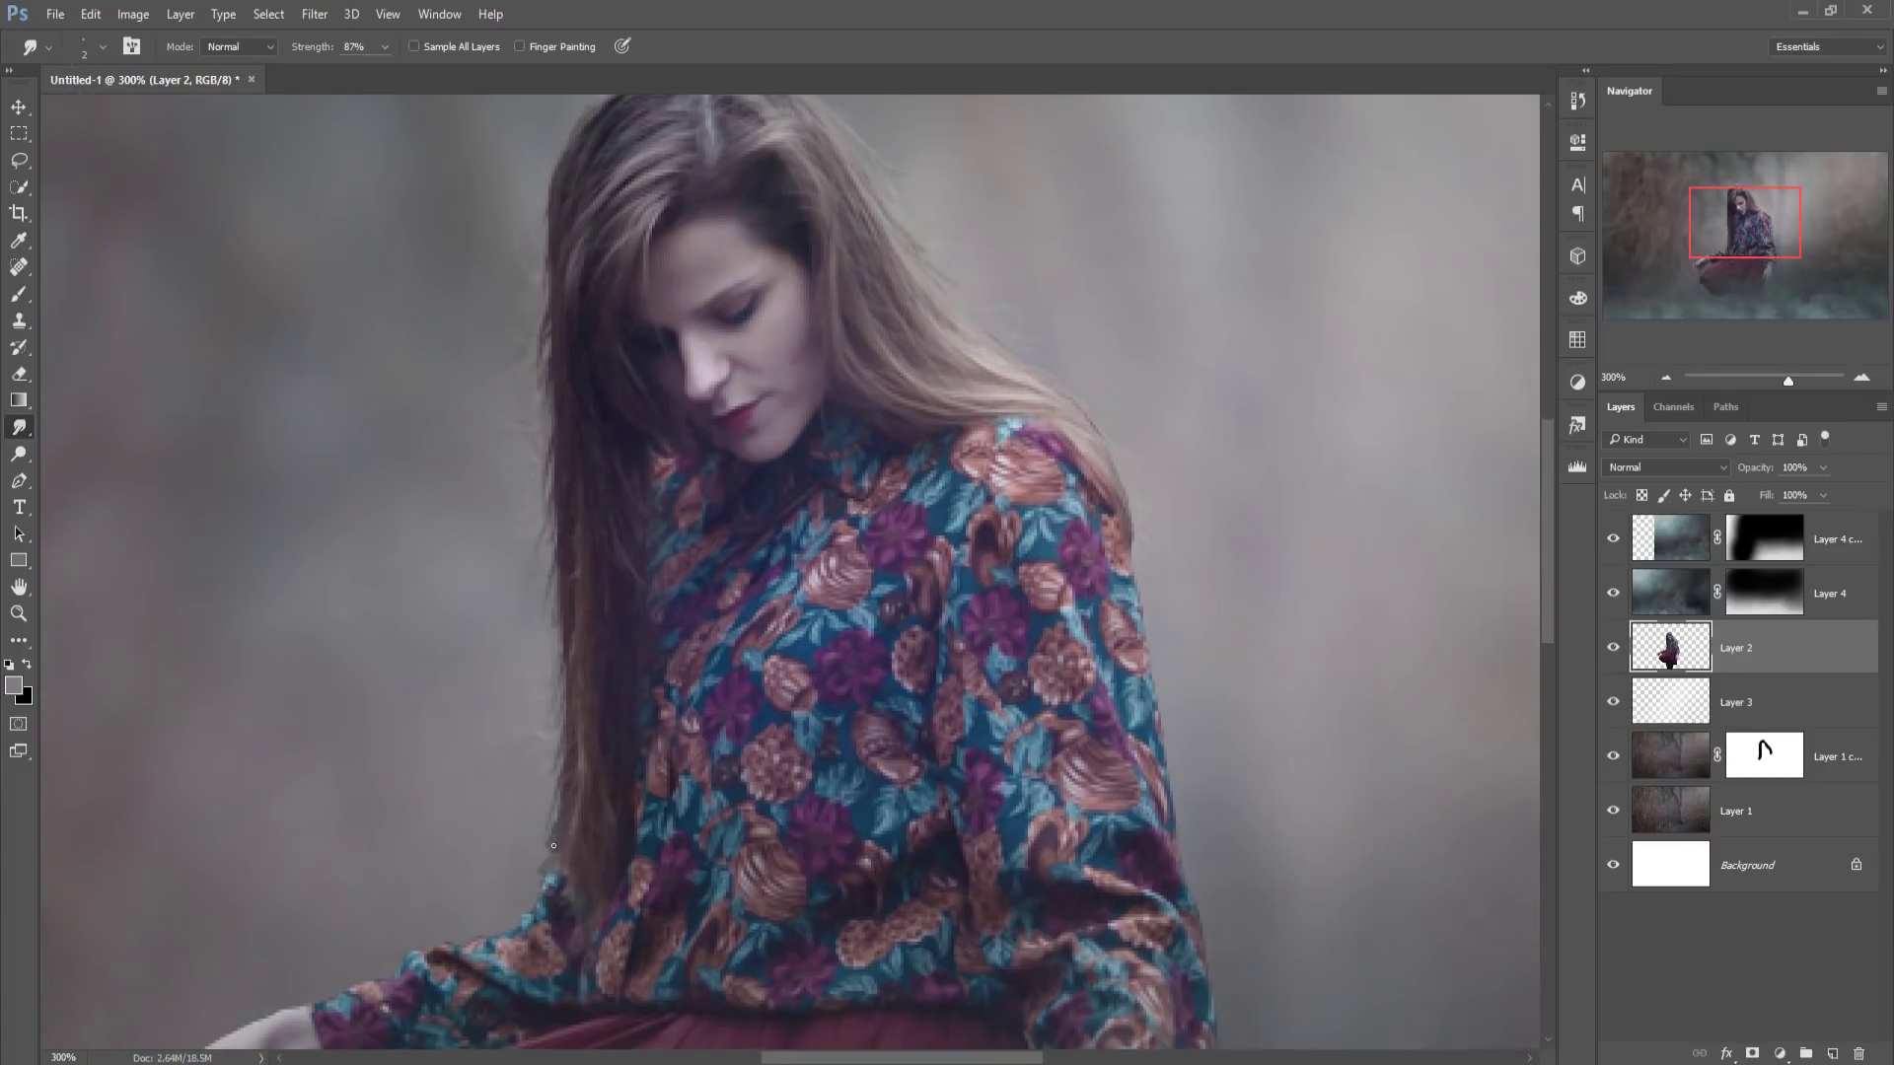
{"action": "left_click", "coordinate": [19, 107]}
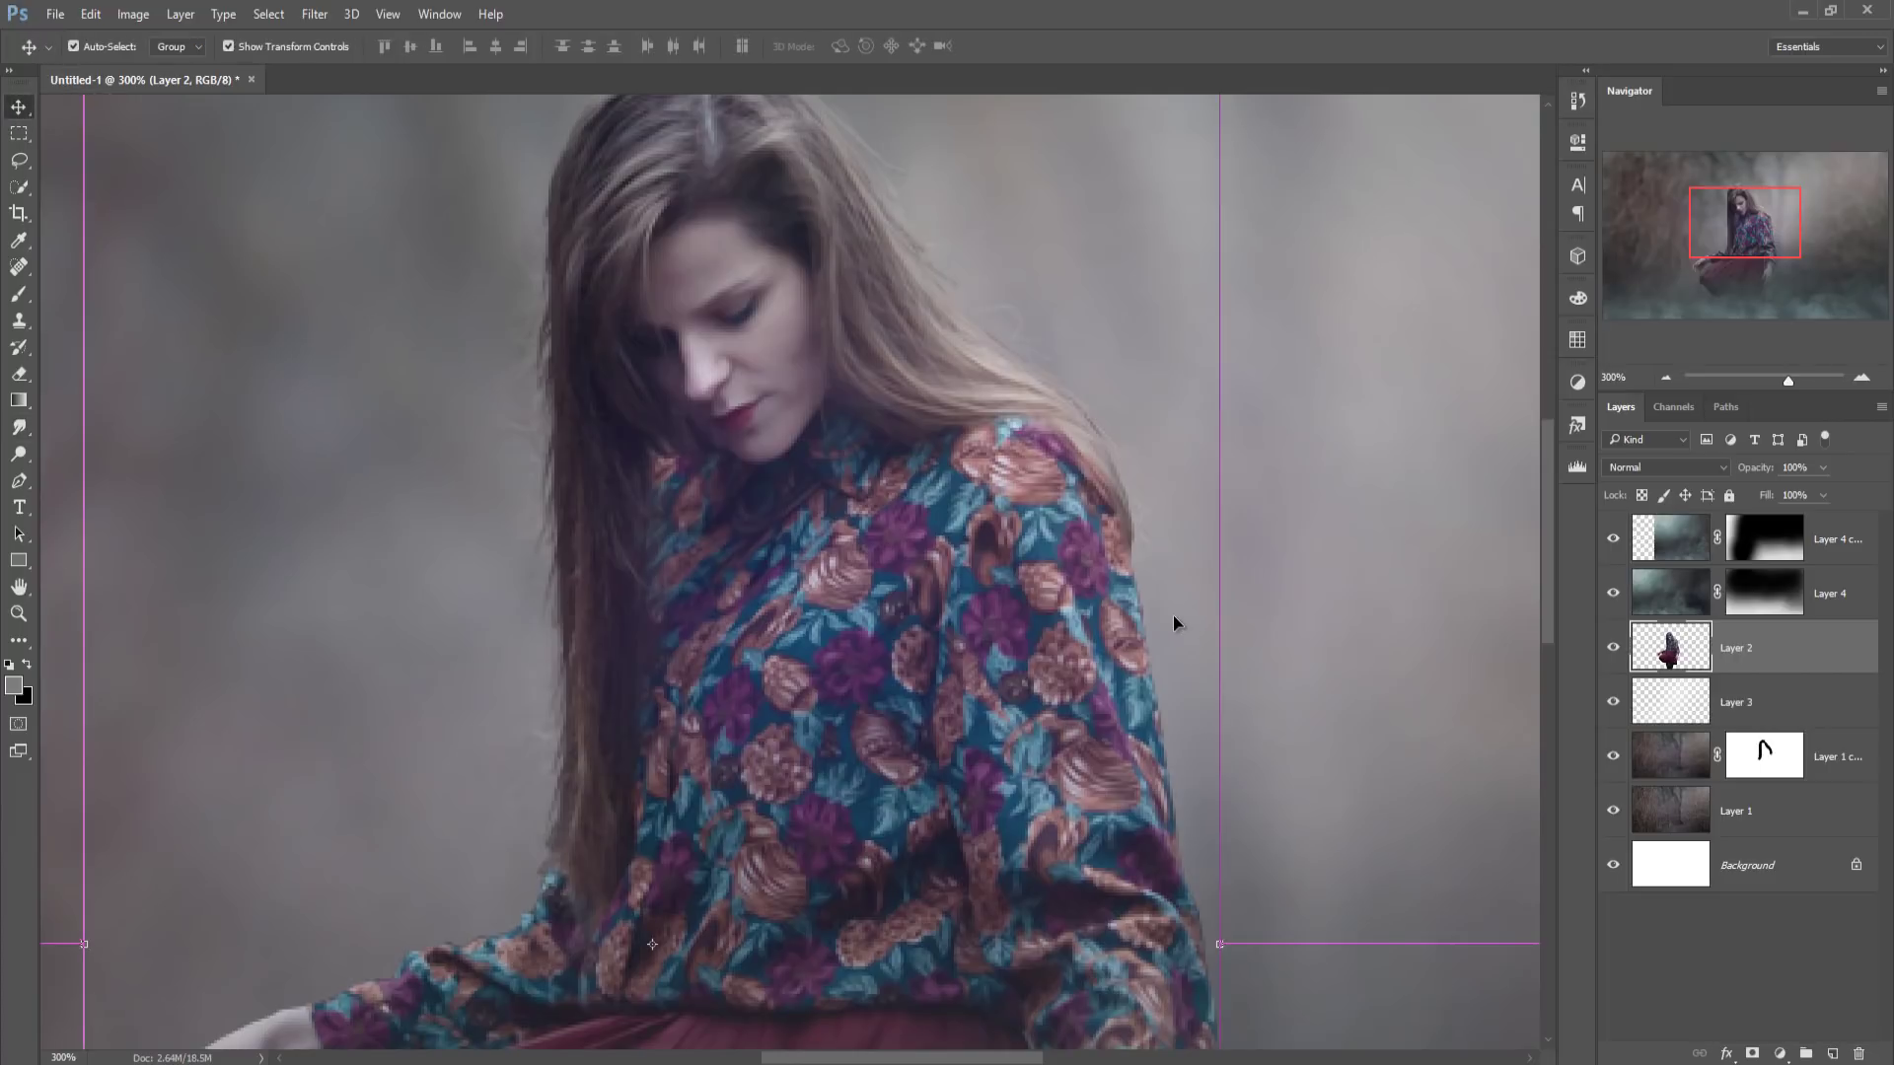
- Merge Layer 4 and Layer 4 copy into a single fog layer
{"action": "key", "text": "ctrl+minus"}
{"action": "key", "text": "ctrl+minus"}
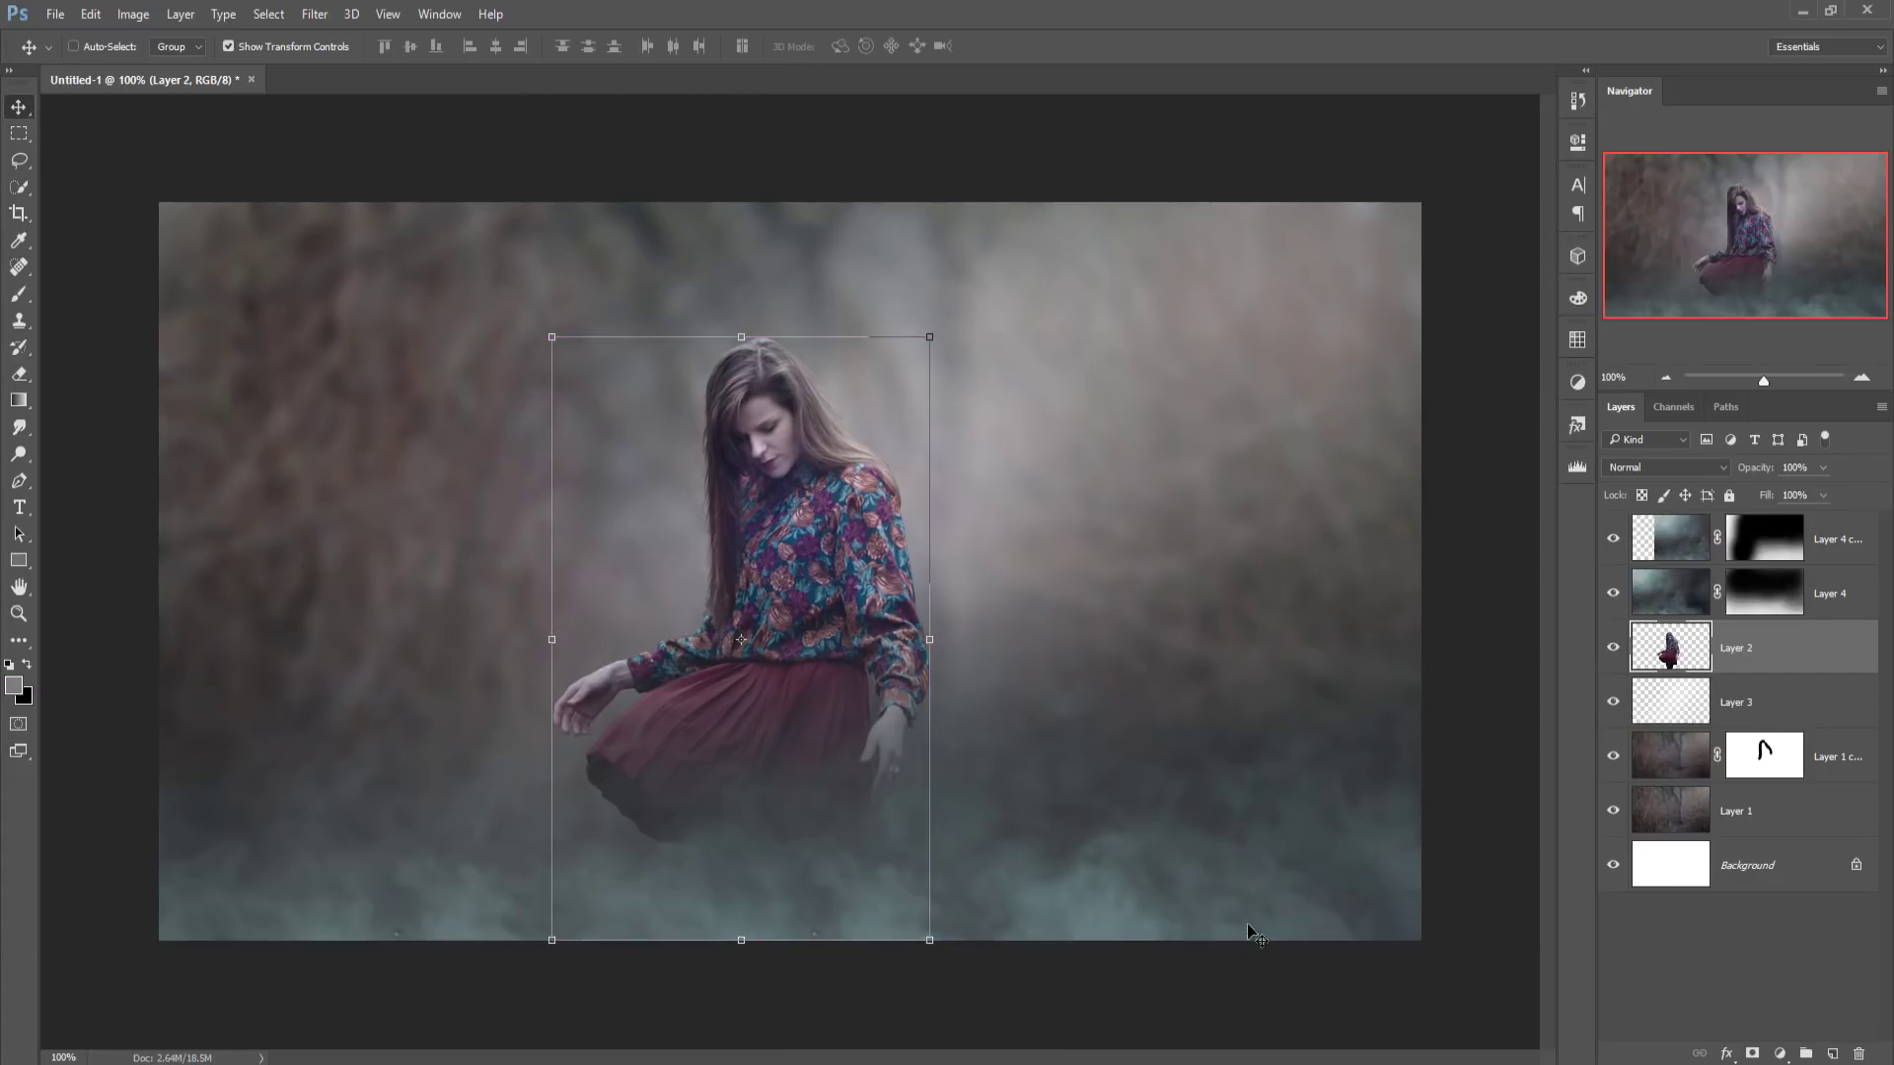
{"action": "left_click", "coordinate": [1842, 548]}
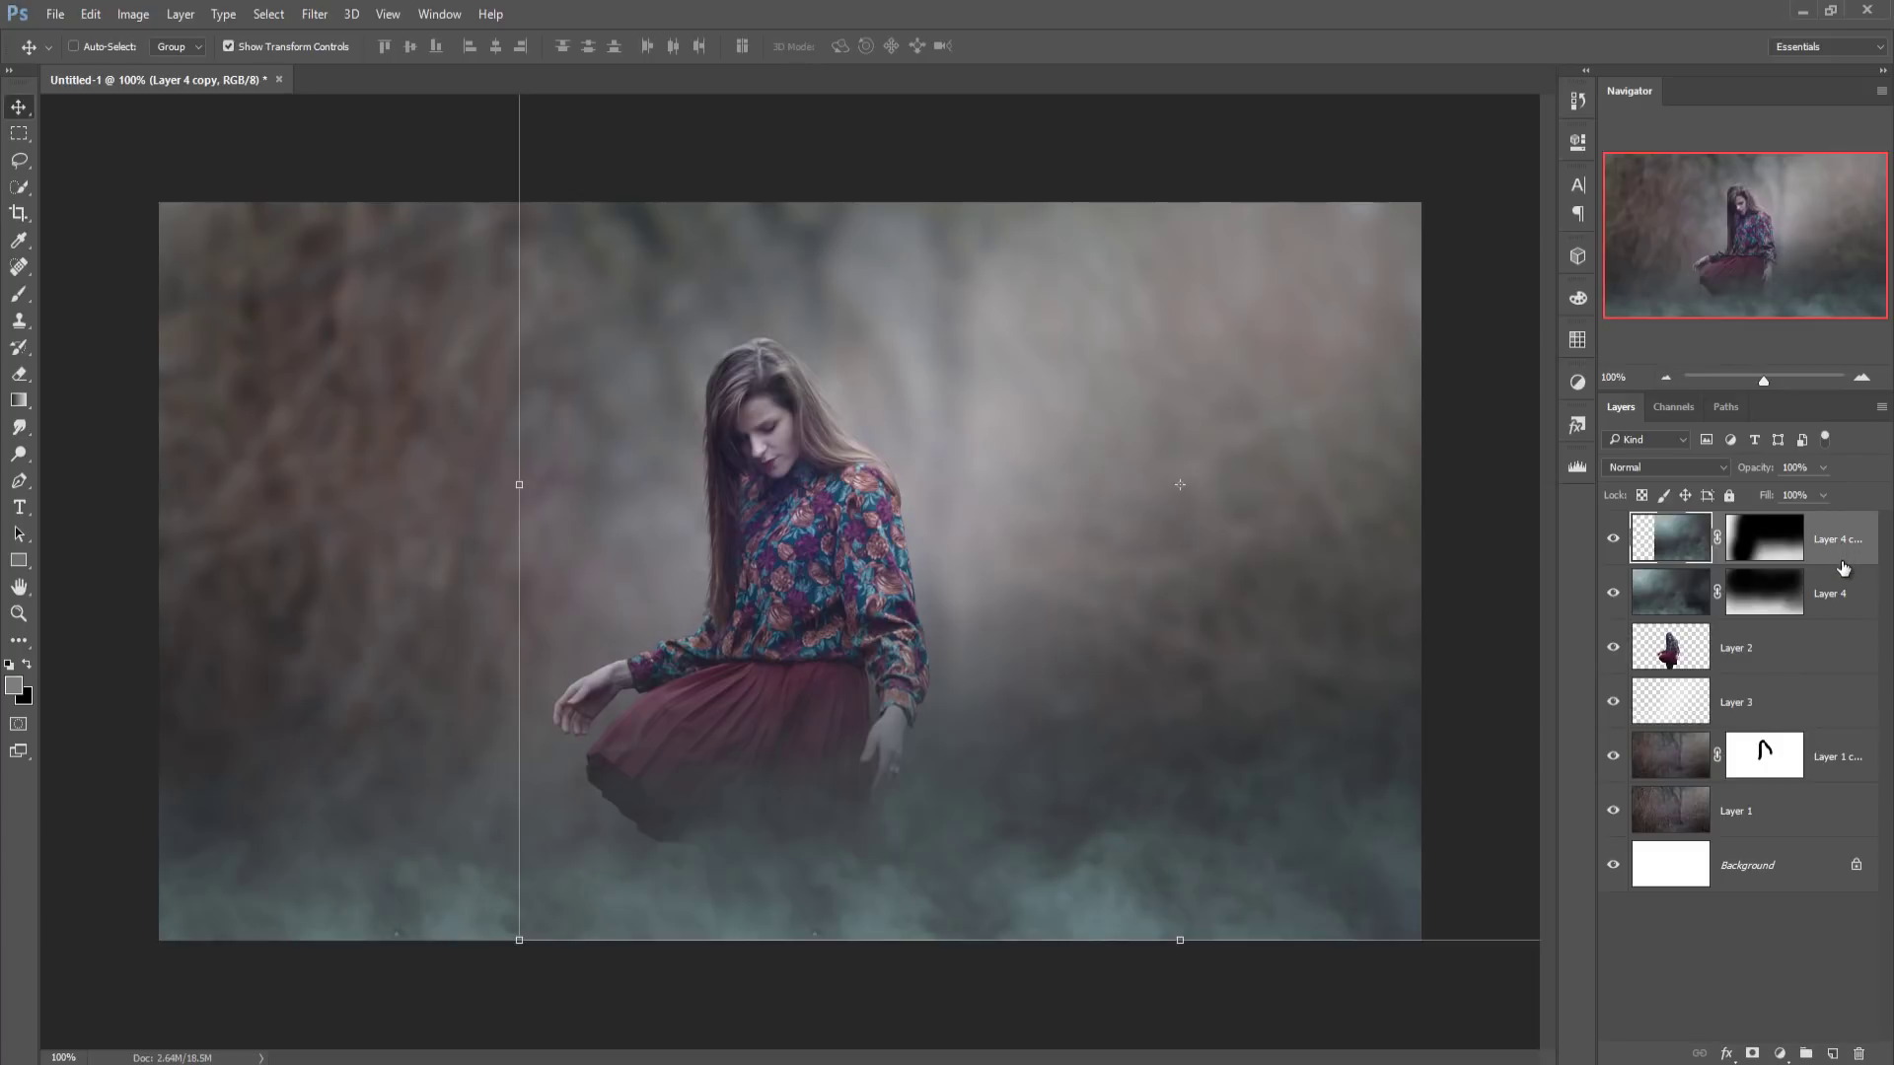
{"action": "left_click", "coordinate": [1843, 592], "text": "shift"}
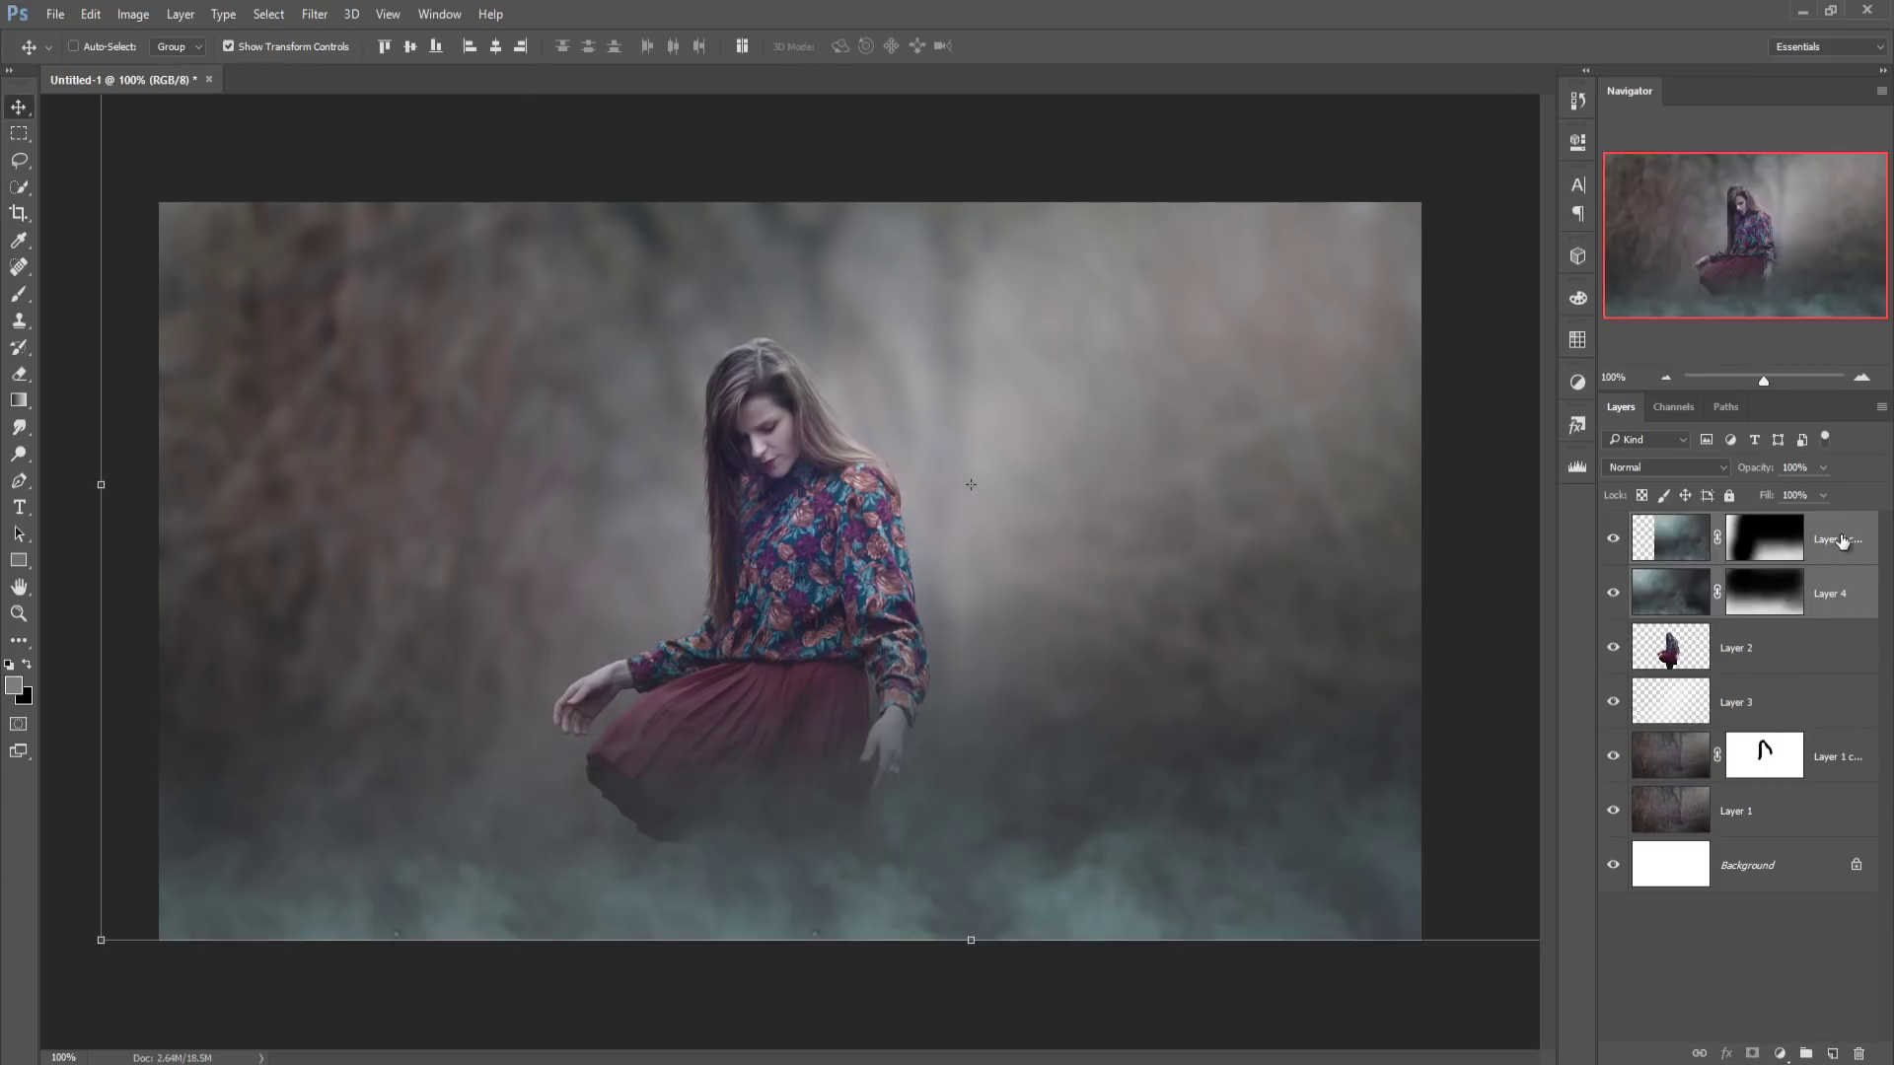
{"action": "right_click", "coordinate": [1840, 538]}
{"action": "left_click", "coordinate": [1606, 746]}
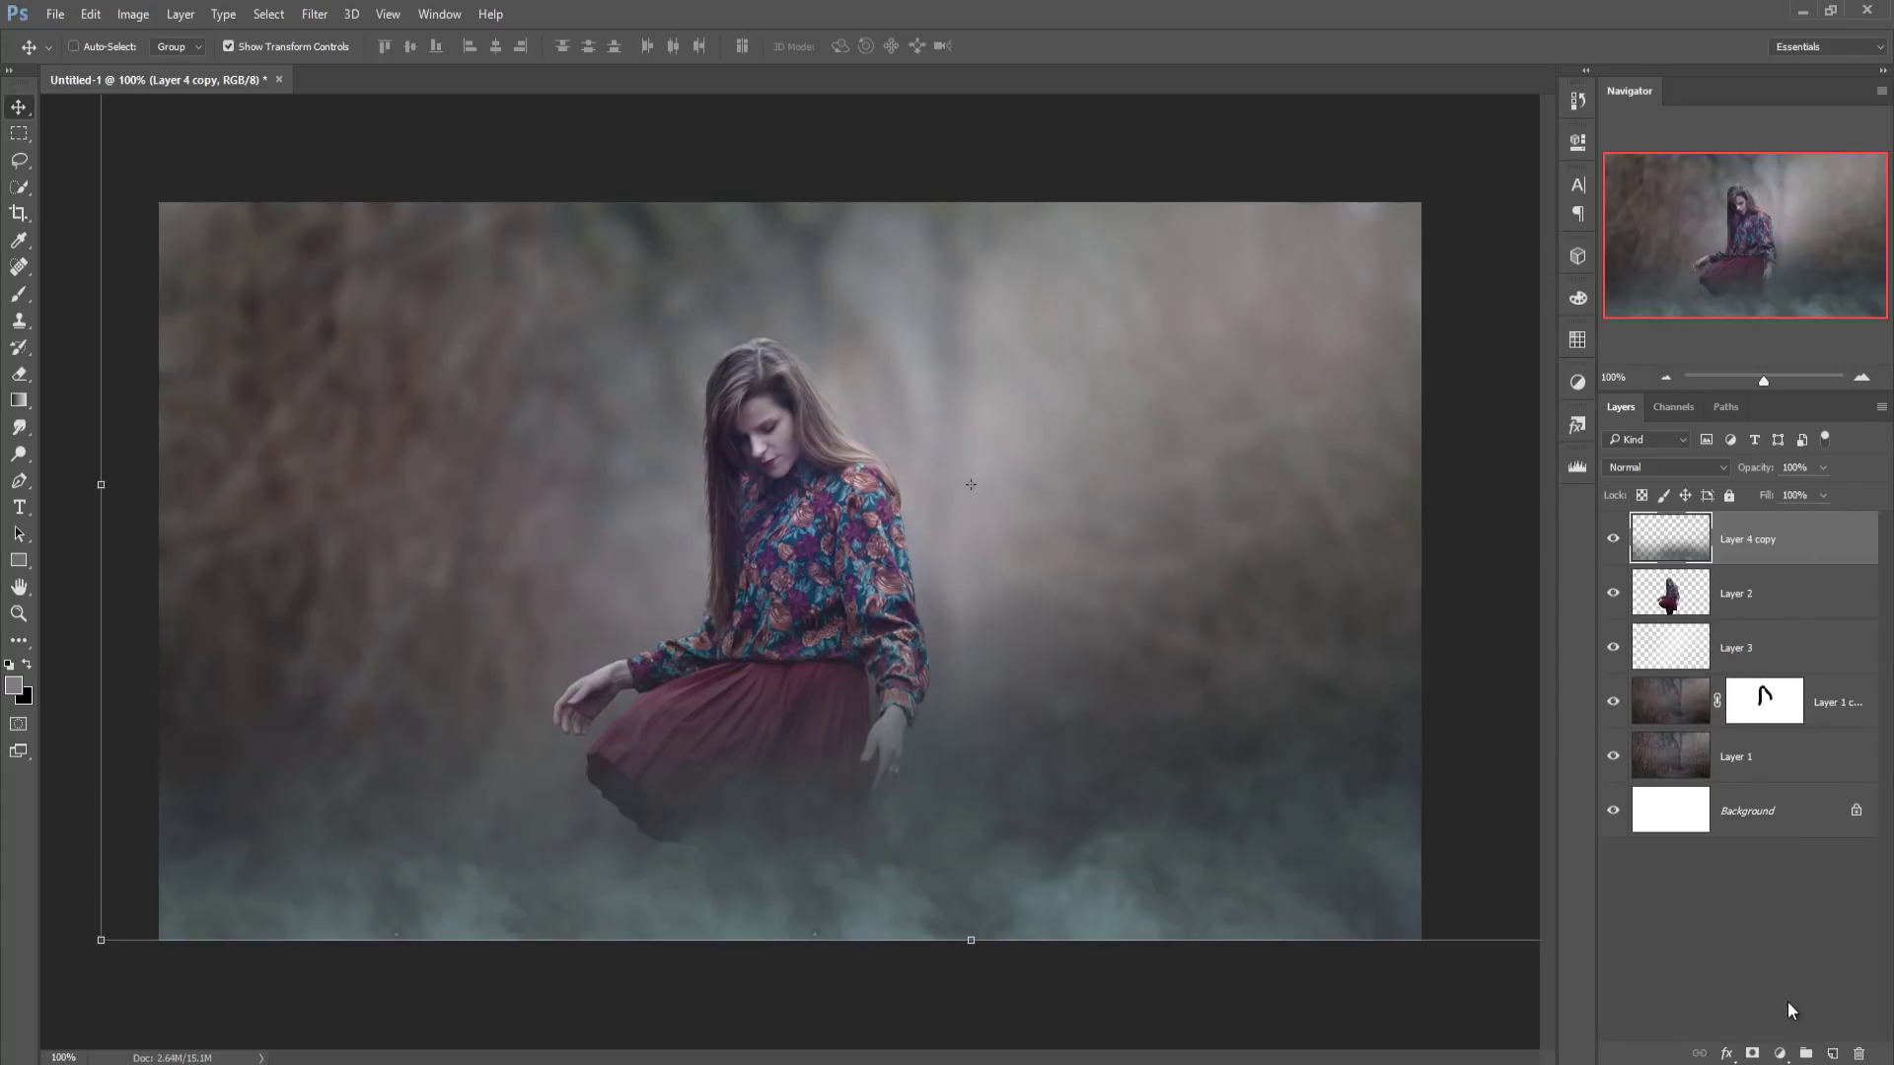
- Add a clipped Hue/Saturation adjustment at Saturation -52 to the fog layer
{"action": "left_click", "coordinate": [1781, 1058]}
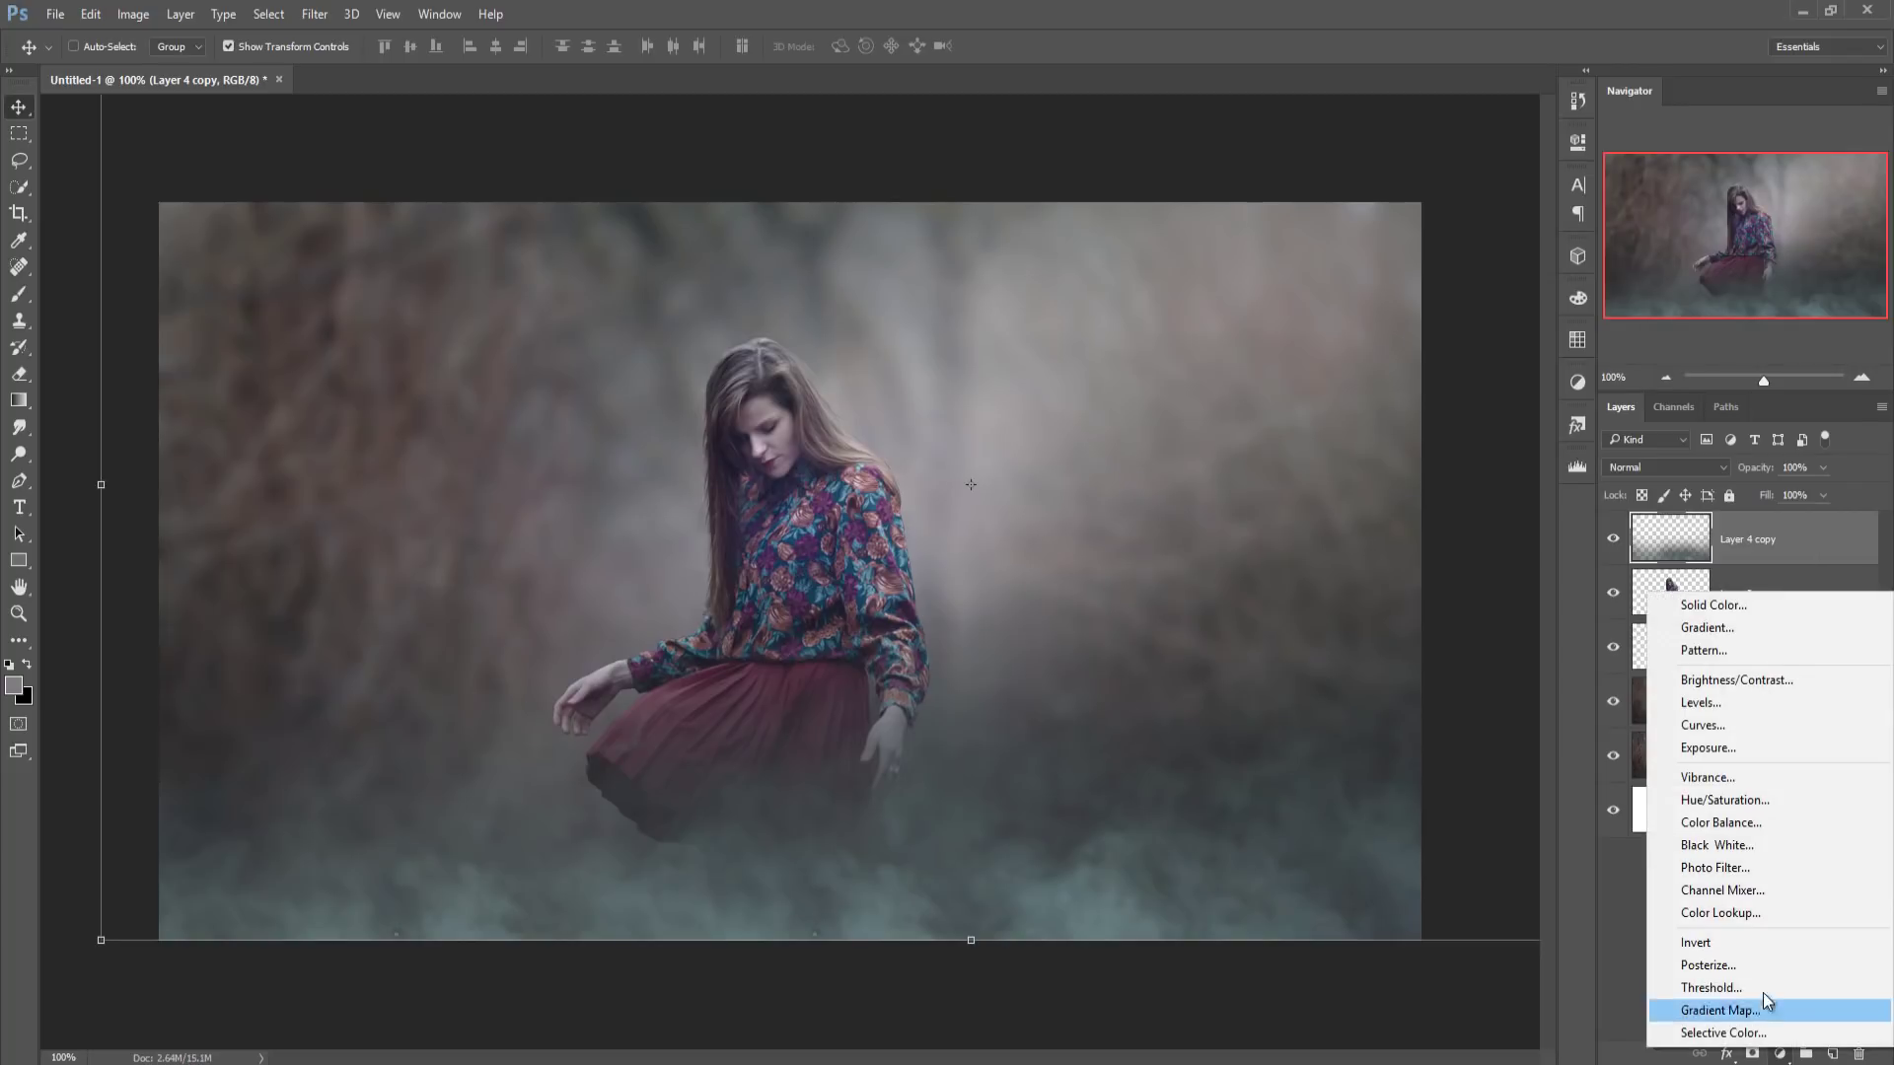
{"action": "left_click", "coordinate": [1734, 825]}
{"action": "left_click", "coordinate": [1405, 482]}
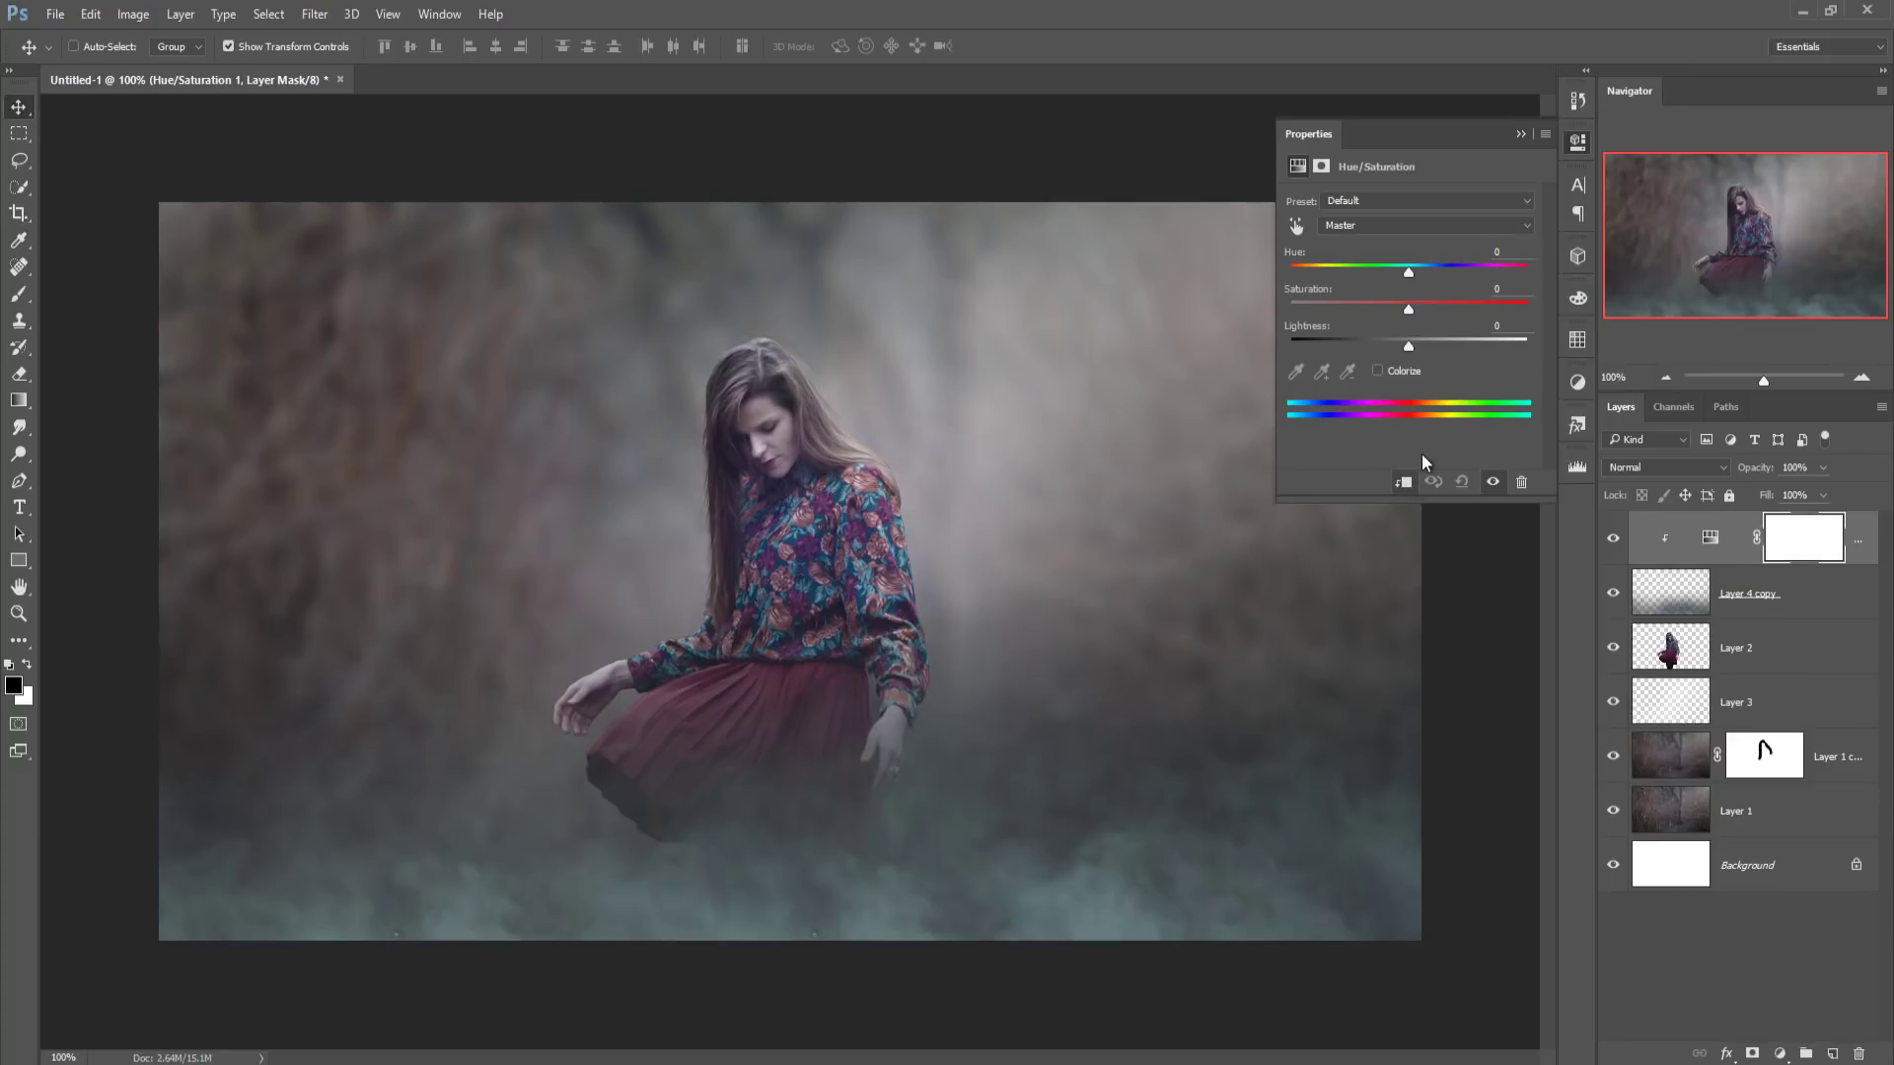
{"action": "left_click_drag", "start_coordinate": [1407, 311], "coordinate": [1407, 310]}
{"action": "left_click_drag", "start_coordinate": [1346, 306], "coordinate": [1346, 307]}
{"action": "left_click", "coordinate": [1521, 135]}
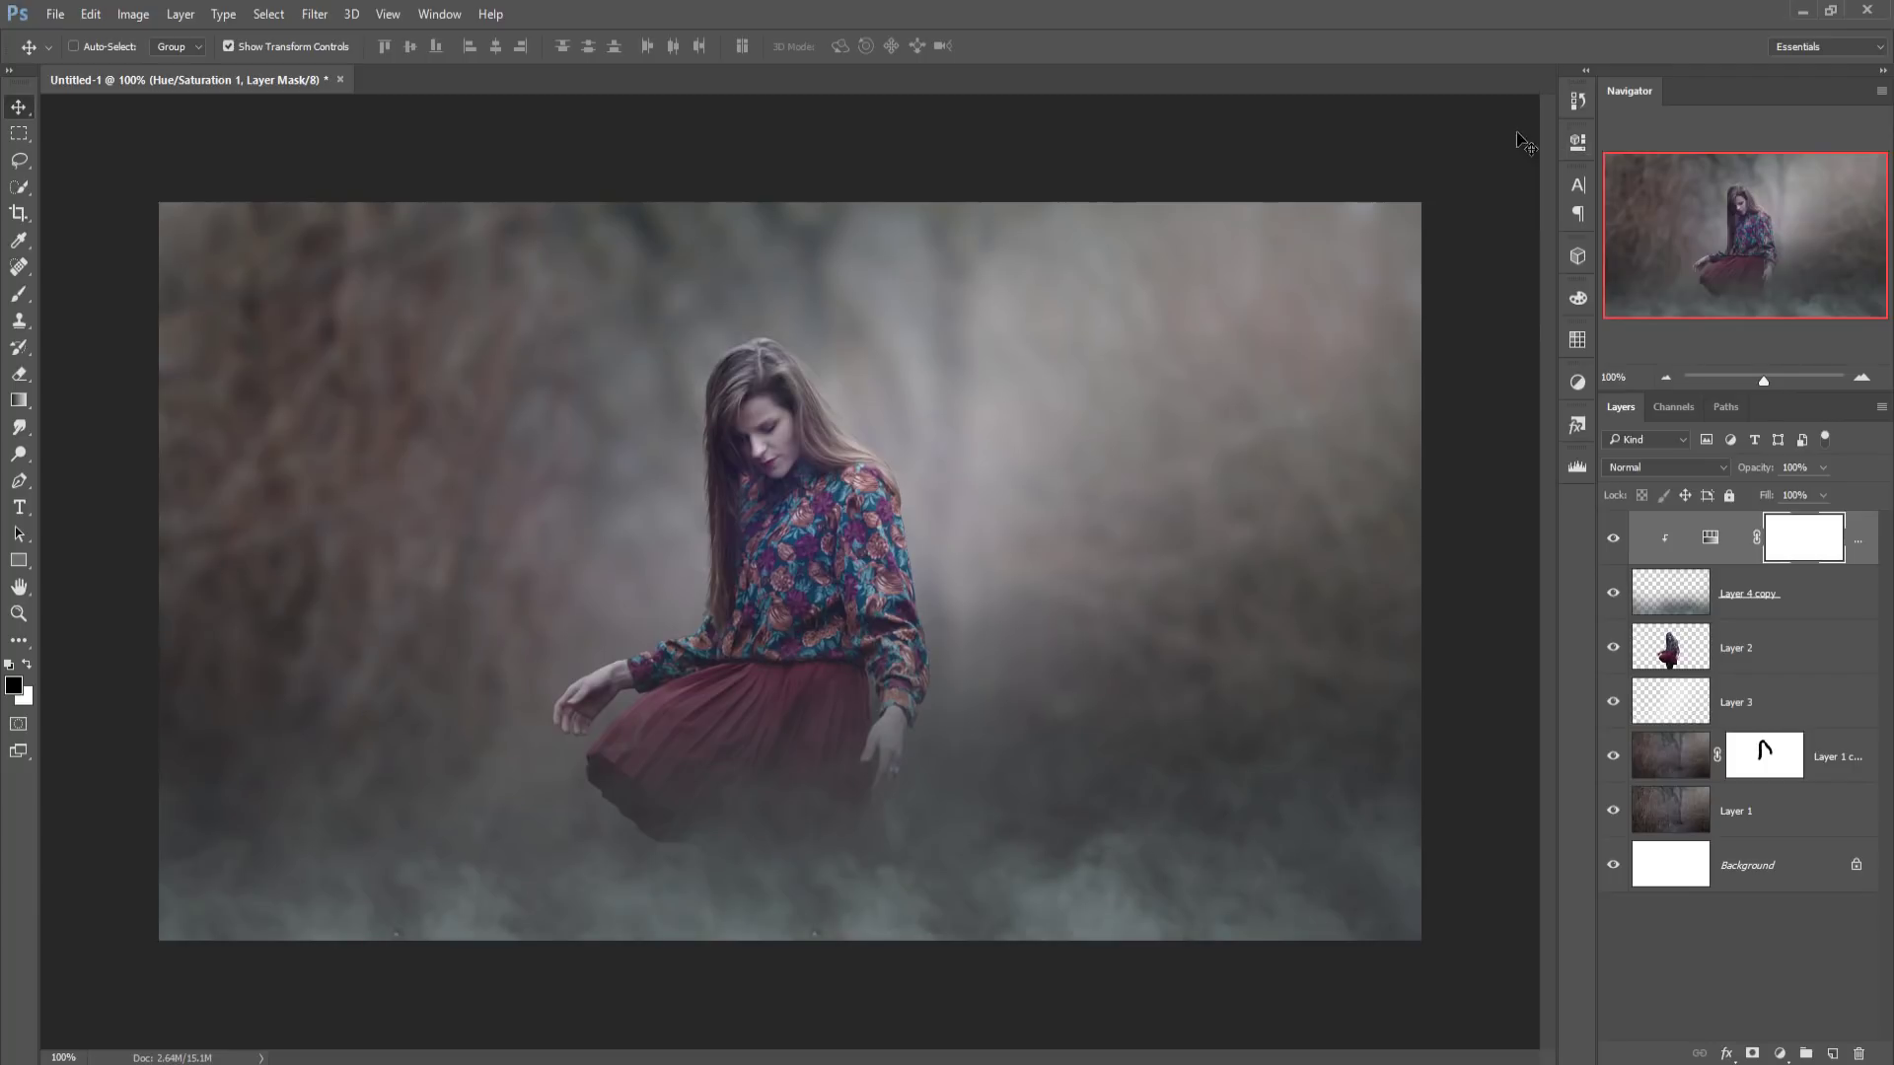
{"action": "left_click", "coordinate": [1858, 554]}
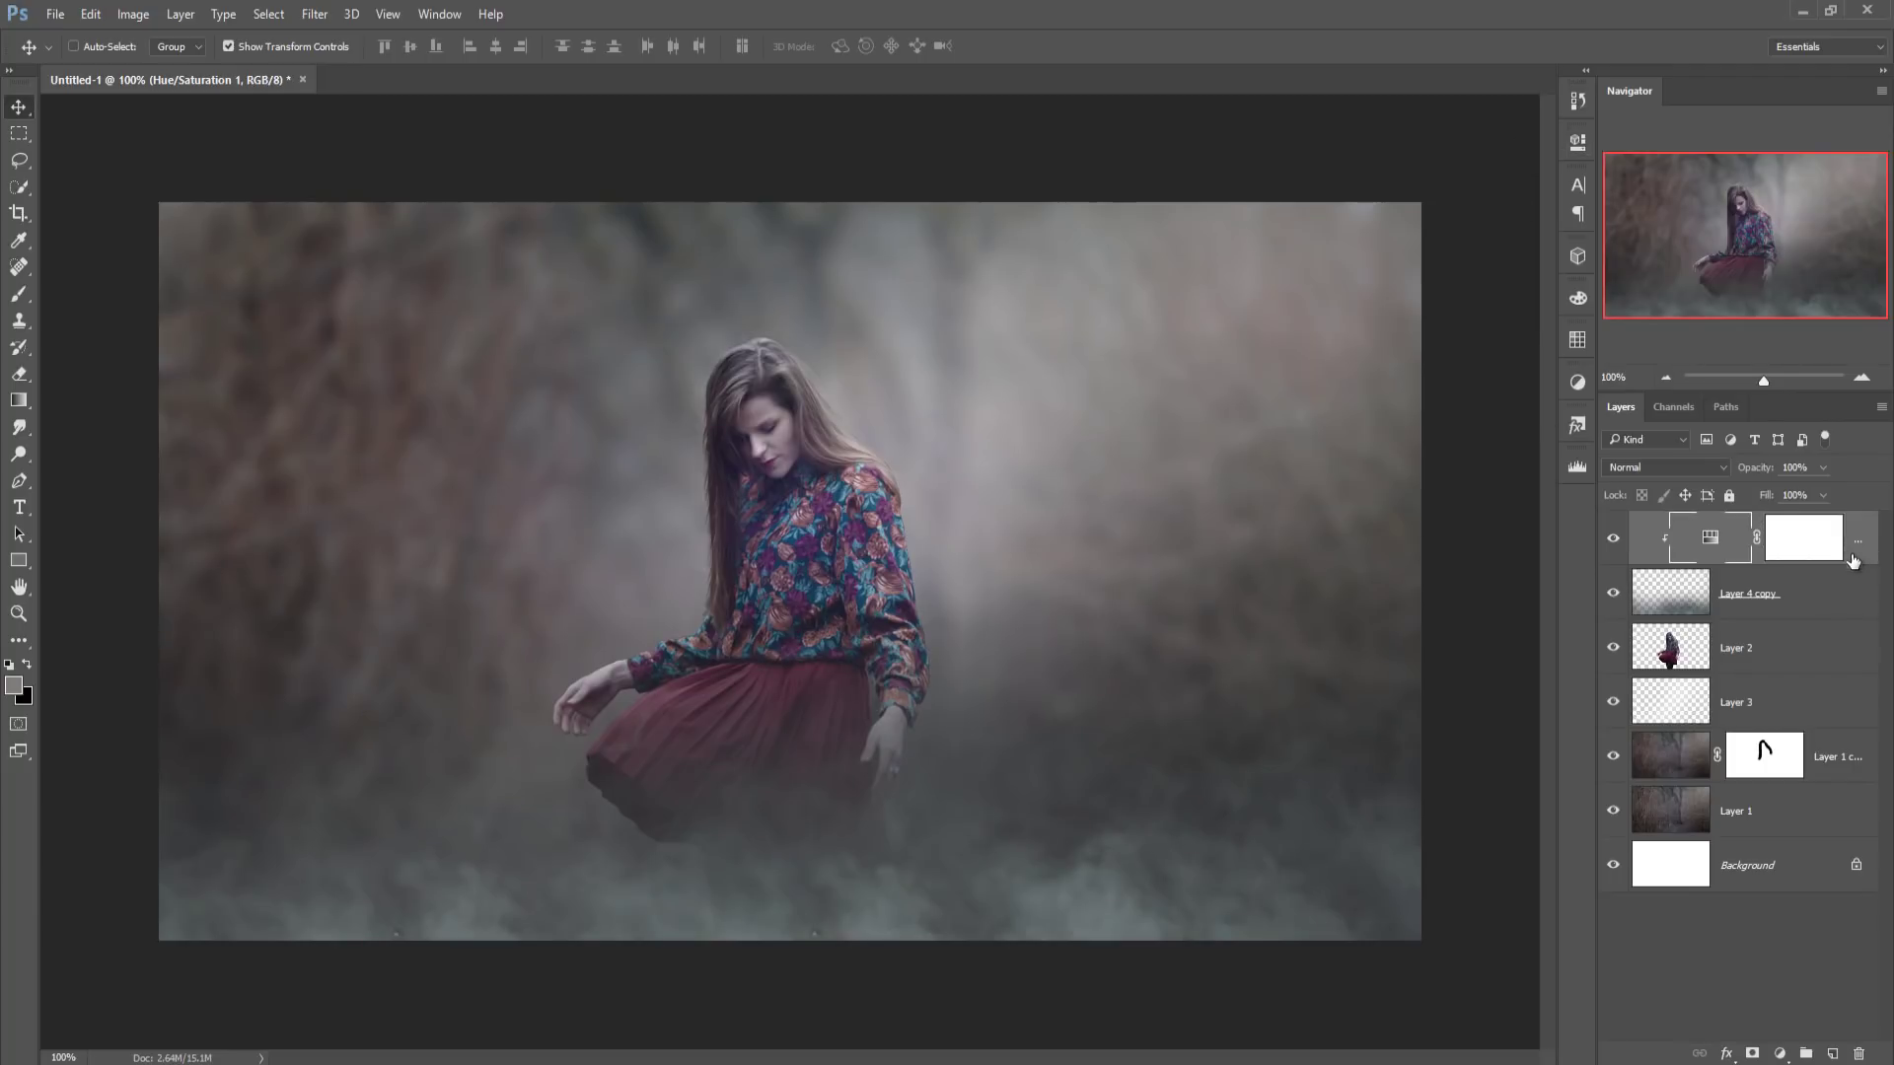
{"action": "left_click", "coordinate": [1851, 585]}
- Merge the adjustment into the fog, duplicate it, and place the original between Layer 2 and Layer 3
{"action": "left_click", "coordinate": [1858, 540], "text": "shift"}
{"action": "right_click", "coordinate": [1858, 540]}
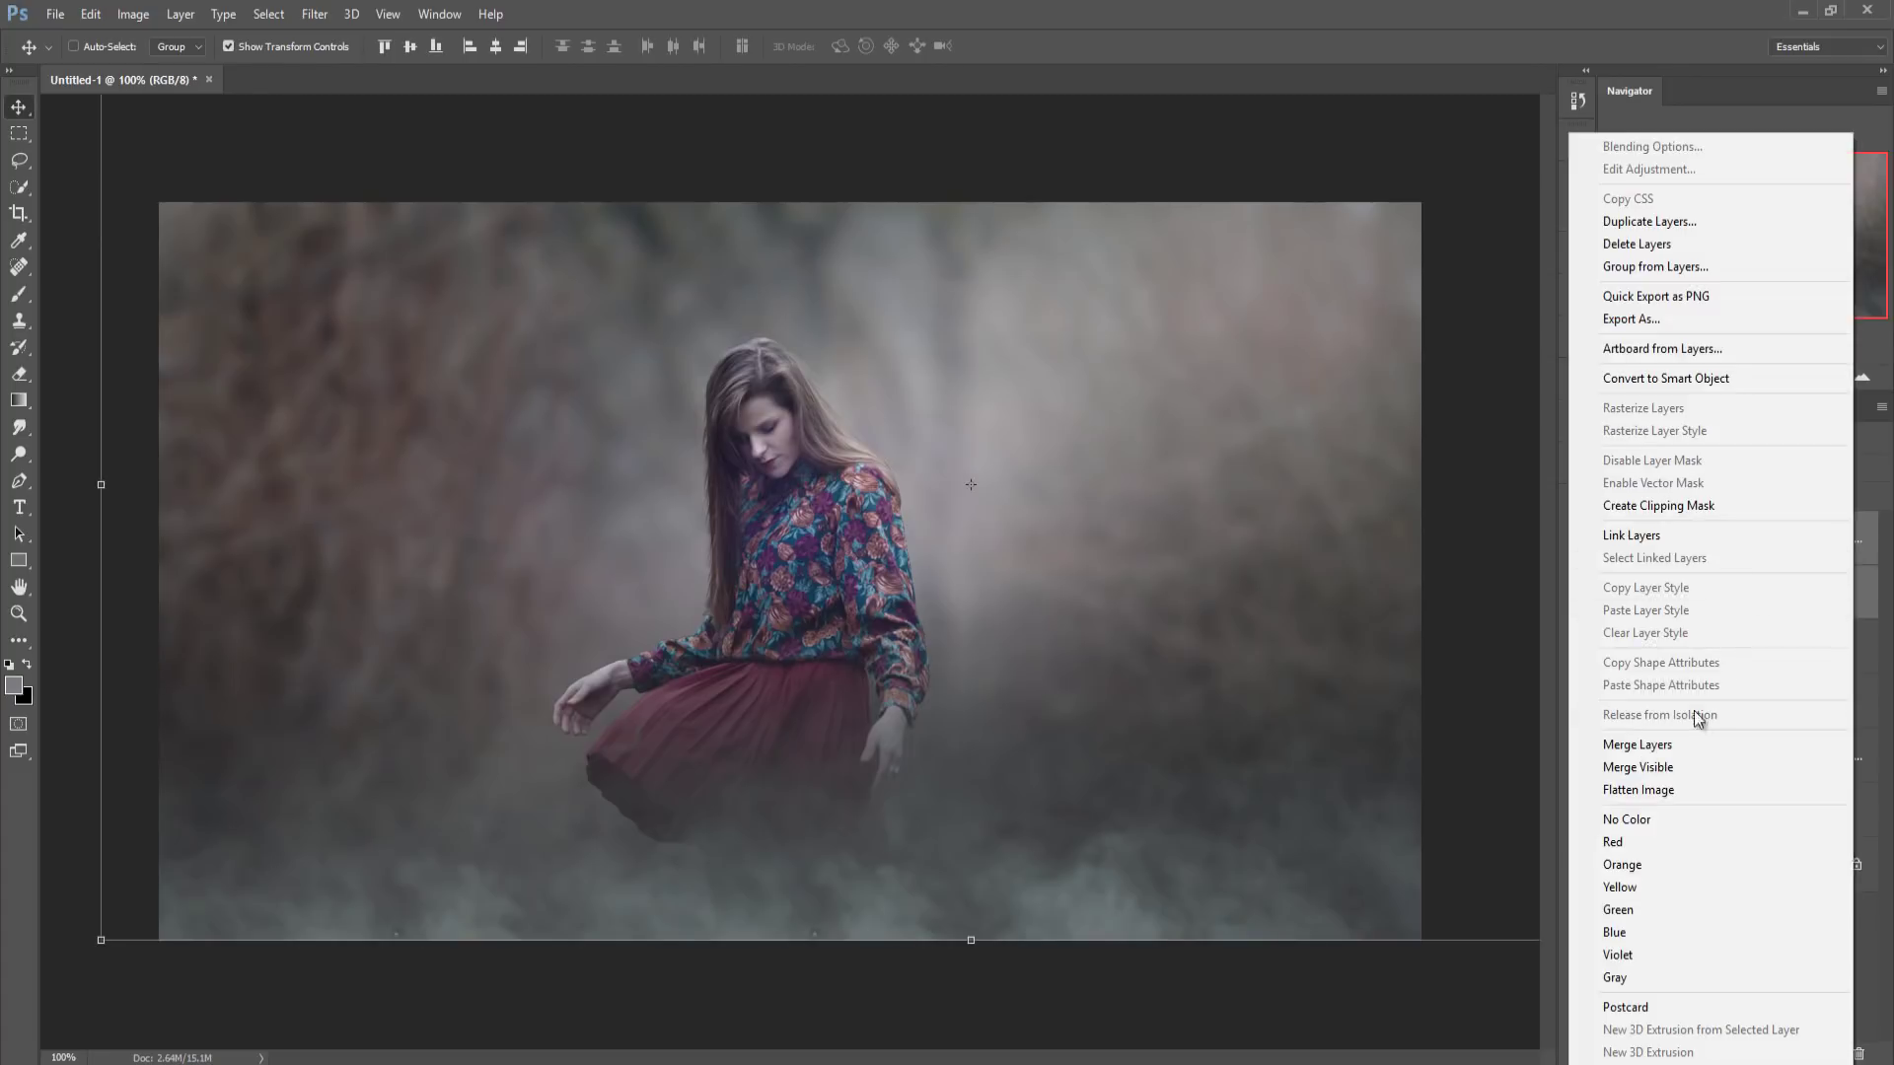
{"action": "left_click", "coordinate": [1695, 747]}
{"action": "right_click", "coordinate": [1819, 525]}
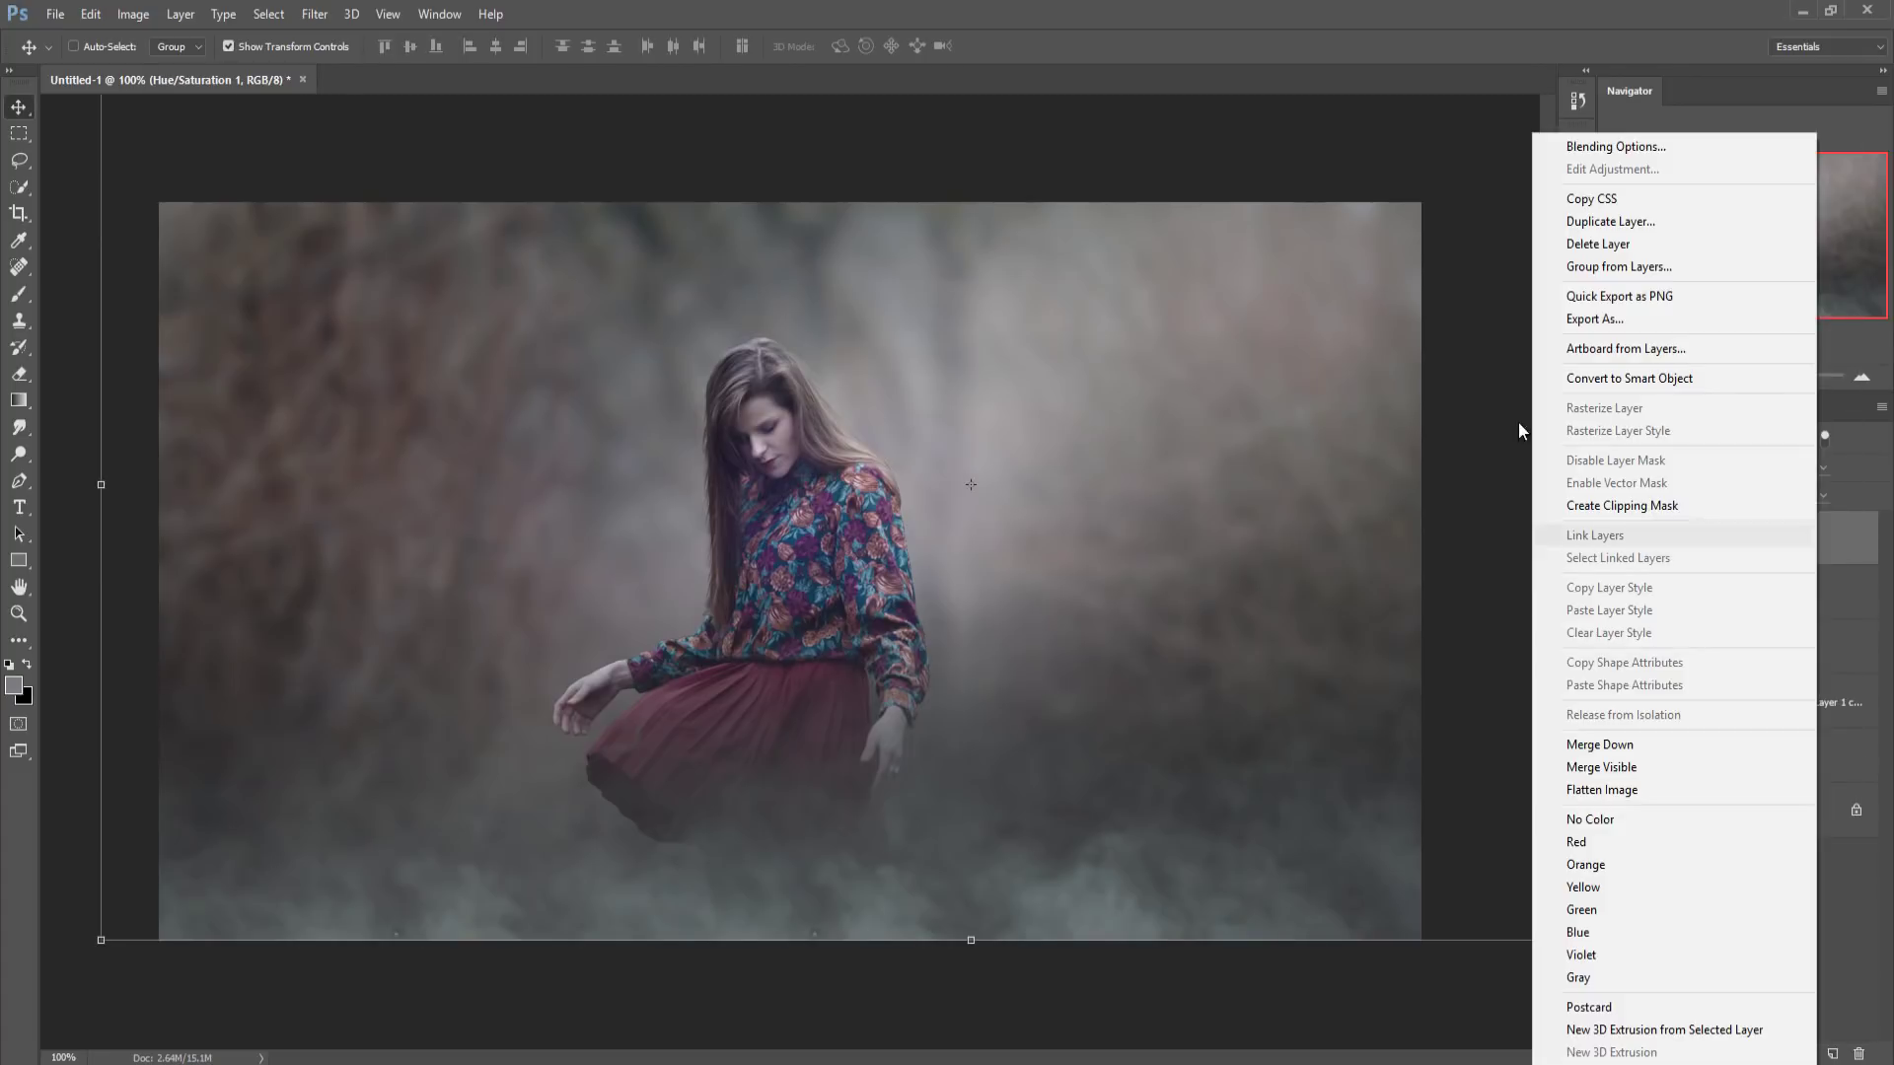
{"action": "left_click", "coordinate": [1611, 221]}
{"action": "left_click", "coordinate": [1118, 332]}
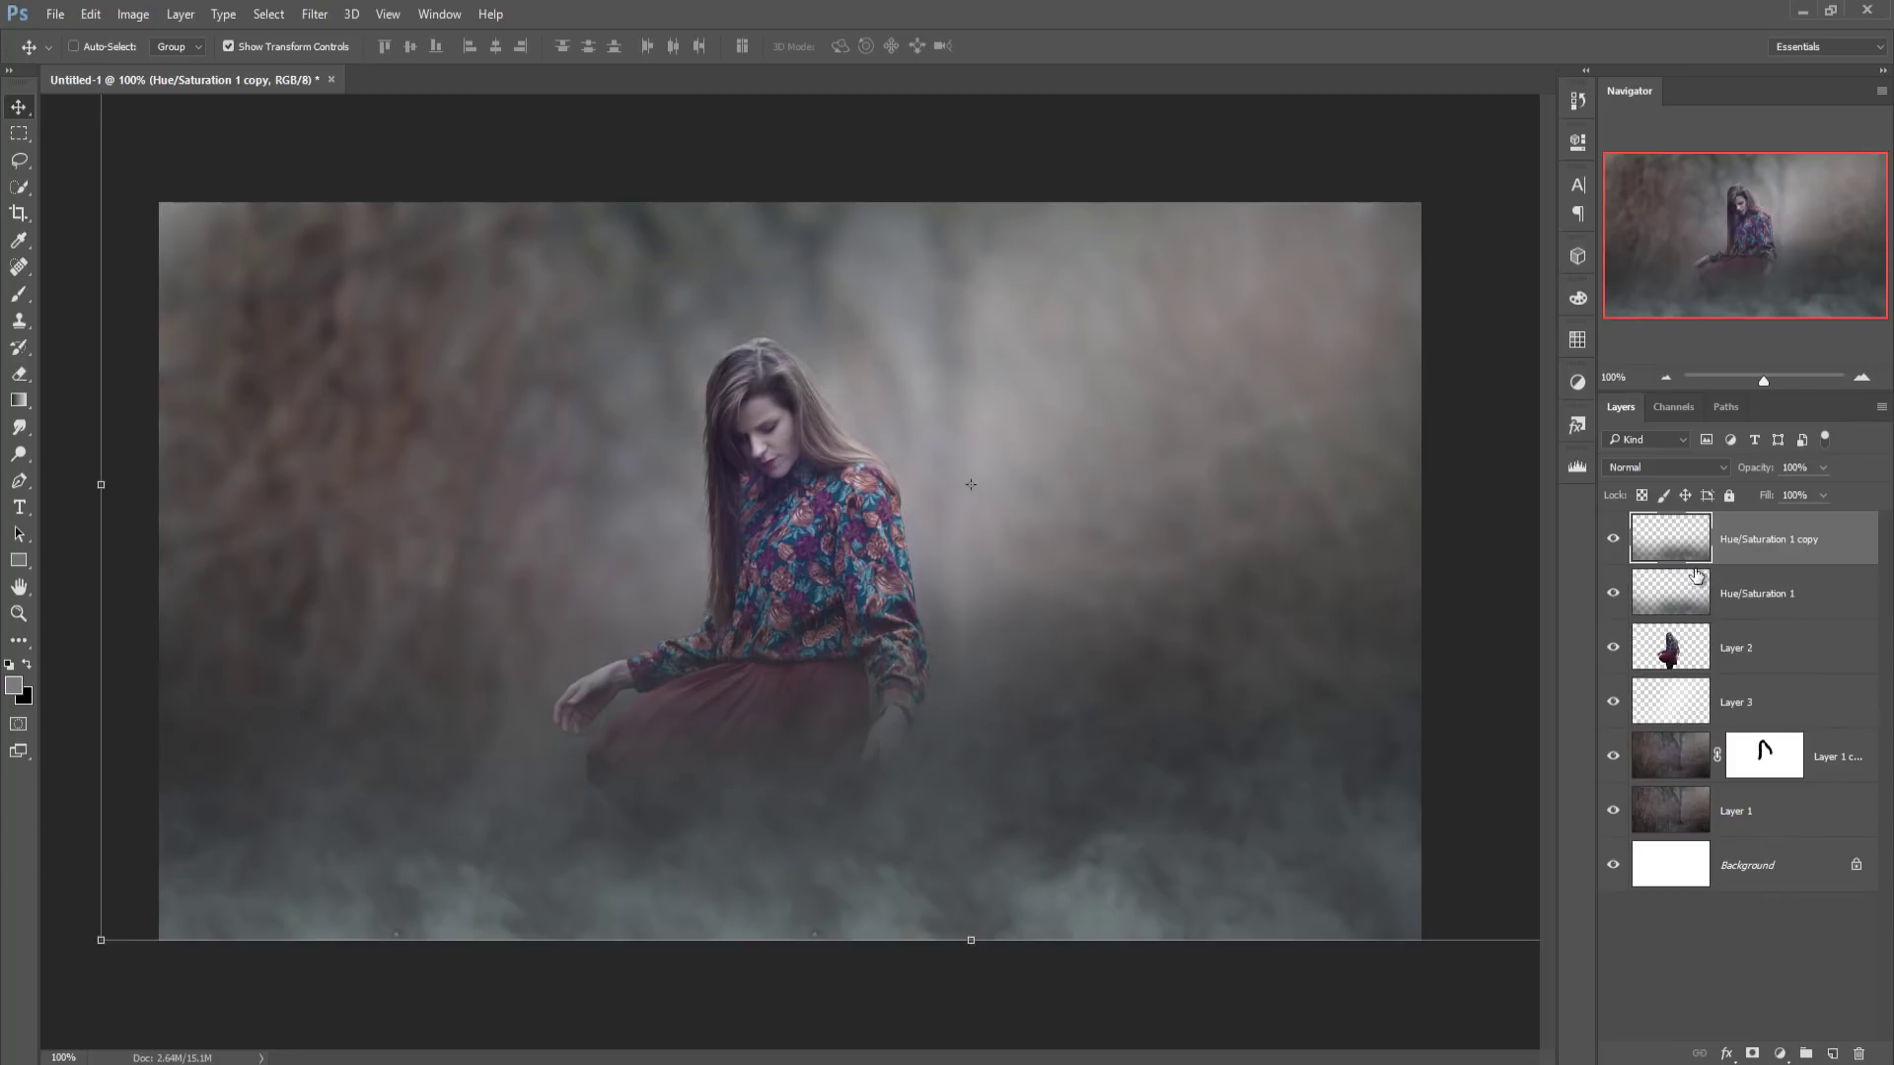
{"action": "left_click", "coordinate": [1763, 599]}
{"action": "left_click_drag", "start_coordinate": [1766, 603], "coordinate": [1760, 701]}
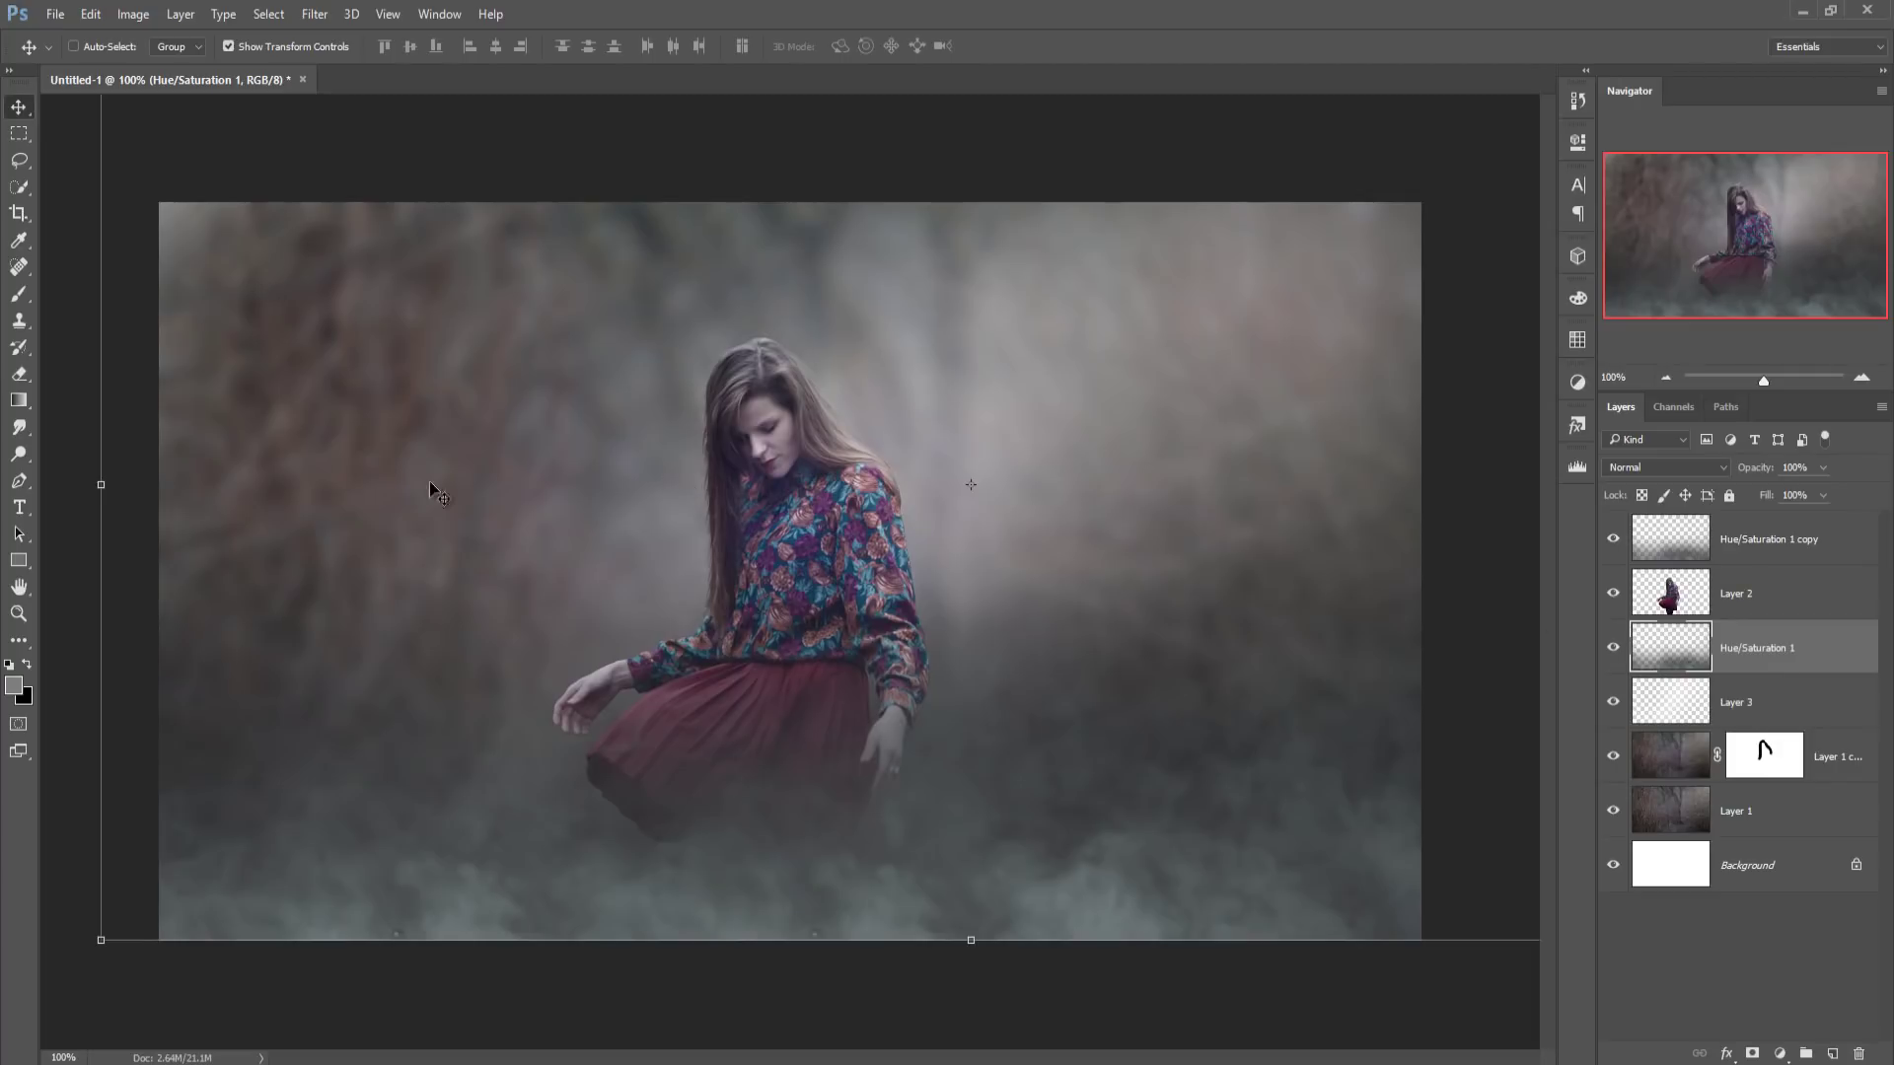
- Stretch Hue/Saturation 1 to 163.93% height, rotate it -11.48°, and reposition it
{"action": "key", "text": "ctrl+0"}
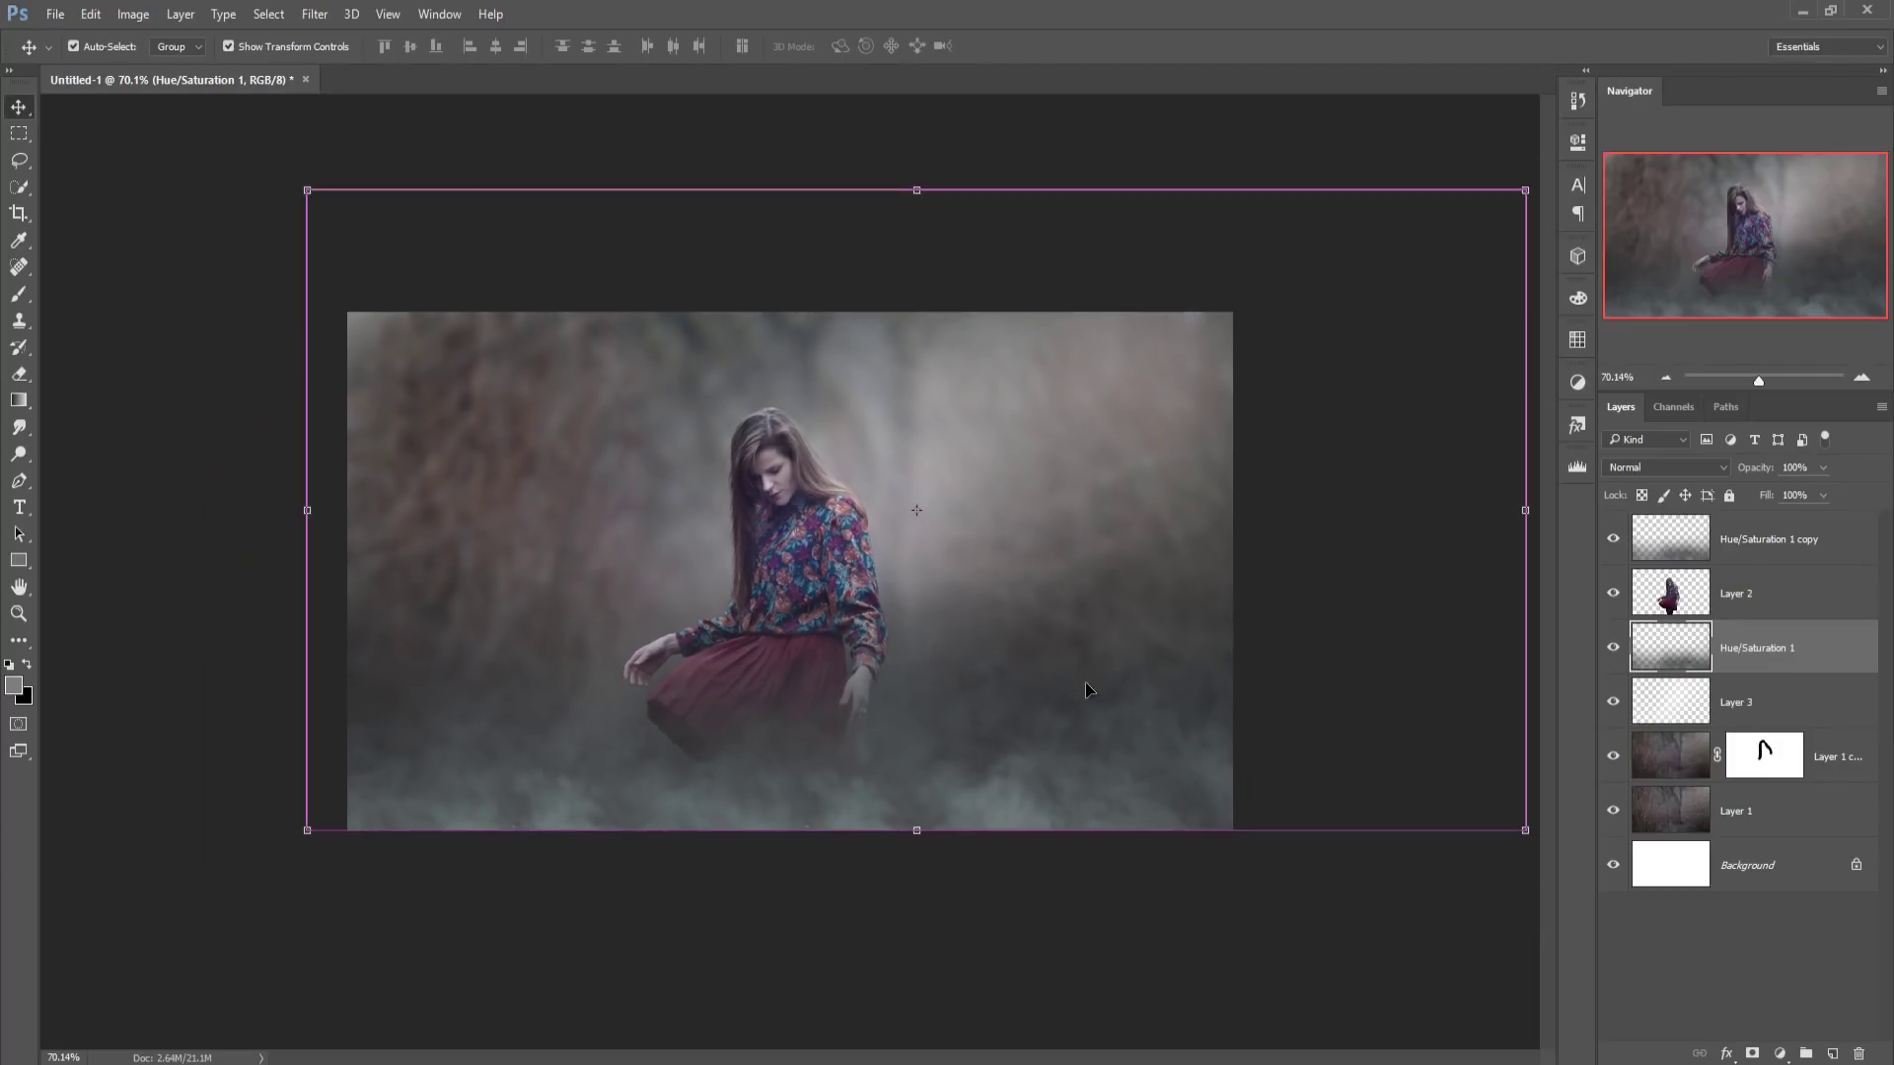
{"action": "left_click_drag", "start_coordinate": [917, 191], "coordinate": [928, 102]}
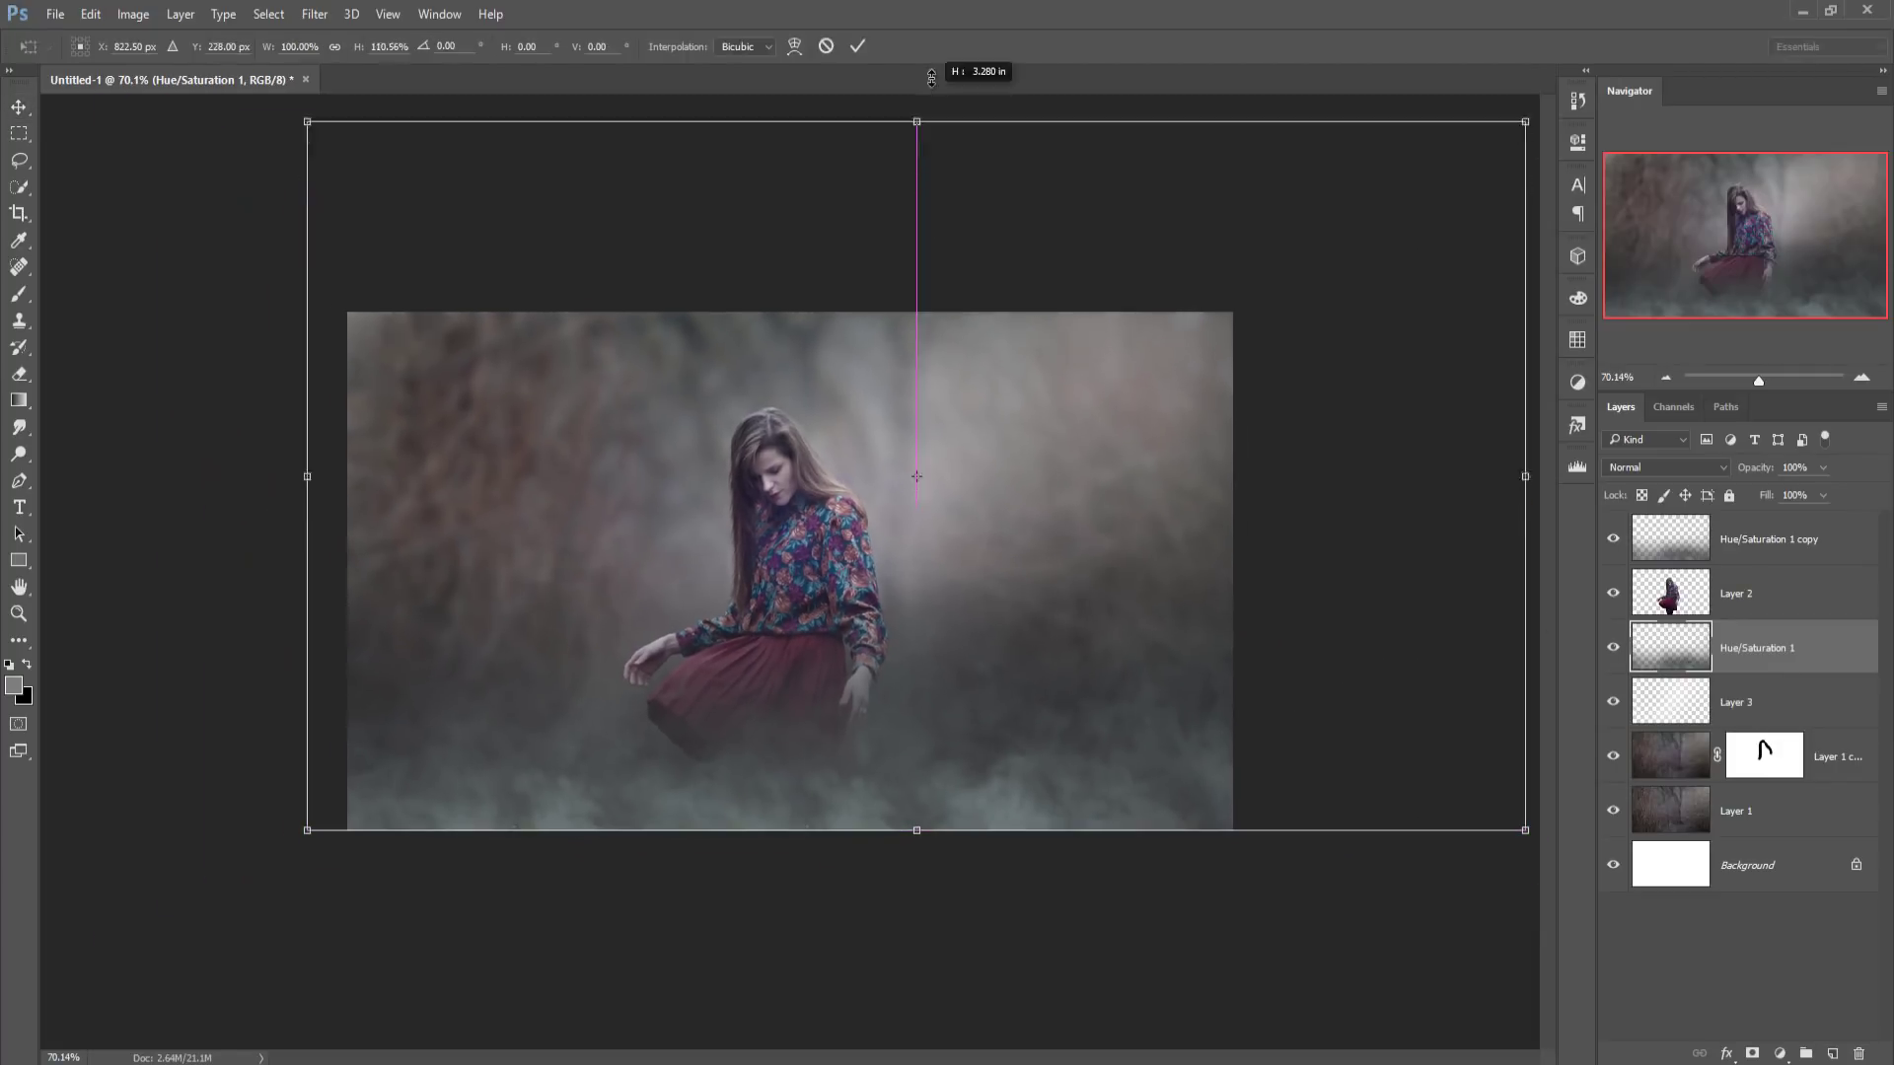
{"action": "mouse_move", "coordinate": [1183, 699]}
{"action": "left_mouse_down"}
{"action": "mouse_move", "coordinate": [1166, 617]}
{"action": "mouse_move", "coordinate": [1217, 623]}
{"action": "left_mouse_up"}
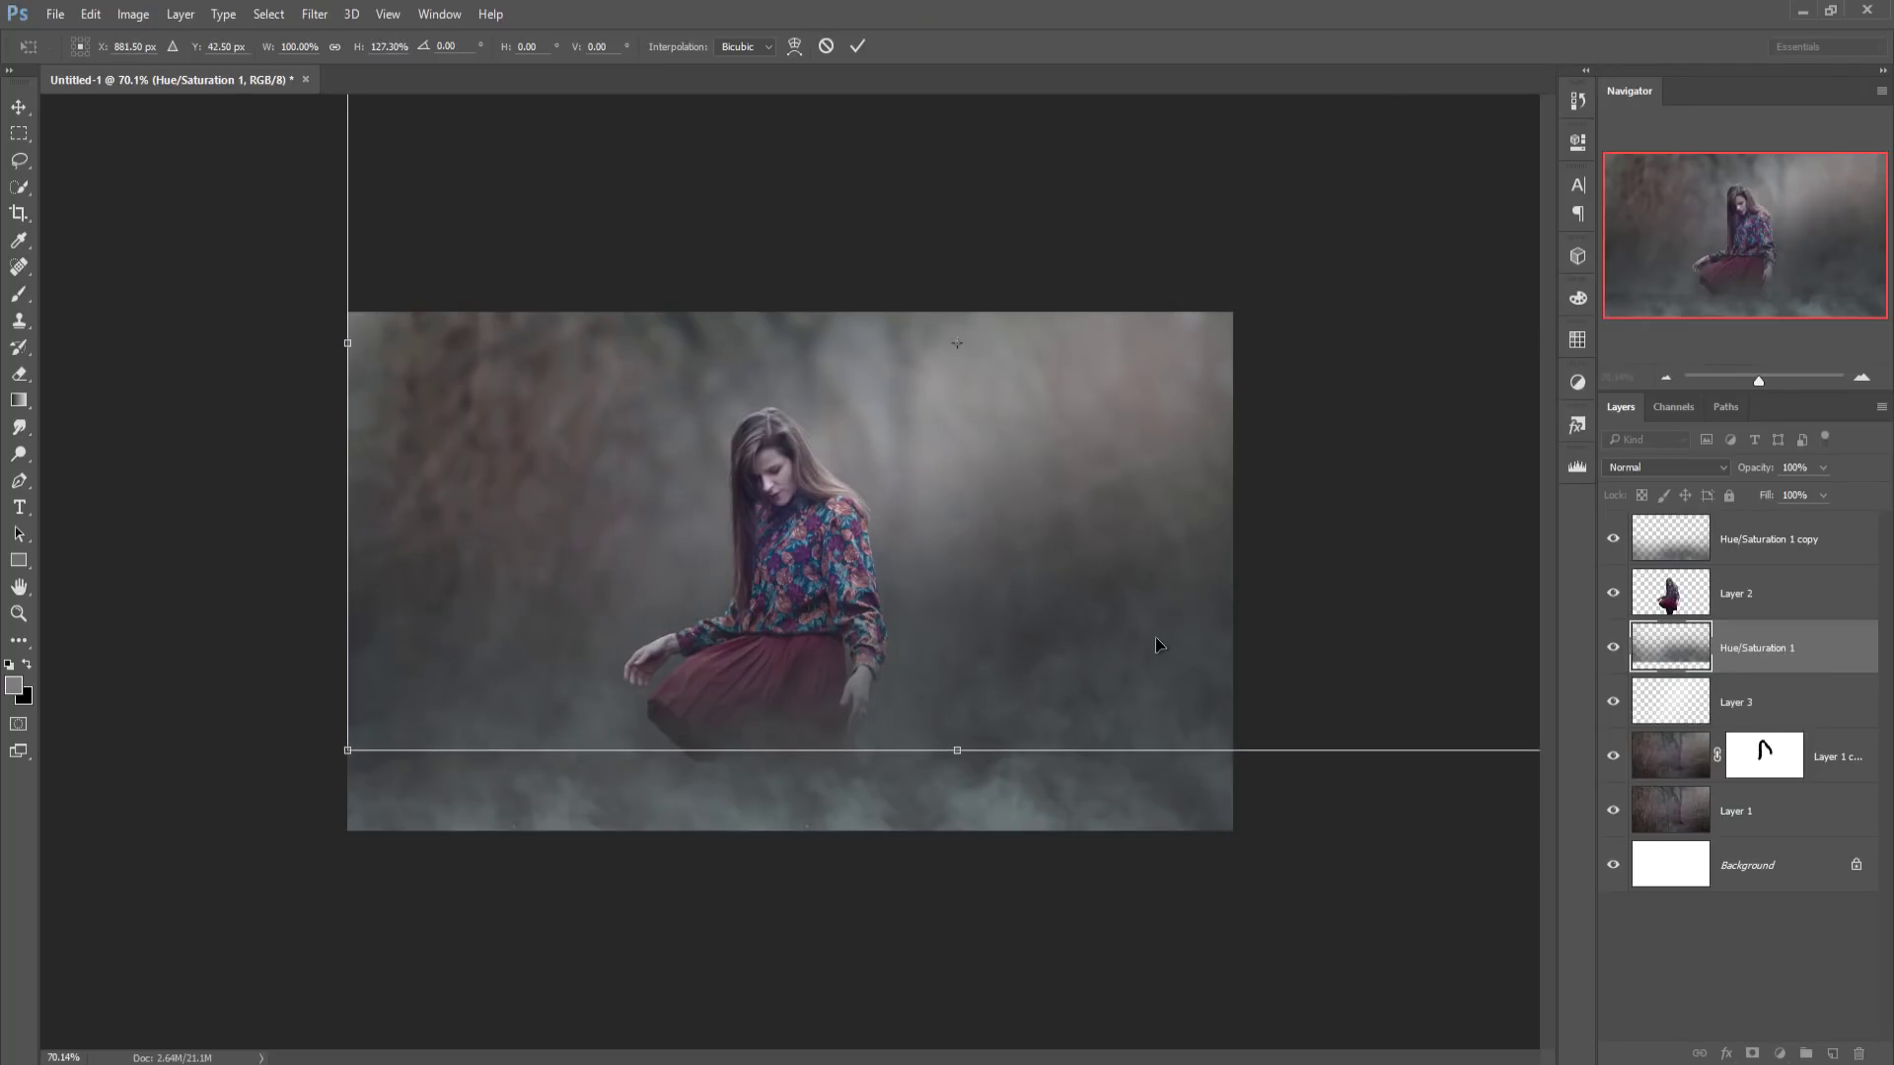
{"action": "left_click_drag", "start_coordinate": [1156, 643], "coordinate": [1156, 612]}
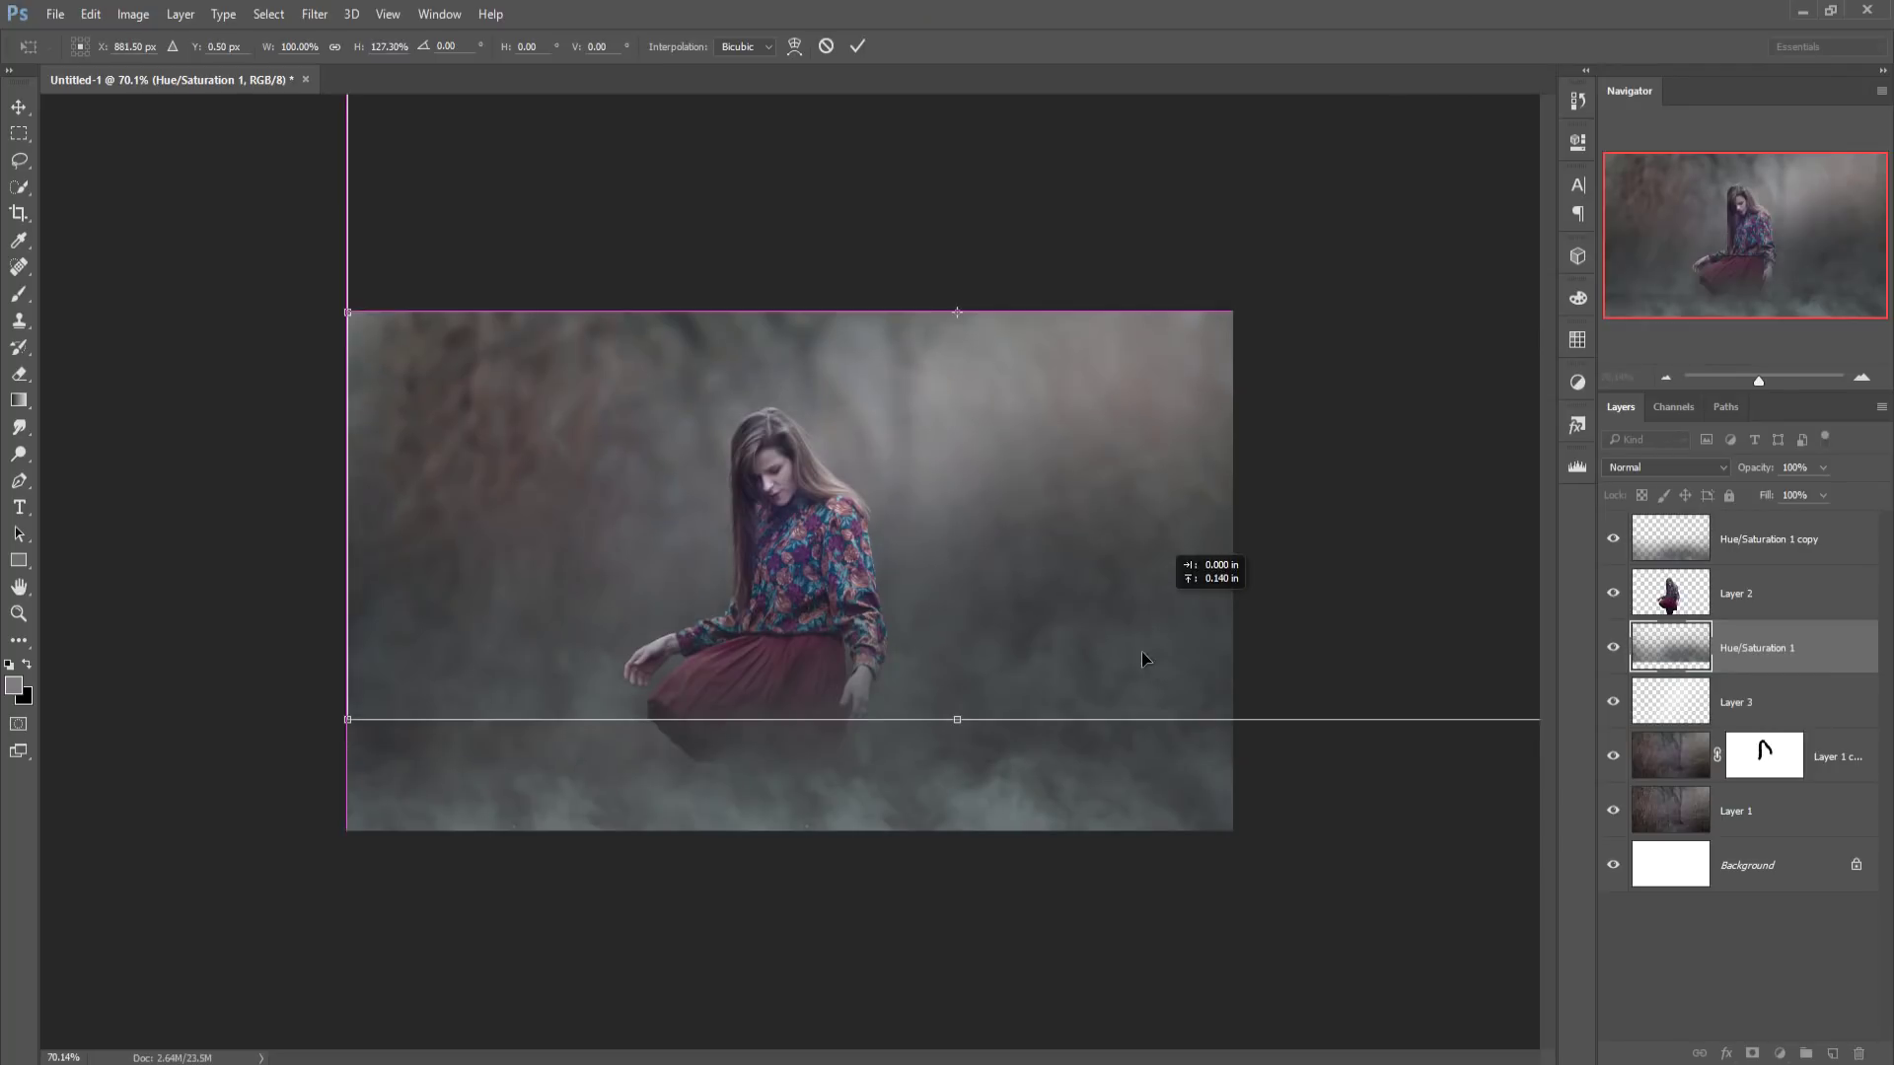
{"action": "left_click_drag", "start_coordinate": [957, 721], "coordinate": [935, 957]}
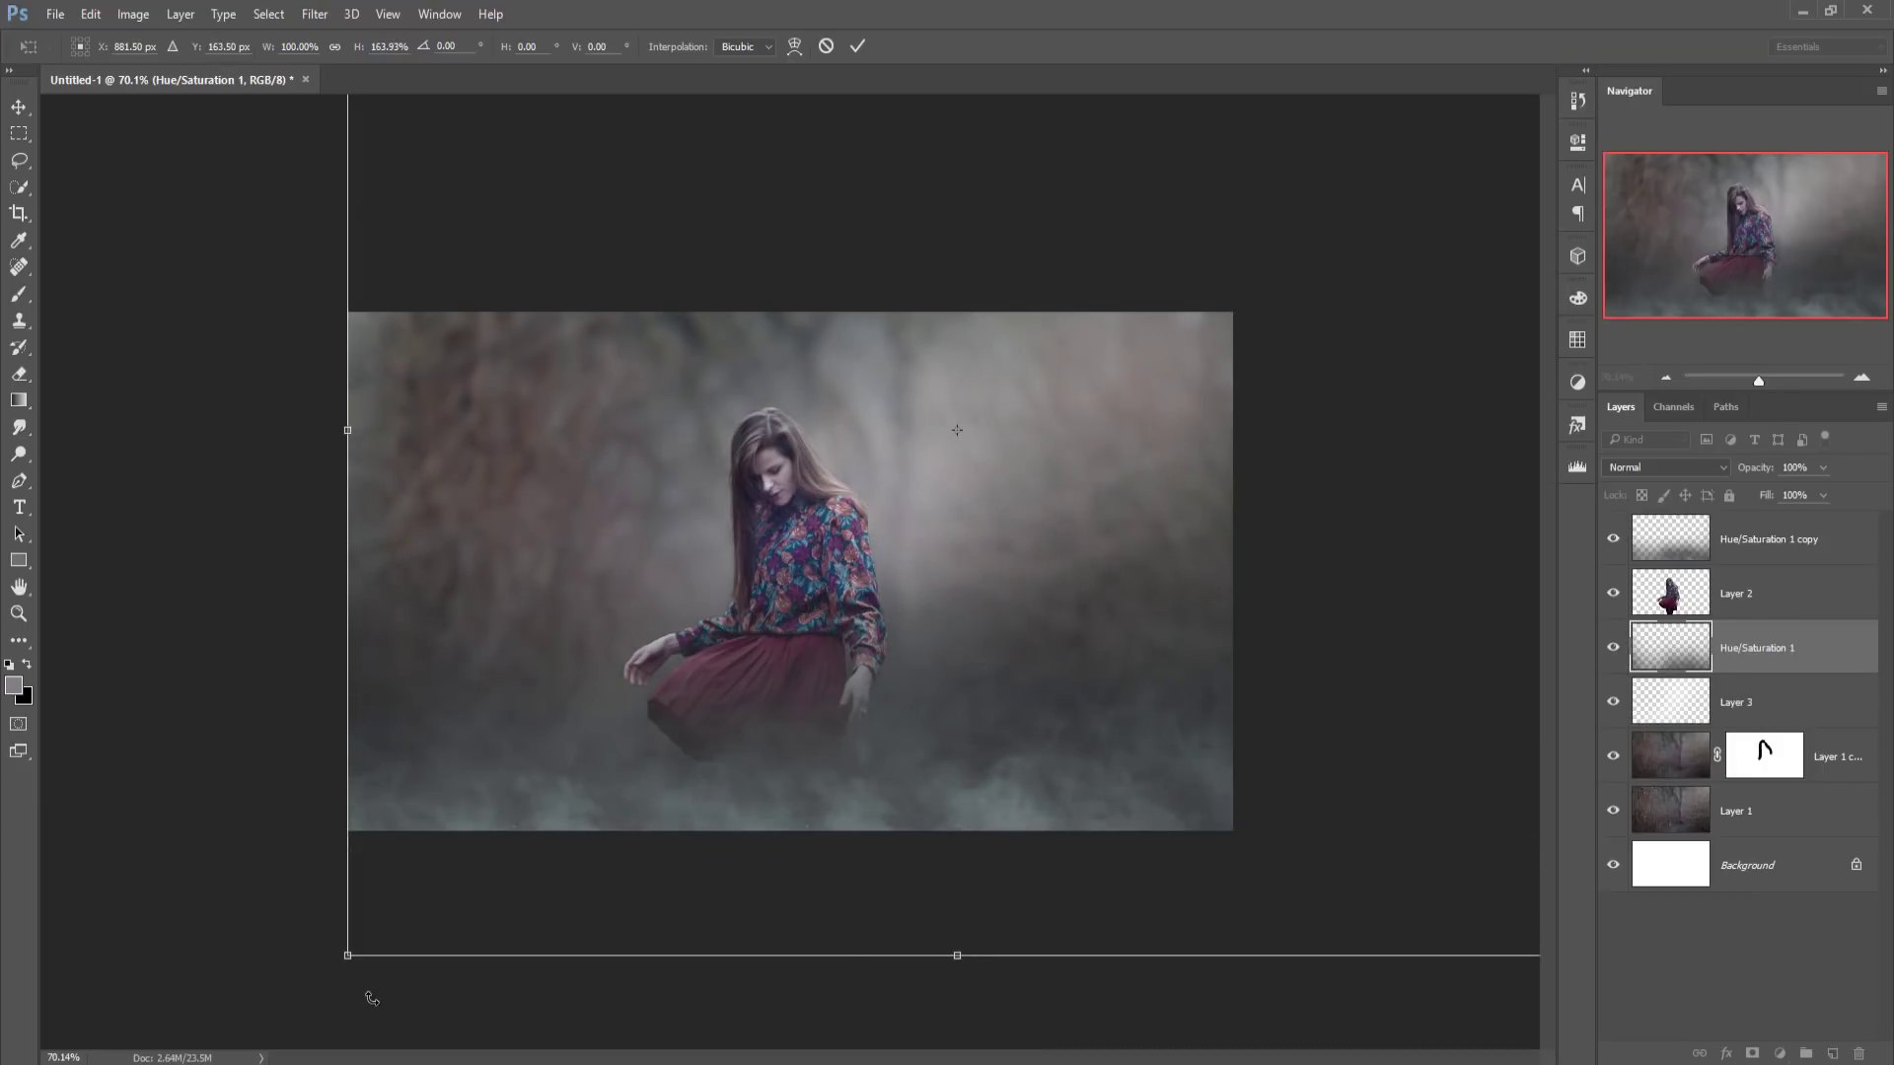
{"action": "left_click_drag", "start_coordinate": [371, 998], "coordinate": [508, 1001]}
{"action": "mouse_move", "coordinate": [719, 897]}
{"action": "left_mouse_down"}
{"action": "mouse_move", "coordinate": [719, 740]}
{"action": "mouse_move", "coordinate": [684, 724]}
{"action": "left_mouse_up"}
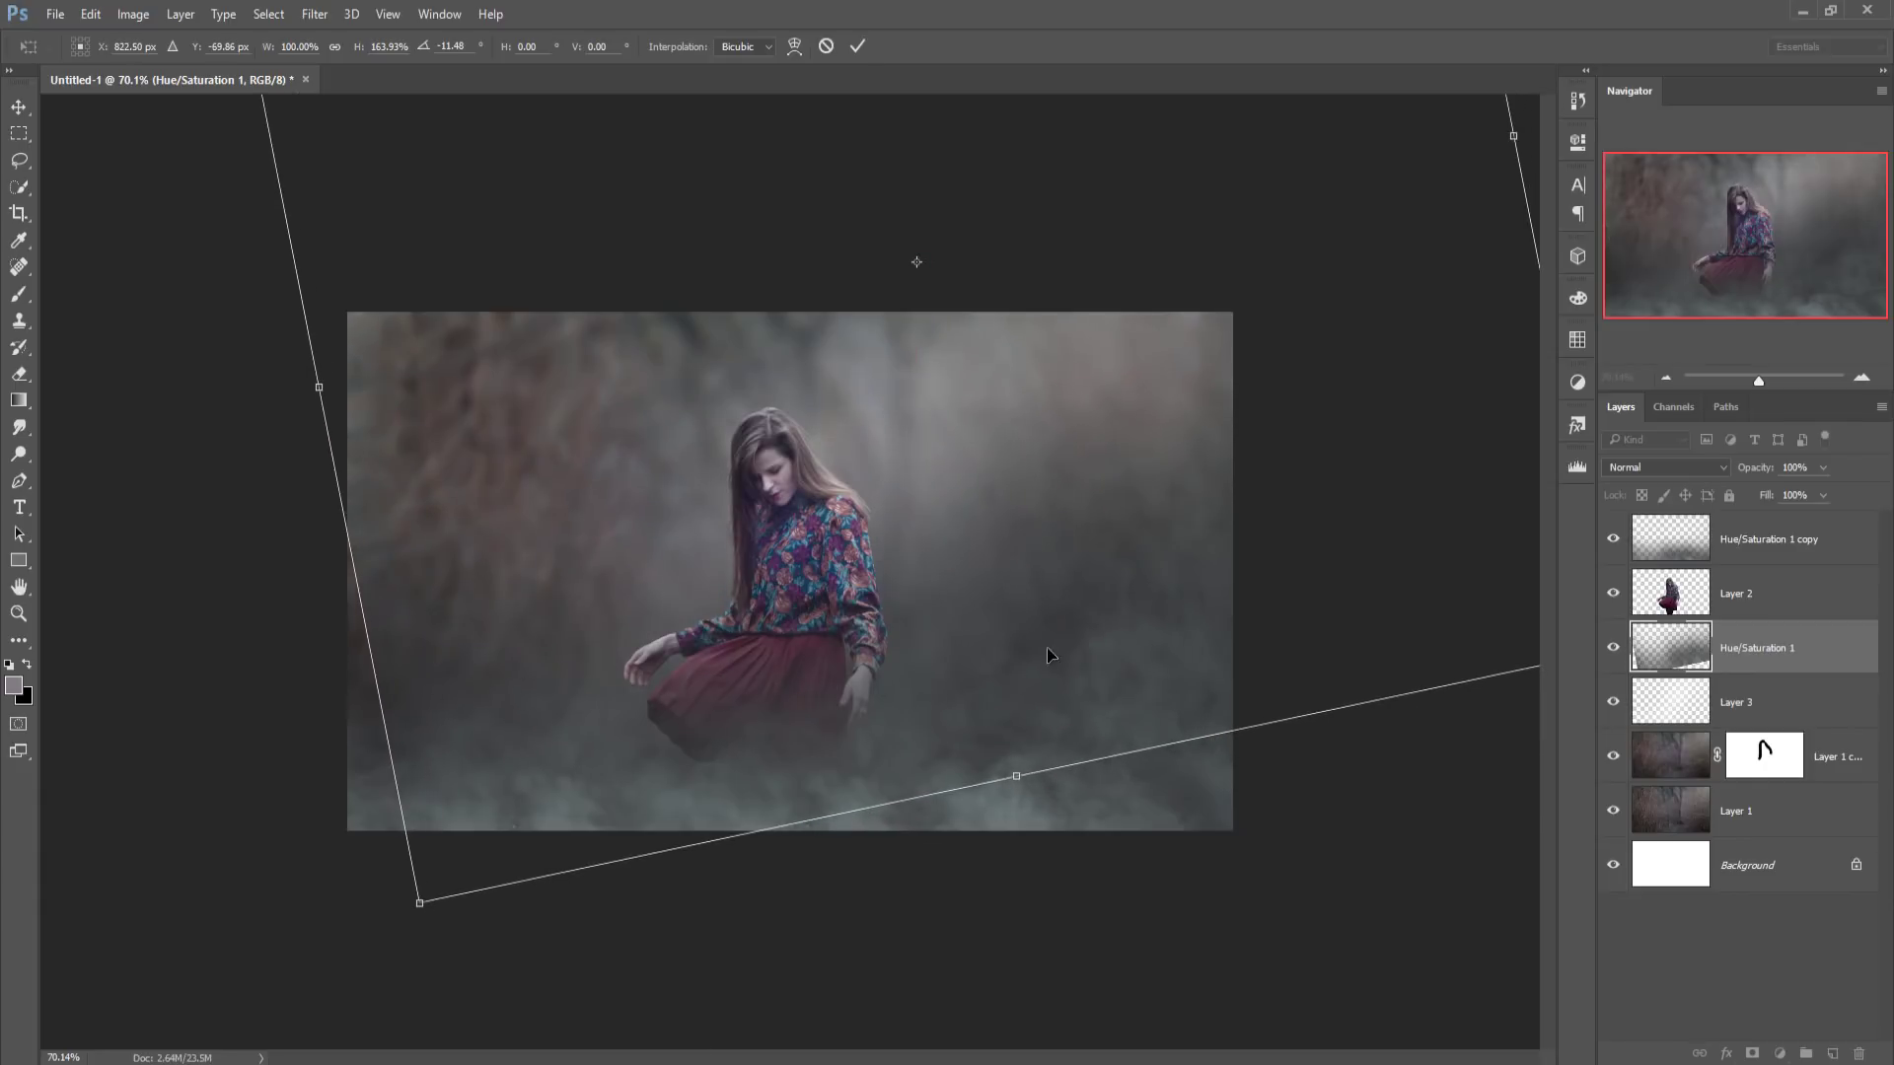
{"action": "mouse_move", "coordinate": [1029, 613]}
{"action": "left_mouse_down"}
{"action": "mouse_move", "coordinate": [1009, 618]}
{"action": "mouse_move", "coordinate": [1024, 620]}
{"action": "left_mouse_up"}
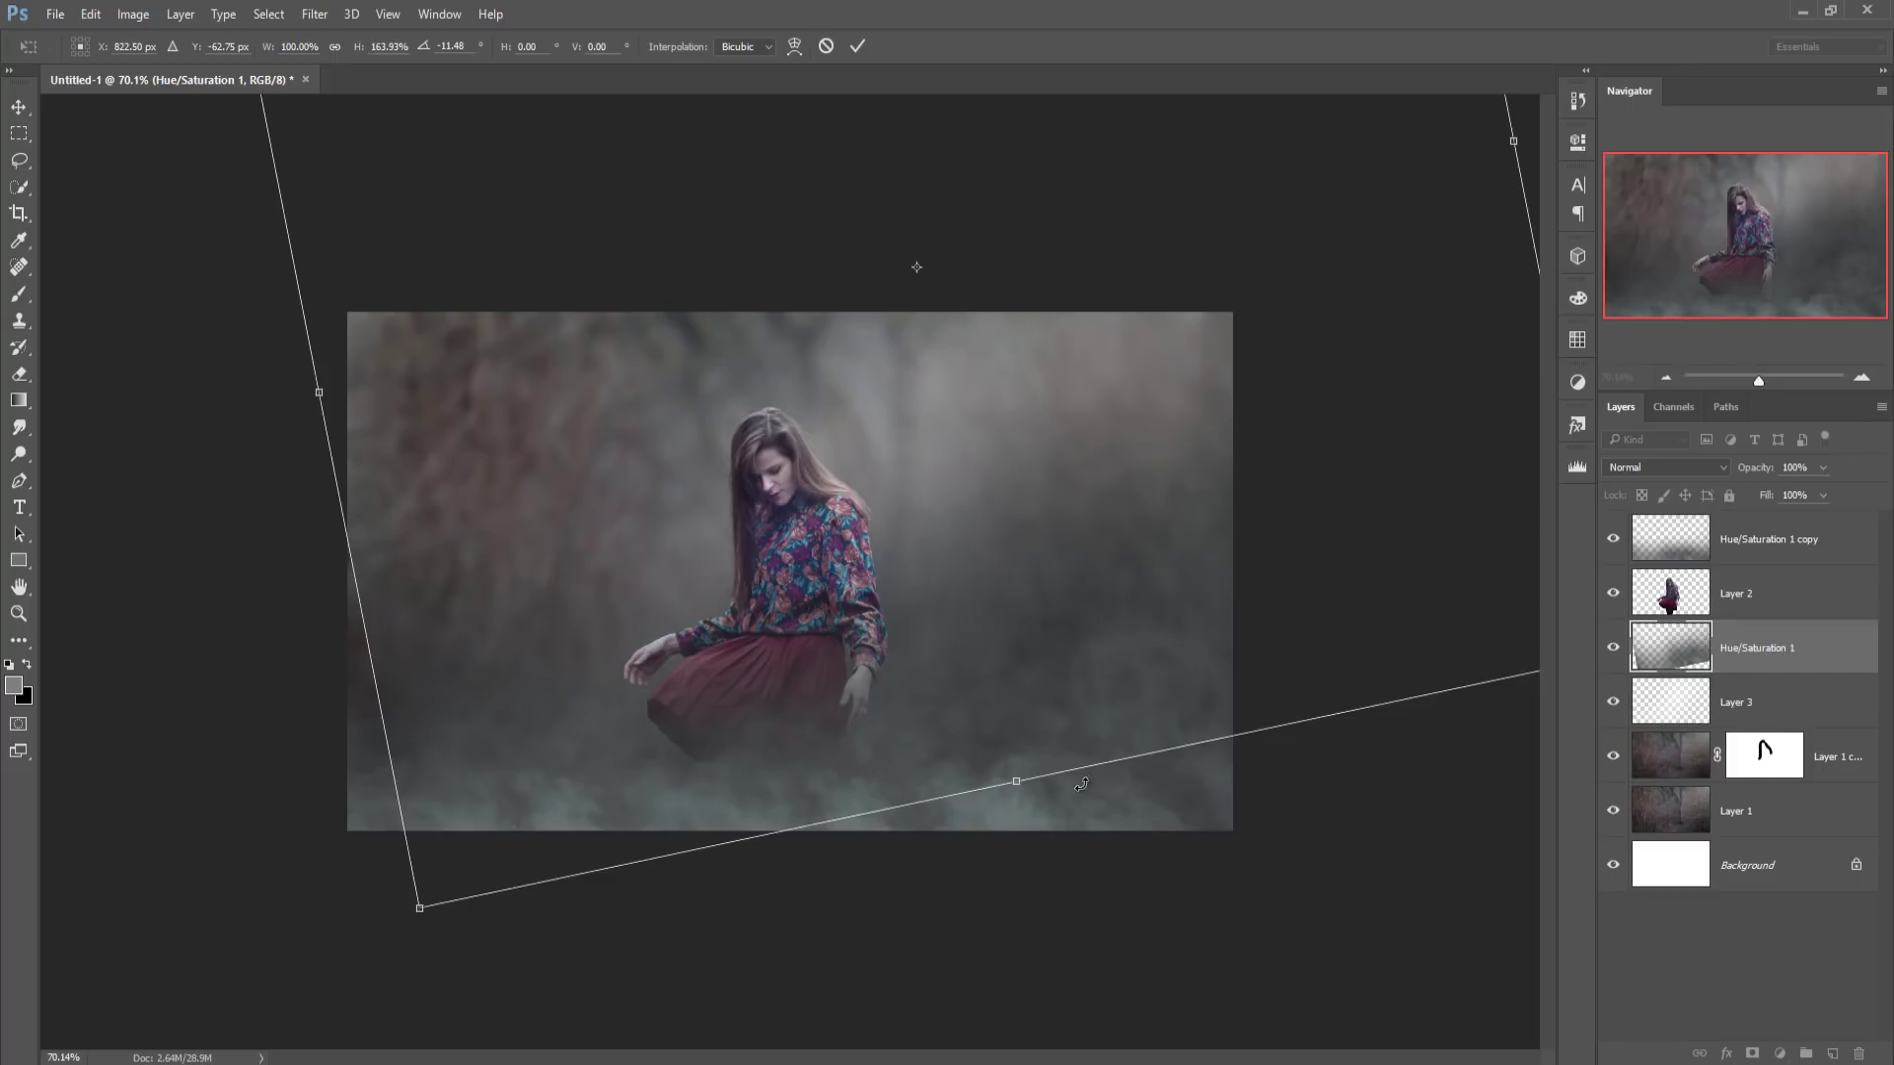
{"action": "left_click", "coordinate": [852, 55]}
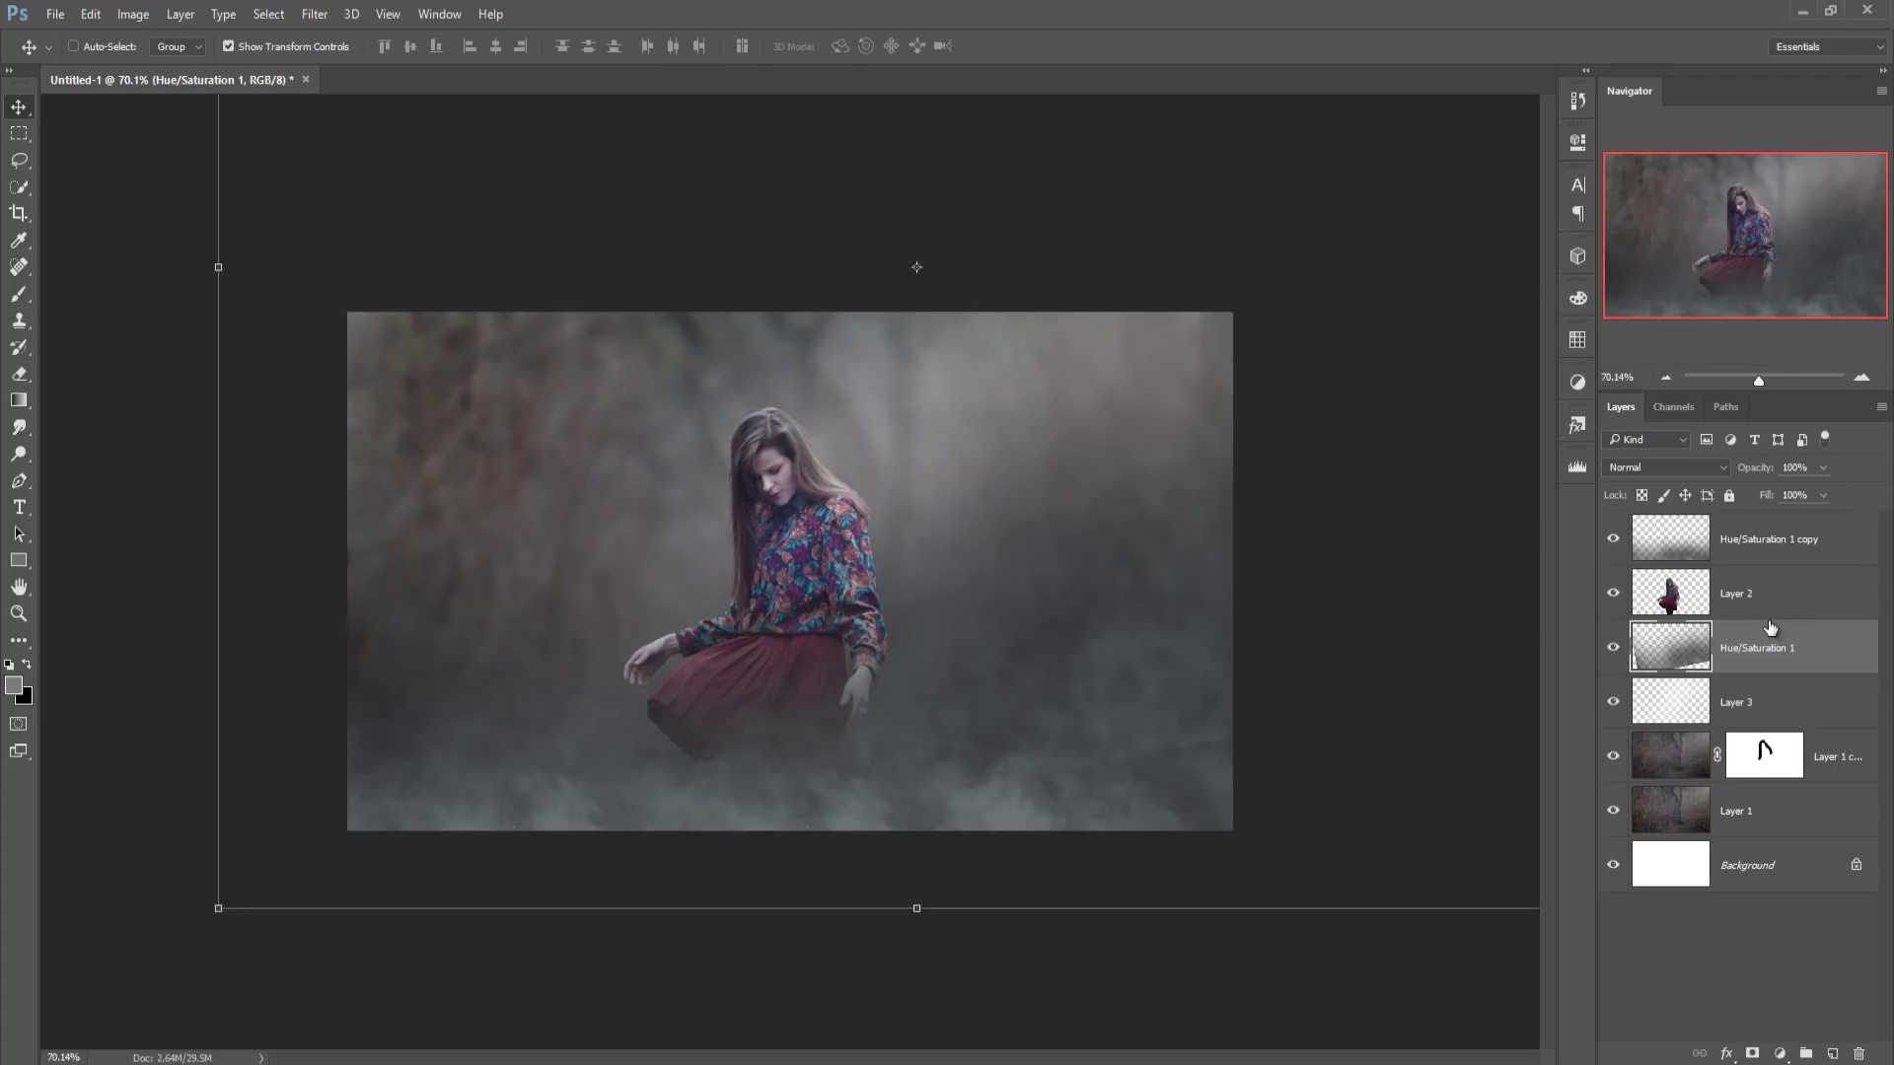
{"action": "left_click", "coordinate": [1753, 551]}
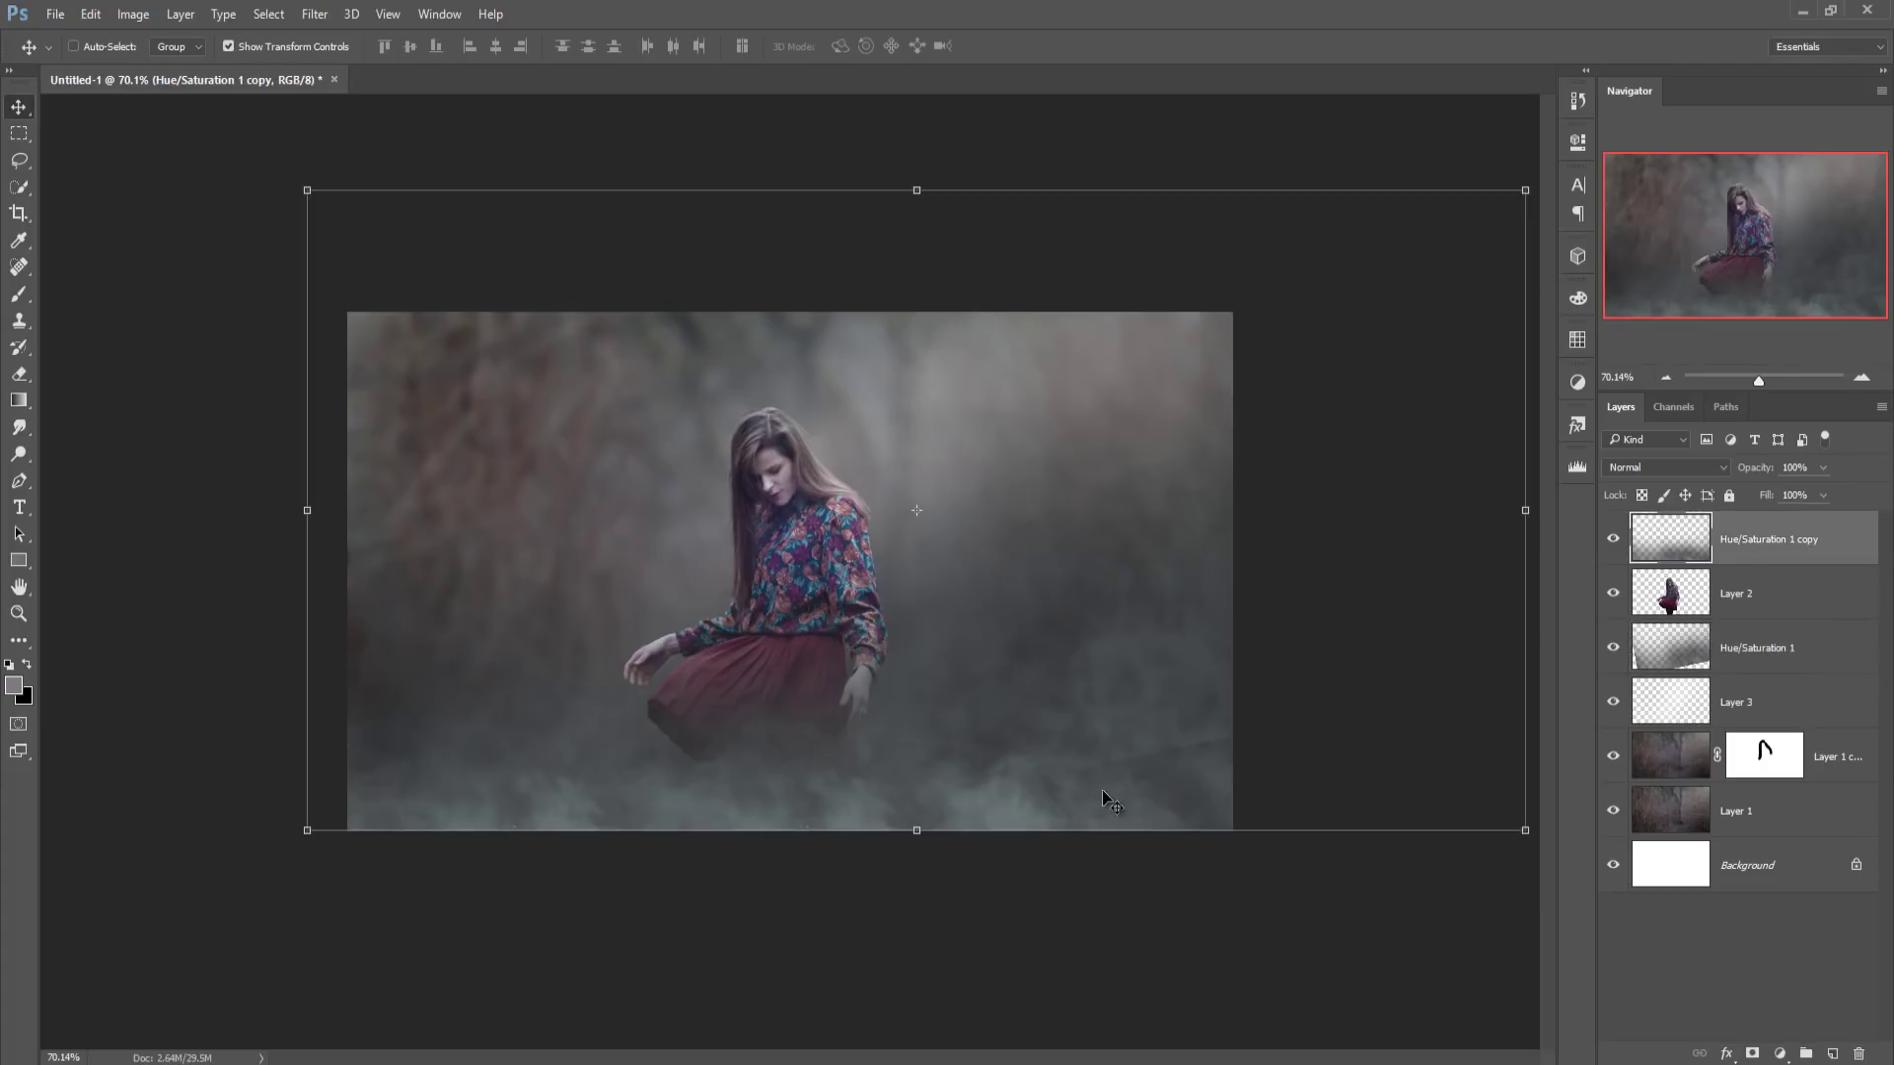
- Nudge the fog copy down, then mask out Hue/Saturation 1's lower-right edge with a 150 px black brush
{"action": "left_click_drag", "start_coordinate": [834, 784], "coordinate": [840, 821]}
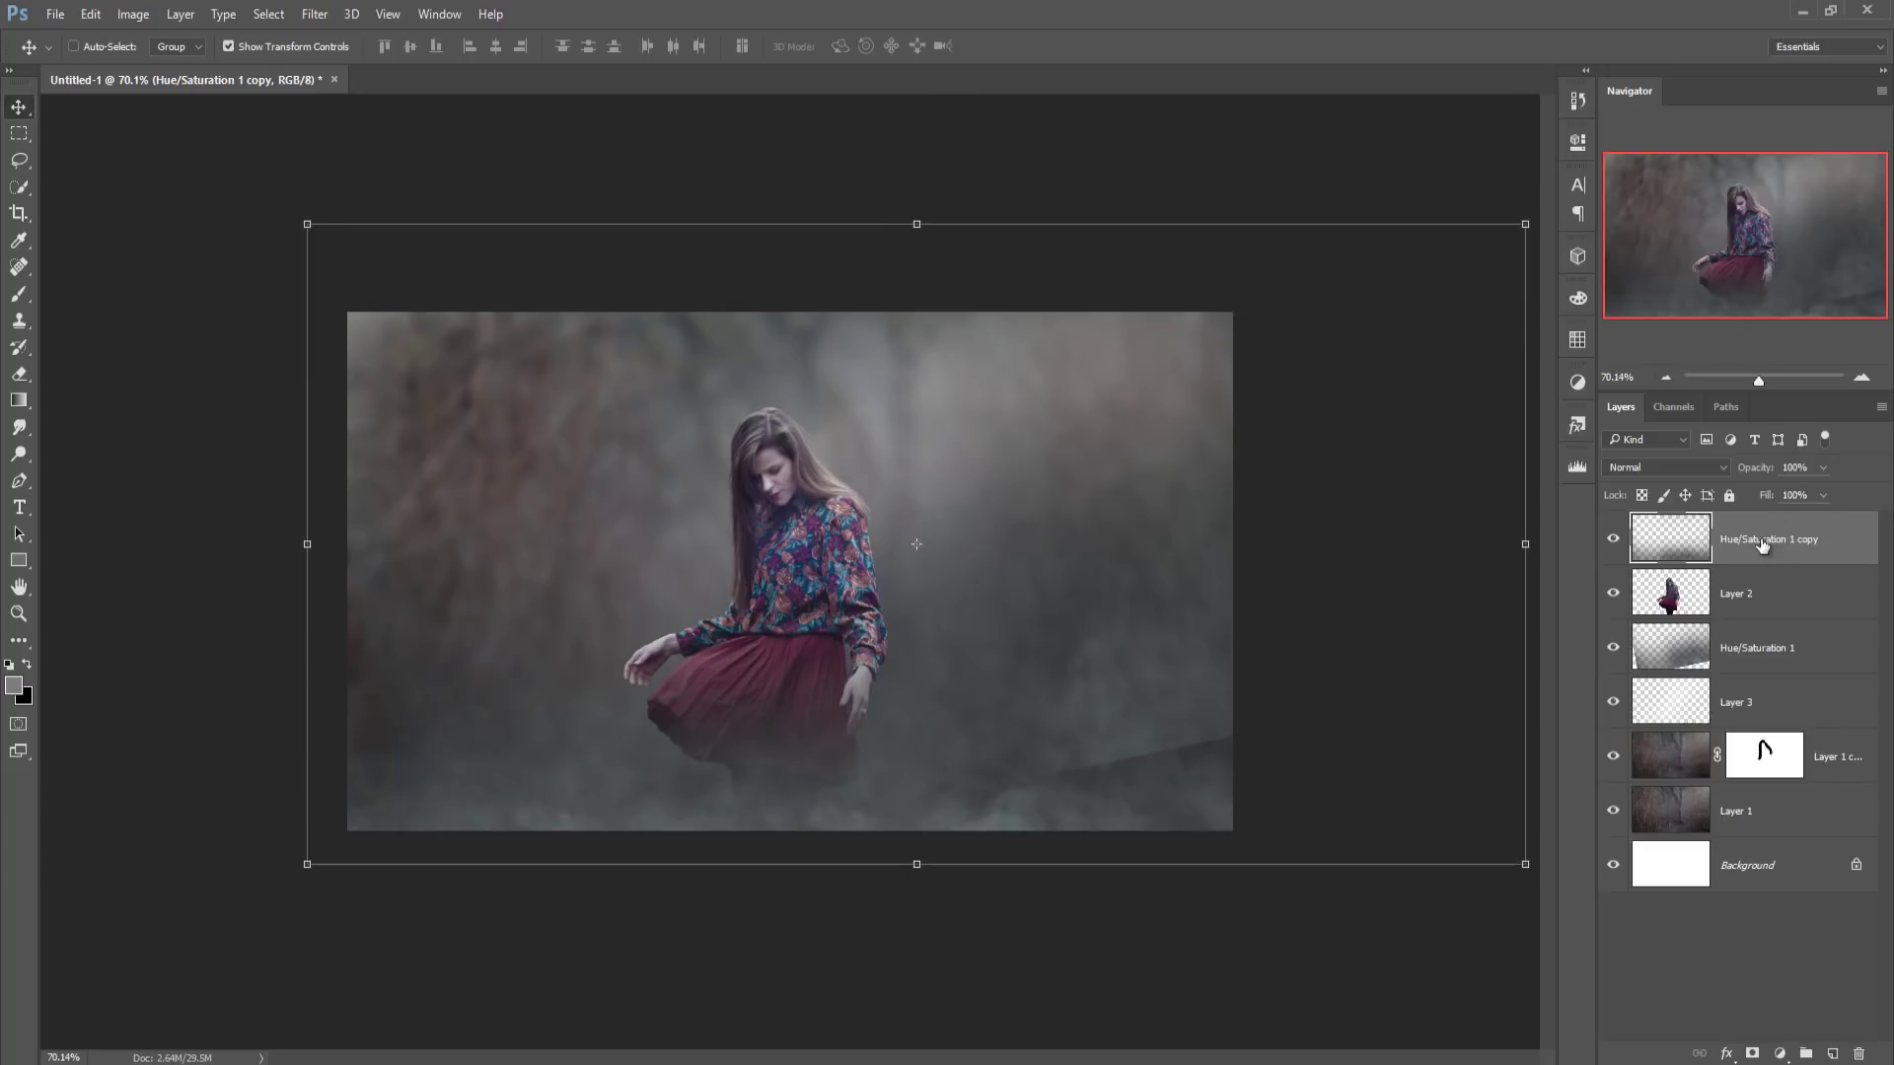
{"action": "left_click", "coordinate": [1752, 660]}
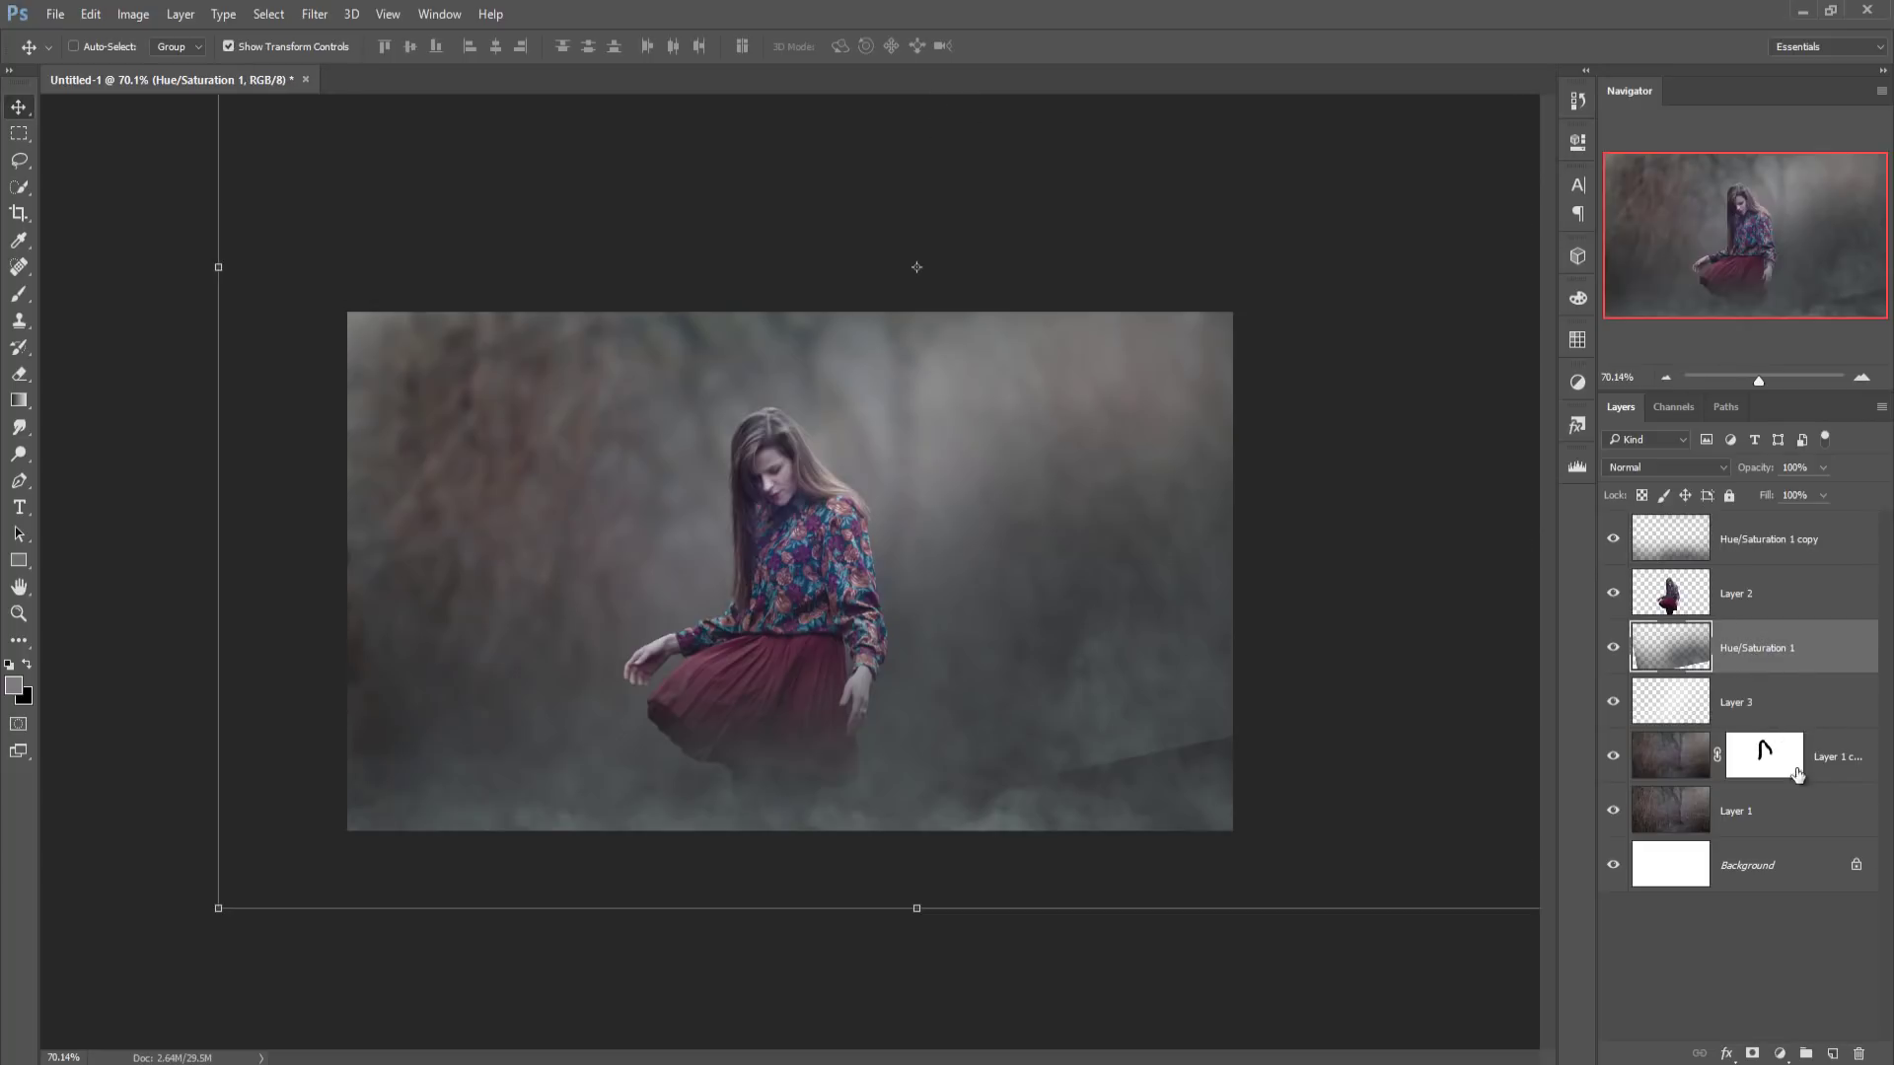
{"action": "left_click", "coordinate": [1746, 1054]}
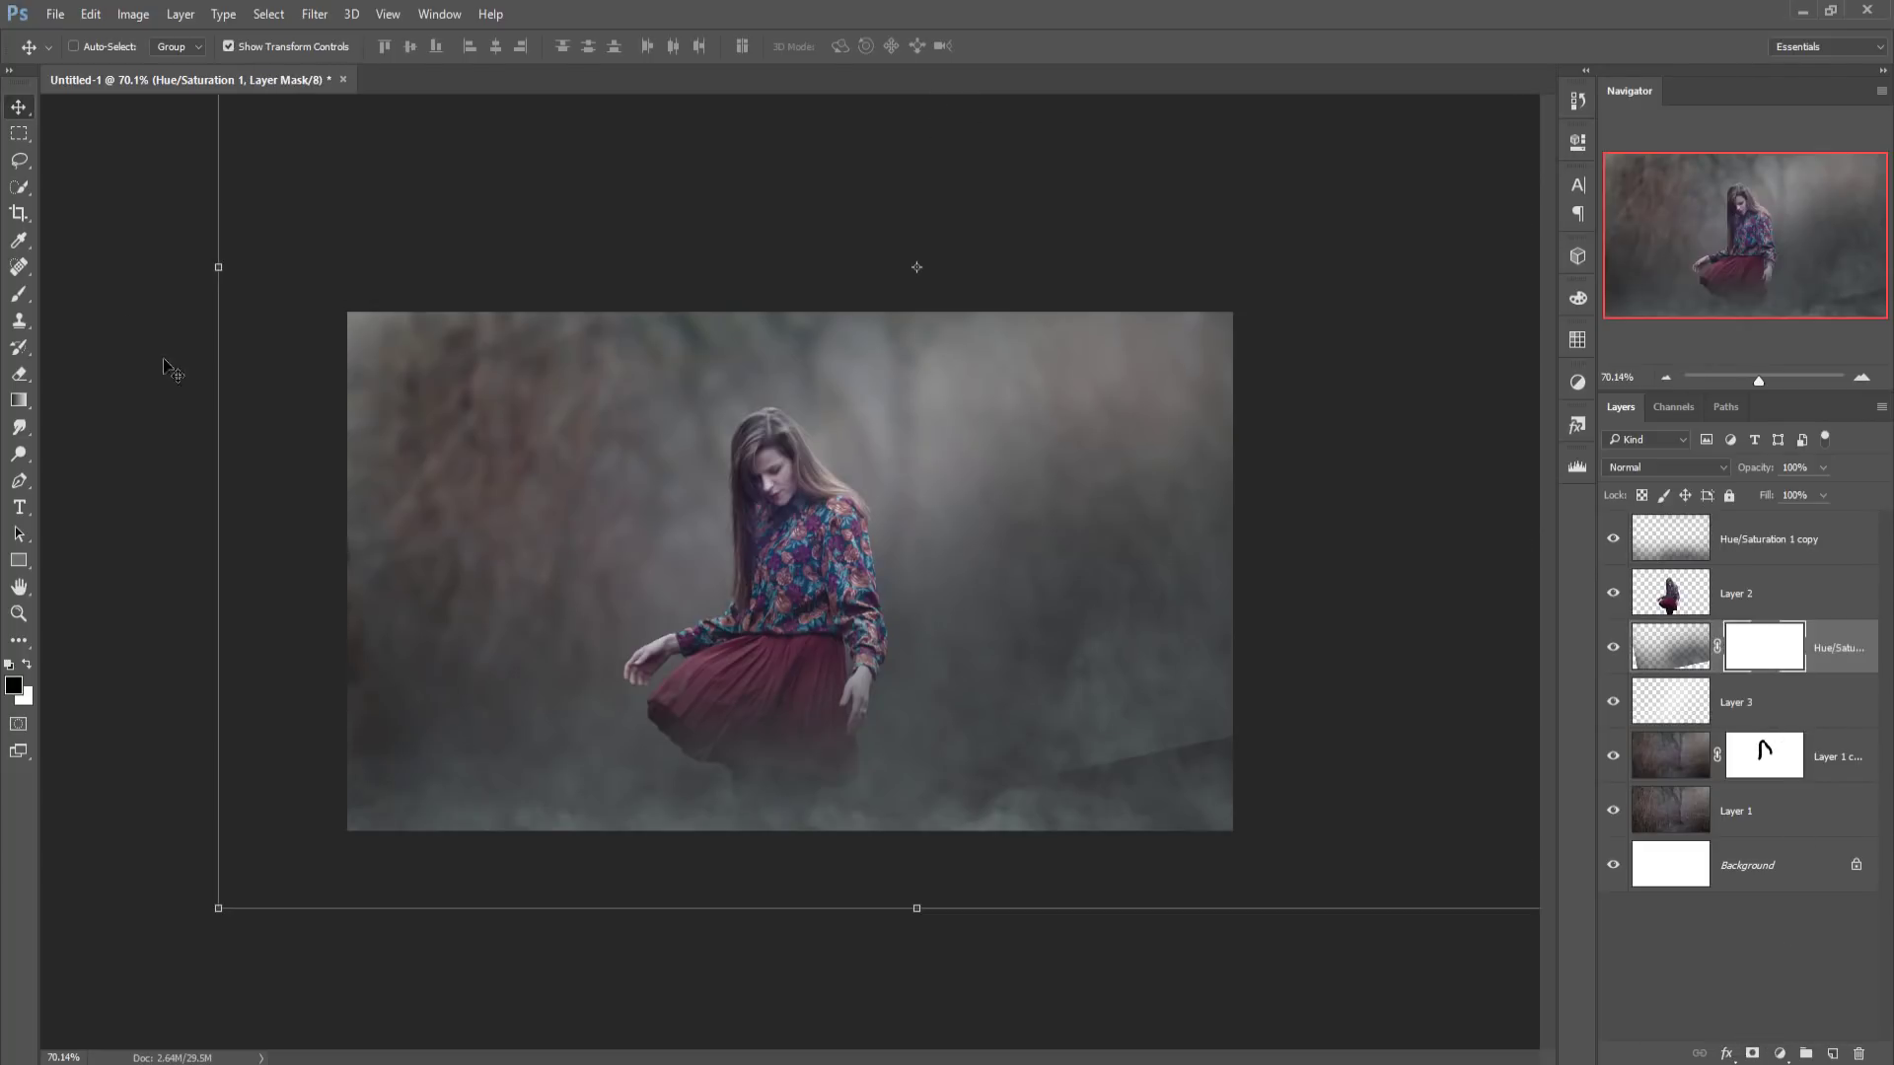
{"action": "left_click", "coordinate": [19, 294]}
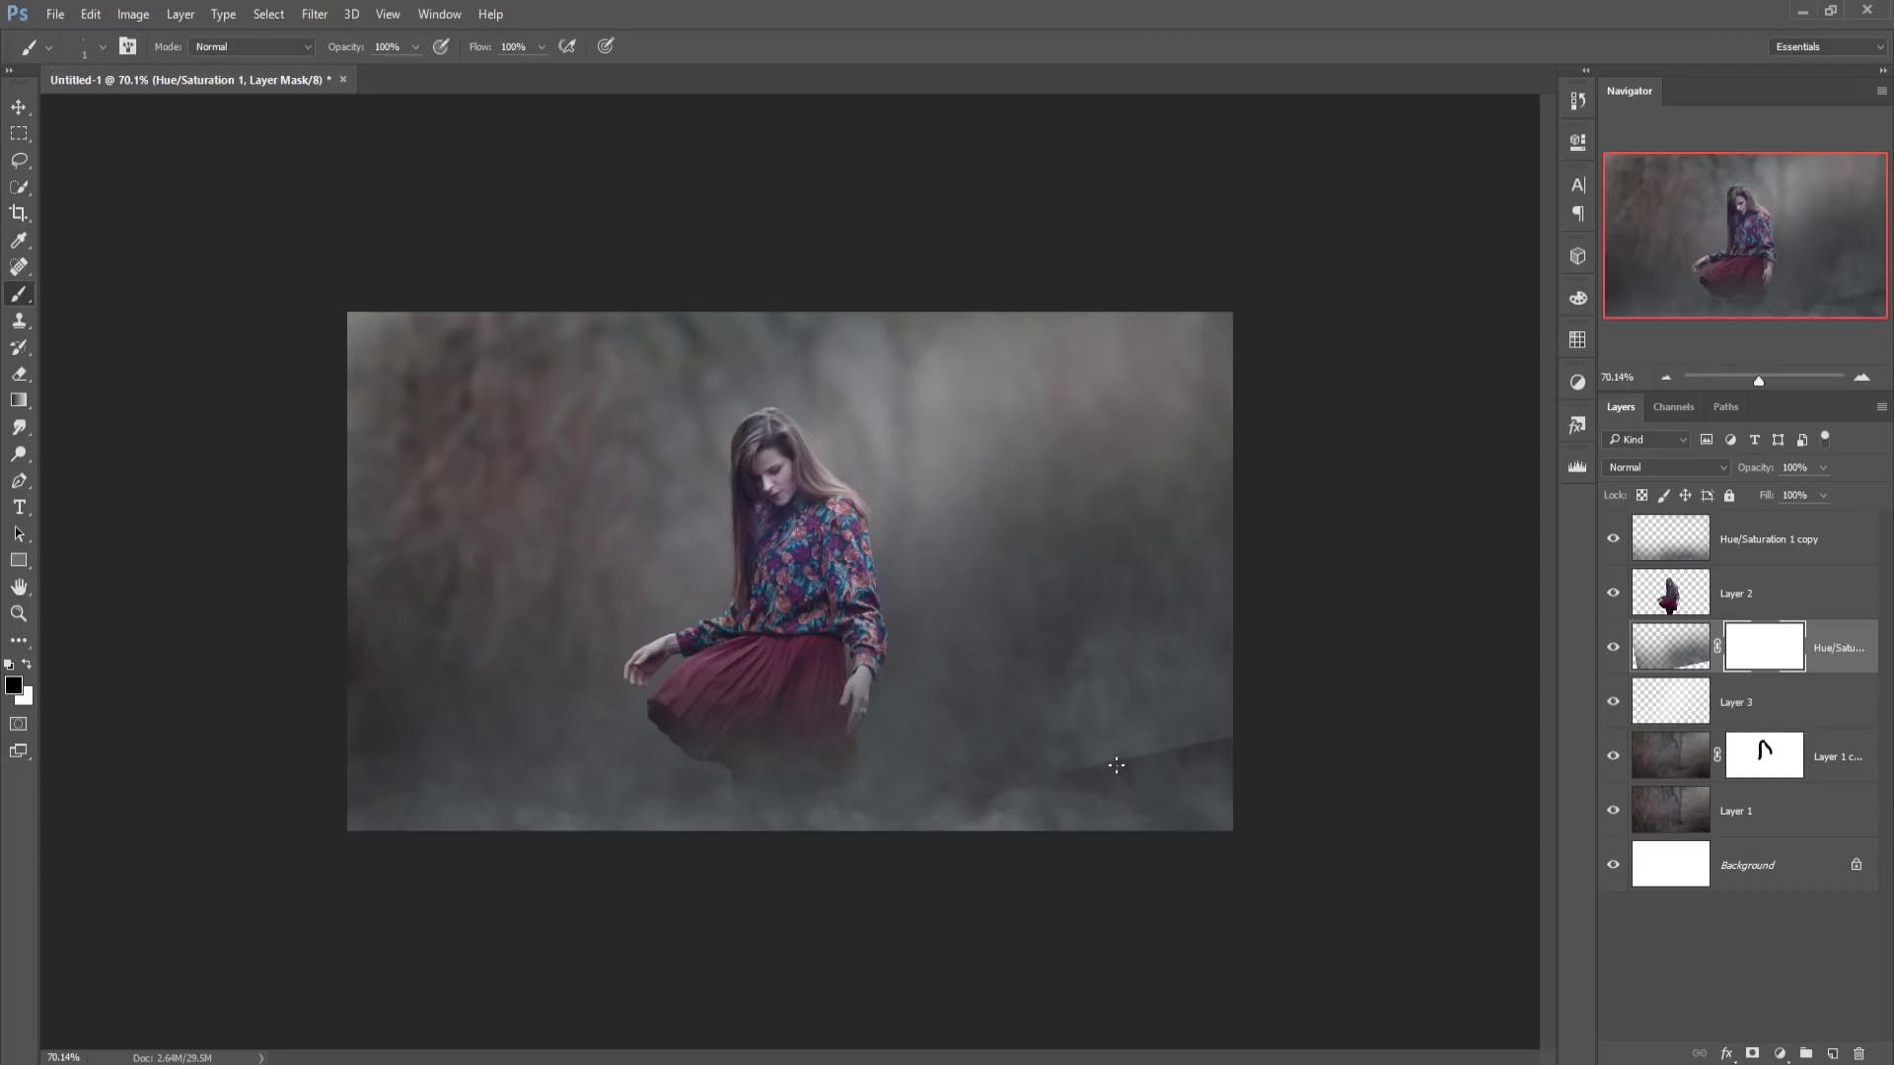
{"action": "key", "text": "bracketright"}
{"action": "key", "text": "bracketright"}
{"action": "key", "text": "bracketright"}
{"action": "key", "text": "bracketright"}
{"action": "key", "text": "bracketright"}
{"action": "key", "text": "bracketright"}
{"action": "key", "text": "bracketright"}
{"action": "left_click_drag", "start_coordinate": [1156, 726], "coordinate": [1193, 770]}
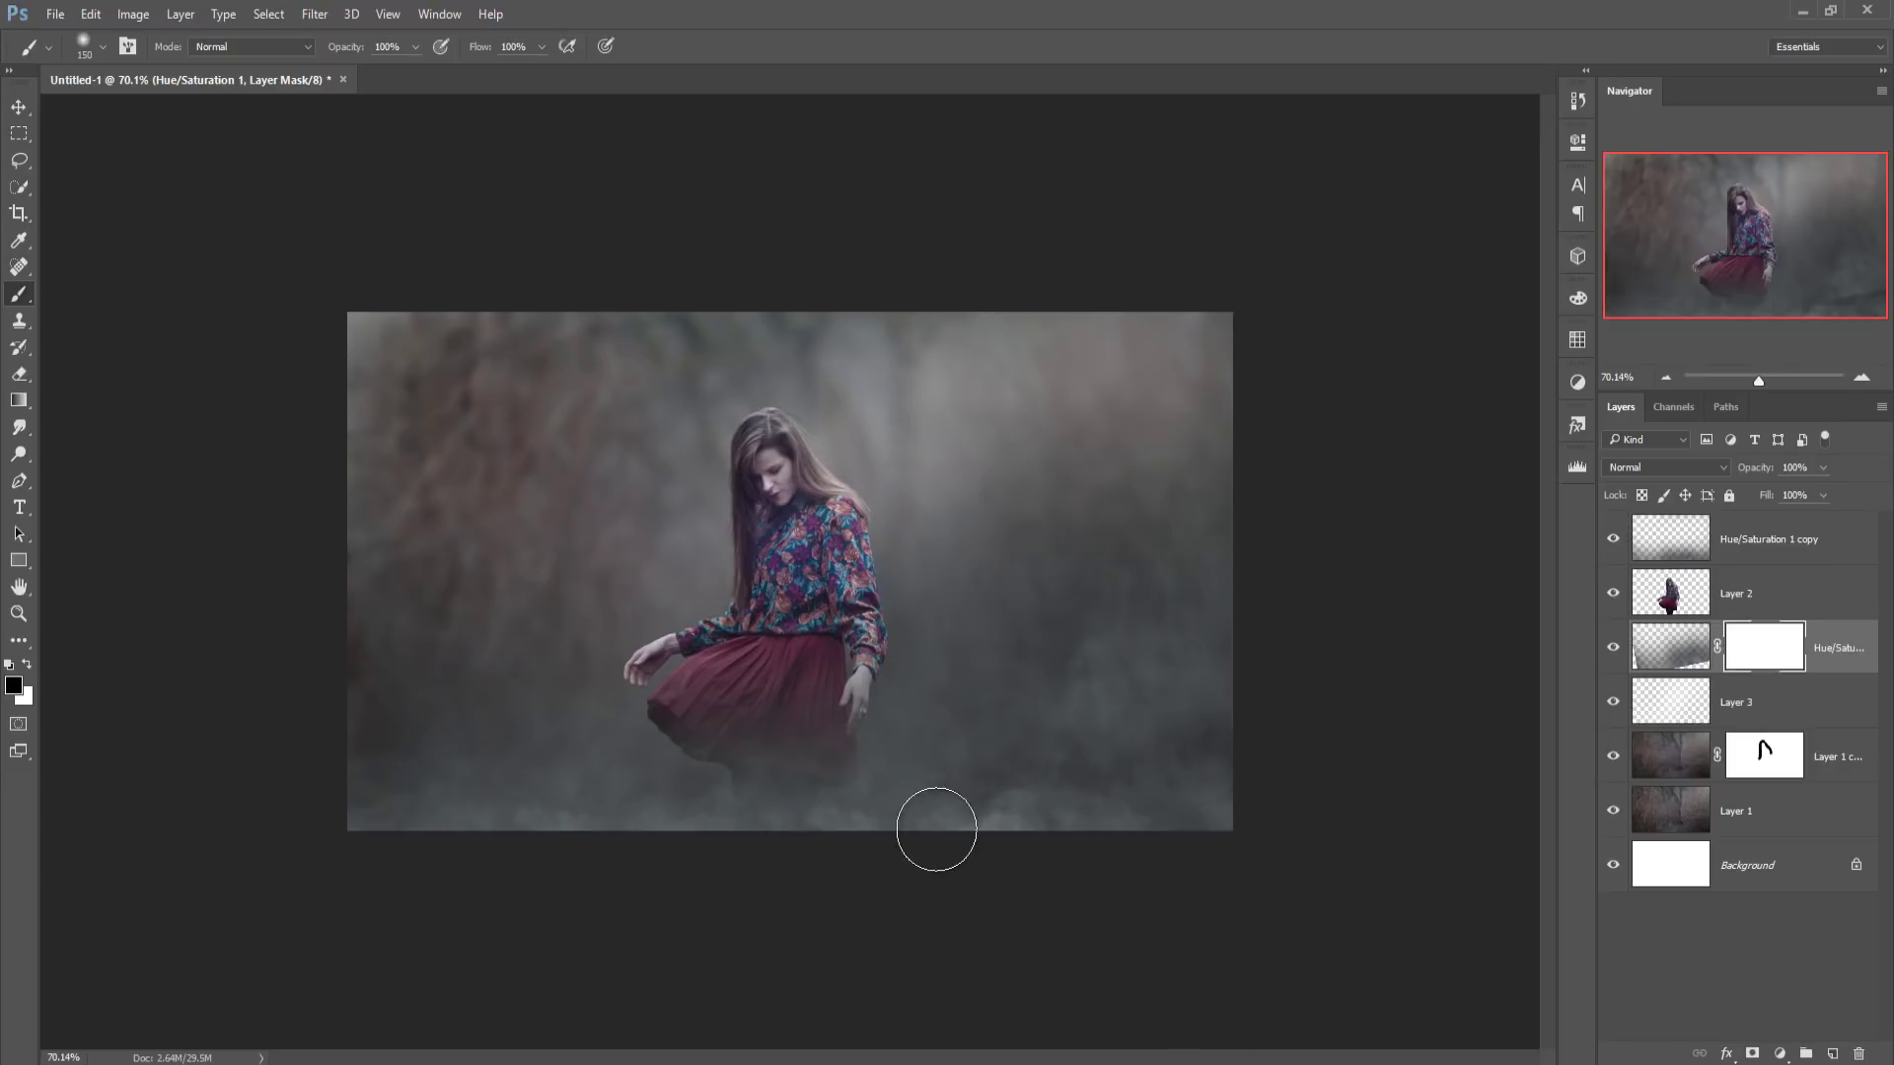
{"action": "left_click_drag", "start_coordinate": [897, 875], "coordinate": [820, 773]}
{"action": "key", "text": "ctrl+2"}
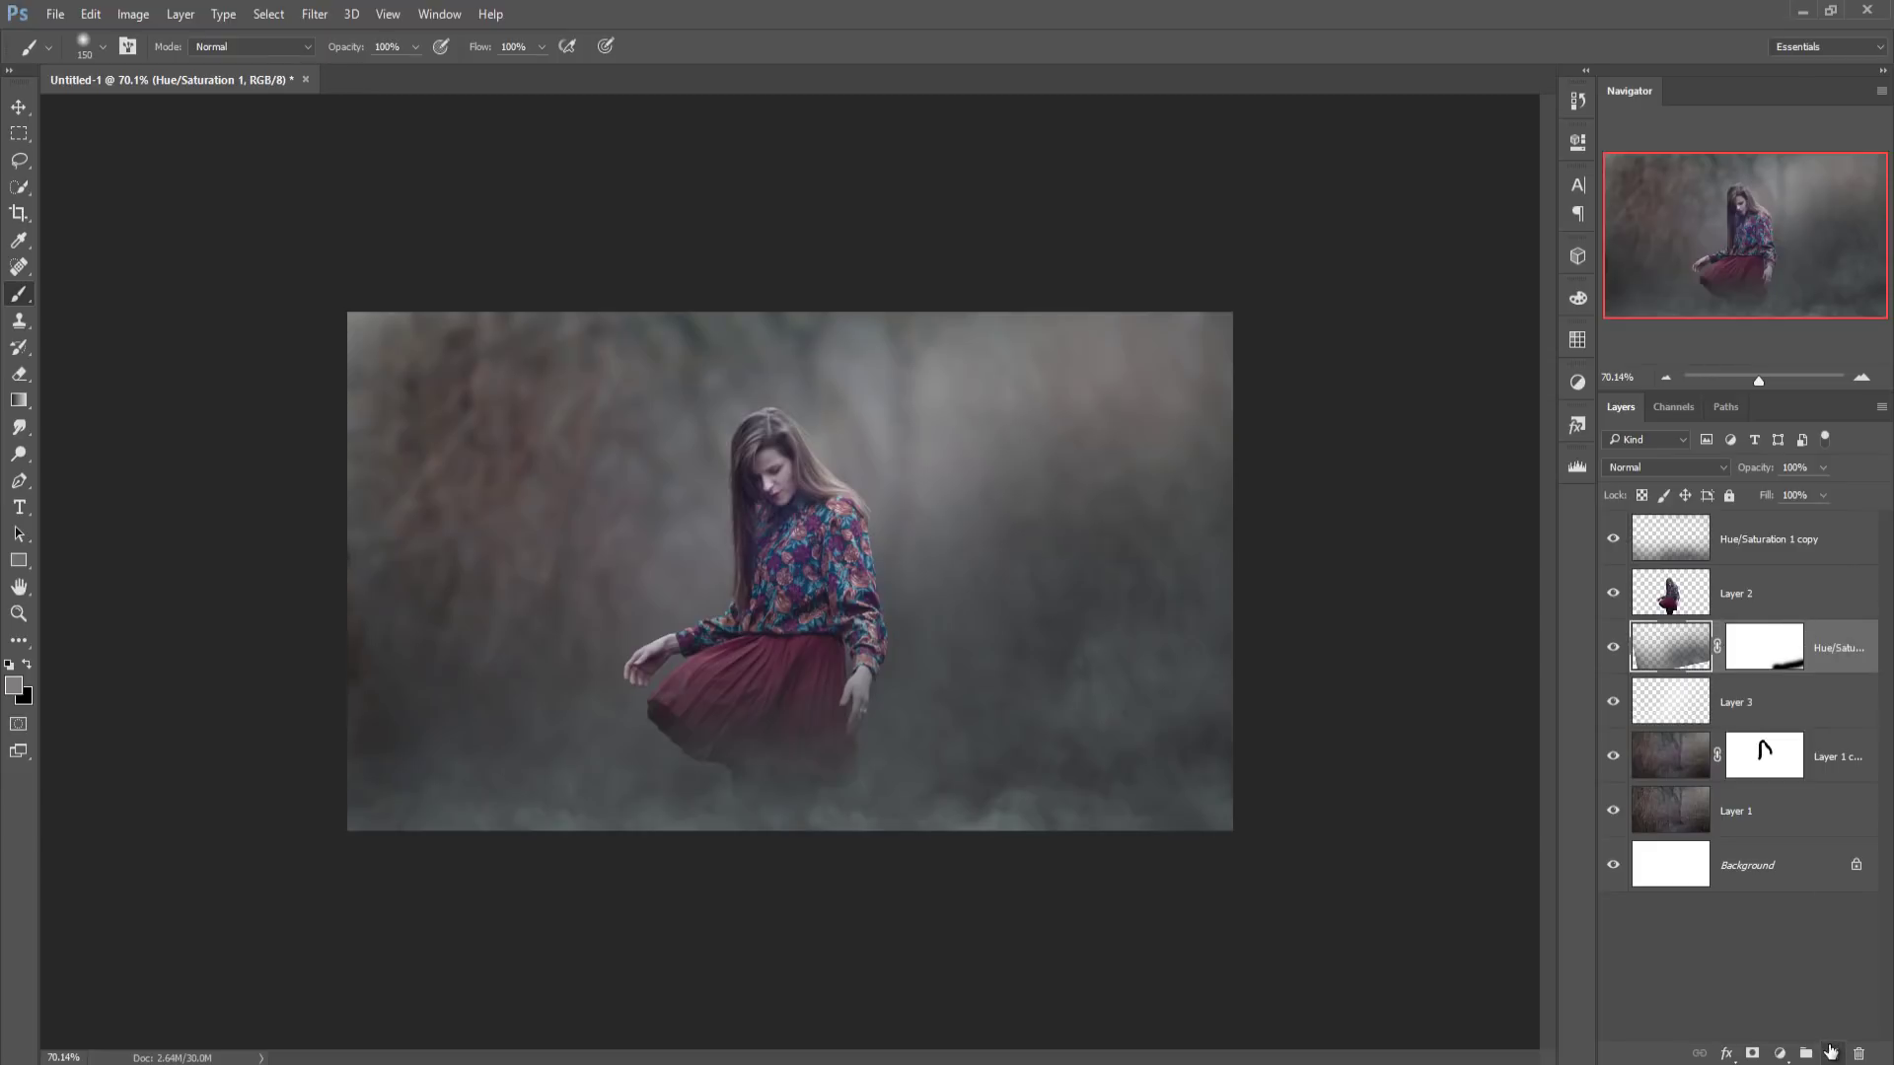
- On a new layer, paint a soft white 800 px glow behind the woman
{"action": "left_click", "coordinate": [1831, 1052]}
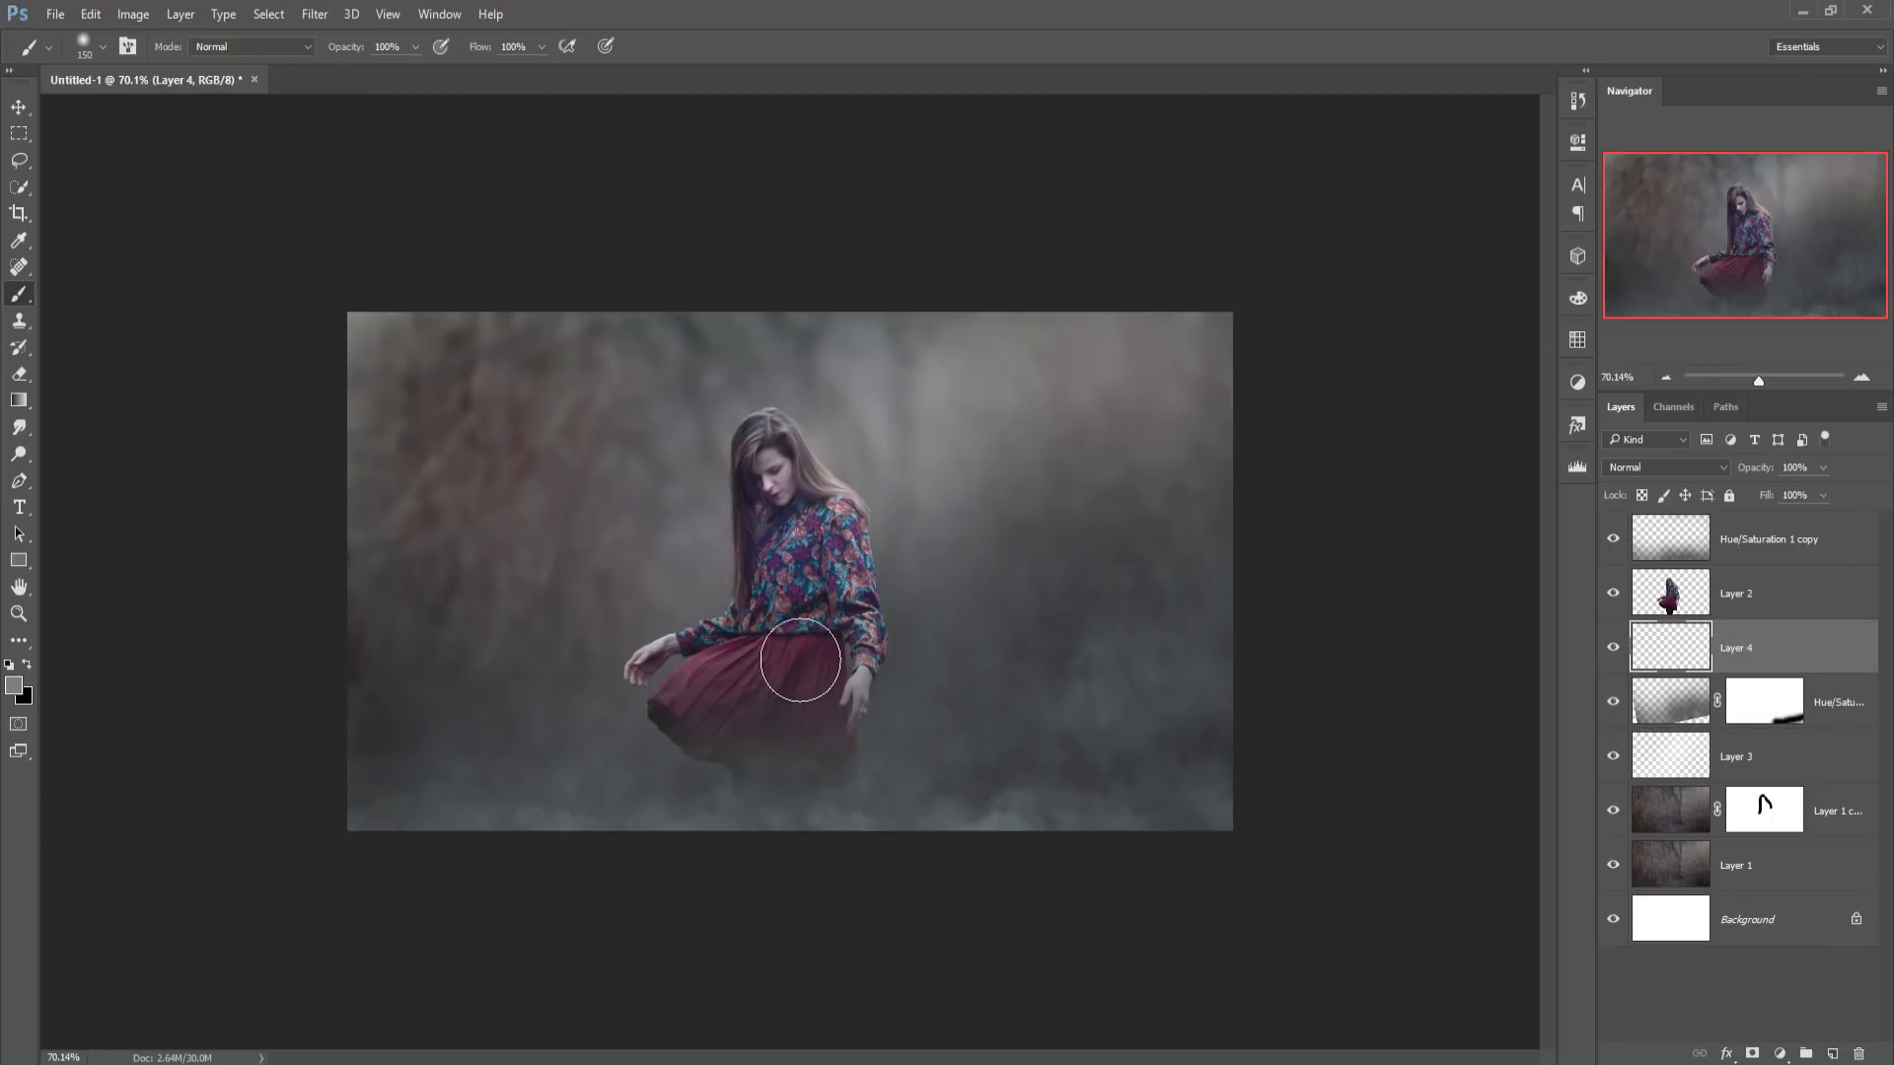
{"action": "key", "text": "bracketright"}
{"action": "key", "text": "bracketright"}
{"action": "key", "text": "bracketright"}
{"action": "left_click", "coordinate": [12, 691]}
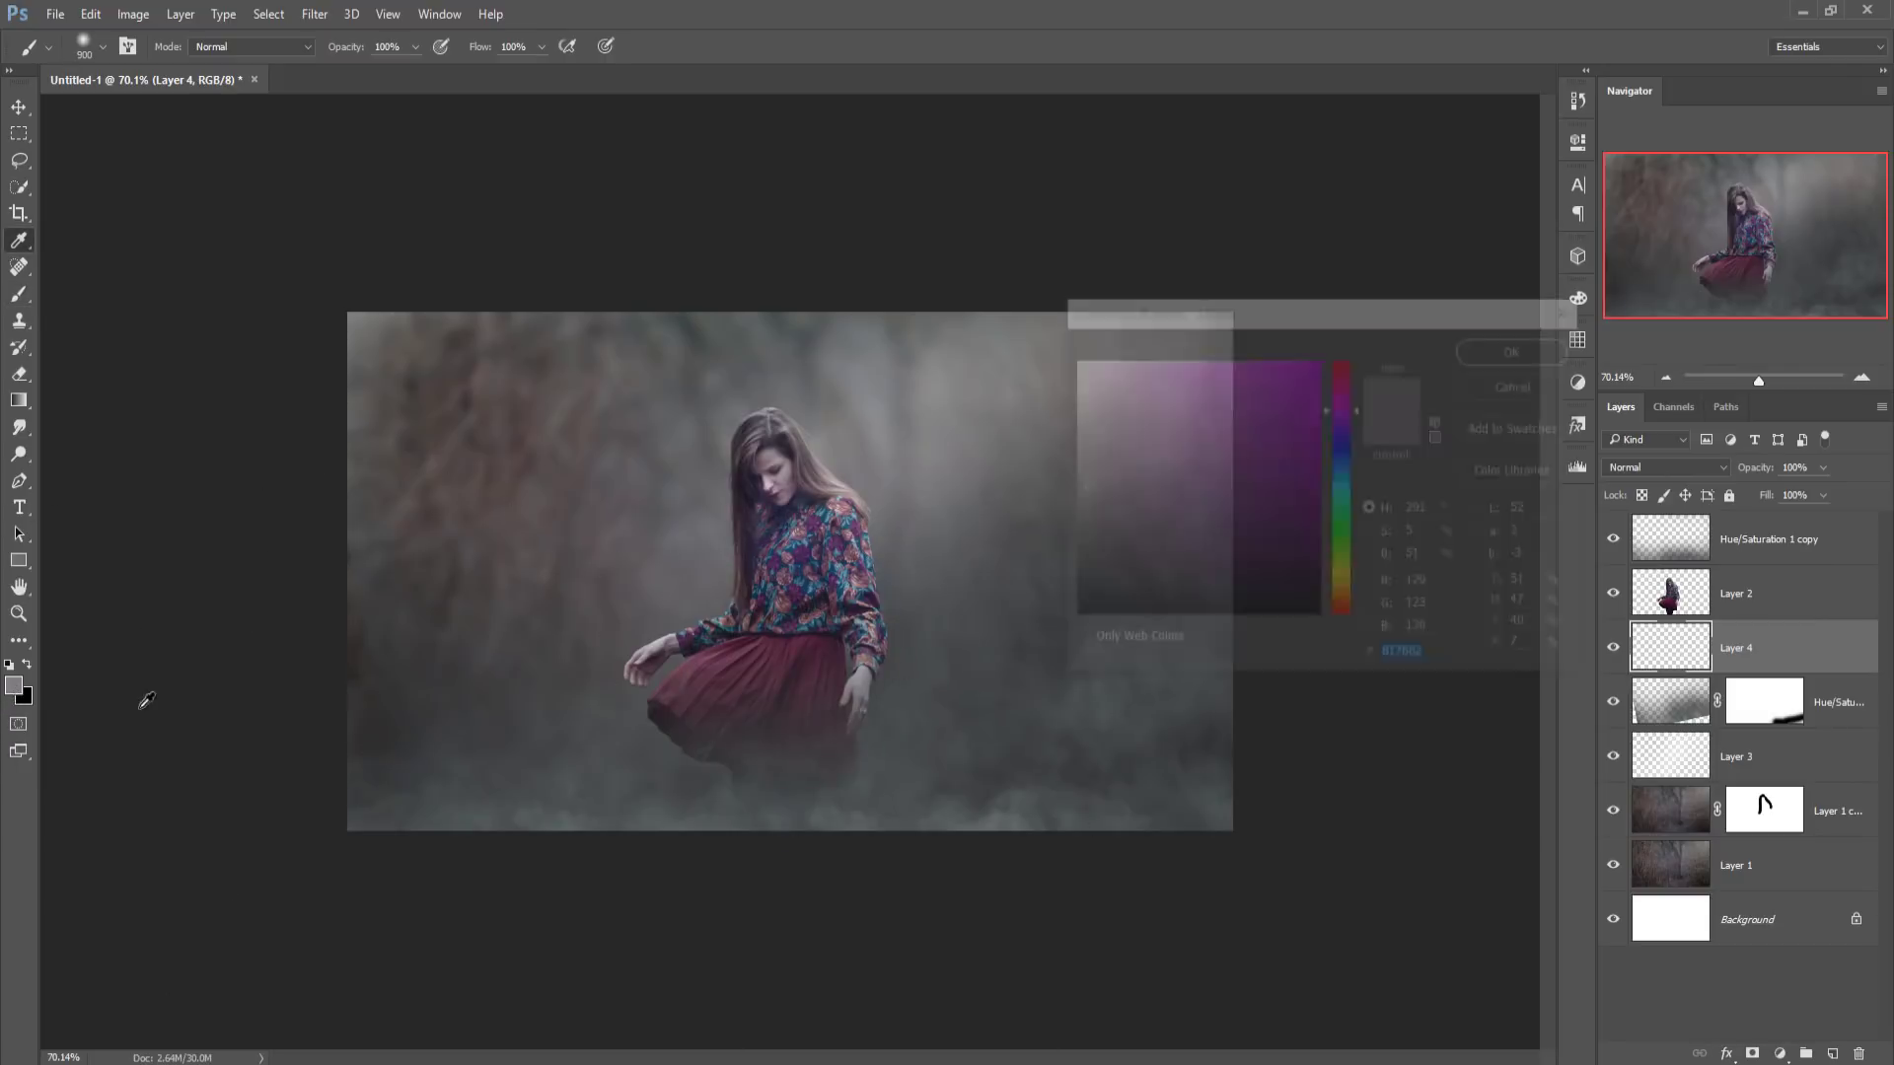
{"action": "left_click", "coordinate": [1072, 359]}
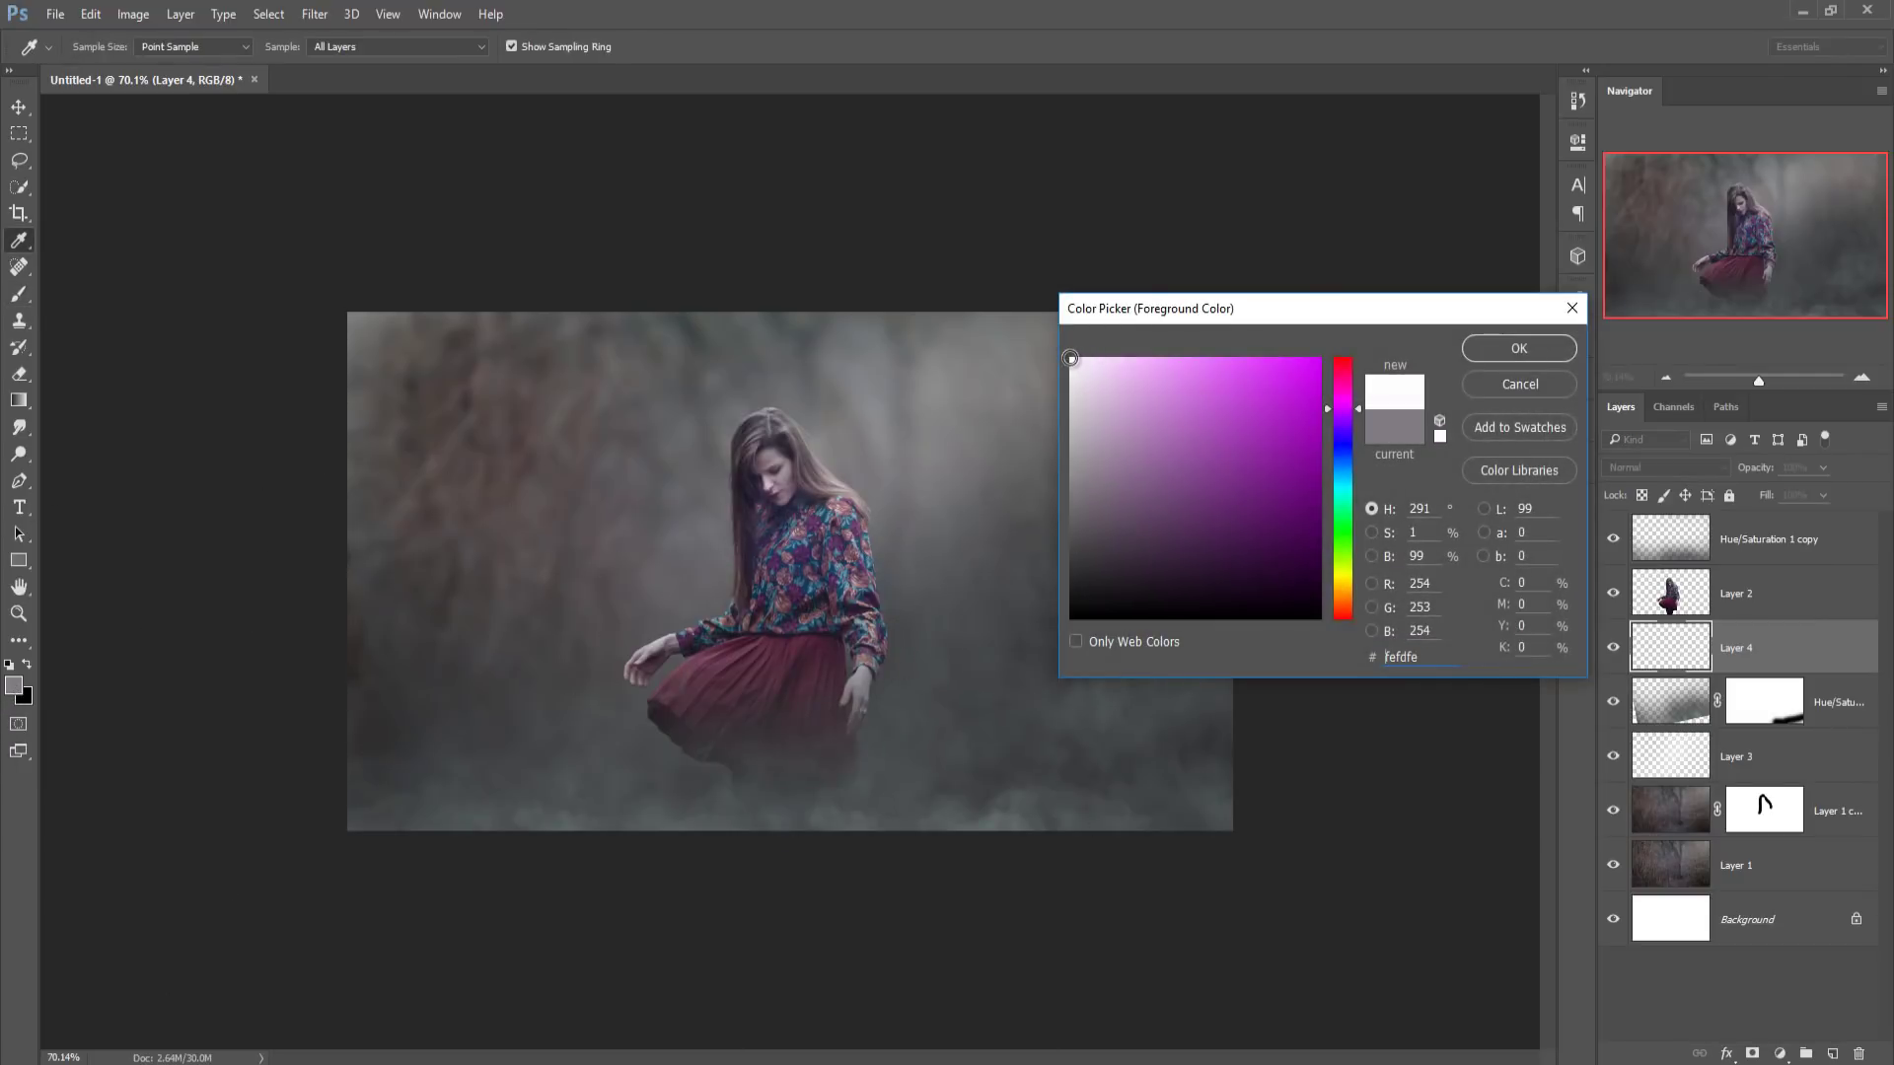
{"action": "left_click", "coordinate": [1519, 348]}
{"action": "key", "text": "bracketleft"}
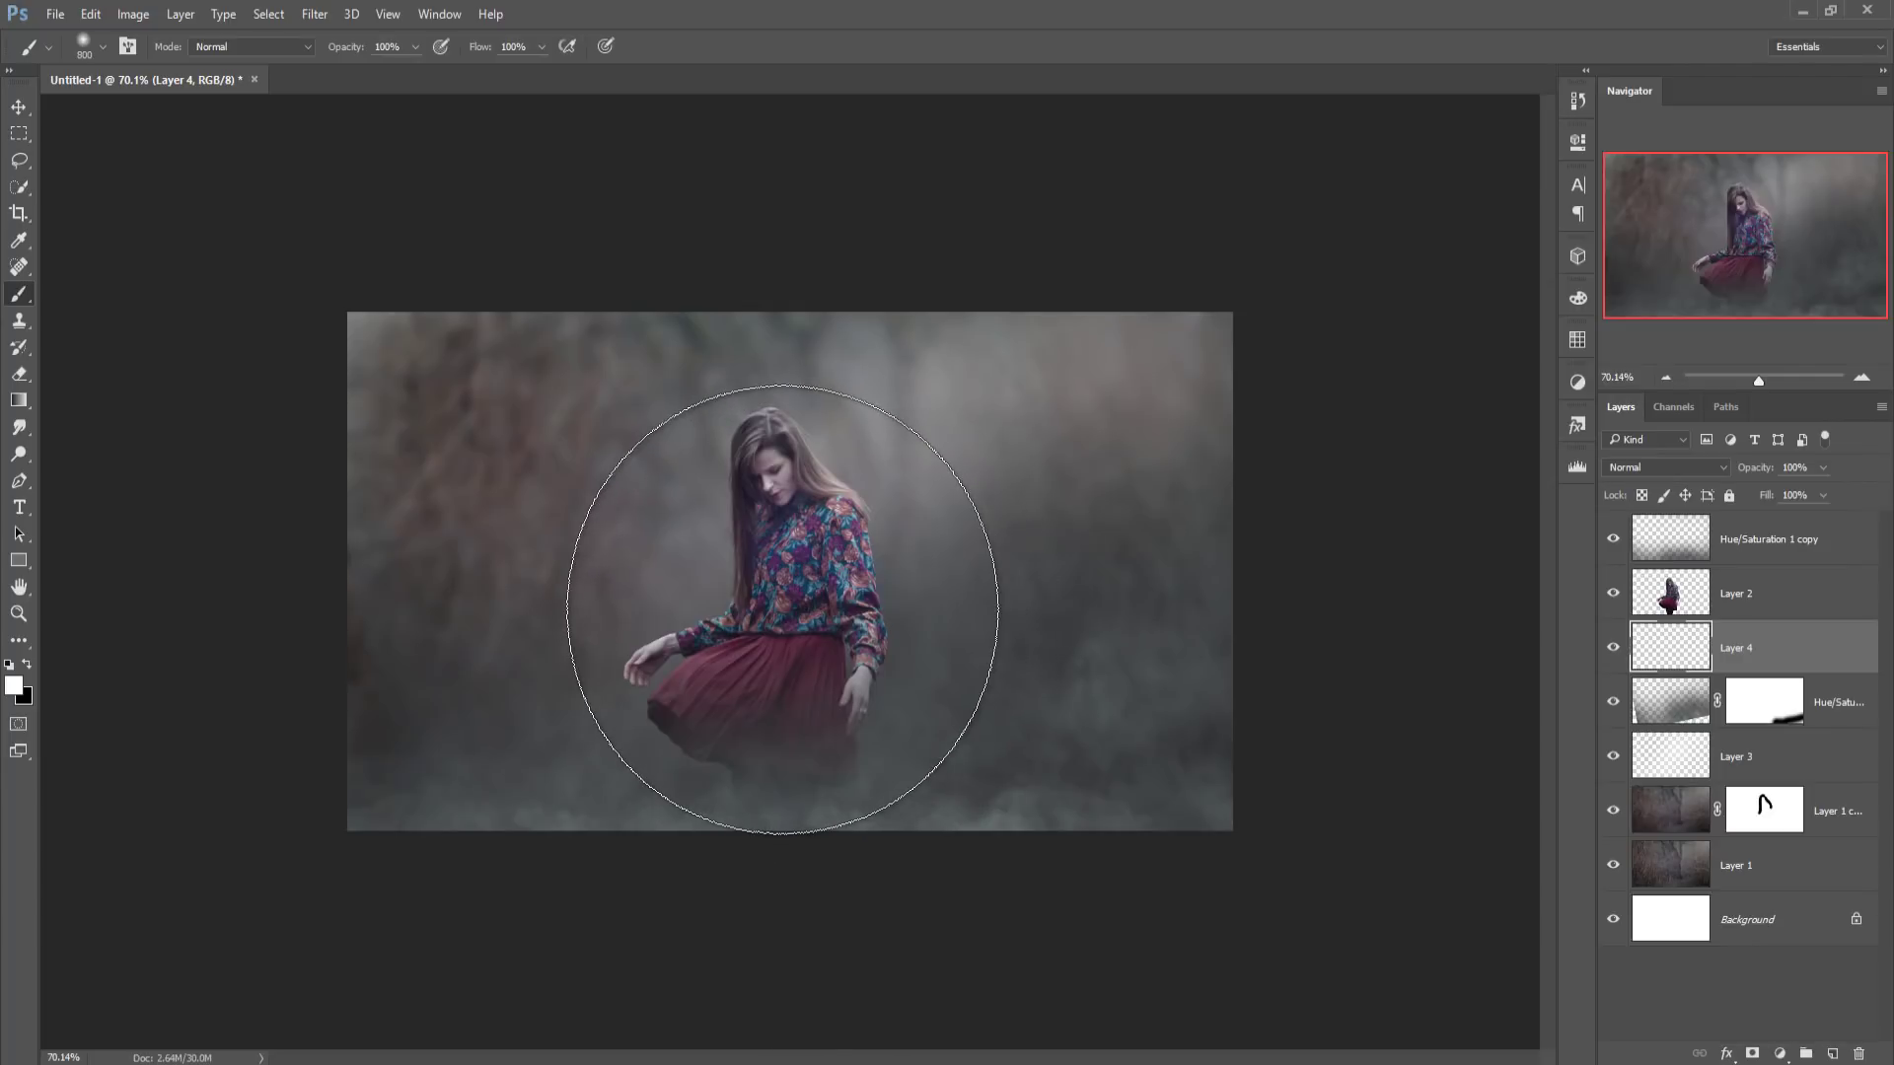
{"action": "left_click", "coordinate": [776, 622]}
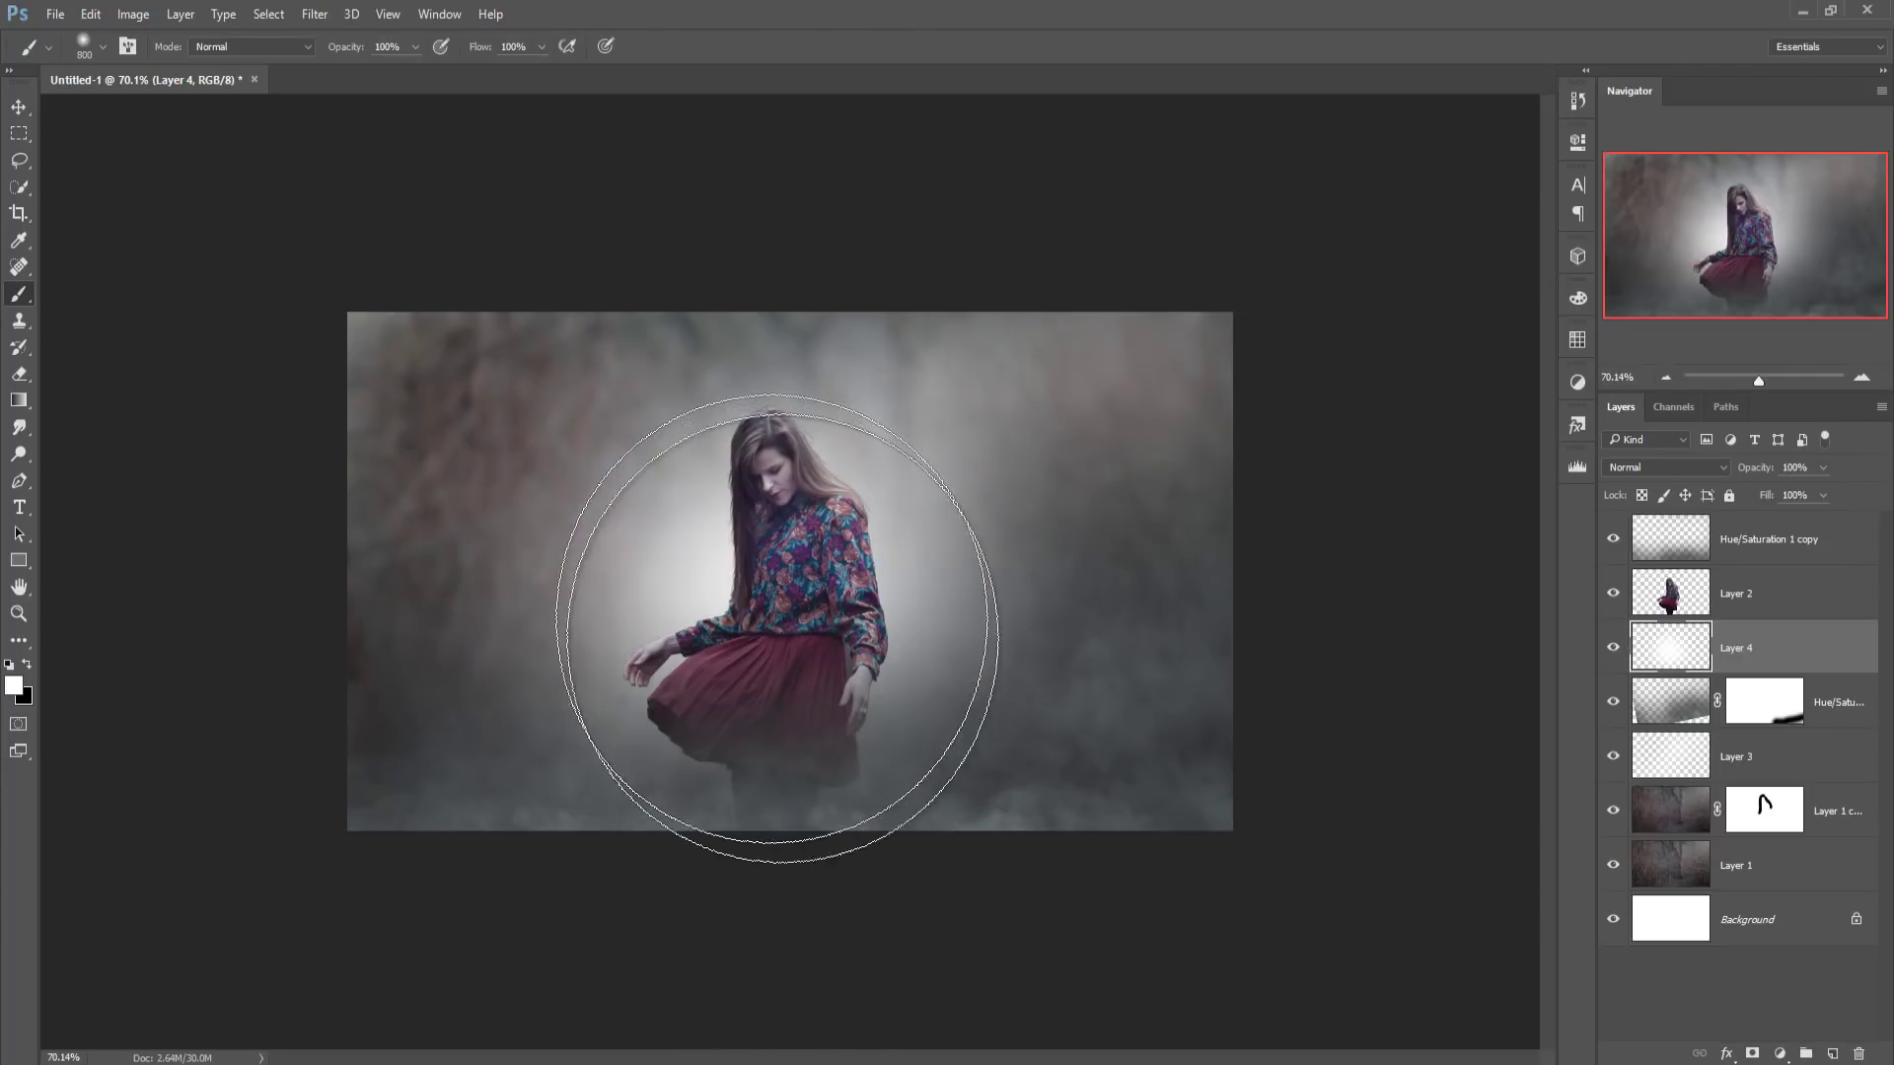
- Stretch the glow into a tall oval centred behind her and set its opacity to 70%
{"action": "left_click", "coordinate": [25, 115]}
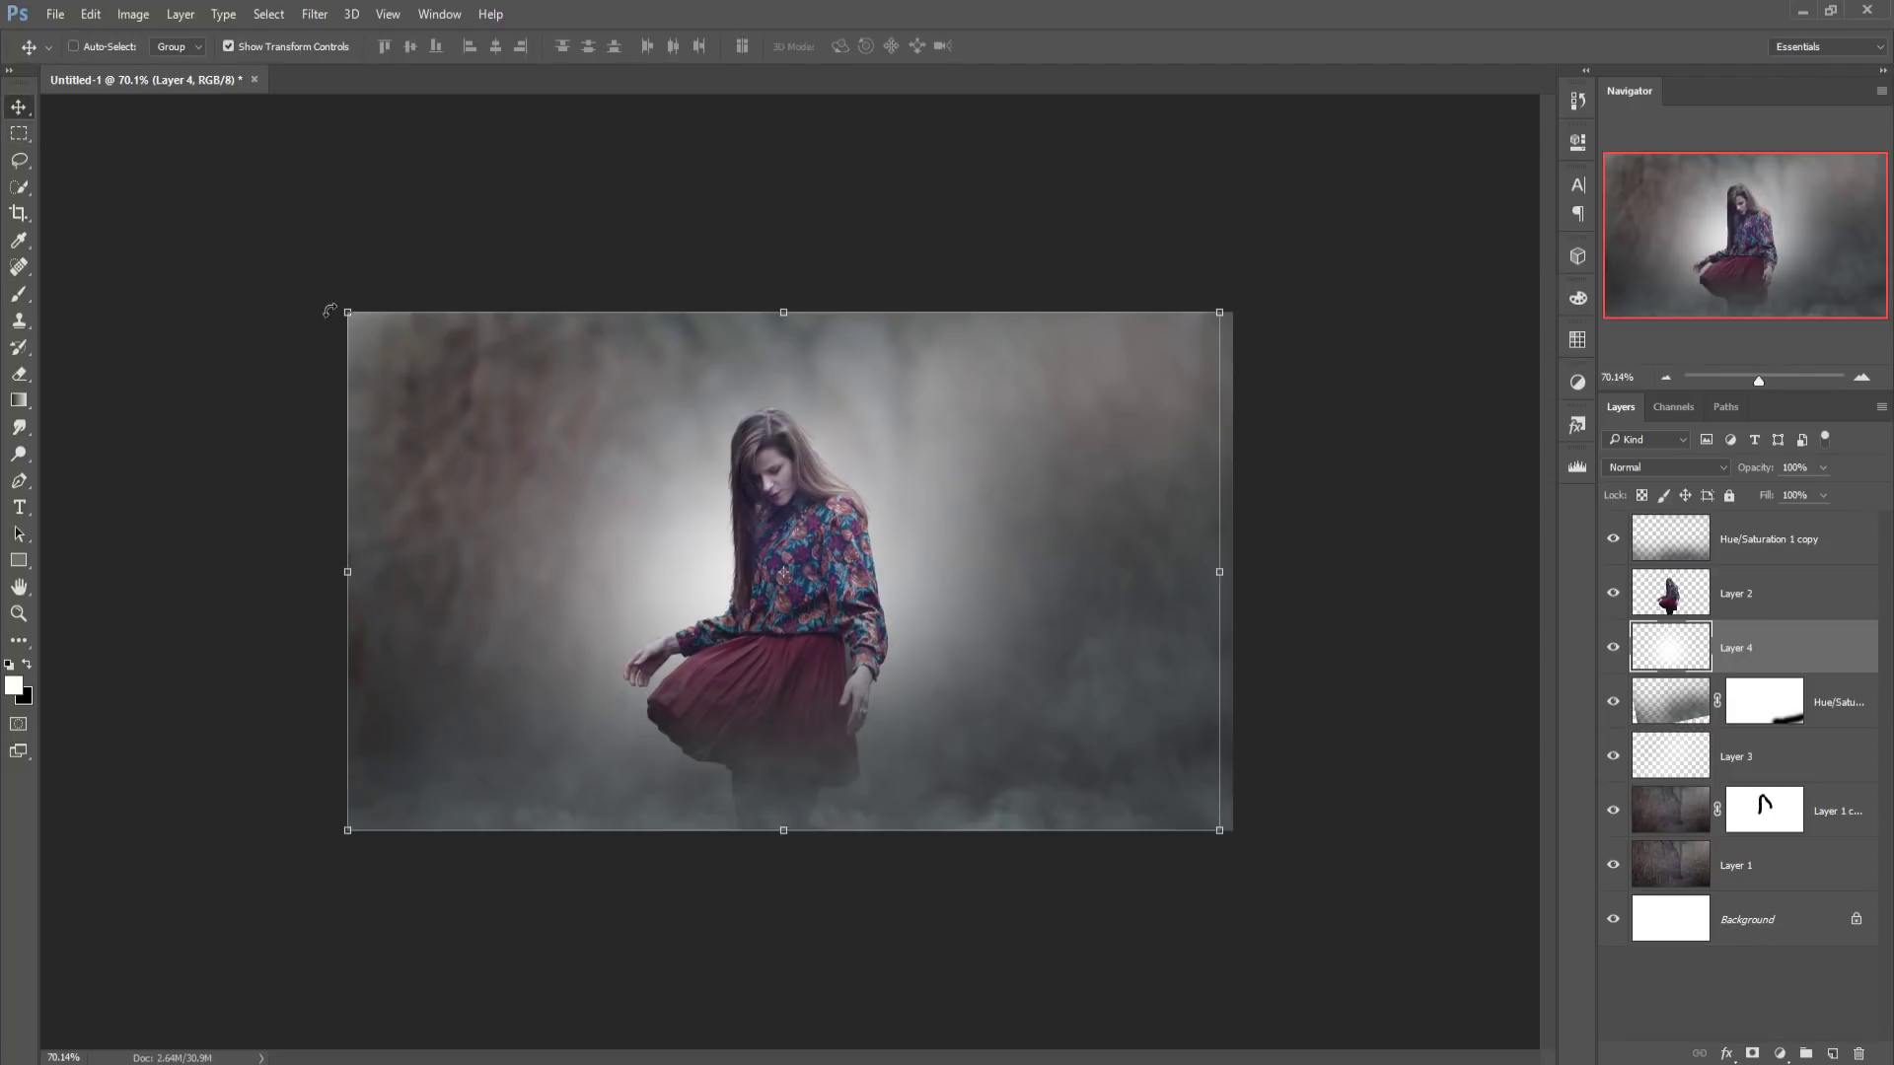
{"action": "left_click_drag", "start_coordinate": [347, 309], "coordinate": [833, 369]}
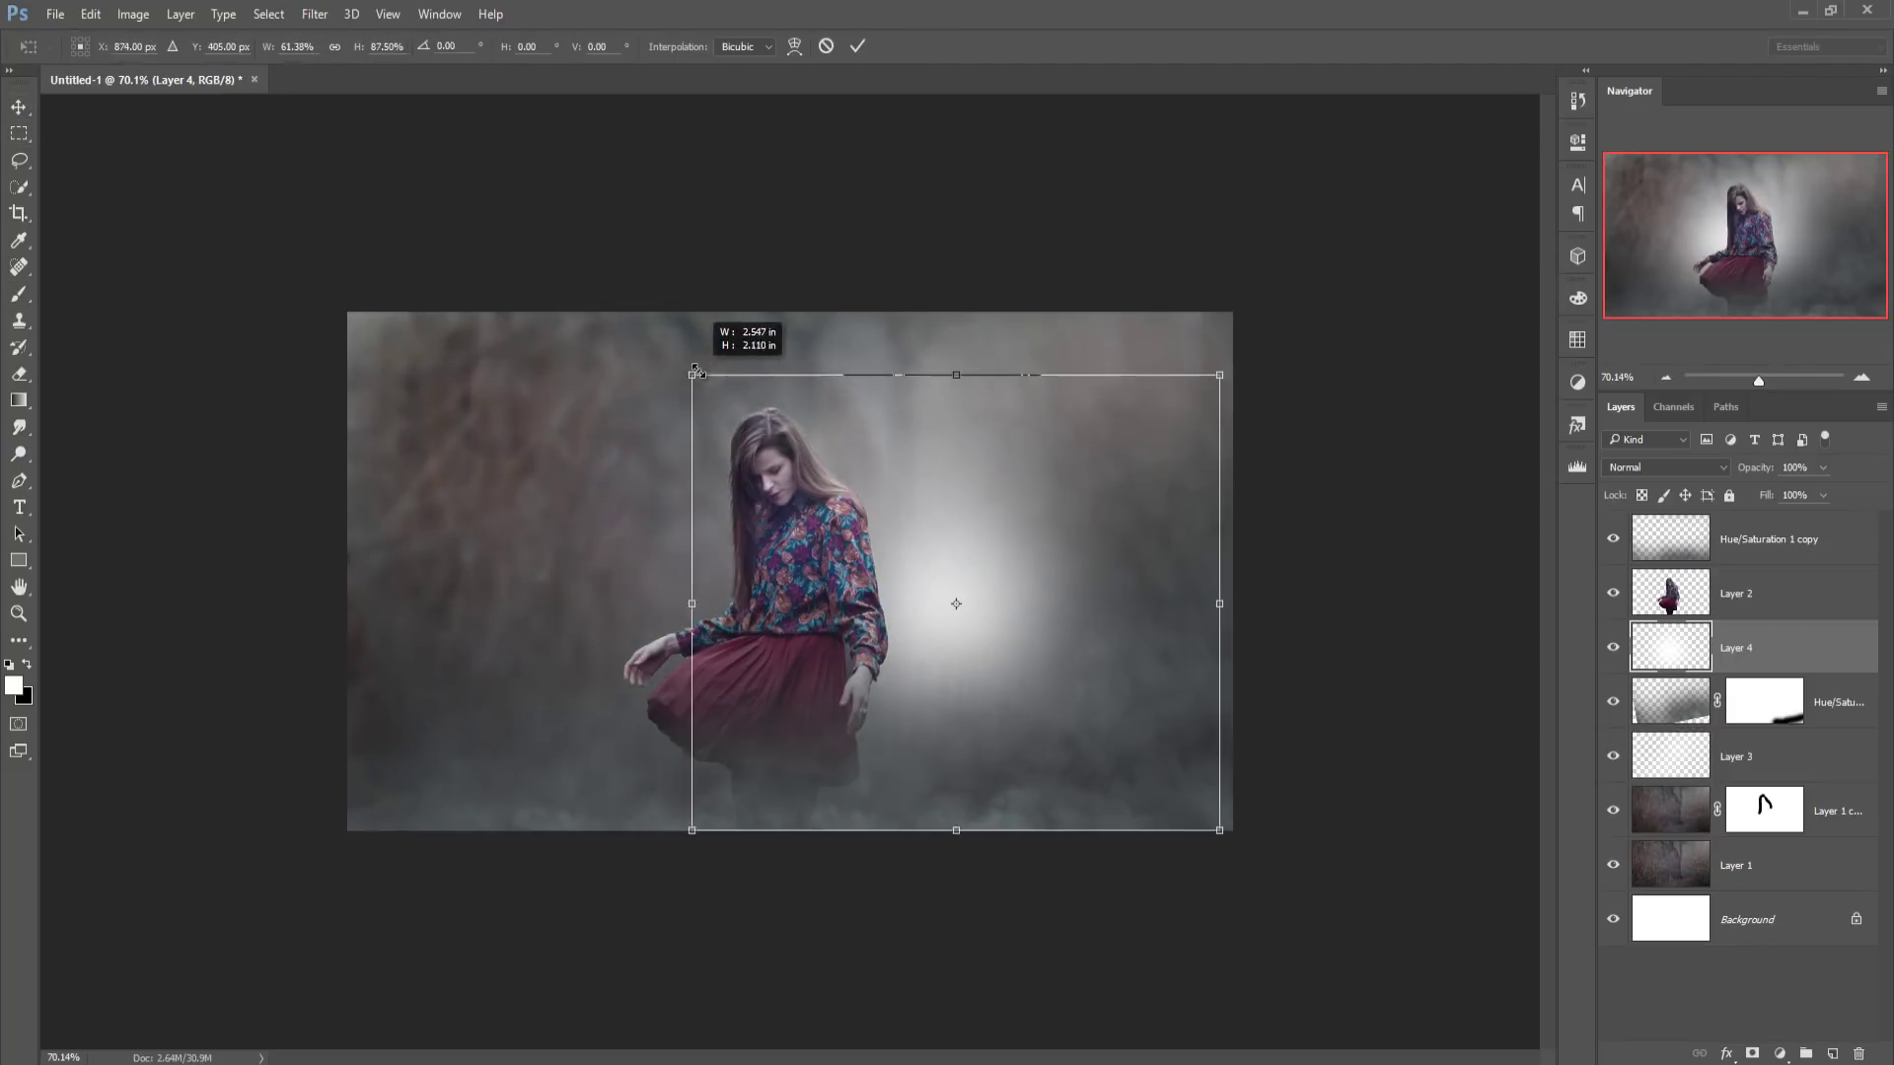
{"action": "left_click_drag", "start_coordinate": [995, 571], "coordinate": [757, 542]}
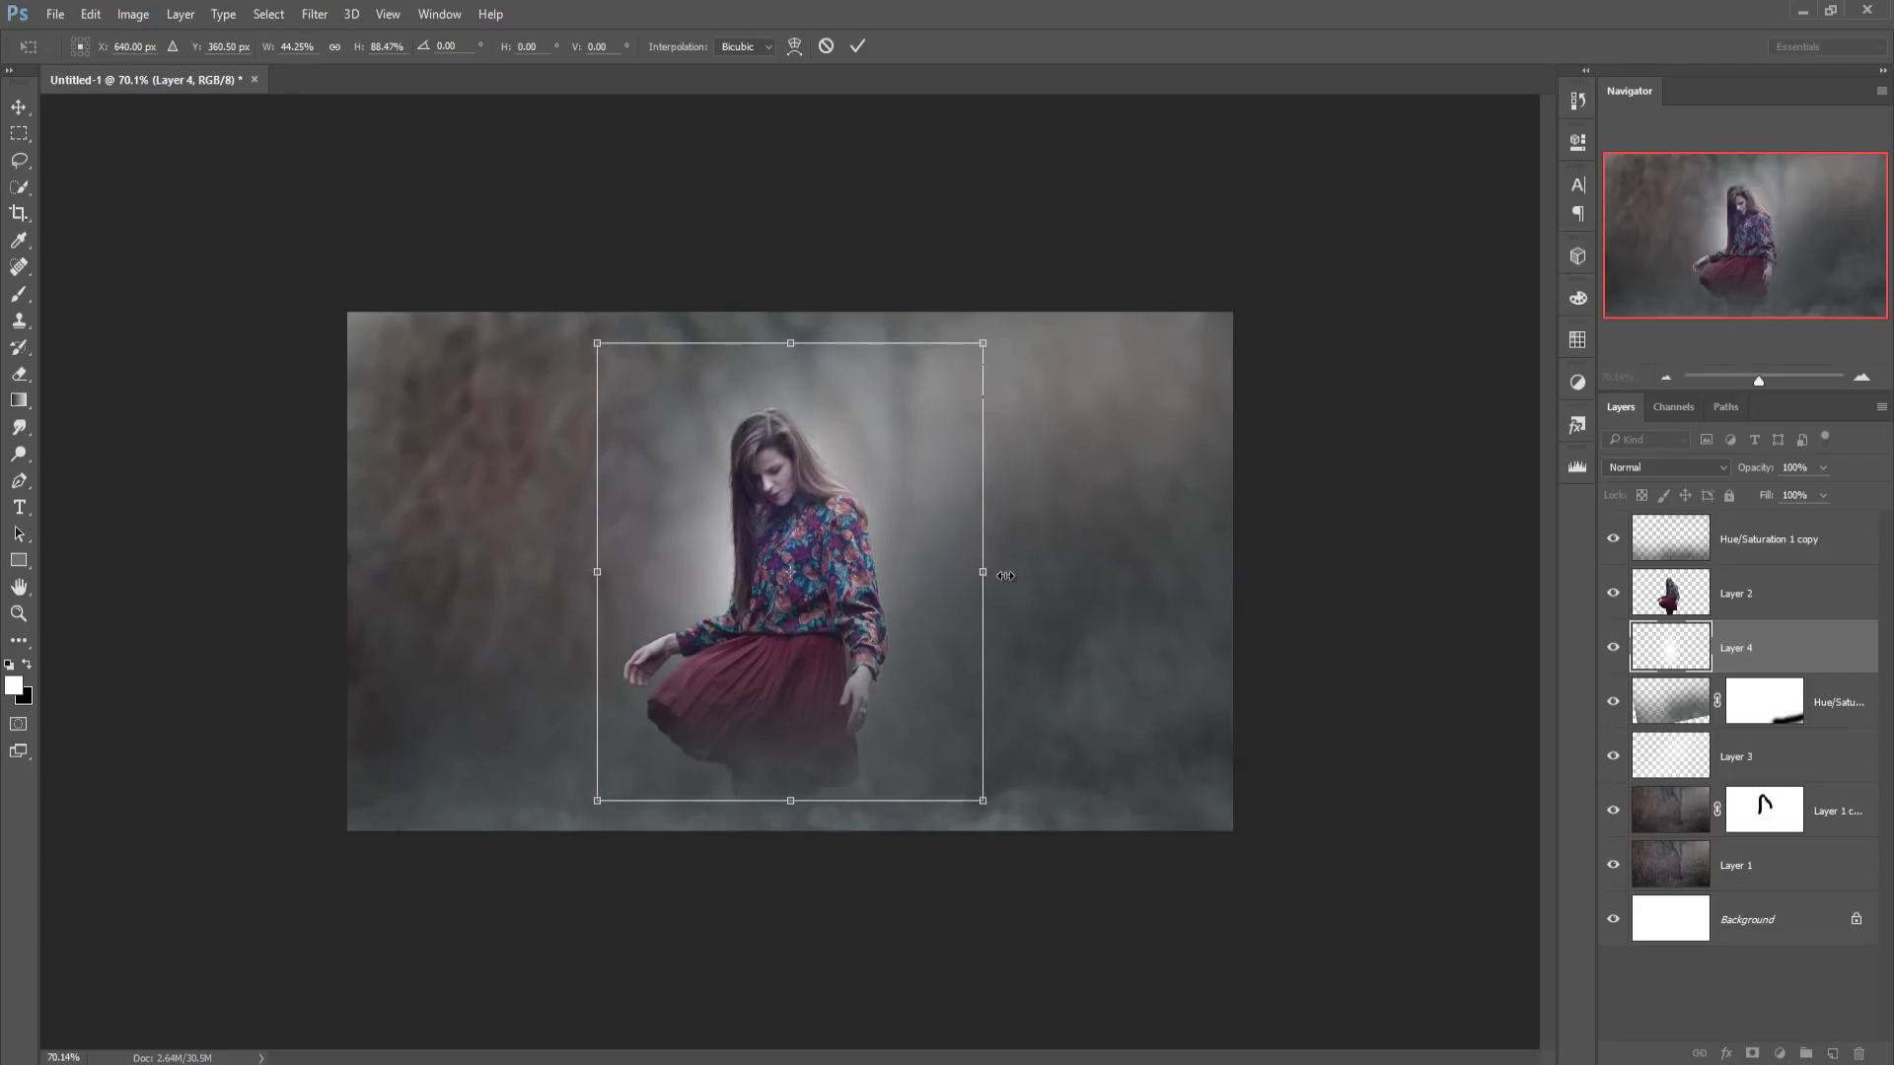
{"action": "left_click_drag", "start_coordinate": [1005, 575], "coordinate": [1024, 575]}
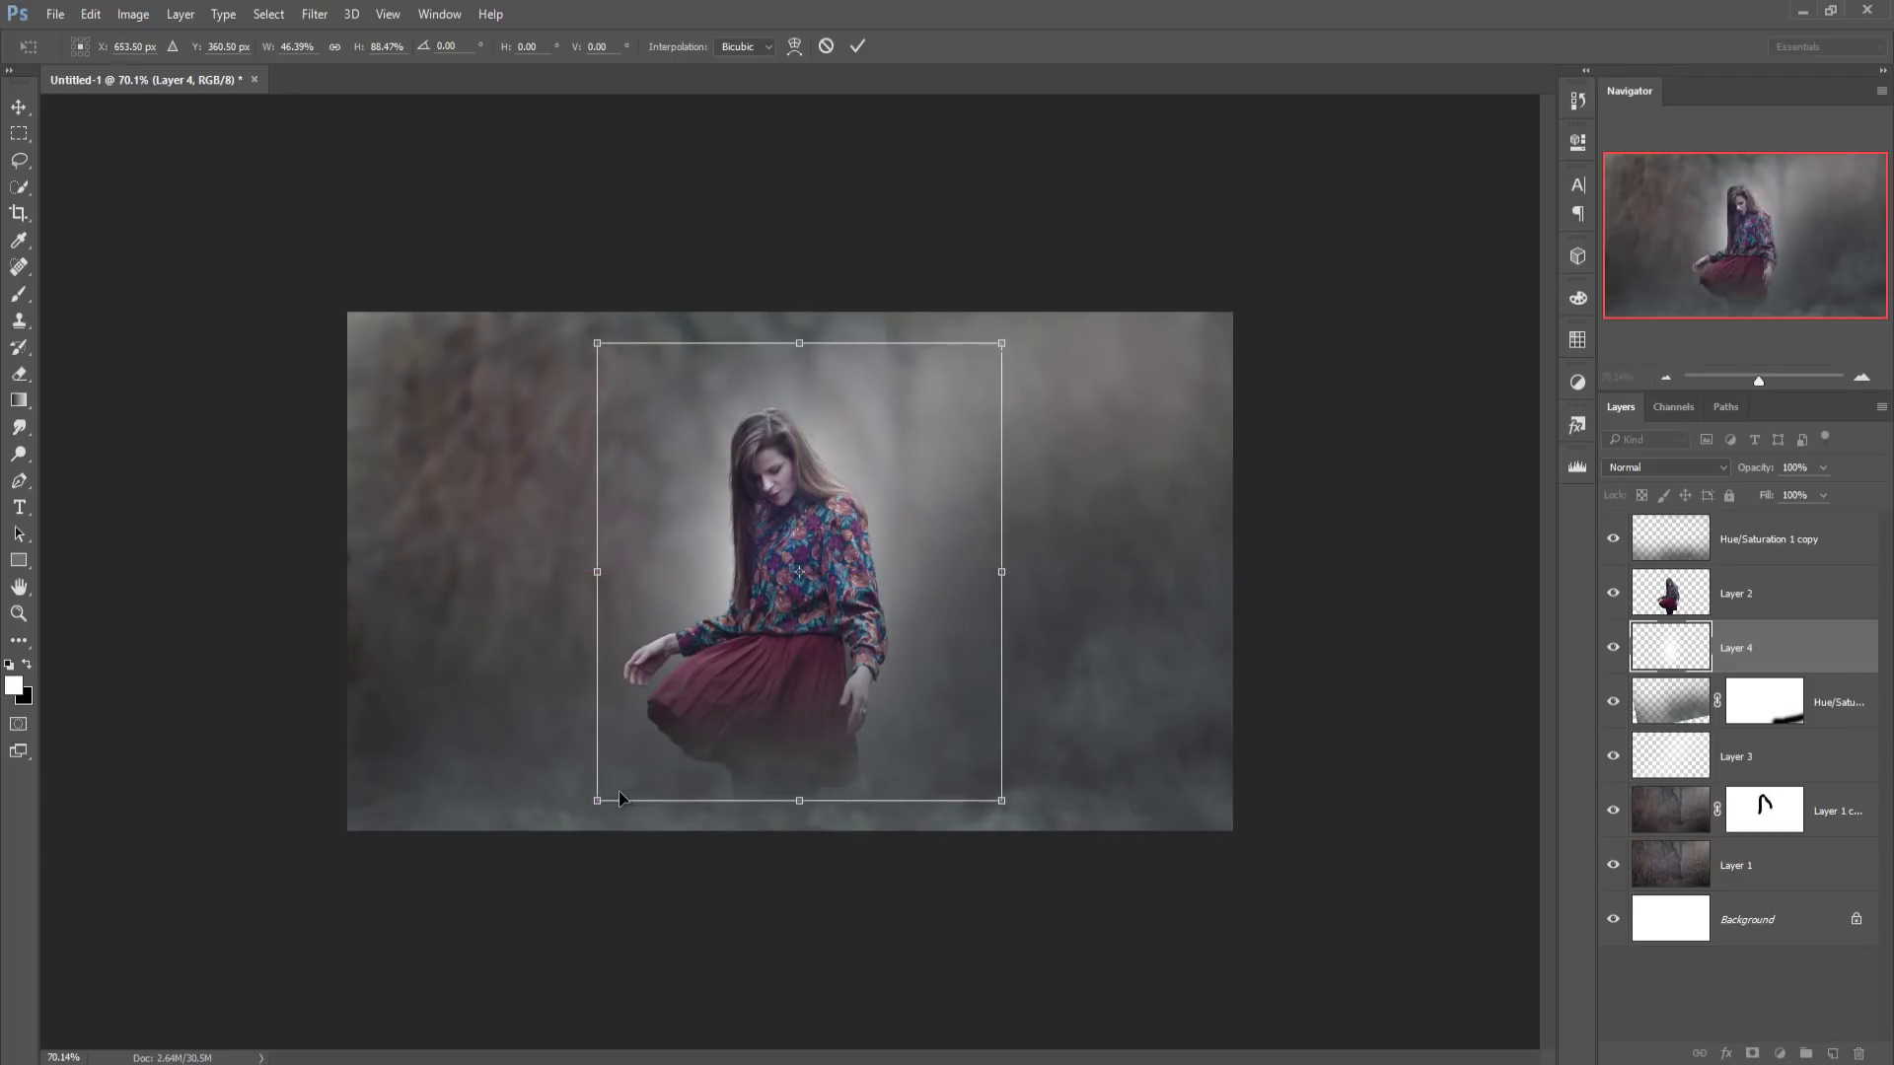
{"action": "left_click_drag", "start_coordinate": [597, 802], "coordinate": [577, 901]}
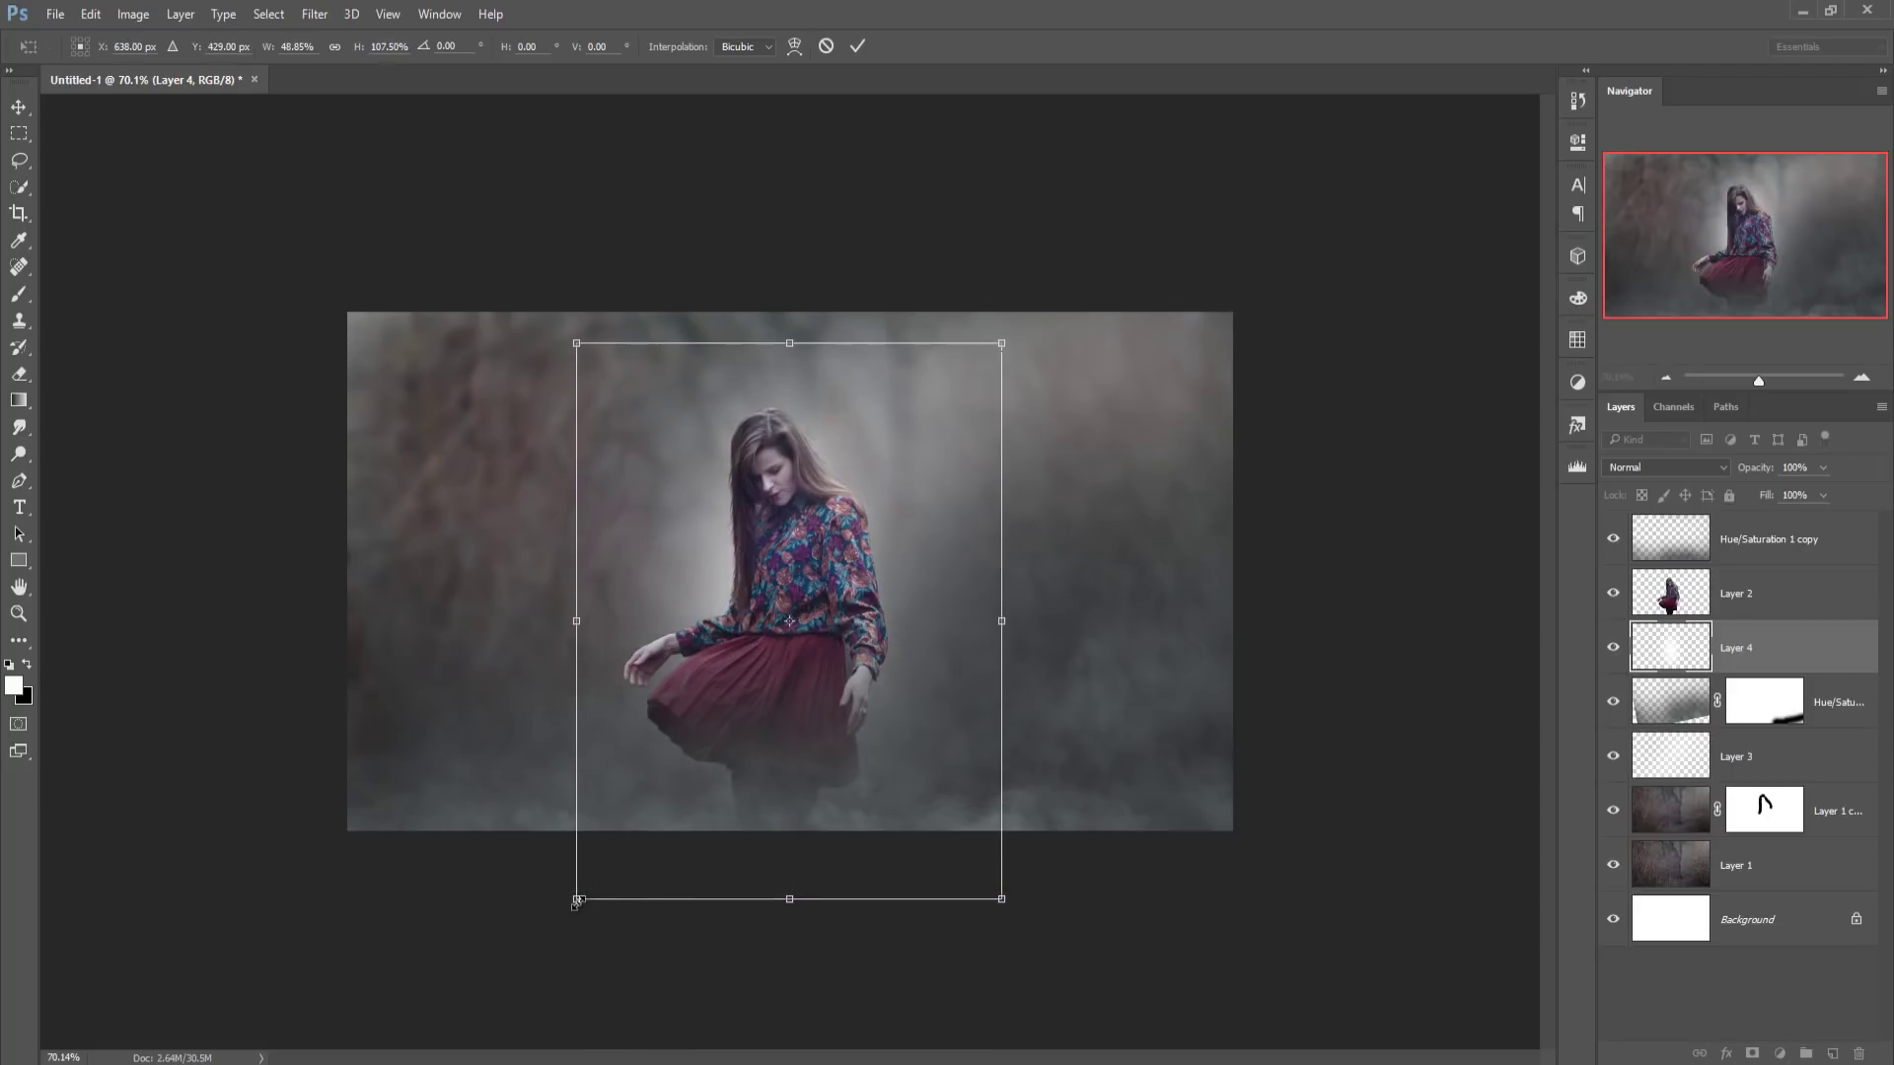
{"action": "left_click_drag", "start_coordinate": [1003, 342], "coordinate": [1028, 322]}
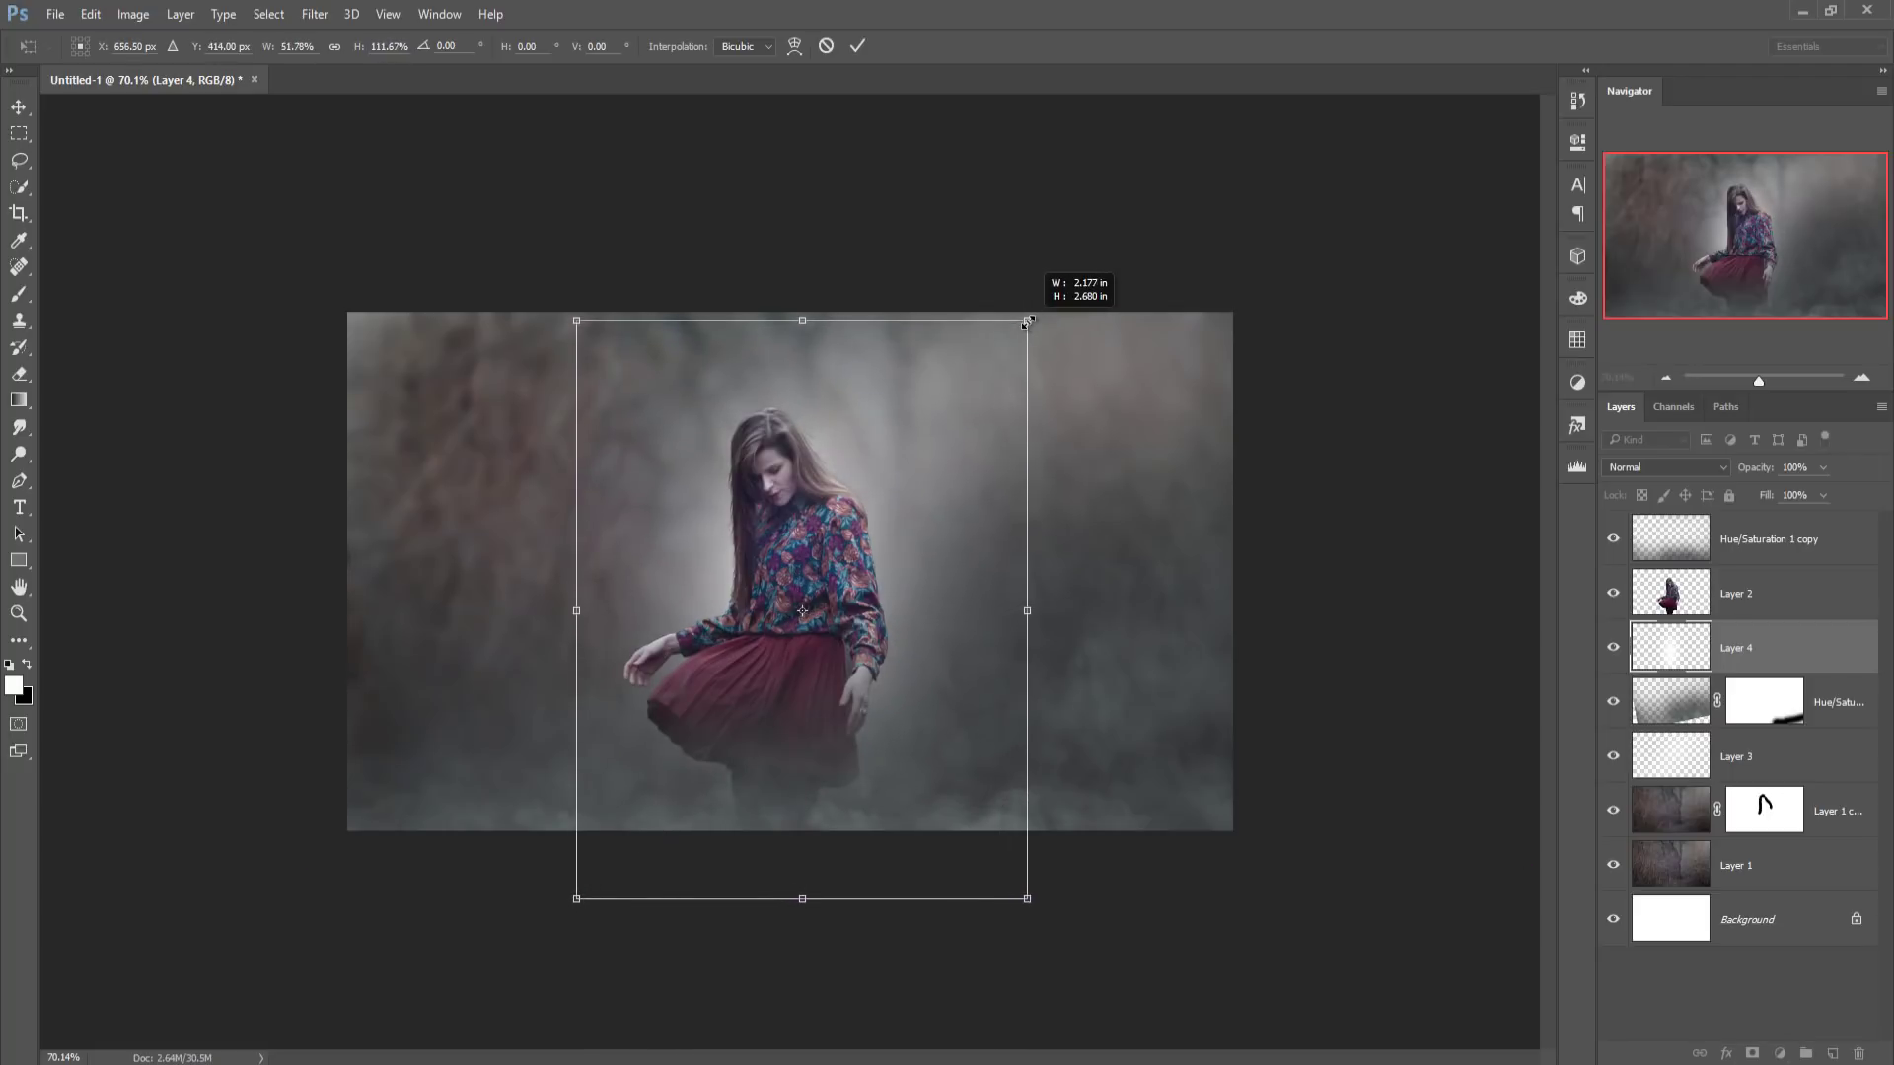
{"action": "left_click_drag", "start_coordinate": [931, 446], "coordinate": [940, 442]}
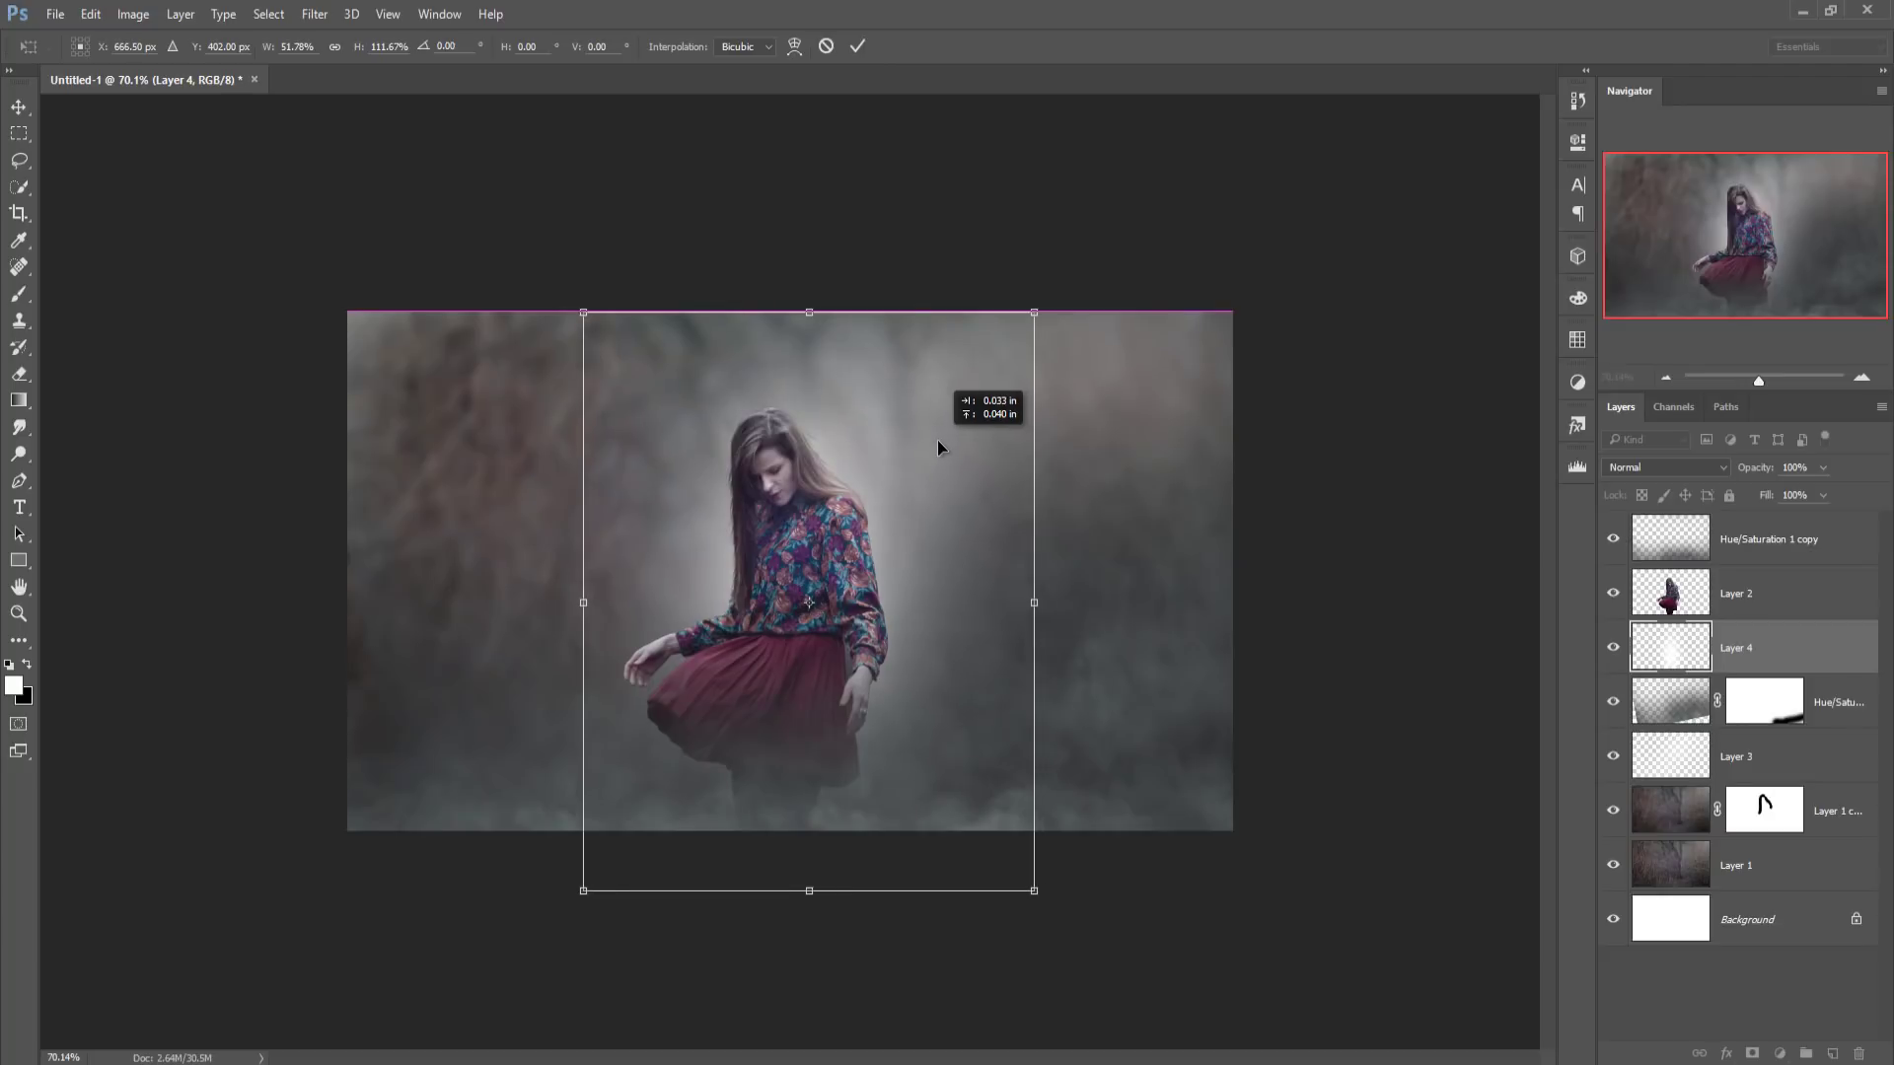
{"action": "left_click", "coordinate": [857, 45]}
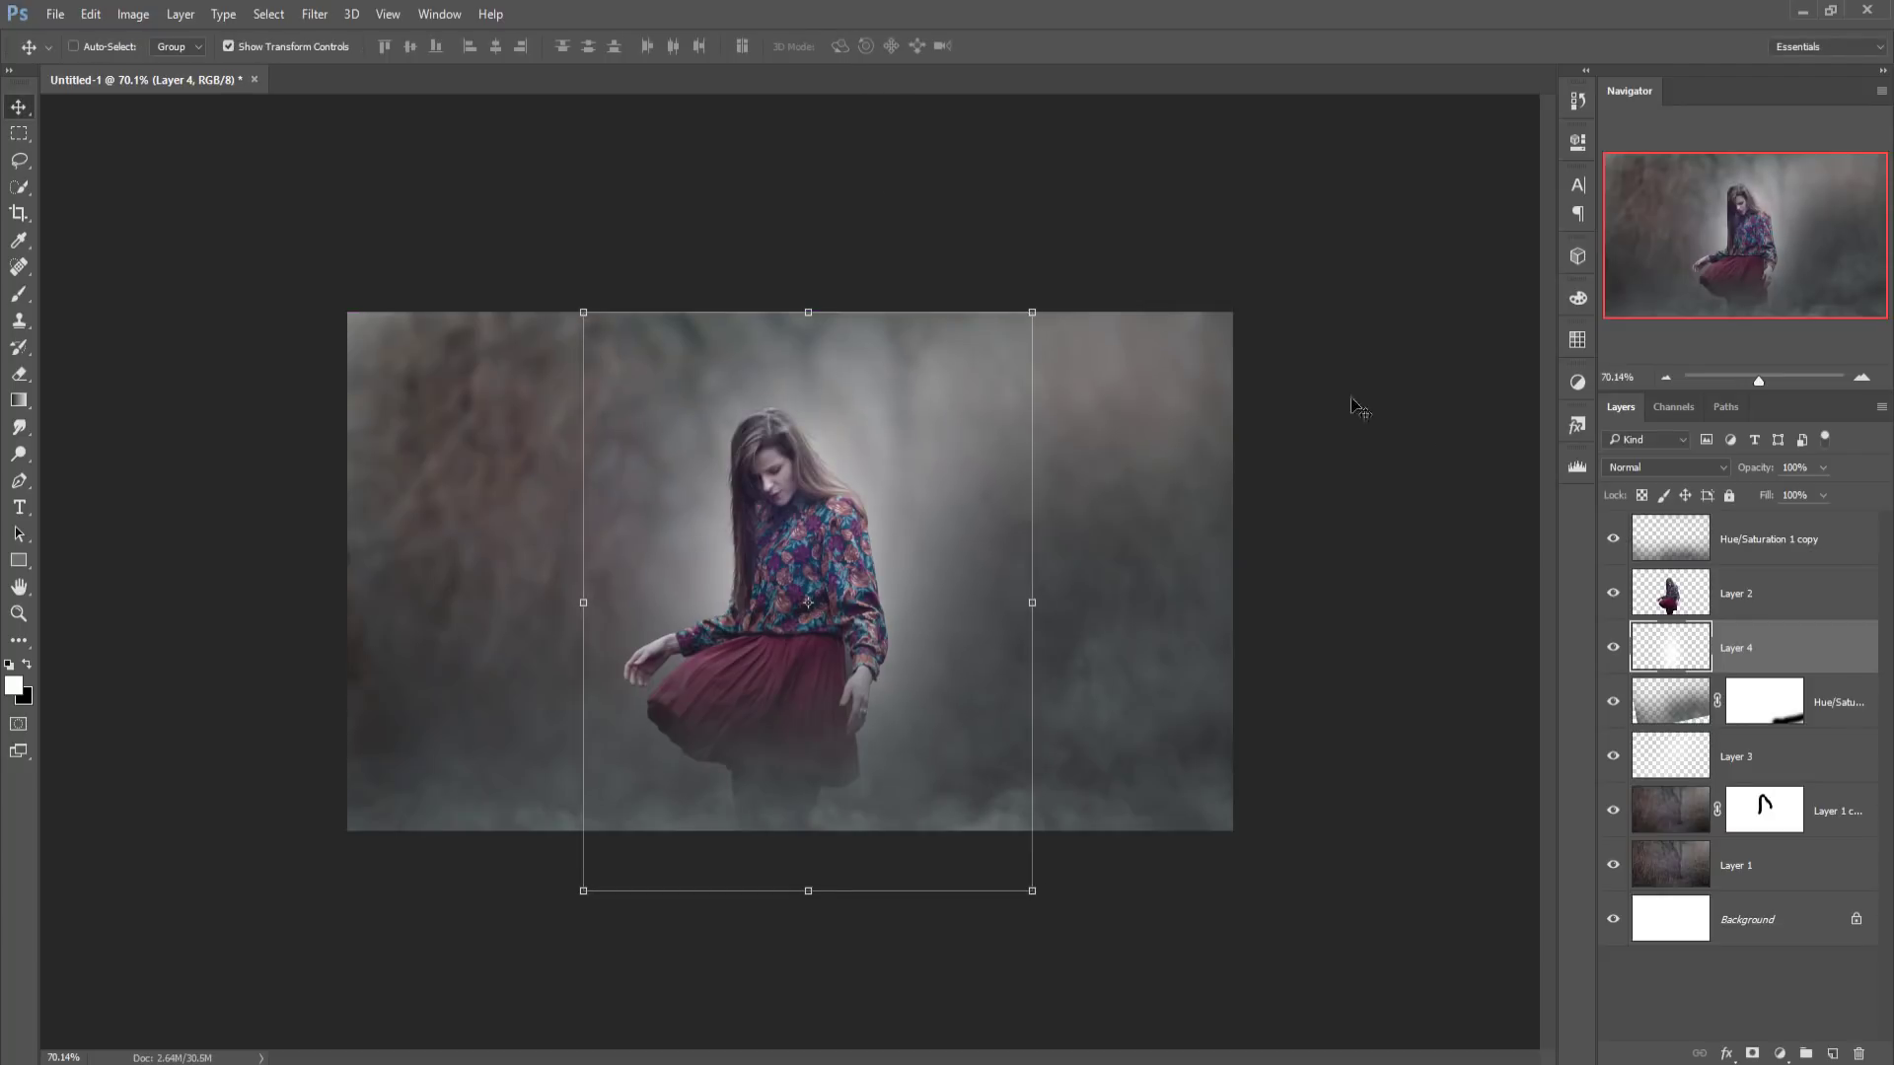
{"action": "left_click", "coordinate": [1823, 467]}
{"action": "mouse_move", "coordinate": [1808, 495]}
{"action": "left_mouse_down"}
{"action": "mouse_move", "coordinate": [1780, 504]}
{"action": "mouse_move", "coordinate": [1796, 503]}
{"action": "left_mouse_up"}
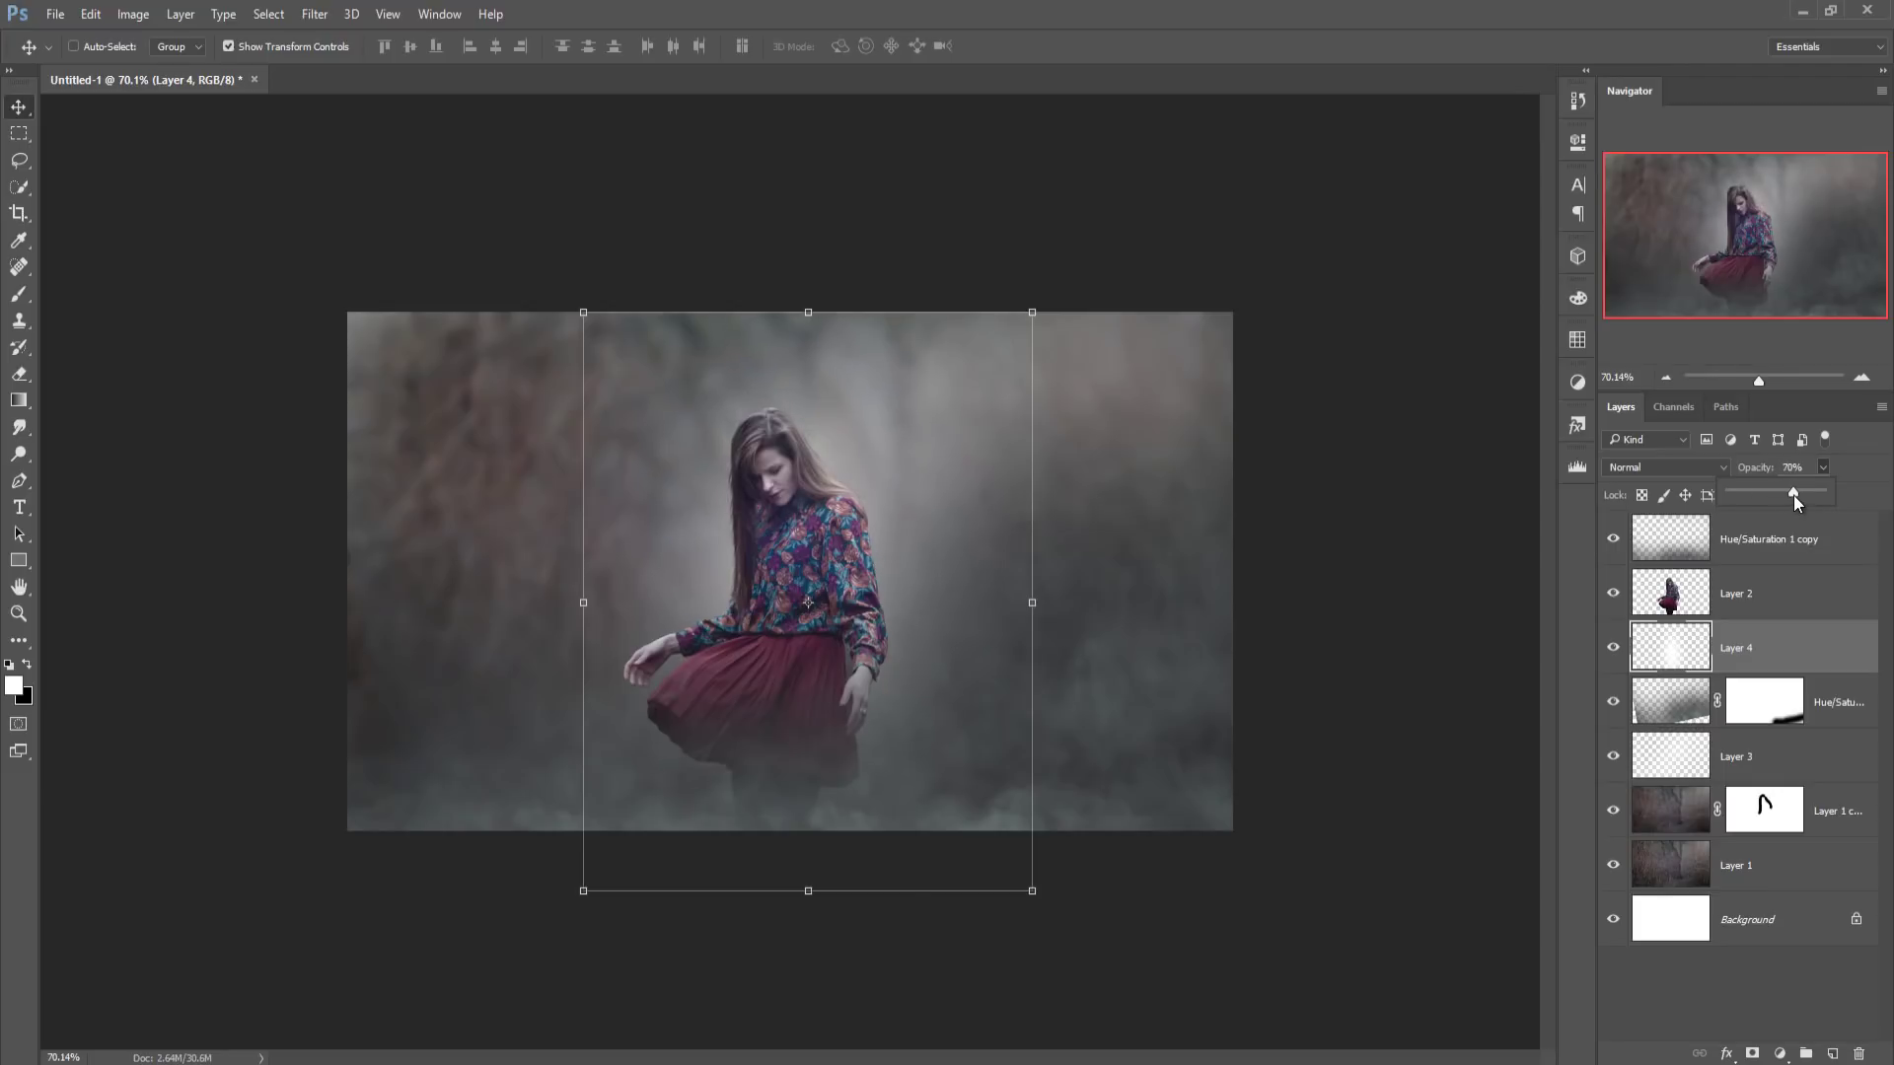
- Duplicate the light-glow layer as Layer 4 copy
{"action": "right_click", "coordinate": [1805, 646]}
{"action": "left_click", "coordinate": [1598, 221]}
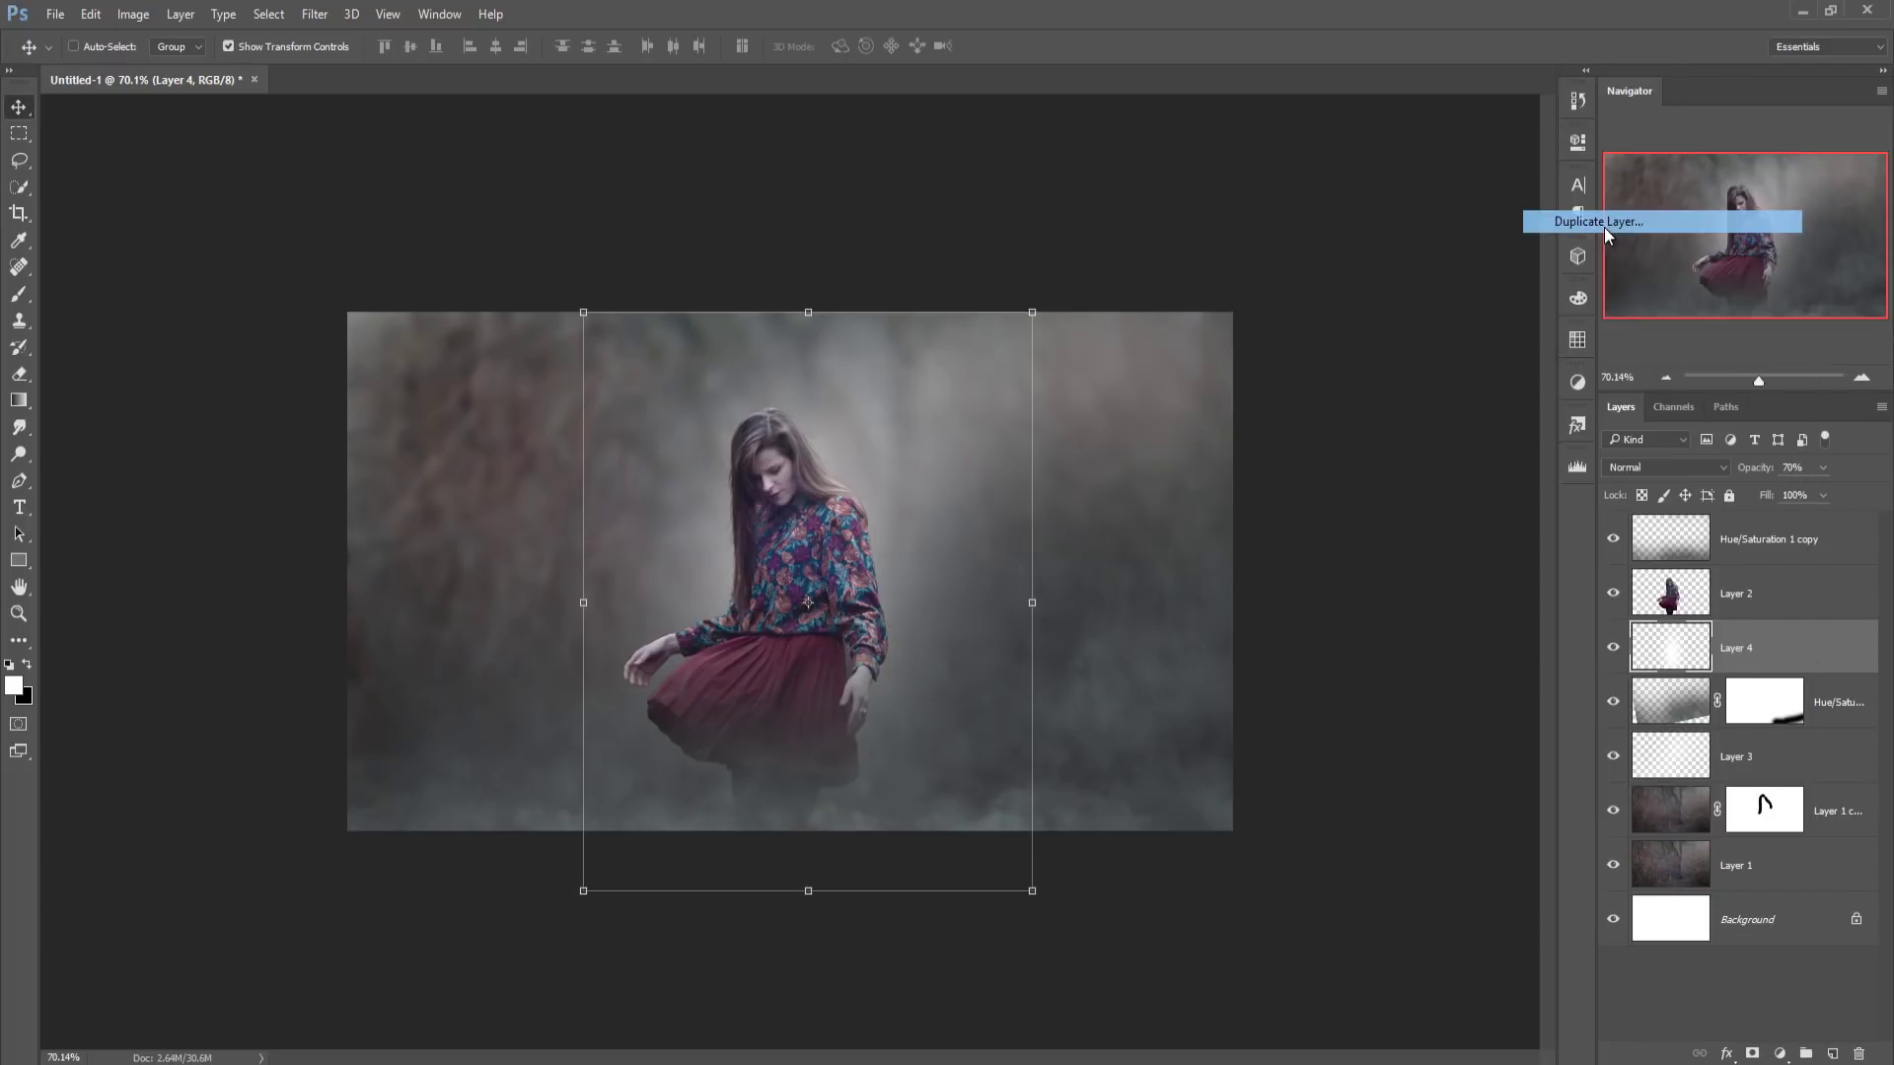
{"action": "left_click", "coordinate": [1112, 327]}
- Rotate Layer 4 copy about -139° onto the top edge at 37% opacity
{"action": "left_click_drag", "start_coordinate": [899, 526], "coordinate": [1099, 224]}
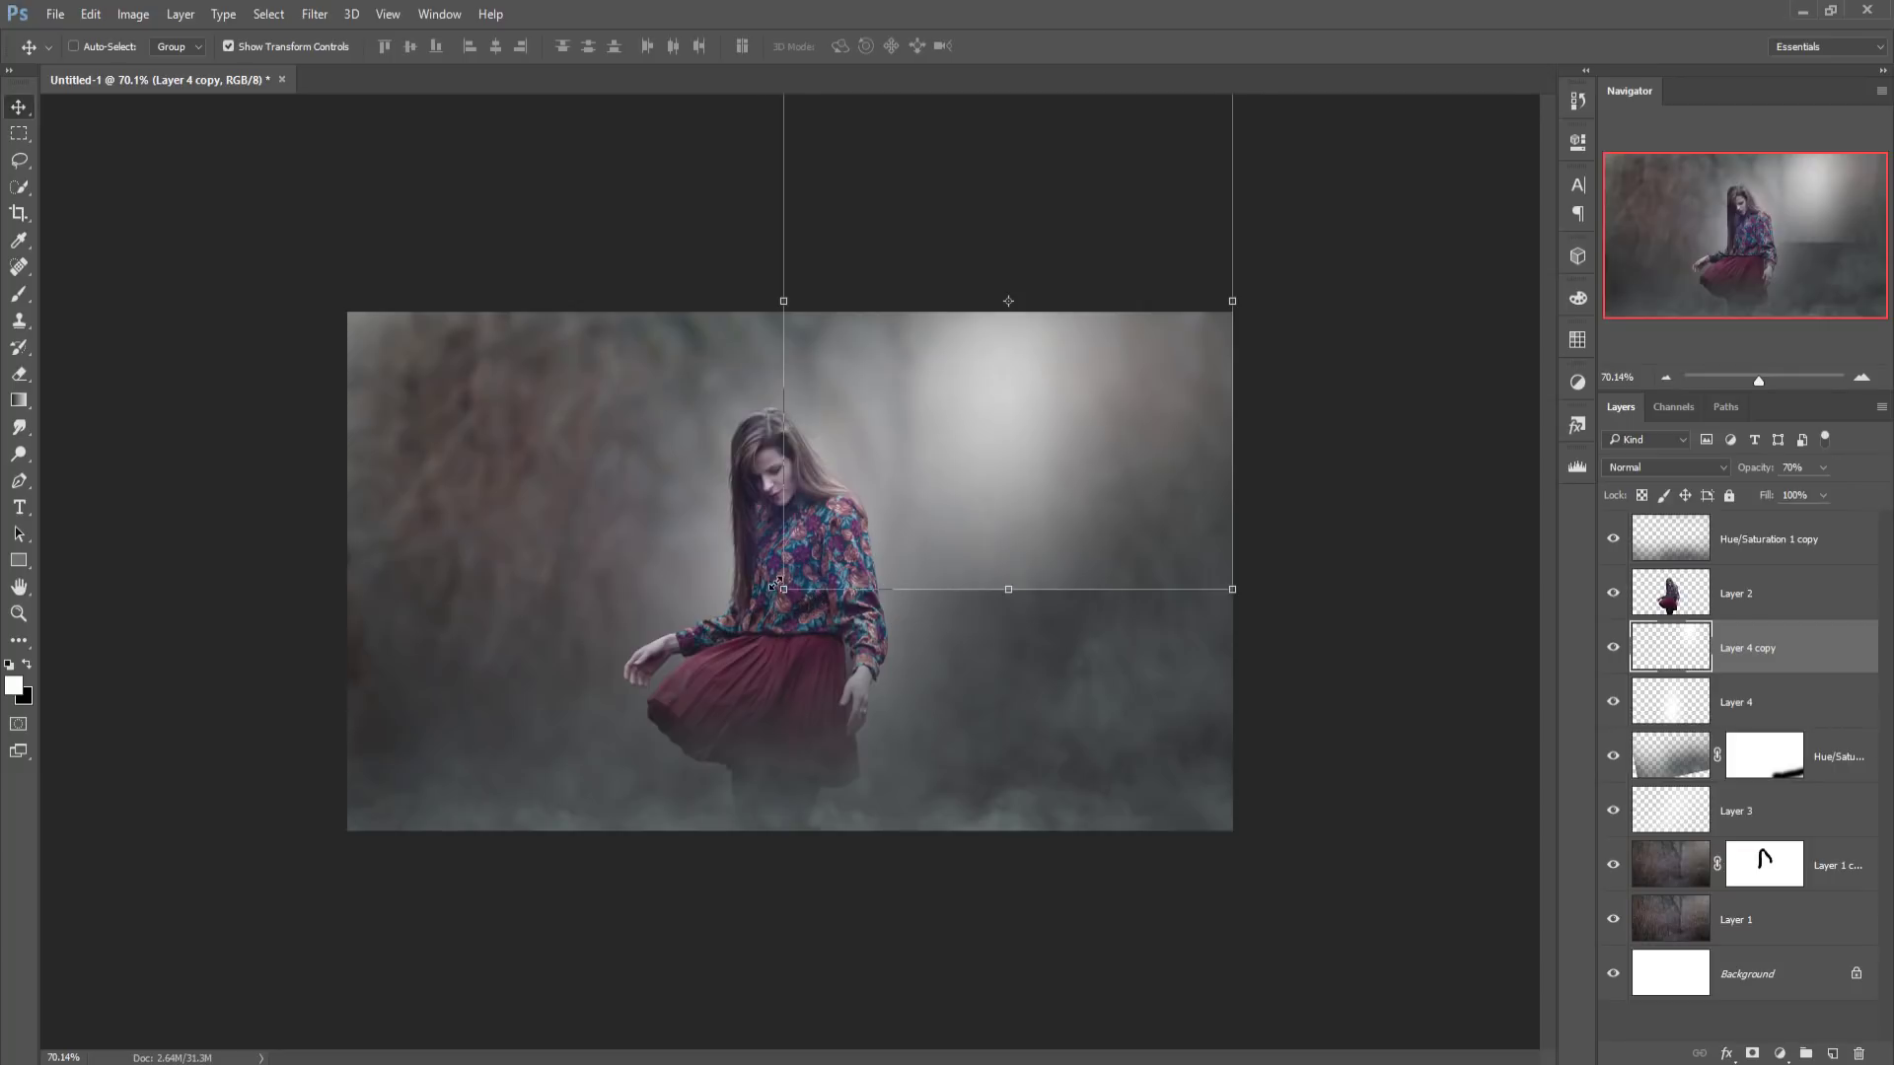
{"action": "left_click_drag", "start_coordinate": [779, 606], "coordinate": [1561, 259]}
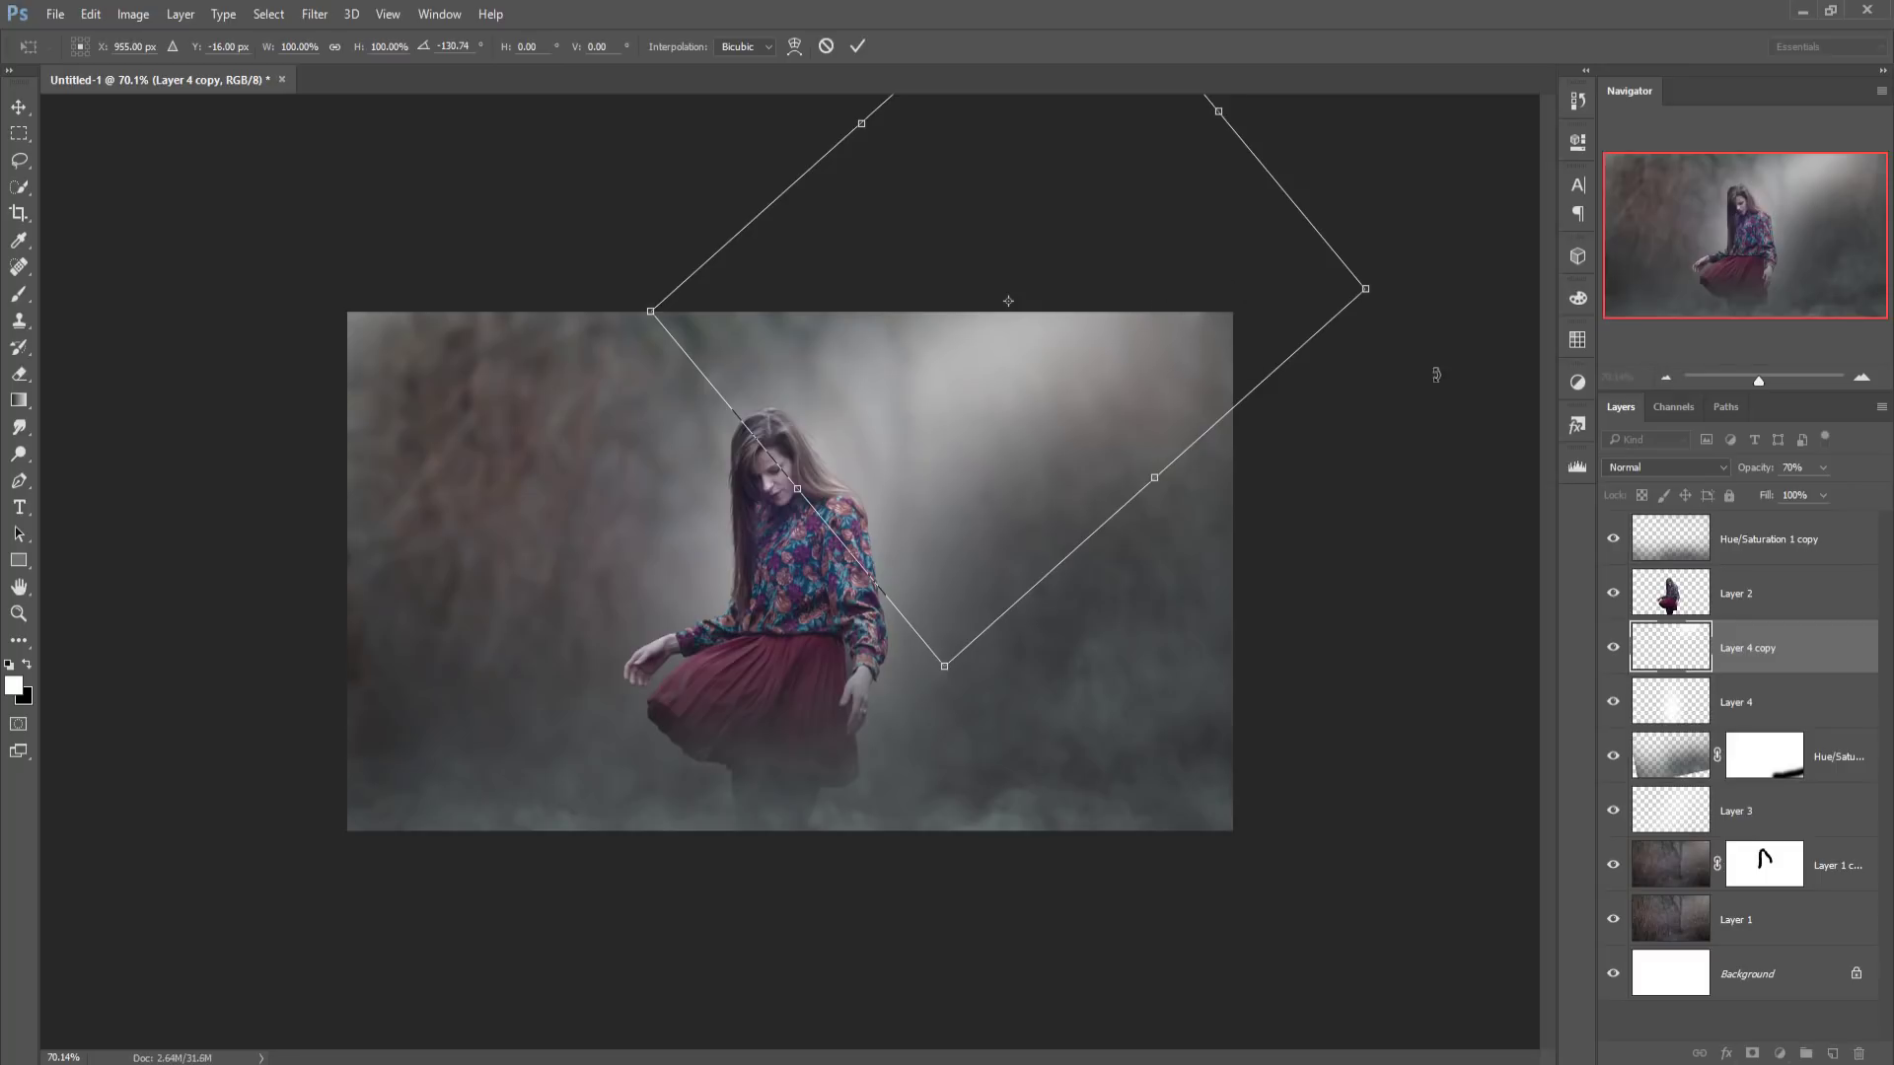
{"action": "left_click_drag", "start_coordinate": [1442, 336], "coordinate": [1428, 283]}
{"action": "left_click_drag", "start_coordinate": [1020, 395], "coordinate": [963, 413]}
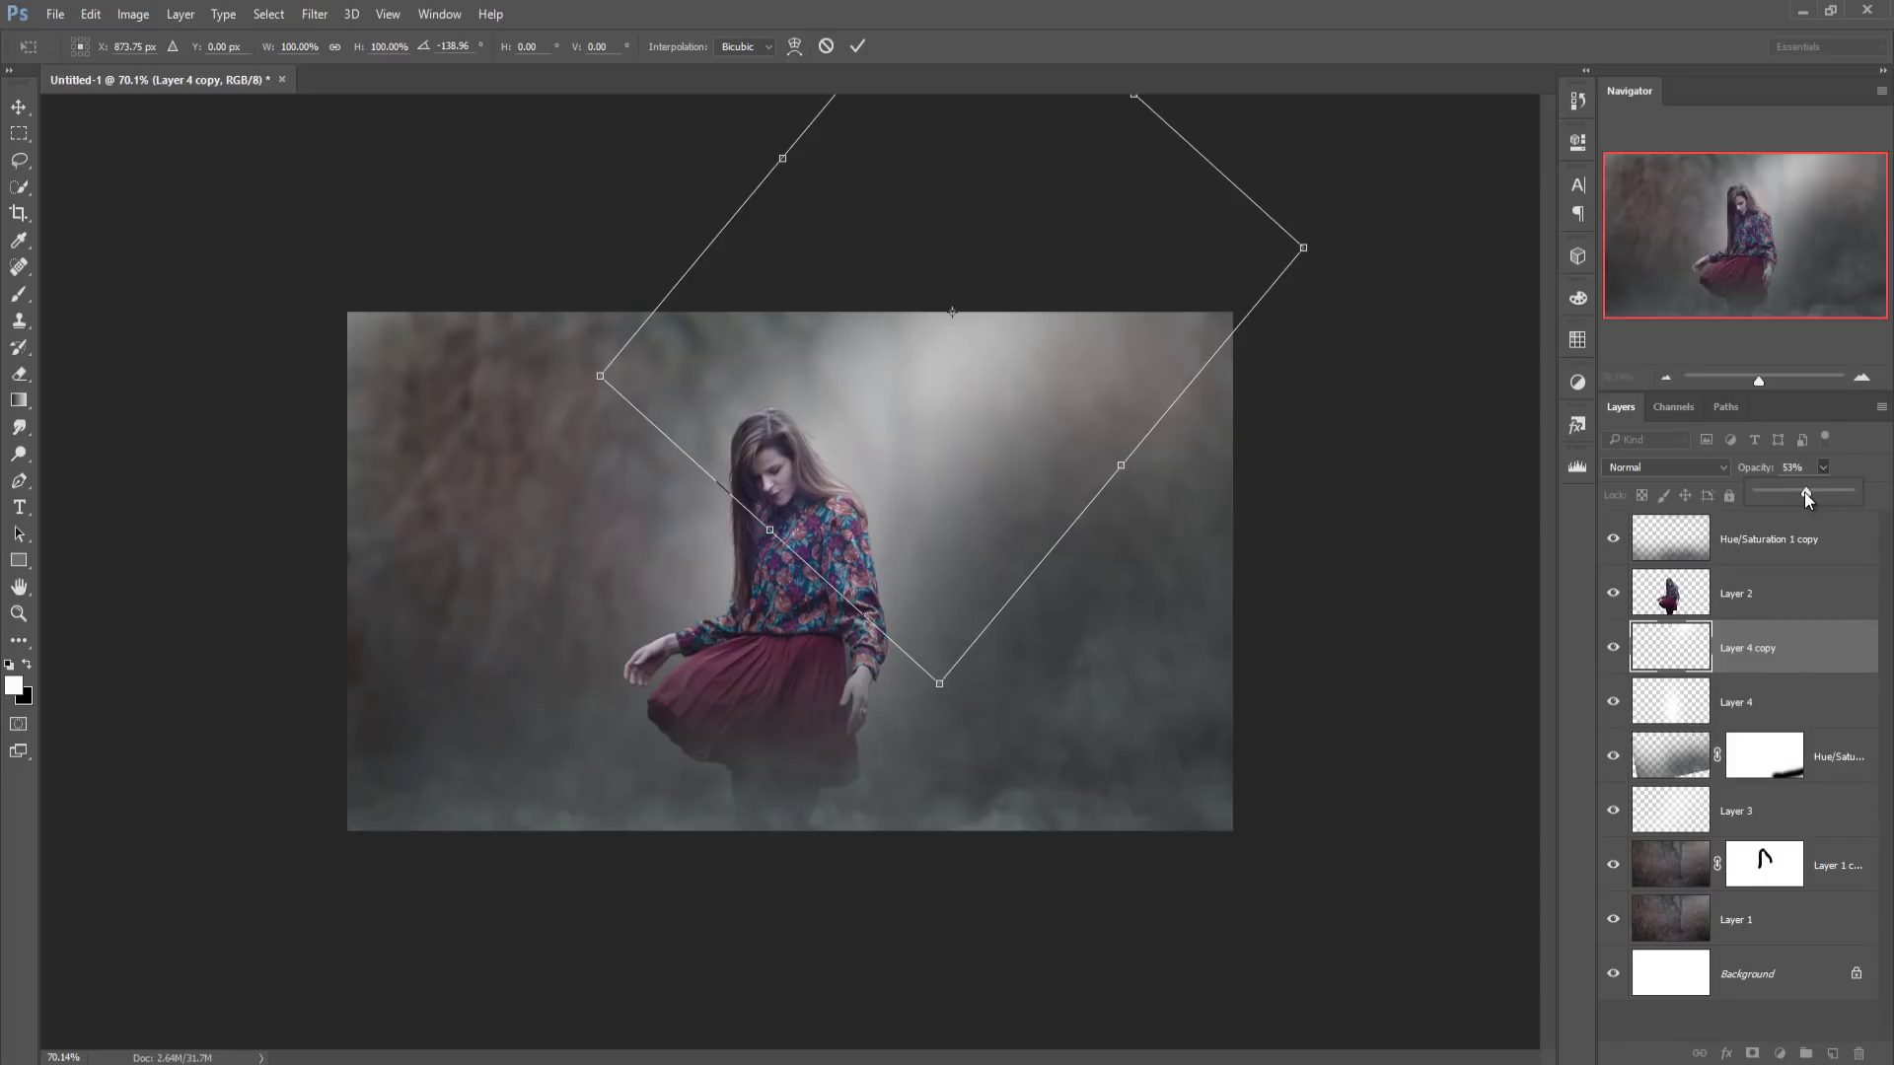
{"action": "left_click_drag", "start_coordinate": [1805, 493], "coordinate": [1803, 494]}
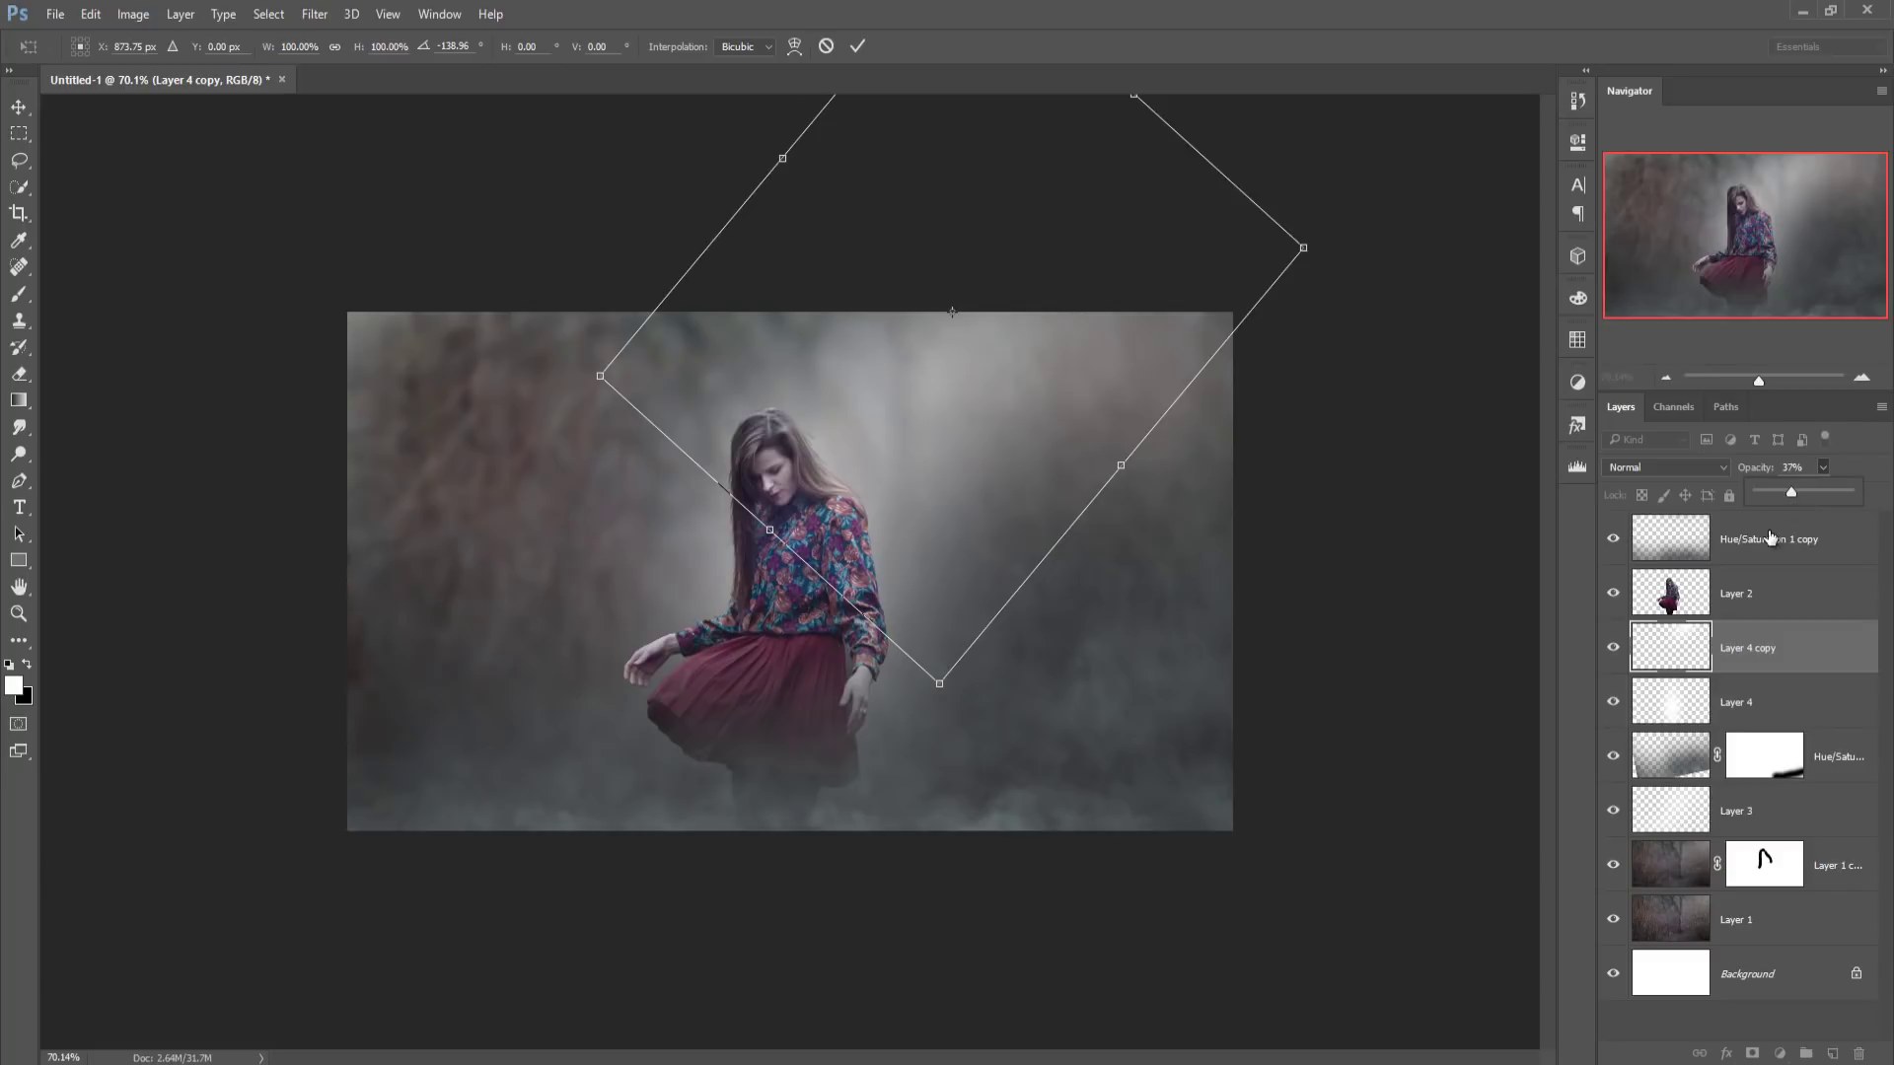
{"action": "left_click", "coordinate": [857, 47]}
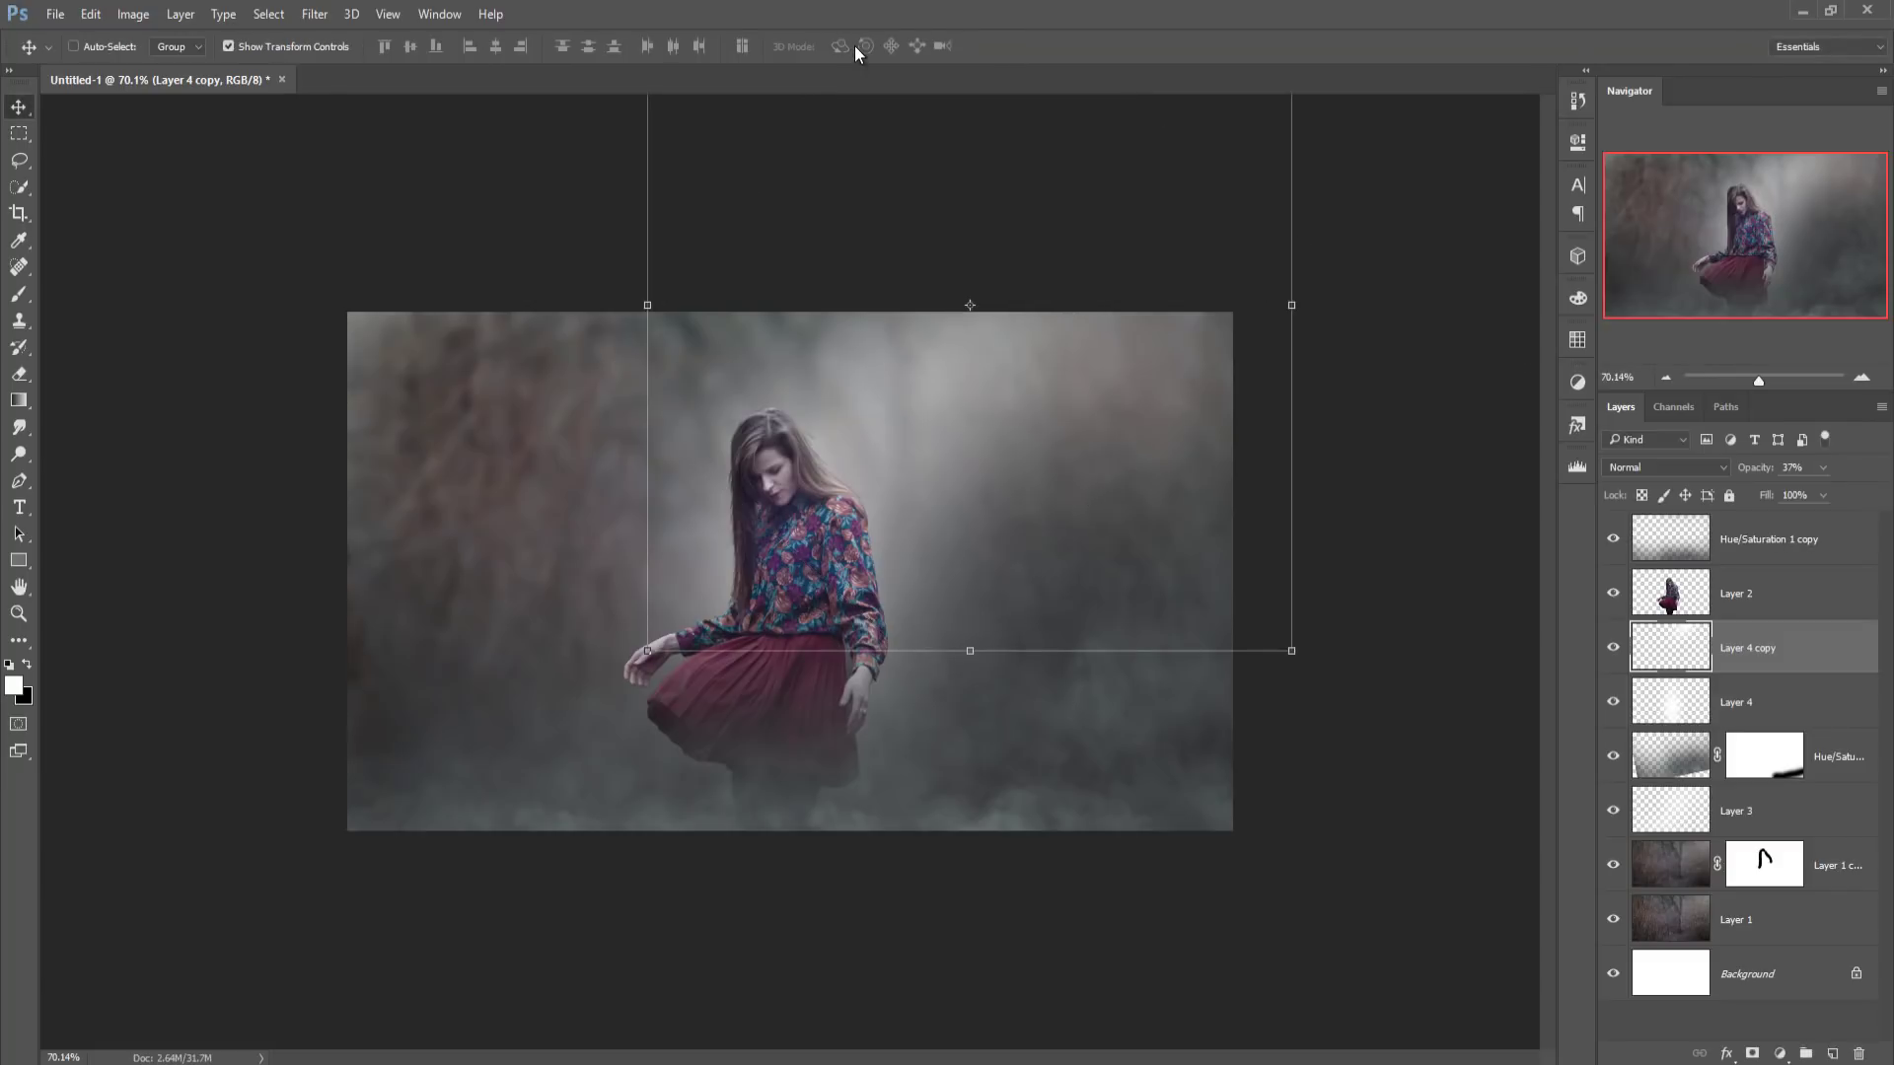
{"action": "left_click", "coordinate": [1815, 541]}
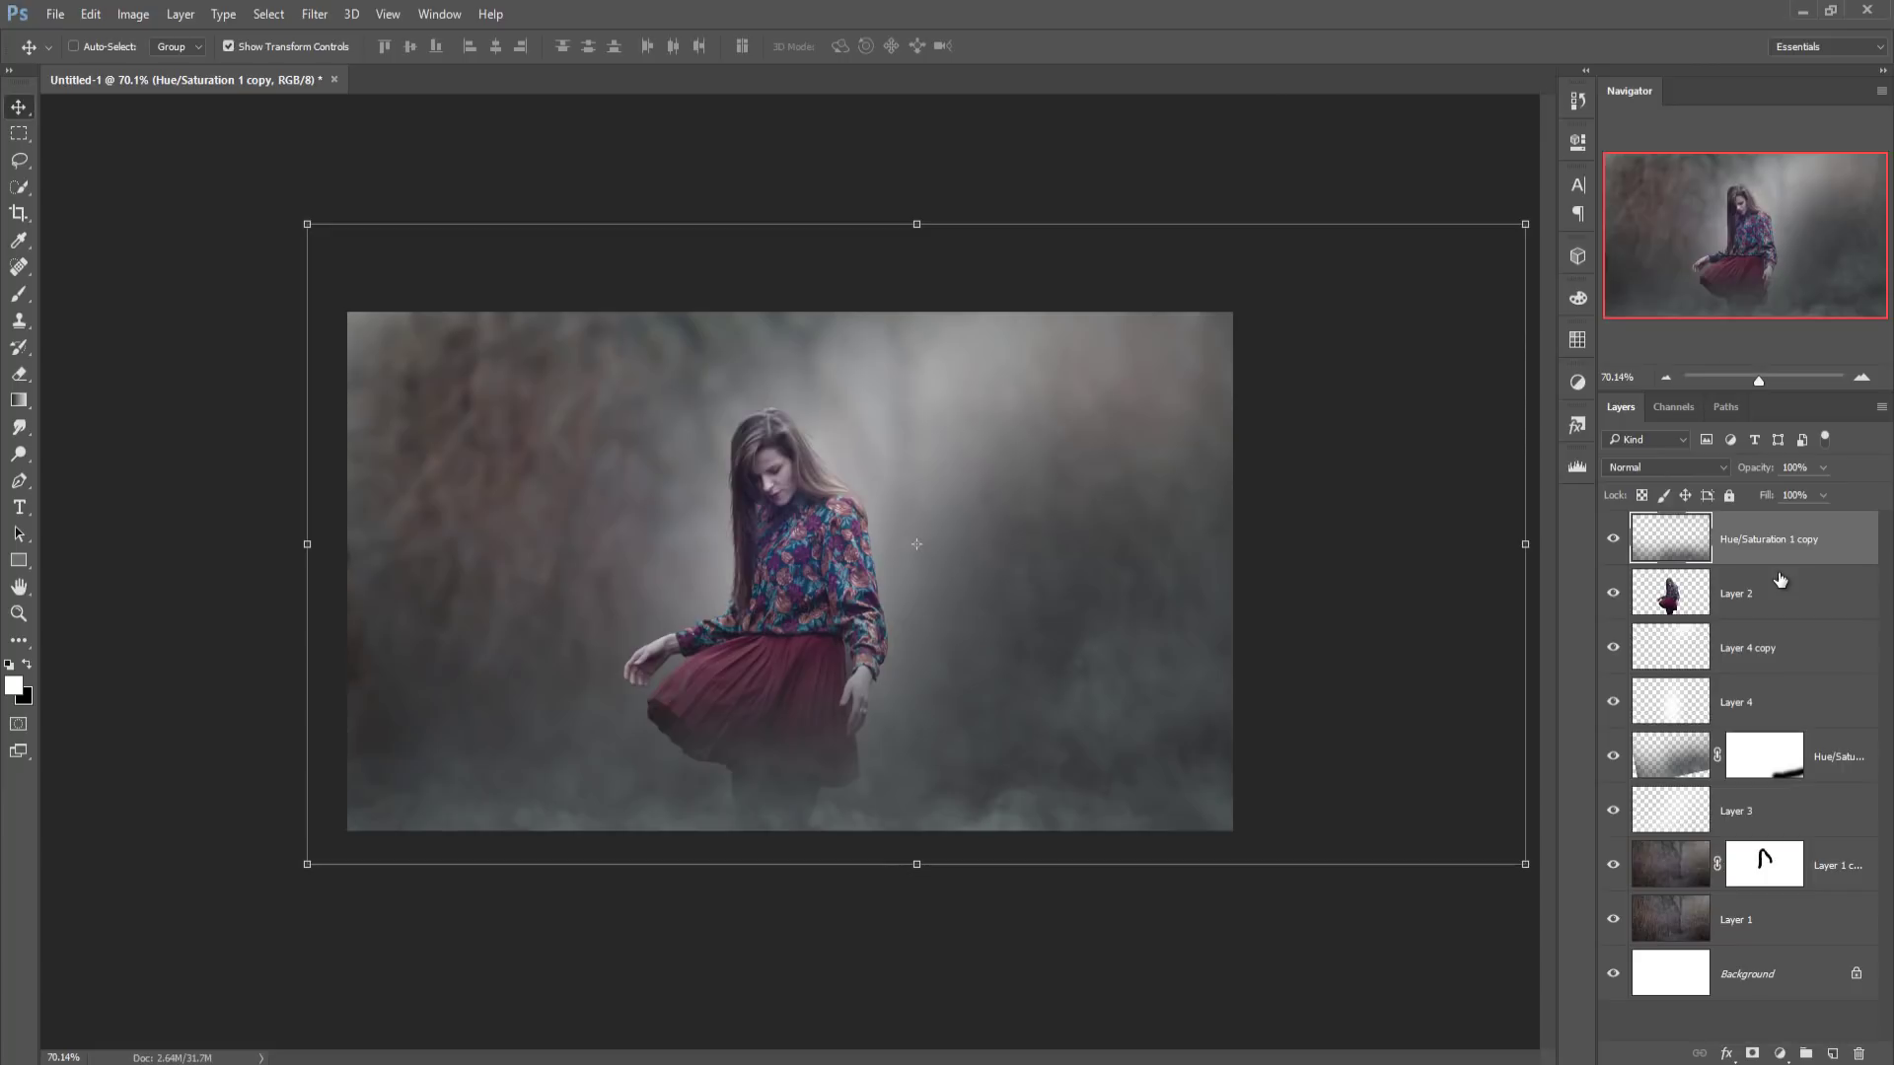
- Add a 50% grey-filled layer above Layer 2, clipped to it in Overlay mode
{"action": "left_click", "coordinate": [1778, 599]}
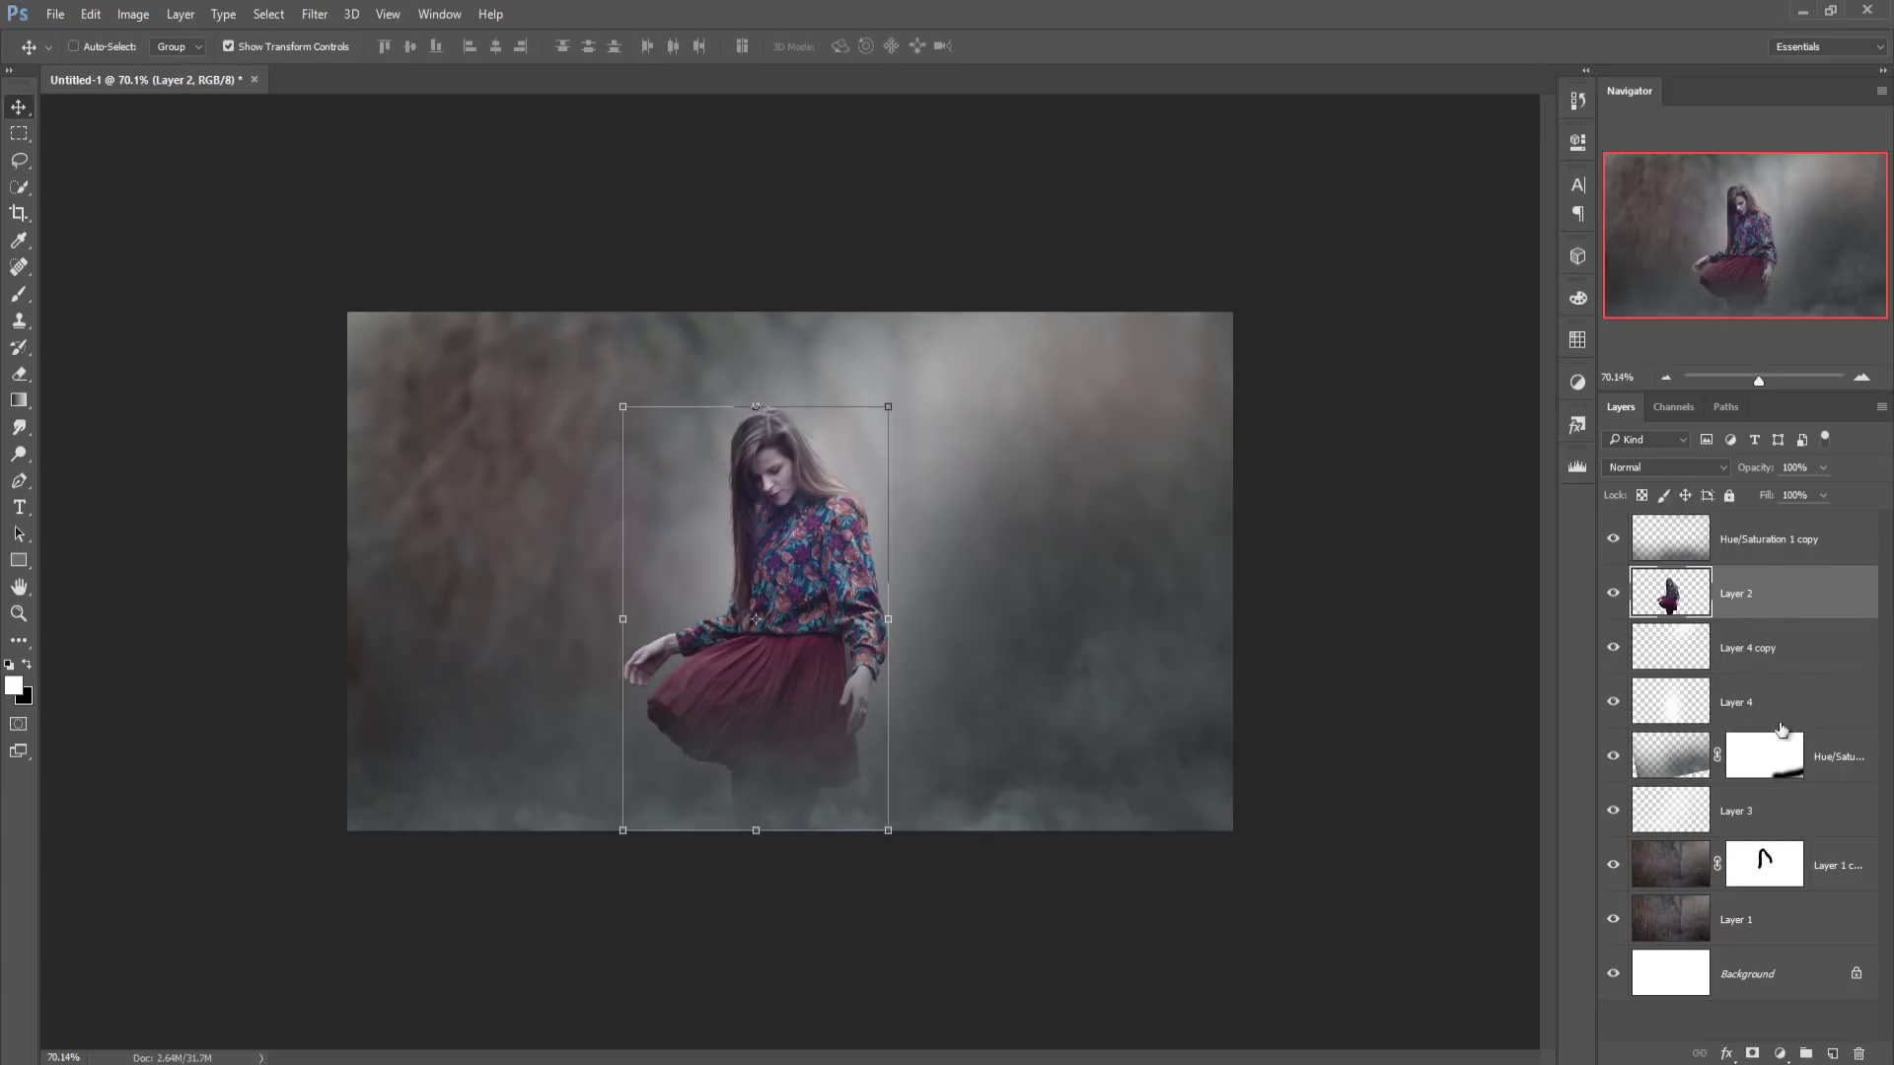
{"action": "left_click", "coordinate": [1833, 1054]}
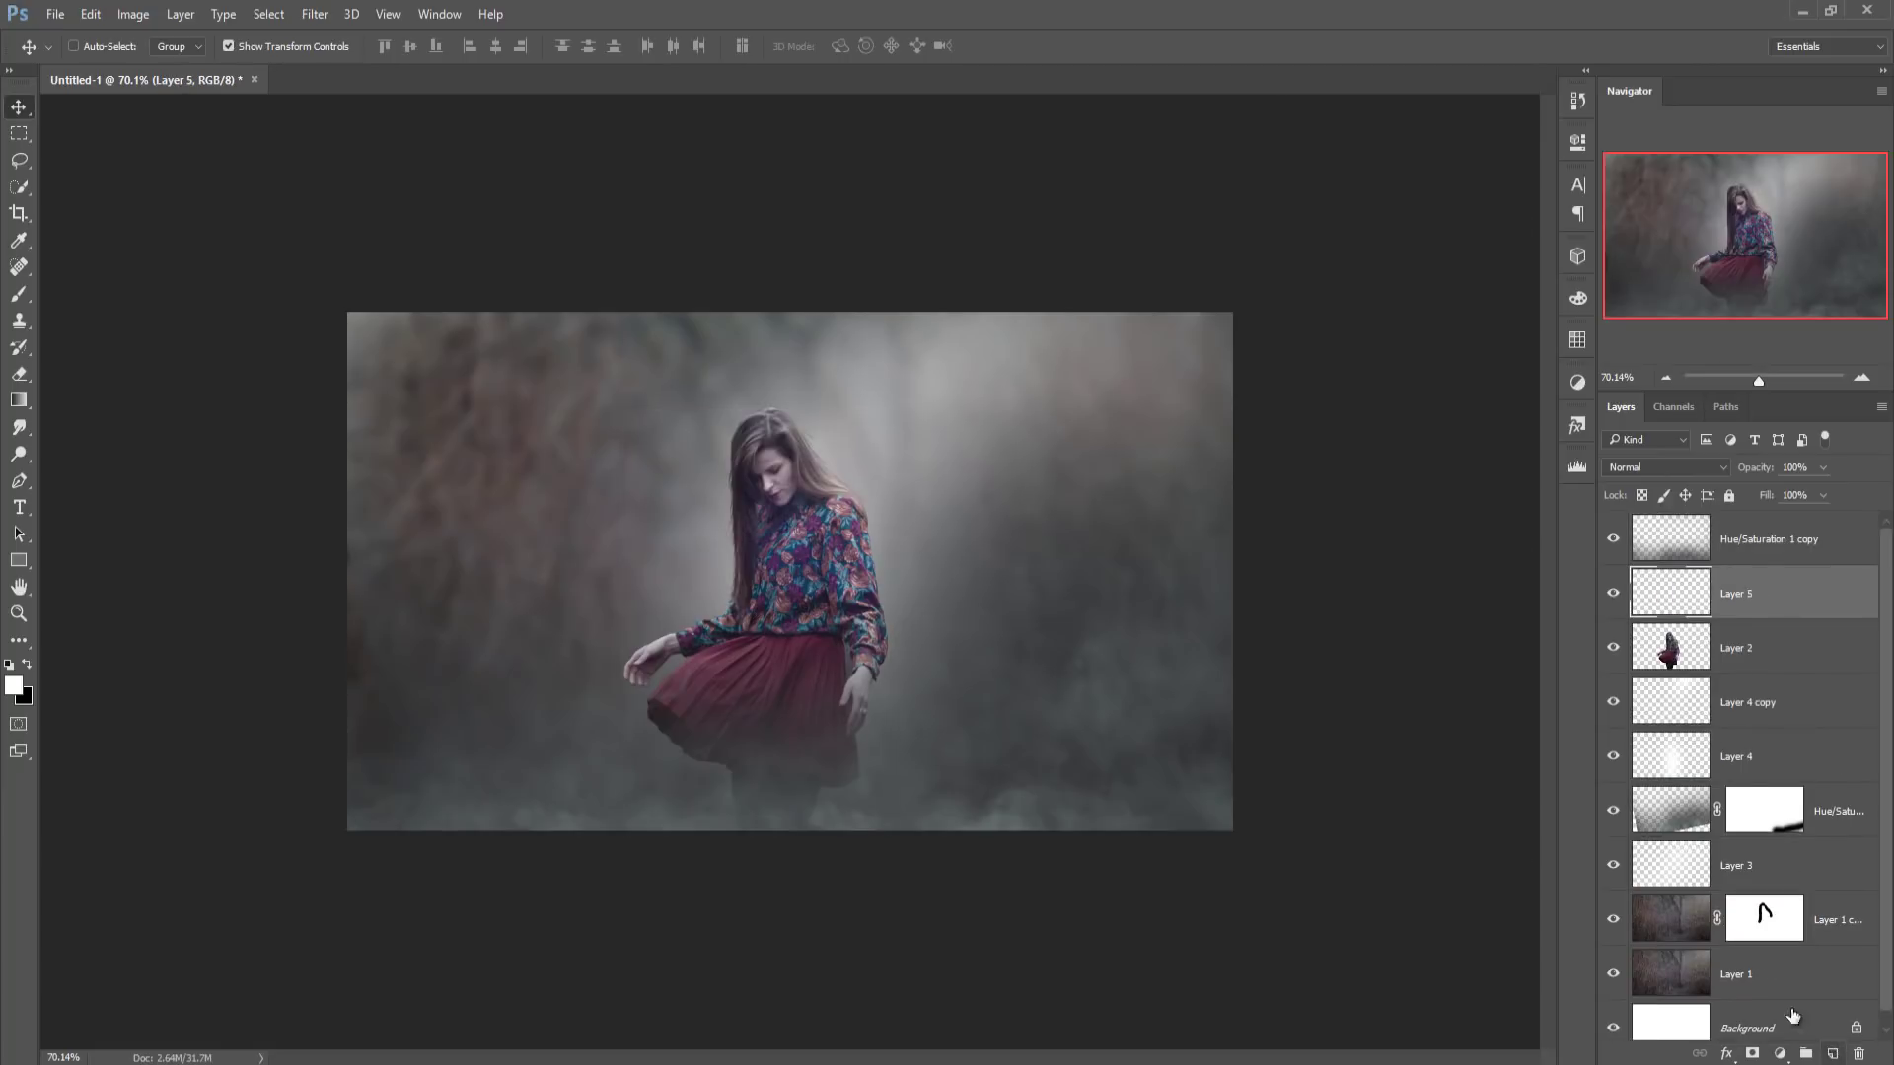
{"action": "left_click", "coordinate": [91, 14]}
{"action": "left_click", "coordinate": [198, 308]}
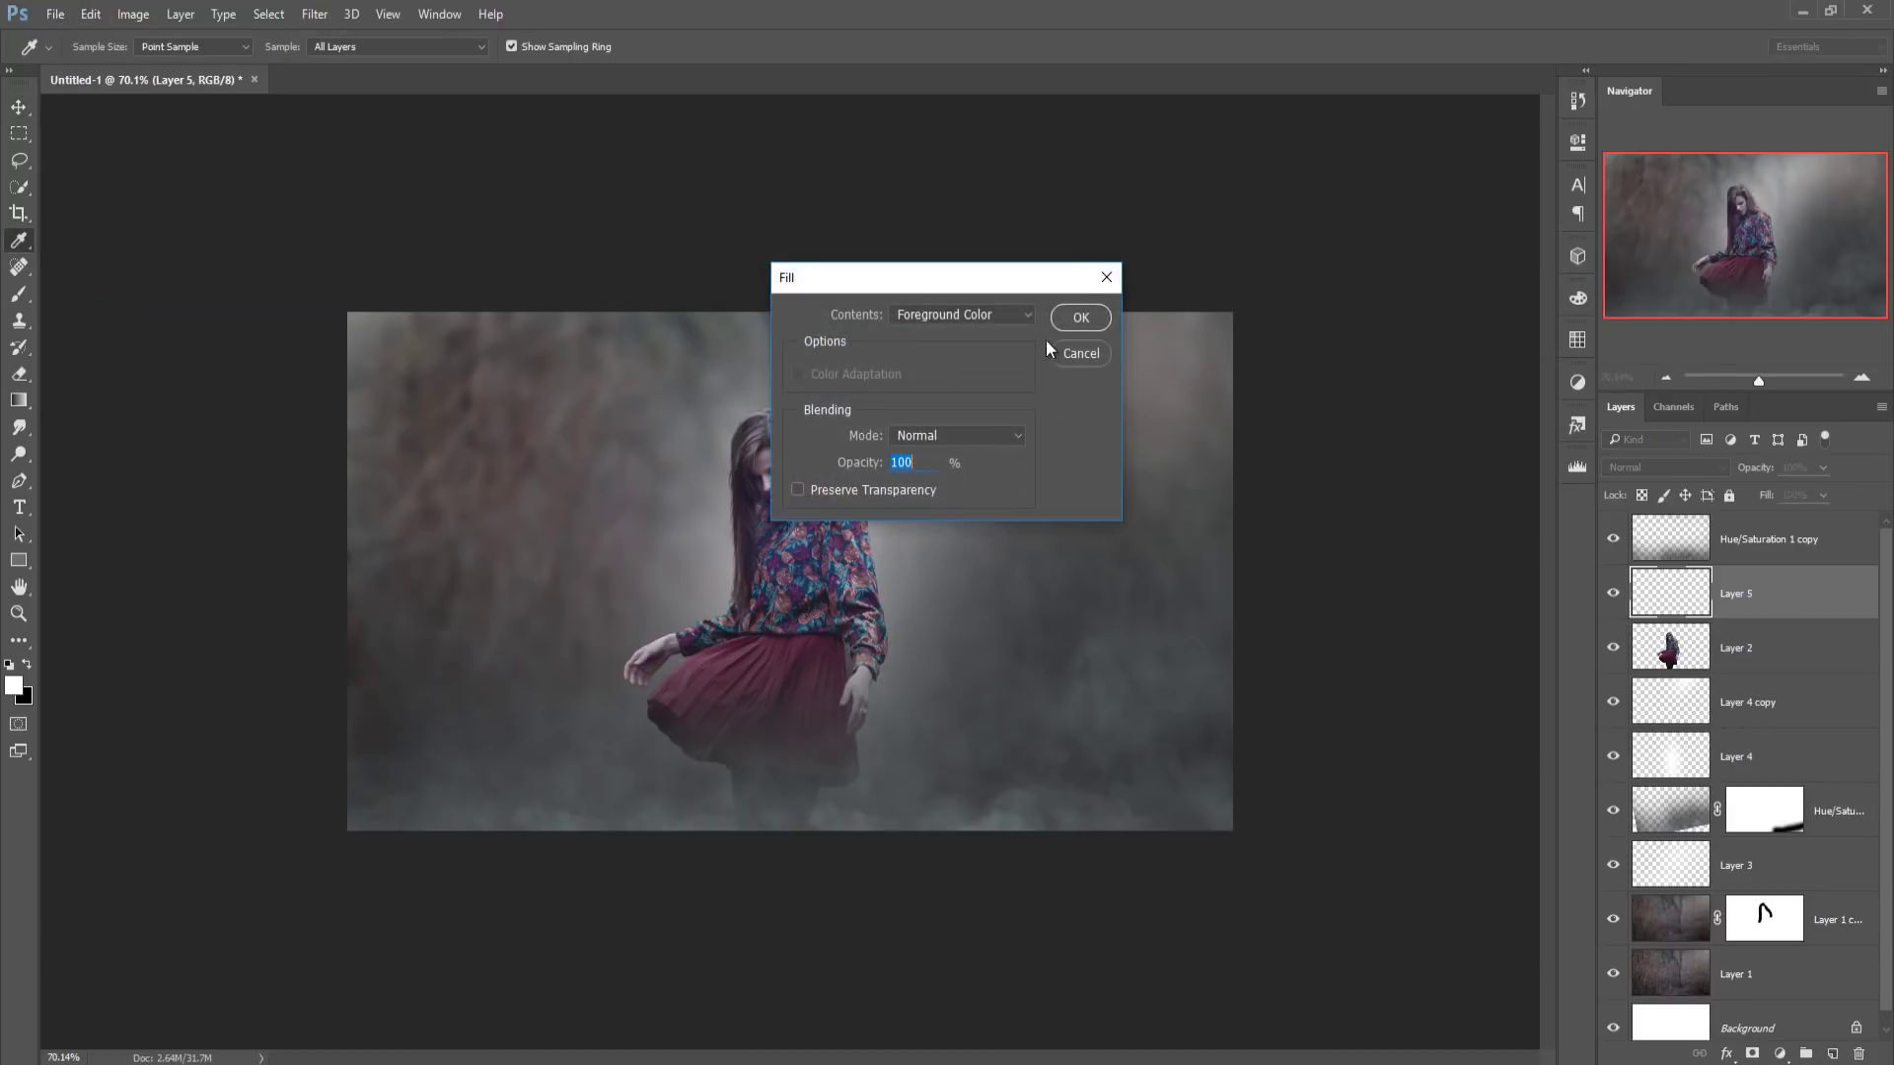
{"action": "left_click", "coordinate": [1023, 326]}
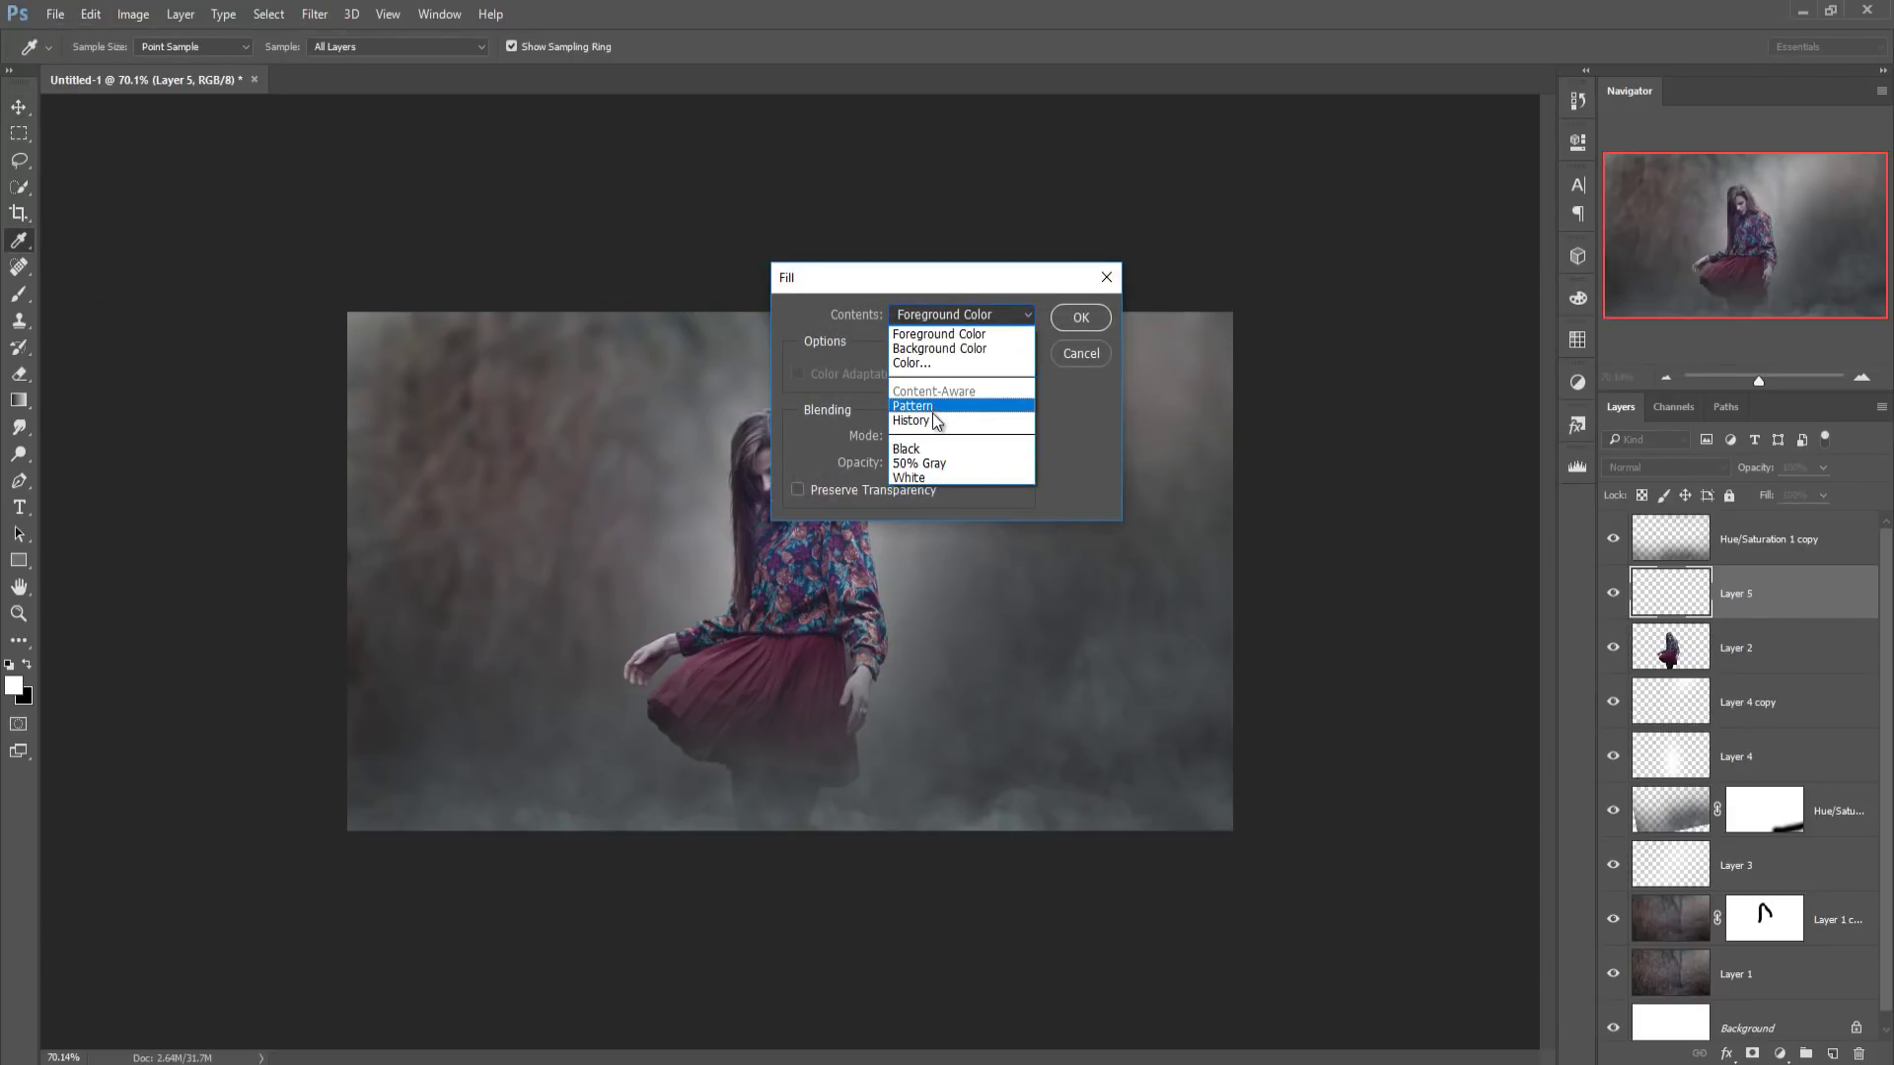
{"action": "left_click", "coordinate": [936, 464]}
{"action": "left_click", "coordinate": [1082, 317]}
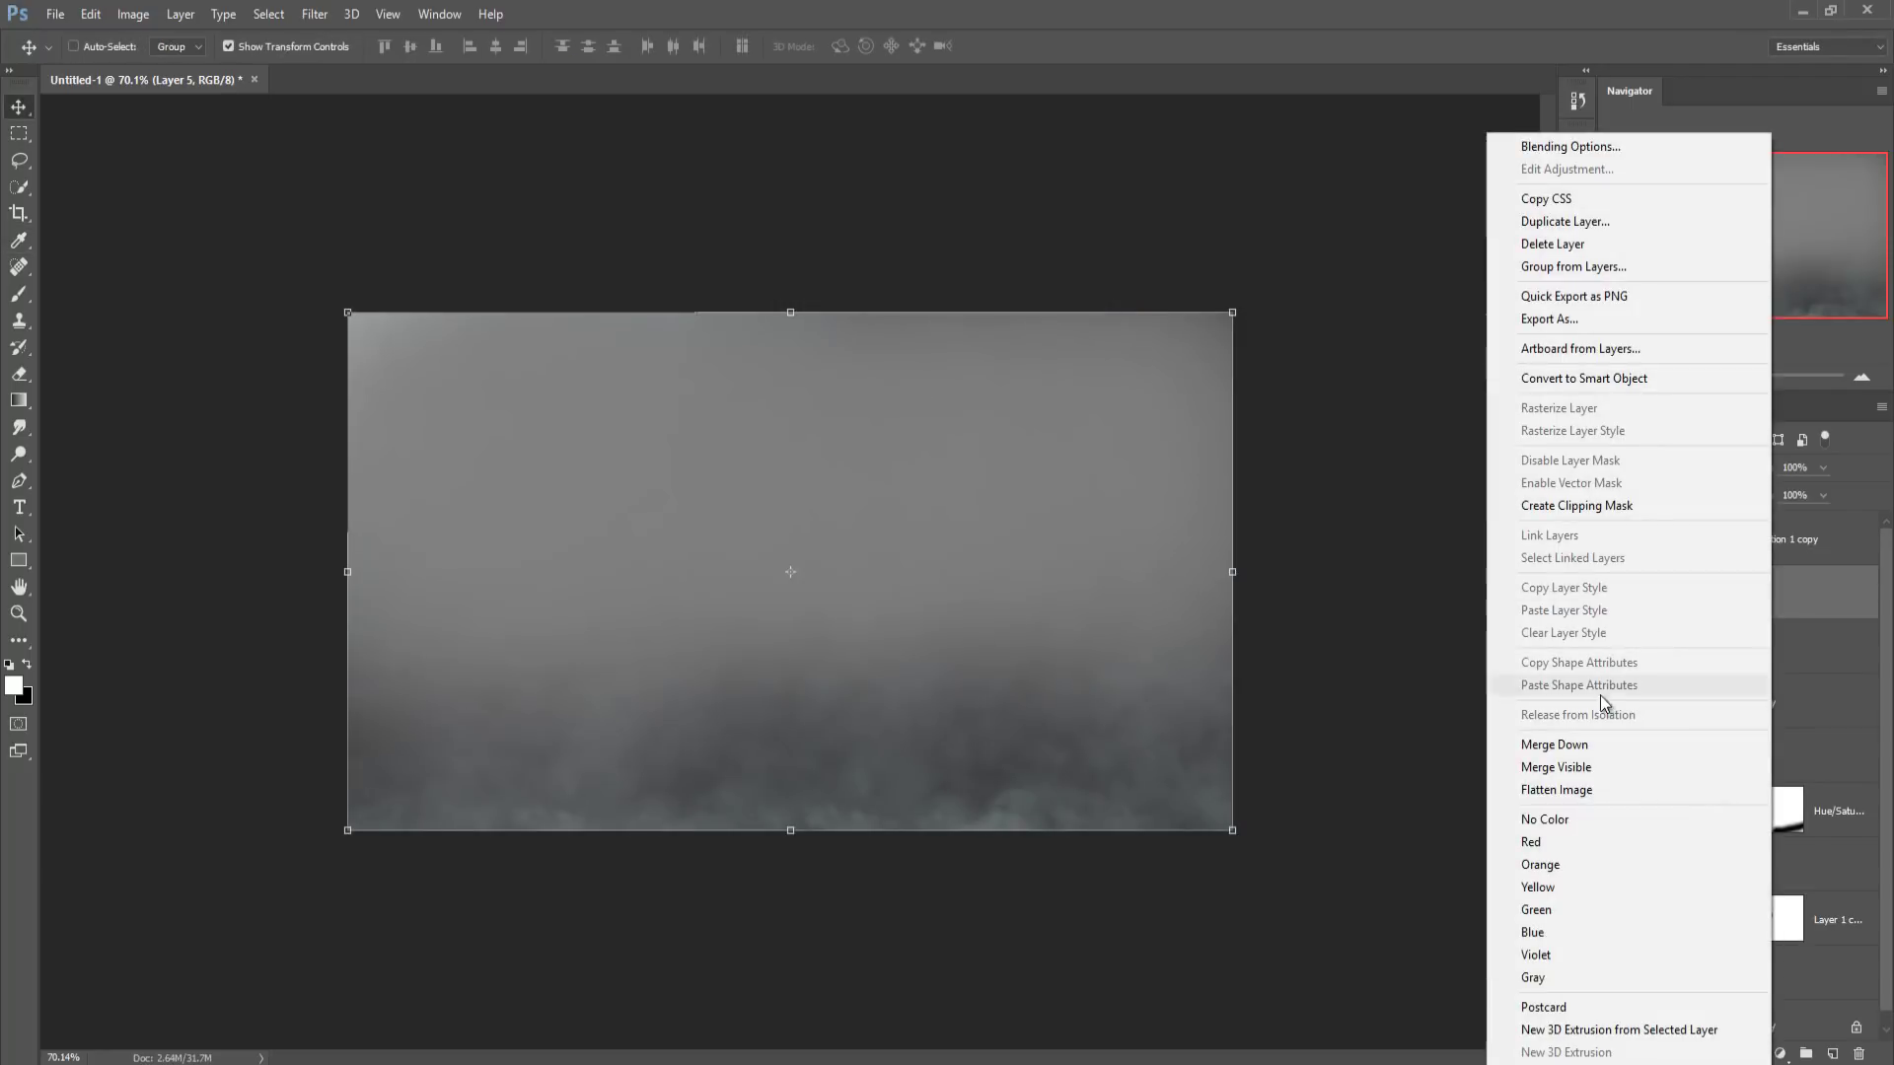
{"action": "left_click", "coordinate": [1585, 507]}
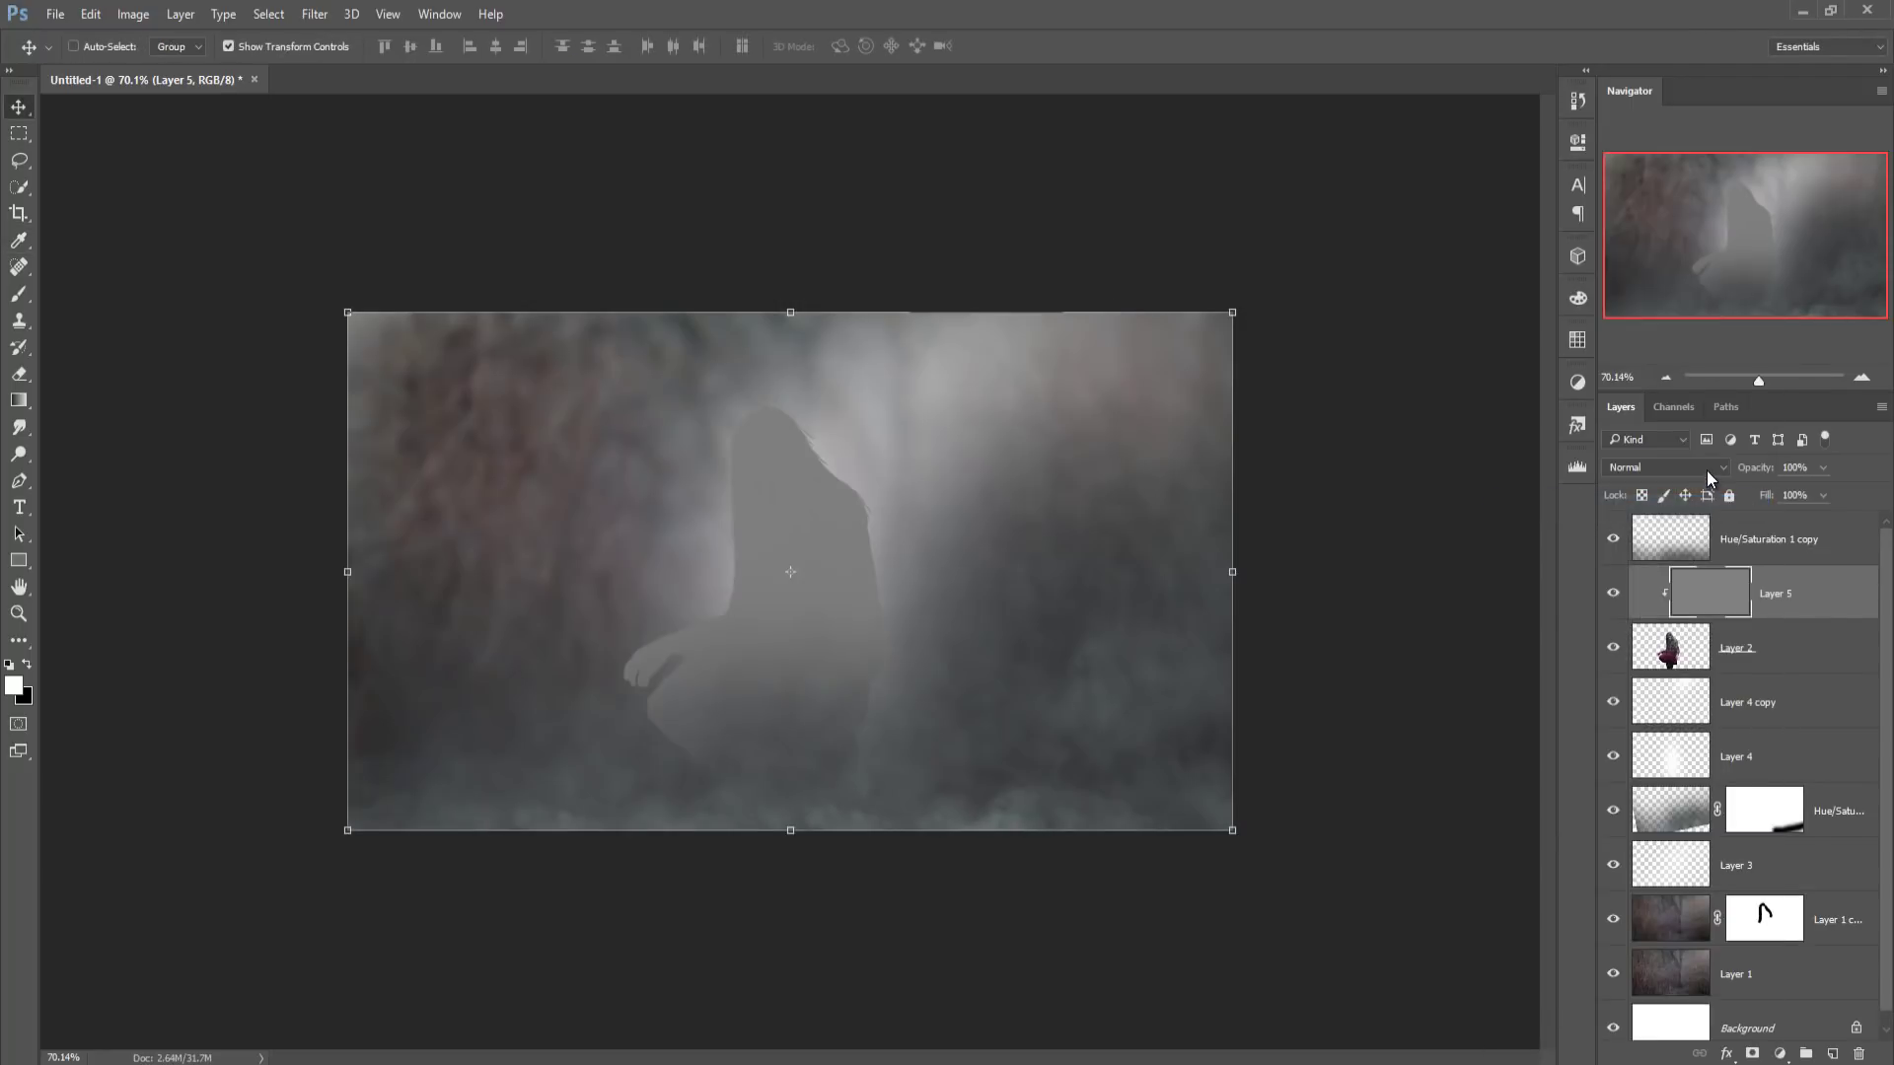
{"action": "left_click", "coordinate": [1665, 468]}
{"action": "left_click", "coordinate": [1643, 671]}
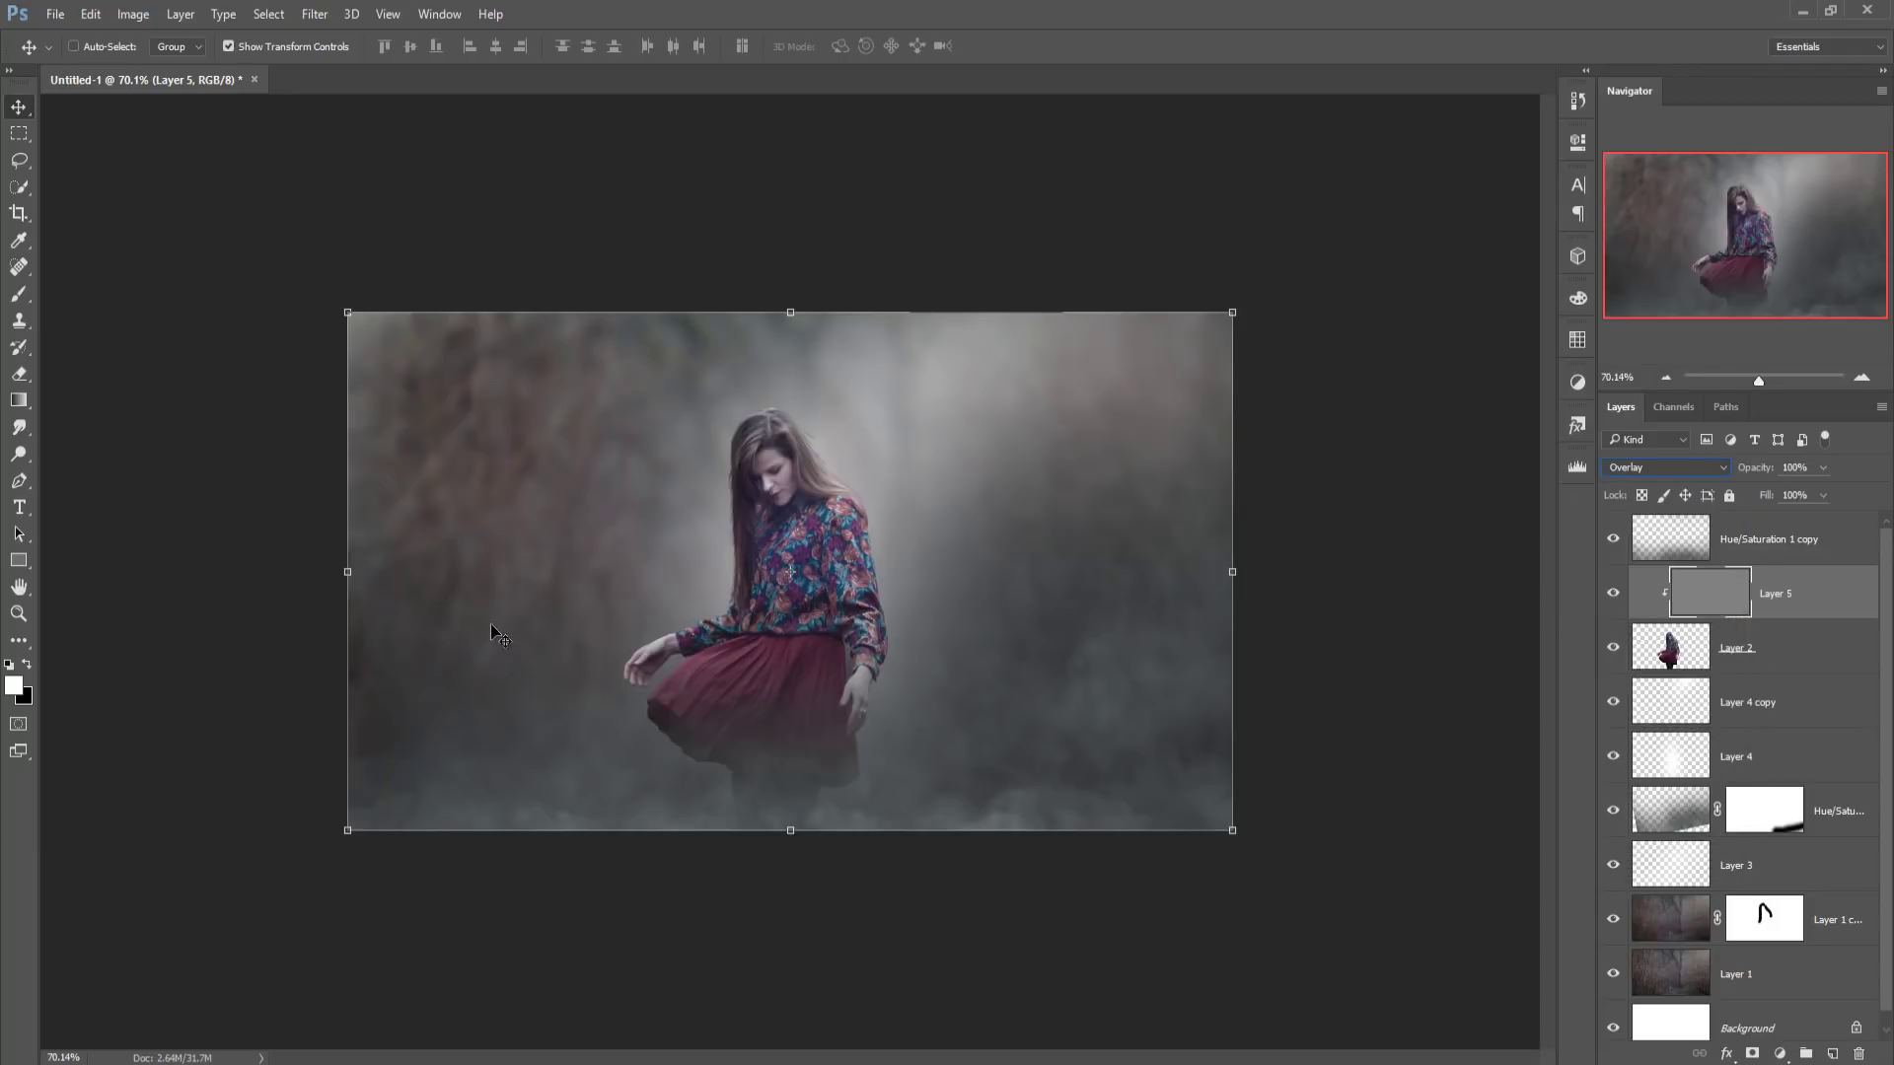
- Dodge the skirt's upper and central pleats on the grey Overlay layer
{"action": "left_click", "coordinate": [19, 454]}
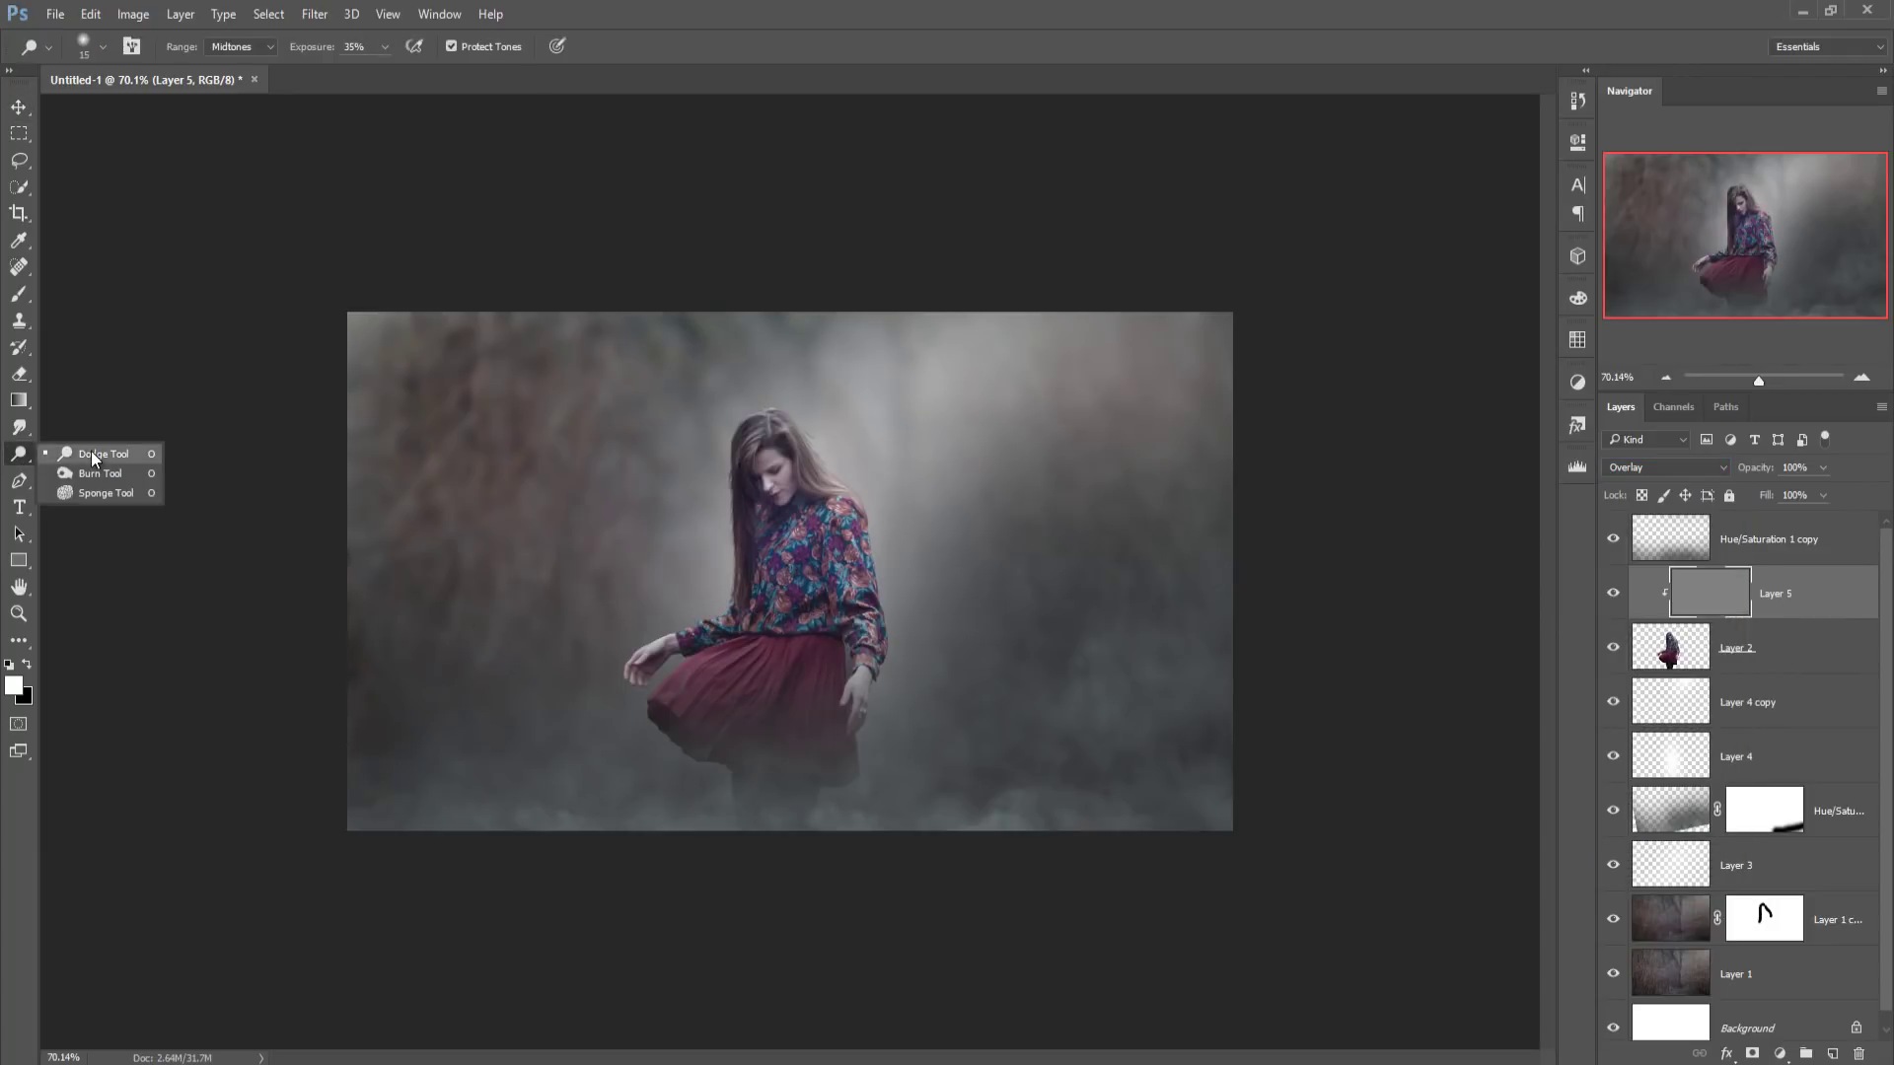
{"action": "left_click", "coordinate": [90, 452]}
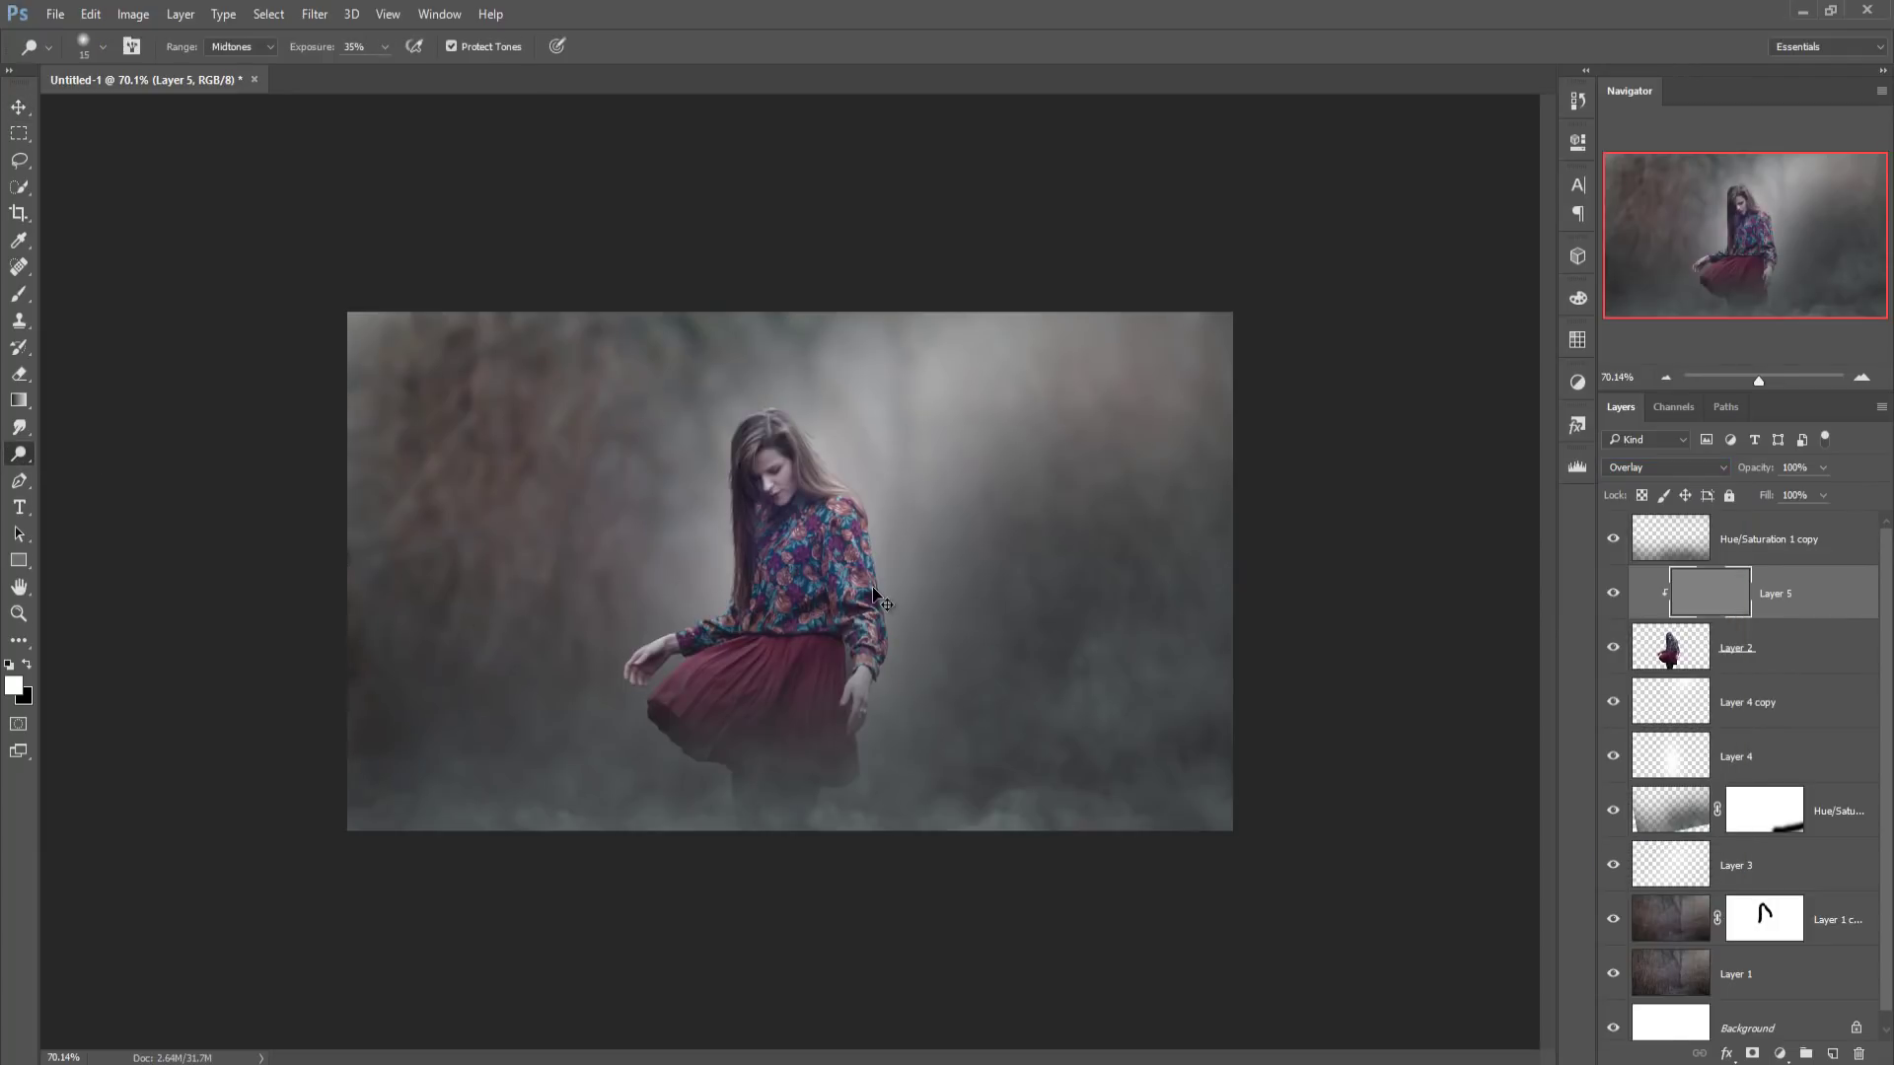
{"action": "scroll", "coordinate": [872, 586], "scroll_direction": "up", "scroll_amount": 3}
{"action": "scroll", "coordinate": [872, 586], "scroll_direction": "up", "scroll_amount": 3}
{"action": "left_click_drag", "start_coordinate": [863, 395], "coordinate": [872, 366]}
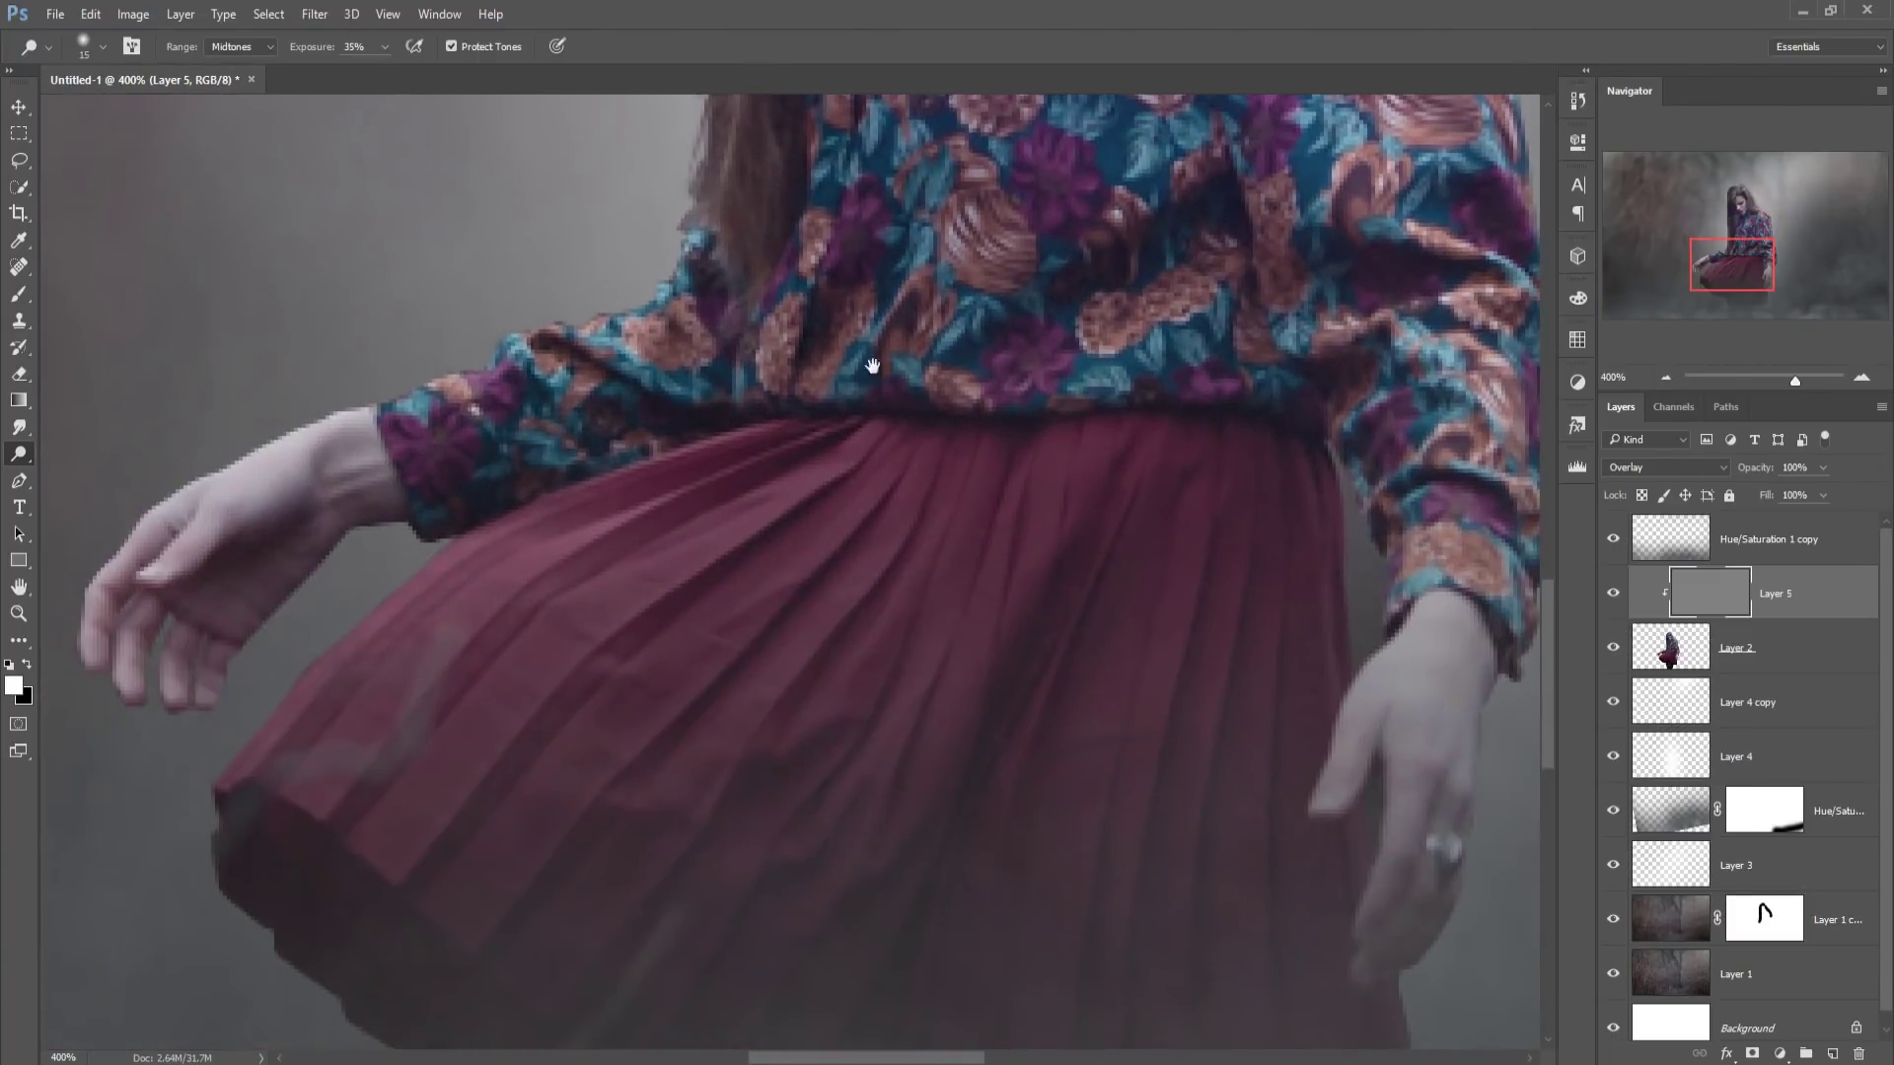
{"action": "key", "text": "bracketleft"}
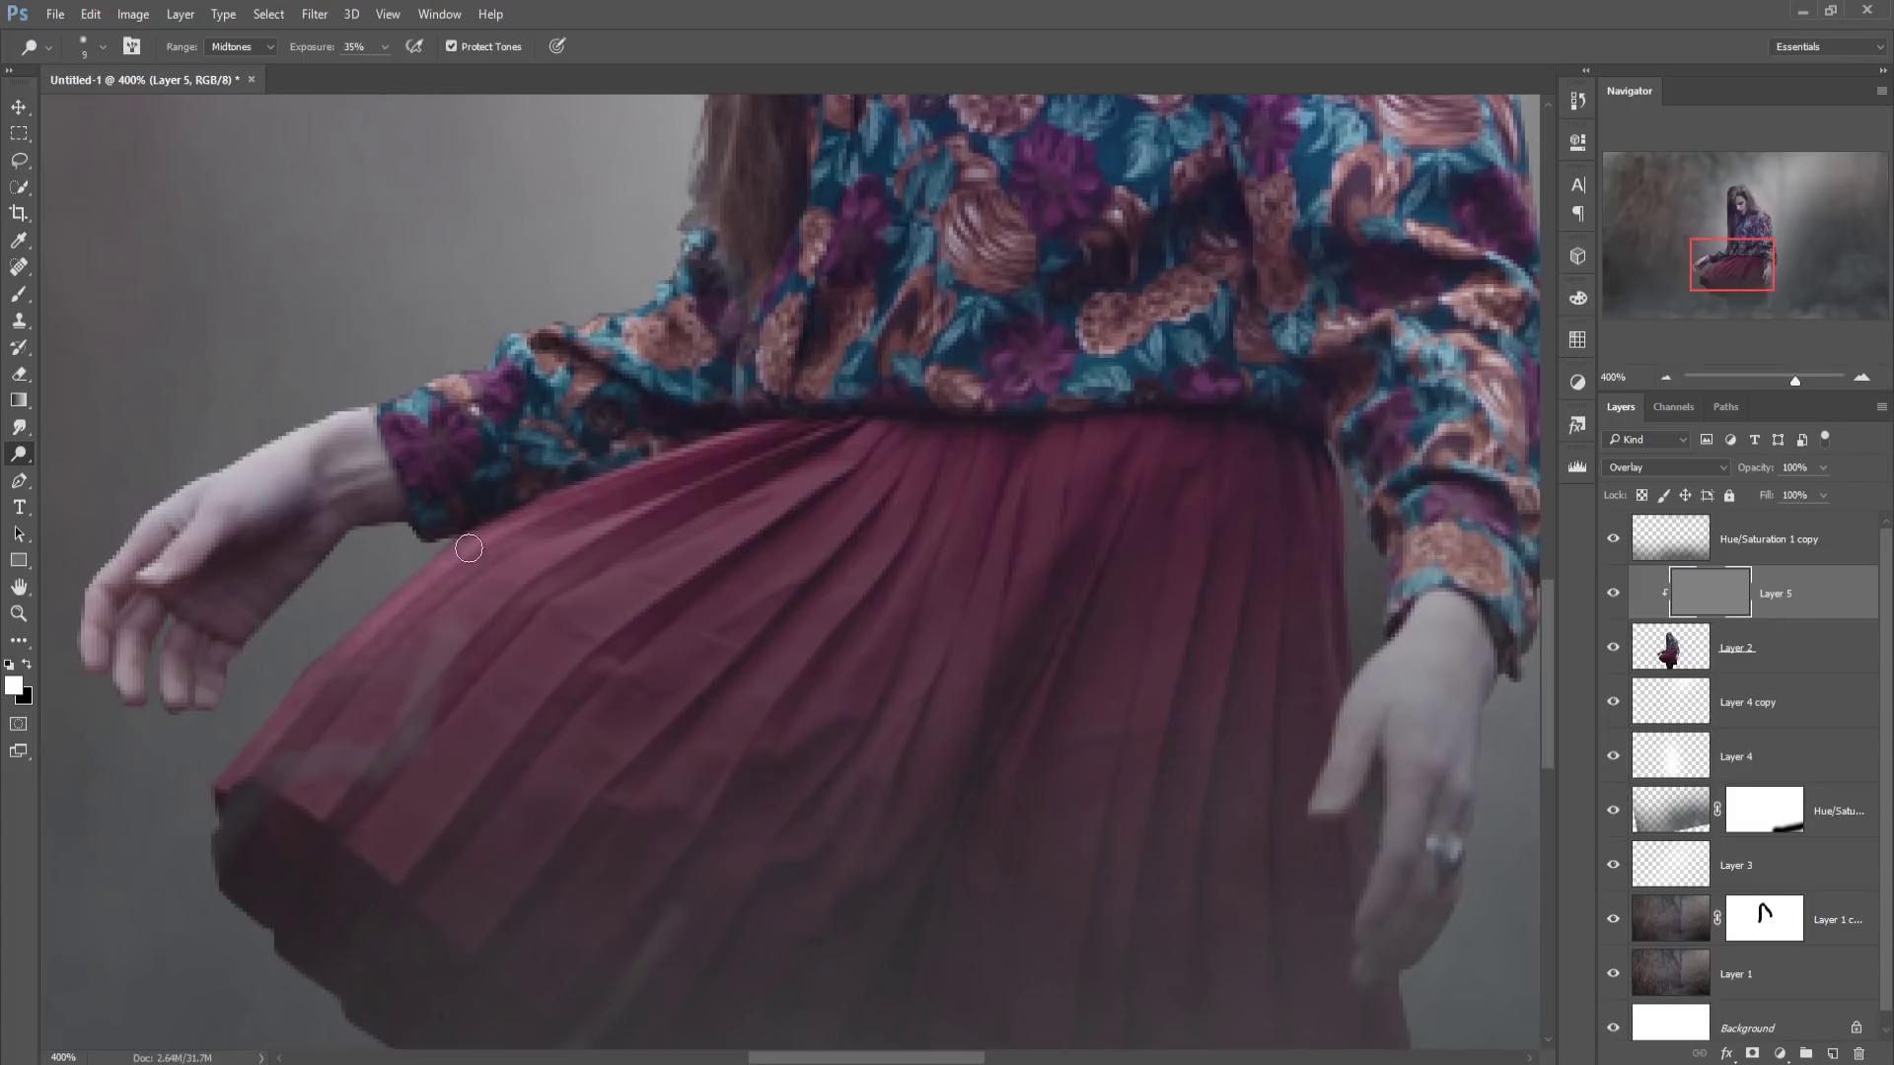
{"action": "mouse_move", "coordinate": [471, 548]}
{"action": "left_mouse_down"}
{"action": "mouse_move", "coordinate": [296, 705]}
{"action": "mouse_move", "coordinate": [499, 533]}
{"action": "mouse_move", "coordinate": [576, 543]}
{"action": "mouse_move", "coordinate": [351, 799]}
{"action": "mouse_move", "coordinate": [533, 727]}
{"action": "mouse_move", "coordinate": [756, 507]}
{"action": "mouse_move", "coordinate": [651, 727]}
{"action": "mouse_move", "coordinate": [1006, 444]}
{"action": "mouse_move", "coordinate": [655, 871]}
{"action": "mouse_move", "coordinate": [913, 640]}
{"action": "left_mouse_up"}
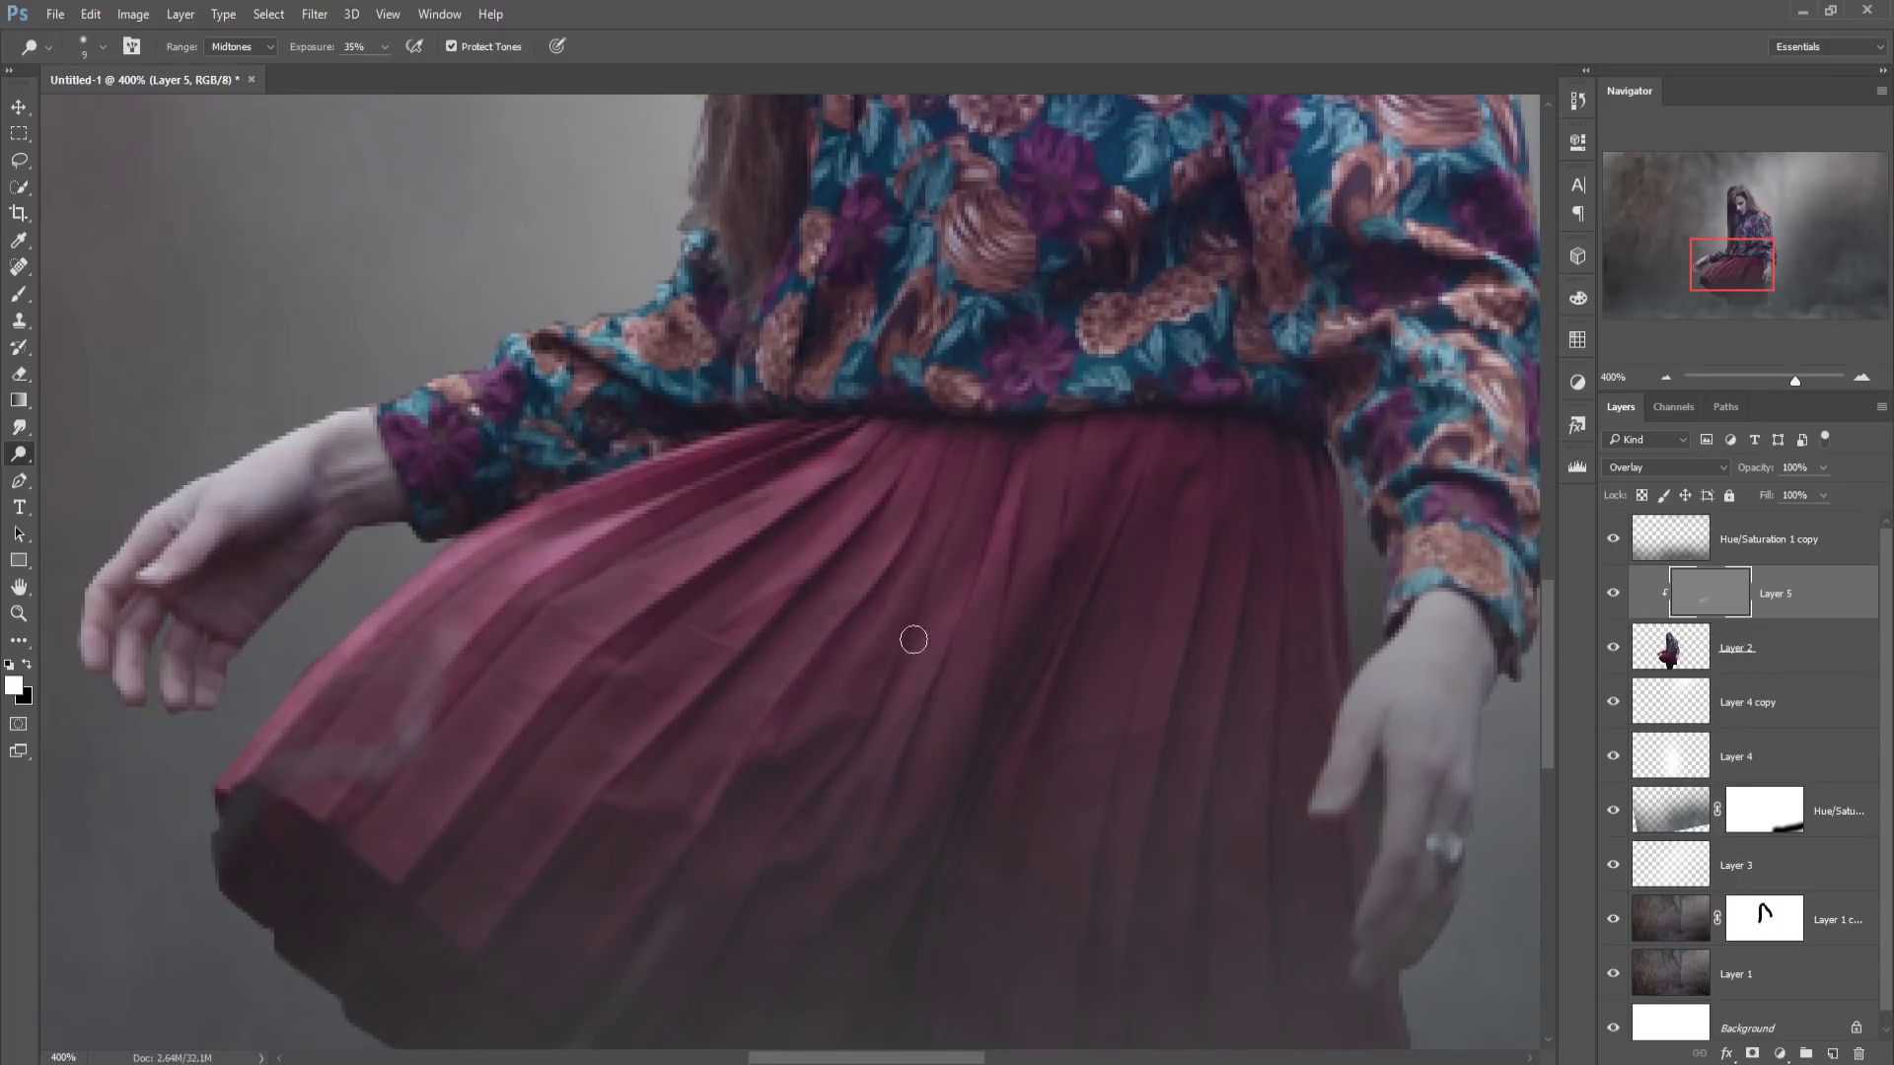
{"action": "scroll", "coordinate": [1125, 844], "scroll_direction": "down", "scroll_amount": 3}
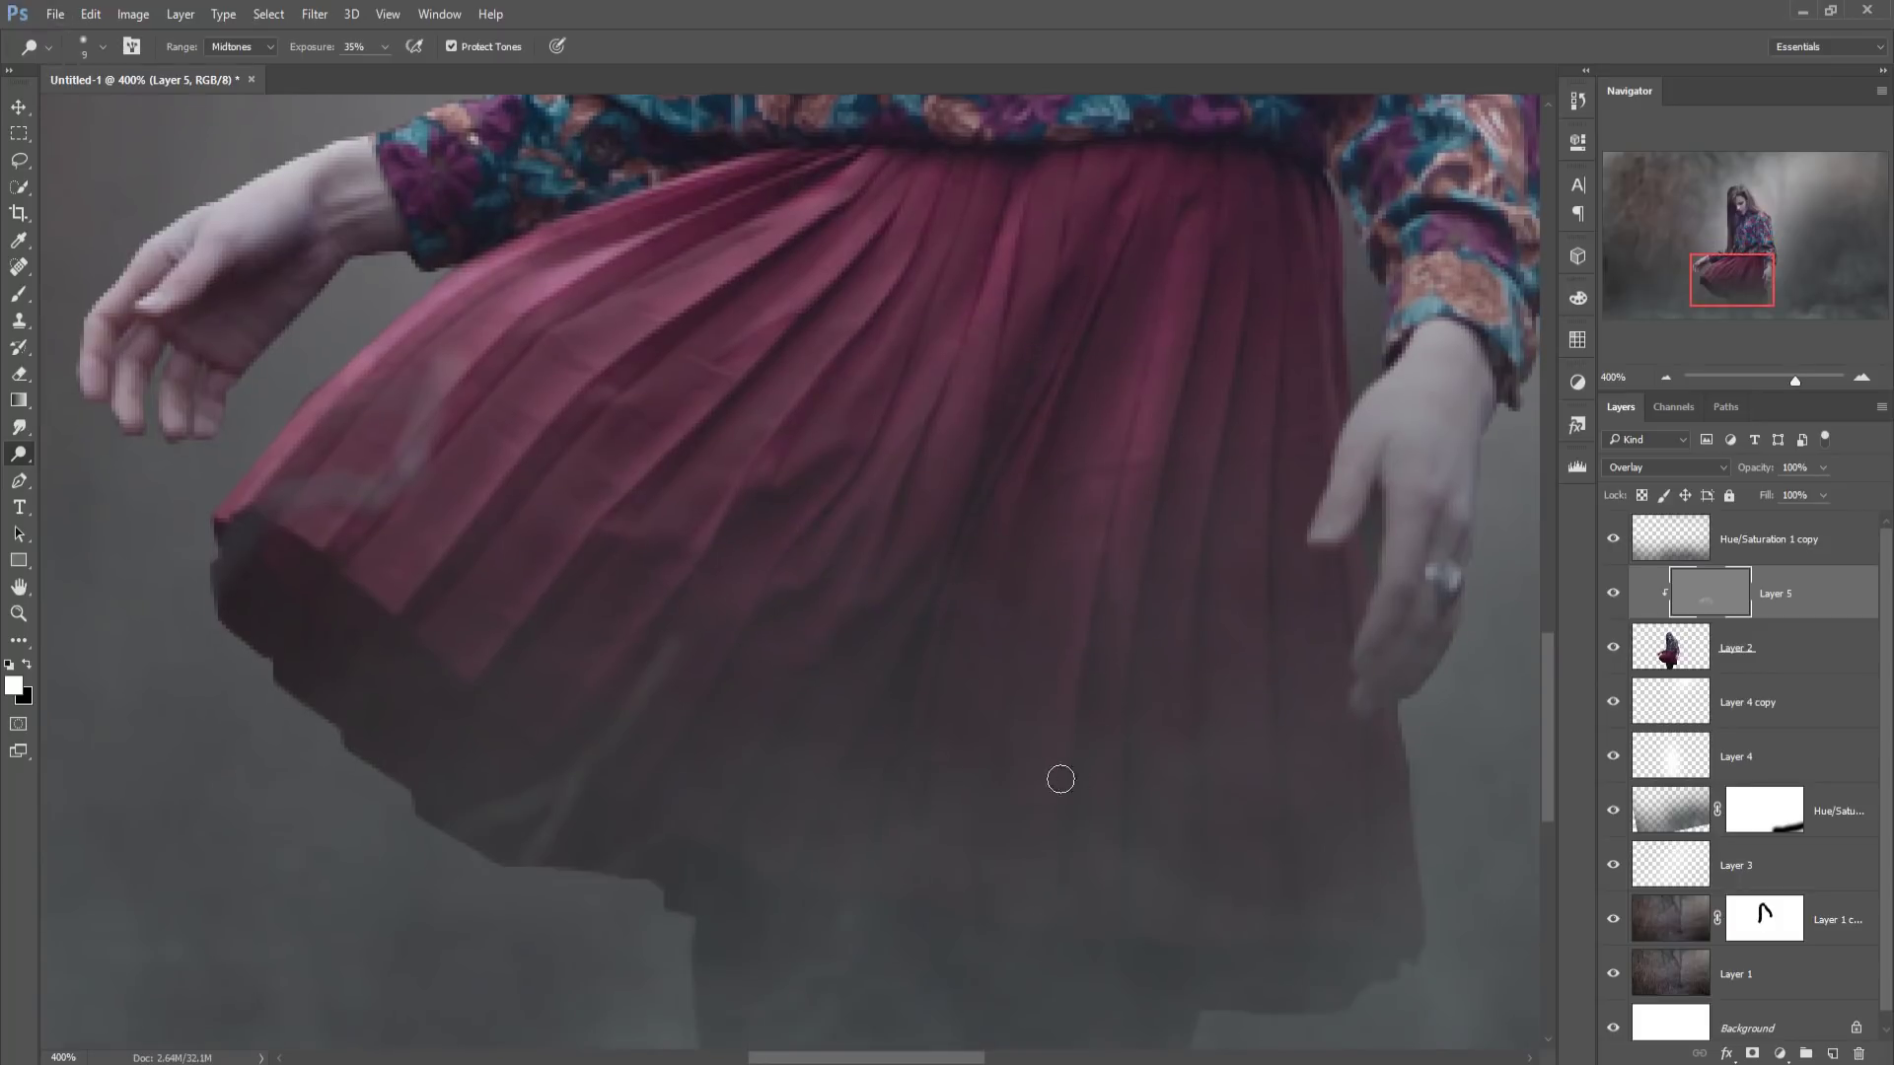
{"action": "mouse_move", "coordinate": [1153, 750]}
{"action": "left_mouse_down"}
{"action": "mouse_move", "coordinate": [1171, 368]}
{"action": "mouse_move", "coordinate": [850, 647]}
{"action": "mouse_move", "coordinate": [804, 571]}
{"action": "mouse_move", "coordinate": [750, 679]}
{"action": "mouse_move", "coordinate": [559, 862]}
{"action": "left_mouse_up"}
{"action": "scroll", "coordinate": [558, 862], "scroll_direction": "up", "scroll_amount": 3}
{"action": "key", "text": "bracketright"}
{"action": "key", "text": "bracketright"}
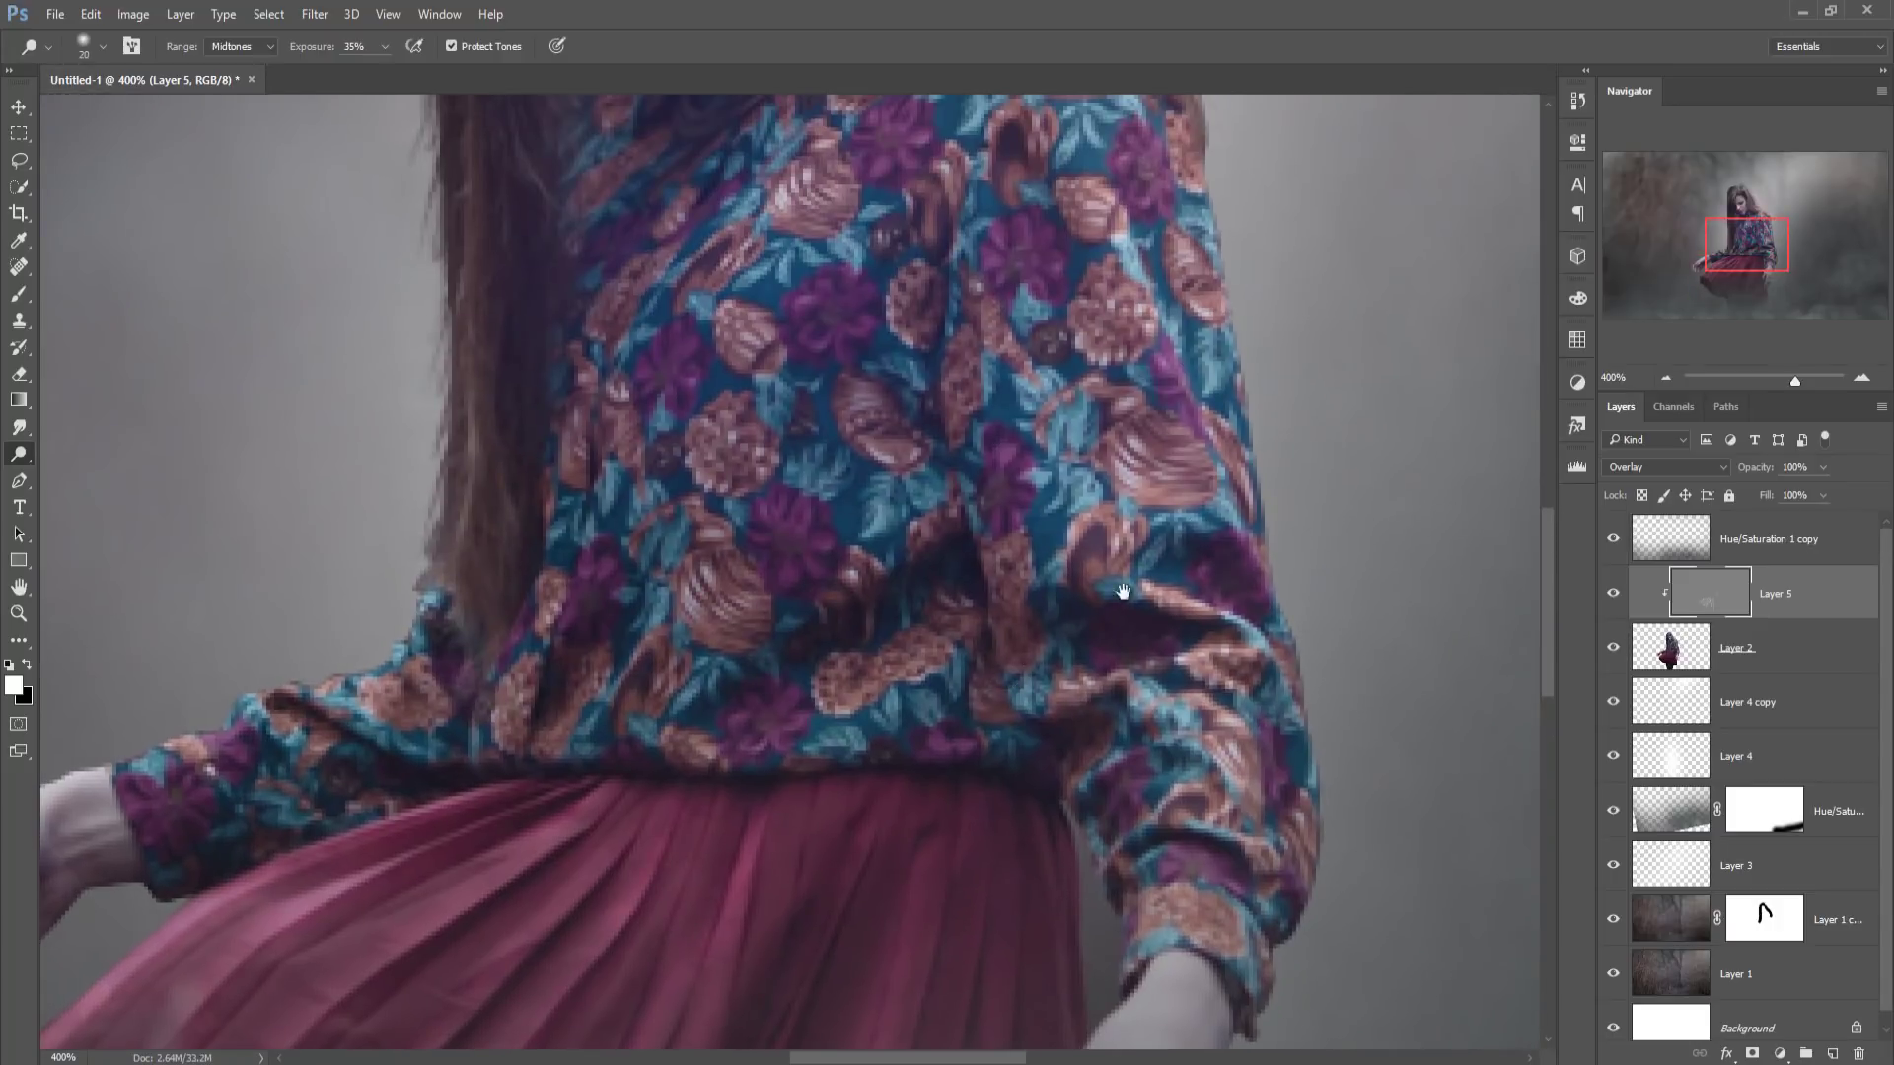
{"action": "scroll", "coordinate": [1232, 464], "scroll_direction": "up", "scroll_amount": 3}
{"action": "scroll", "coordinate": [1233, 463], "scroll_direction": "up", "scroll_amount": 3}
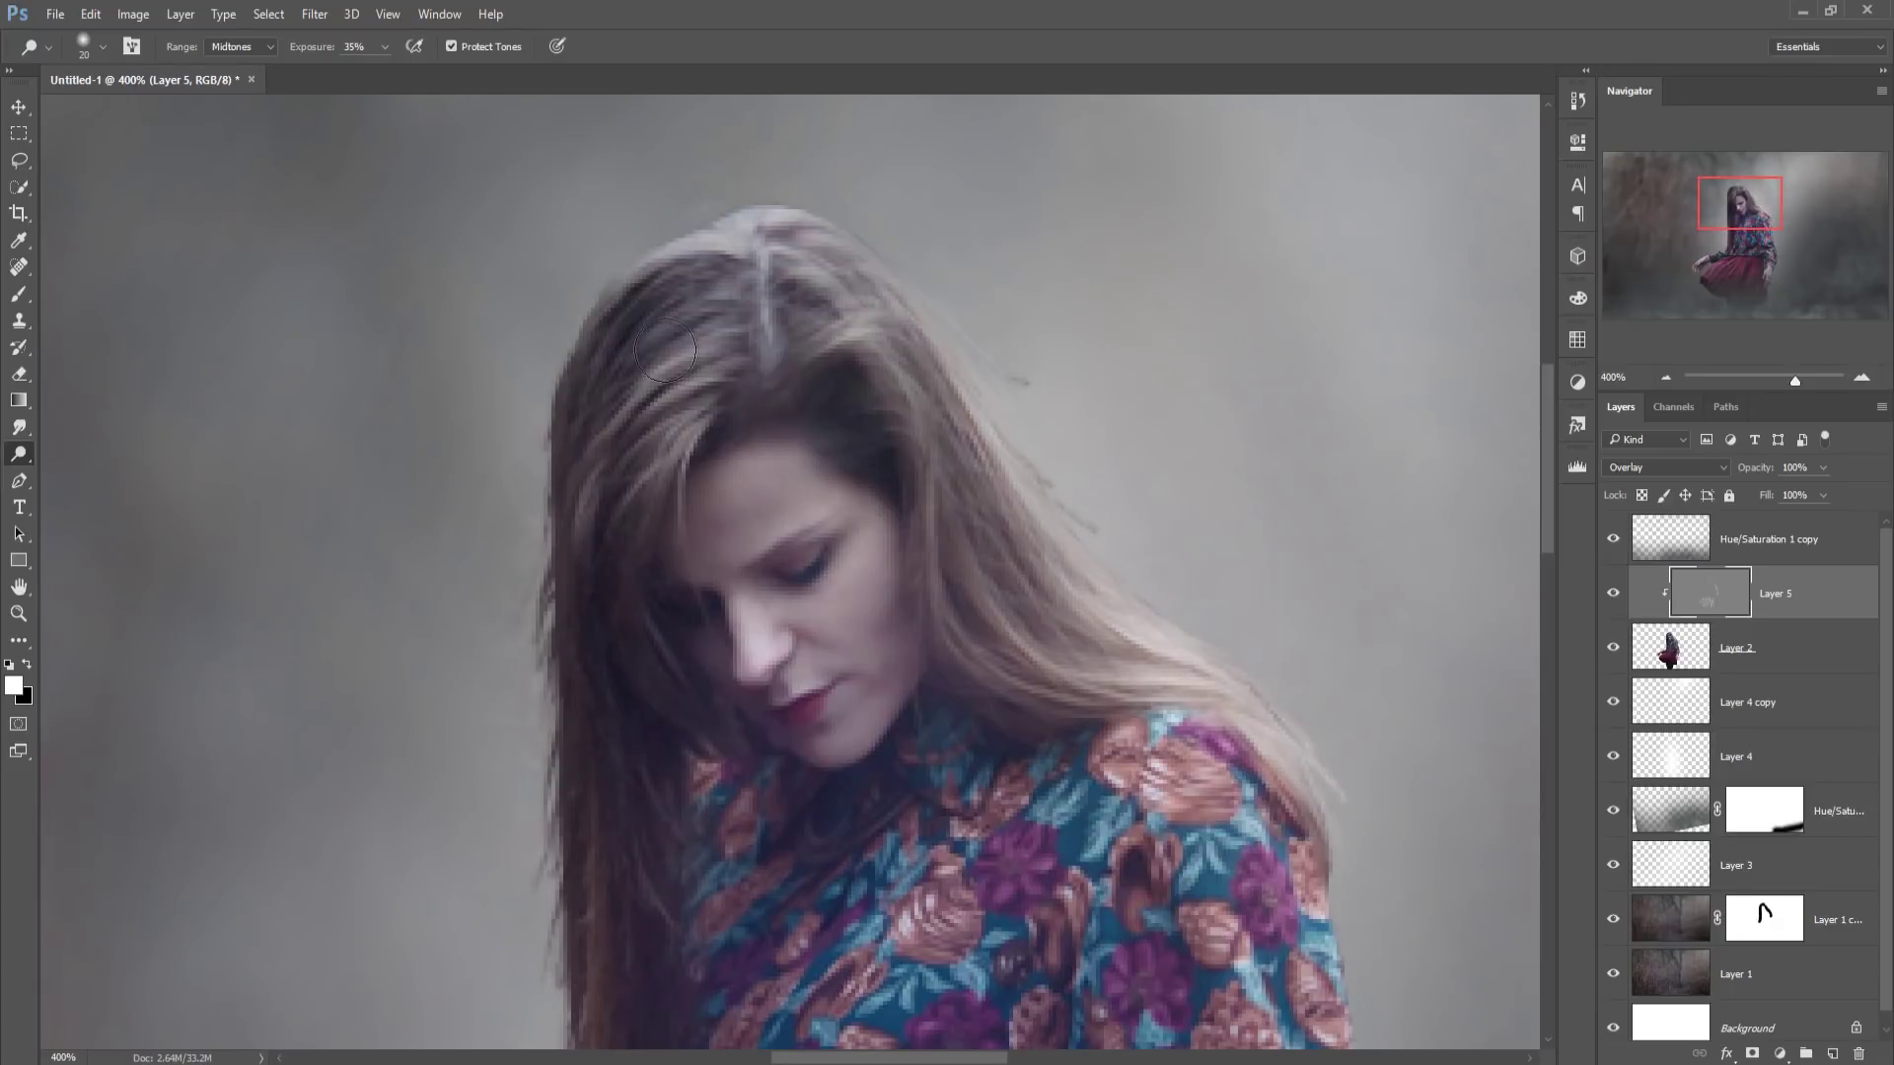
{"action": "scroll", "coordinate": [761, 240], "scroll_direction": "down", "scroll_amount": 1}
{"action": "scroll", "coordinate": [604, 325], "scroll_direction": "down", "scroll_amount": 1}
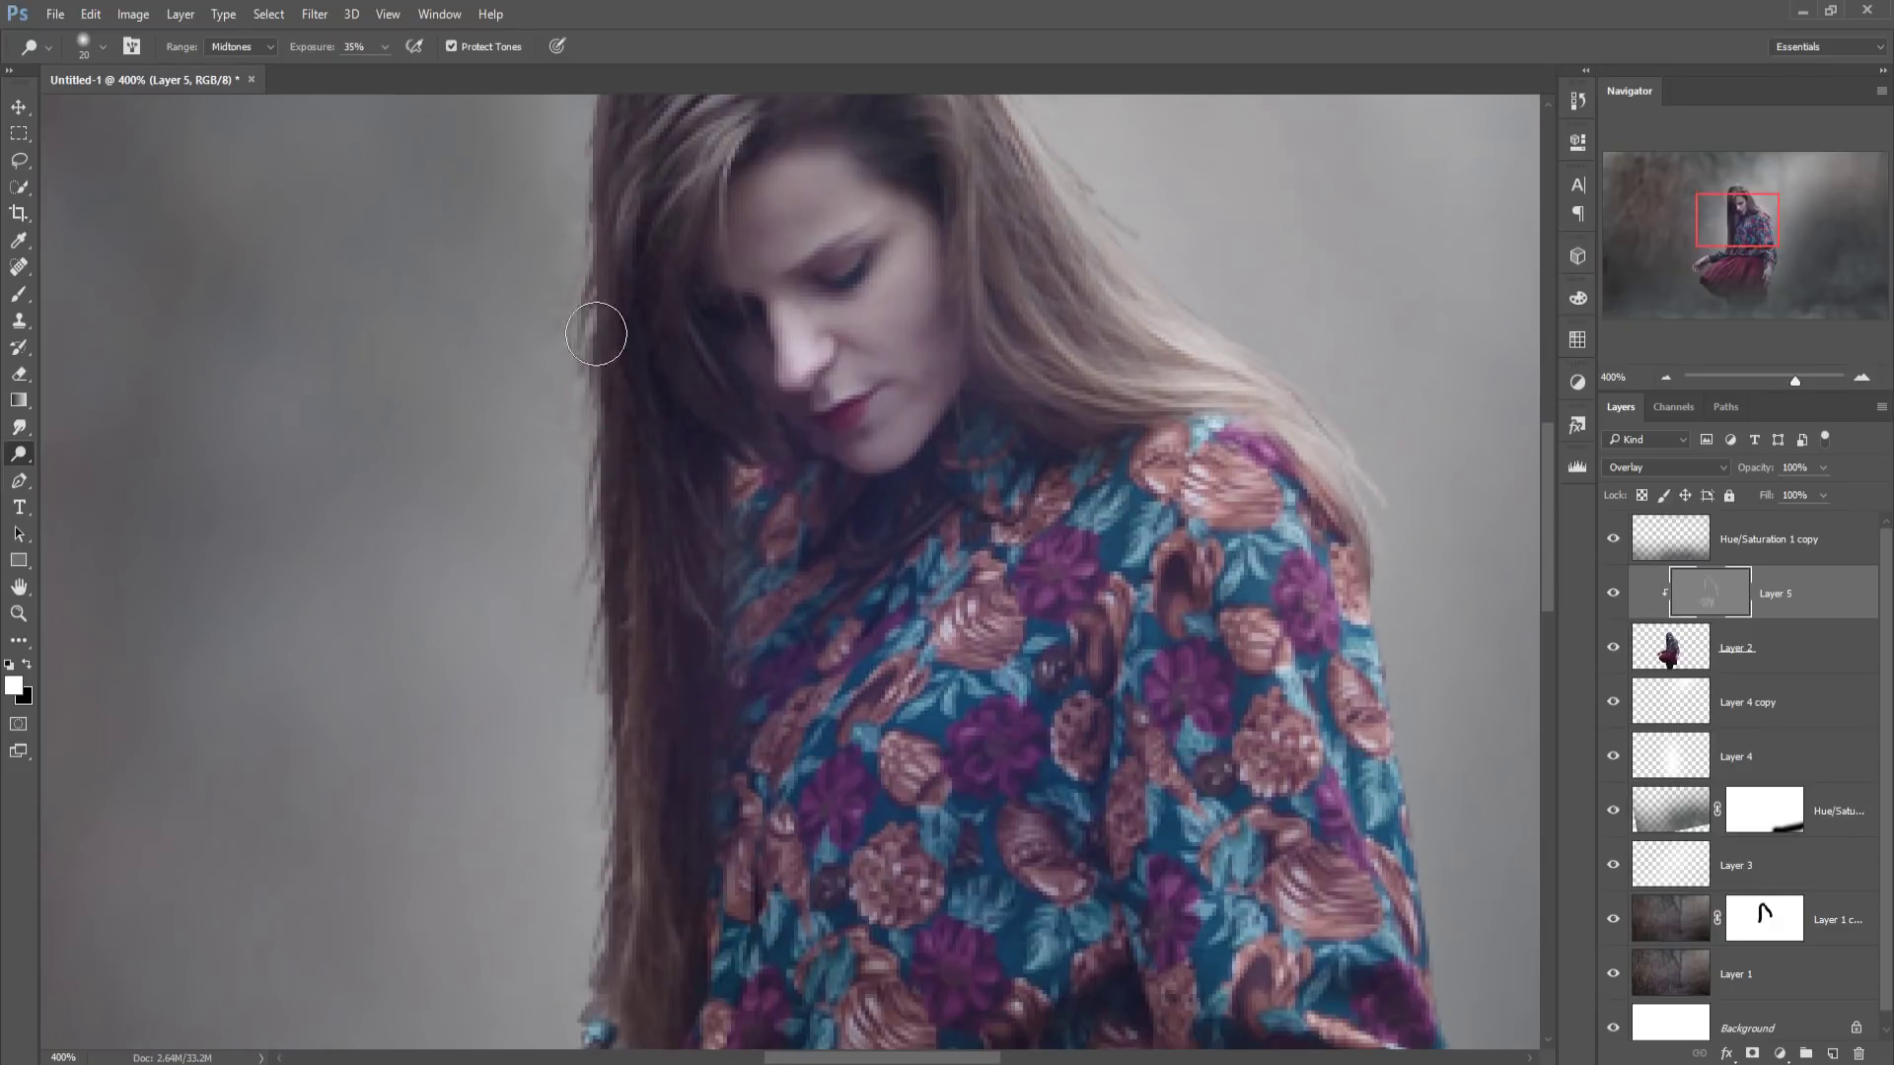
{"action": "scroll", "coordinate": [611, 933], "scroll_direction": "down", "scroll_amount": 2}
{"action": "scroll", "coordinate": [444, 815], "scroll_direction": "down", "scroll_amount": 2}
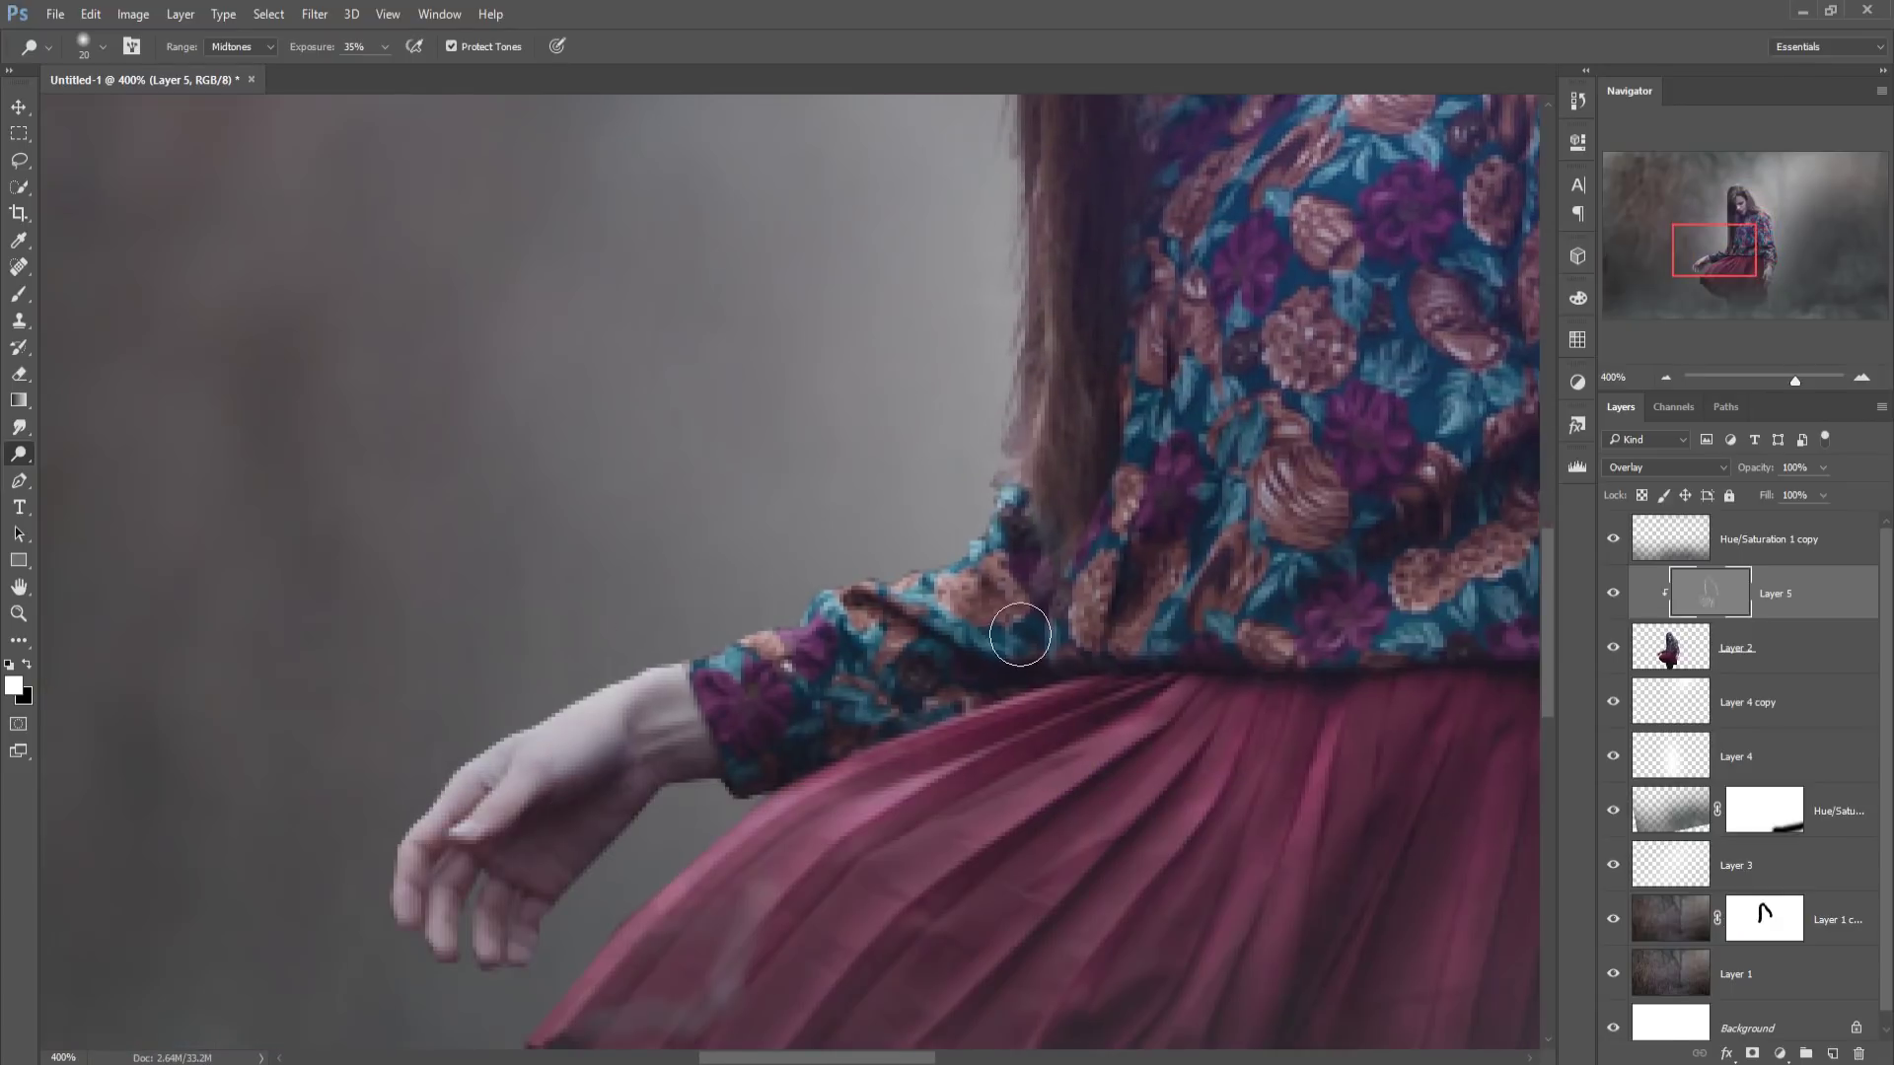
{"action": "scroll", "coordinate": [1026, 647], "scroll_direction": "down", "scroll_amount": 2}
{"action": "scroll", "coordinate": [1026, 646], "scroll_direction": "down", "scroll_amount": 2}
{"action": "left_click", "coordinate": [19, 106]}
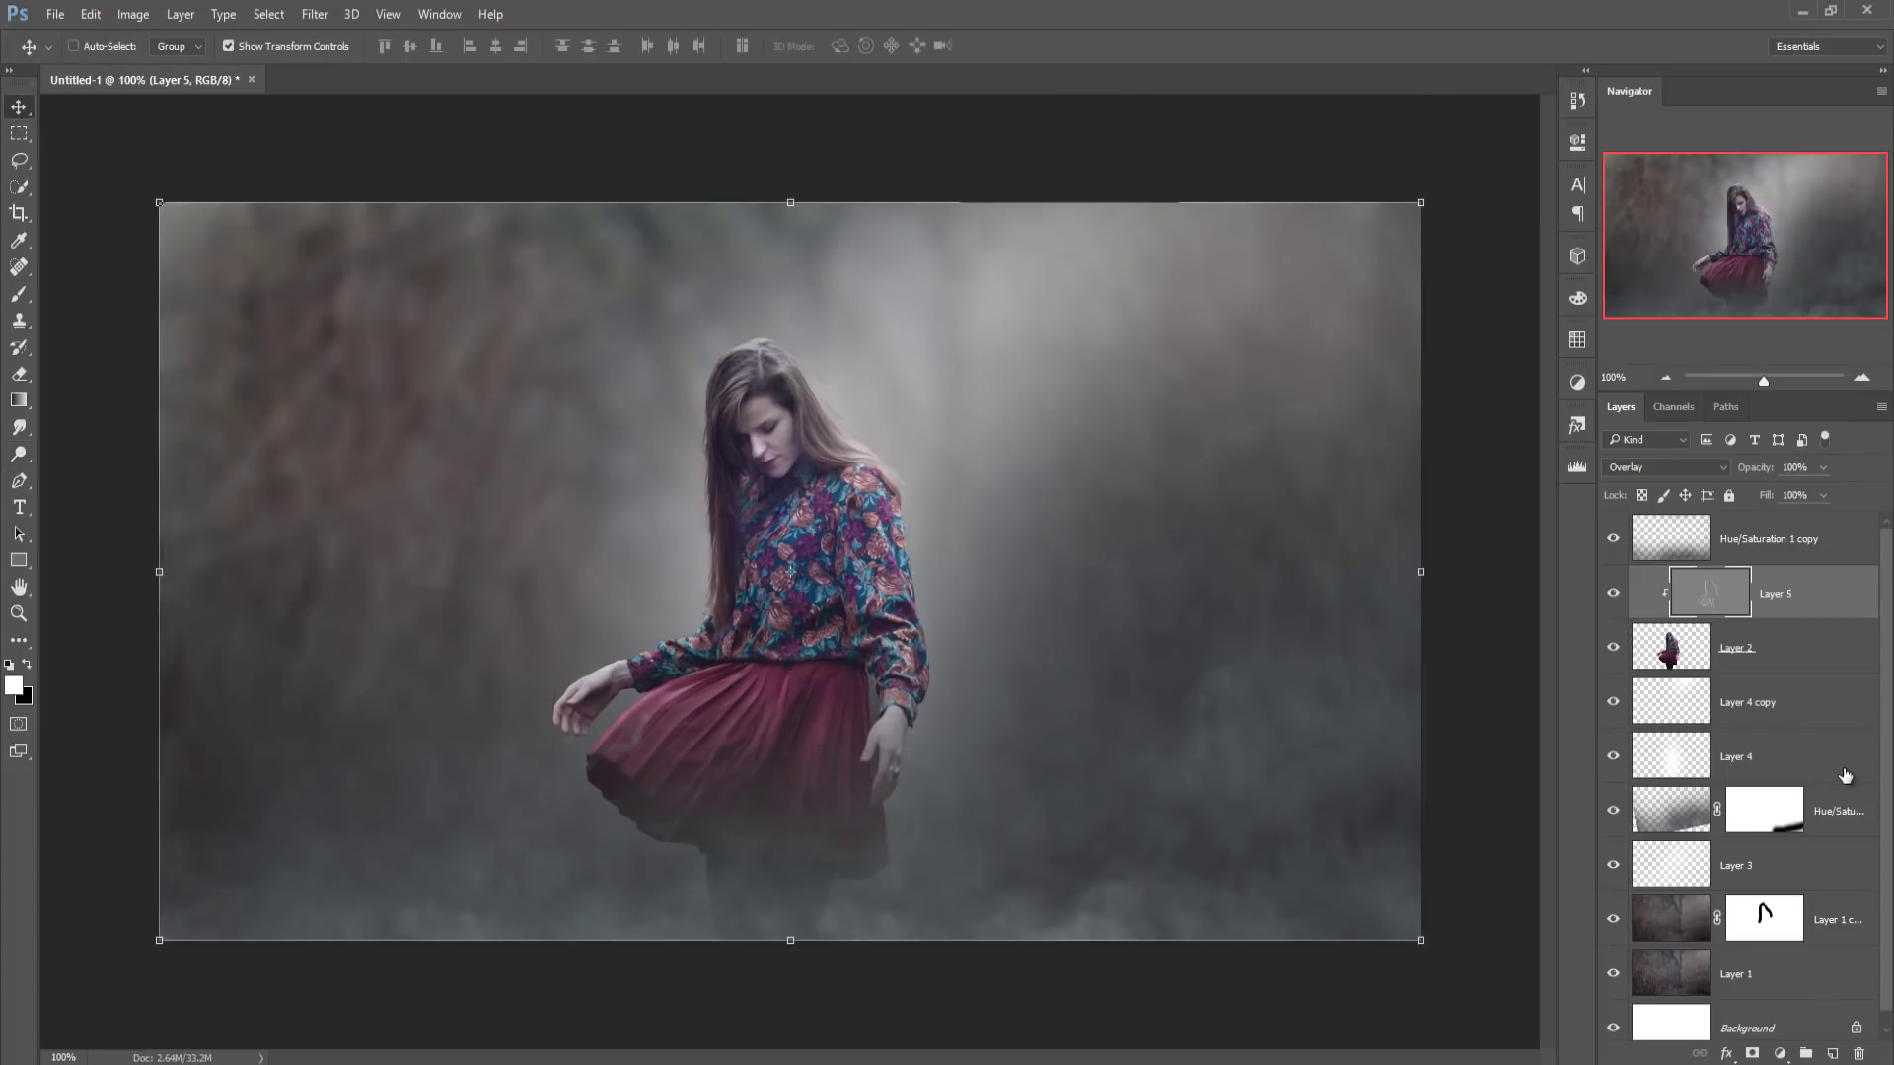
- Stamp all visible layers into a new Layer 6 on top
{"action": "left_click", "coordinate": [1797, 545]}
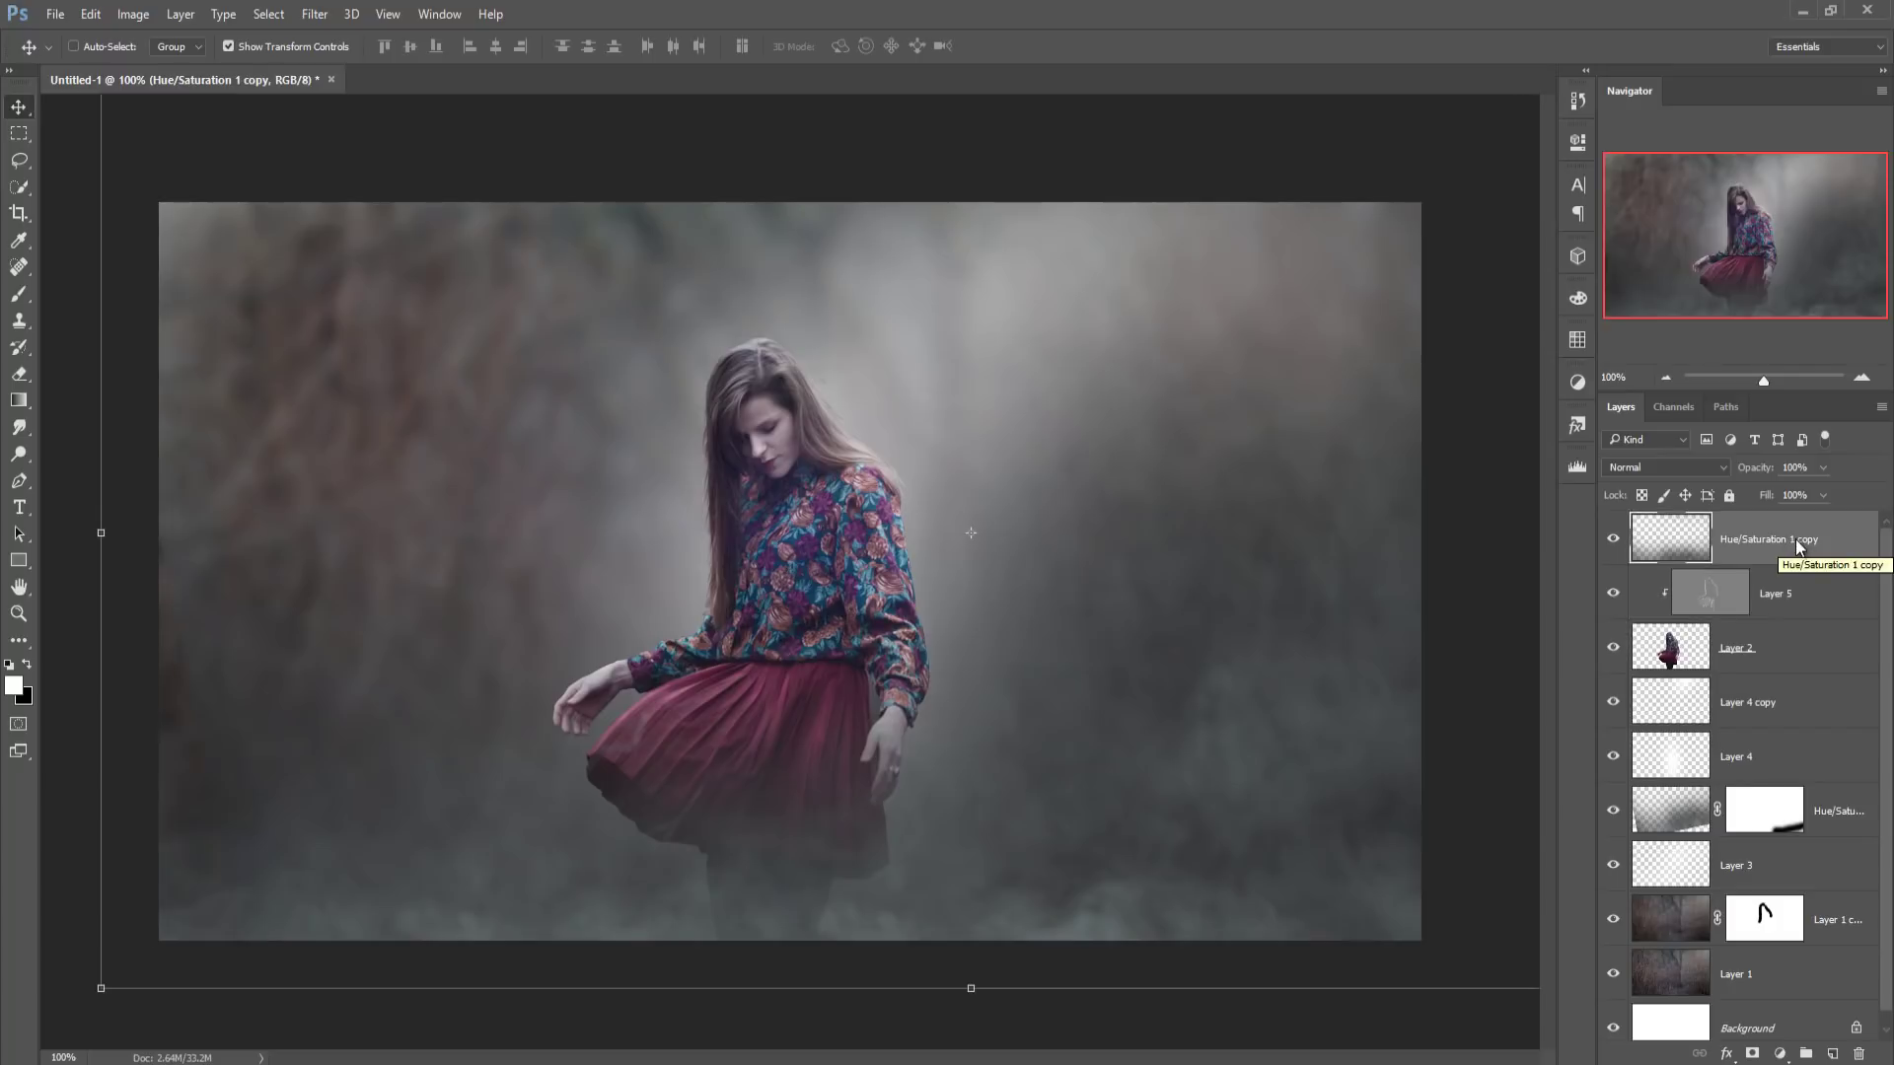
{"action": "right_click", "coordinate": [1796, 539]}
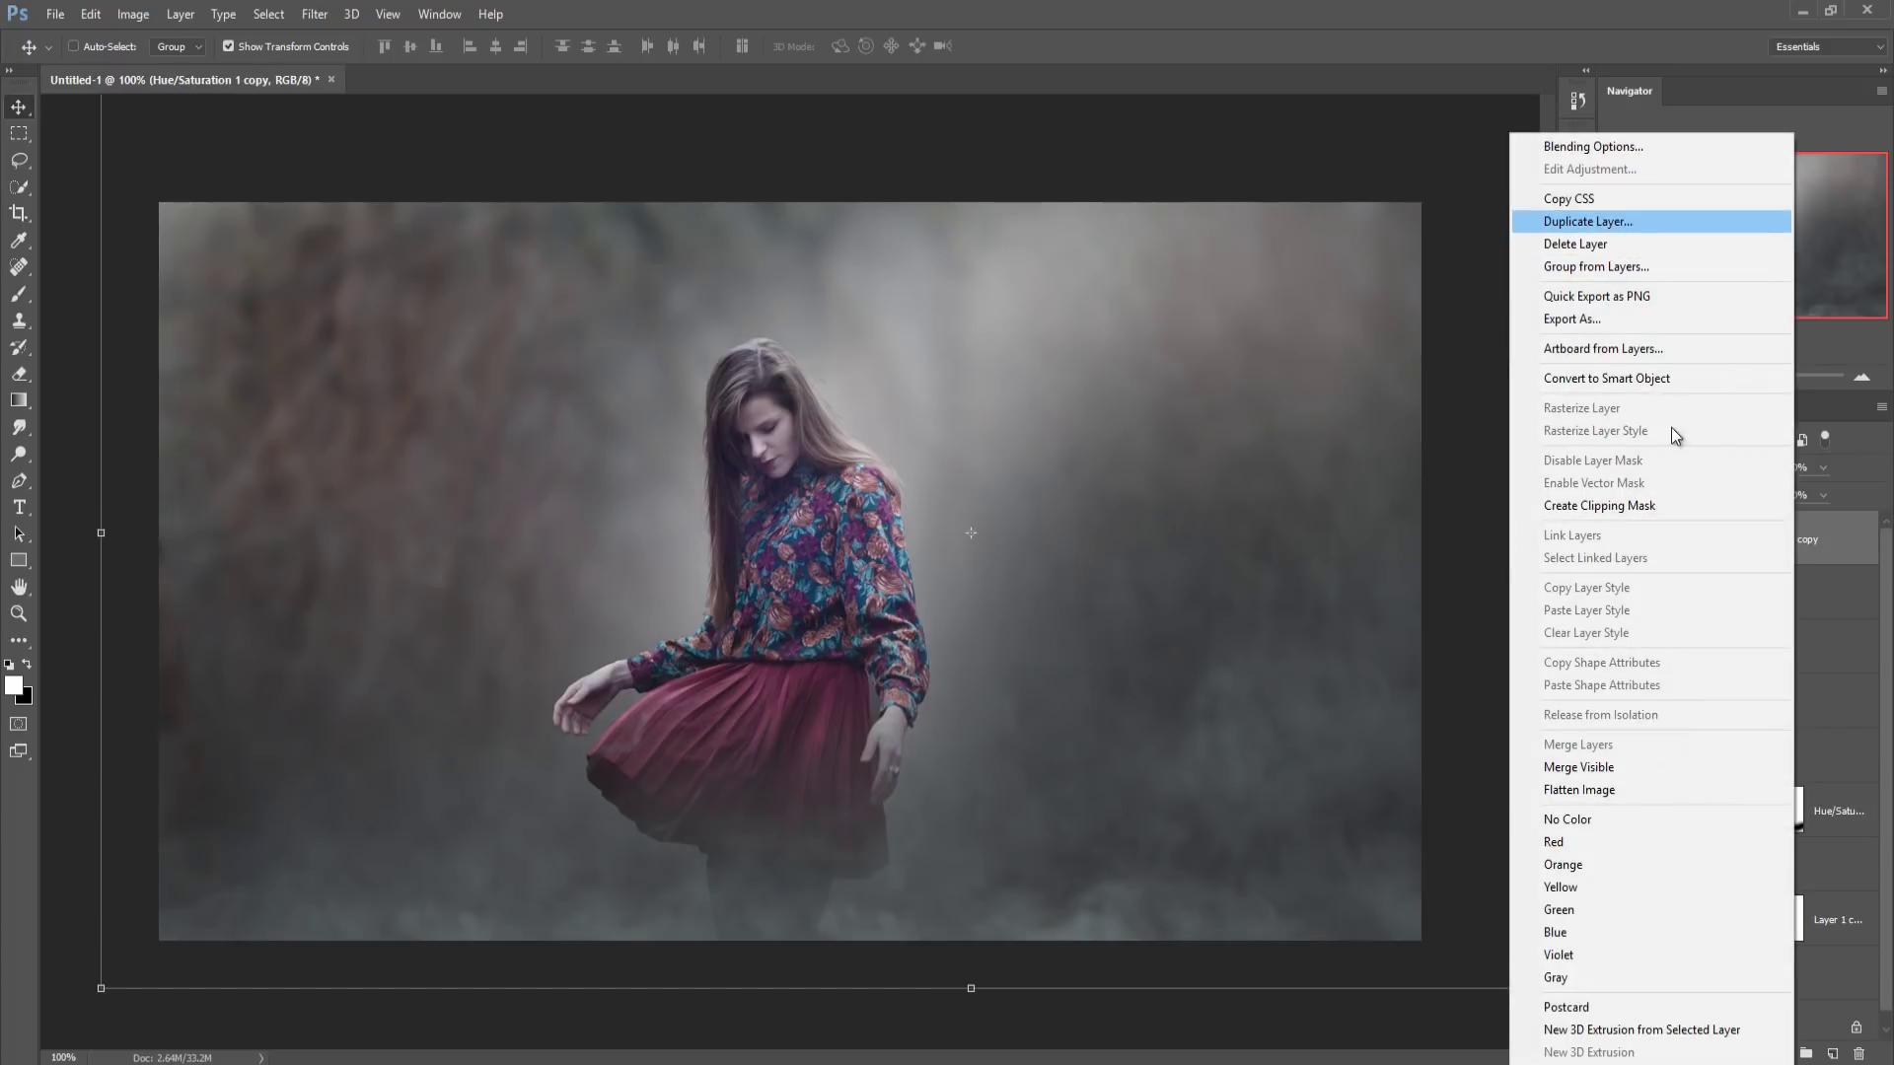
{"action": "left_click", "coordinate": [1858, 533]}
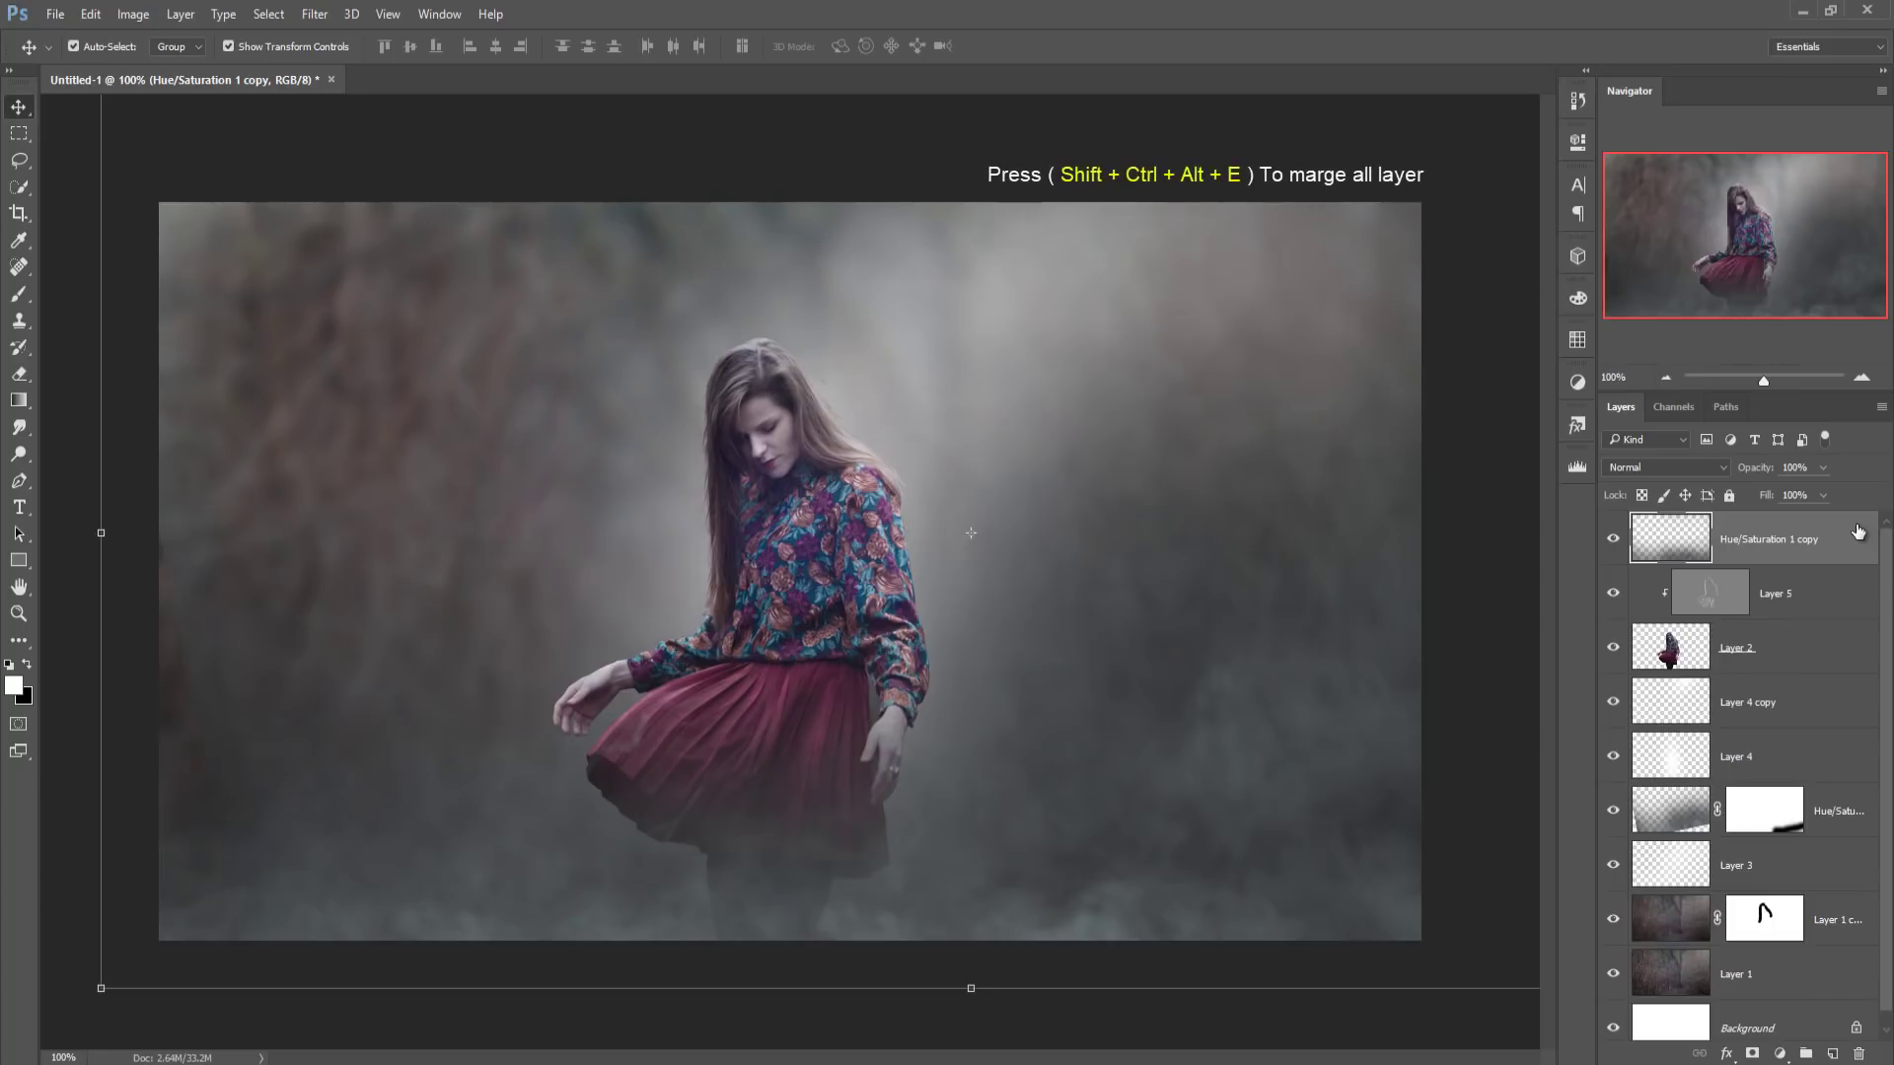
{"action": "key", "text": "ctrl+shift+alt+e"}
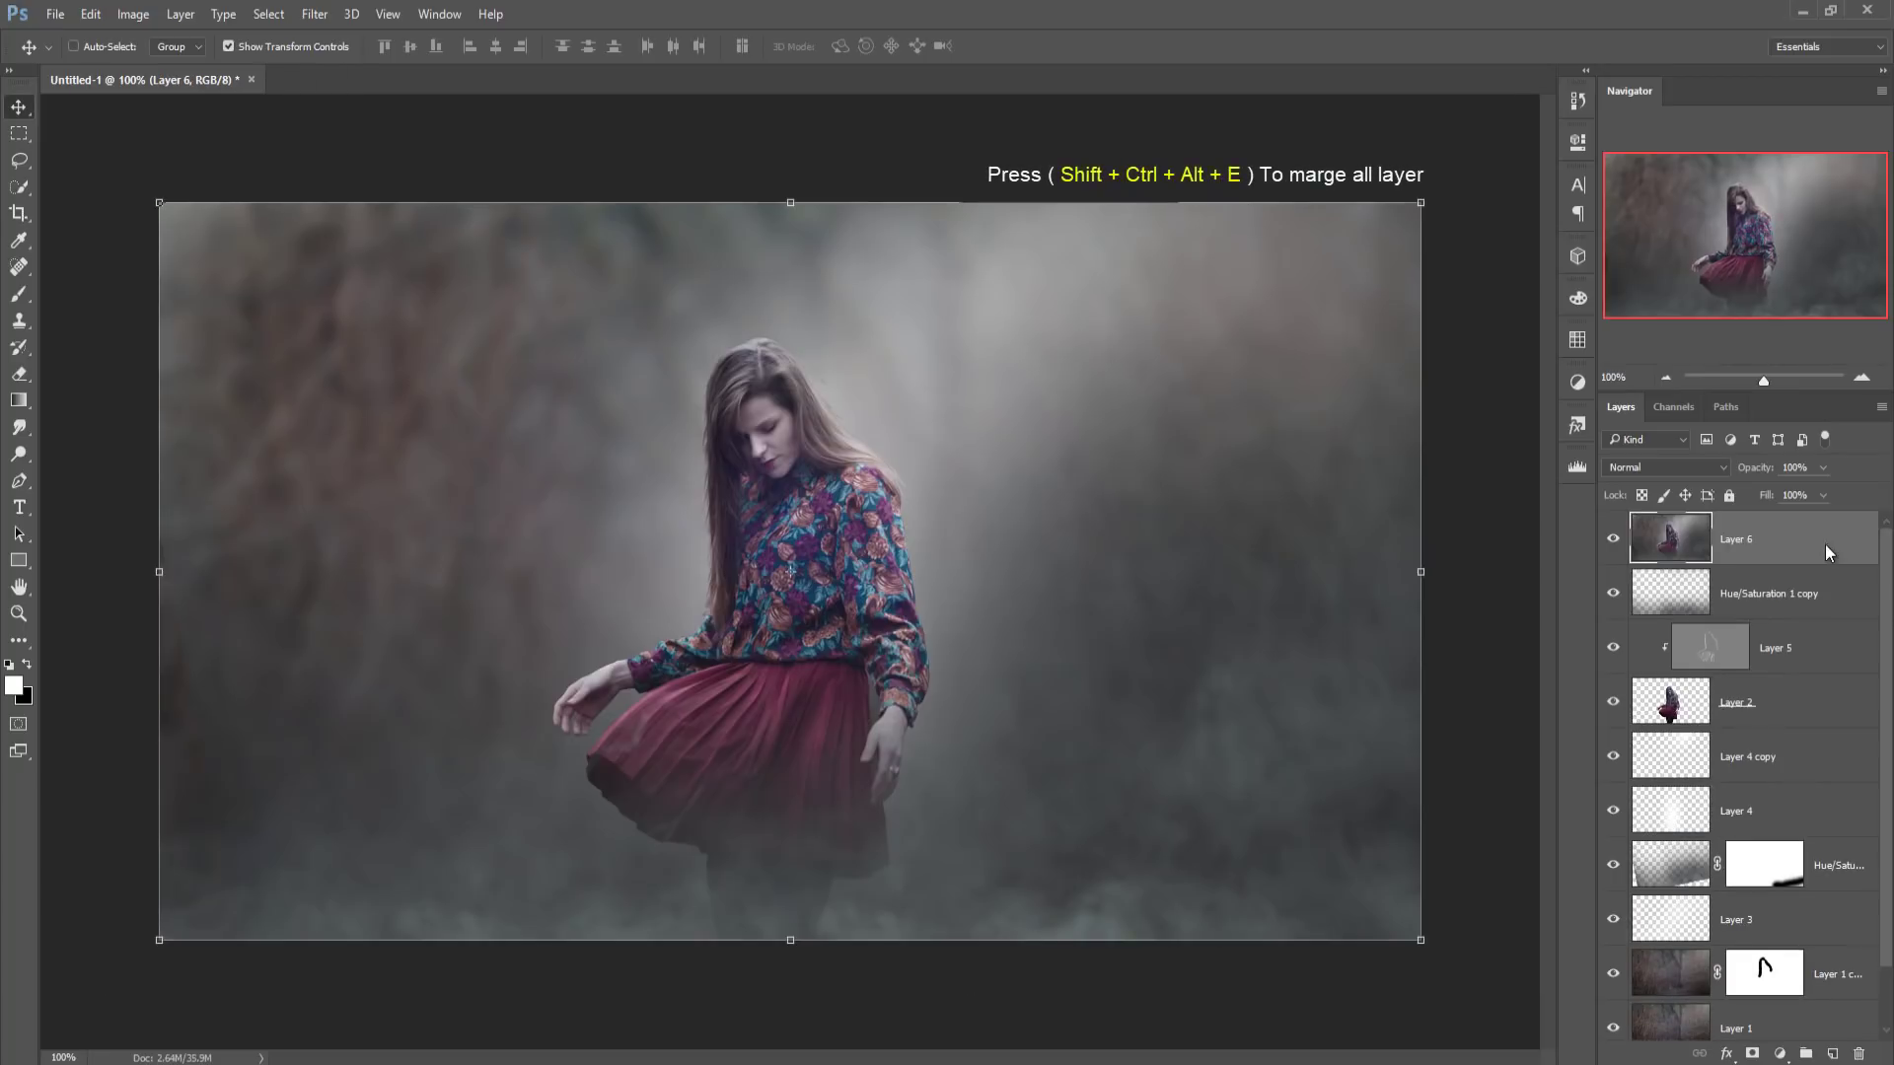
- Duplicate Layer 6 as Layer 6 copy
{"action": "right_click", "coordinate": [1826, 545]}
{"action": "left_click", "coordinate": [1586, 225]}
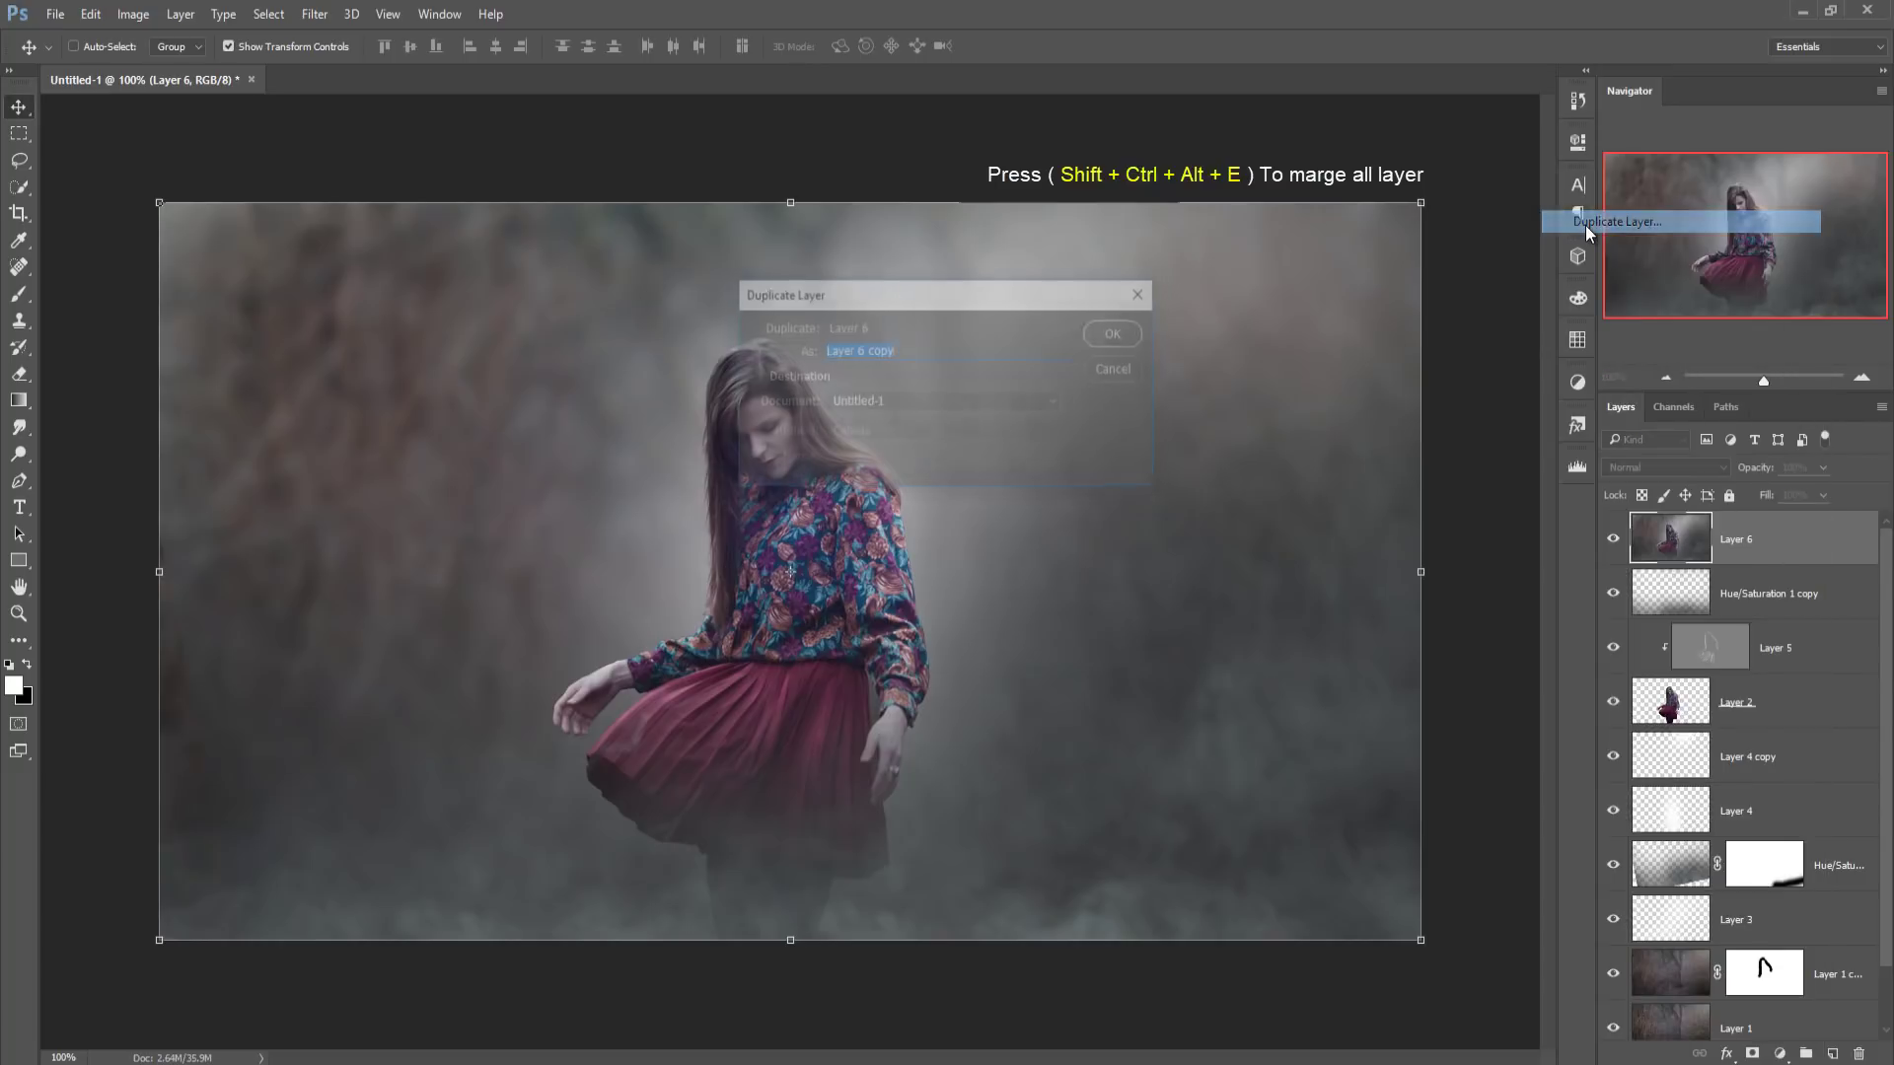
{"action": "left_click", "coordinate": [1113, 334]}
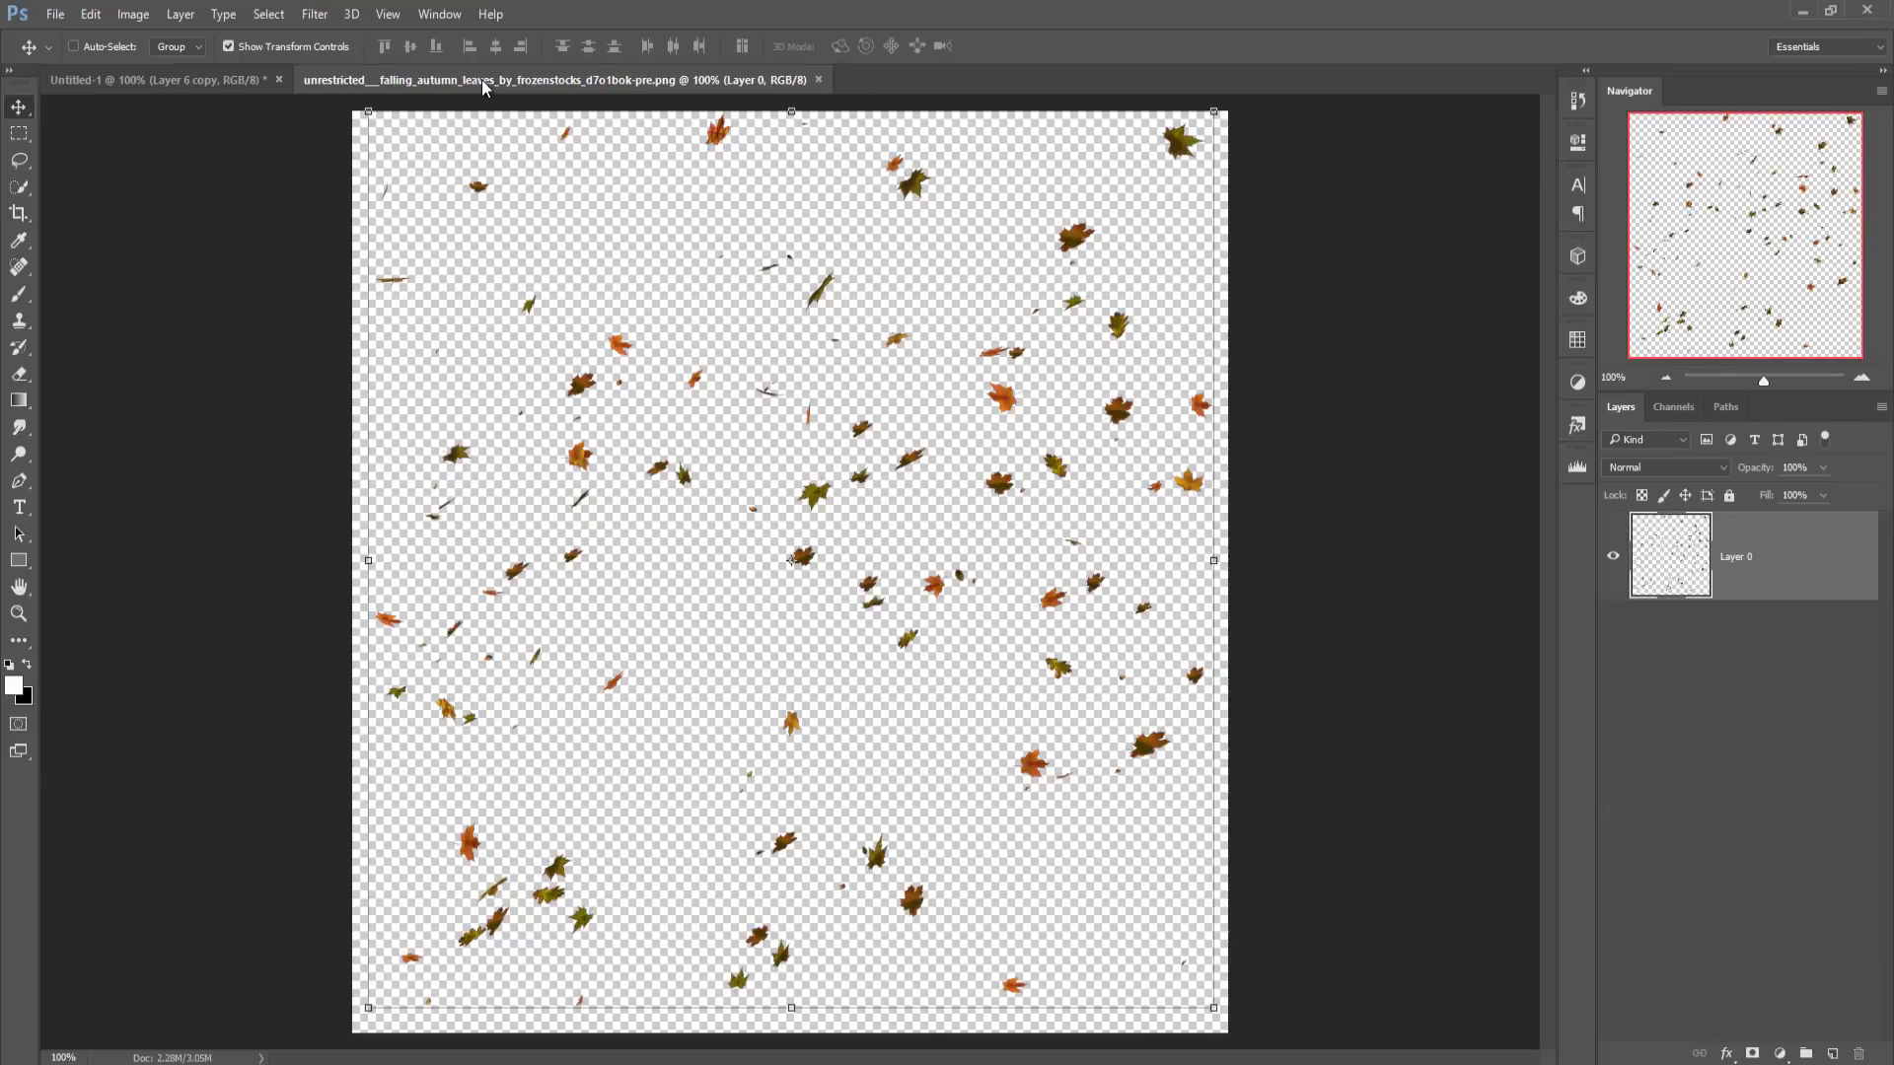
- Drag the falling-leaves image into Untitled-1 and close its window
{"action": "mouse_move", "coordinate": [469, 79]}
{"action": "left_mouse_down"}
{"action": "mouse_move", "coordinate": [620, 163]}
{"action": "mouse_move", "coordinate": [926, 163]}
{"action": "left_mouse_up"}
{"action": "left_click_drag", "start_coordinate": [1050, 568], "coordinate": [549, 582]}
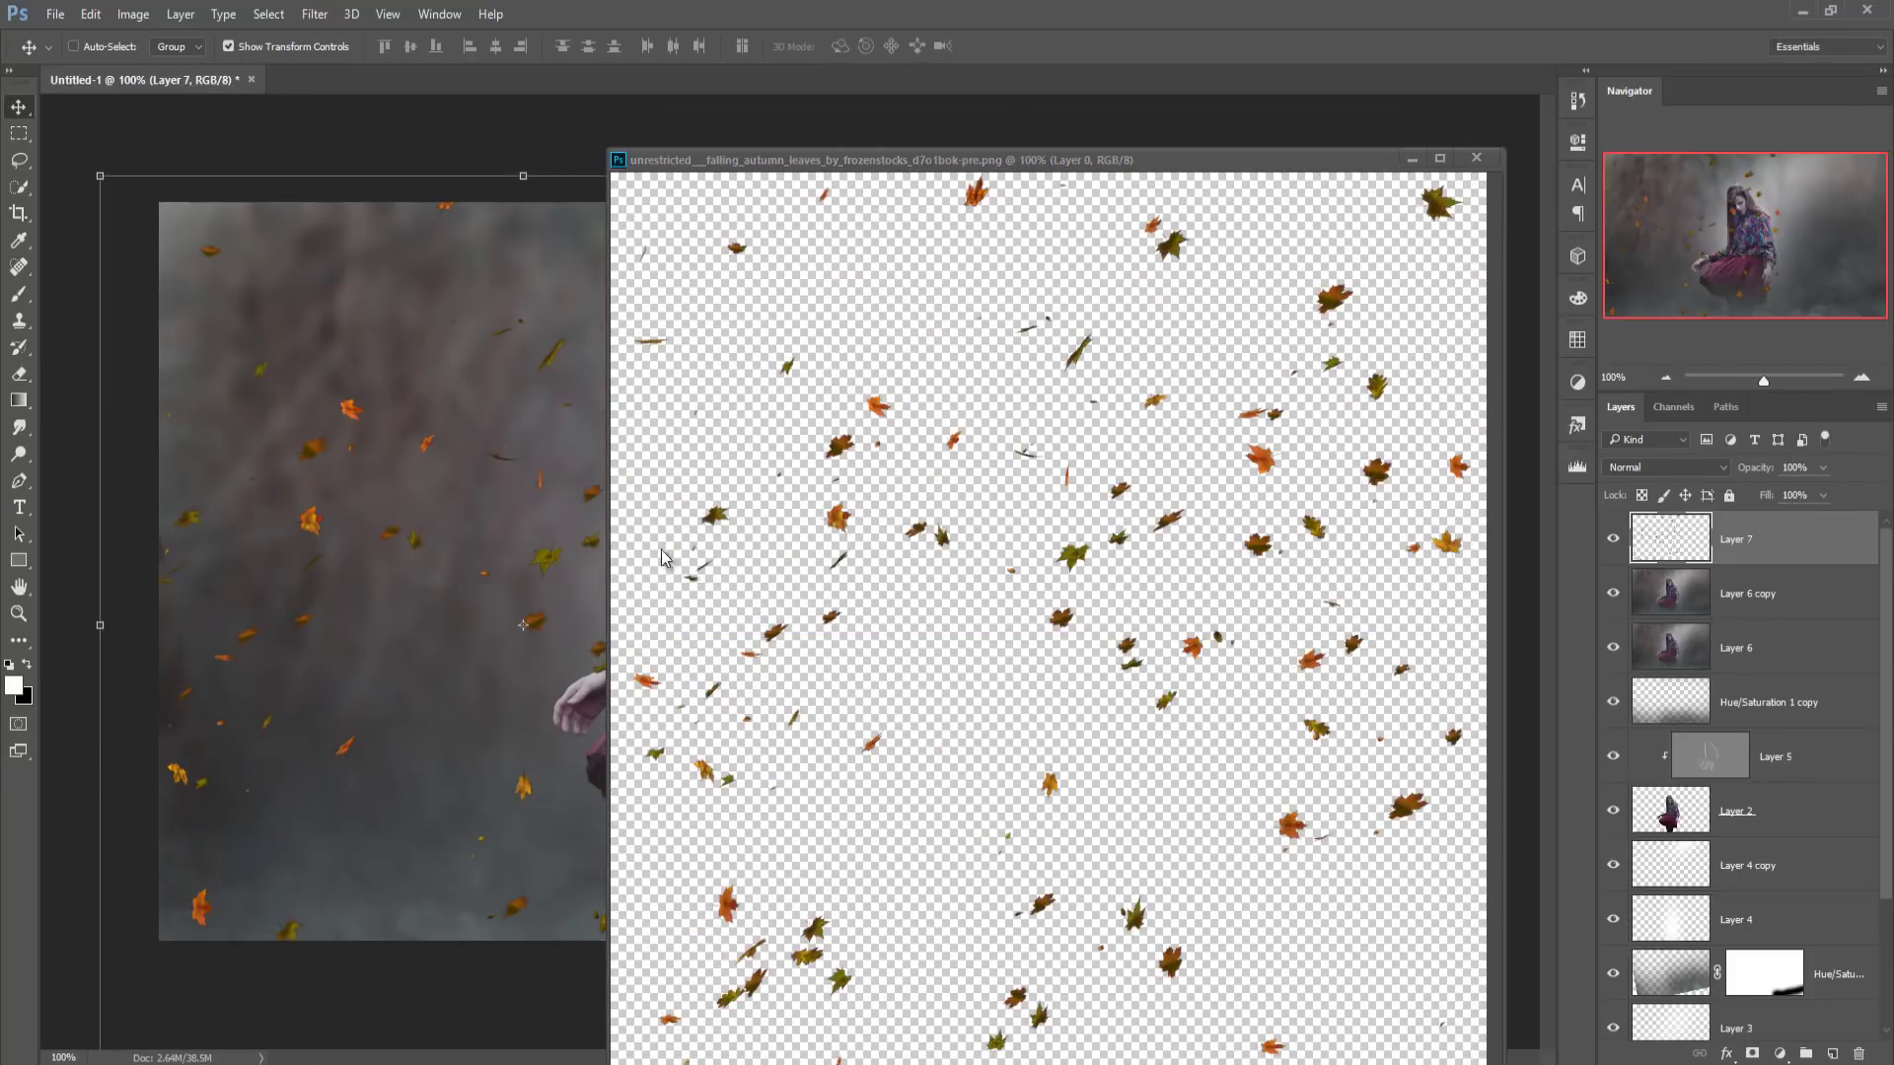
{"action": "left_click", "coordinate": [1477, 158]}
- Scale the leaves layer to about 149% × 117% across the scene
{"action": "mouse_move", "coordinate": [1064, 216]}
{"action": "left_mouse_down"}
{"action": "mouse_move", "coordinate": [1148, 186]}
{"action": "mouse_move", "coordinate": [1205, 115]}
{"action": "left_mouse_up"}
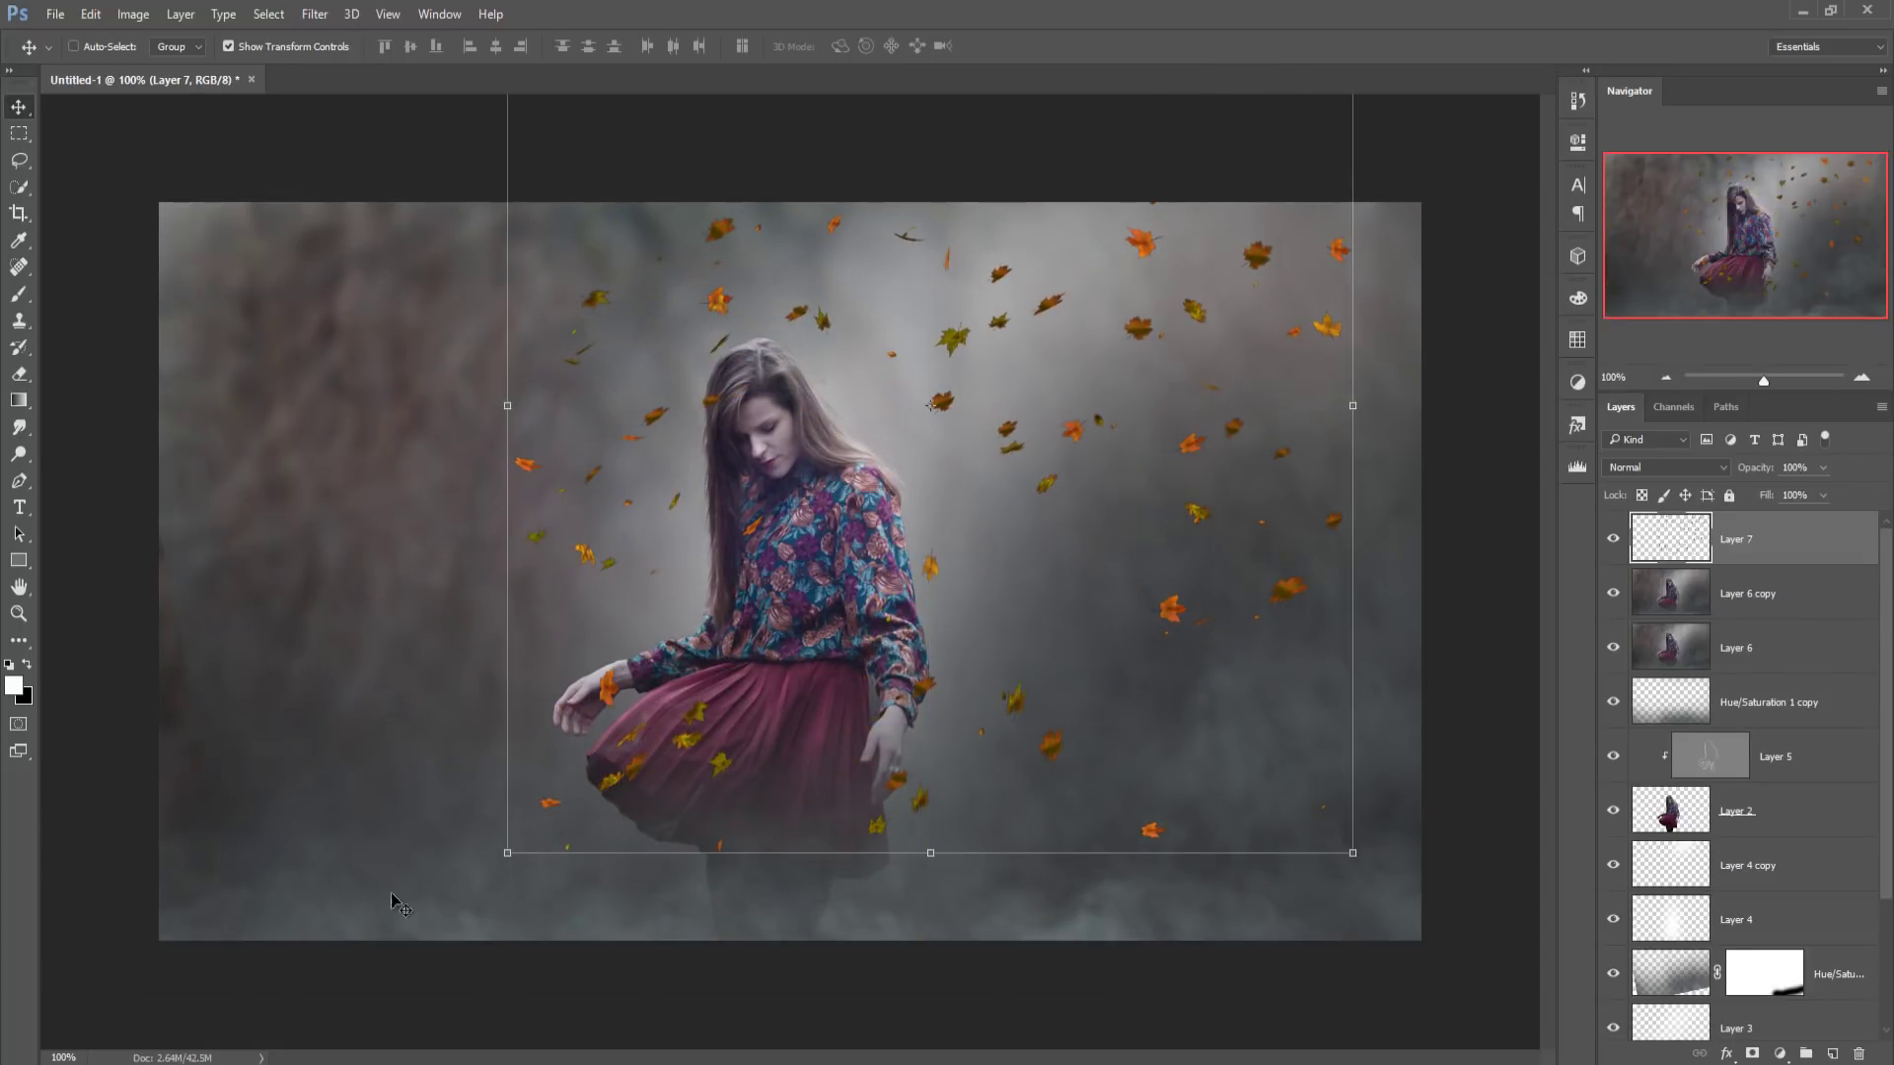
{"action": "left_click_drag", "start_coordinate": [504, 855], "coordinate": [153, 1008]}
{"action": "mouse_move", "coordinate": [1362, 480]}
{"action": "left_mouse_down"}
{"action": "mouse_move", "coordinate": [1420, 481]}
{"action": "mouse_move", "coordinate": [1342, 455]}
{"action": "mouse_move", "coordinate": [1370, 426]}
{"action": "left_mouse_up"}
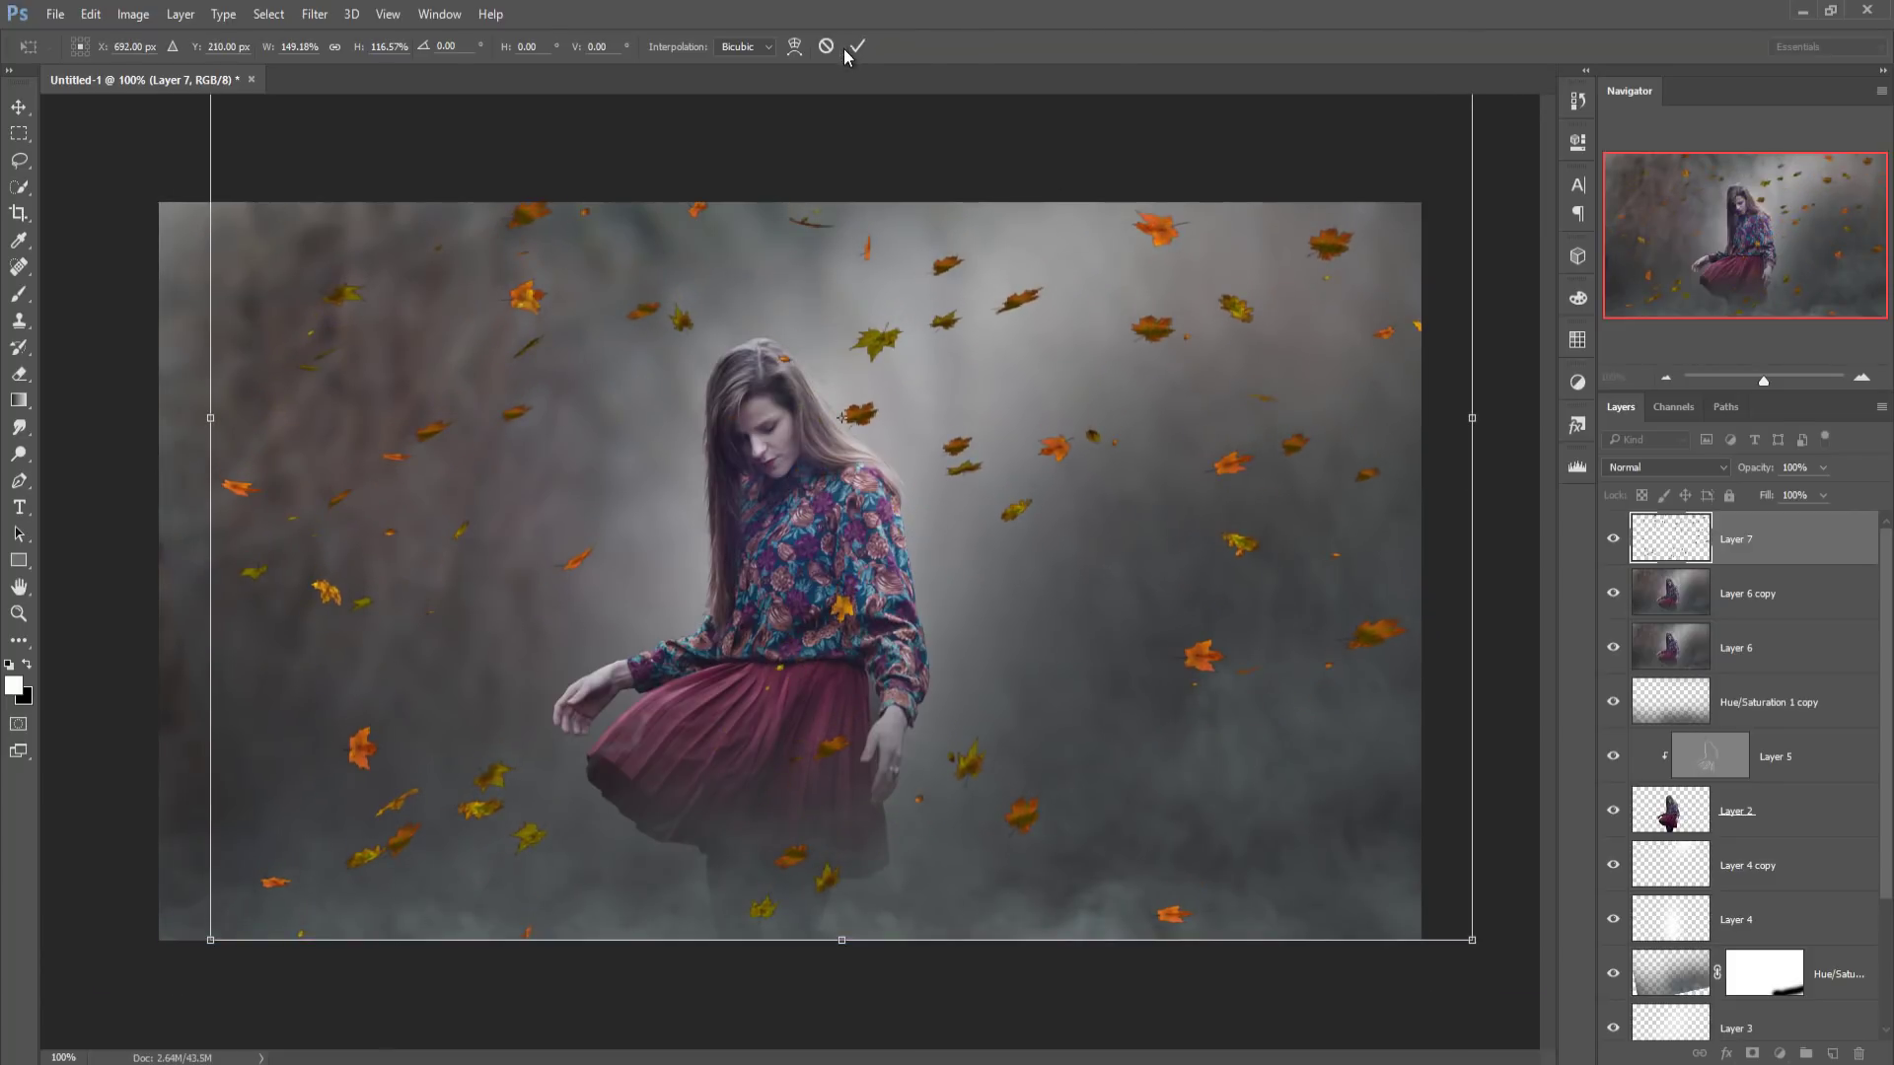
{"action": "left_click", "coordinate": [858, 47]}
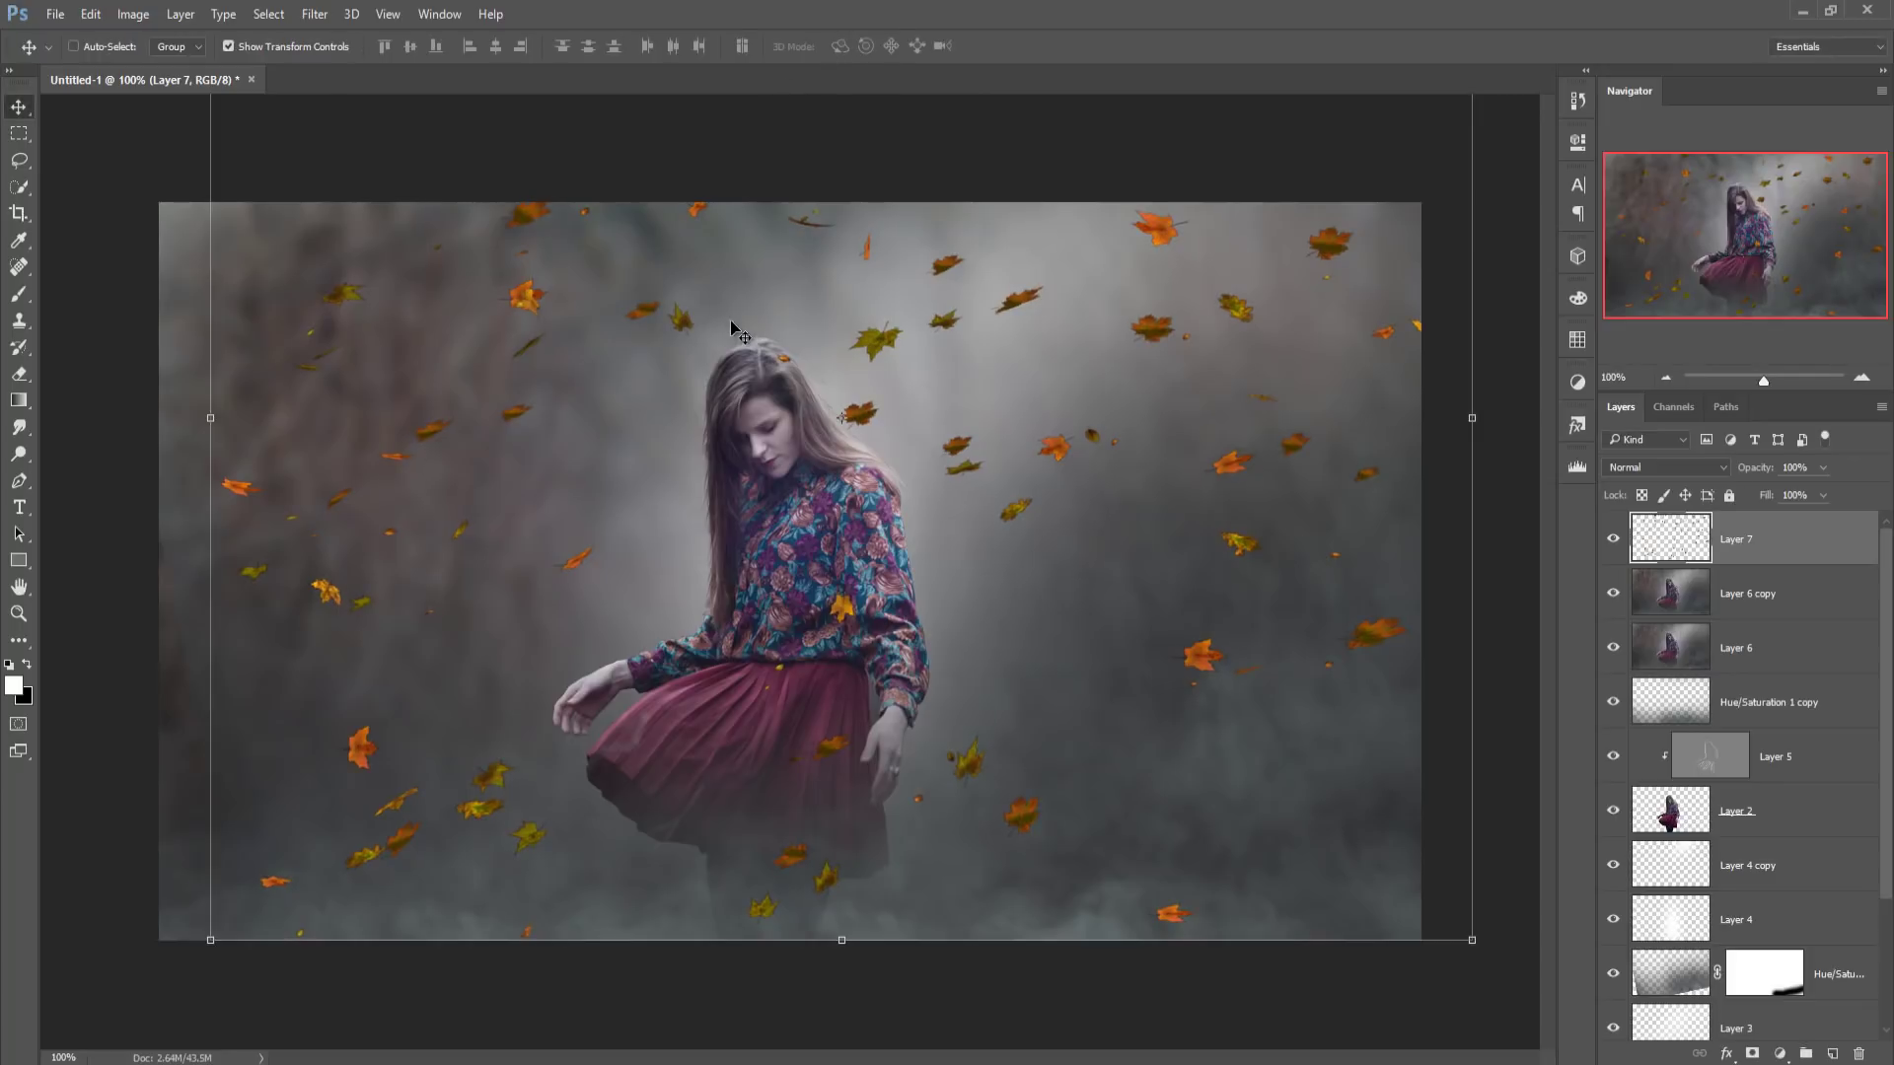
- Apply a Motion Blur of angle 29 and distance 34 pixels to the leaves
{"action": "left_click", "coordinate": [317, 16]}
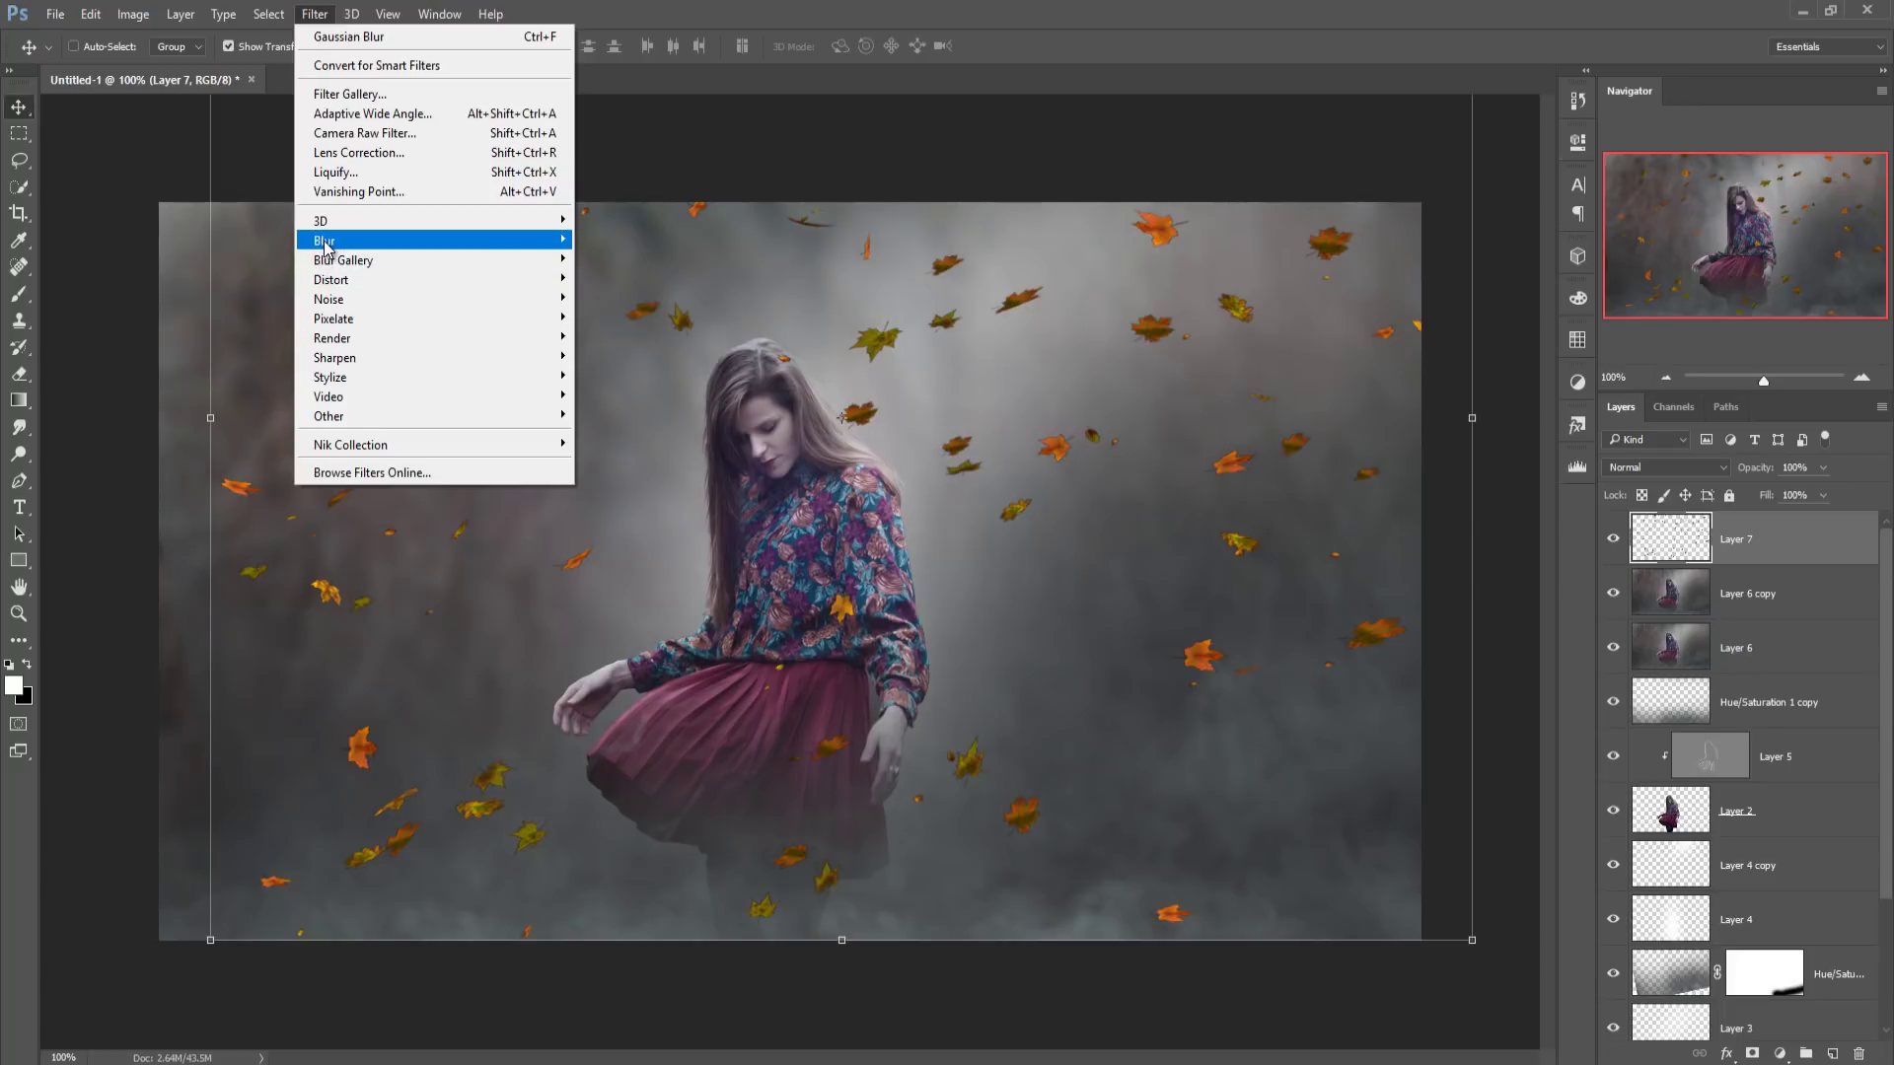
{"action": "mouse_move", "coordinate": [340, 240]}
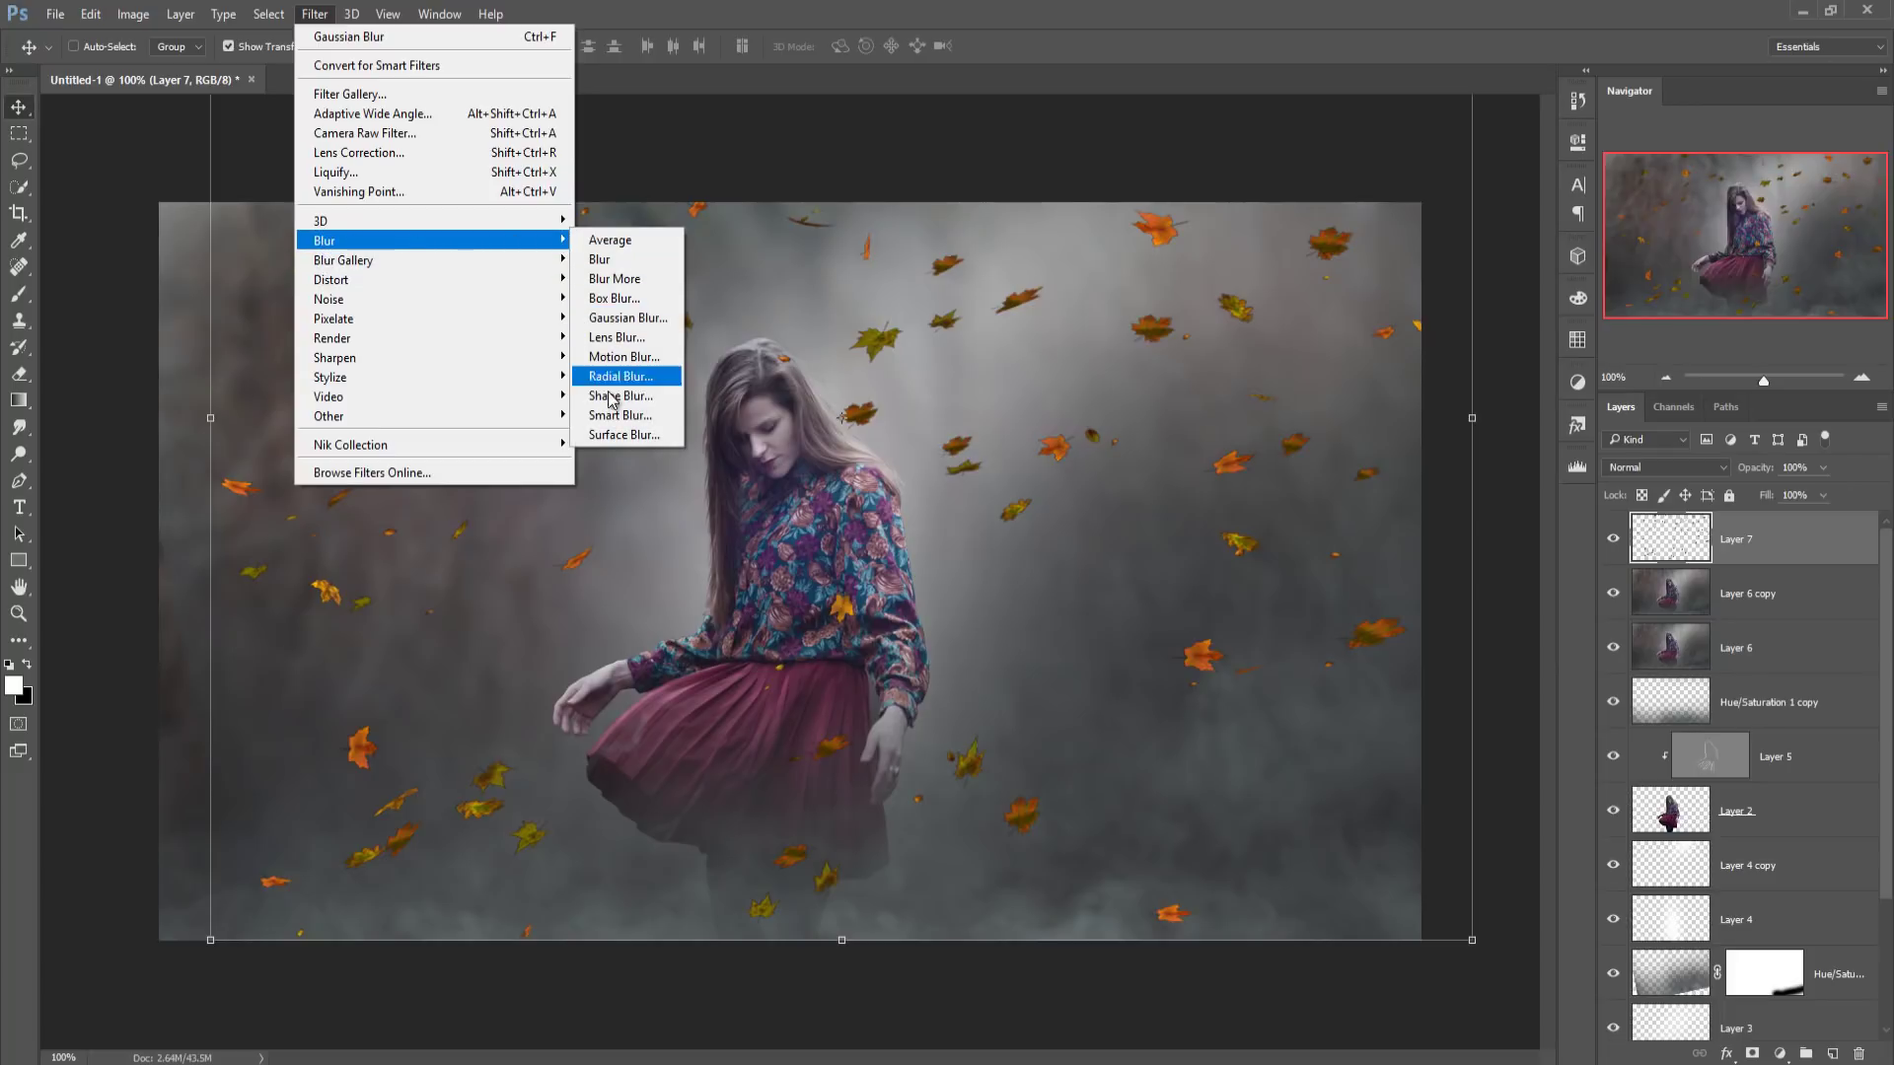
{"action": "left_click", "coordinate": [625, 361]}
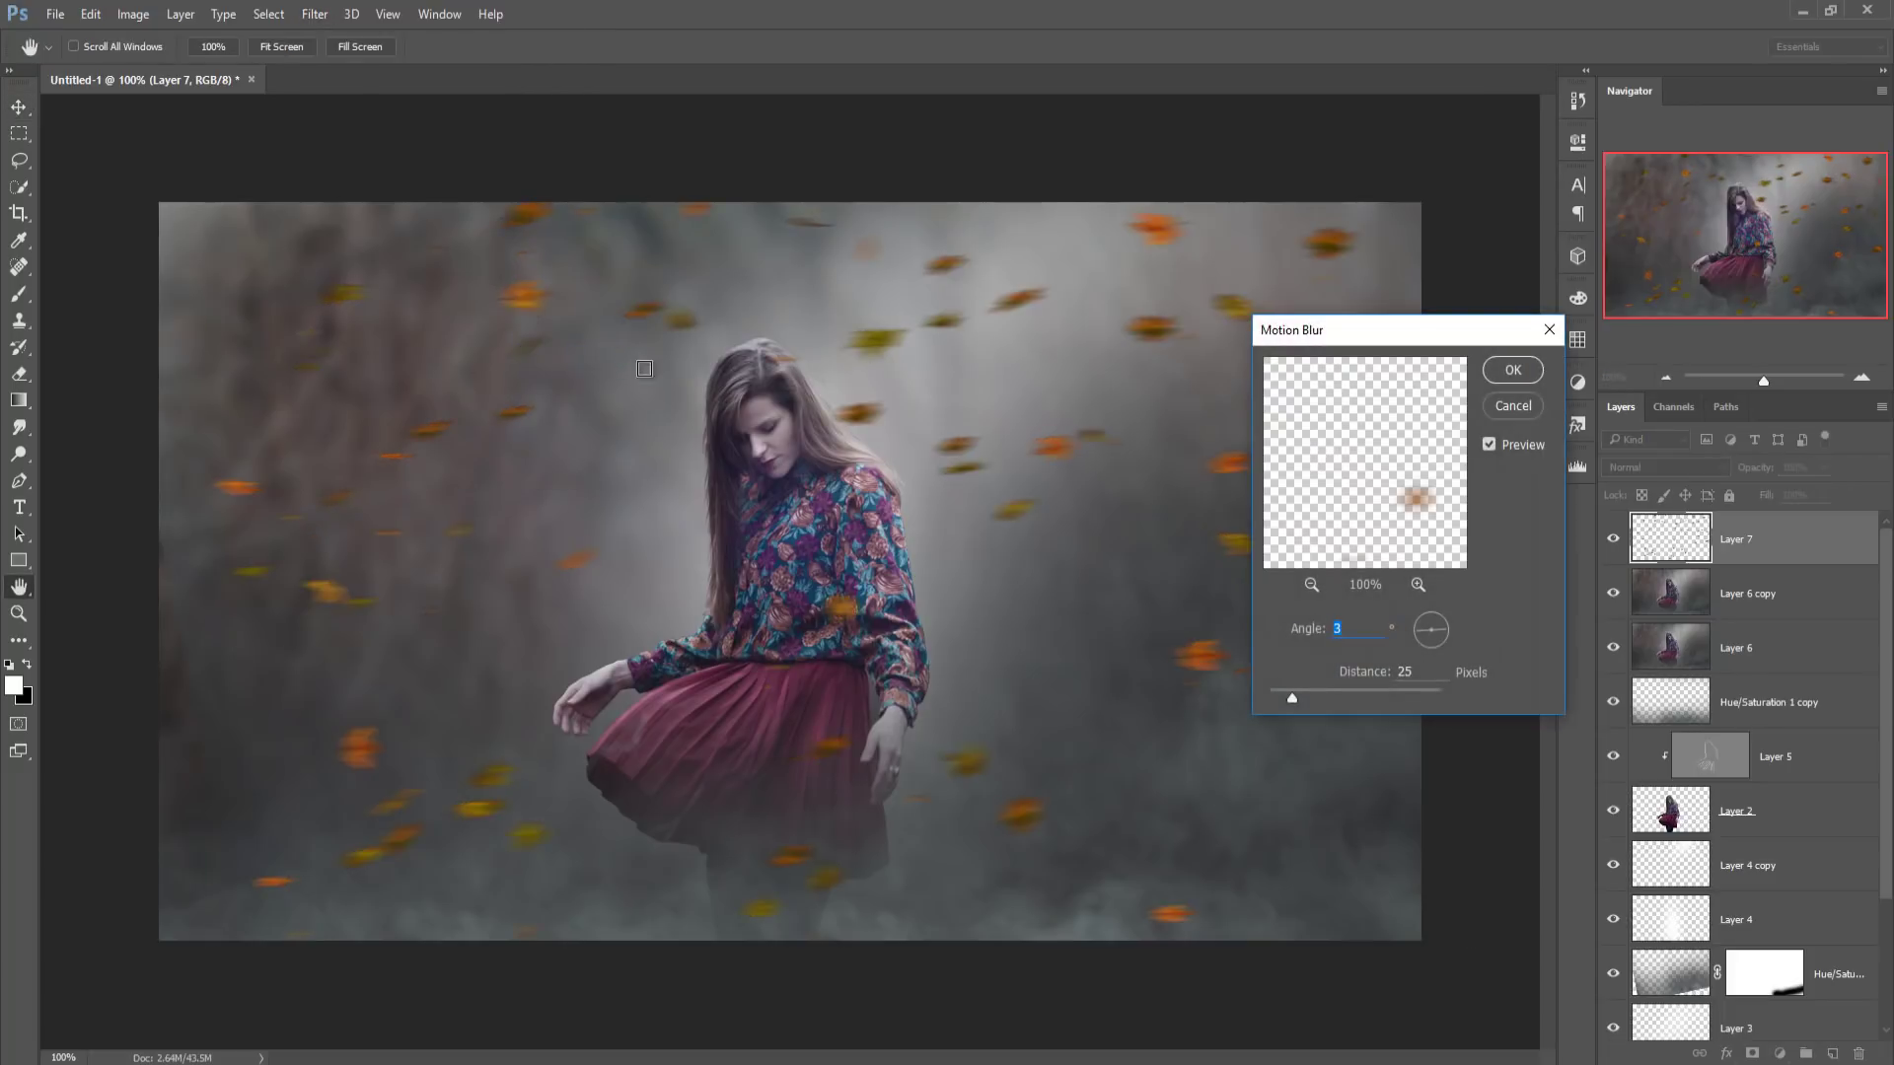
{"action": "type", "text": "2"}
{"action": "type", "text": "9"}
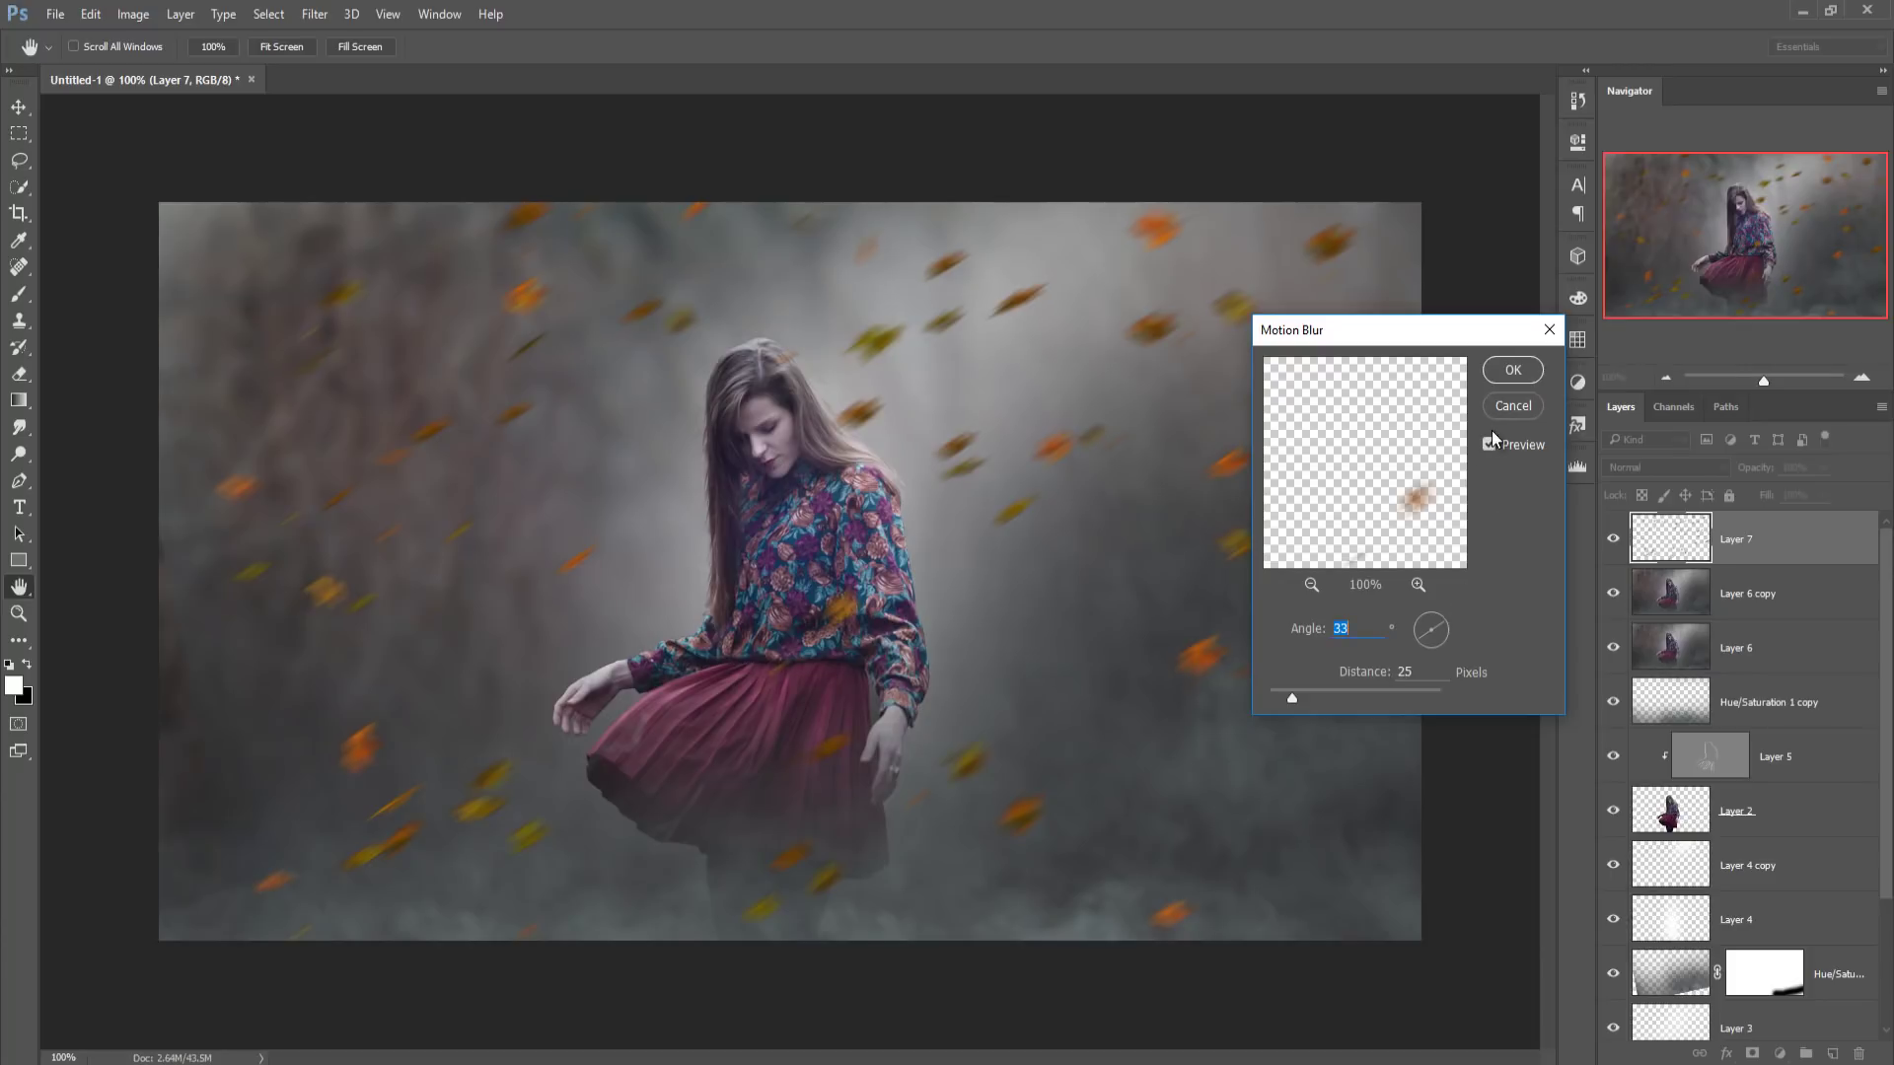
{"action": "left_click_drag", "start_coordinate": [1292, 696], "coordinate": [1300, 696]}
{"action": "left_click", "coordinate": [1496, 373]}
{"action": "left_click", "coordinate": [315, 14]}
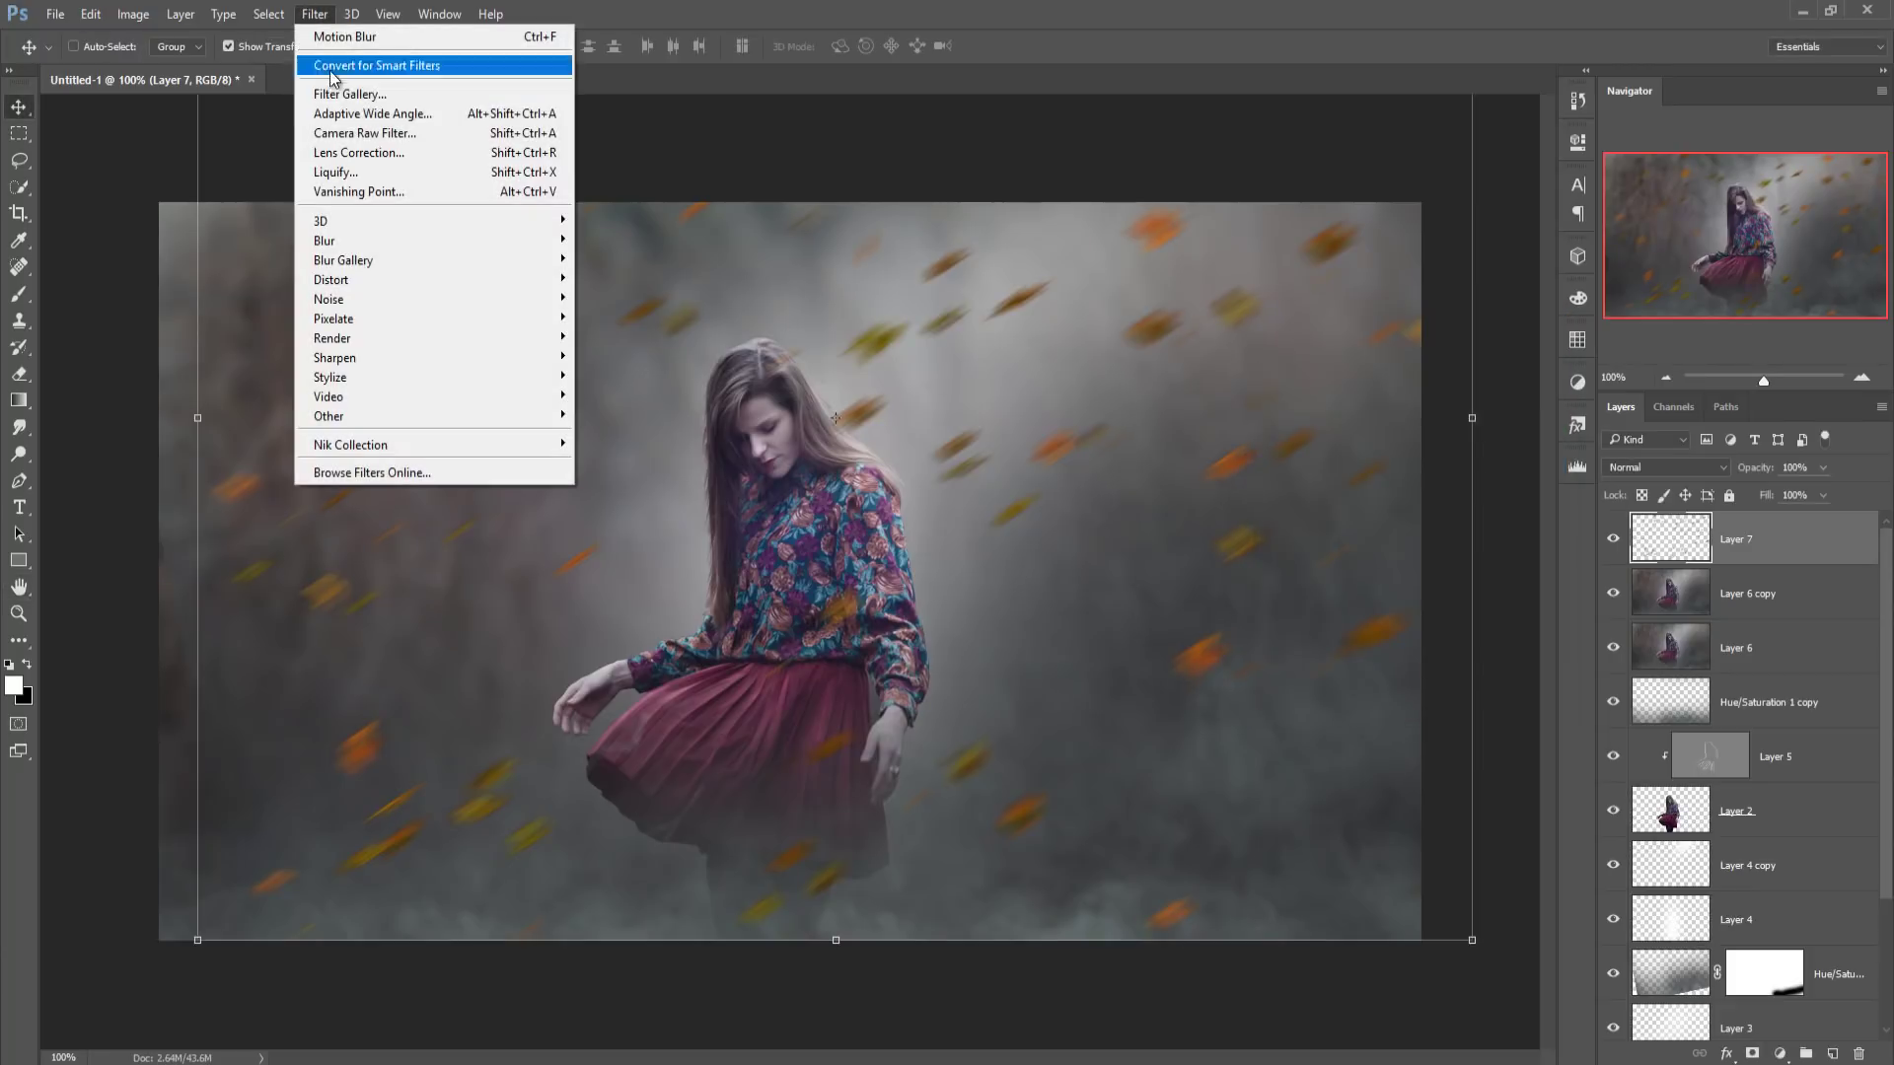
- Apply Camera Raw Filter to the leaves with Exposure -0.40 and Saturation -38
{"action": "left_click", "coordinate": [375, 133]}
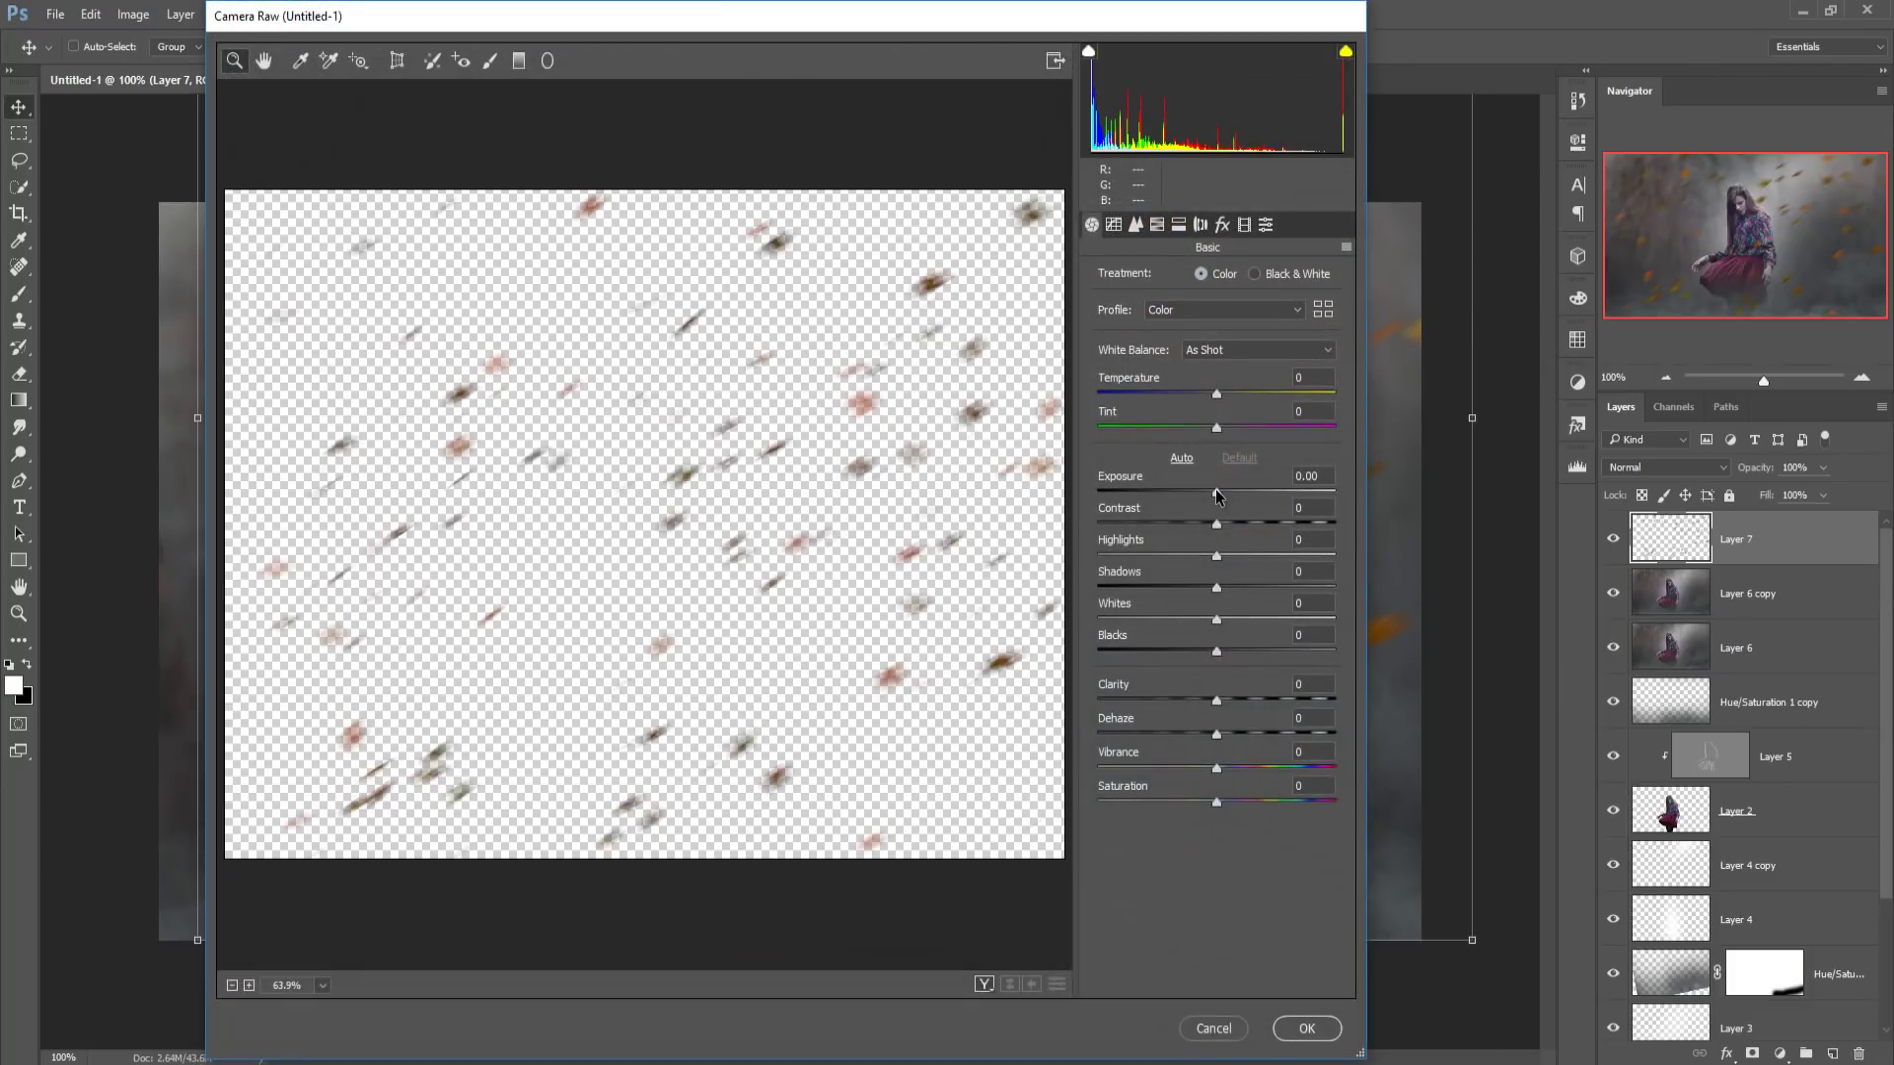
{"action": "left_click_drag", "start_coordinate": [1217, 492], "coordinate": [1207, 493]}
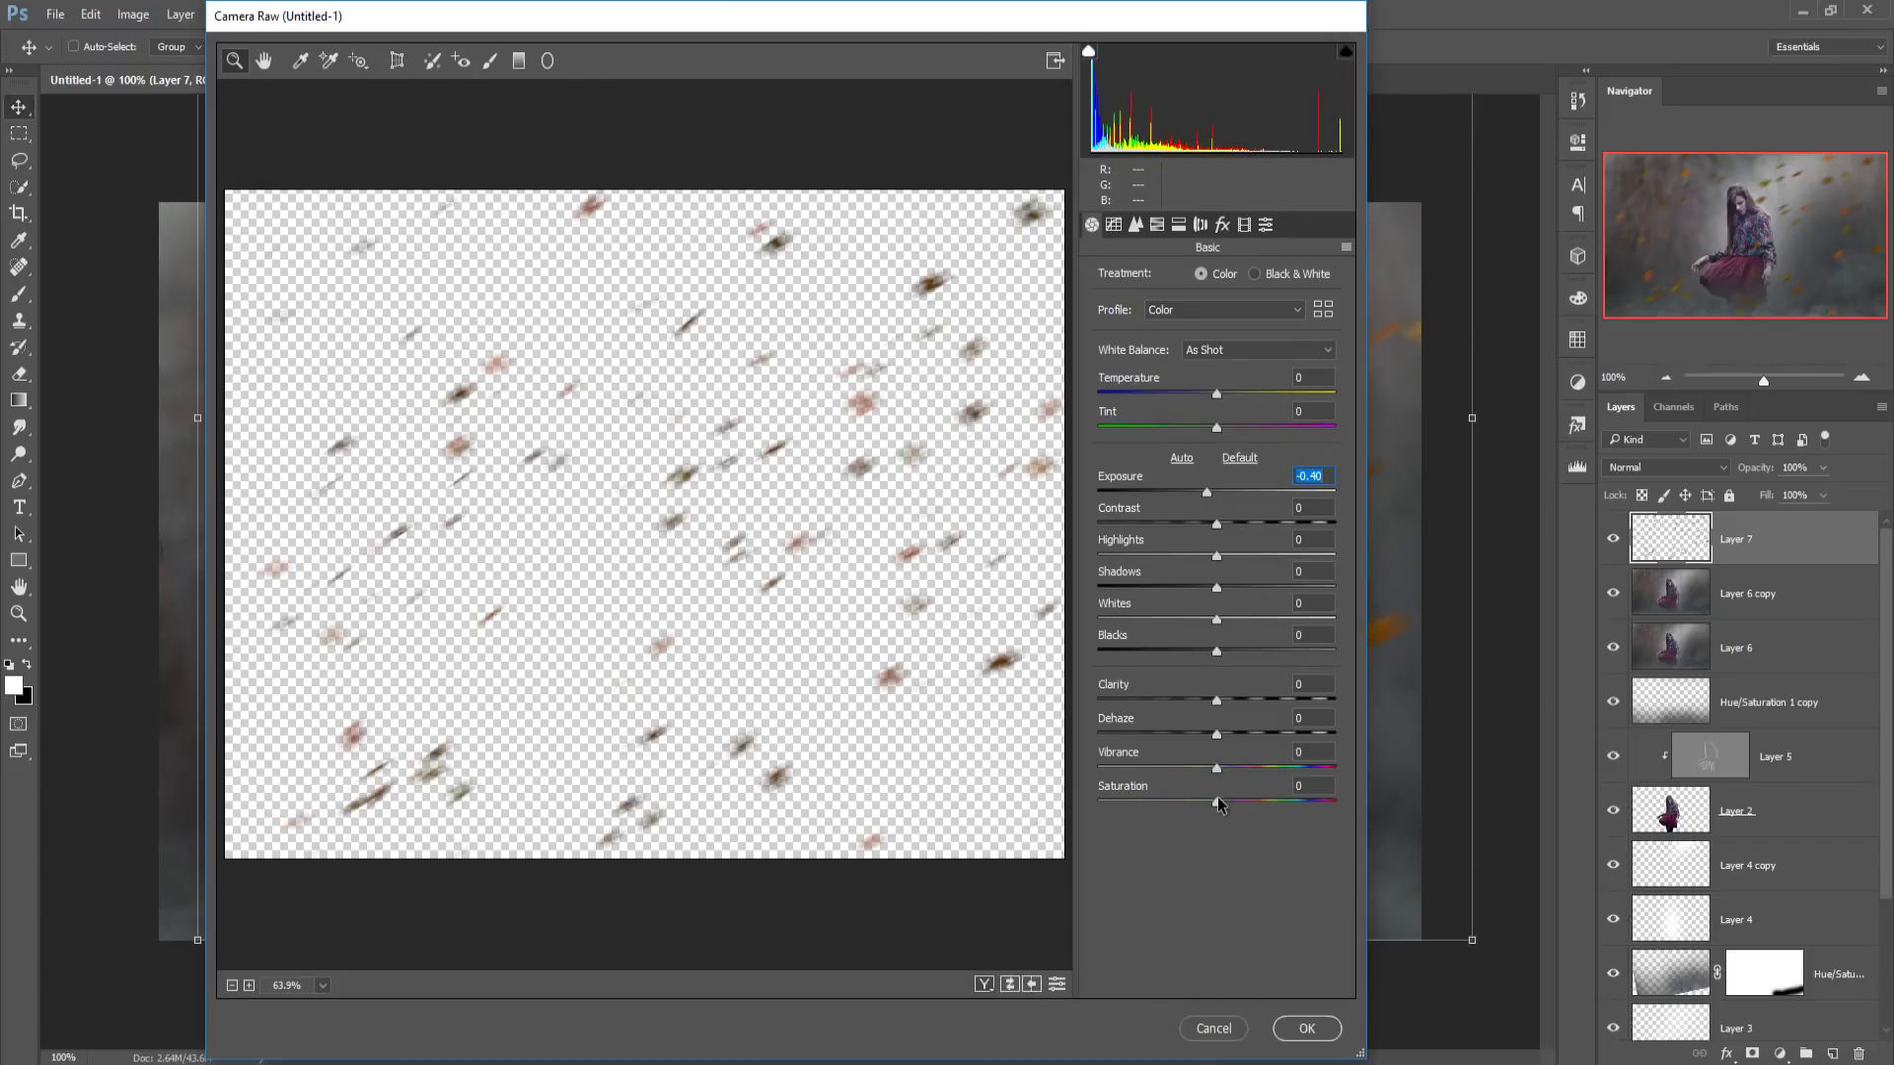
{"action": "left_click_drag", "start_coordinate": [1216, 801], "coordinate": [1170, 803]}
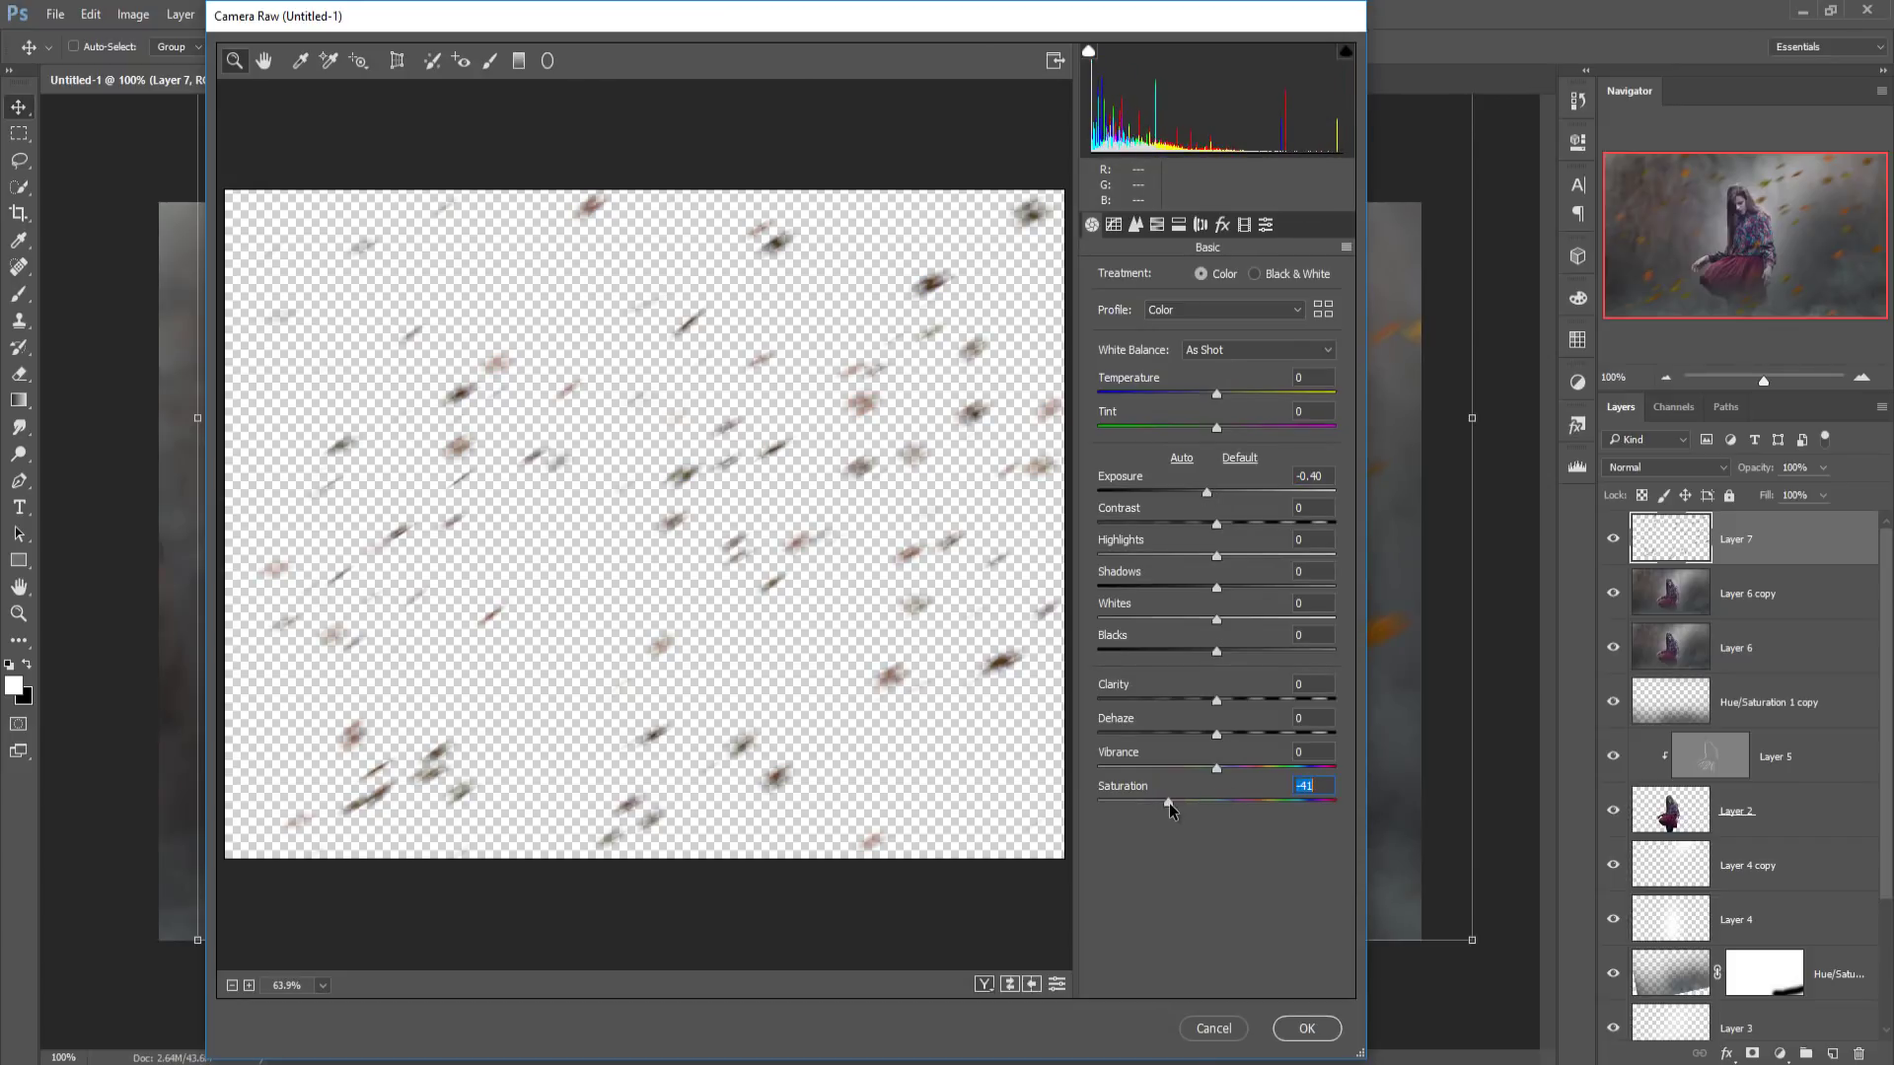
{"action": "left_click", "coordinate": [1307, 1028]}
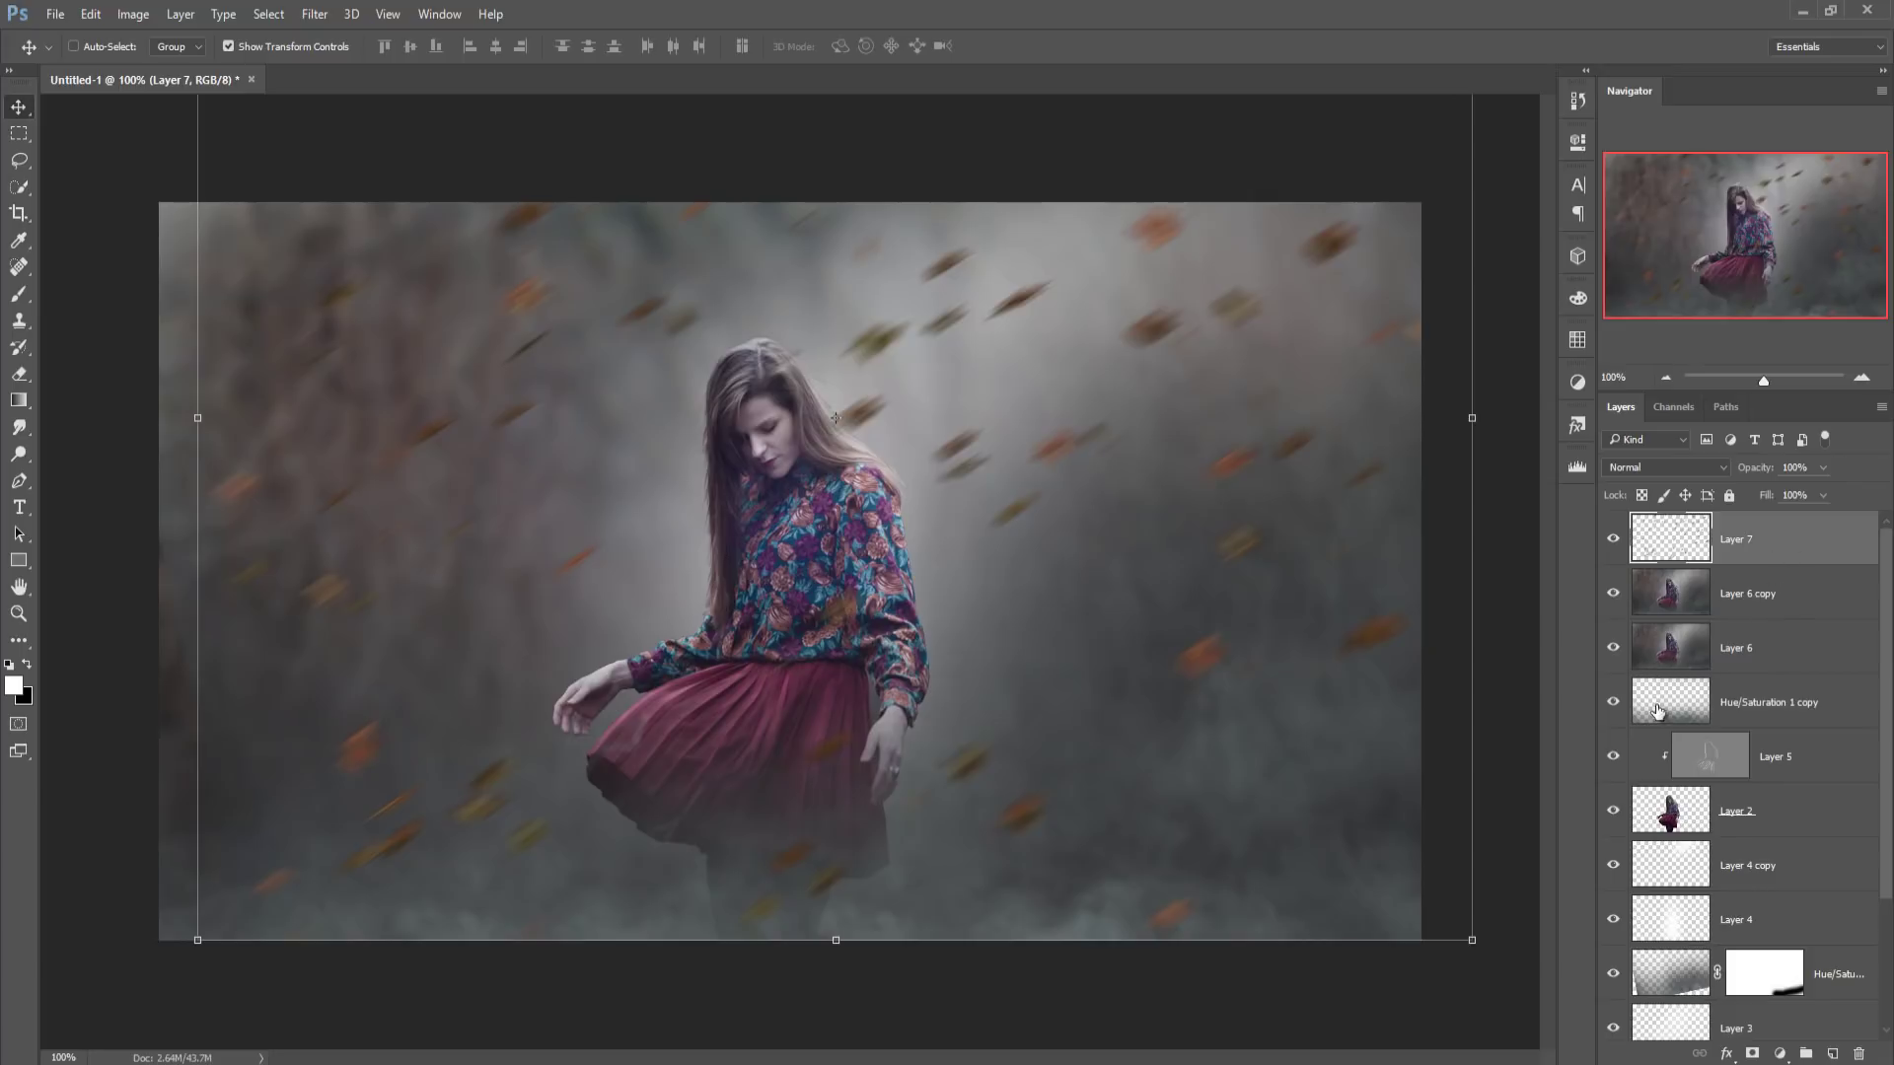
- Add a layer mask to Layer 7 and paint out leaves around the woman's head
{"action": "left_click", "coordinate": [1753, 1054]}
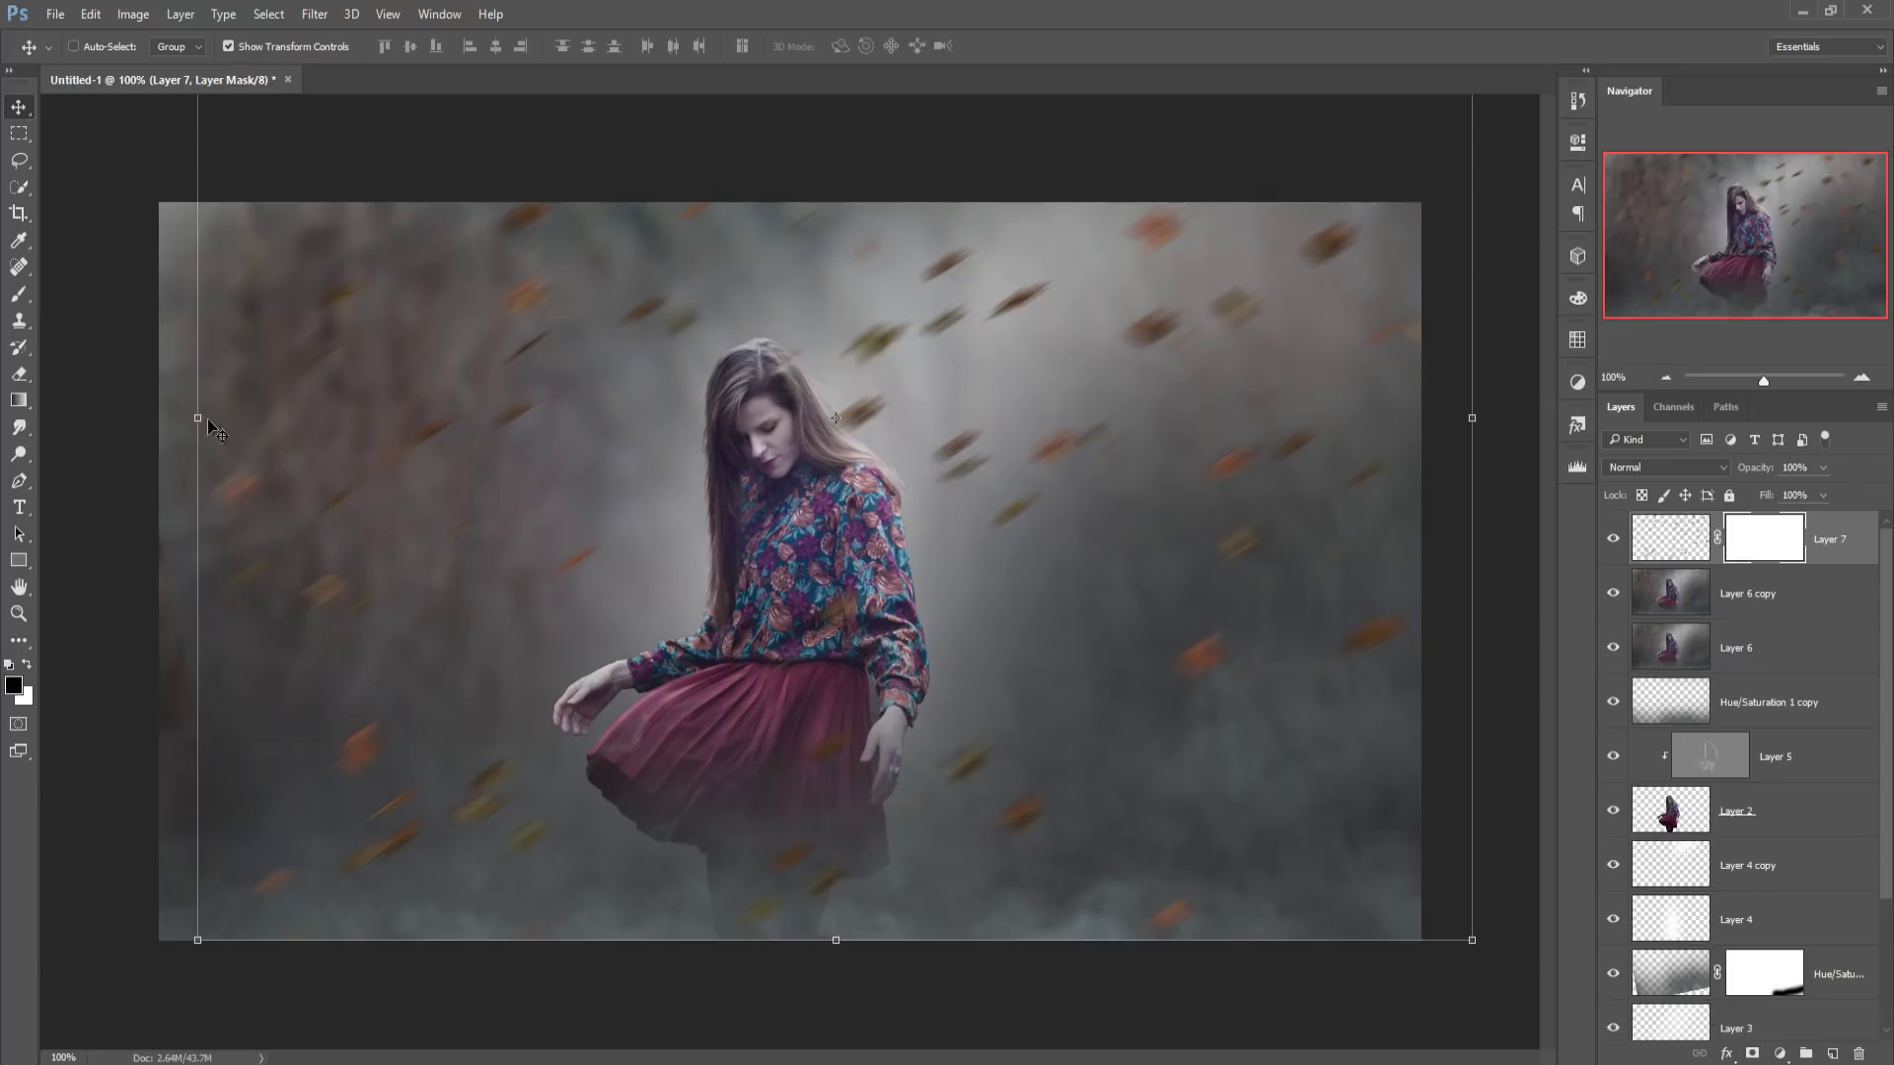
{"action": "left_click", "coordinate": [21, 295]}
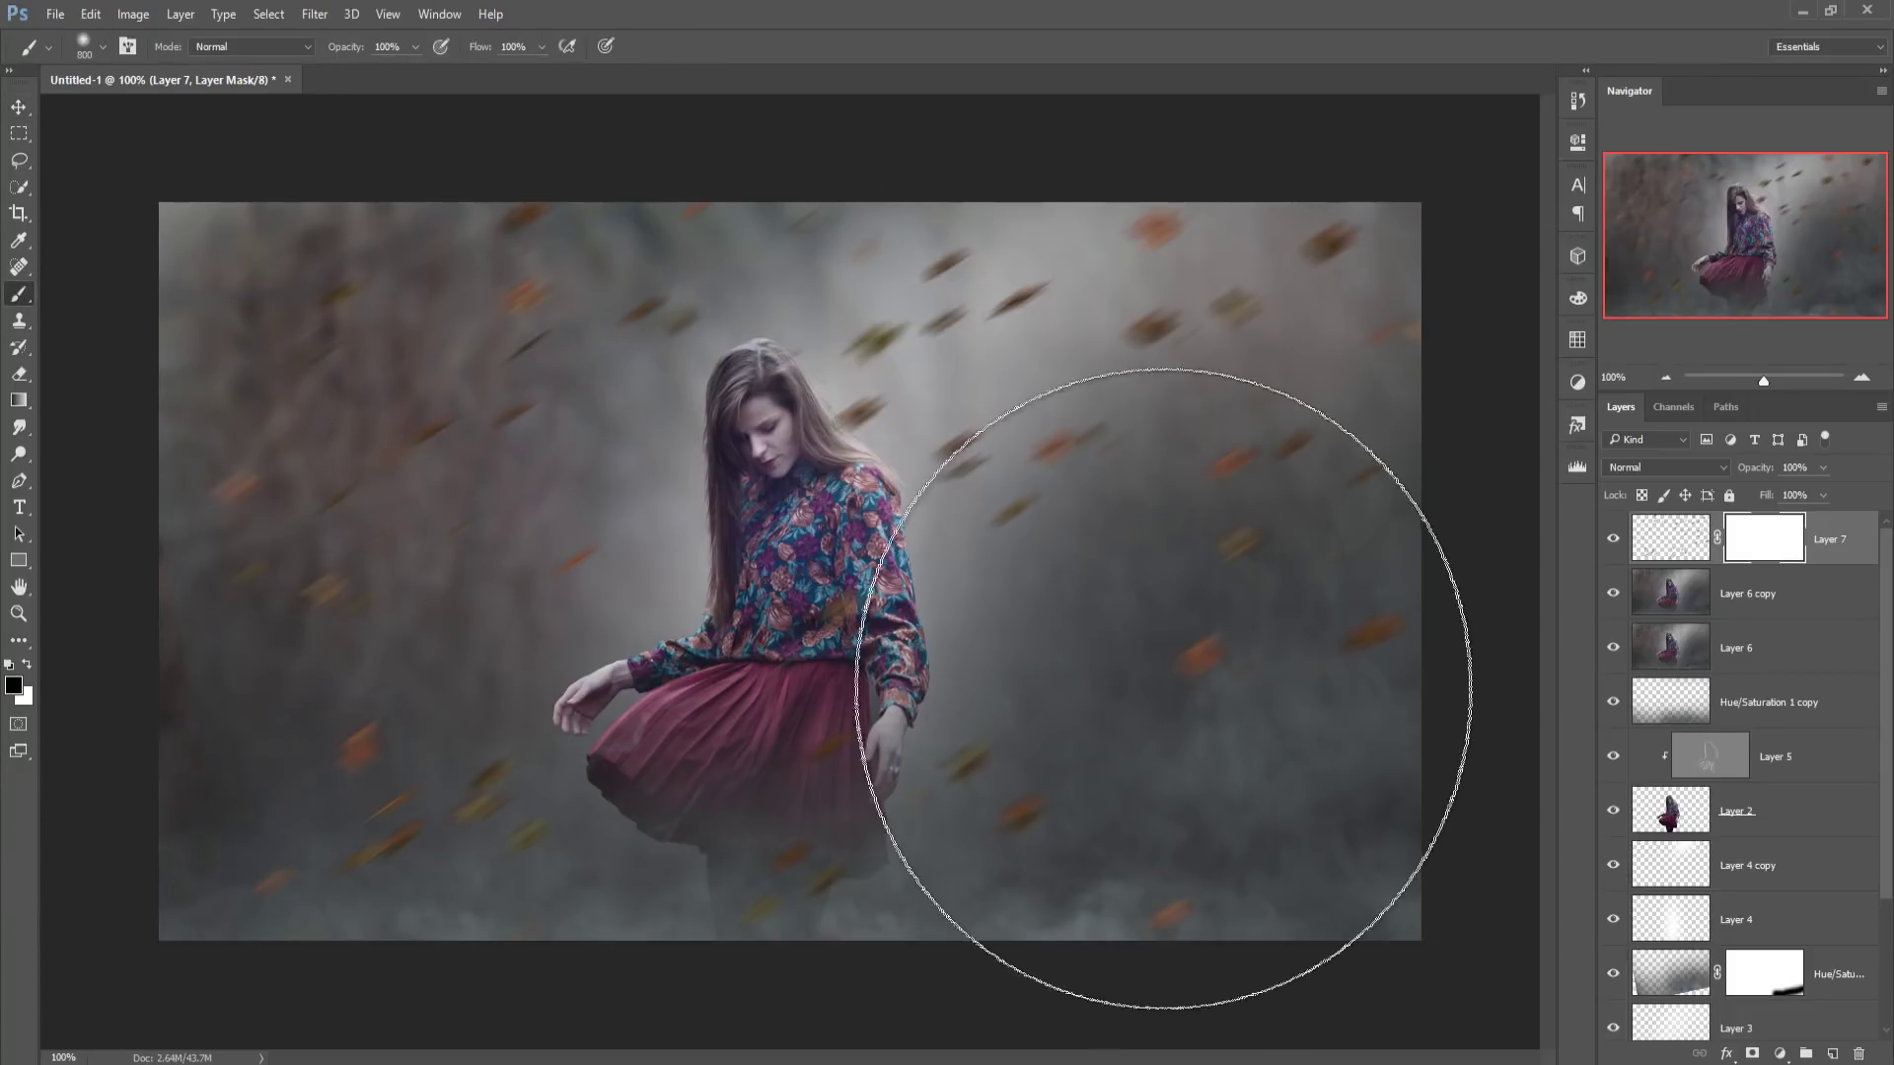
{"action": "key", "text": "bracketleft"}
{"action": "key", "text": "bracketleft"}
{"action": "key", "text": "bracketleft"}
{"action": "key", "text": "bracketleft"}
{"action": "key", "text": "bracketleft"}
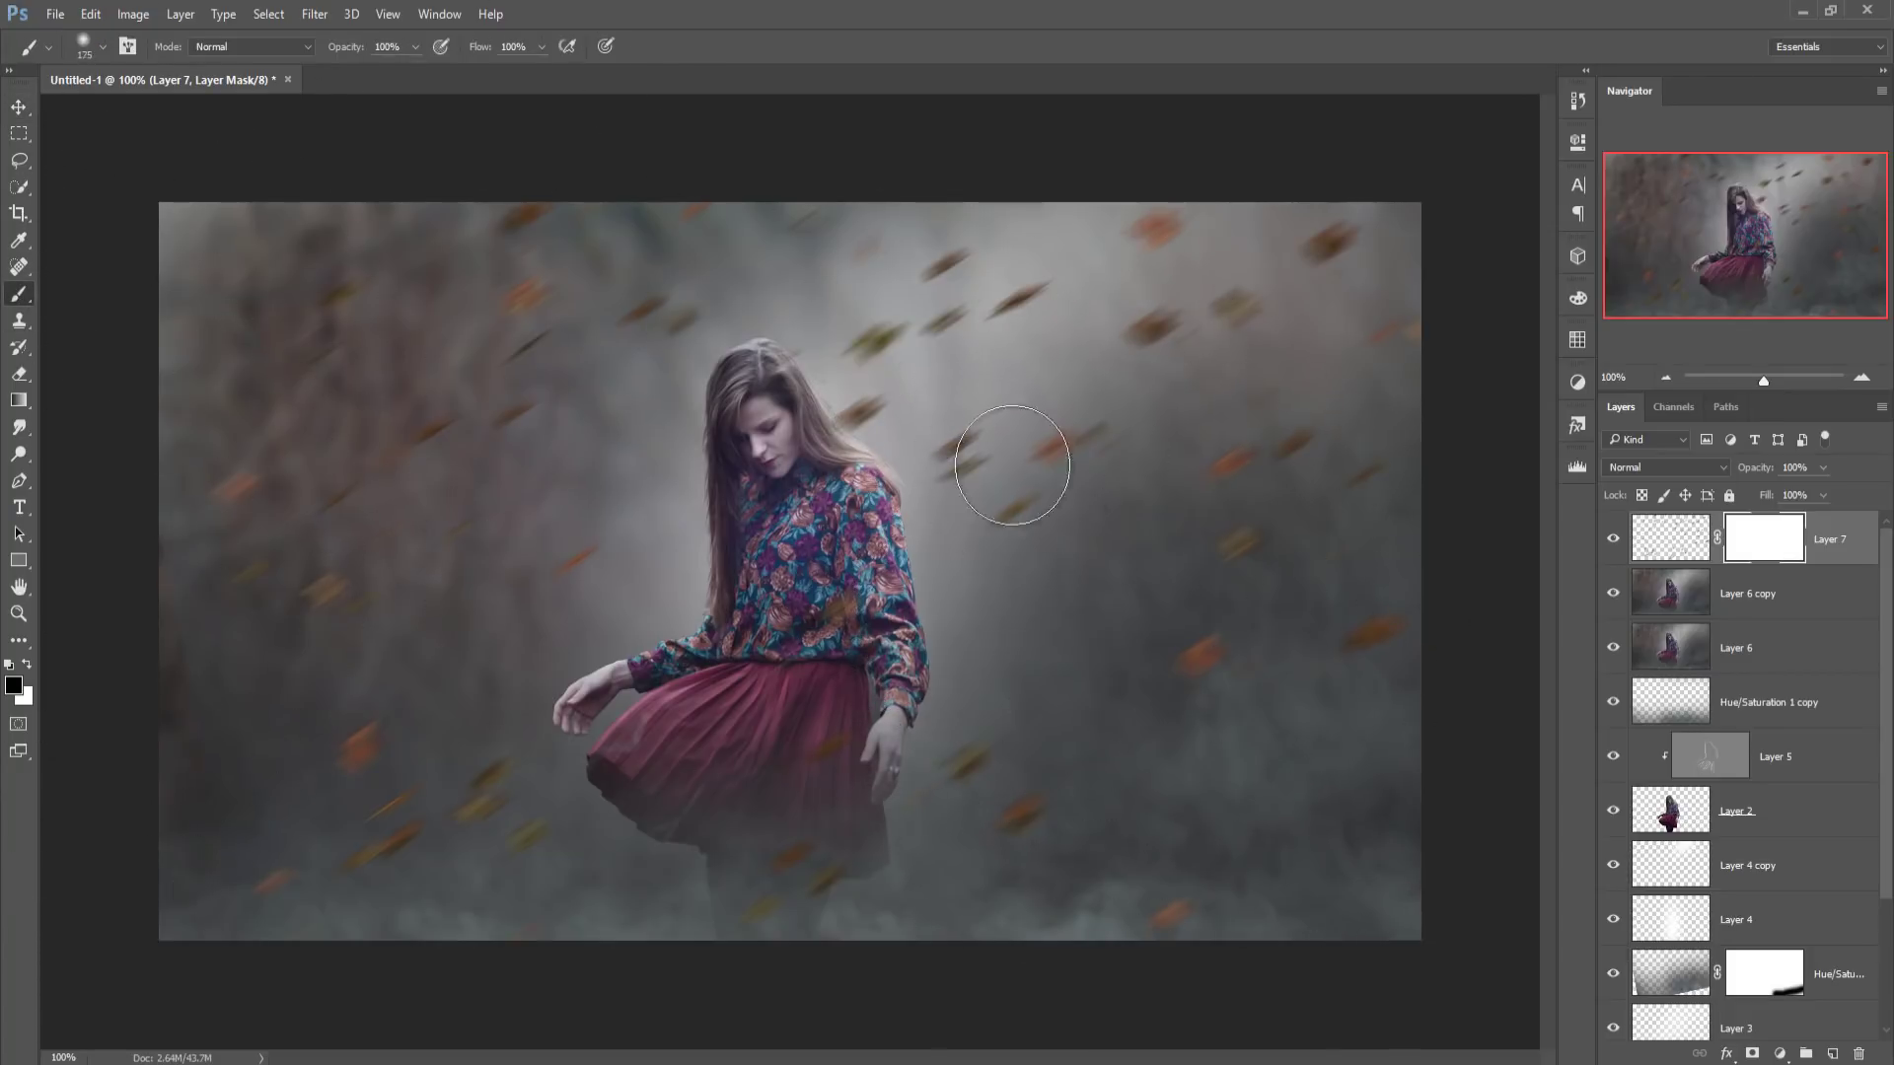
{"action": "key", "text": "bracketleft"}
{"action": "left_click_drag", "start_coordinate": [883, 340], "coordinate": [869, 333]}
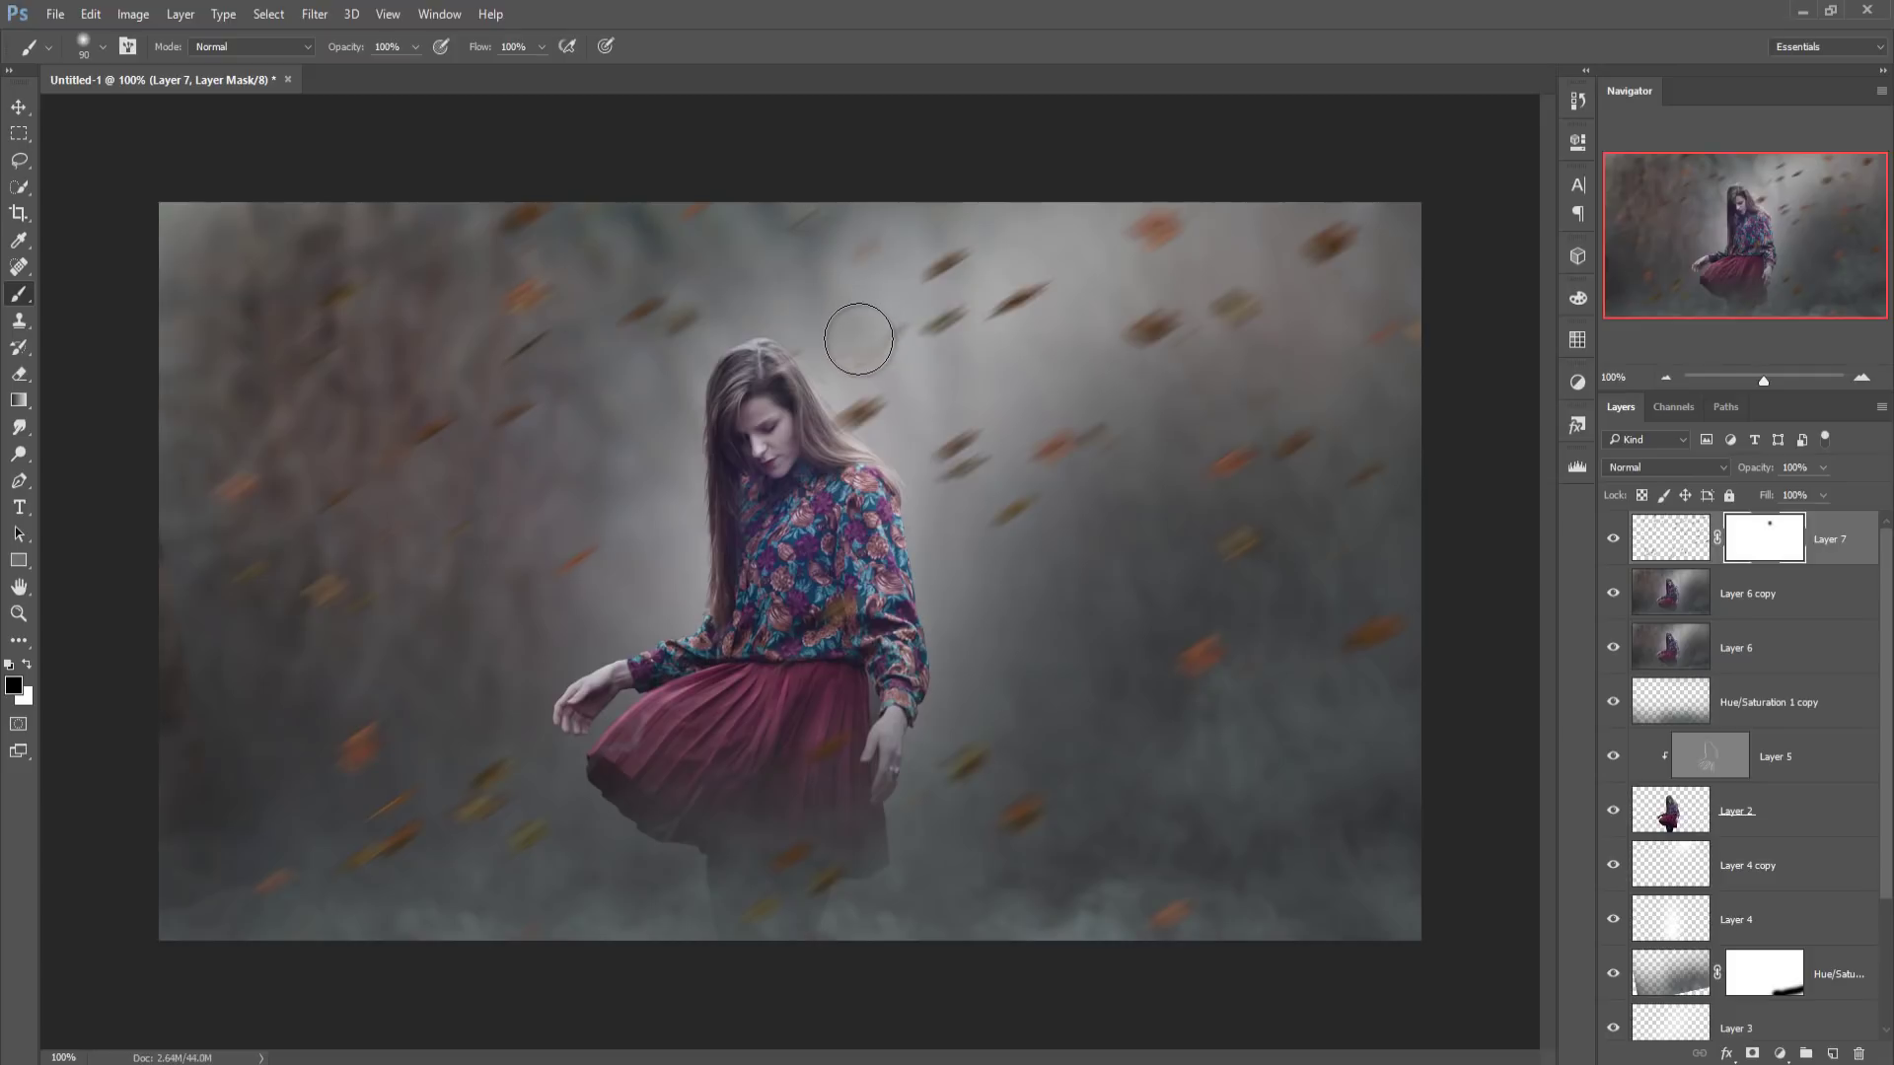
{"action": "key", "text": "bracketleft"}
{"action": "key", "text": "bracketleft"}
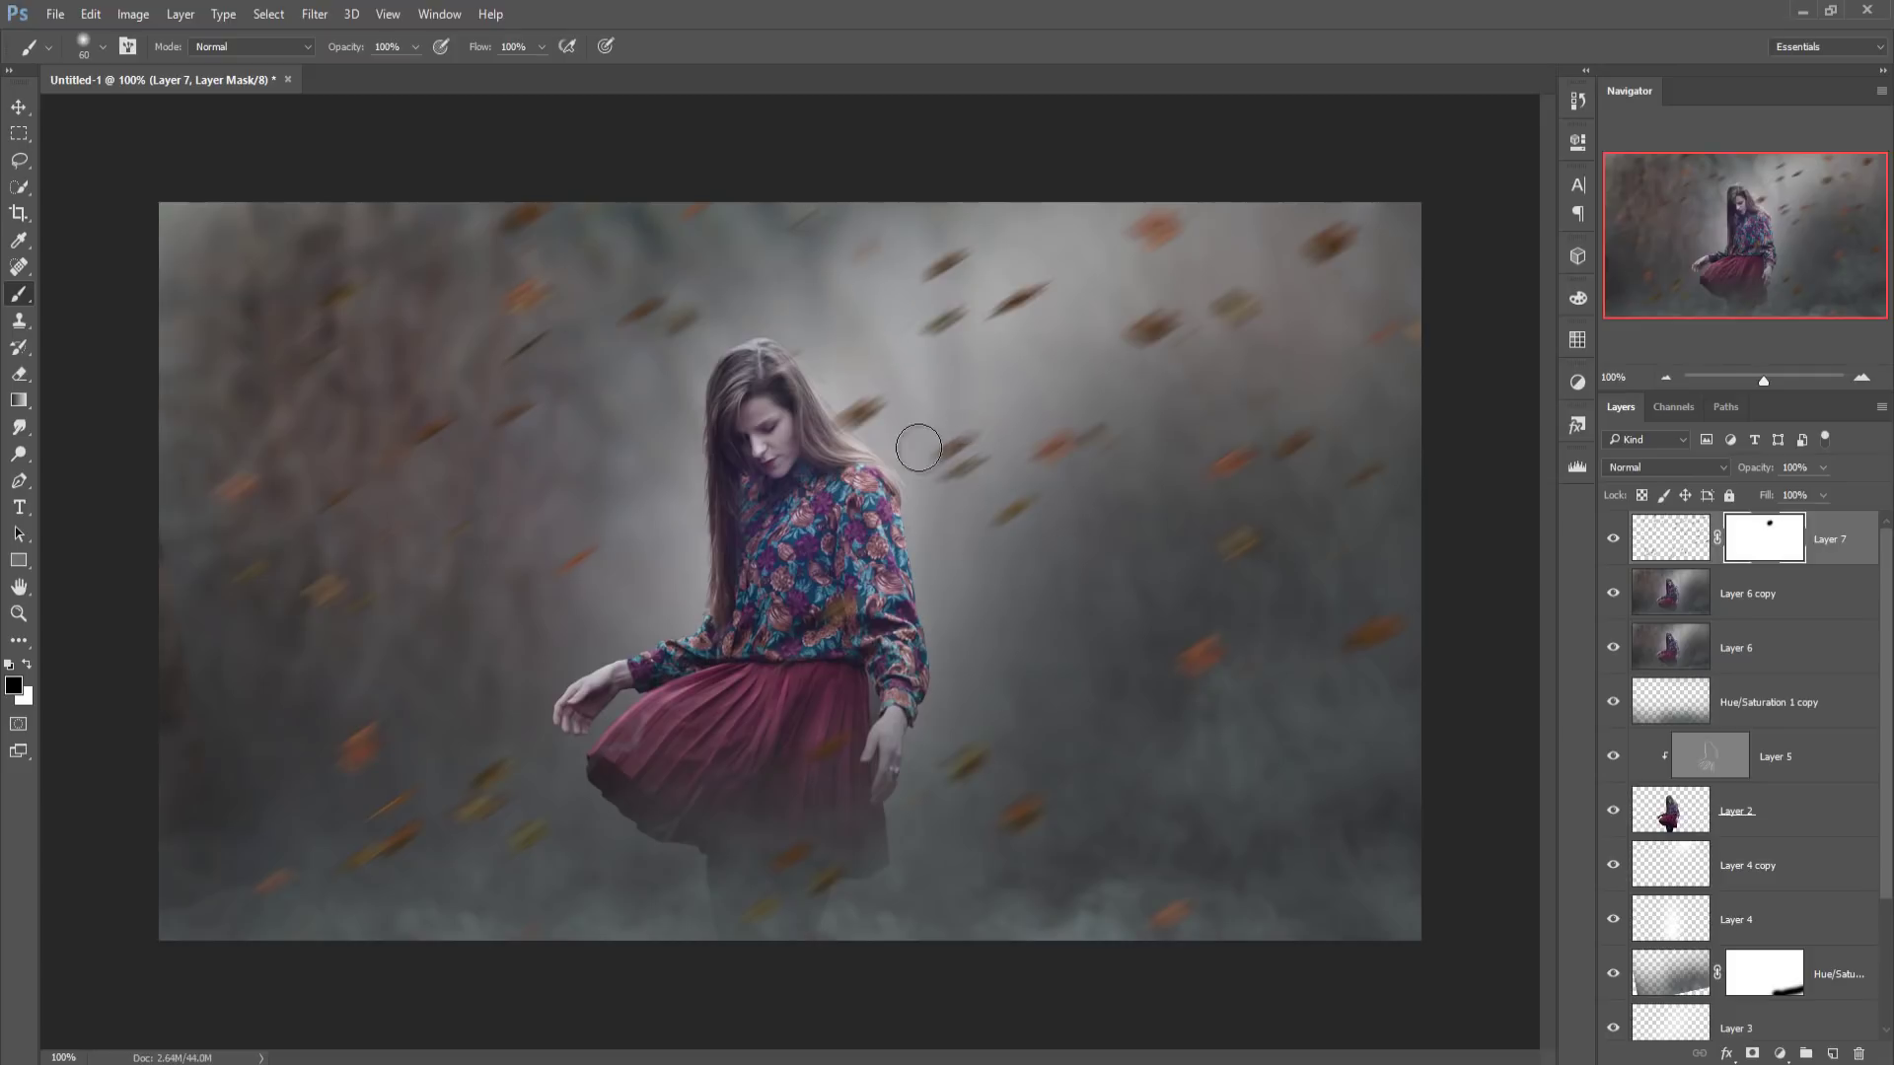
{"action": "left_click_drag", "start_coordinate": [918, 448], "coordinate": [942, 438]}
{"action": "left_click_drag", "start_coordinate": [1105, 421], "coordinate": [1103, 428]}
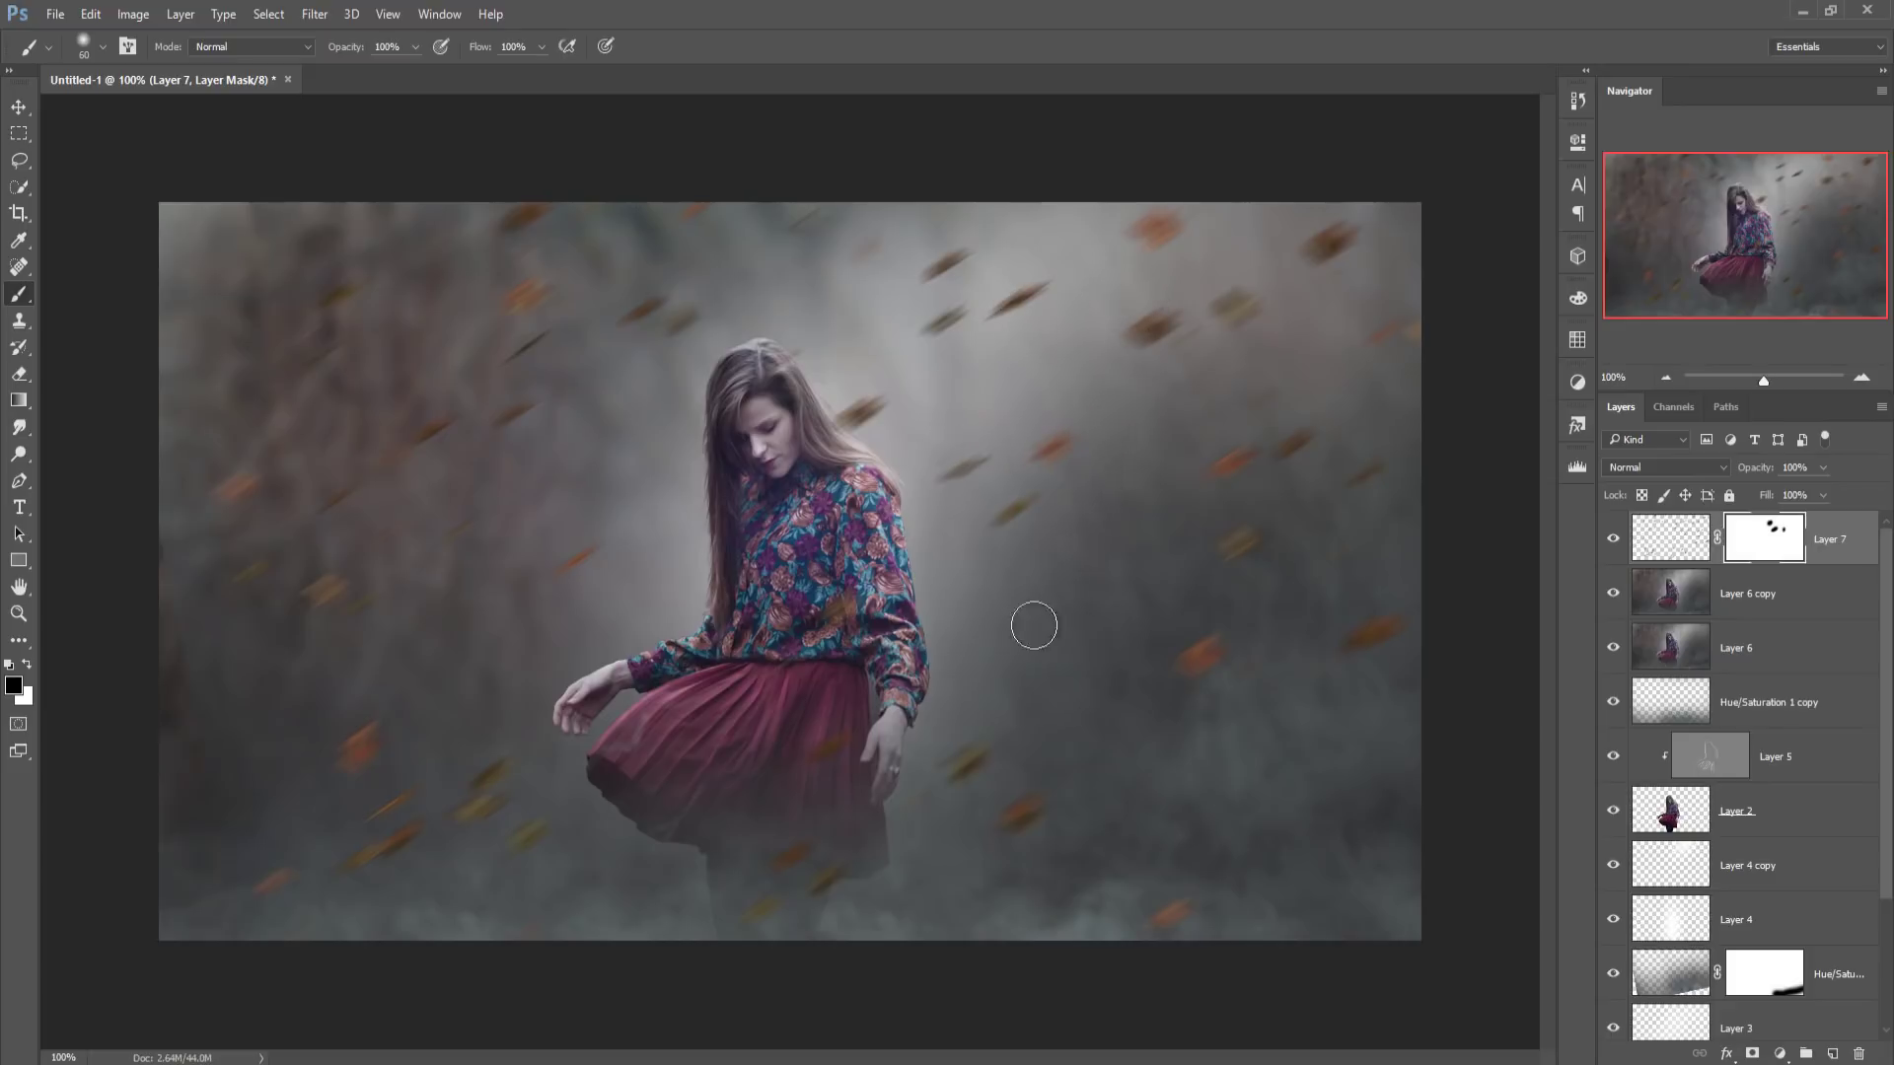
{"action": "left_click", "coordinate": [1014, 511]}
{"action": "left_click", "coordinate": [944, 317]}
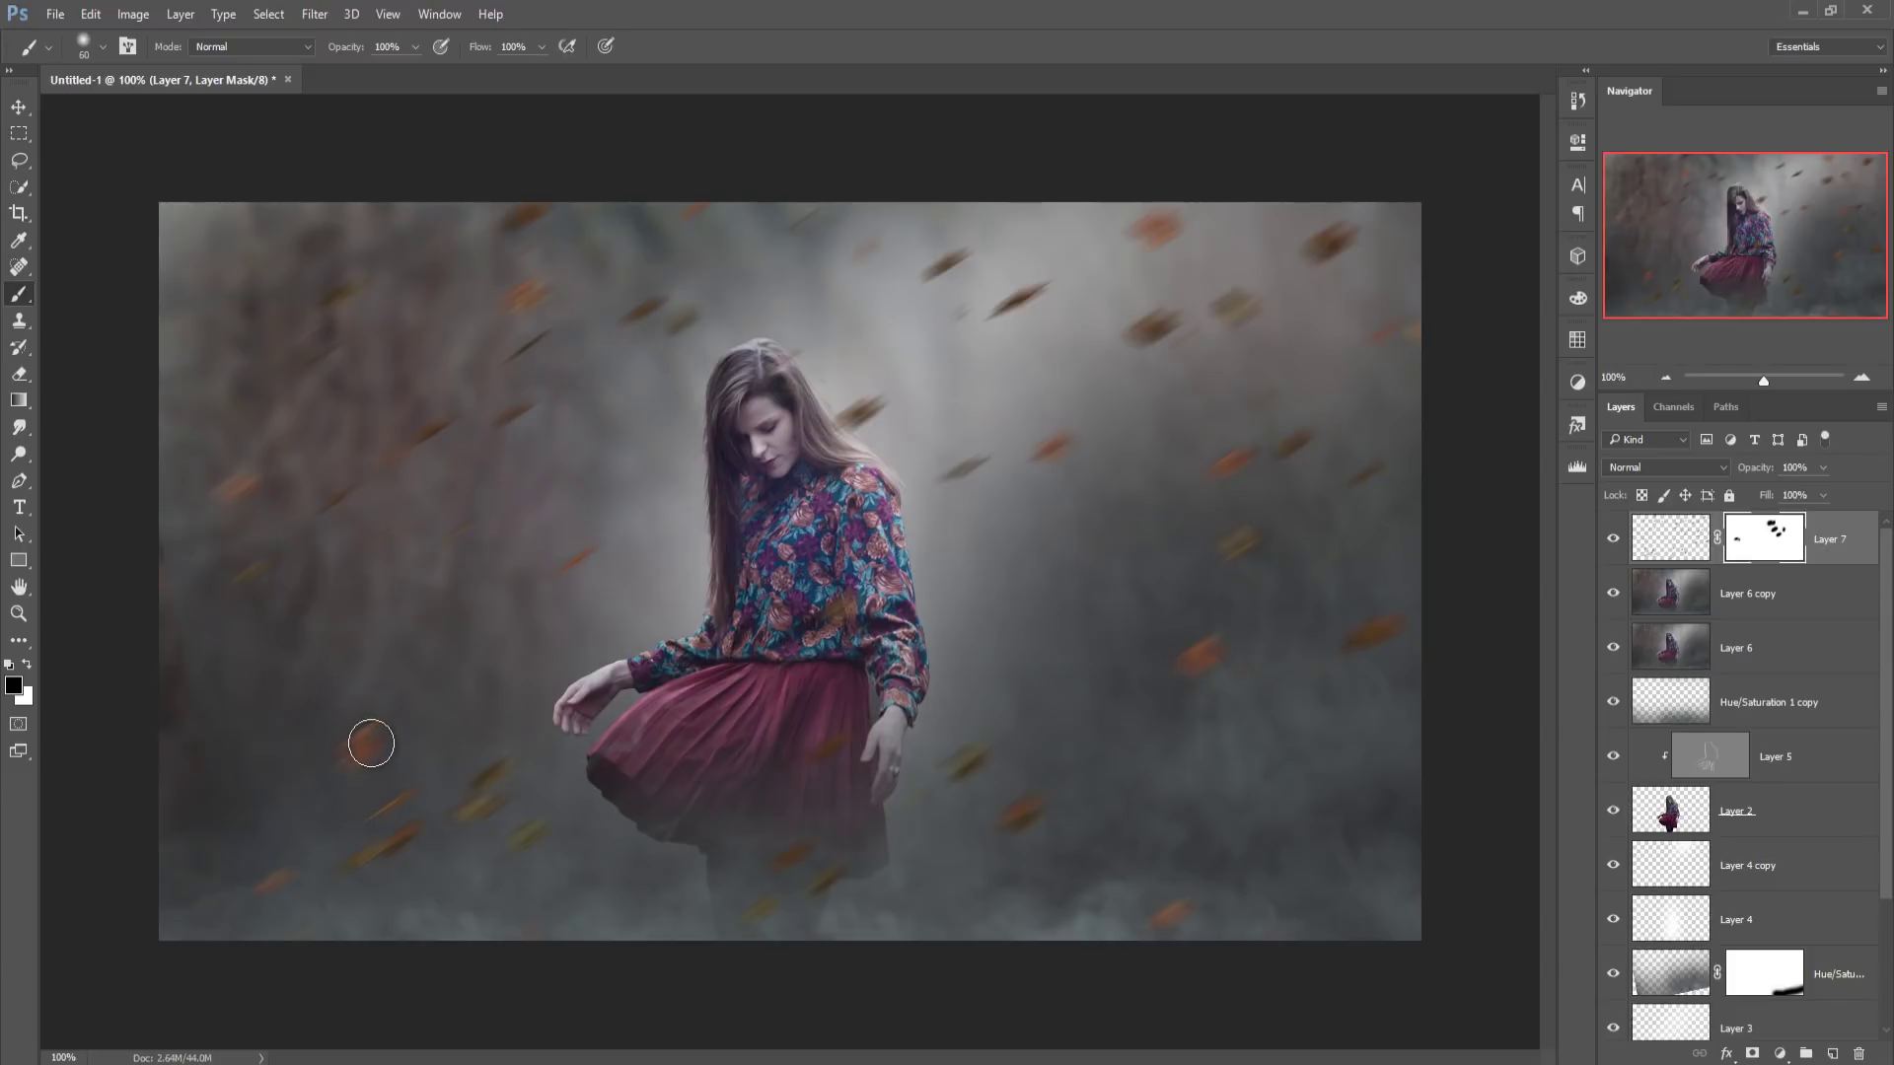
- Mask out the orange leaves in the lower left corner
{"action": "left_click_drag", "start_coordinate": [368, 740], "coordinate": [368, 725]}
{"action": "left_click_drag", "start_coordinate": [402, 791], "coordinate": [375, 811]}
{"action": "left_click_drag", "start_coordinate": [495, 749], "coordinate": [482, 758]}
{"action": "left_click", "coordinate": [21, 108]}
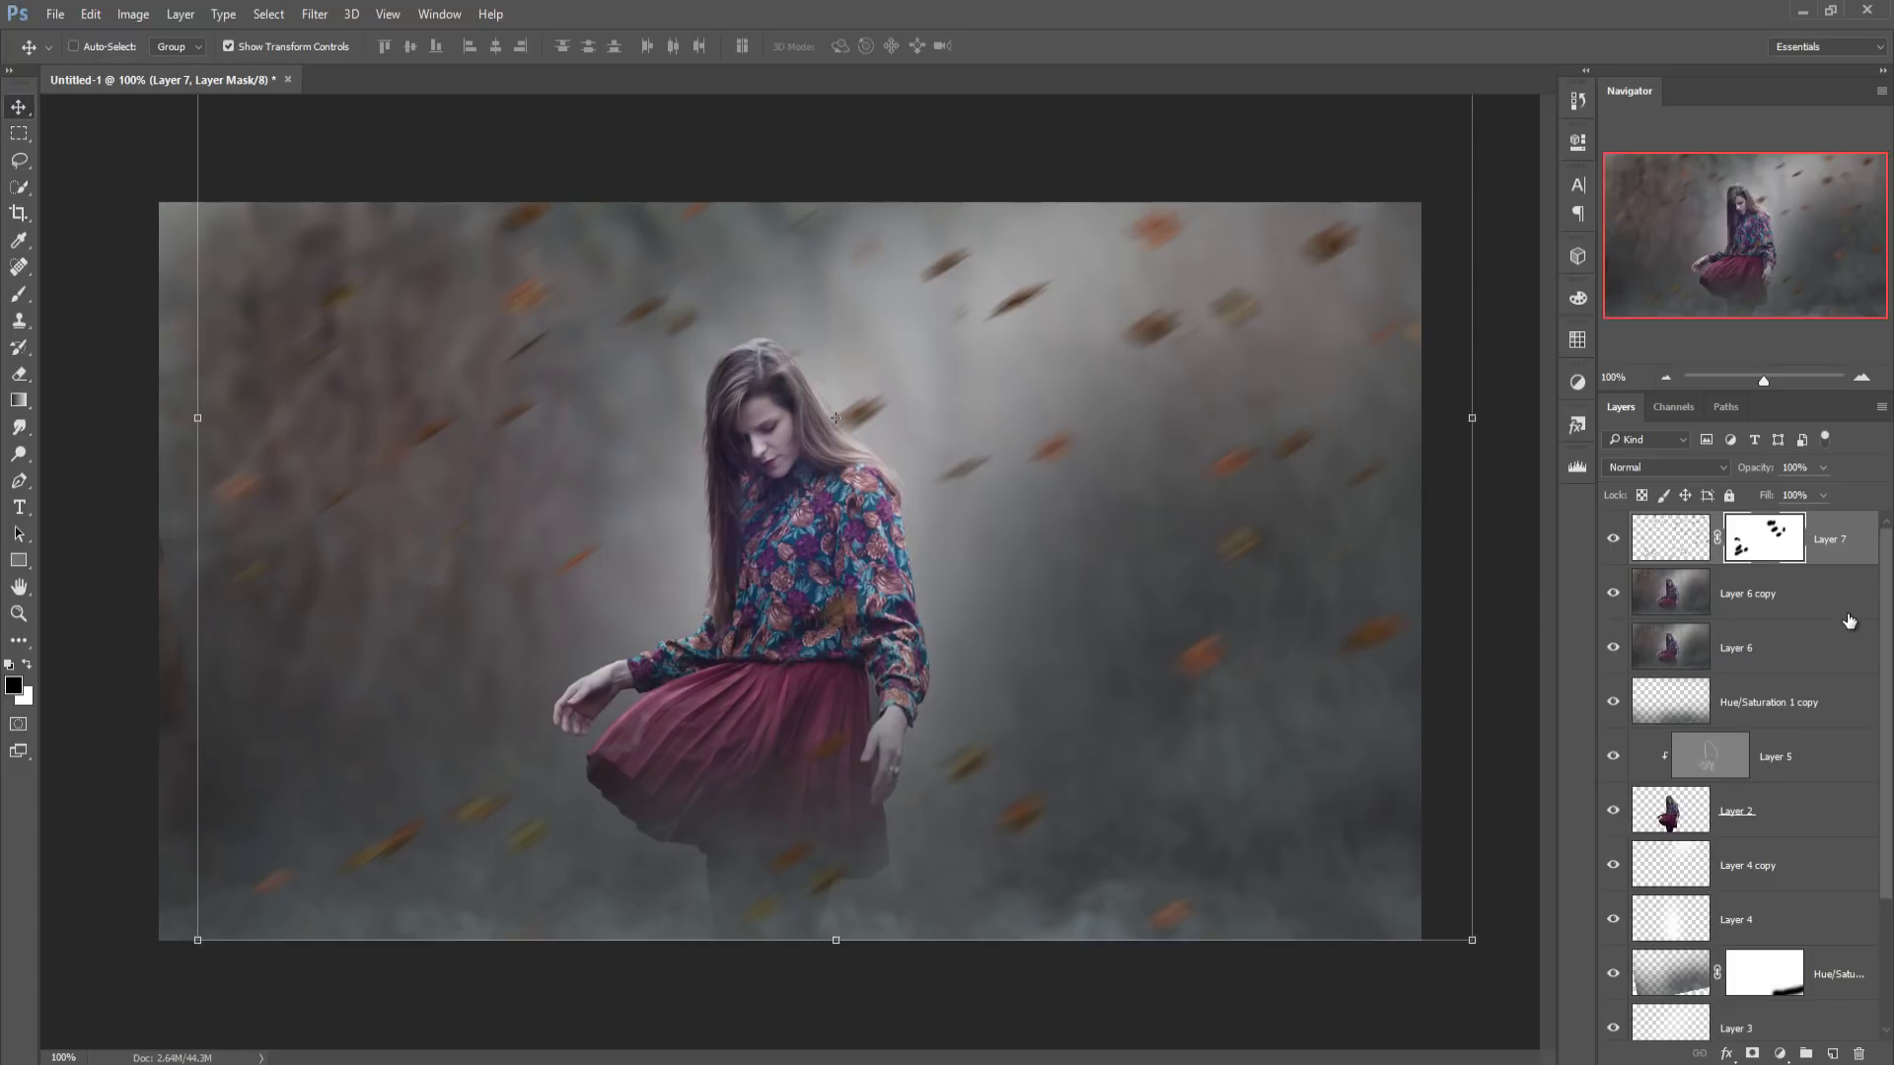
{"action": "key", "text": "ctrl+2"}
{"action": "key", "text": "x"}
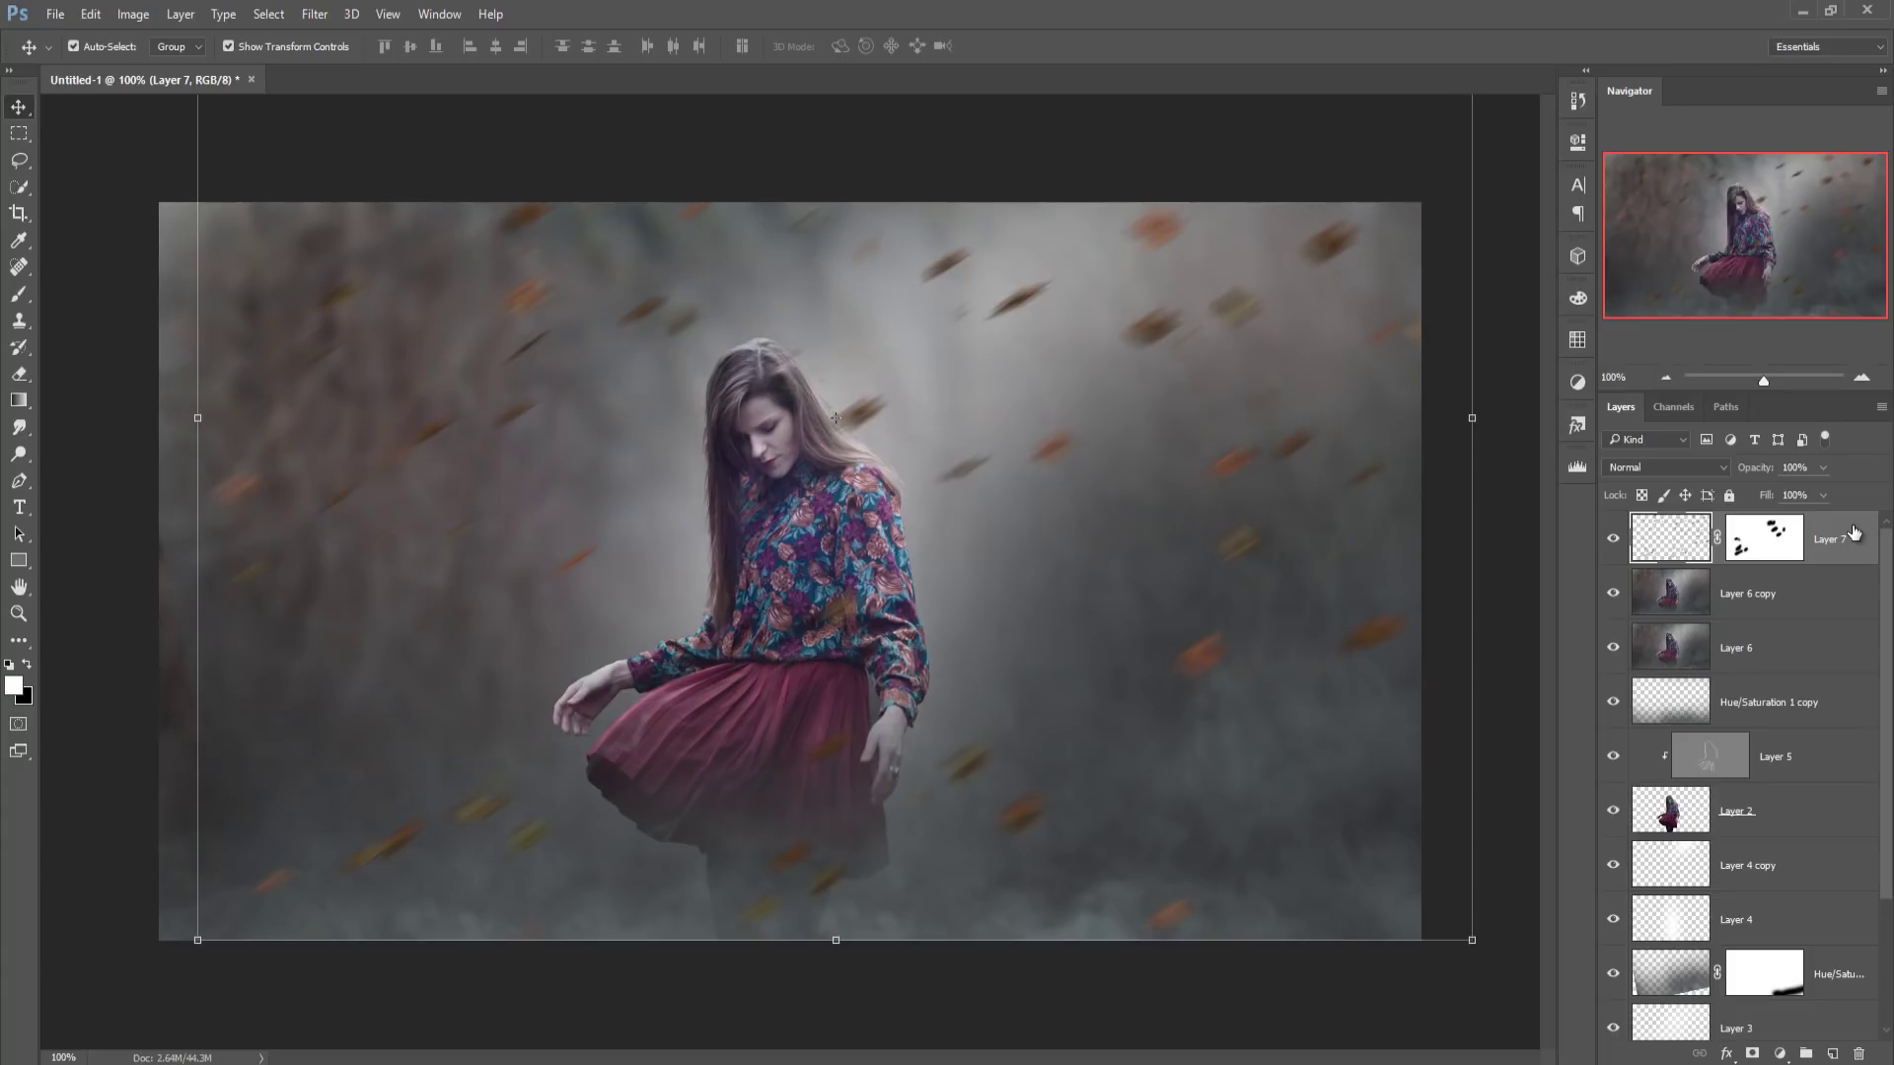
- Stamp visible layers into Layer 8 and duplicate it as Layer 8 copy
{"action": "key", "text": "ctrl+alt+shift+e"}
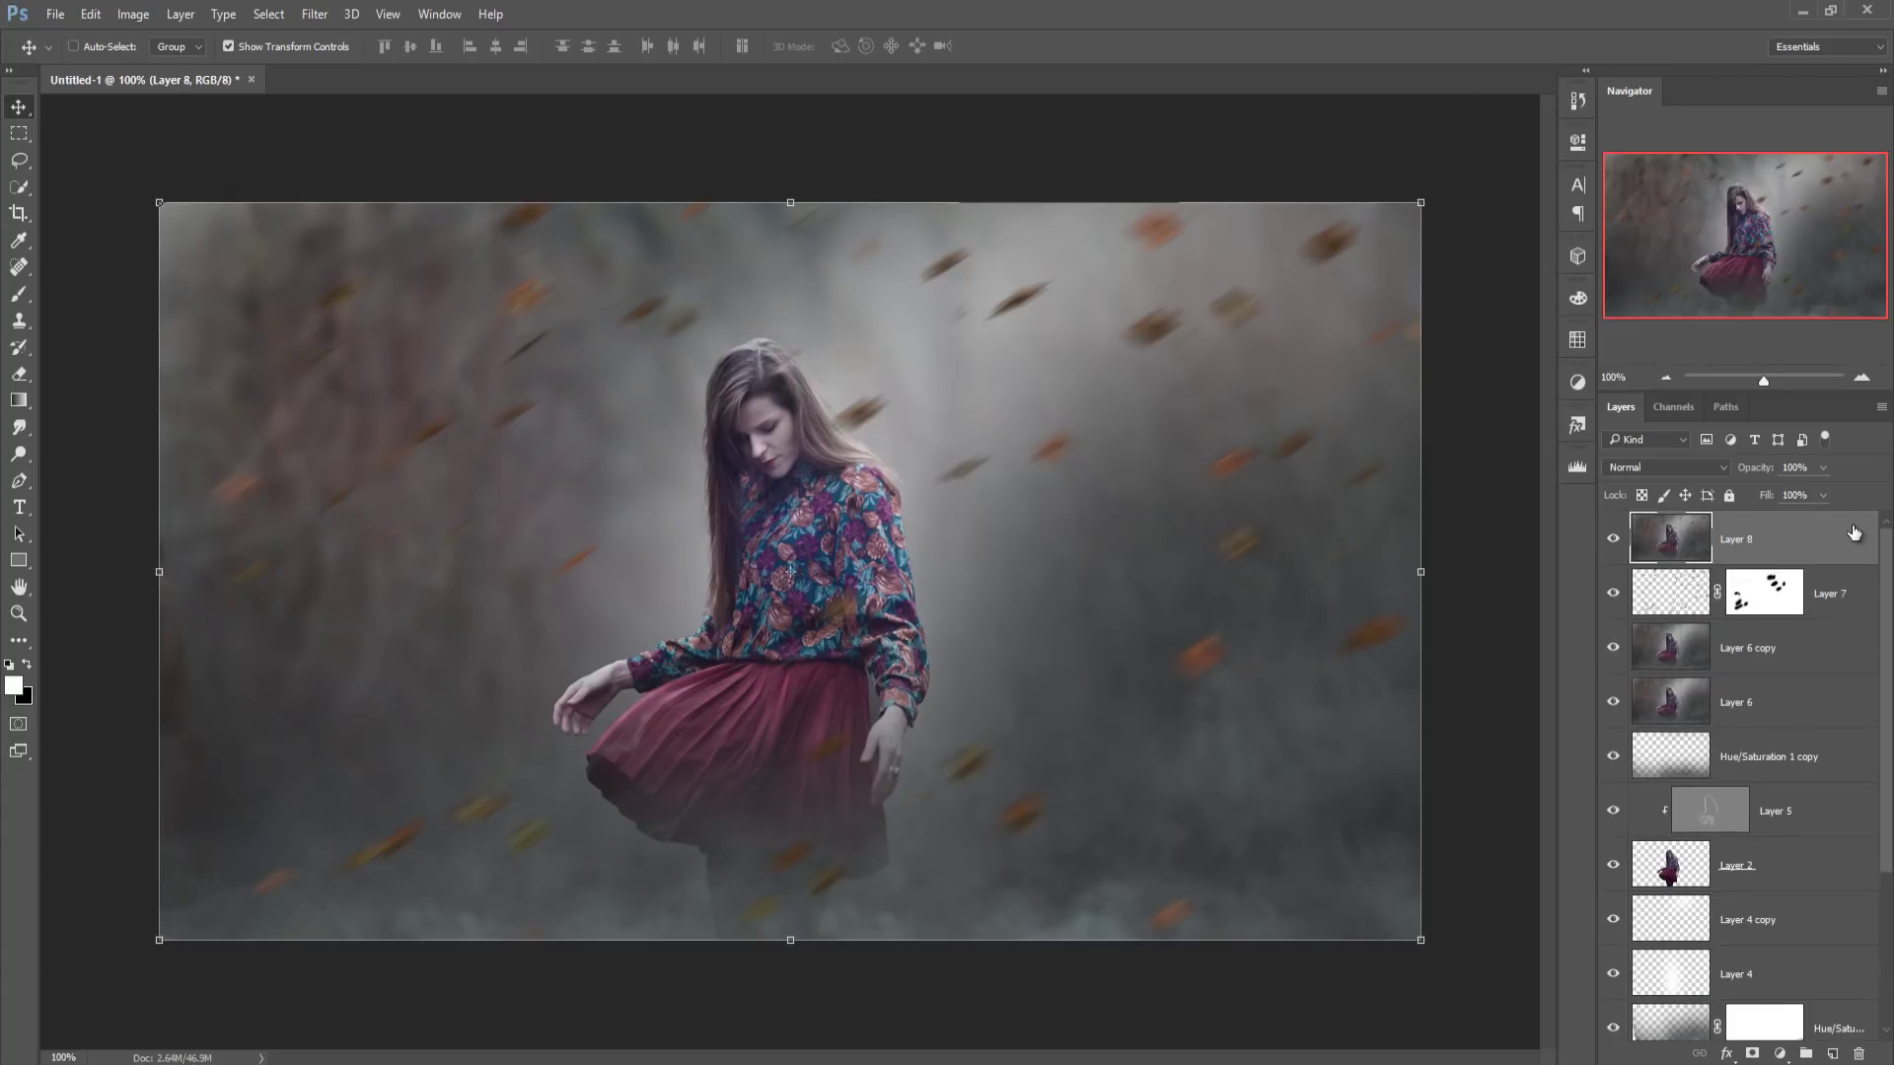
{"action": "right_click", "coordinate": [1854, 534]}
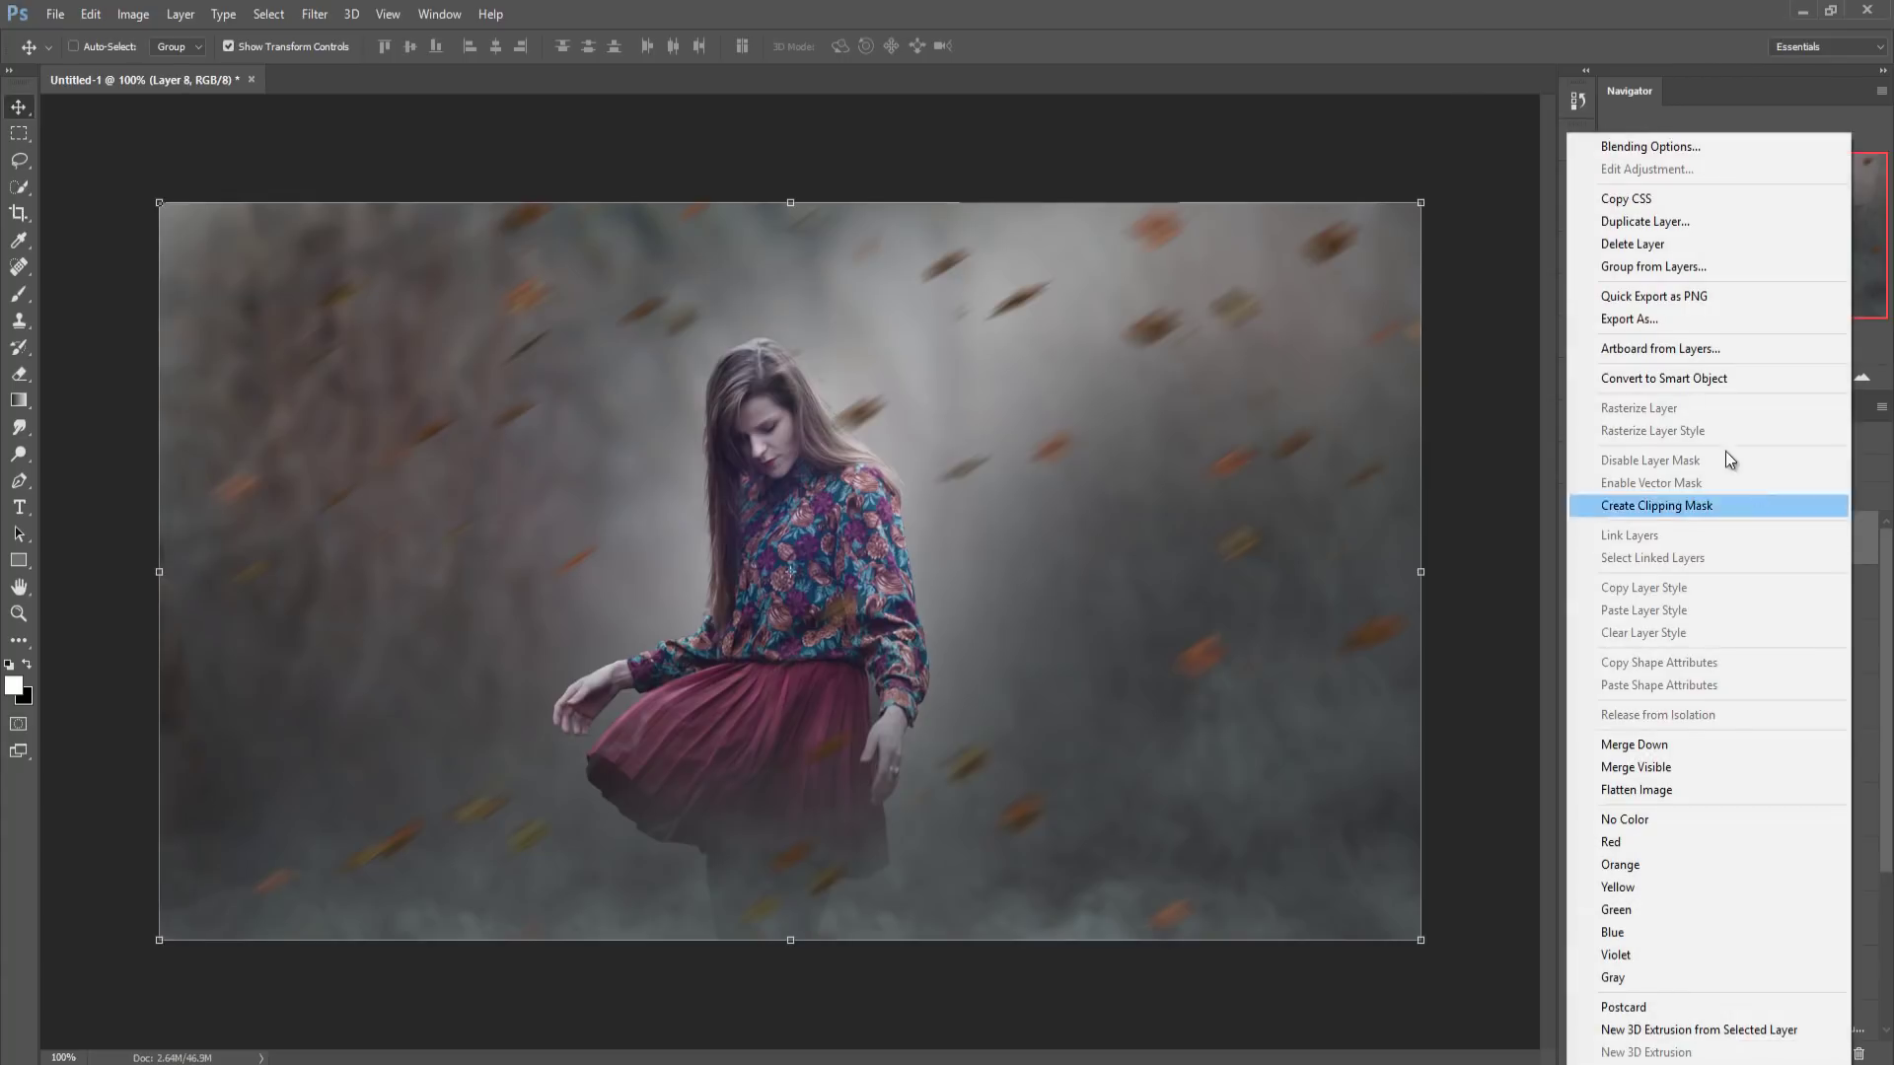
{"action": "left_click", "coordinate": [1669, 223]}
{"action": "left_click", "coordinate": [1132, 337]}
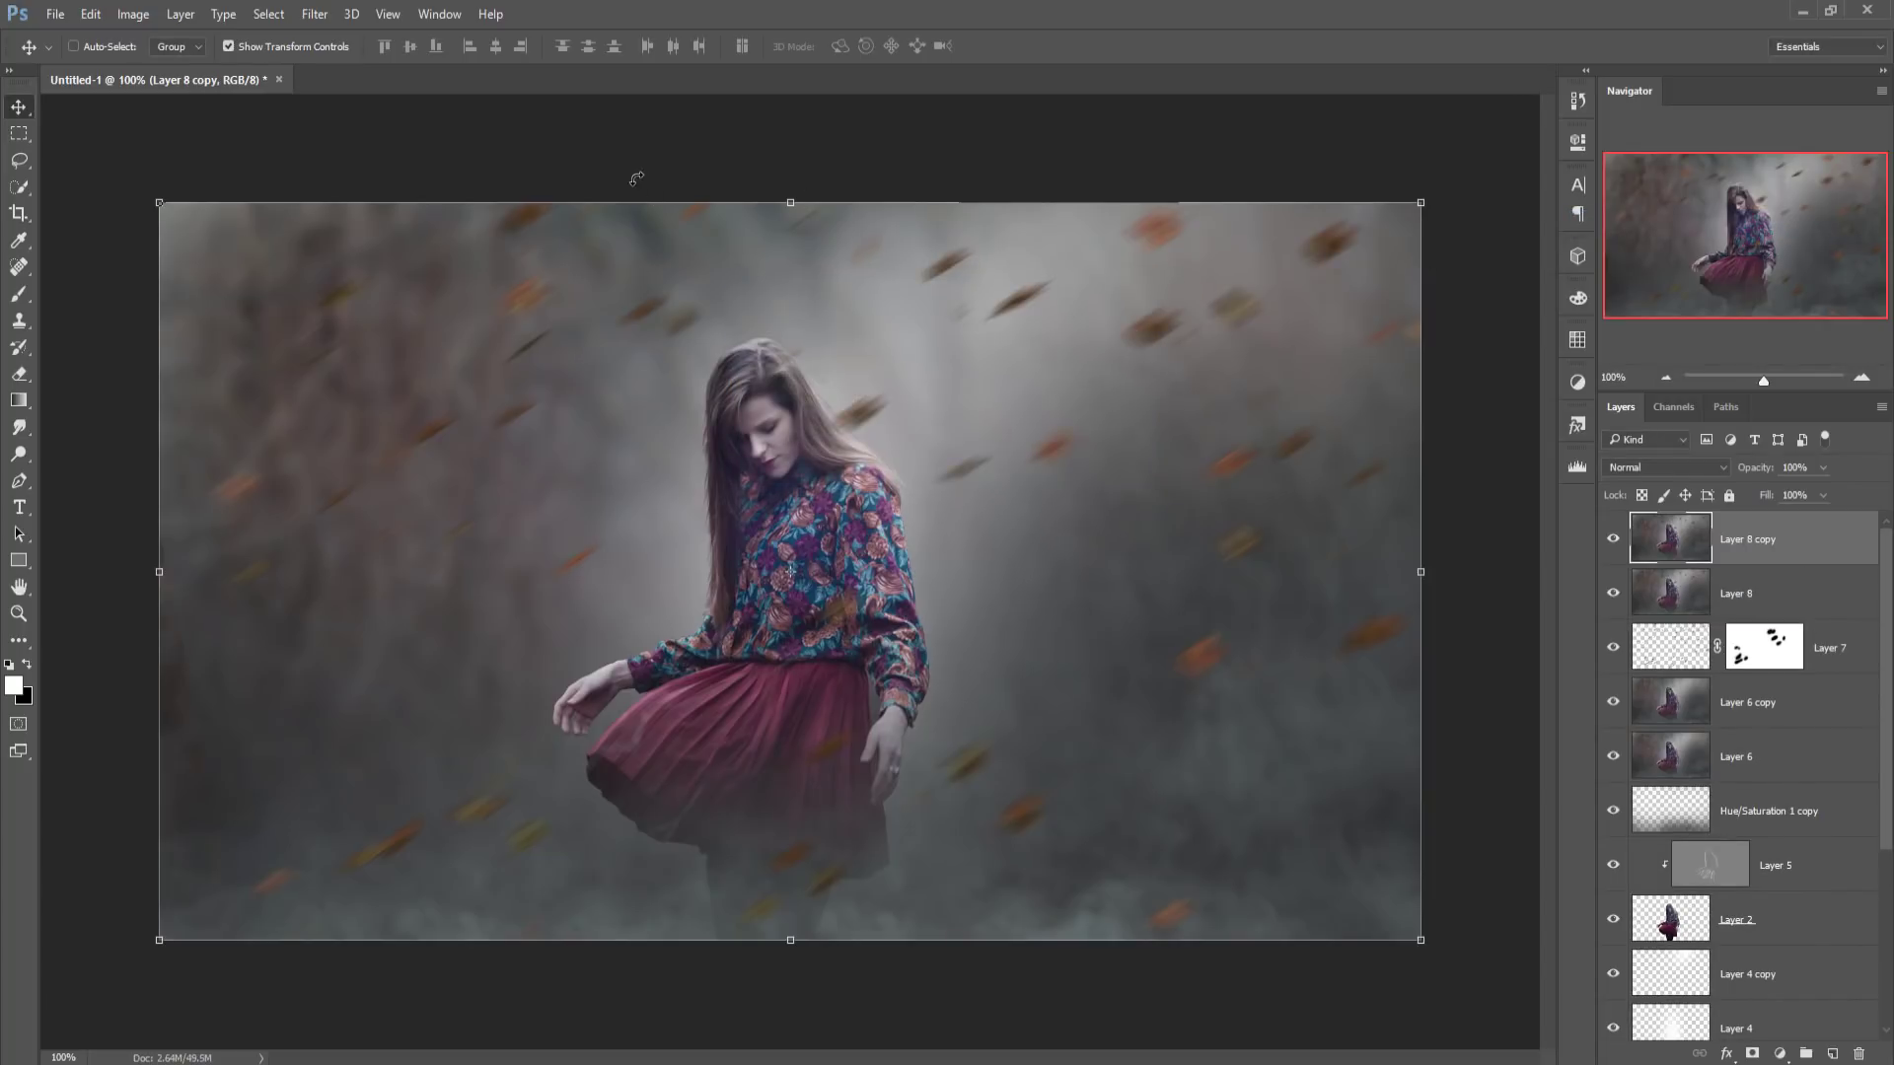
- Raise Saturation to +23 in the Camera Raw Filter on Layer 8 copy
{"action": "left_click", "coordinate": [315, 13]}
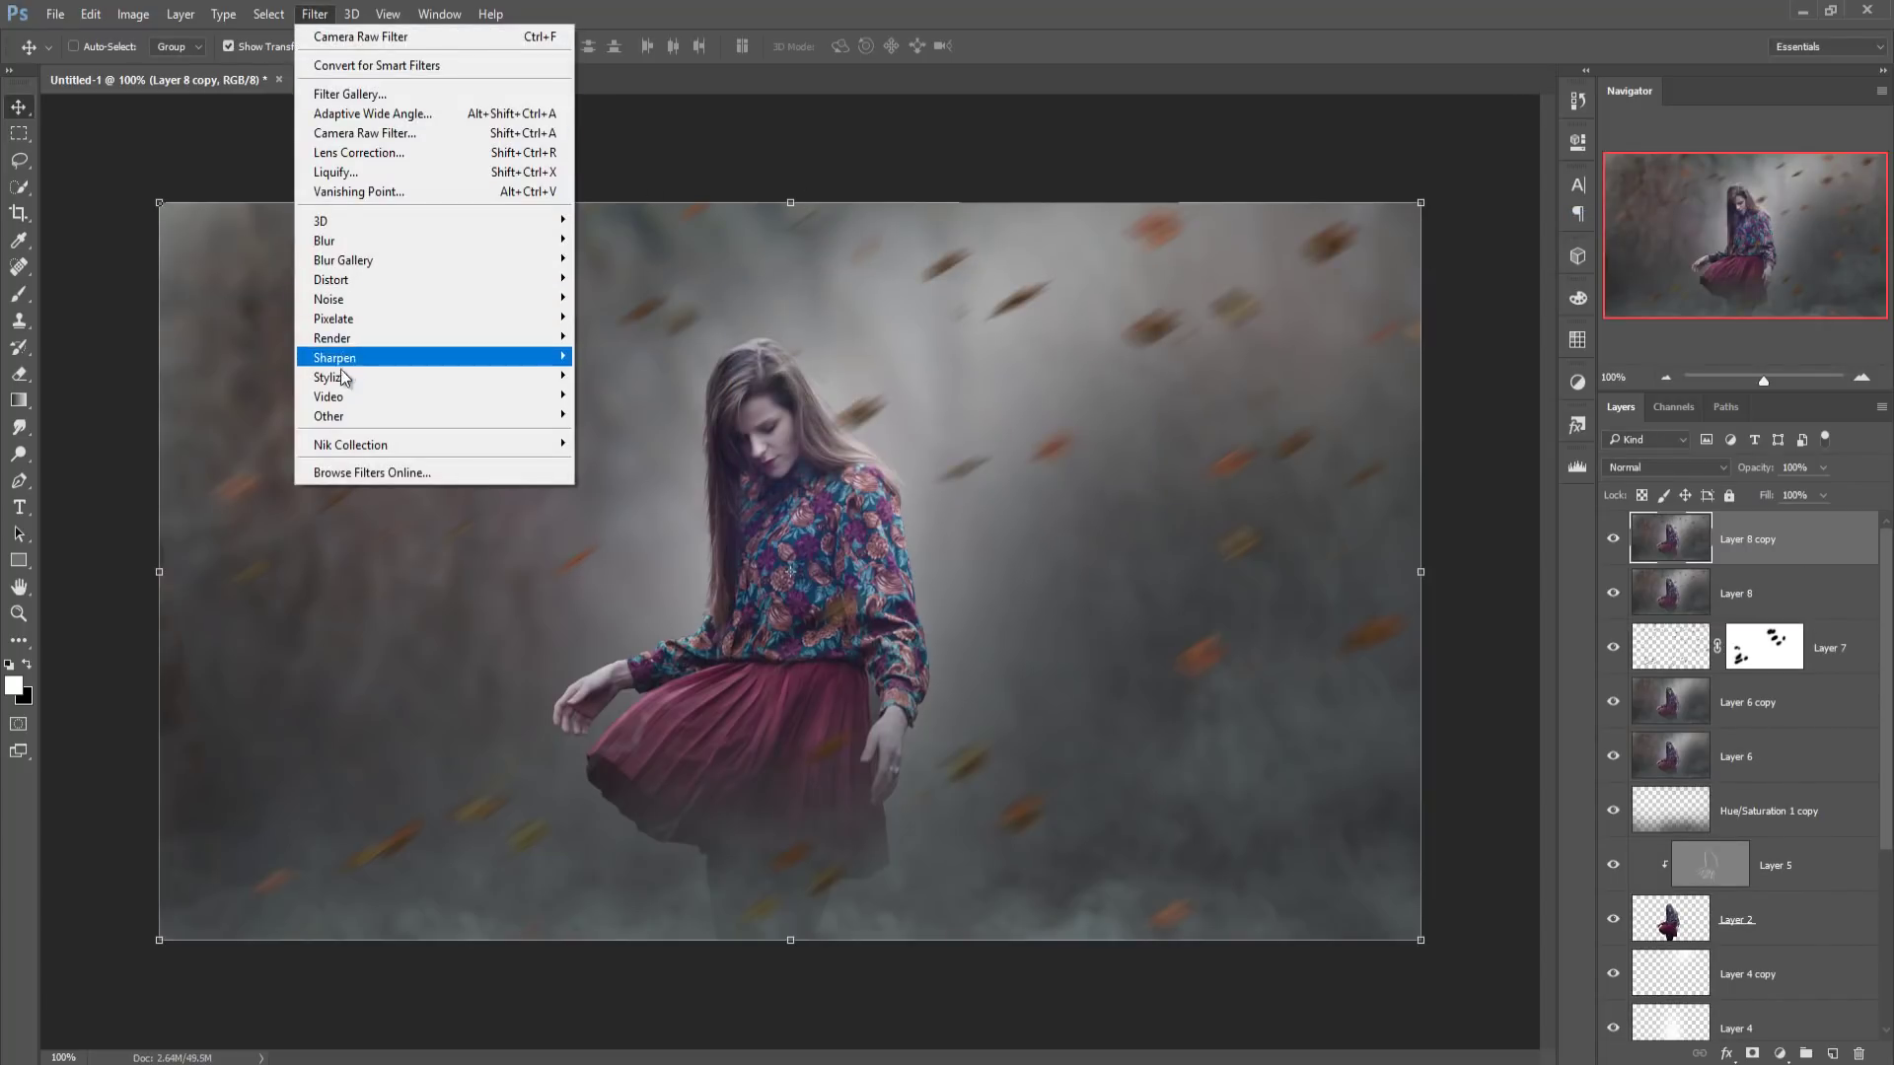
{"action": "left_click", "coordinate": [355, 135]}
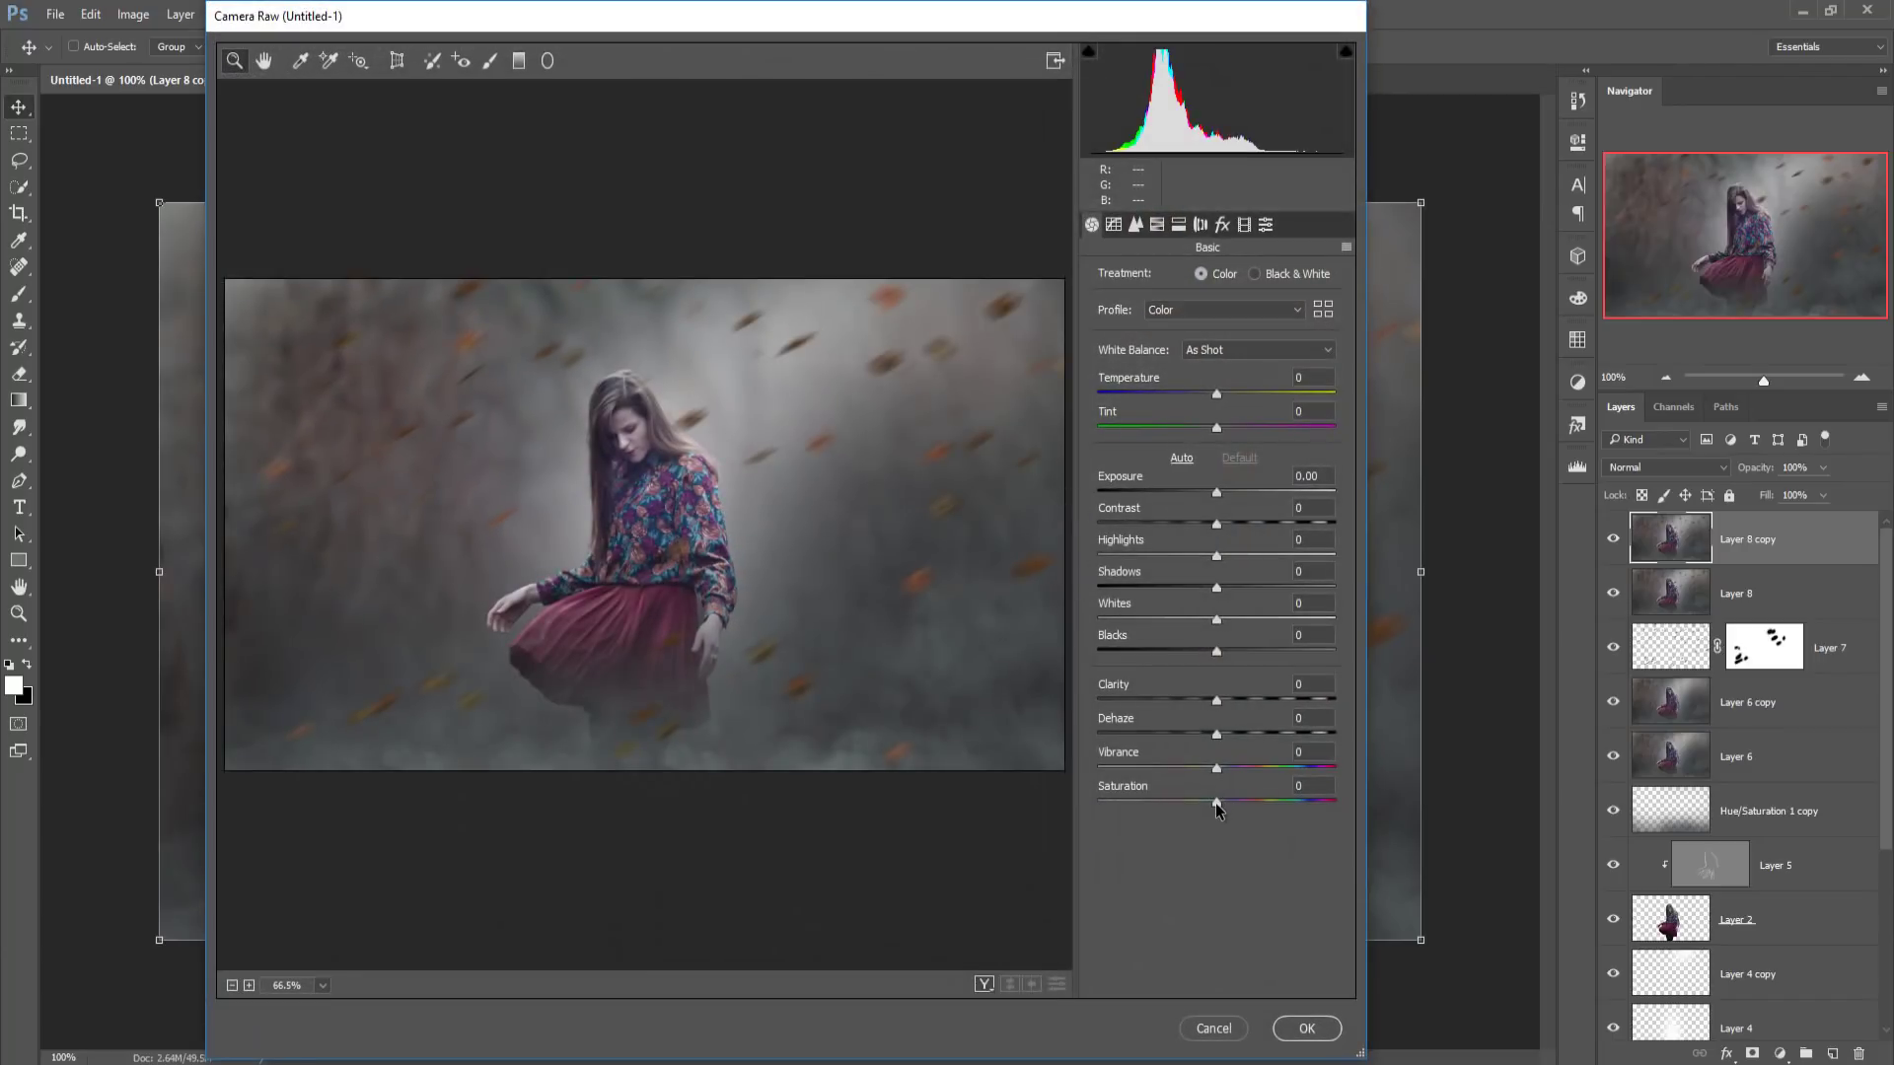
{"action": "left_click_drag", "start_coordinate": [1223, 802], "coordinate": [1235, 801]}
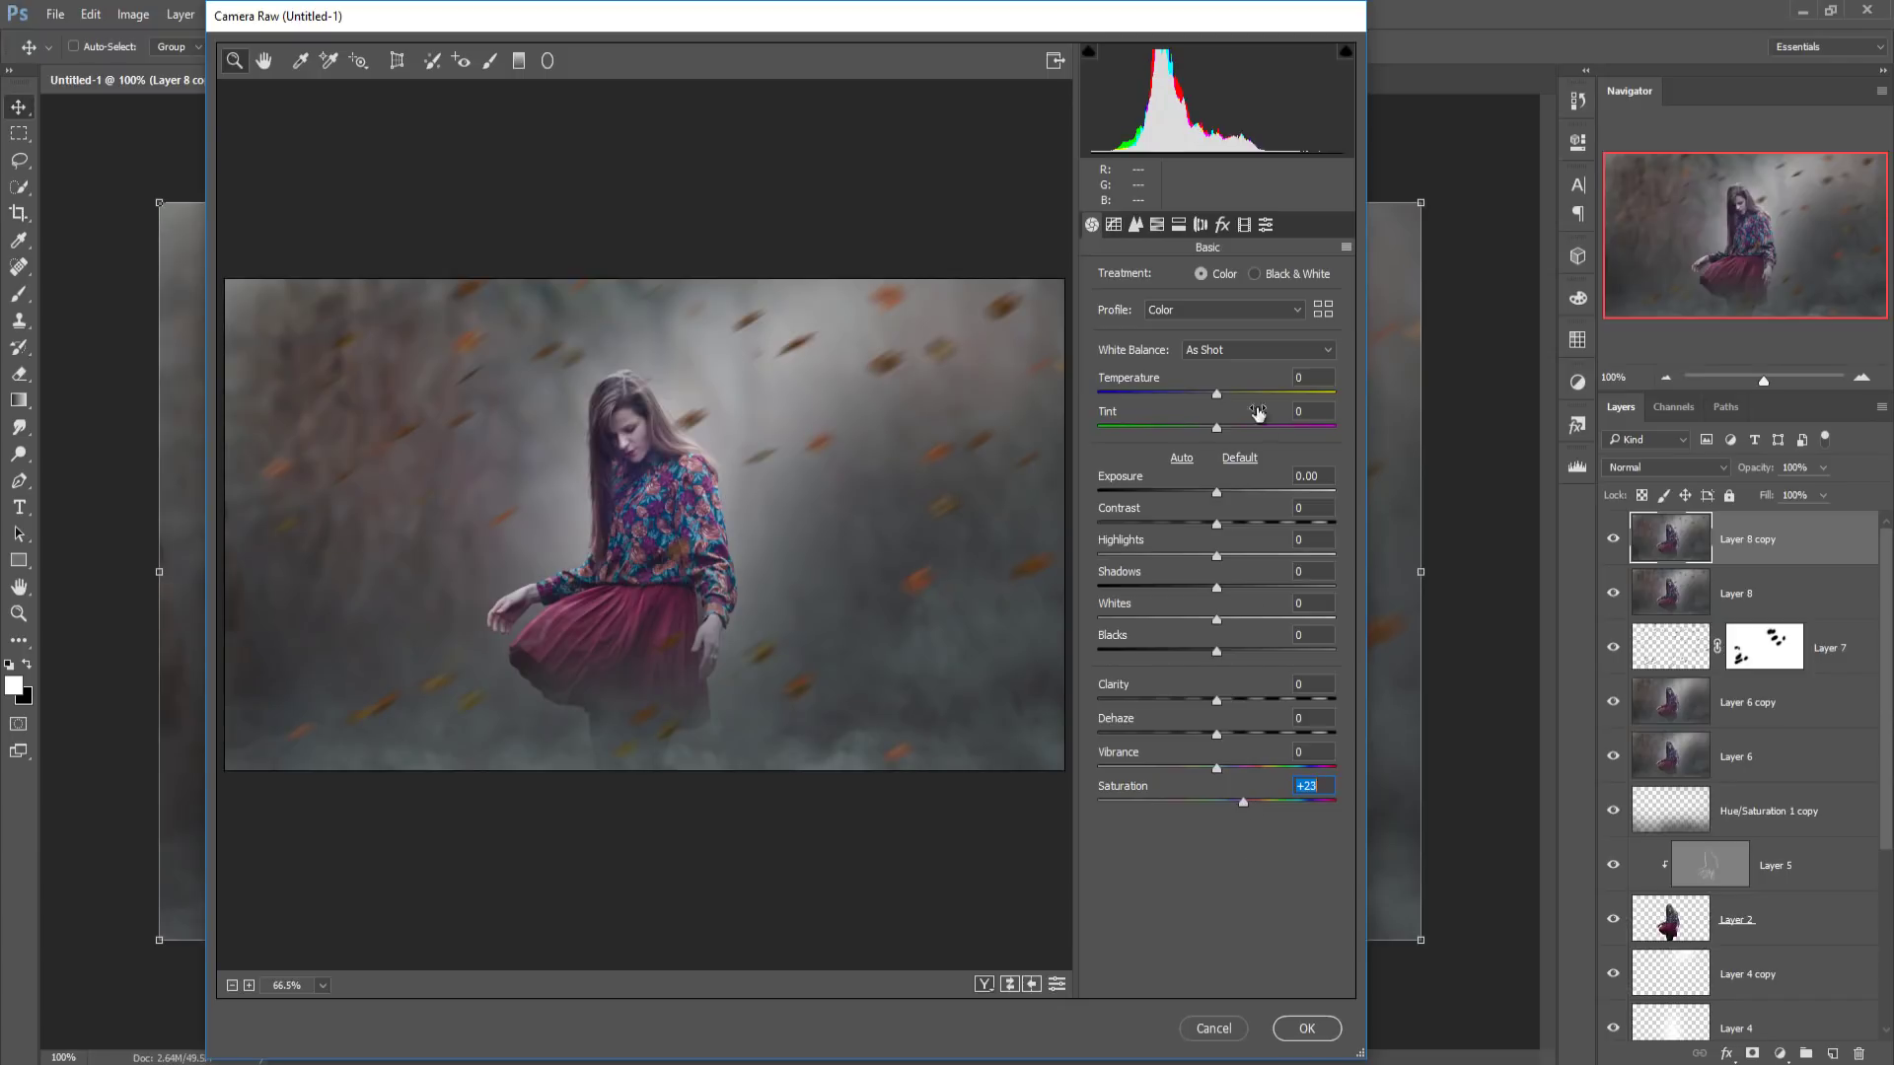
{"action": "left_click", "coordinate": [1221, 233]}
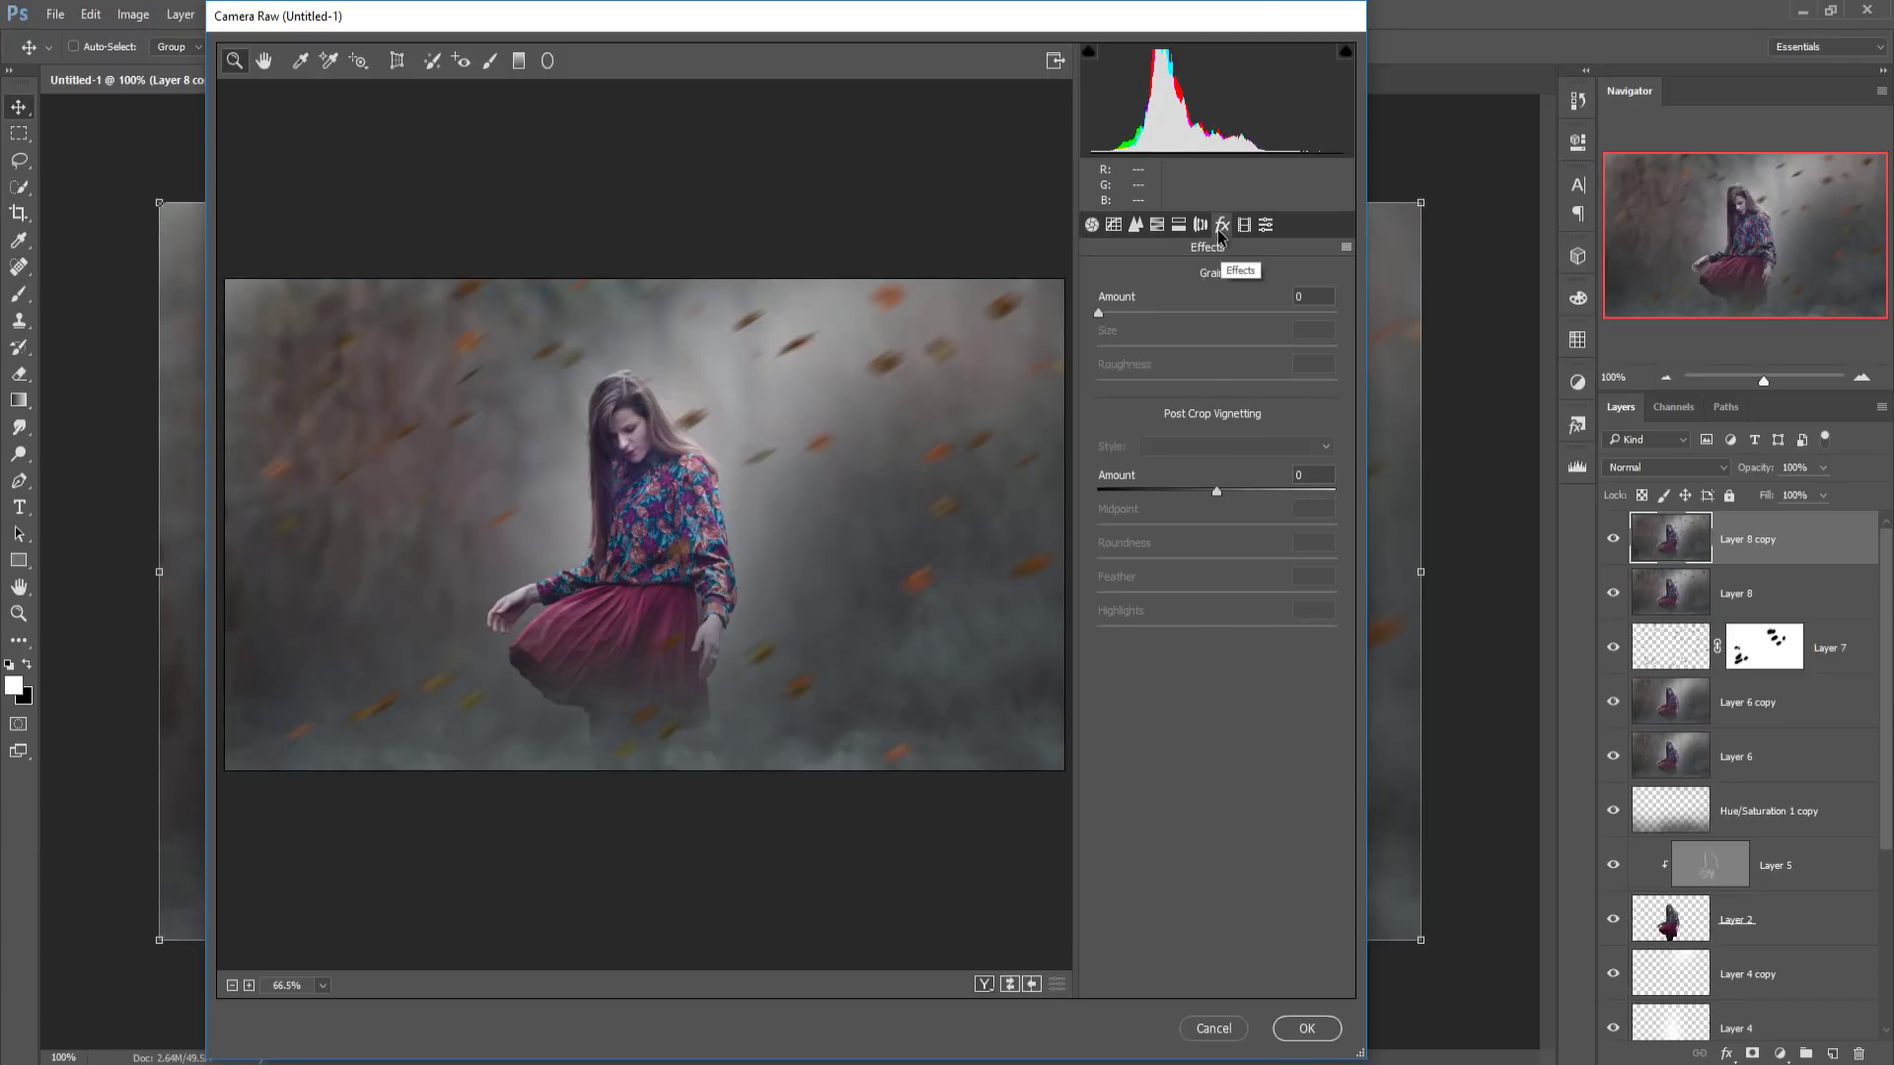
- Add a -16 vignette and tint the shadows at hue 206, saturation 5
{"action": "left_click_drag", "start_coordinate": [1217, 491], "coordinate": [1205, 488]}
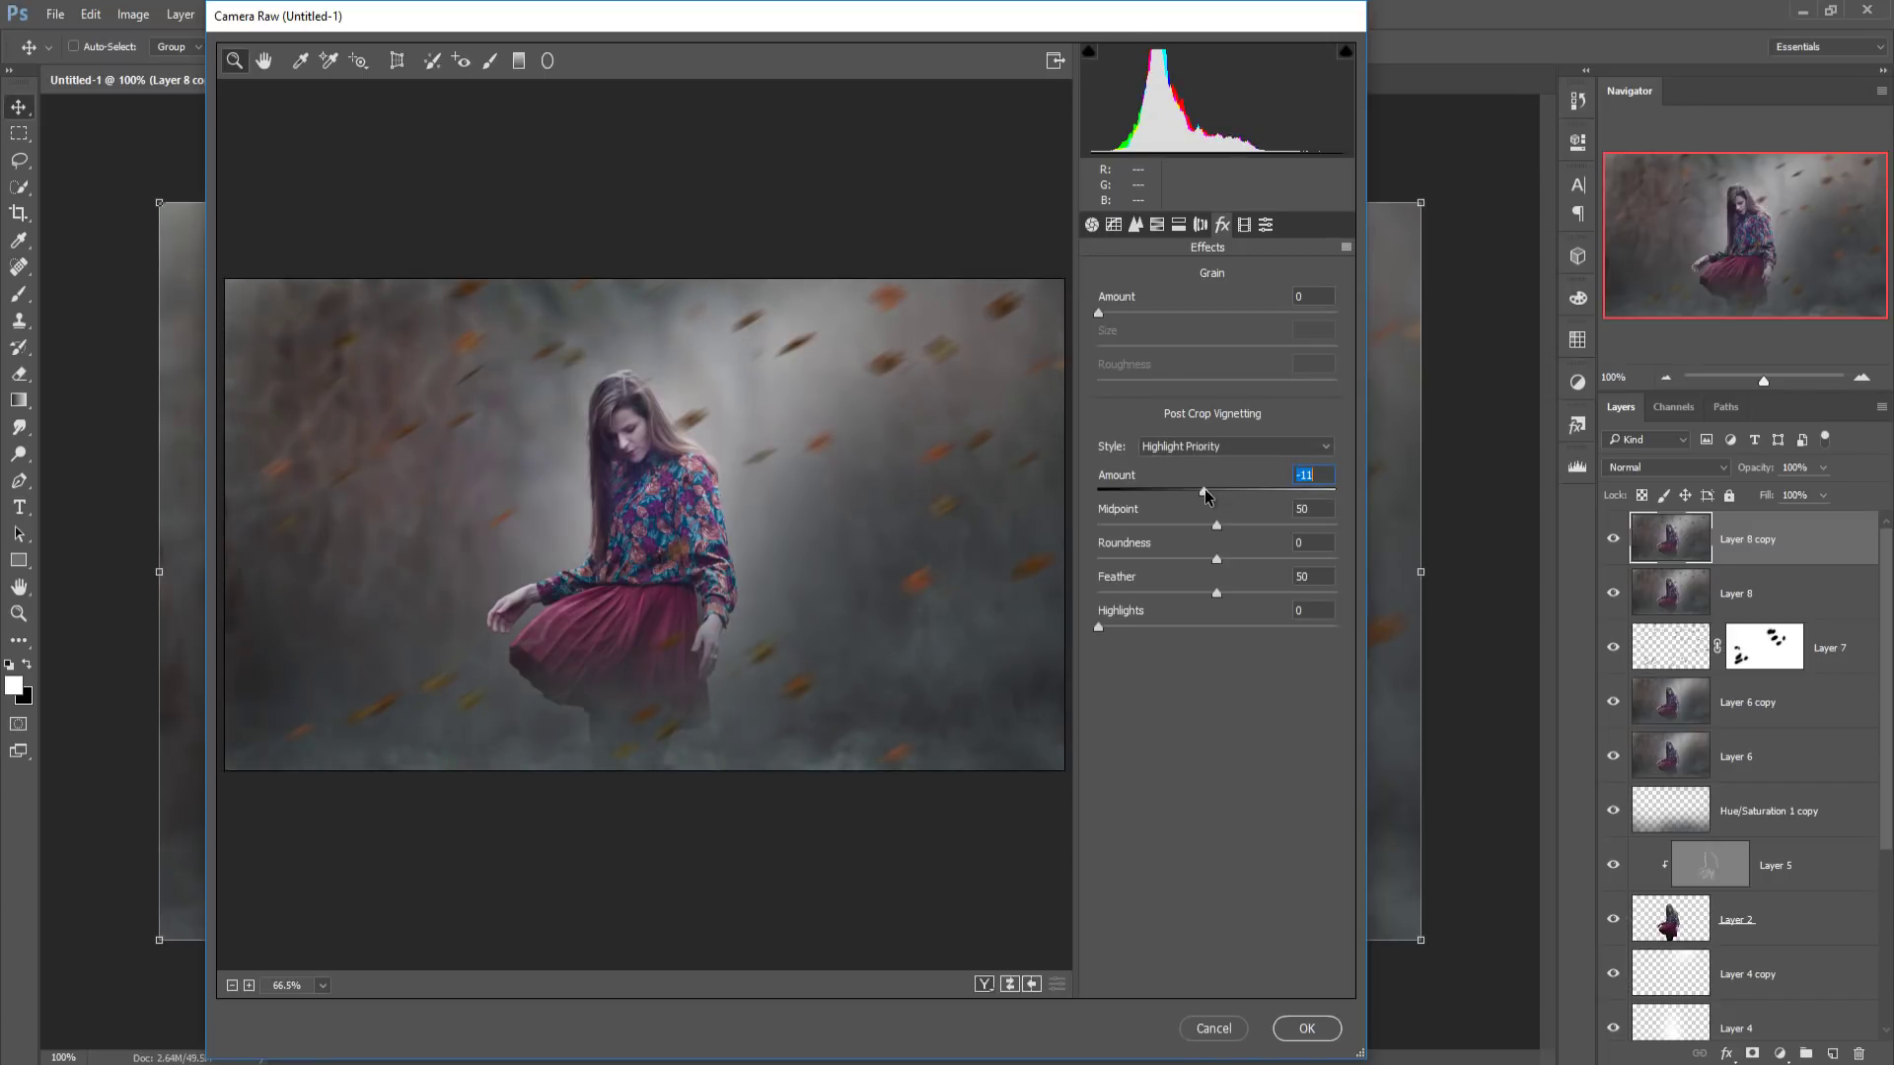
{"action": "left_click_drag", "start_coordinate": [1204, 488], "coordinate": [1202, 492]}
{"action": "left_click", "coordinate": [1179, 226]}
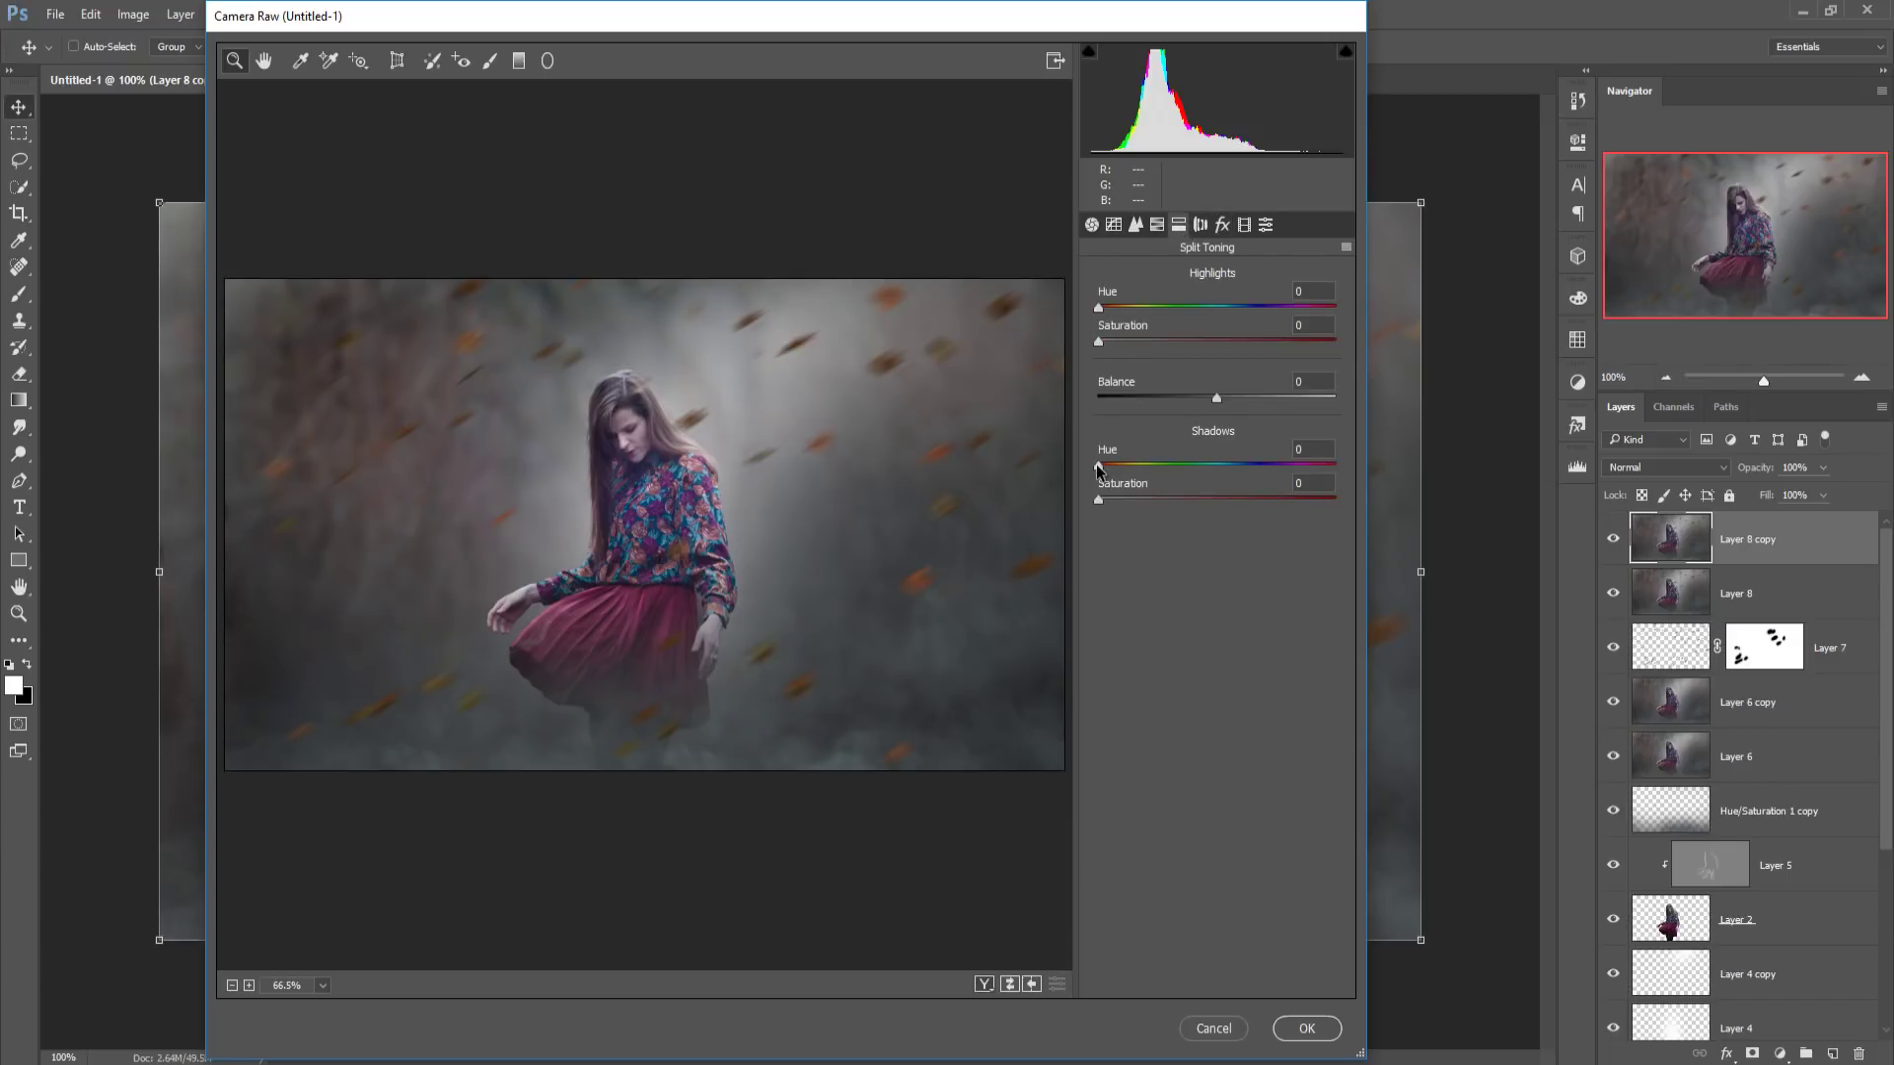
{"action": "left_click_drag", "start_coordinate": [1097, 464], "coordinate": [1234, 465]}
{"action": "left_click_drag", "start_coordinate": [1097, 499], "coordinate": [1111, 500]}
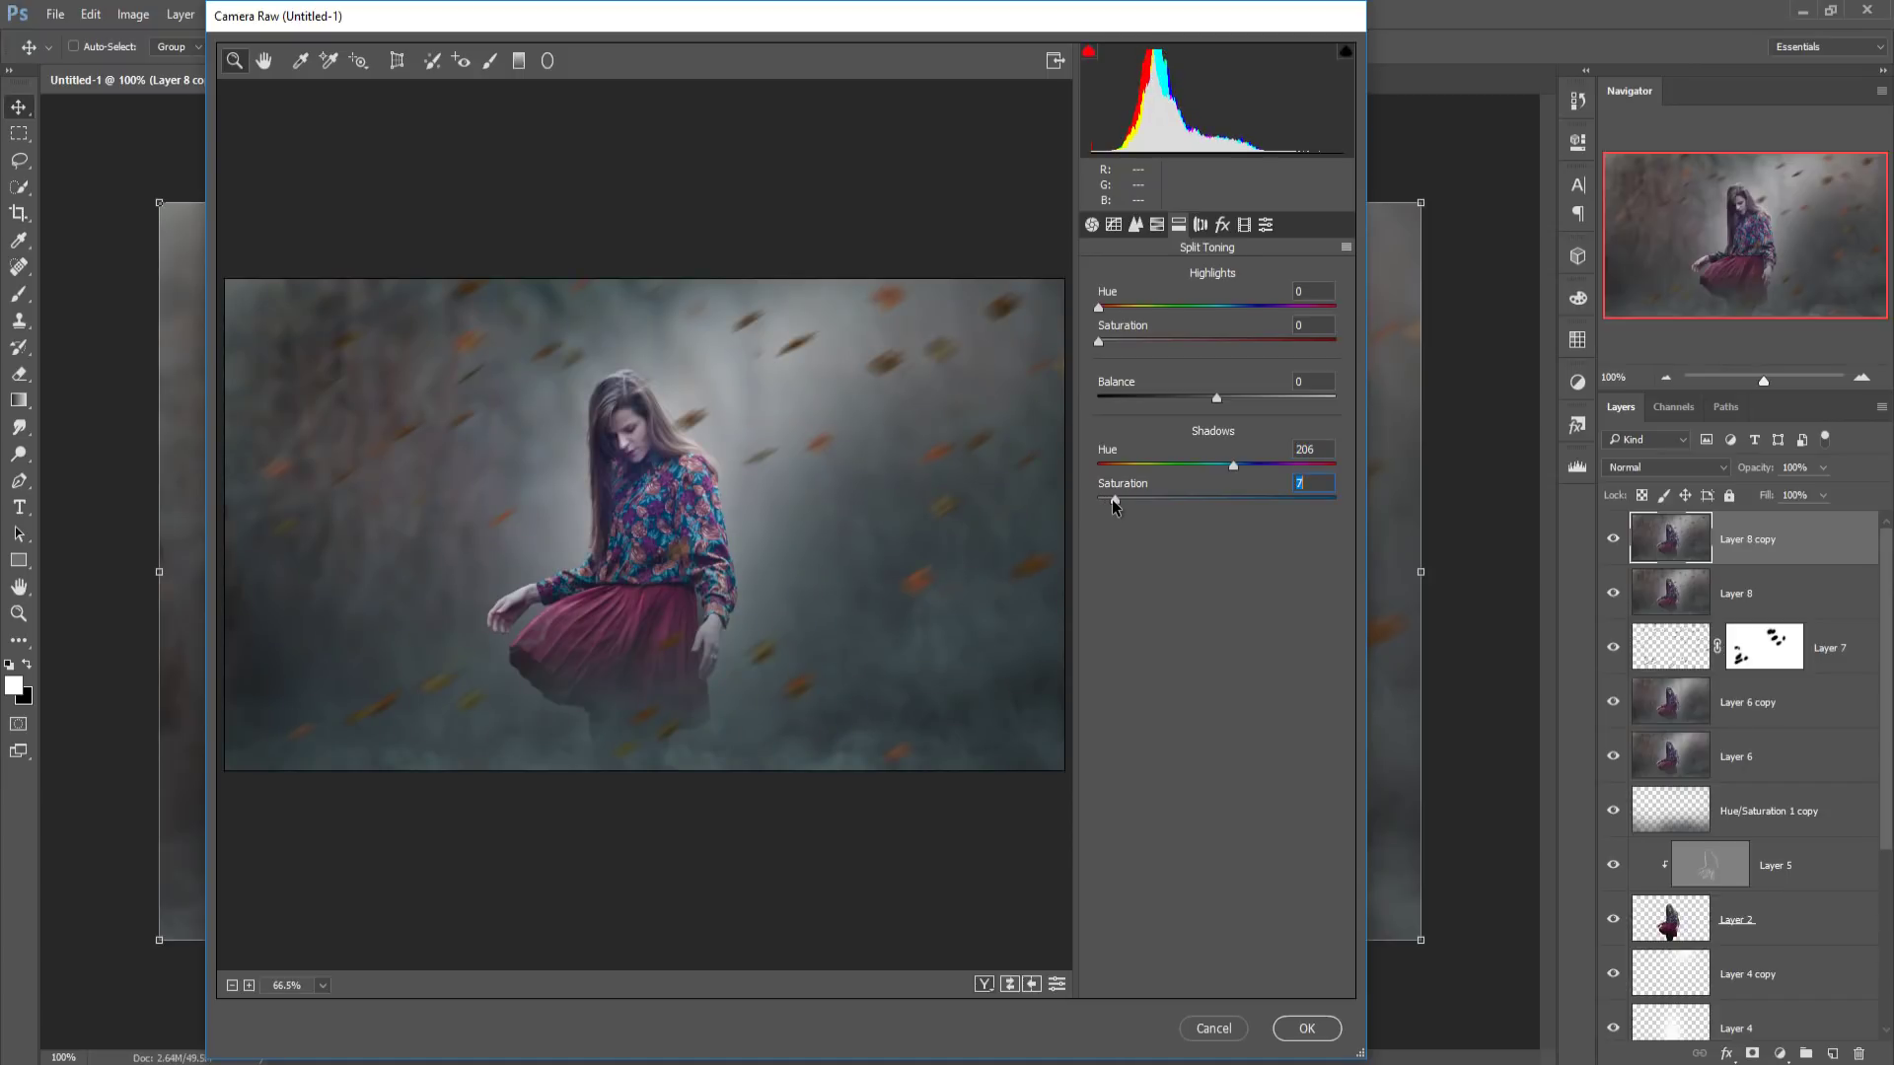
{"action": "key", "text": "Down"}
- Set the Detail tab's Sharpening Amount to 36
{"action": "left_click", "coordinate": [1137, 223]}
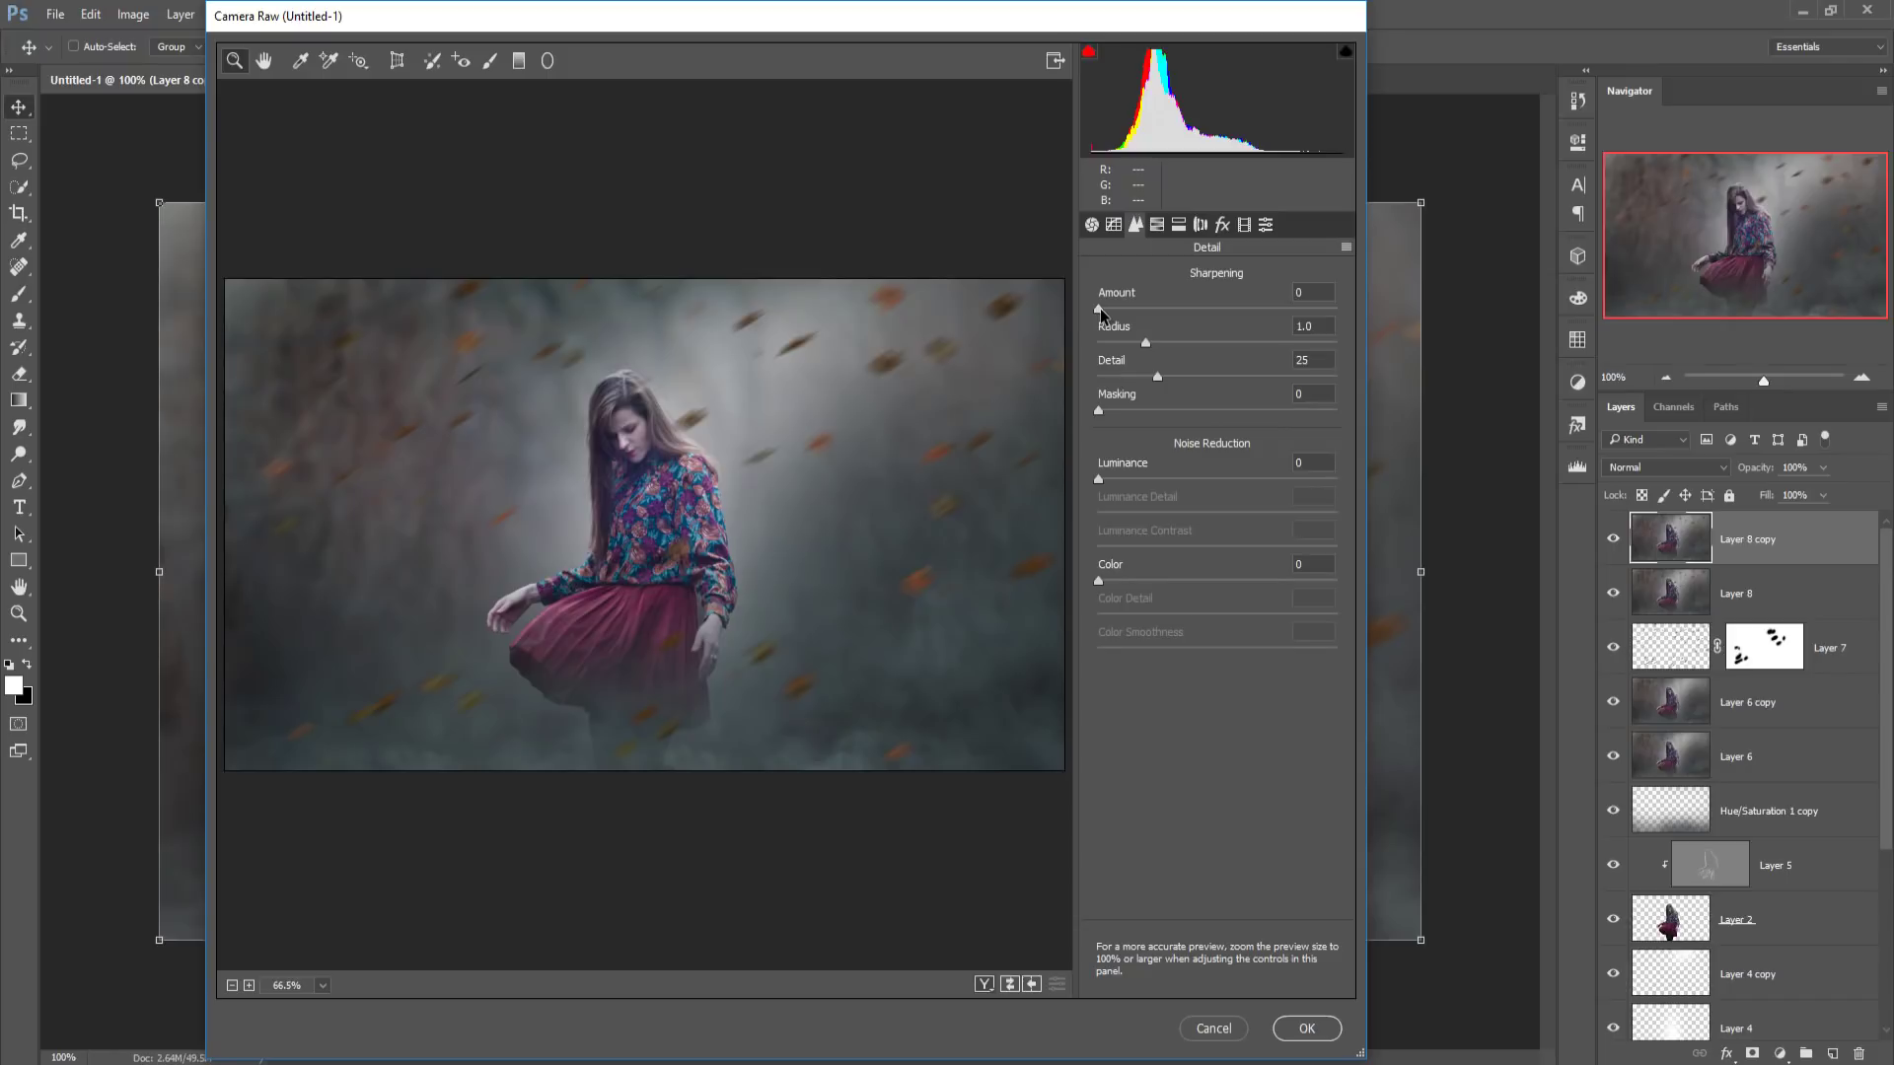
{"action": "left_click_drag", "start_coordinate": [1099, 308], "coordinate": [1144, 314]}
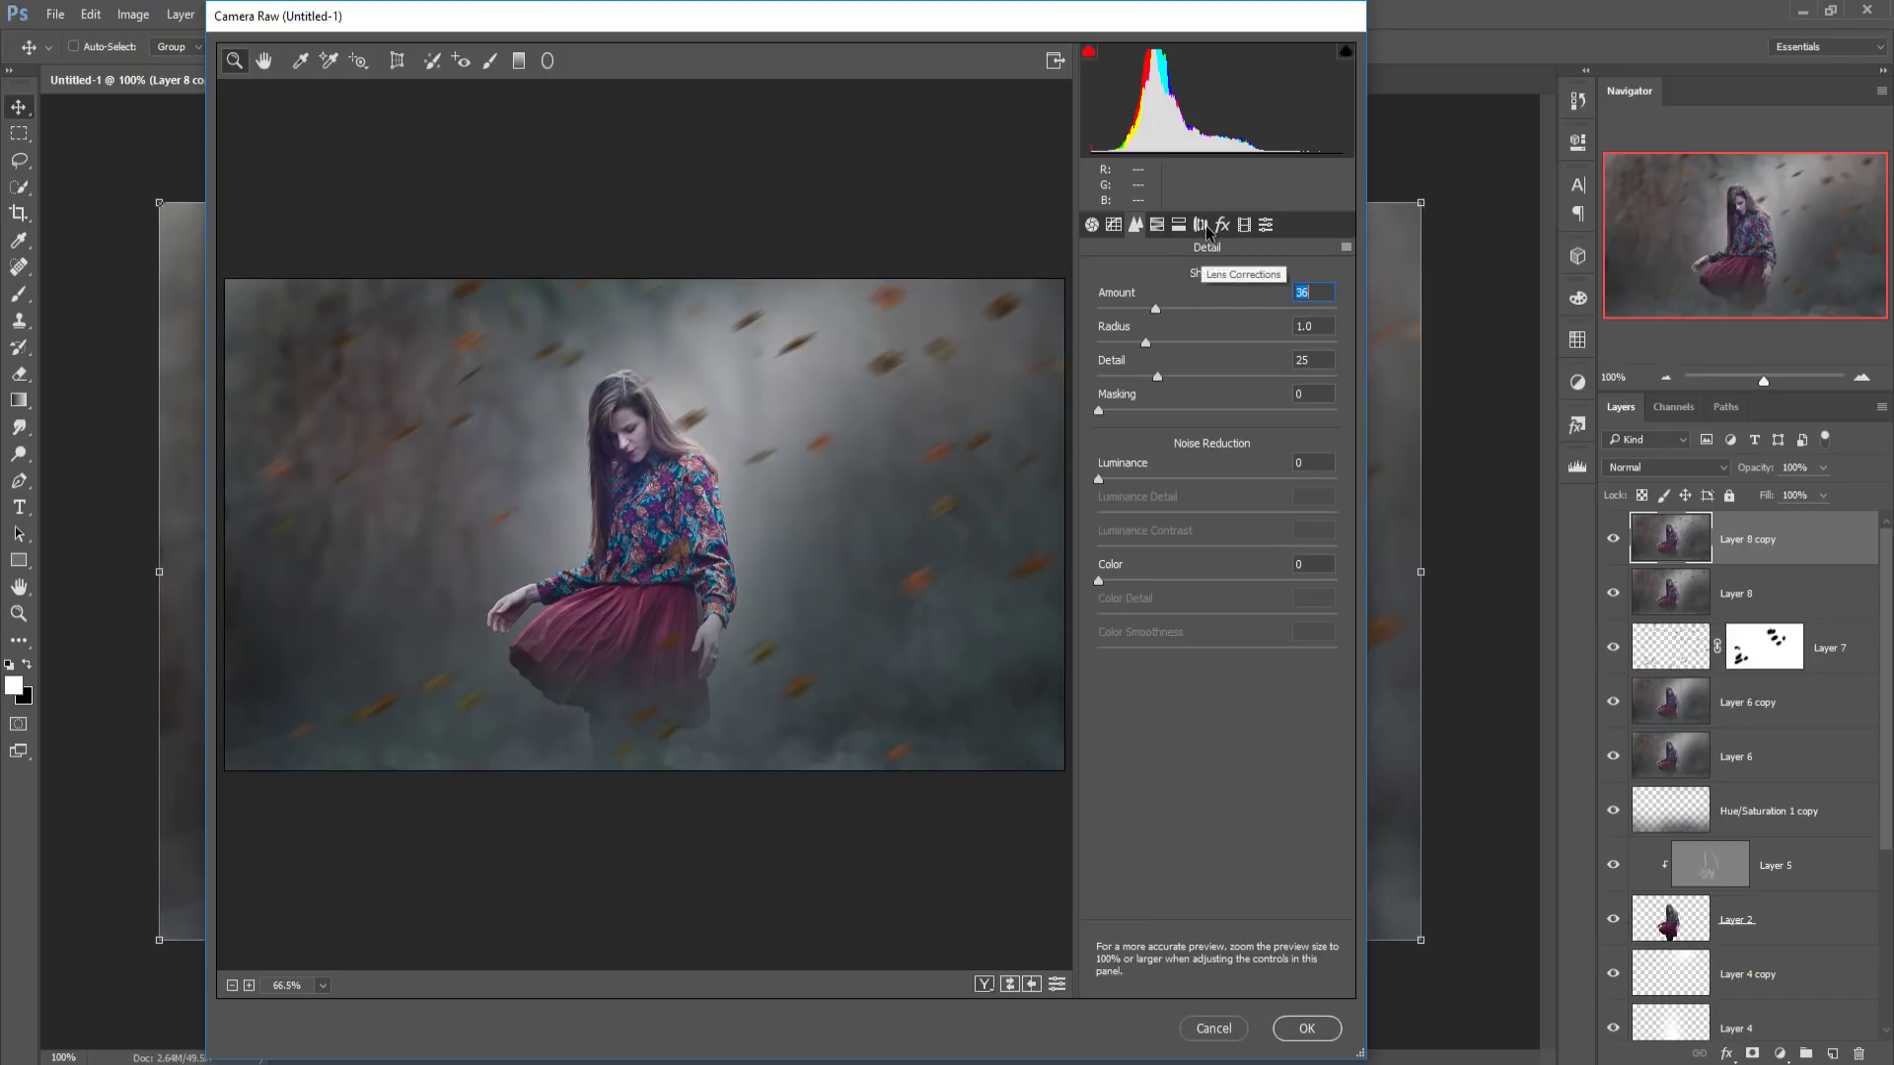
{"action": "left_click", "coordinate": [1180, 226]}
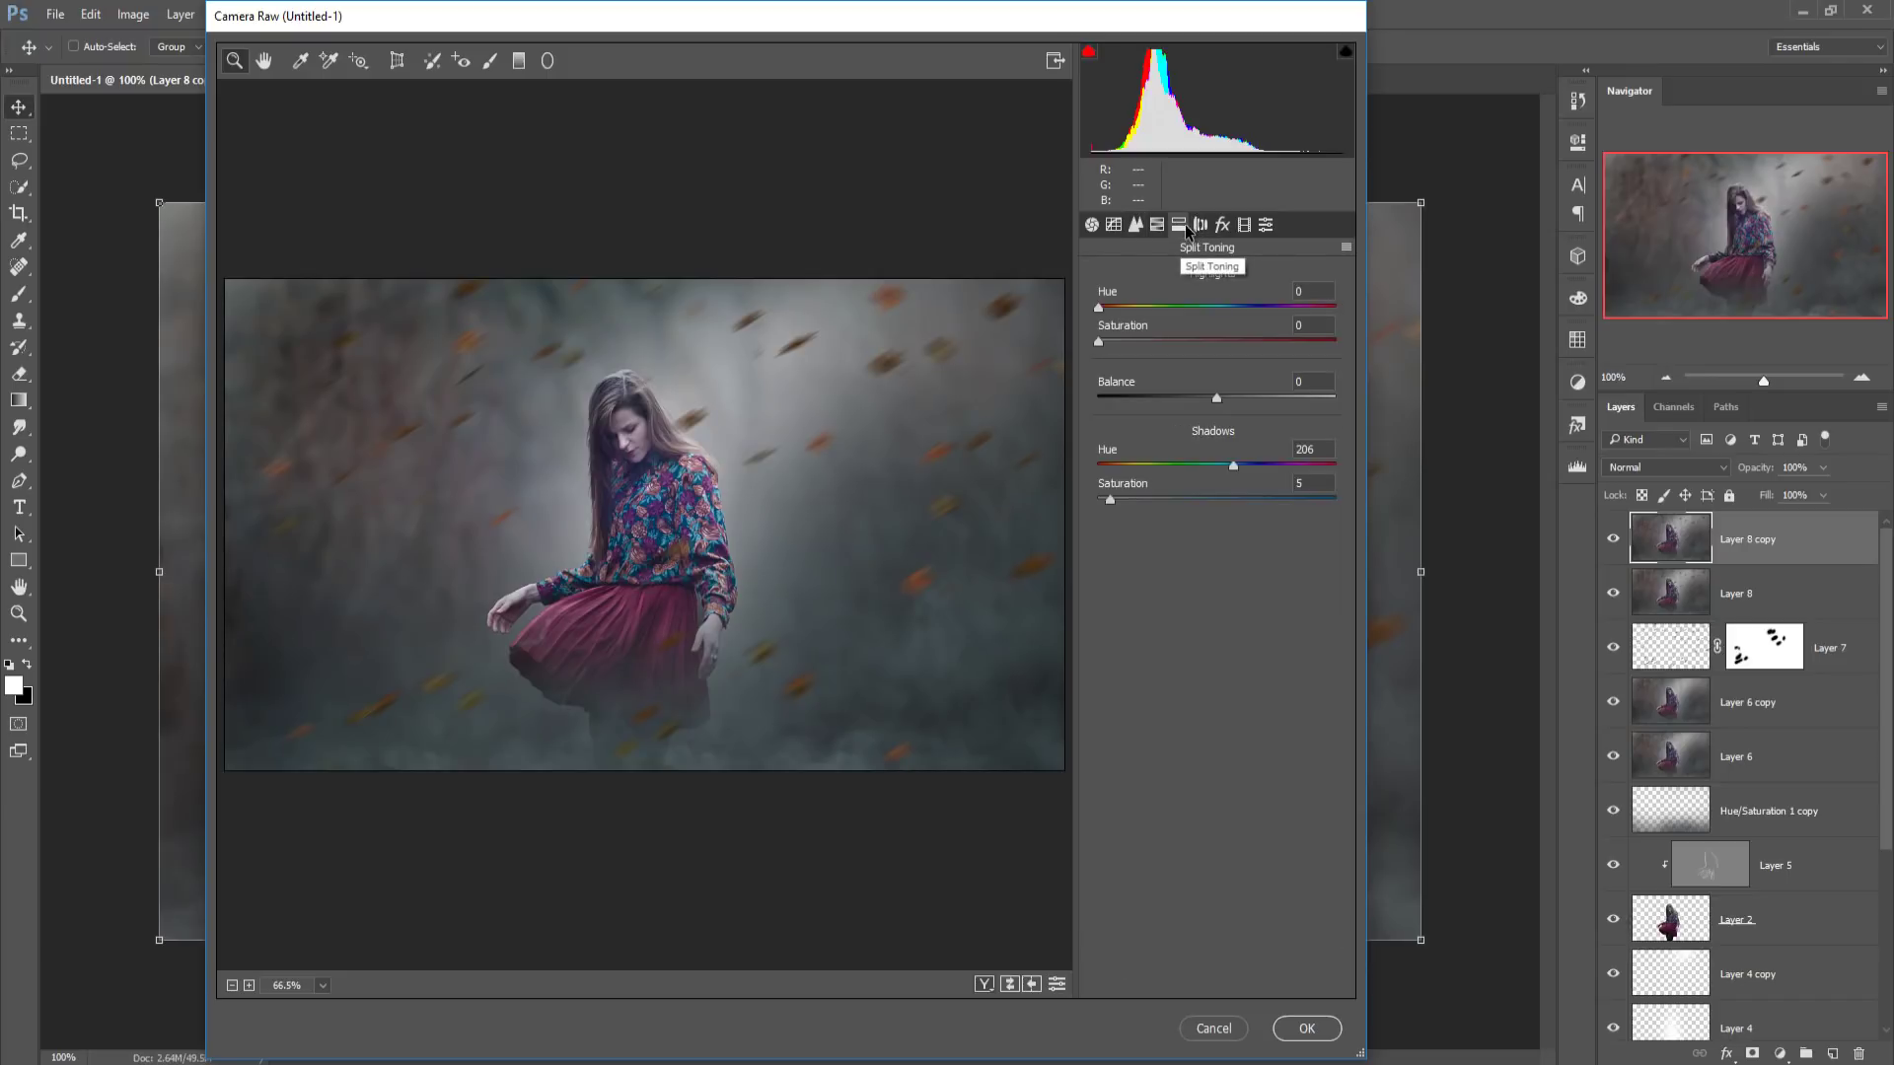
{"action": "left_click", "coordinate": [1136, 226]}
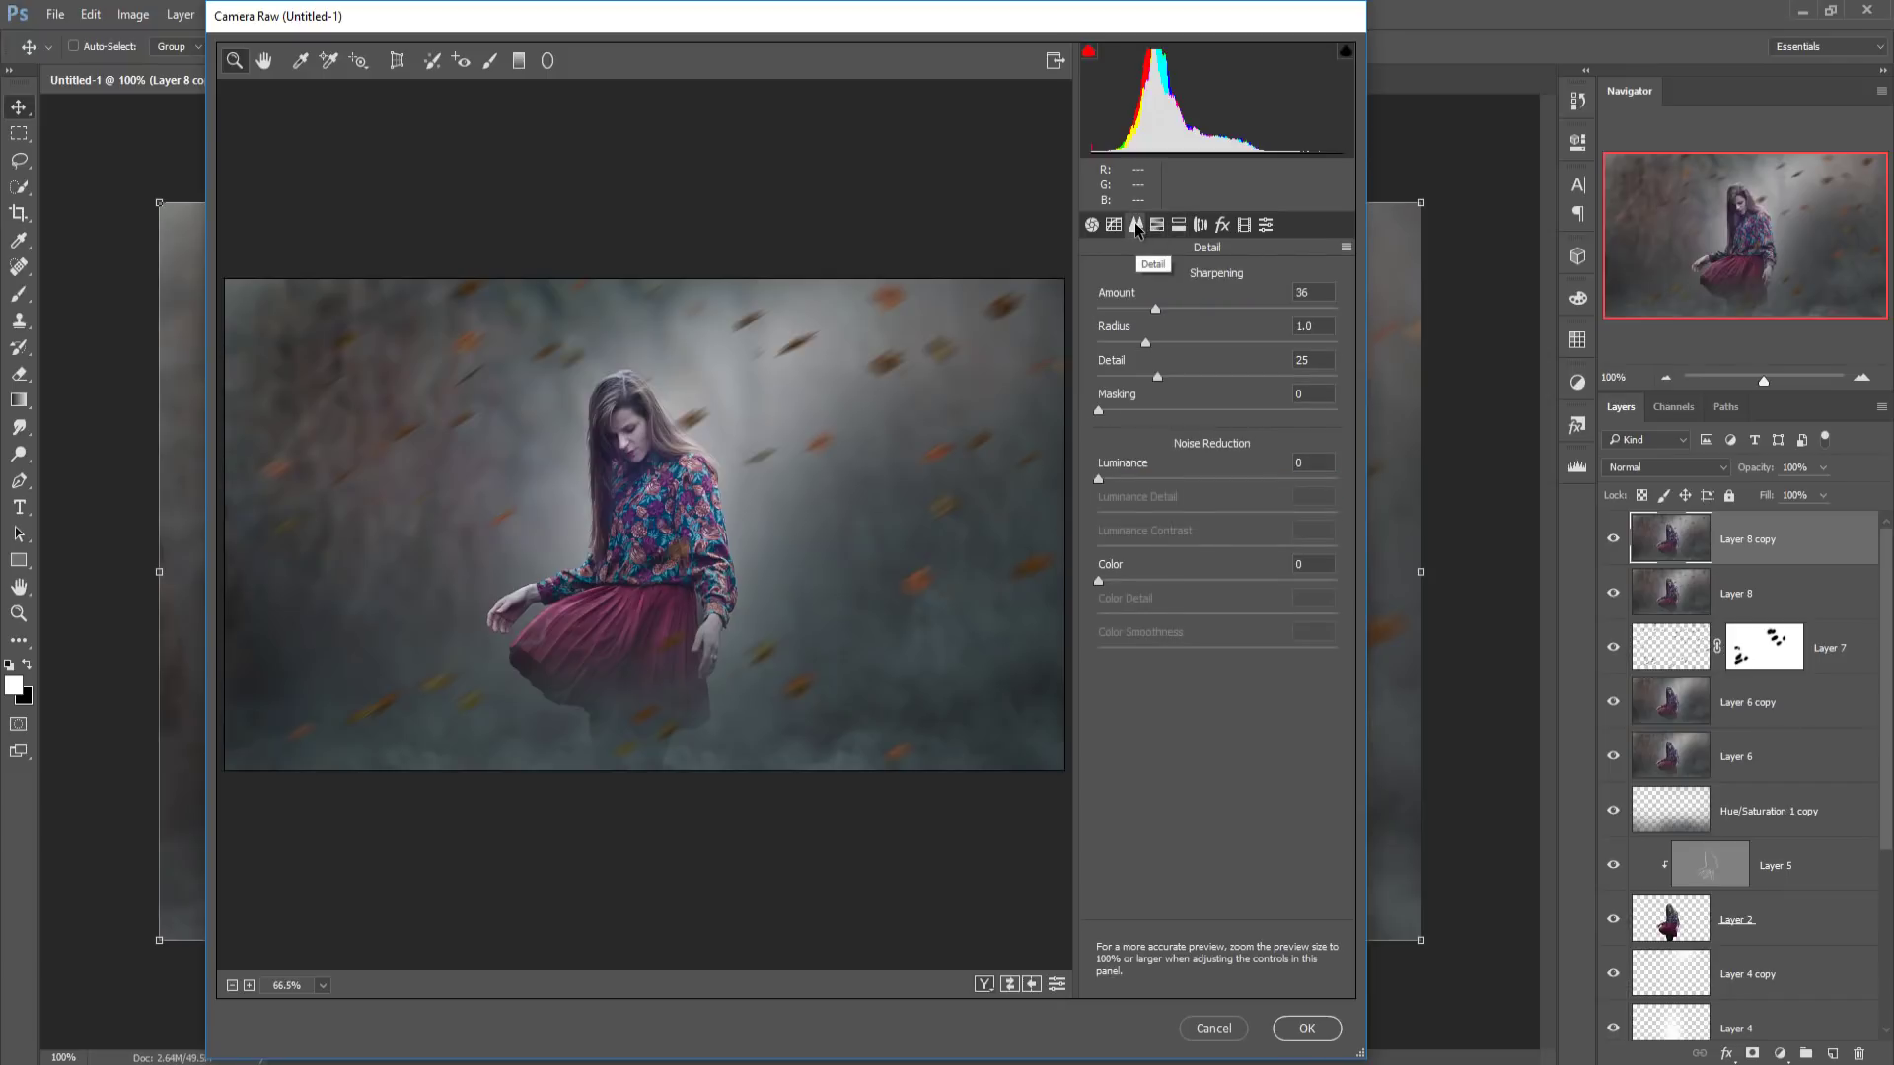
- Set tone curve Highlights to +55, Darks to about -21, and apply Camera Raw
{"action": "left_click", "coordinate": [1114, 226]}
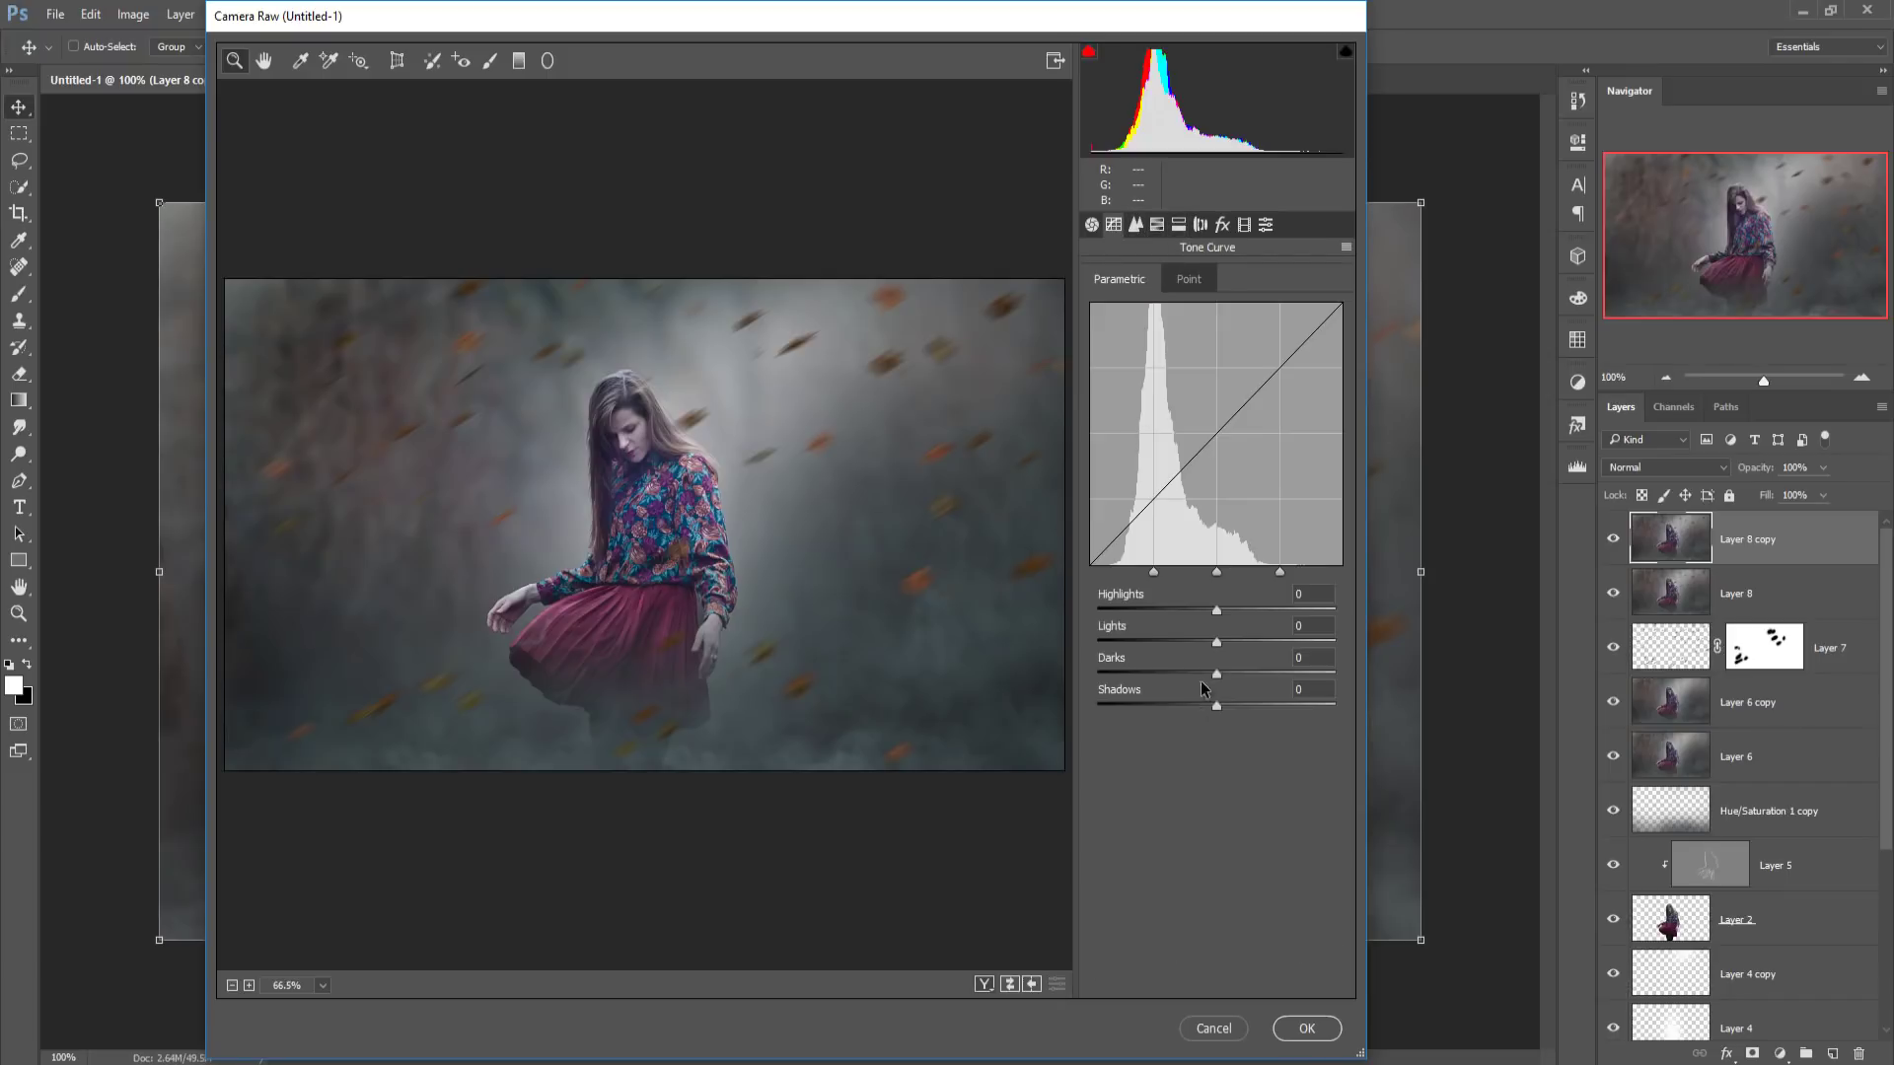
{"action": "mouse_move", "coordinate": [1216, 610]}
{"action": "left_mouse_down"}
{"action": "mouse_move", "coordinate": [1320, 615]}
{"action": "mouse_move", "coordinate": [1282, 614]}
{"action": "left_mouse_up"}
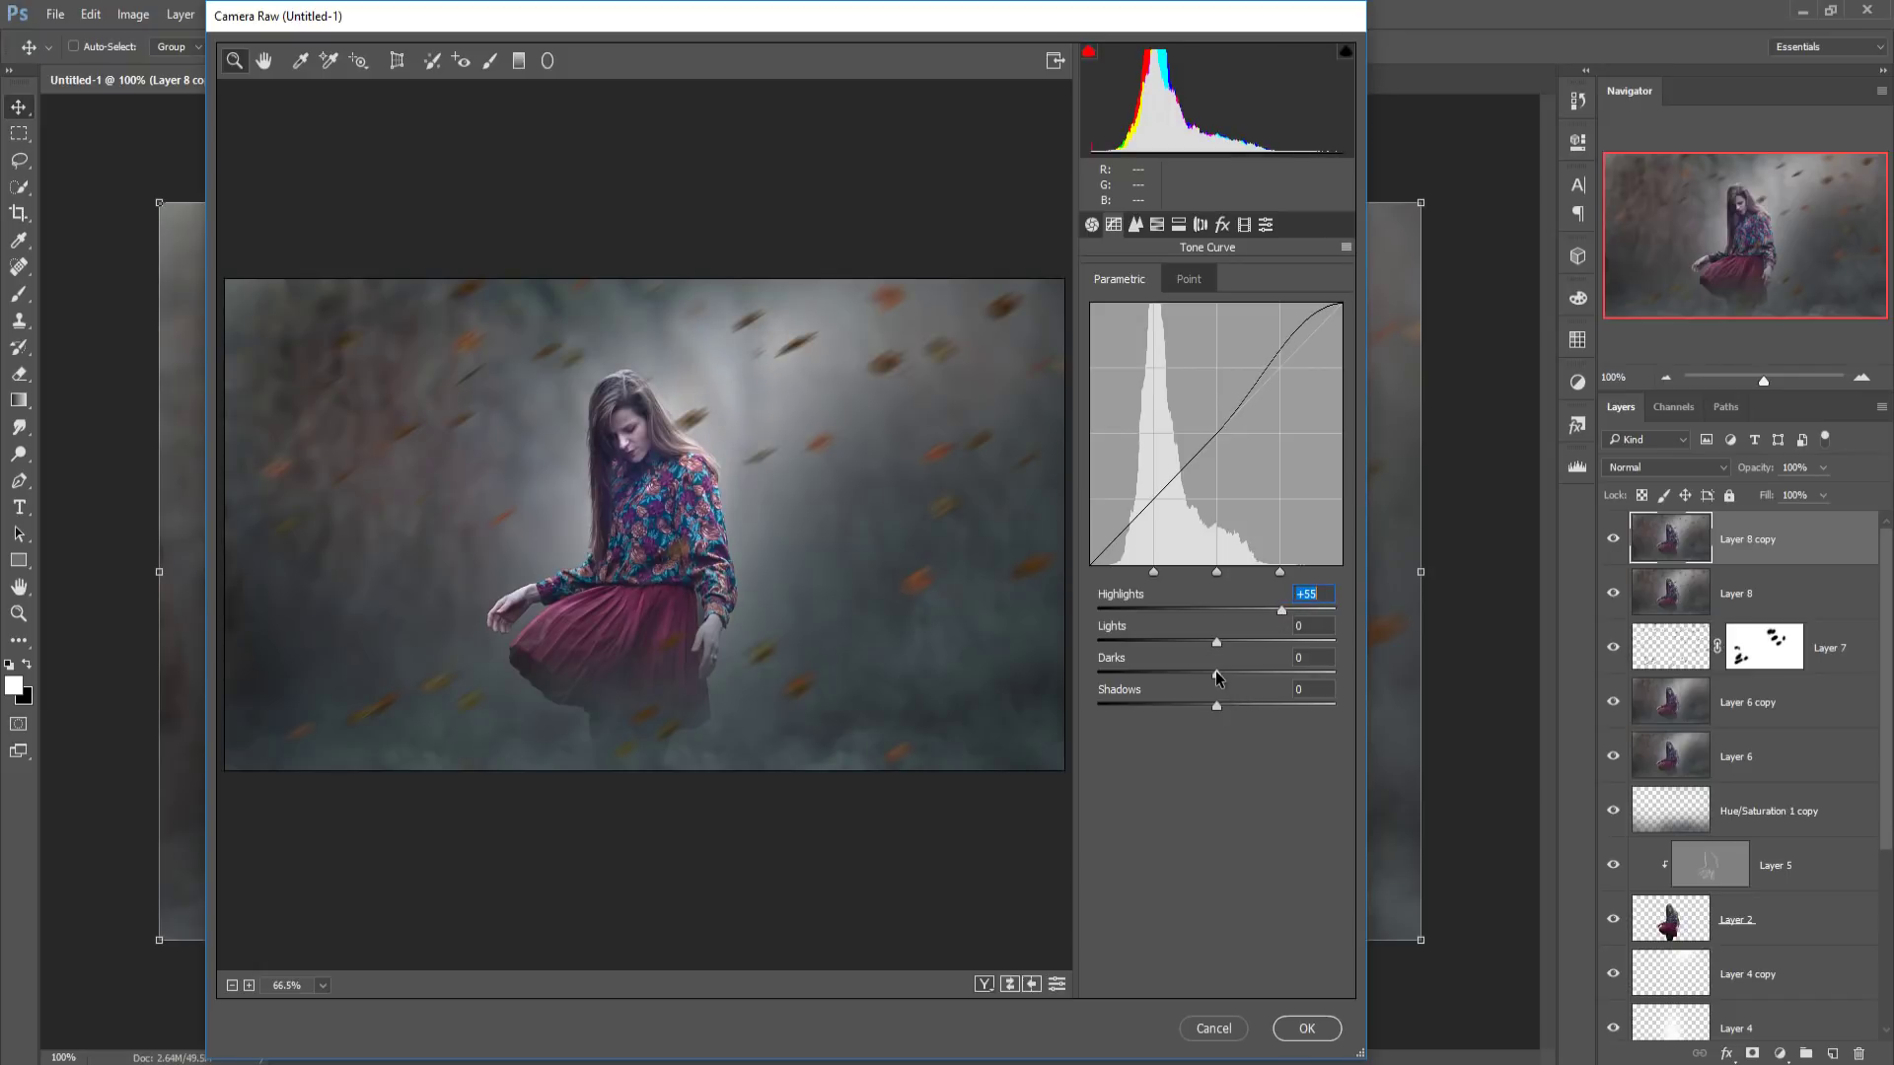
{"action": "mouse_move", "coordinate": [1216, 674]}
{"action": "left_mouse_down"}
{"action": "mouse_move", "coordinate": [1192, 674]}
{"action": "mouse_move", "coordinate": [1209, 668]}
{"action": "left_mouse_up"}
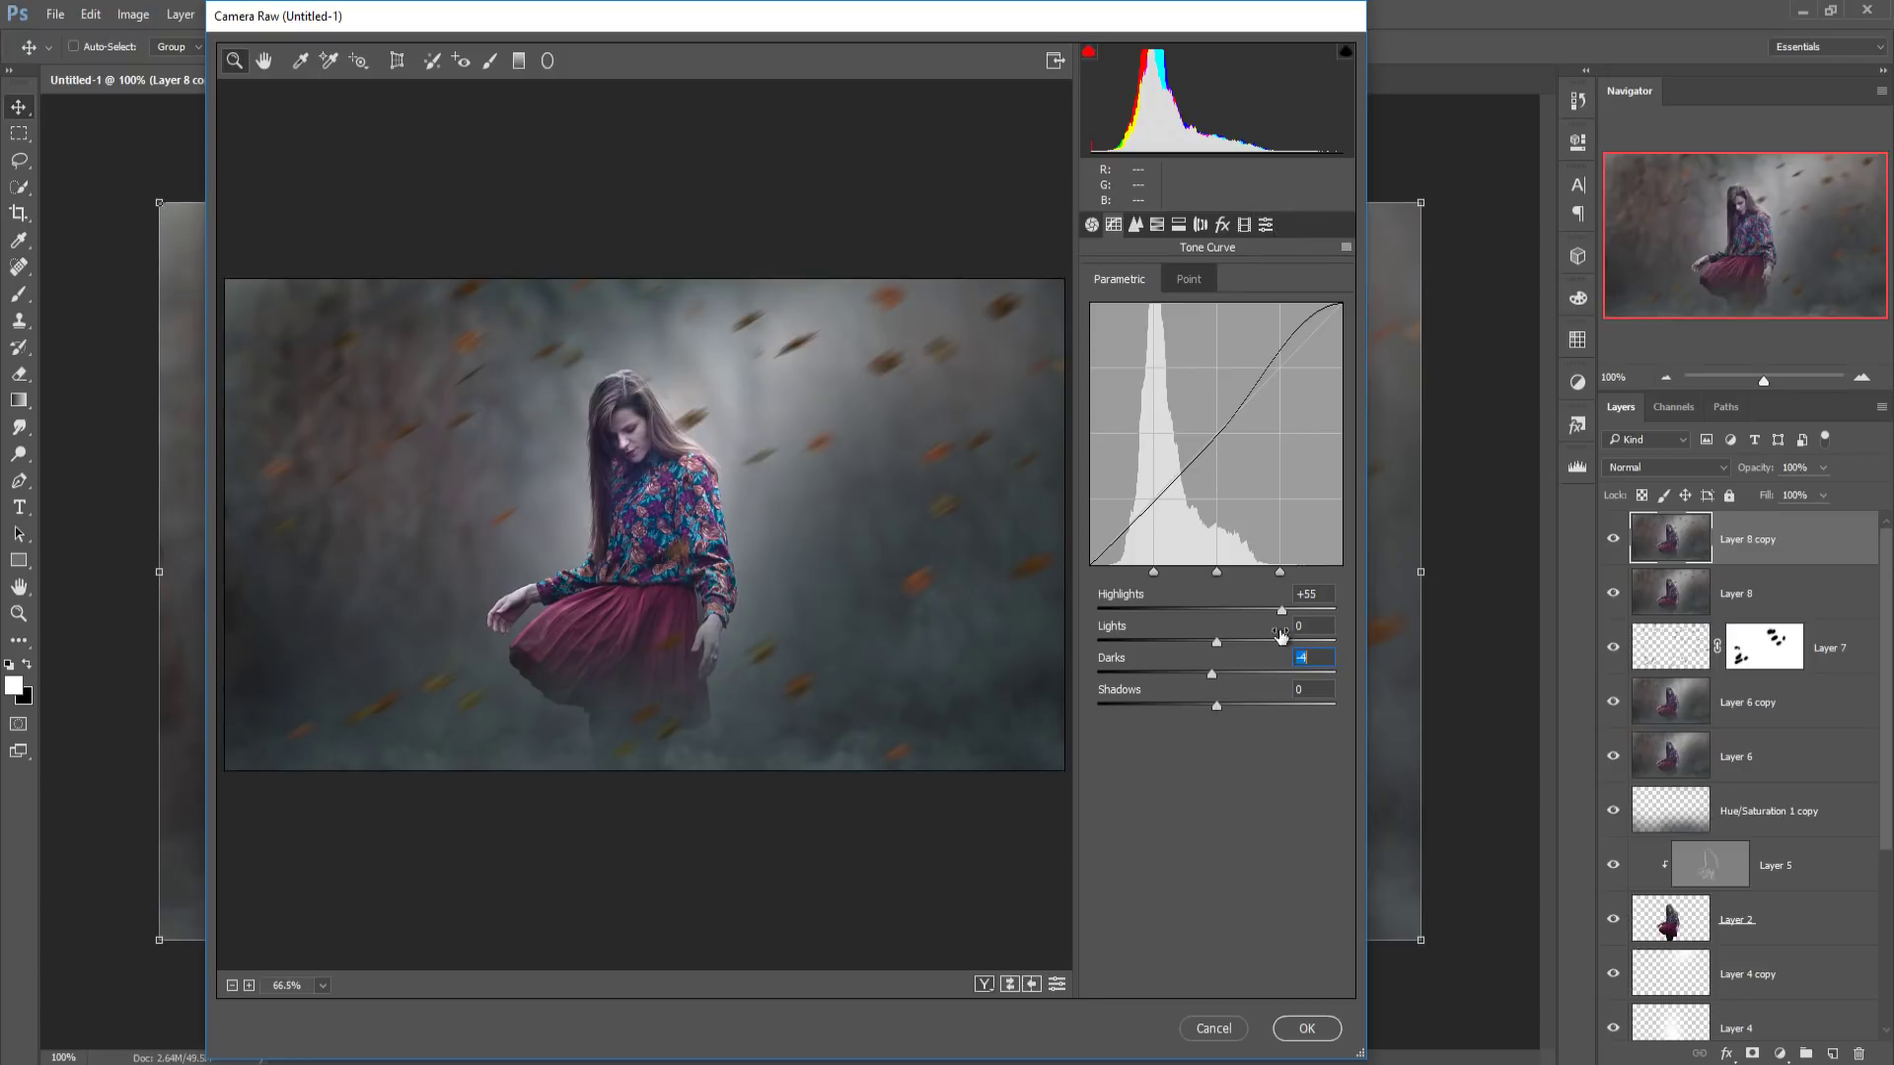
{"action": "left_click", "coordinate": [1292, 1031]}
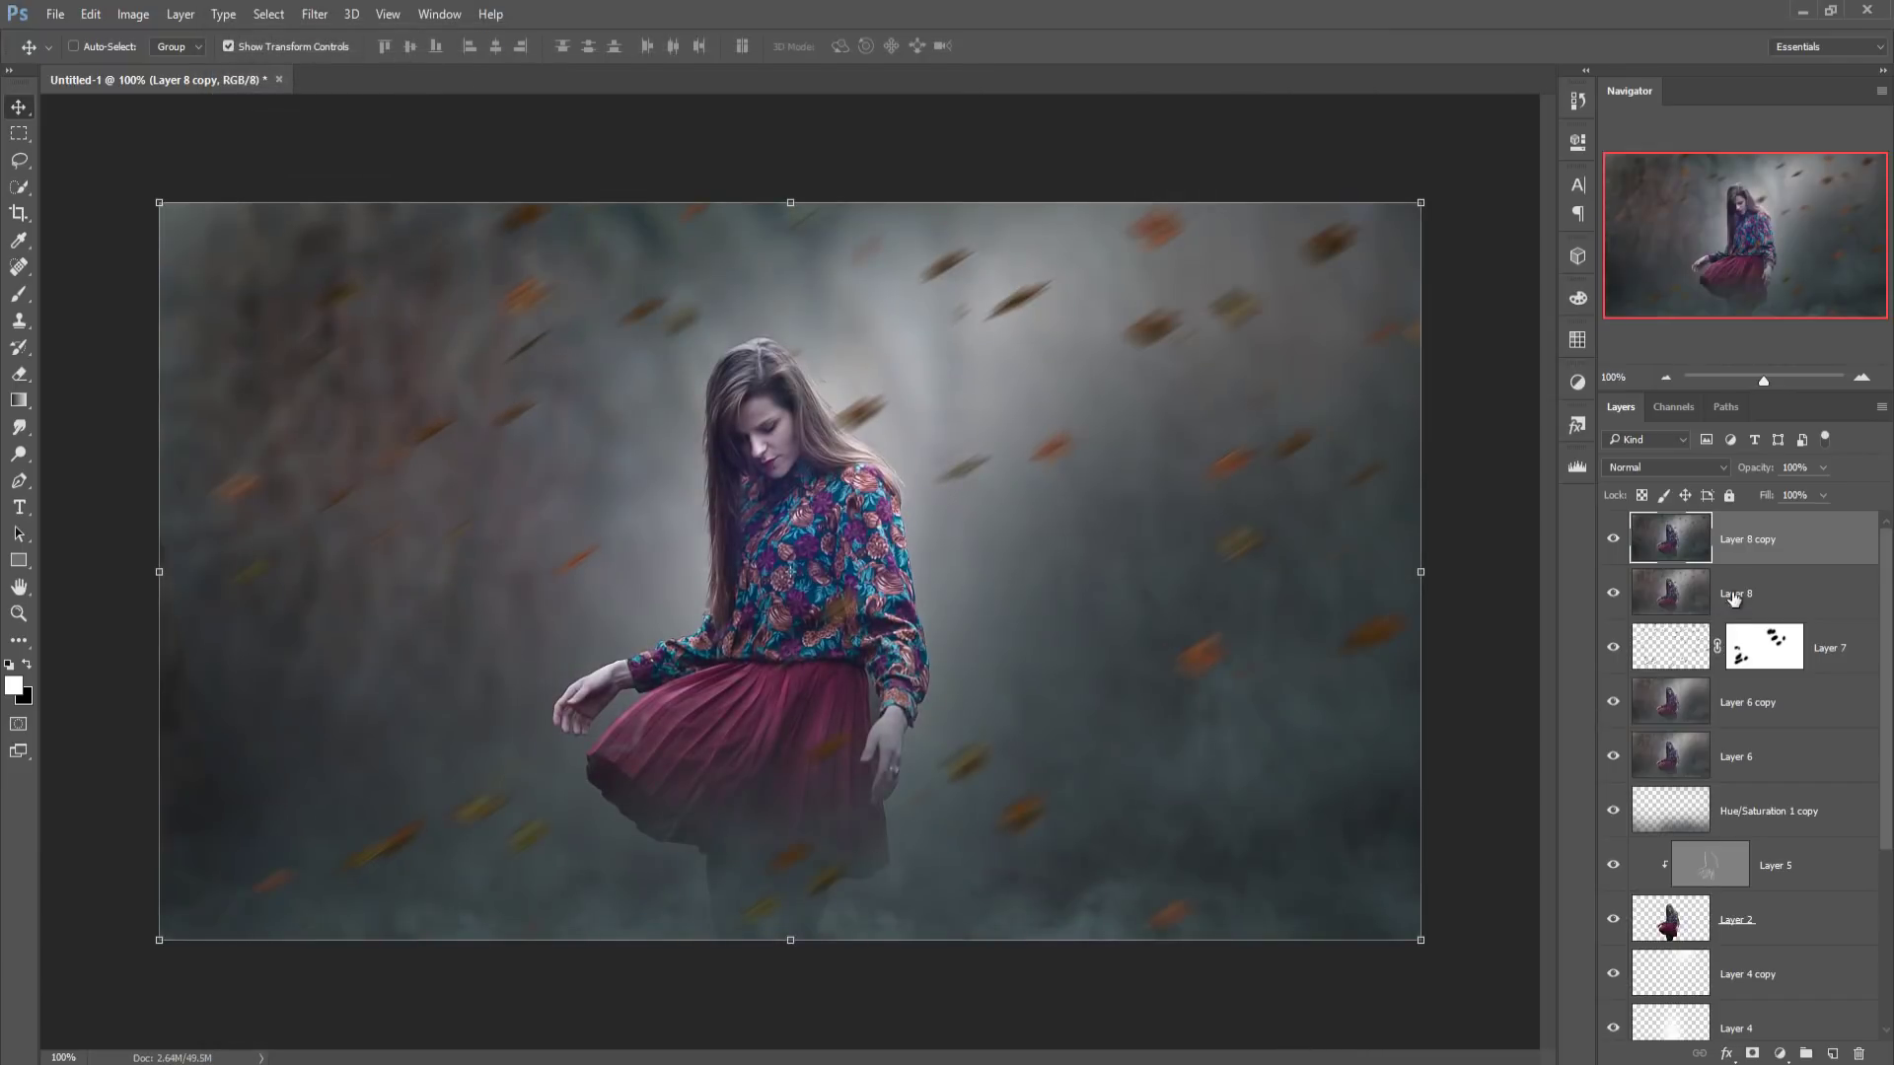
- Duplicate Layer 8 copy as Layer 8 copy 2
{"action": "right_click", "coordinate": [1851, 547]}
{"action": "left_click", "coordinate": [1627, 221]}
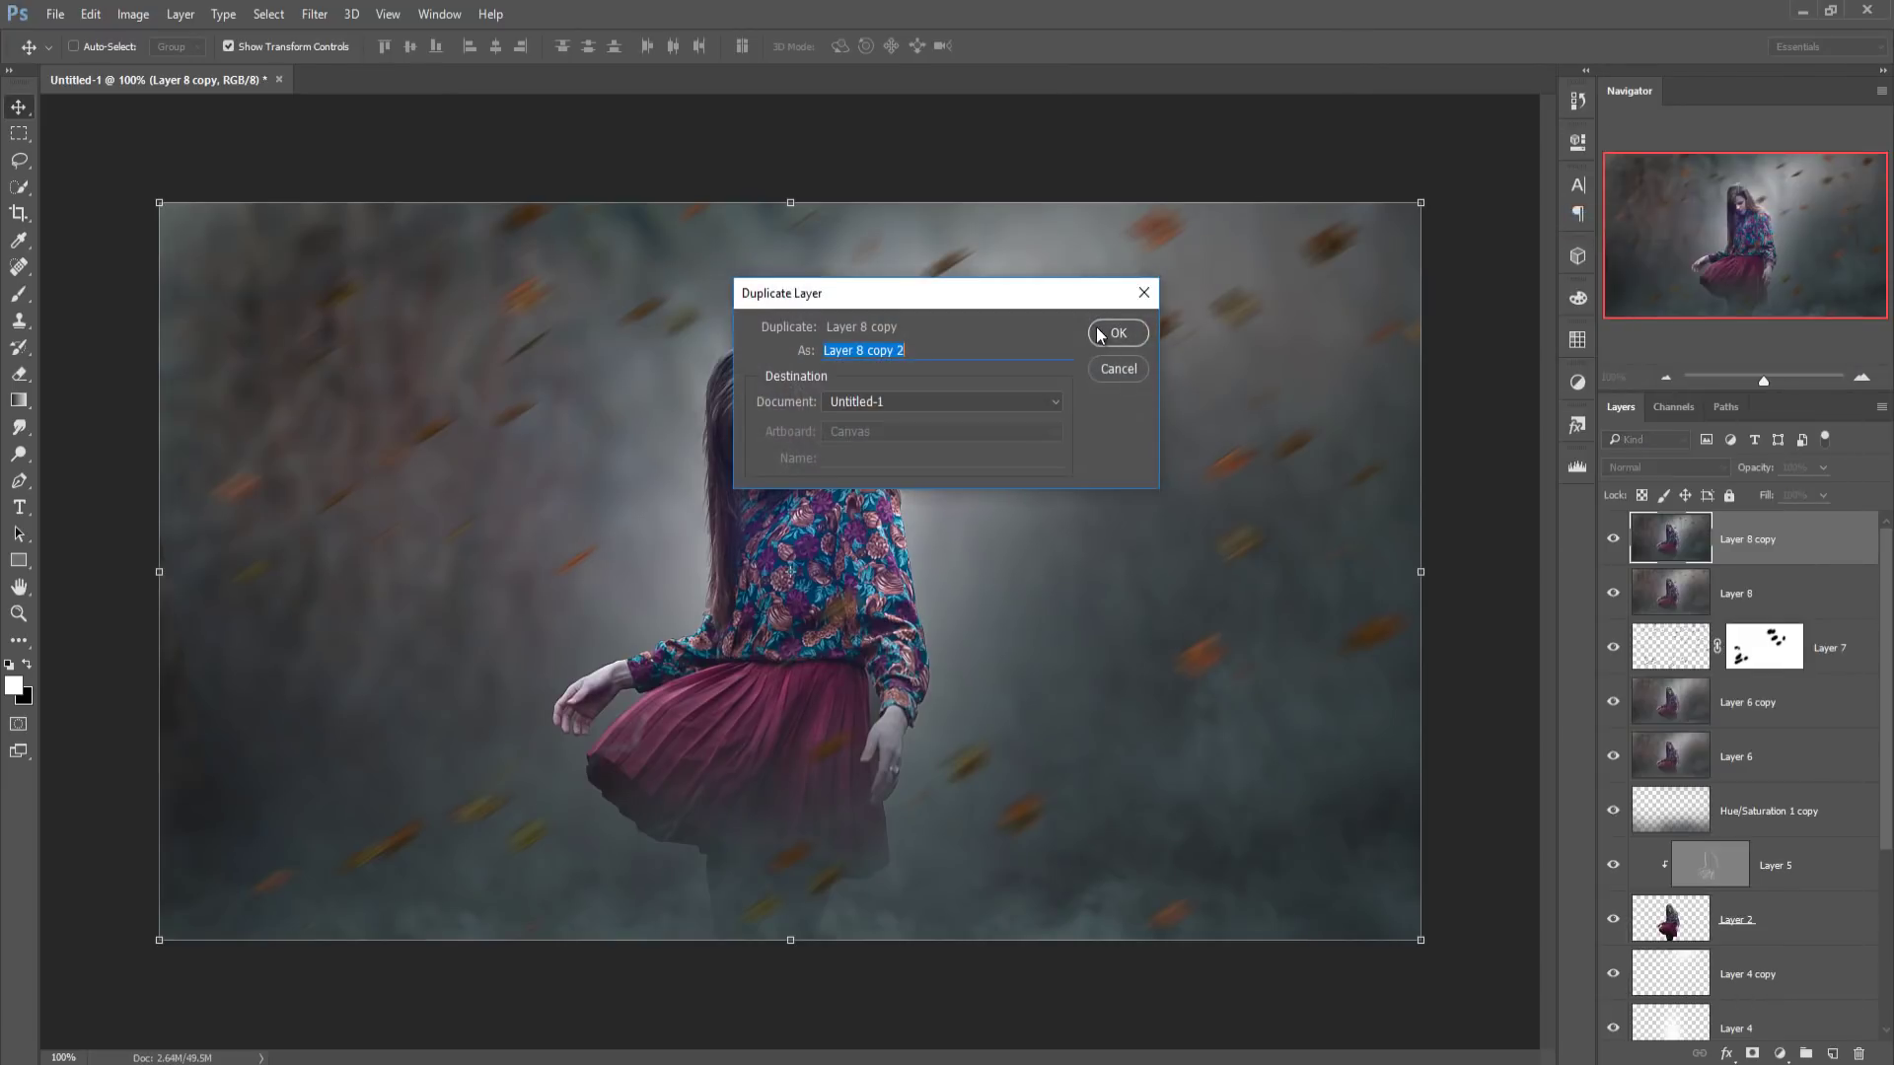
{"action": "left_click", "coordinate": [1115, 331]}
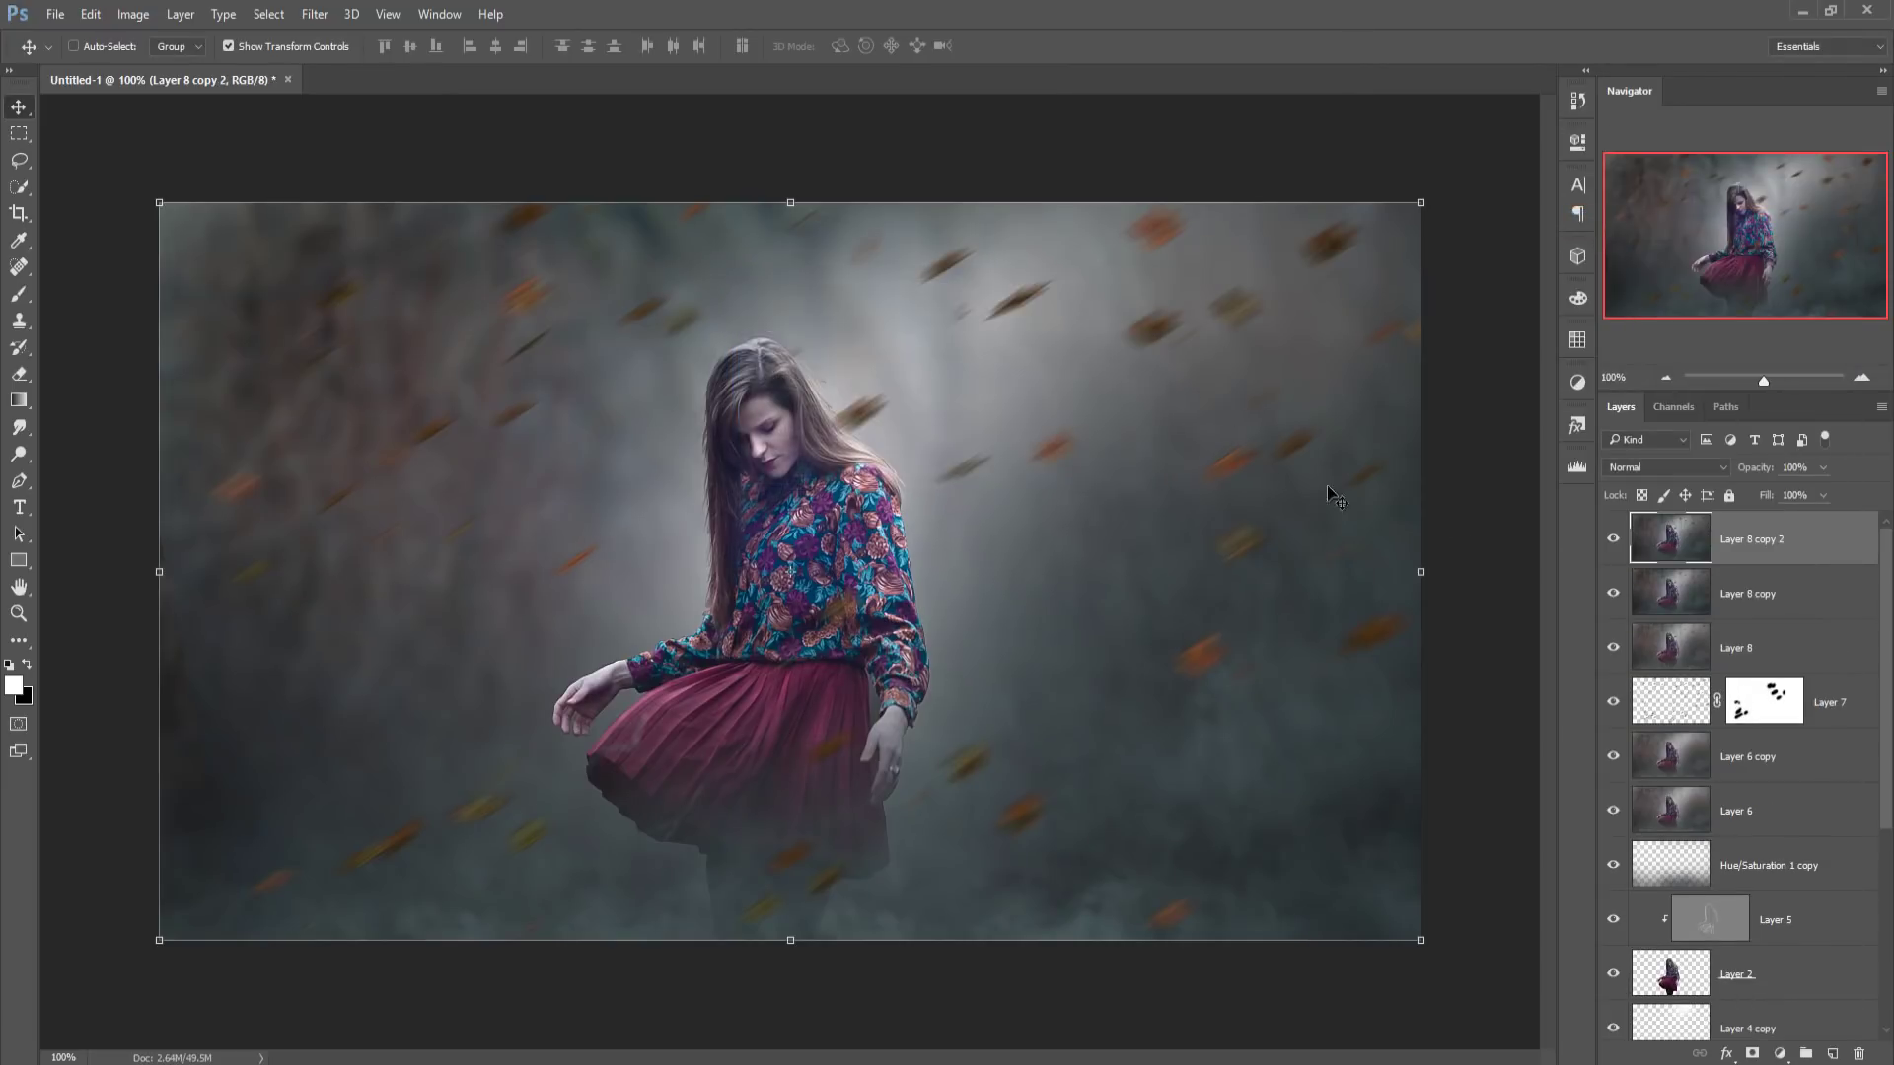
- Apply Color Efex Pro 4 Cross Processing to the duplicate with Shadows lowered to 16%
{"action": "left_click", "coordinate": [314, 14]}
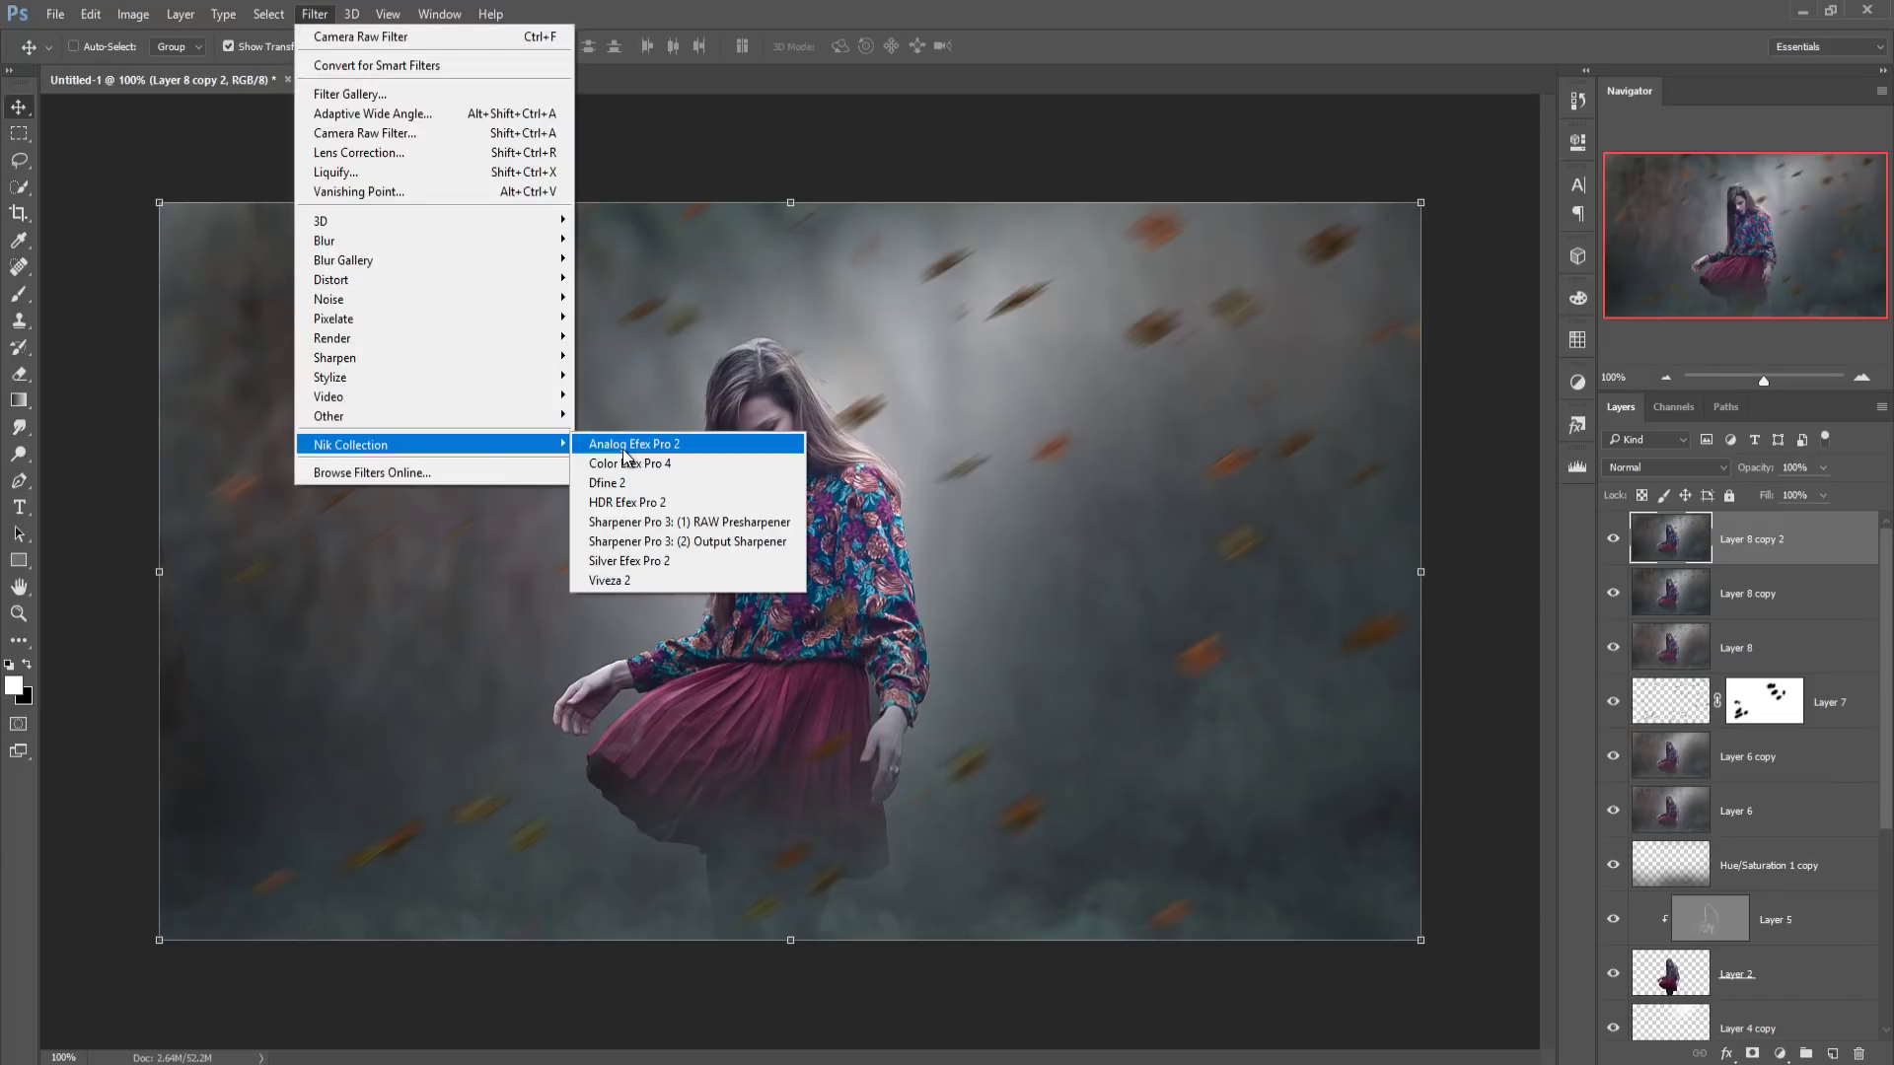
{"action": "mouse_move", "coordinate": [351, 443]}
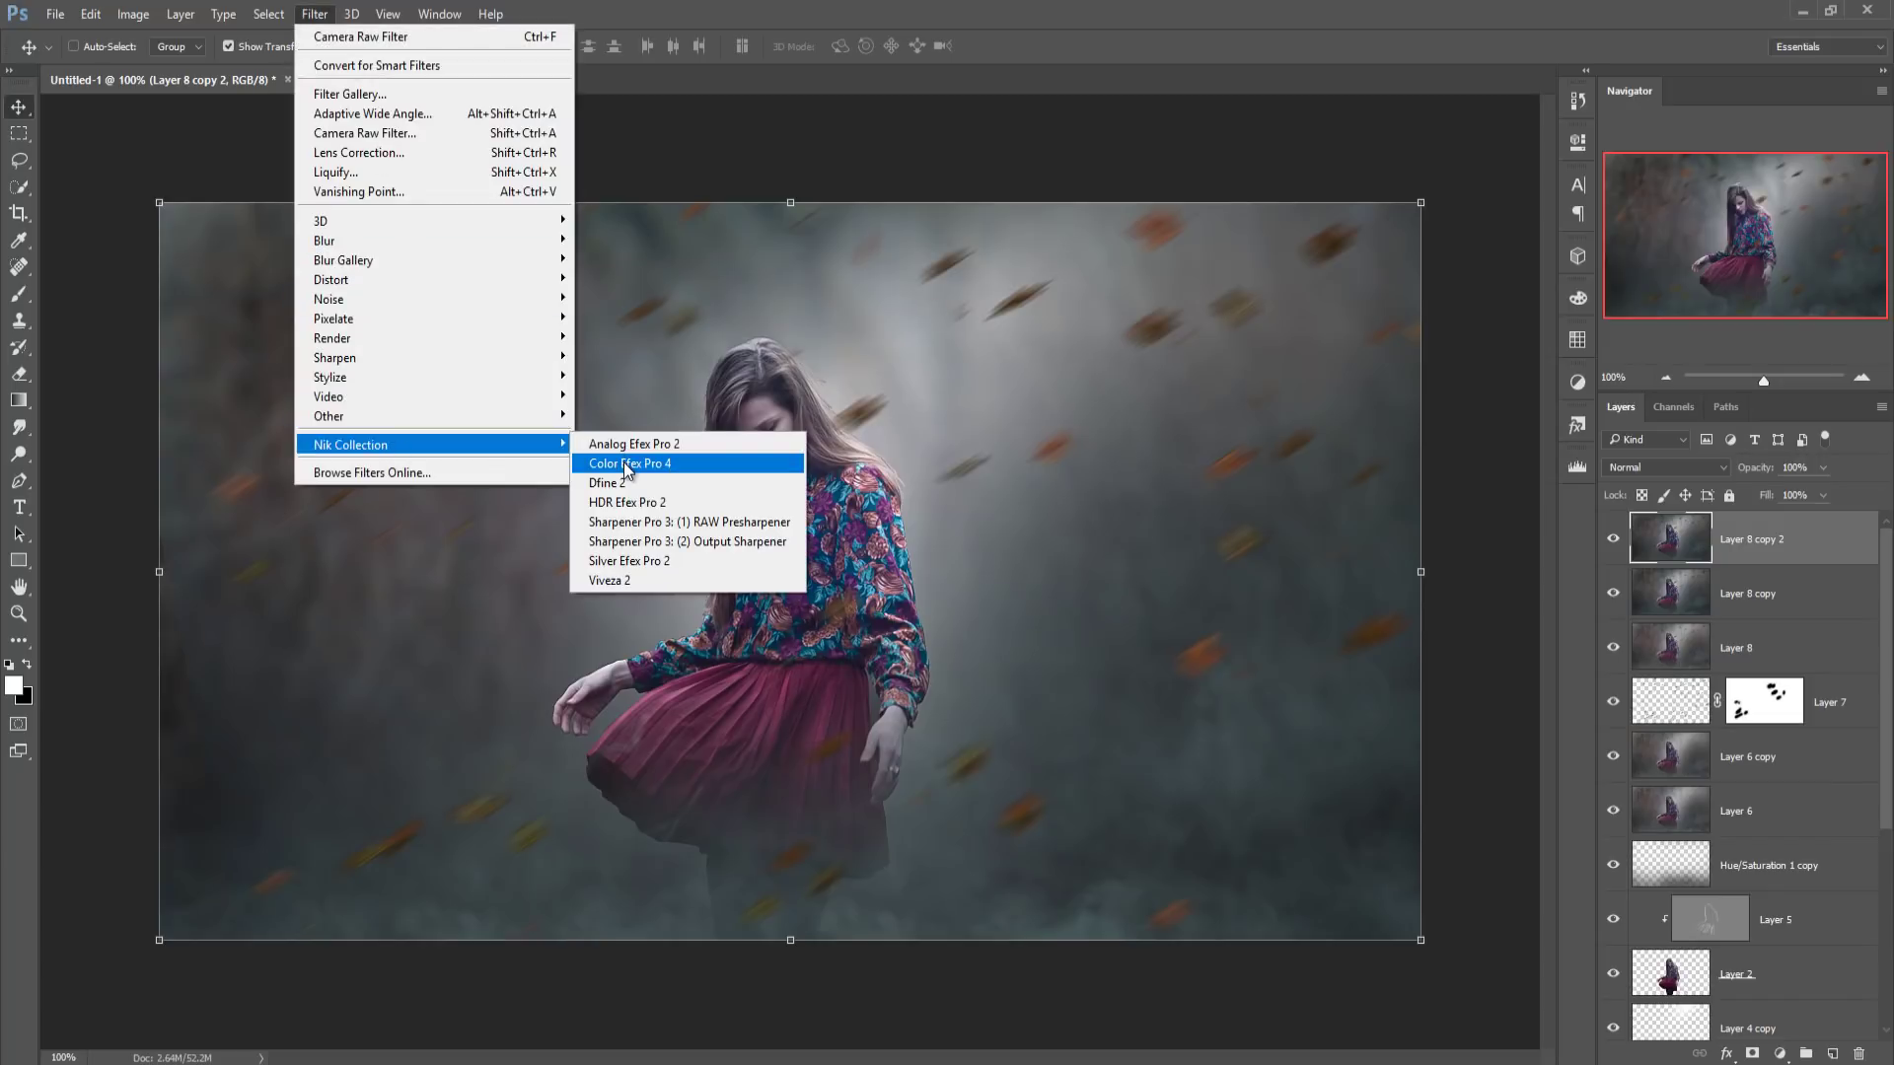
{"action": "left_click", "coordinate": [625, 464]}
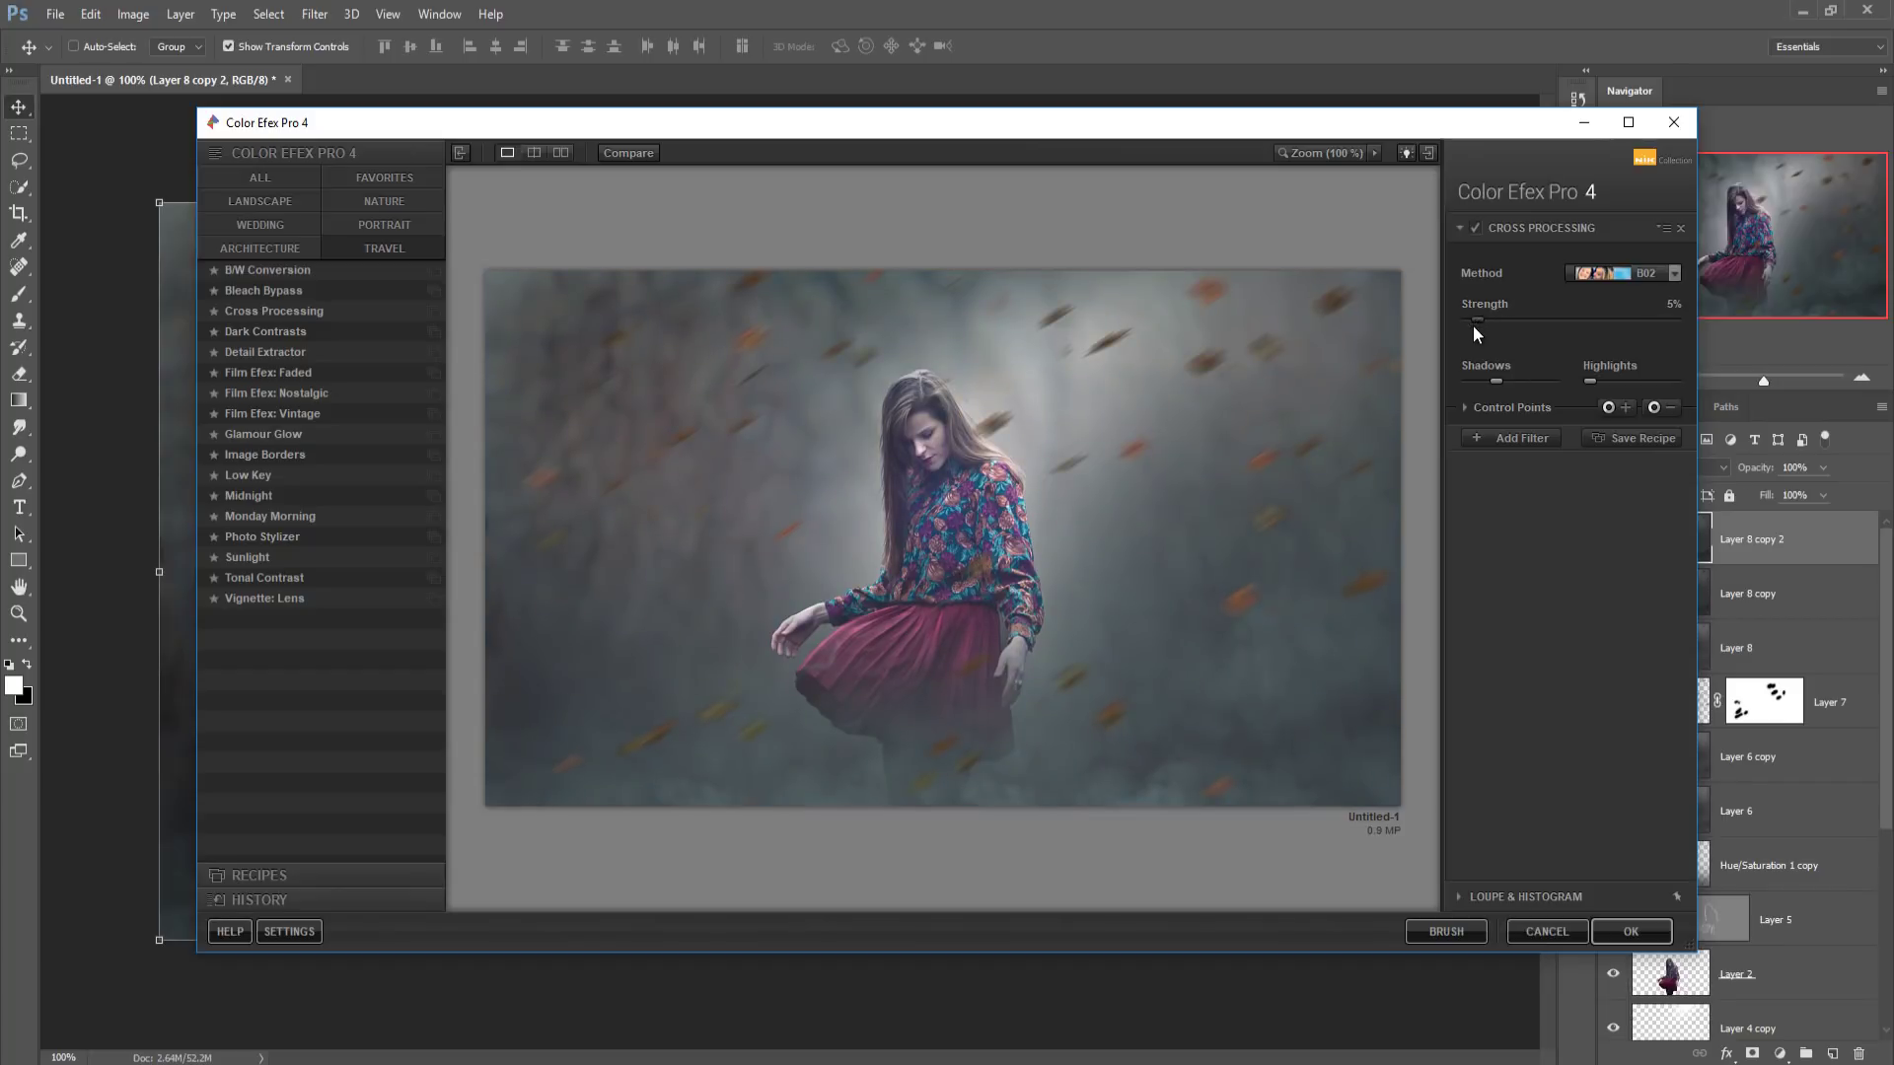
{"action": "mouse_move", "coordinate": [1590, 381]}
{"action": "left_click_drag", "start_coordinate": [1499, 382], "coordinate": [1484, 382]}
{"action": "left_click", "coordinate": [1628, 931]}
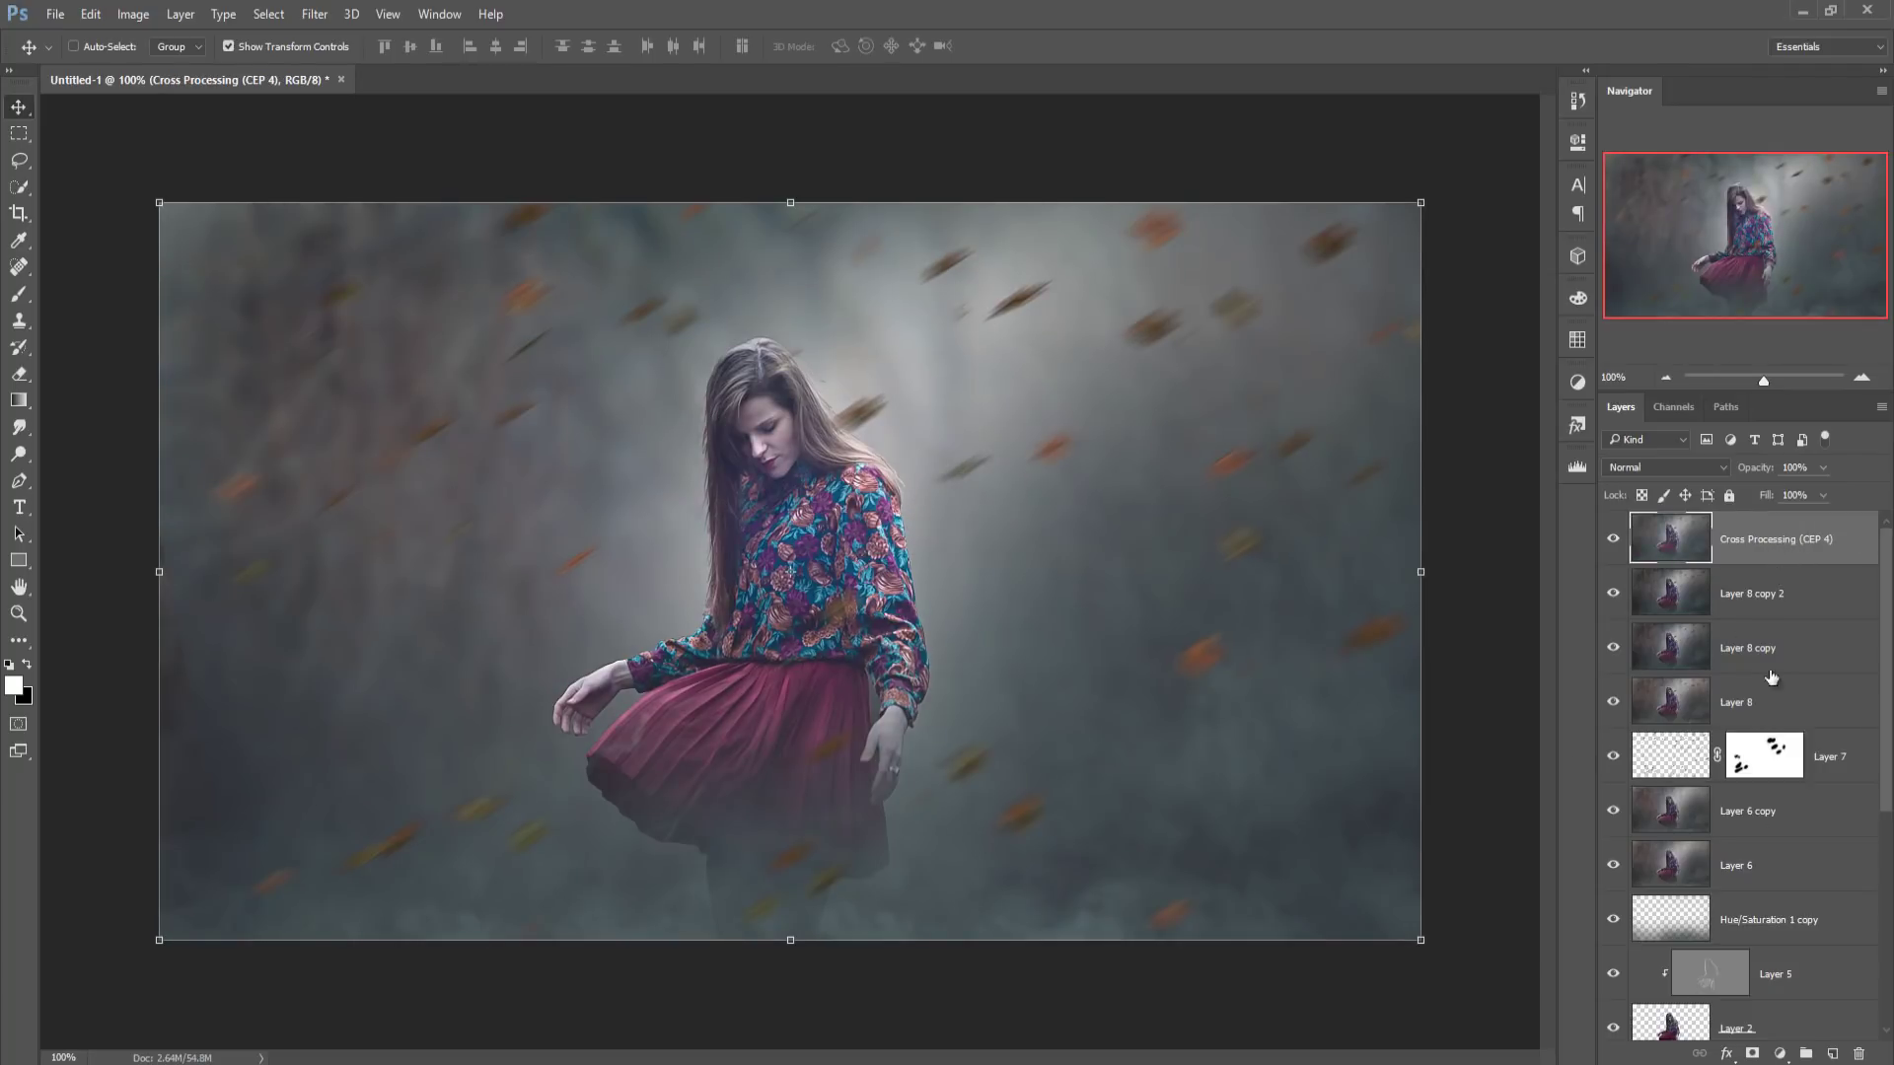
- Add a new Layer 9 filled with 50% gray and blended as Overlay
{"action": "left_click", "coordinate": [1832, 1053]}
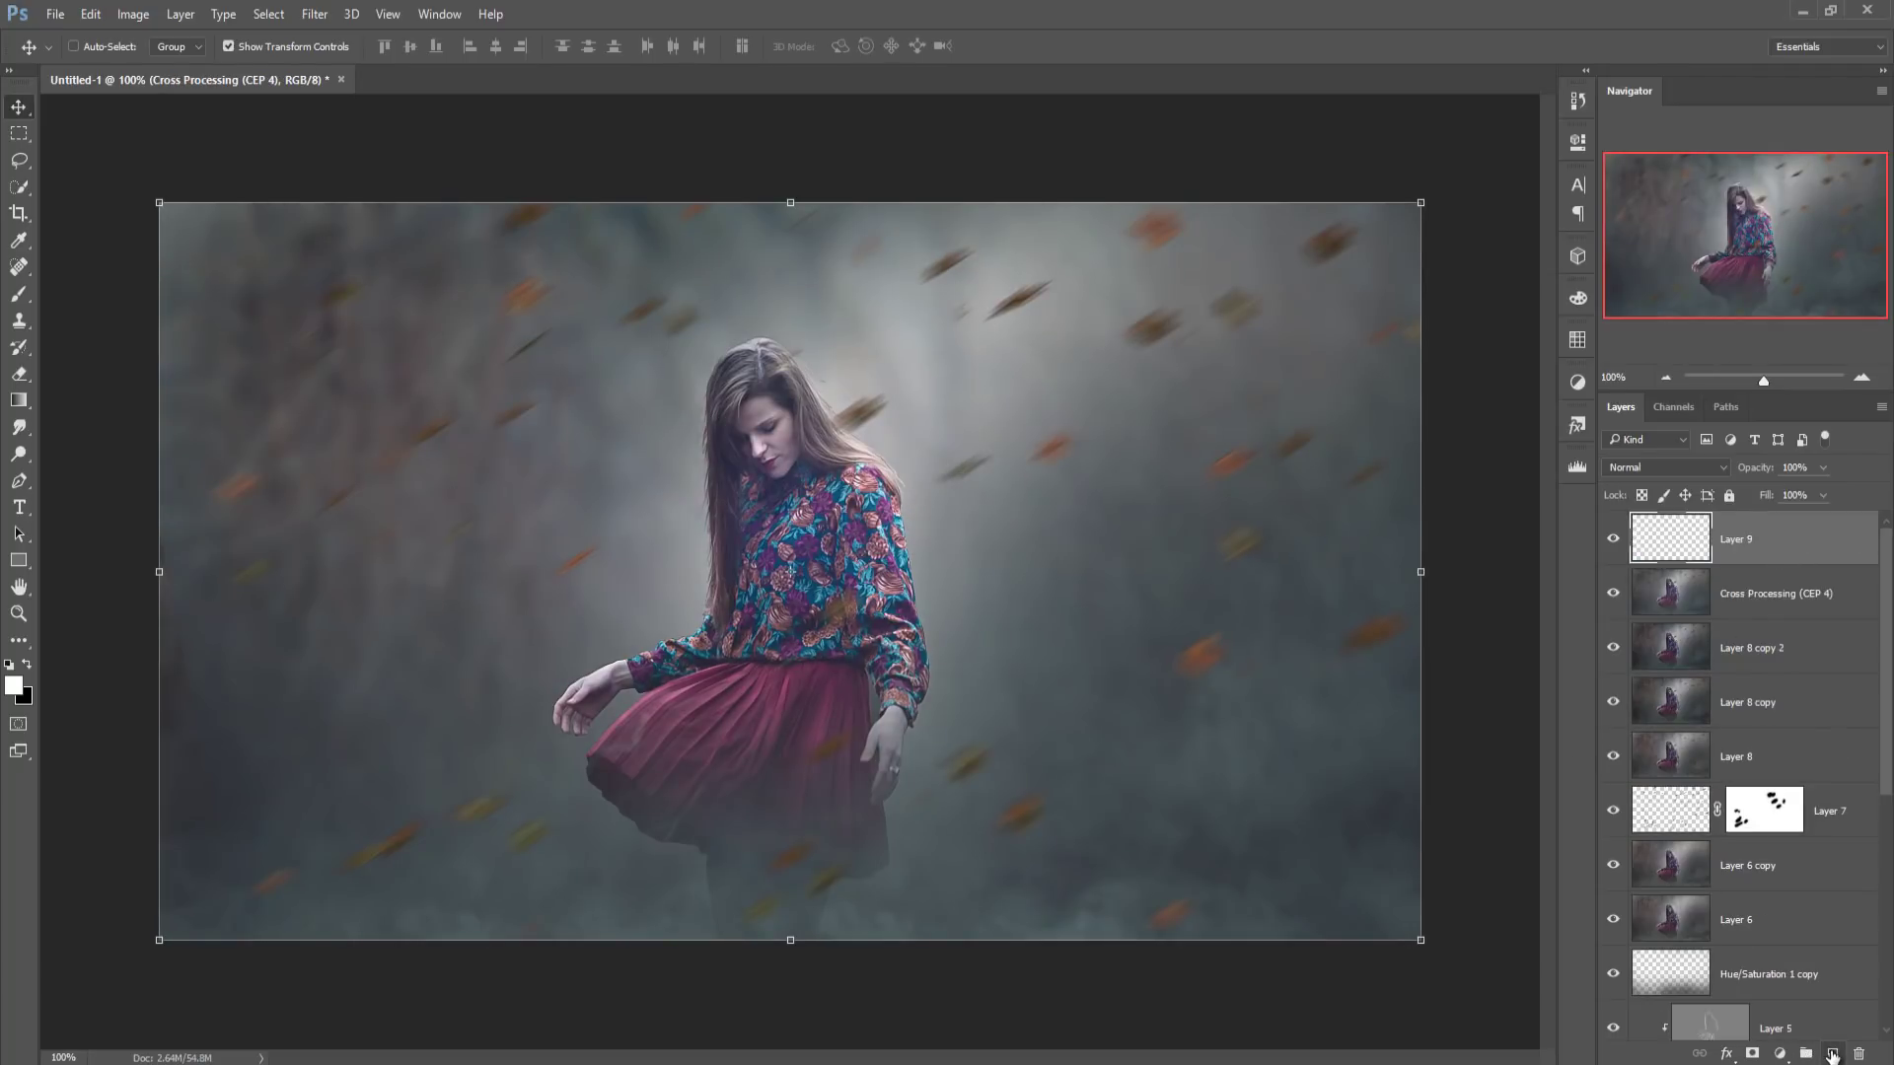
{"action": "left_click", "coordinate": [90, 14]}
{"action": "left_click", "coordinate": [109, 308]}
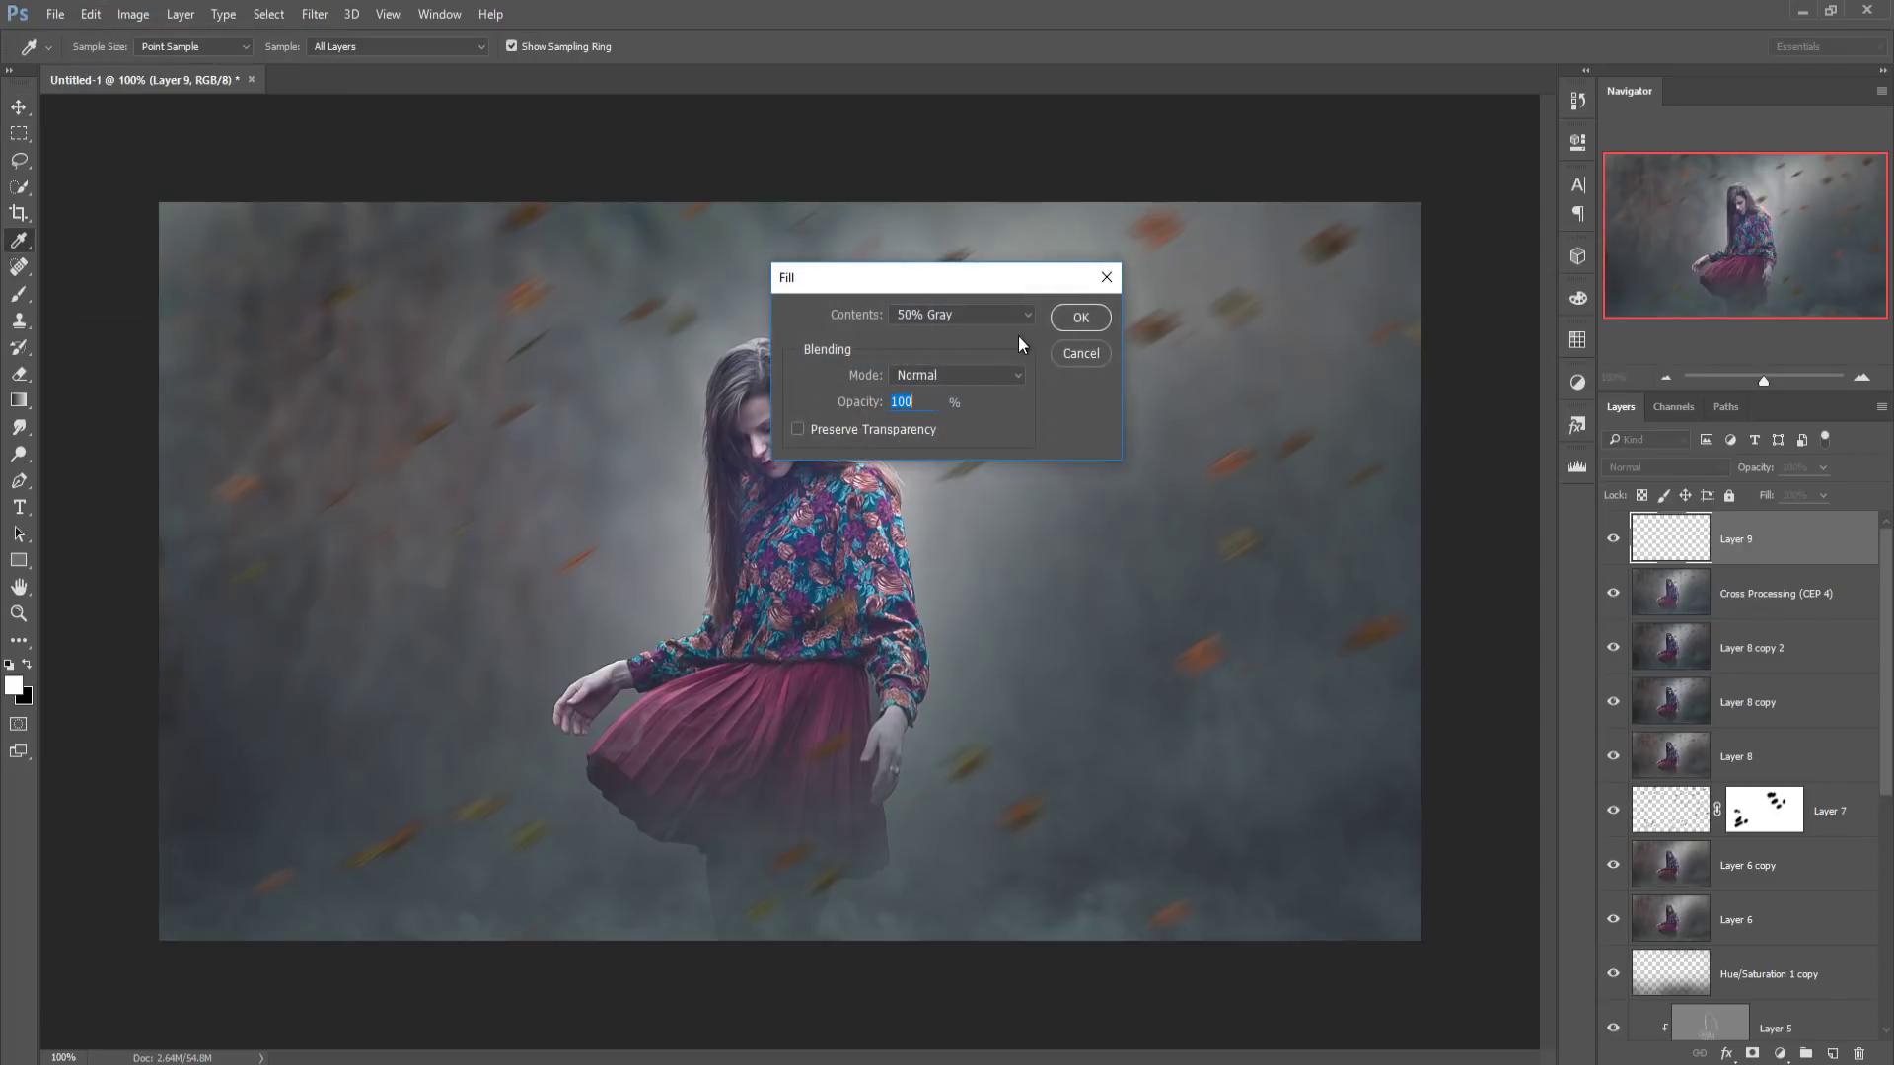
{"action": "left_click", "coordinate": [1081, 316]}
{"action": "key", "text": "v"}
{"action": "left_click", "coordinate": [1710, 468]}
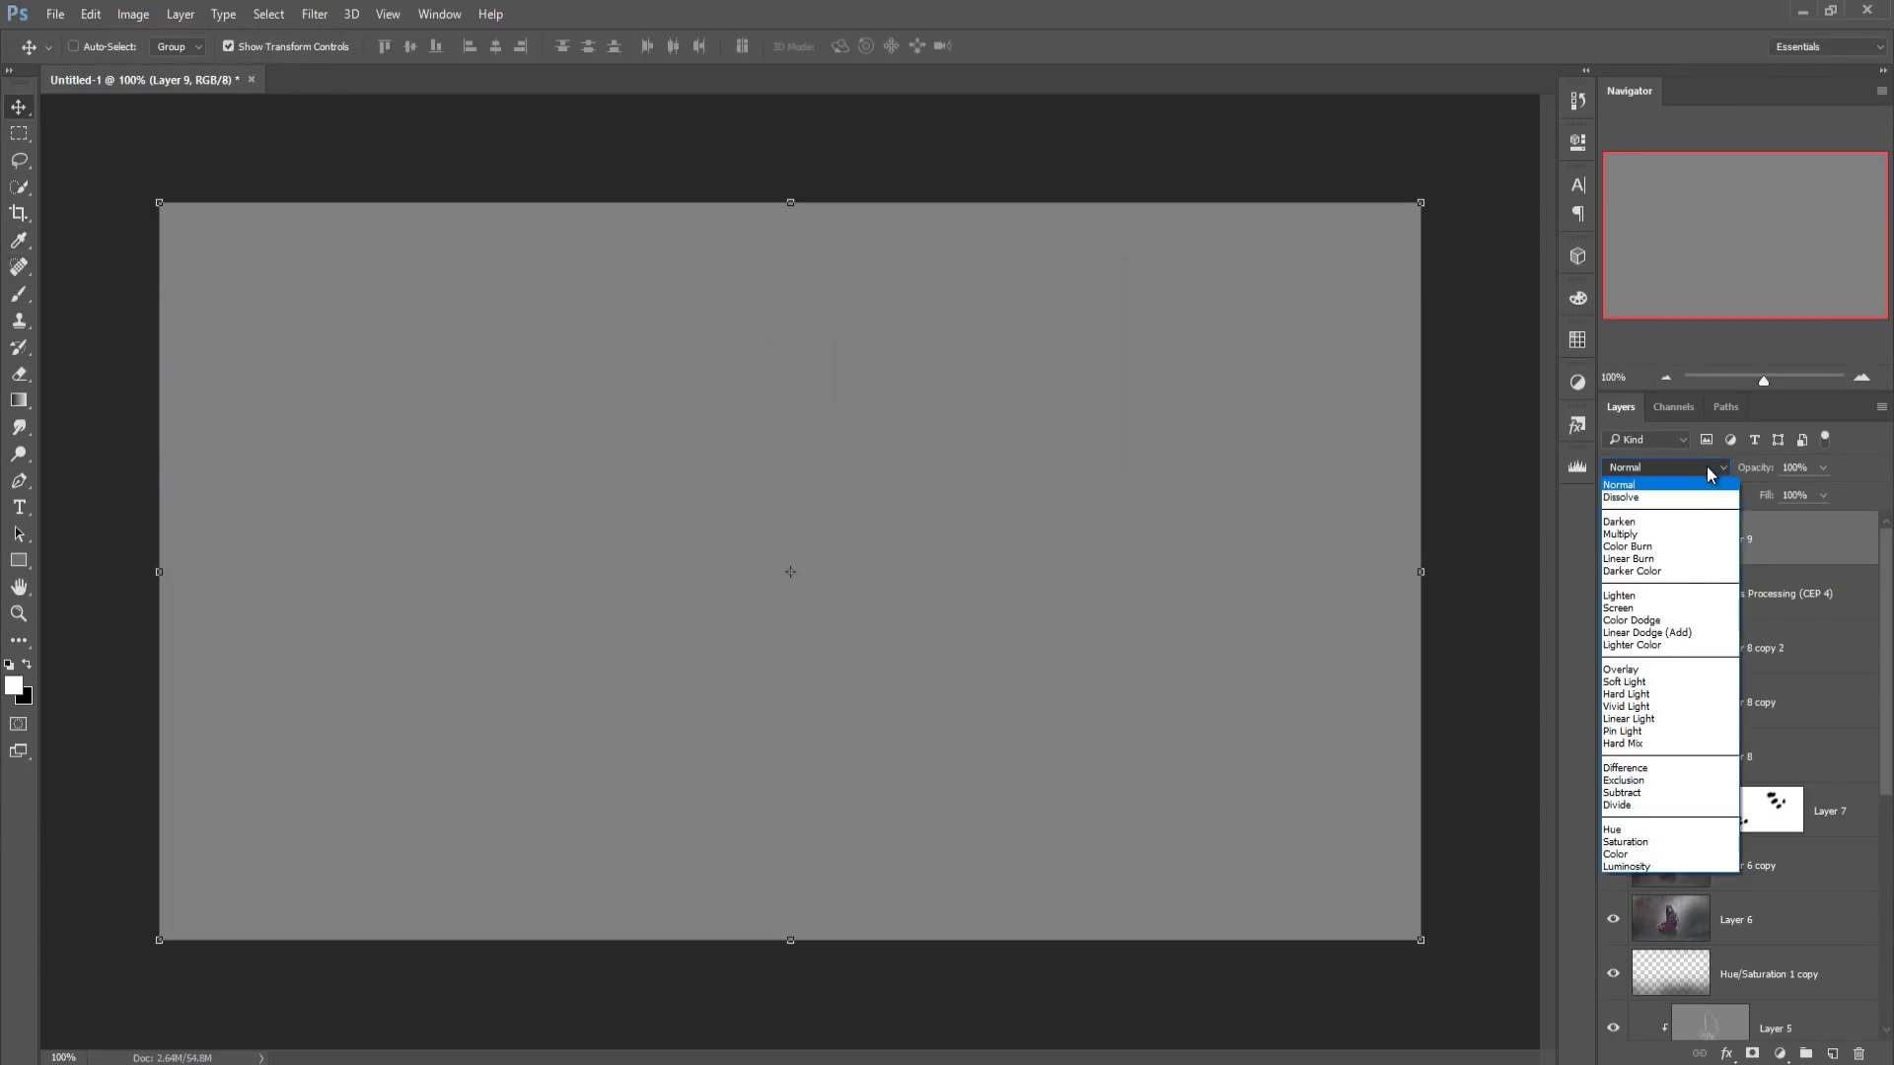
{"action": "left_click", "coordinate": [1657, 670]}
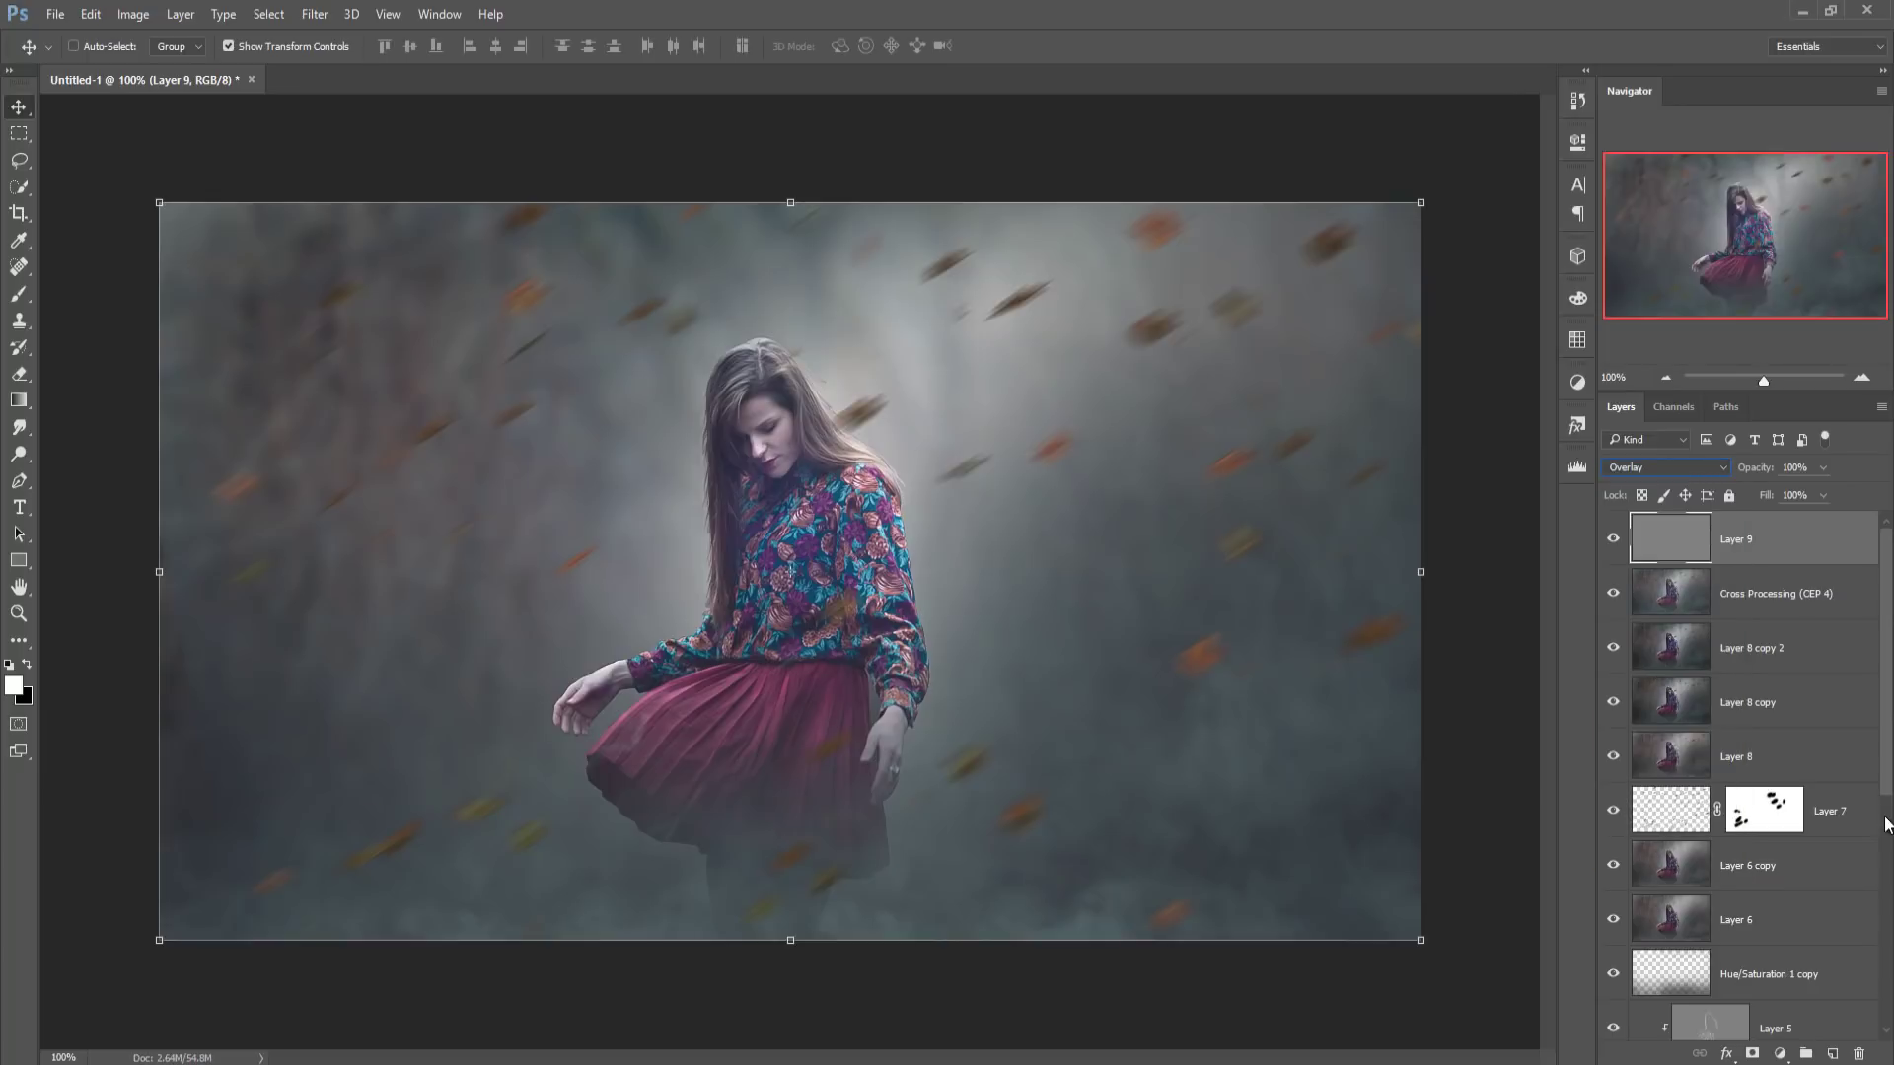
- Add a Warming Filter (85) Photo Filter adjustment layer at 15% density
{"action": "left_click", "coordinate": [1779, 1054]}
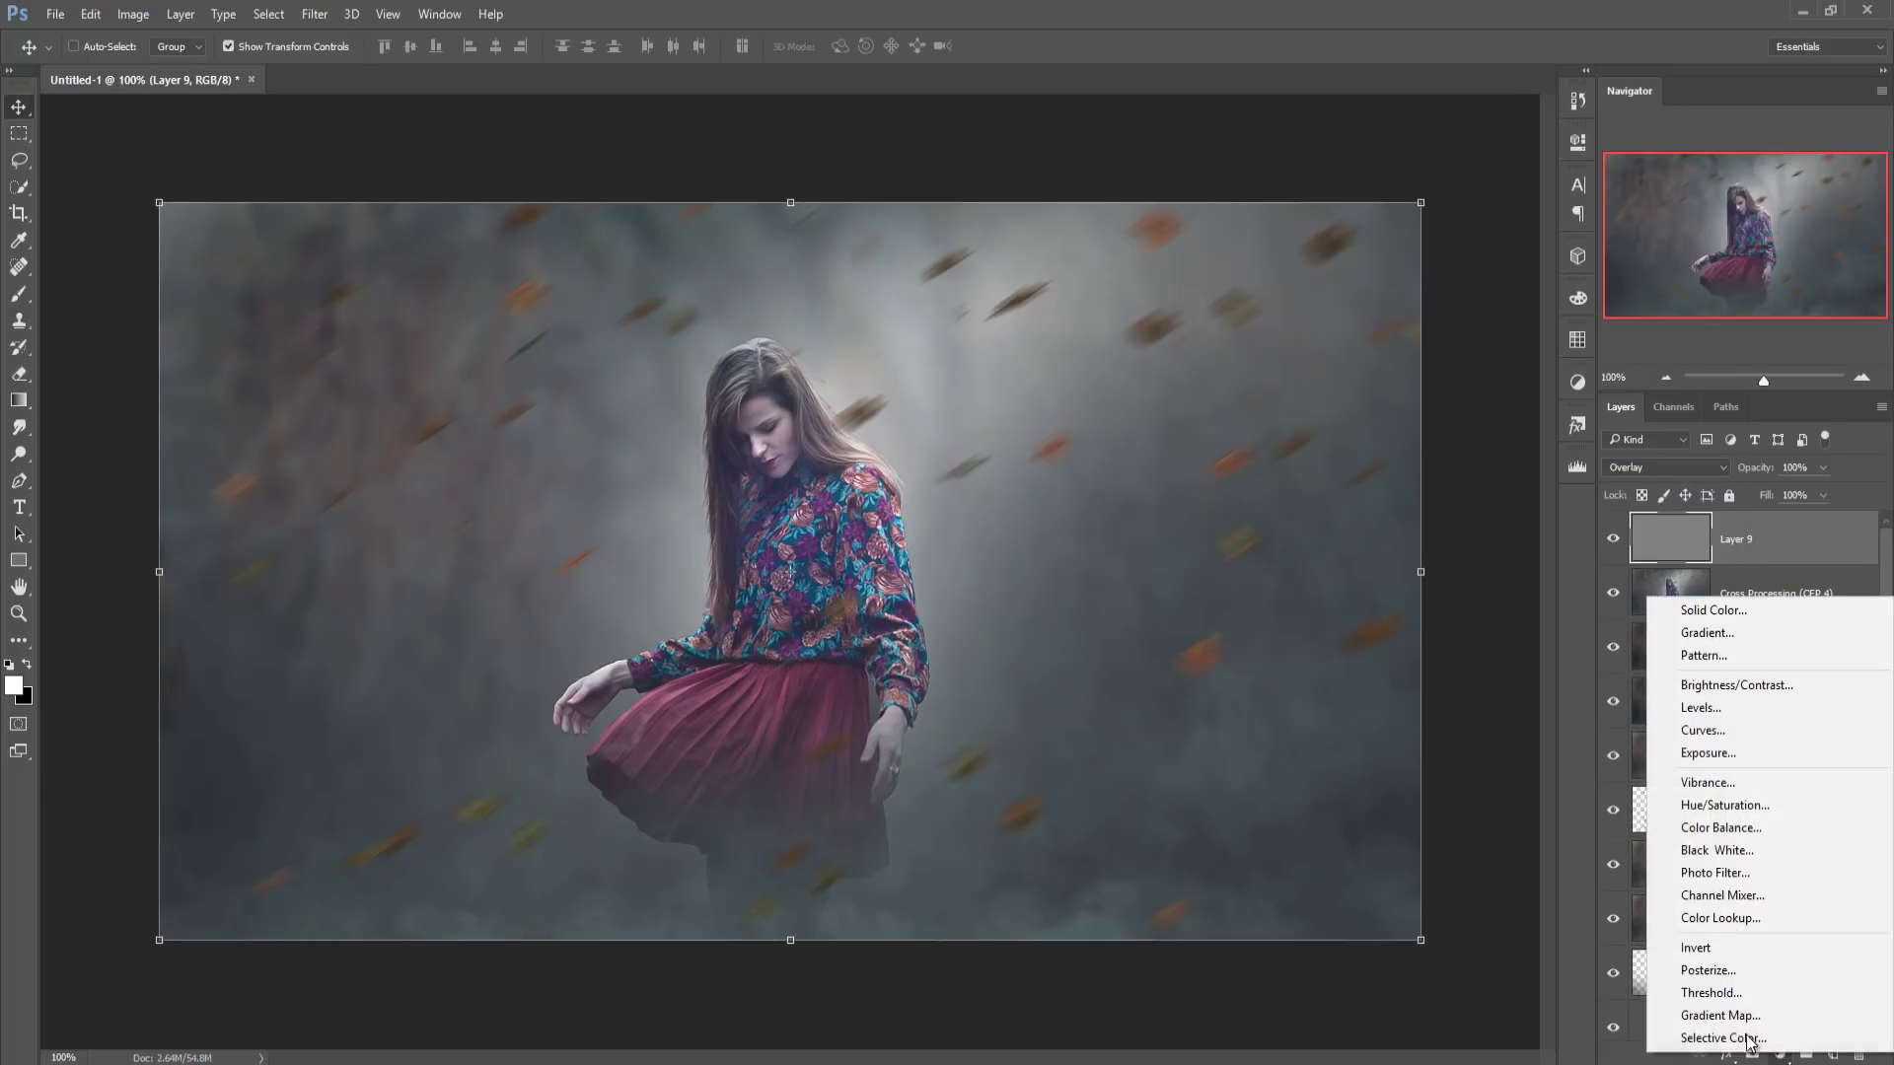
{"action": "left_click", "coordinate": [1713, 875]}
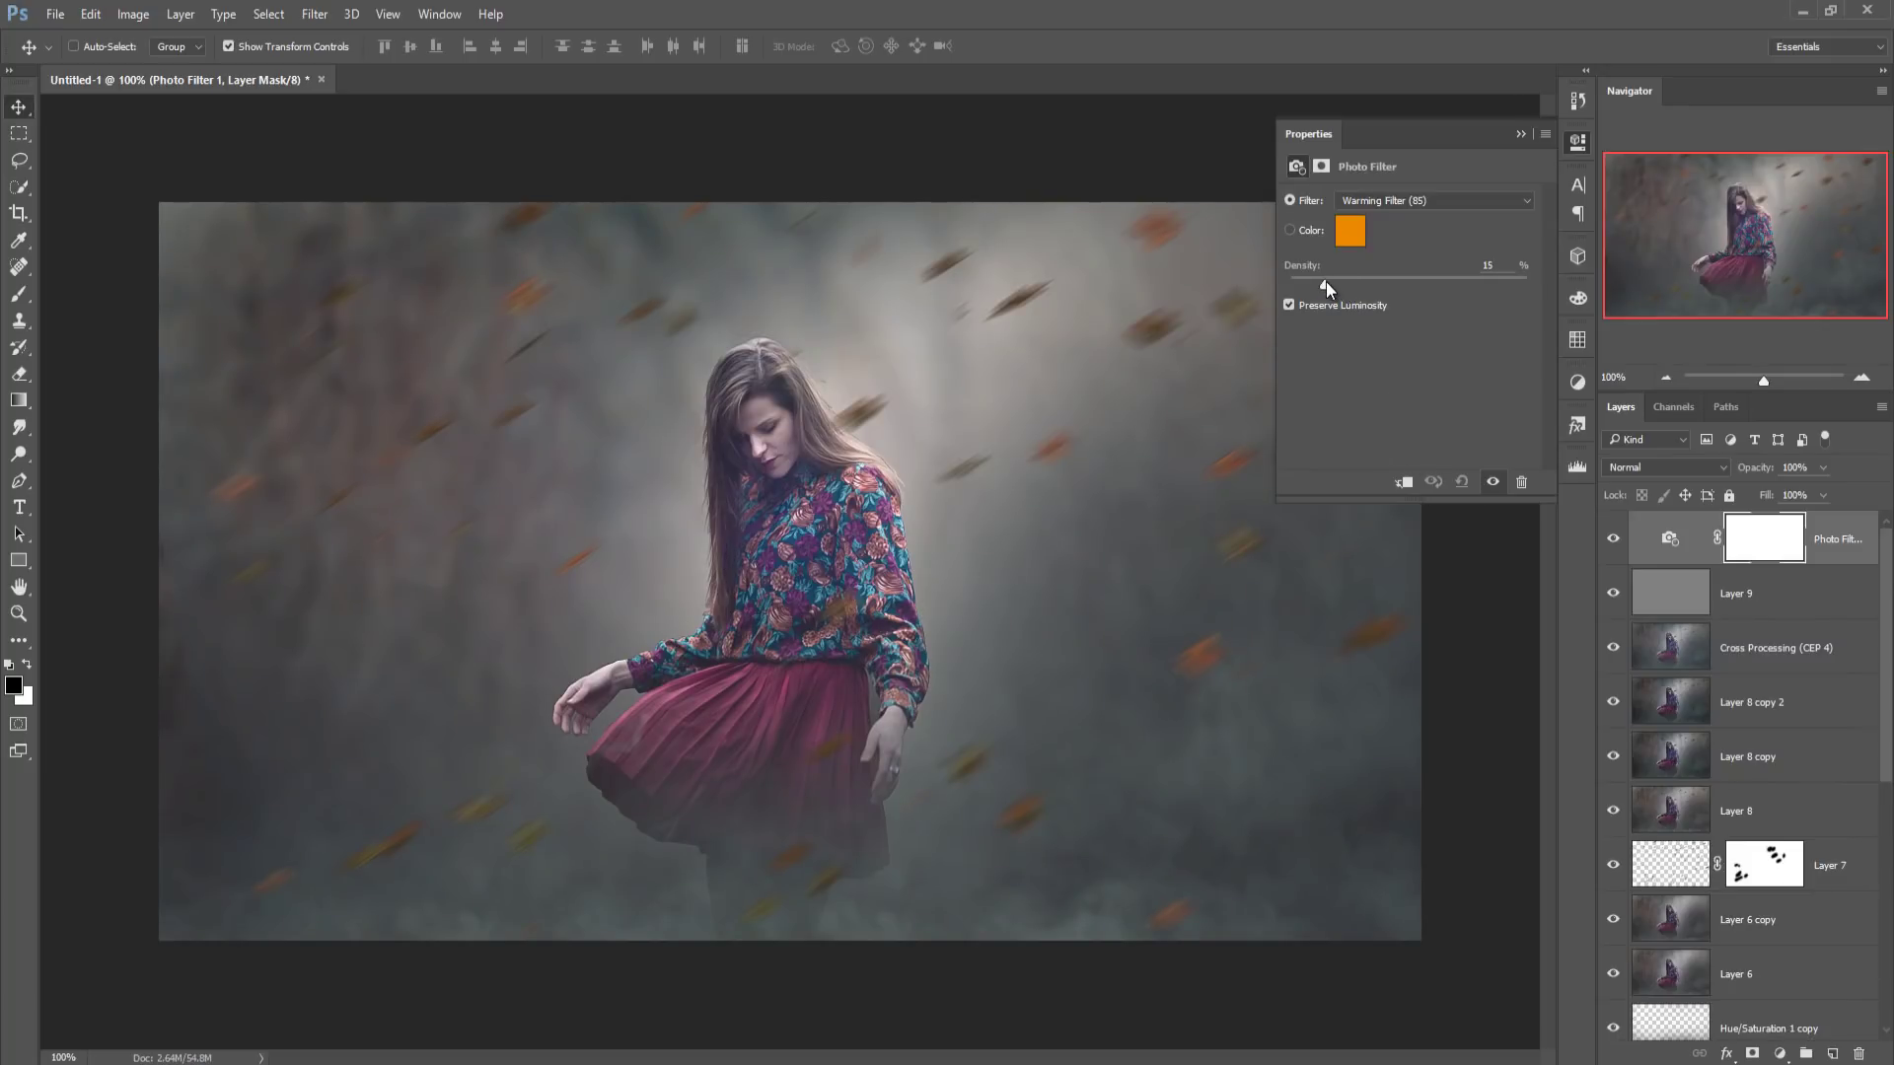
{"action": "left_click", "coordinate": [1518, 133]}
- Select the Photo Filter layer and stamp all visible layers into a new Layer 10 with Ctrl+Alt+Shift+E
{"action": "left_click", "coordinate": [1837, 537]}
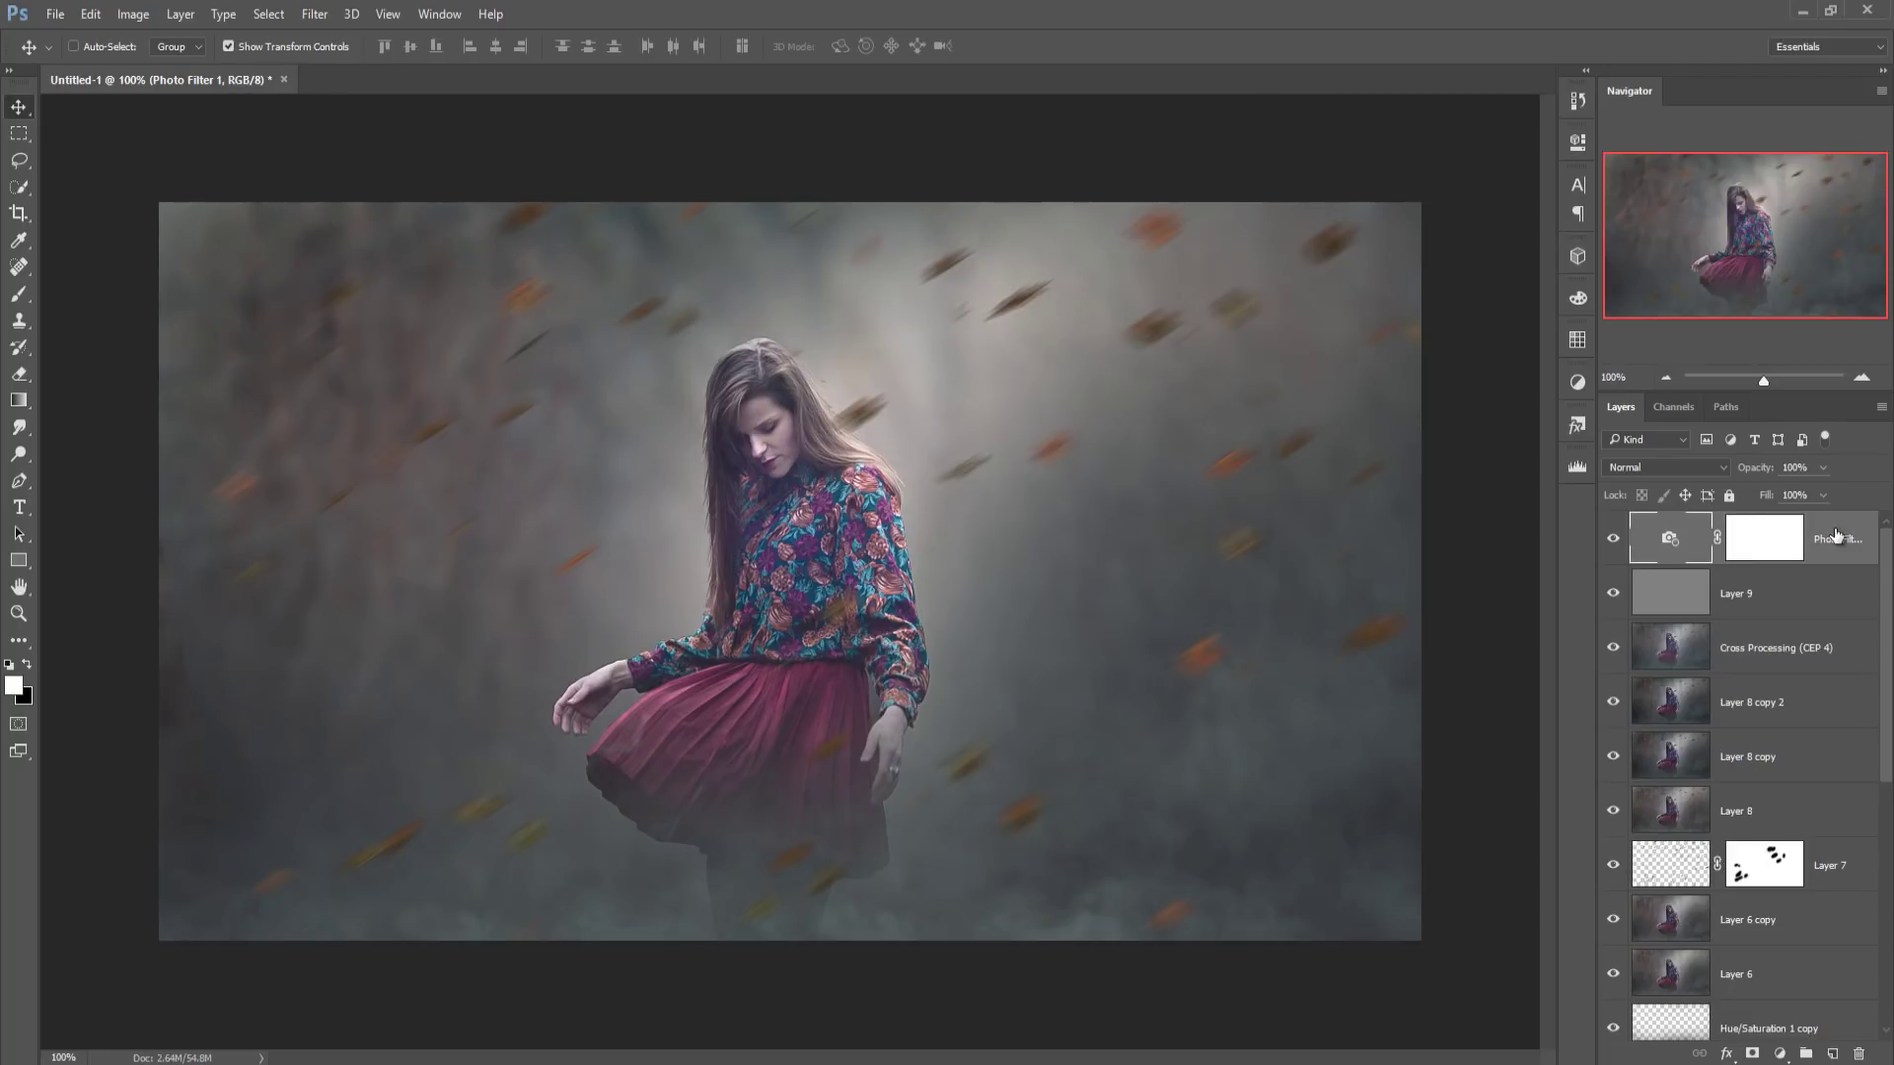
{"action": "key", "text": "ctrl"}
{"action": "key", "text": "ctrl+shift+alt+e"}
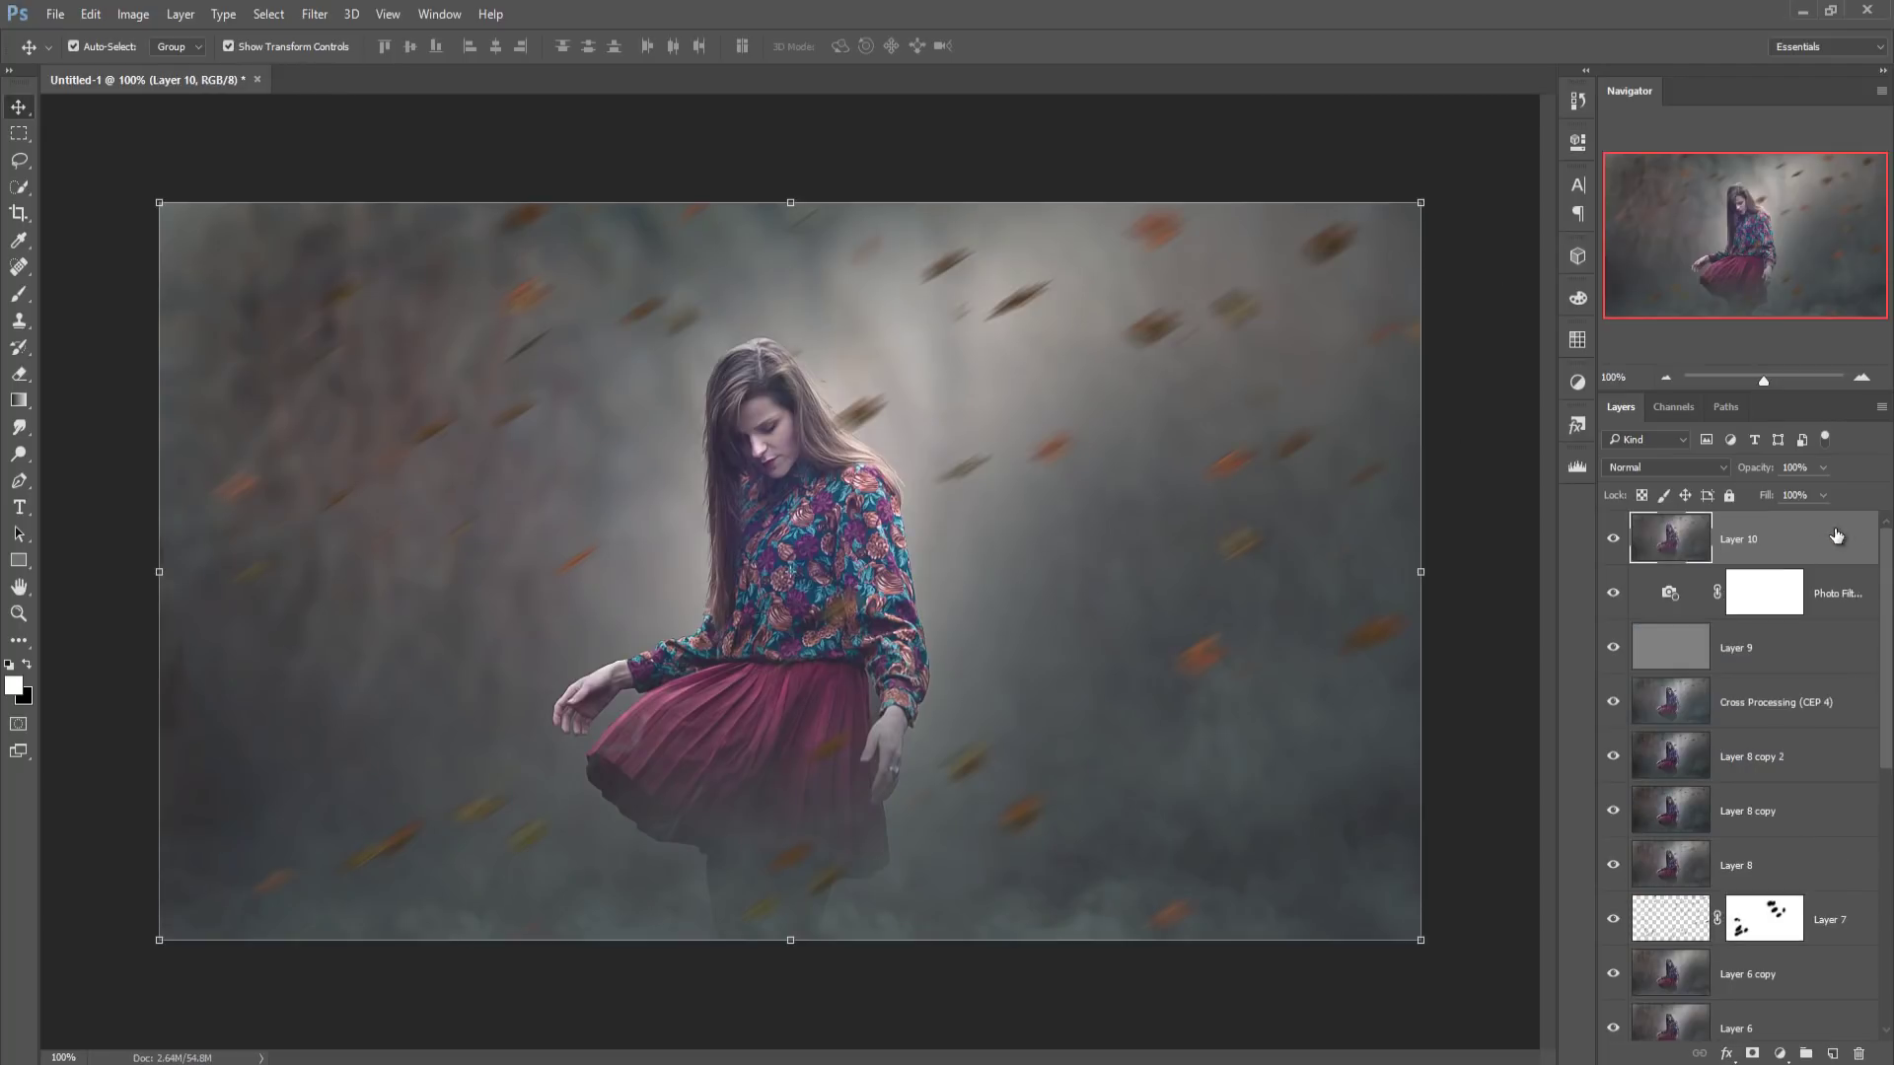